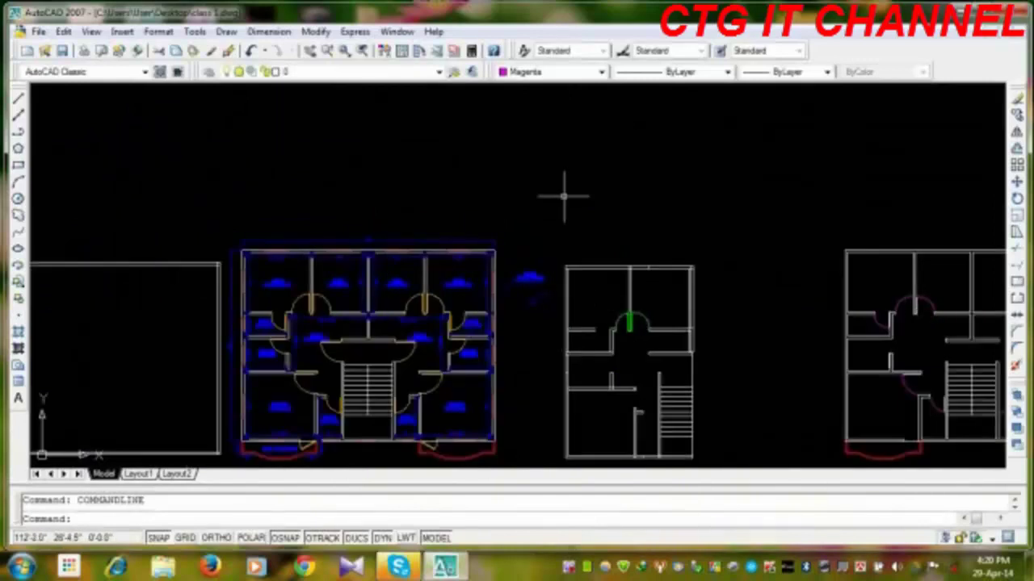
- Enable all object snap modes in the Drafting Settings
mouse_move(557, 192)
middle_mouse_down()
mouse_move(759, 150)
mouse_move(568, 151)
middle_mouse_up()
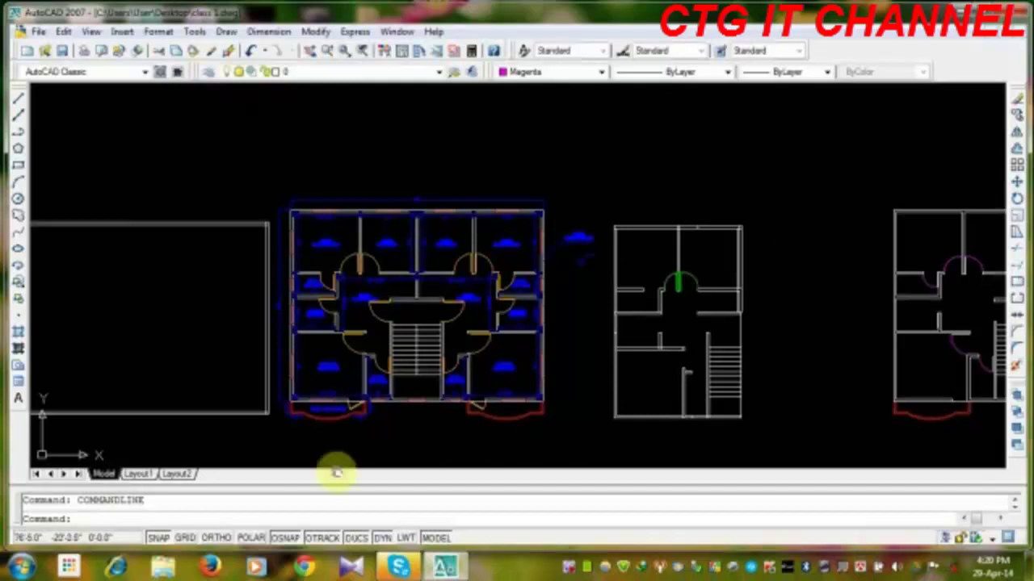
right_click(285, 538)
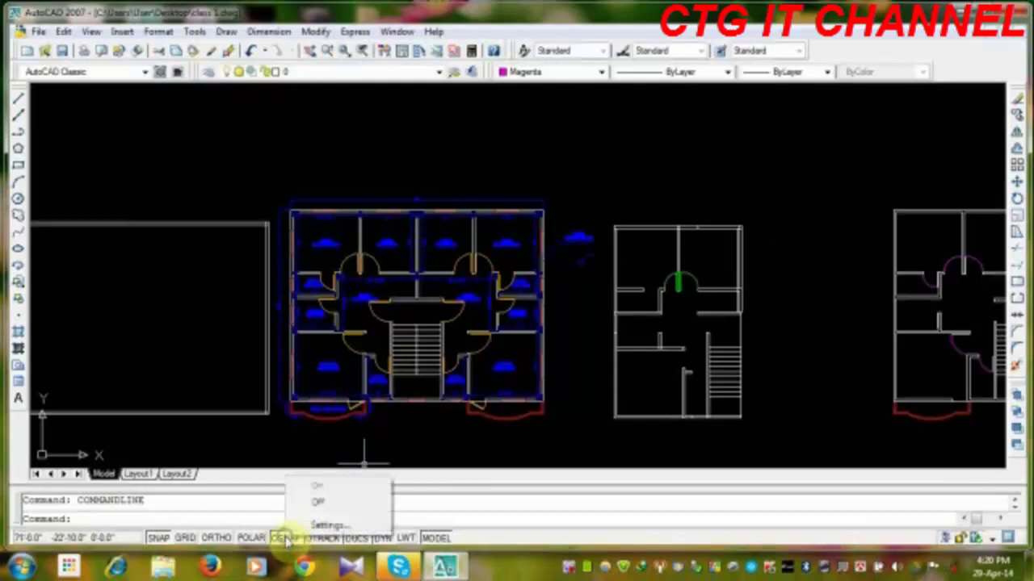
left_click(319, 524)
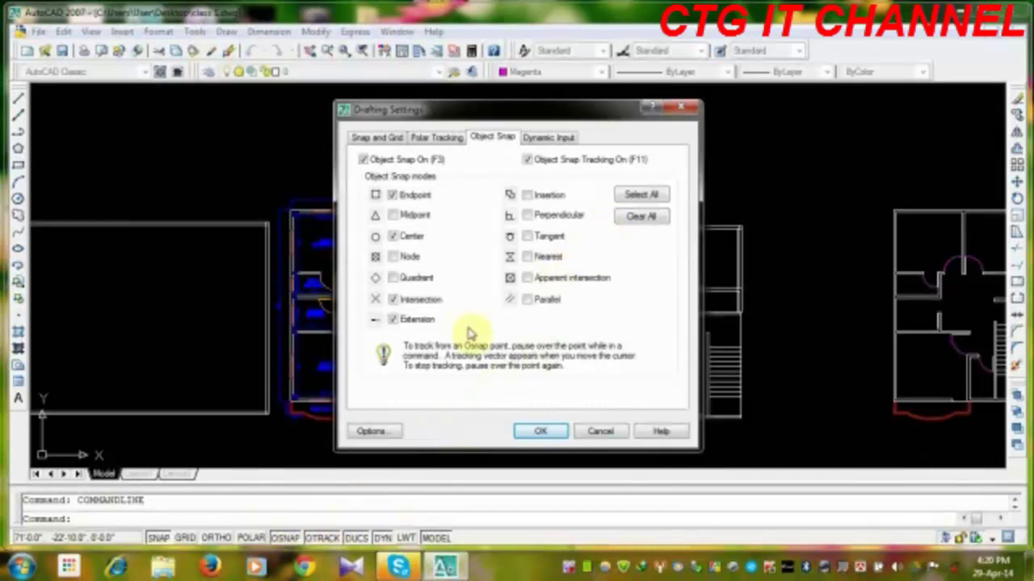
left_click(638, 196)
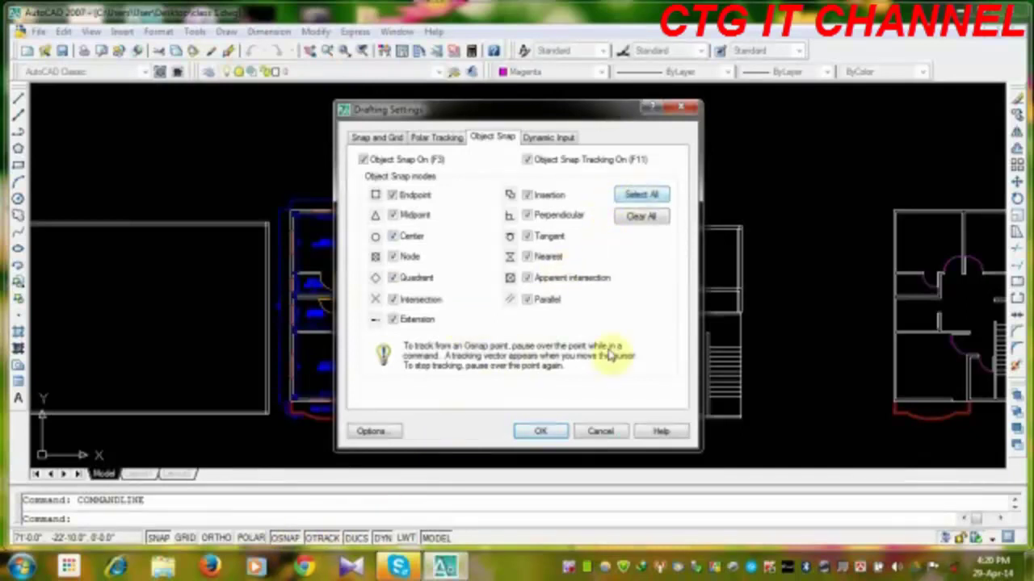
left_click(543, 432)
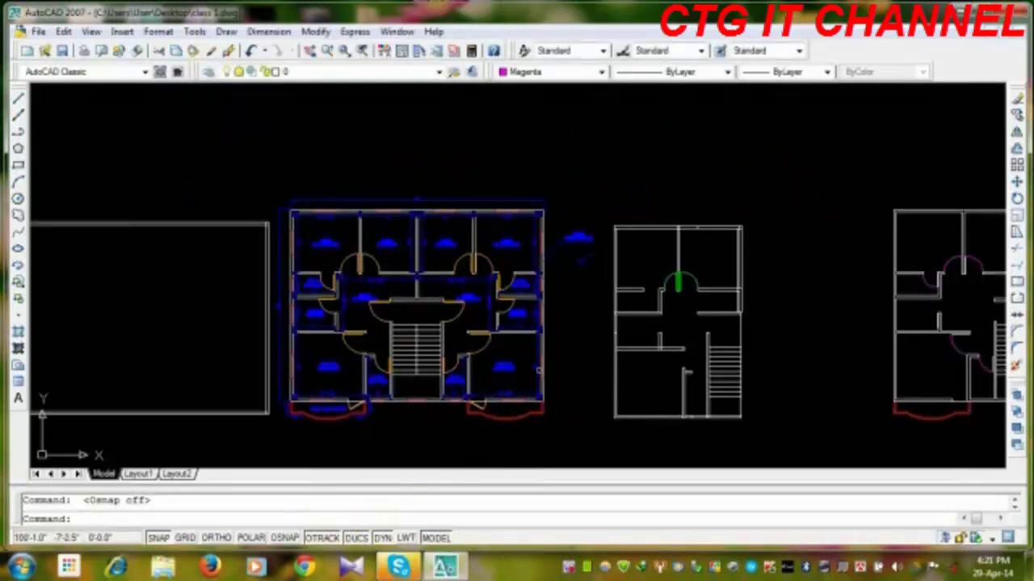
- Draw a horizontal magenta test line above the dimensioned floor plan with object snap turned off
left_click(406, 134)
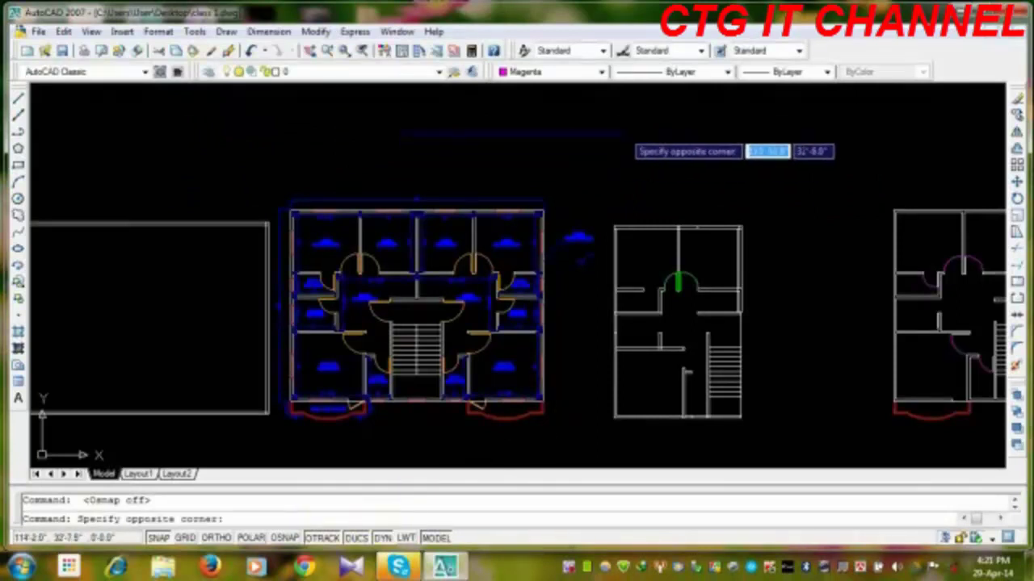
left_click(418, 138)
left_click(18, 99)
left_click(346, 147)
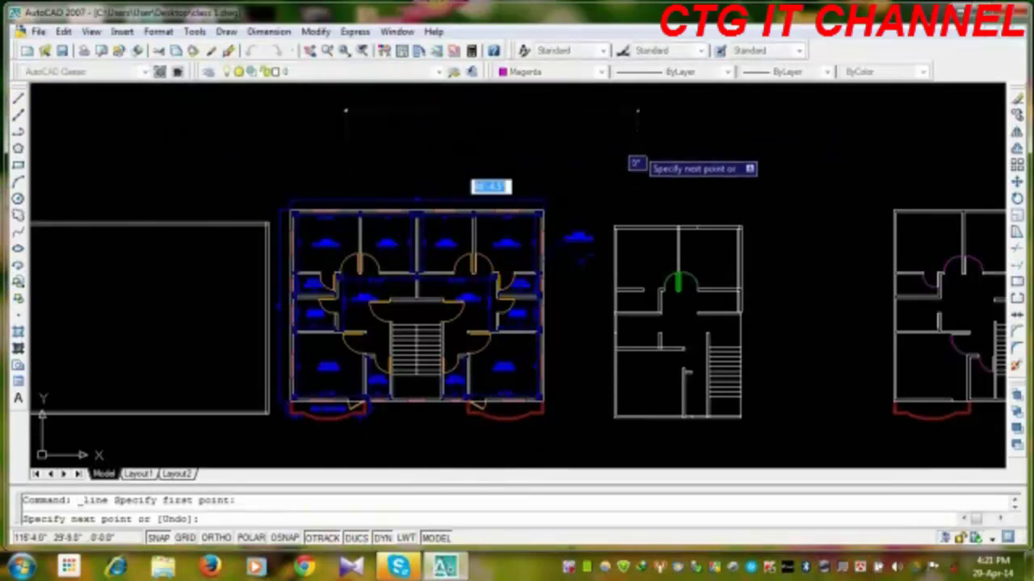
left_click(637, 147)
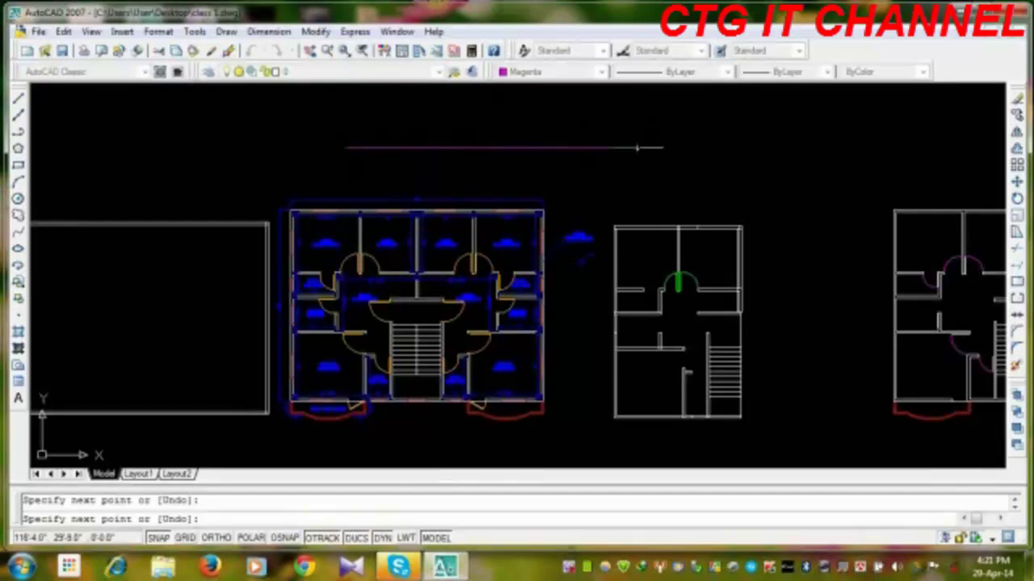
key("Return")
left_click(659, 151)
key("Return")
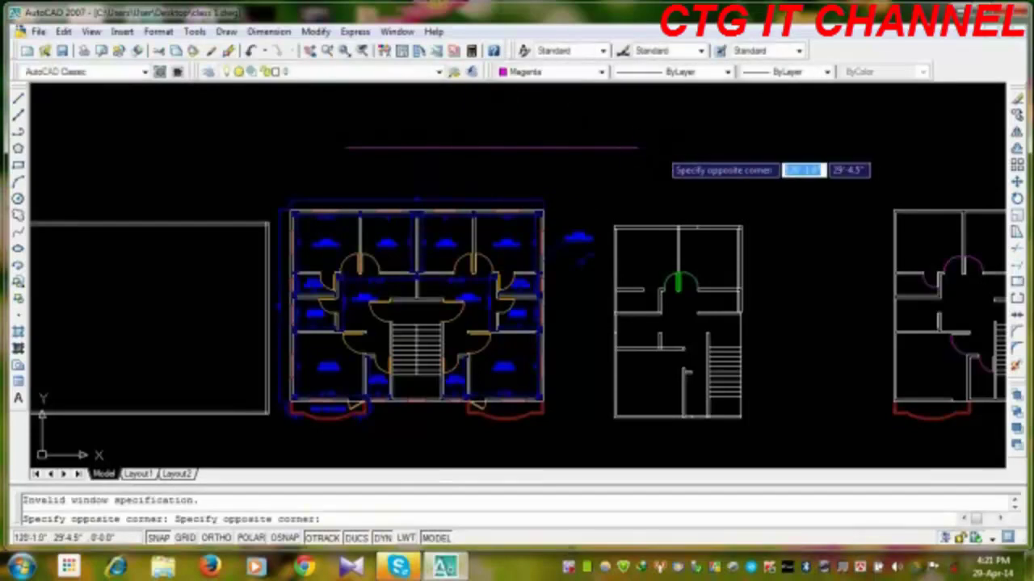
key("Escape")
left_click(651, 122)
left_click(168, 111)
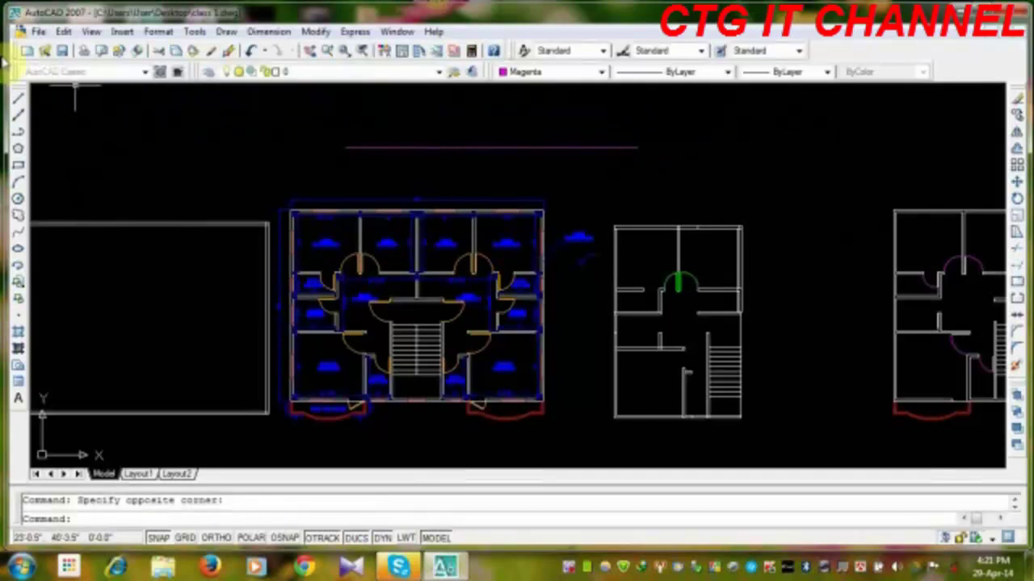
- Turn on object snap and polar tracking while starting a new line
left_click(17, 97)
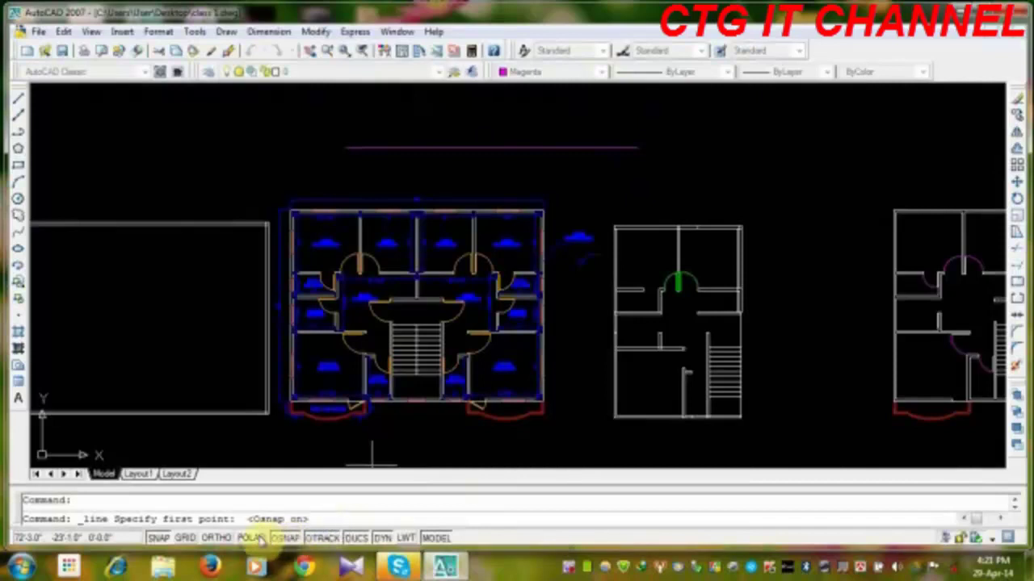
left_click(252, 540)
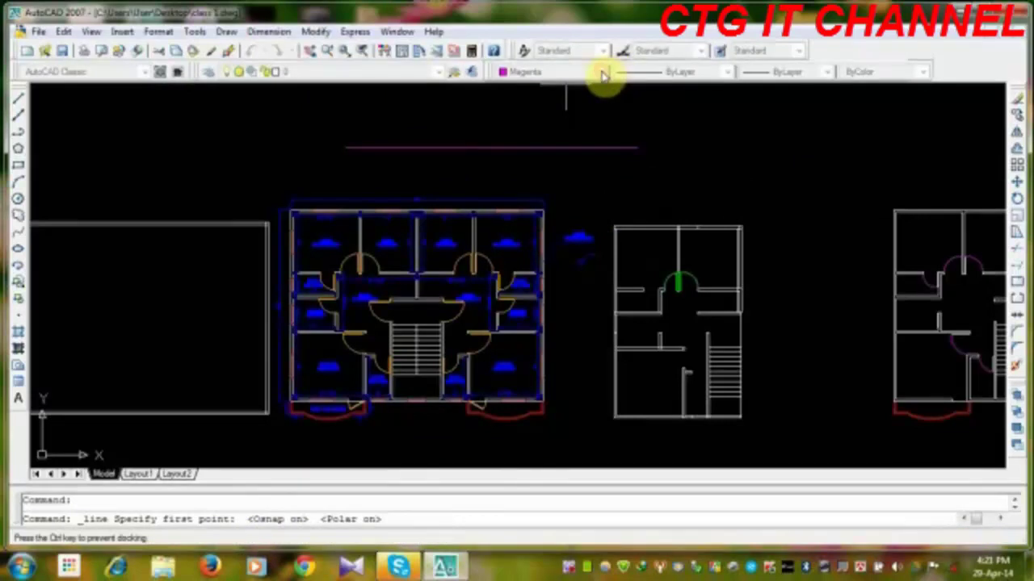
- Draw three short connected test segments starting from the right end of the magenta line
left_click(638, 148)
left_click(589, 148)
left_click(622, 137)
left_click(623, 132)
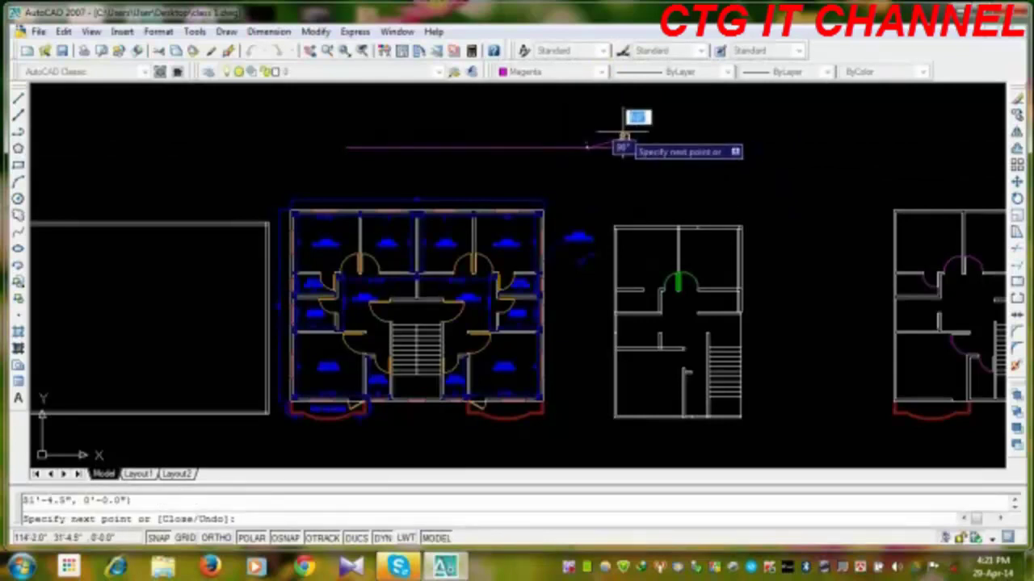
right_click(664, 157)
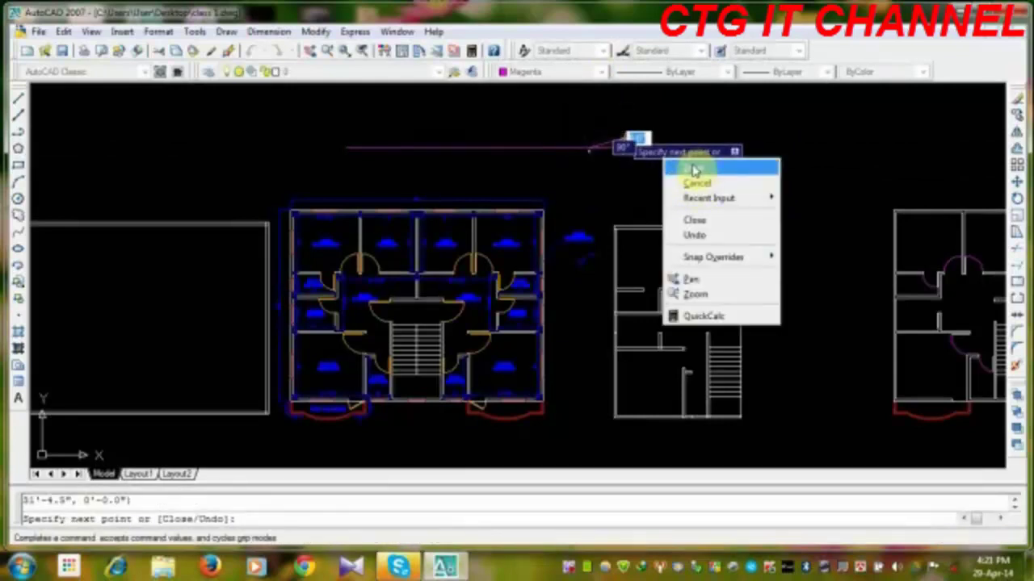
left_click(696, 188)
- Erase the four magenta test lines above the dimensioned floor plan
left_click(662, 138)
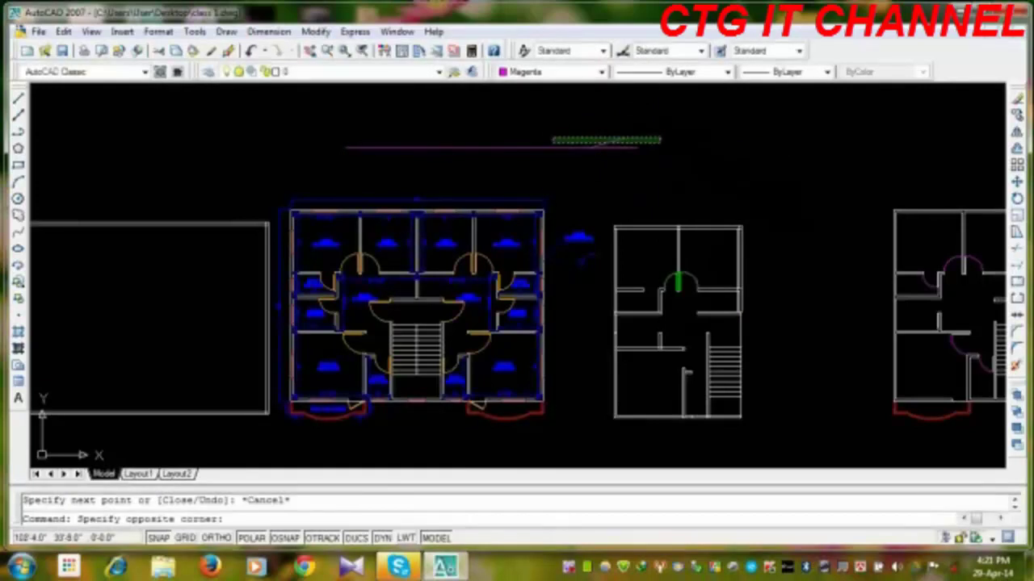
left_click(547, 174)
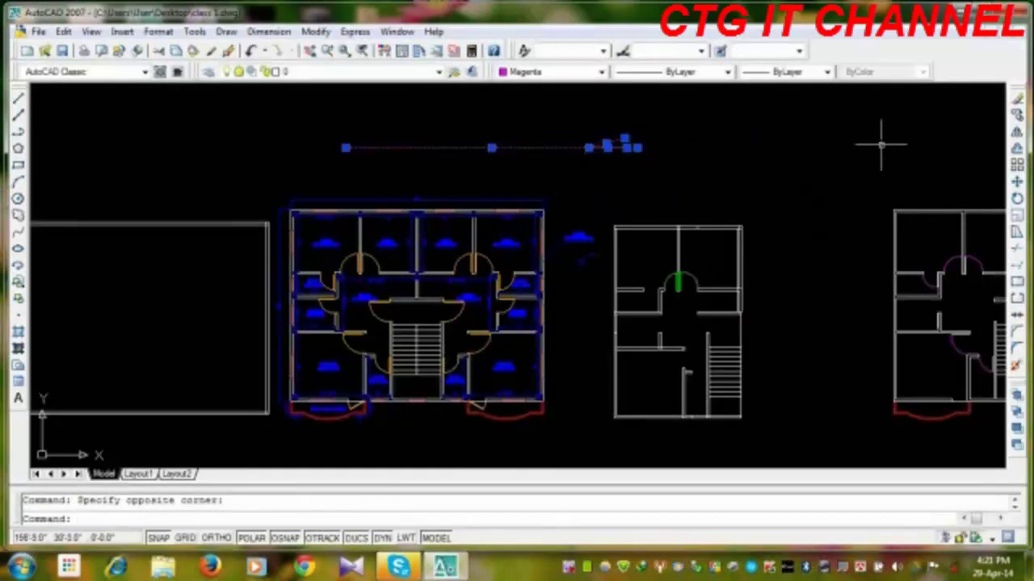
left_click(1017, 97)
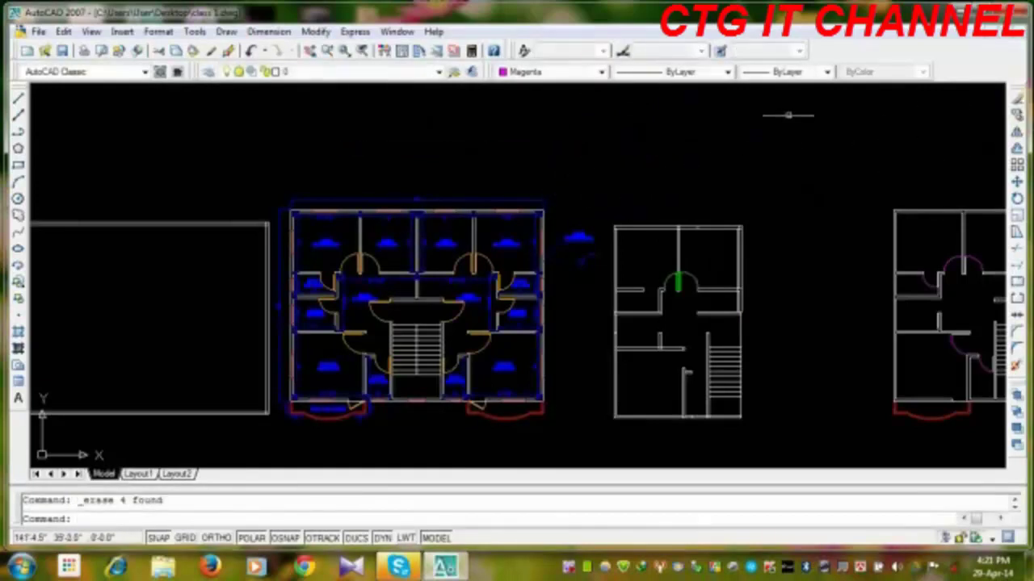
- Set the current object color to ByLayer
left_click(602, 73)
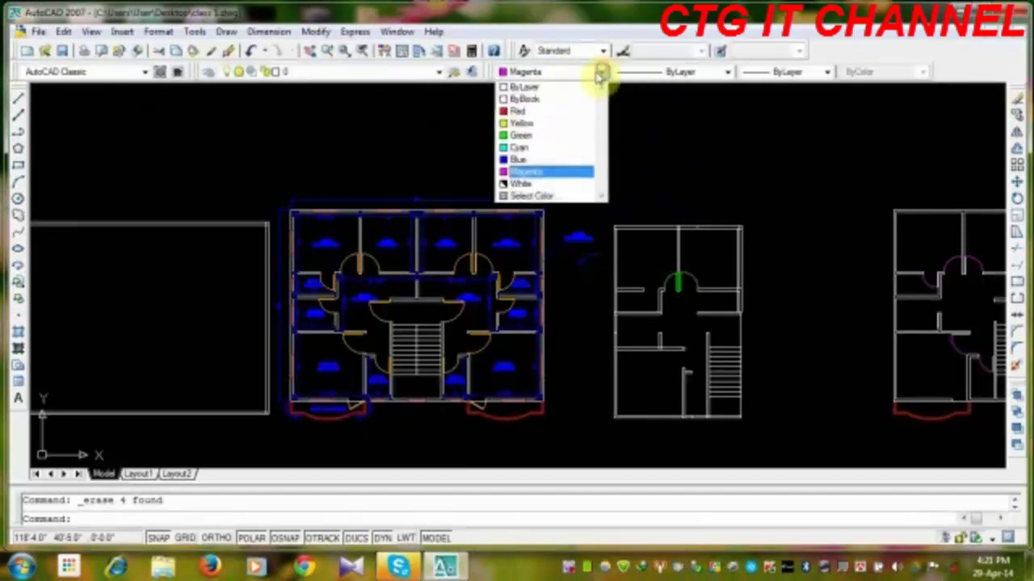
left_click(554, 88)
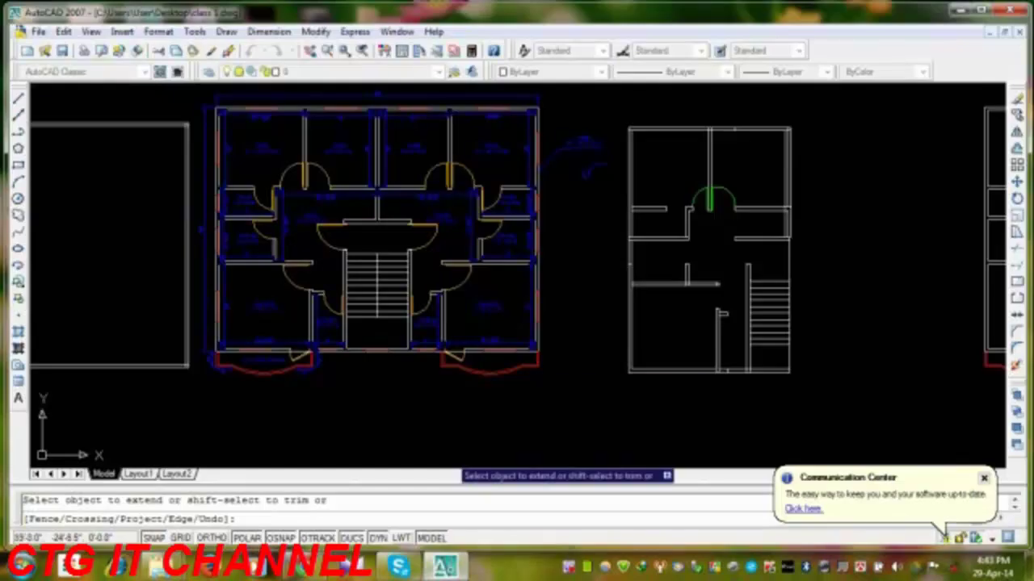
- Examine the dimensioned floor plan's rooms, doors, stairs and balconies, and leave the Extend command
middle_click_drag(485, 277, 537, 277)
scroll(503, 325, "down", 4)
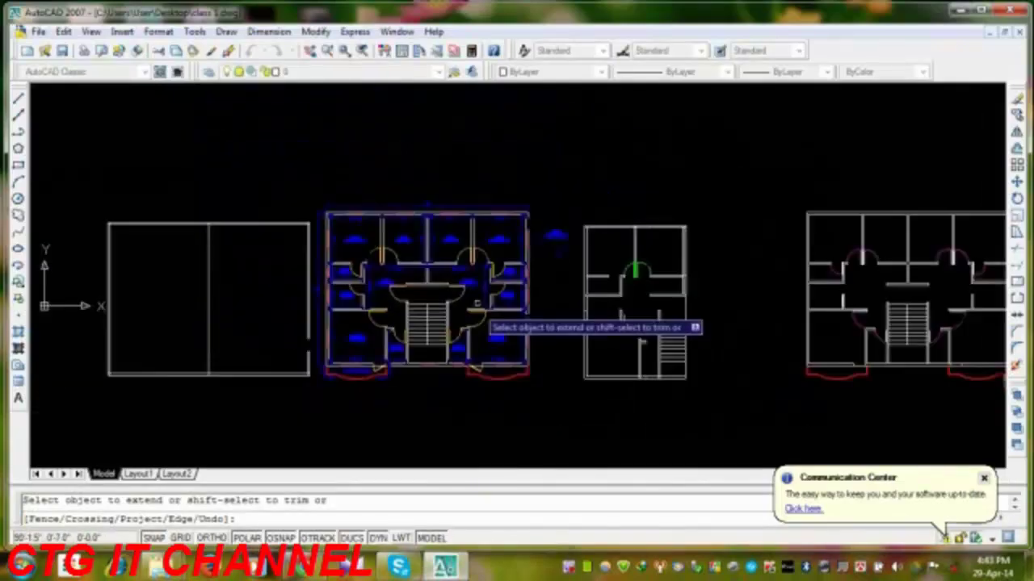
middle_click_drag(484, 305, 385, 304)
scroll(359, 251, "up", 5)
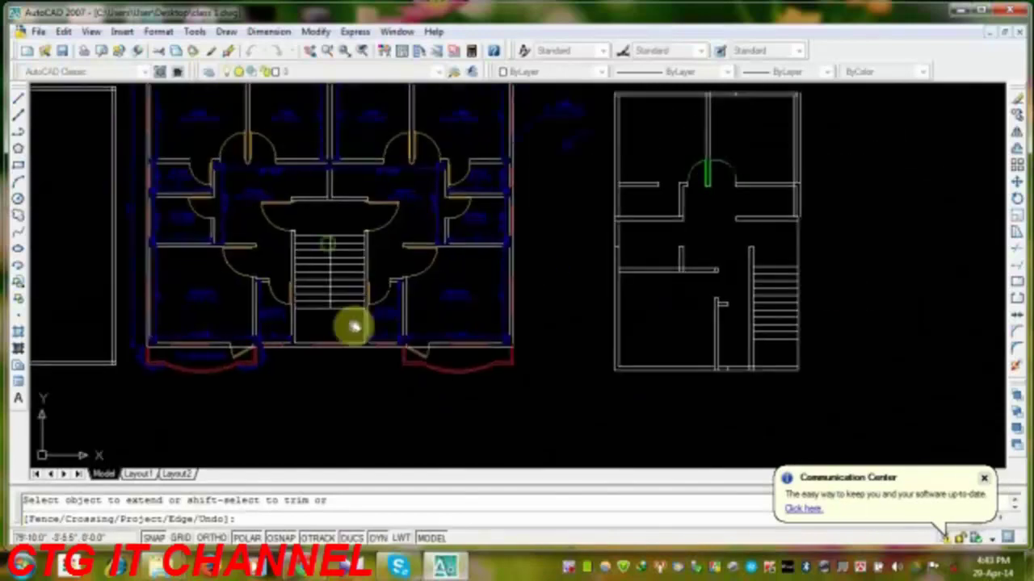
scroll(380, 311, "down", 2)
scroll(355, 224, "up", 2)
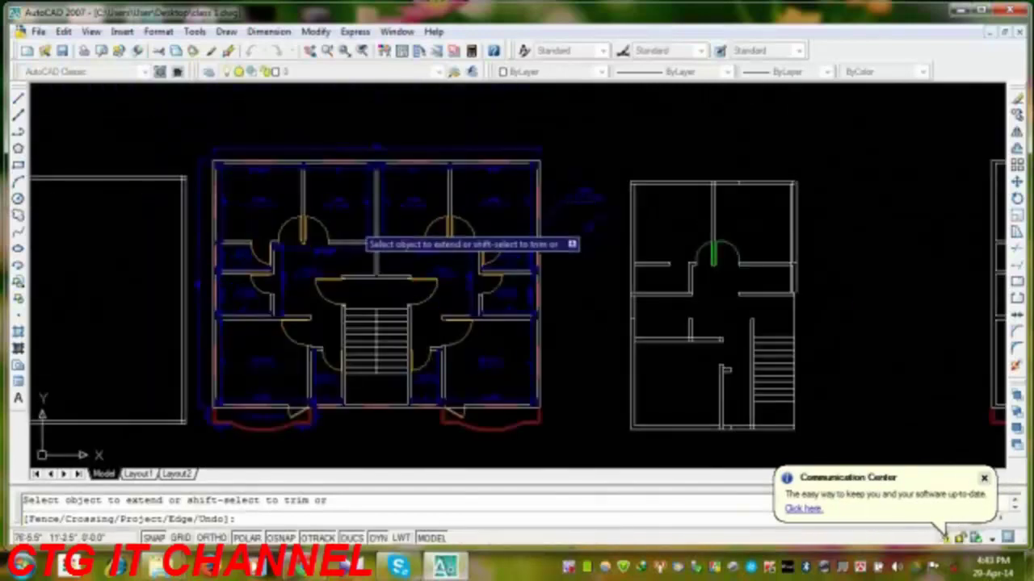
scroll(250, 204, "up", 2)
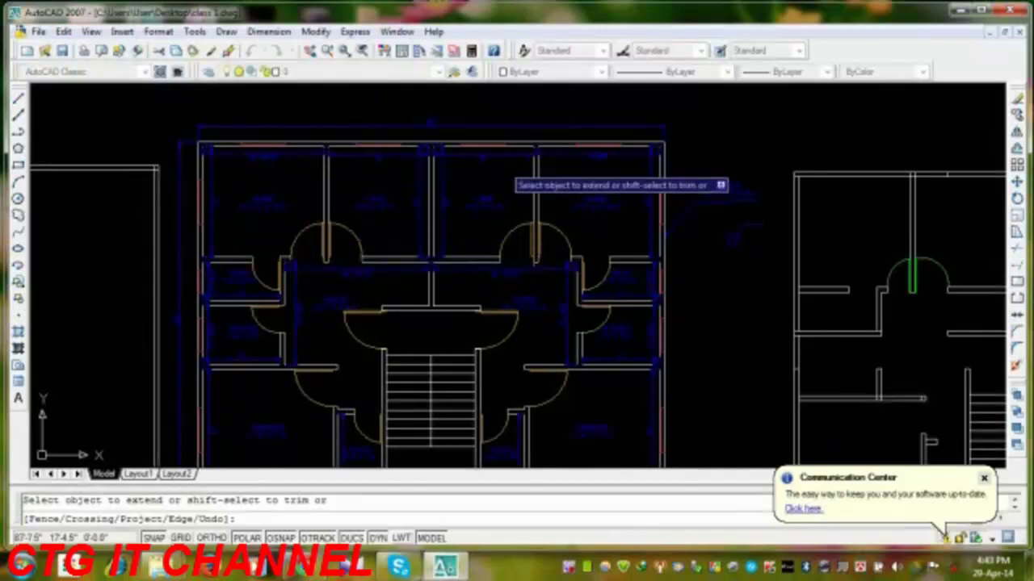
middle_click_drag(619, 363, 605, 282)
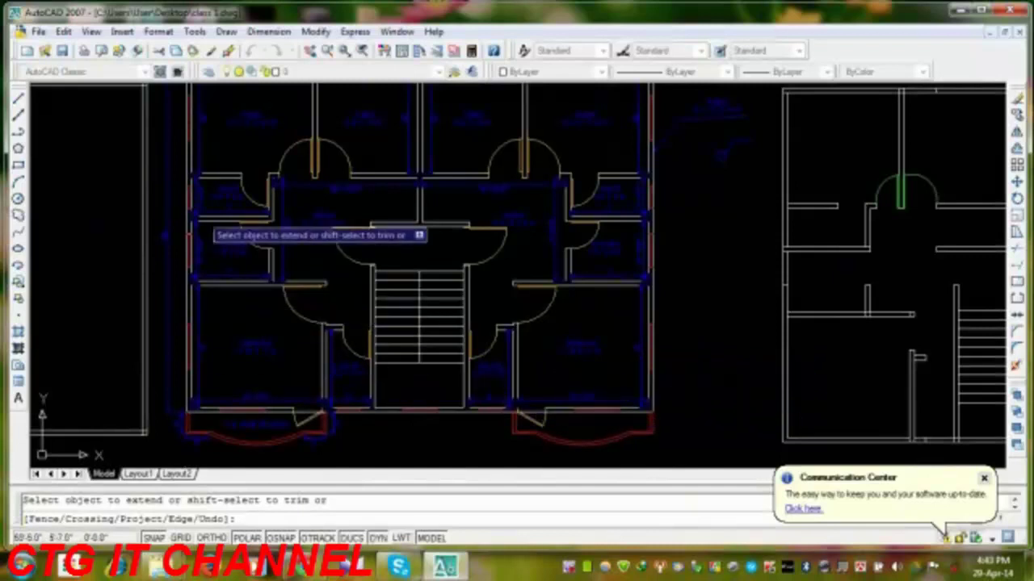
middle_click_drag(326, 231, 332, 266)
scroll(332, 266, "down", 2)
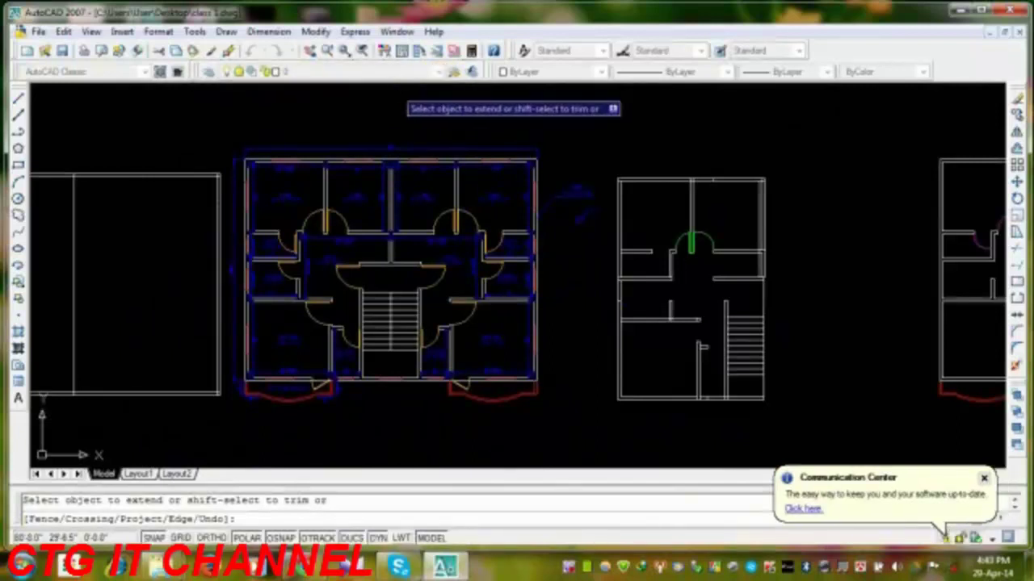
key("Escape")
- Turn off the dim and text layers
left_click(439, 72)
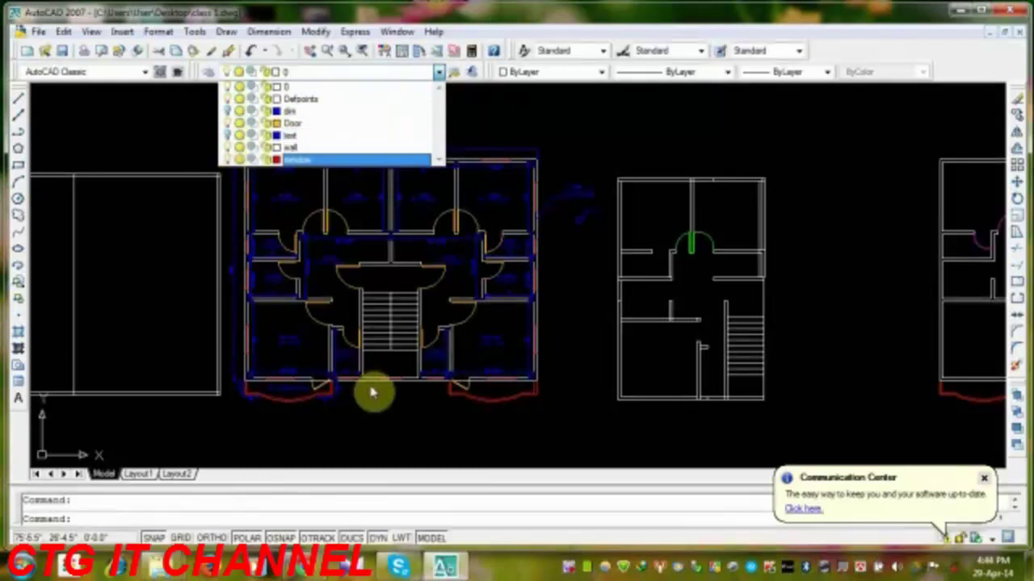
left_click(428, 404)
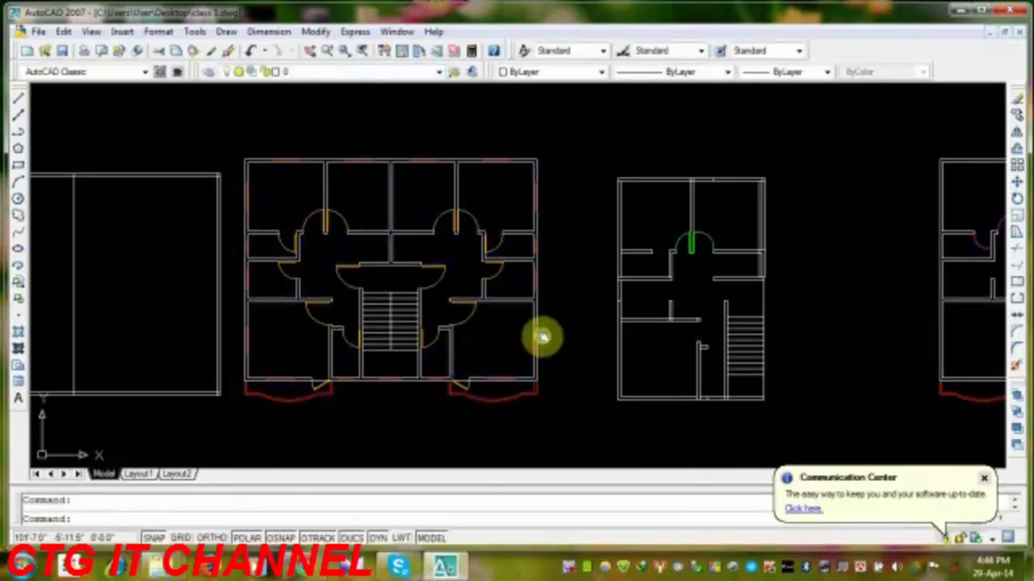
- Copy the whole floor plan with doors, windows and stairs to the empty area directly below the original
middle_click_drag(540, 337, 540, 309)
left_click(548, 119)
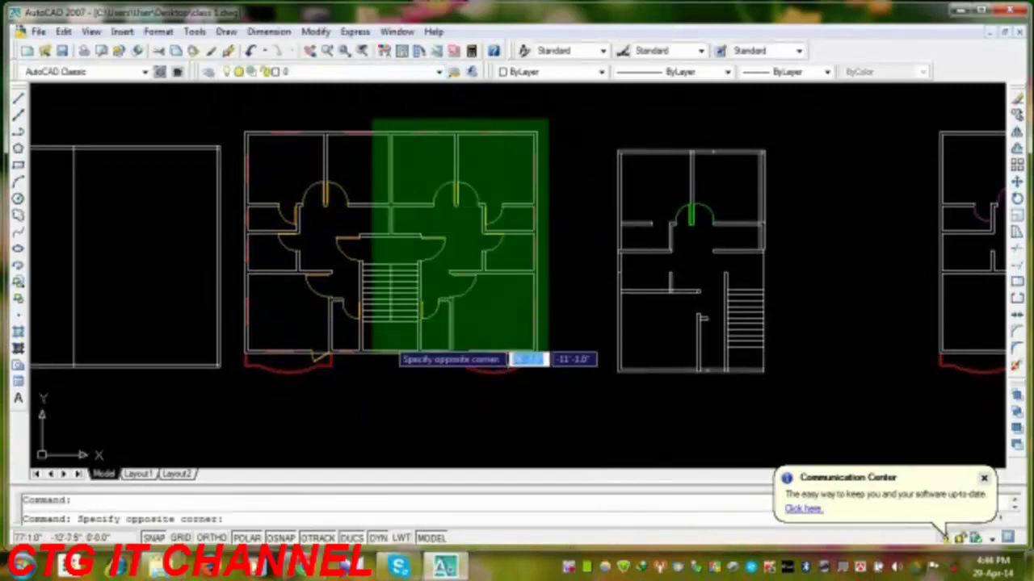
left_click(231, 402)
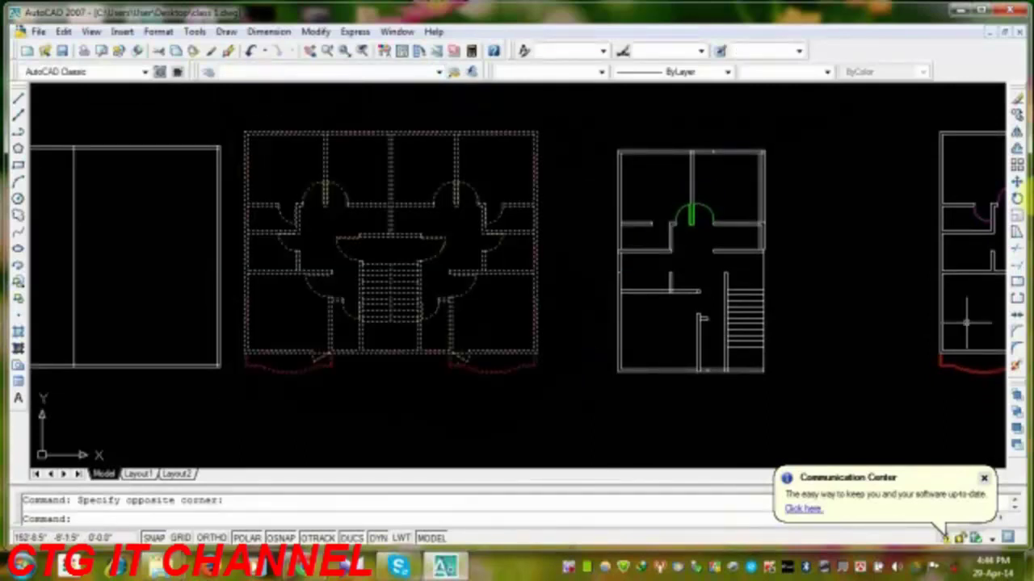
left_click(1015, 121)
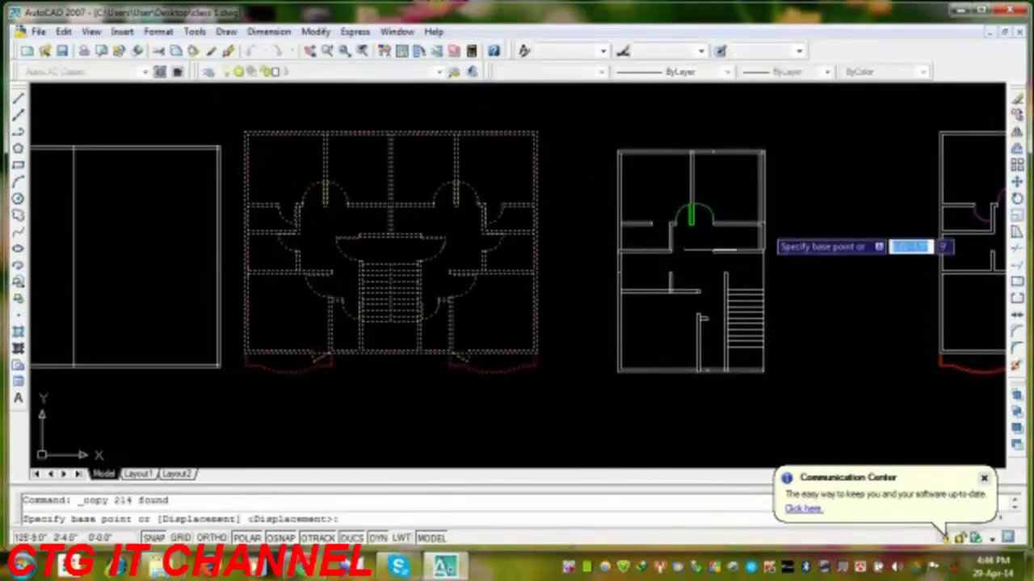
left_click(234, 380)
scroll(400, 469, "down", 4)
scroll(400, 471, "down", 2)
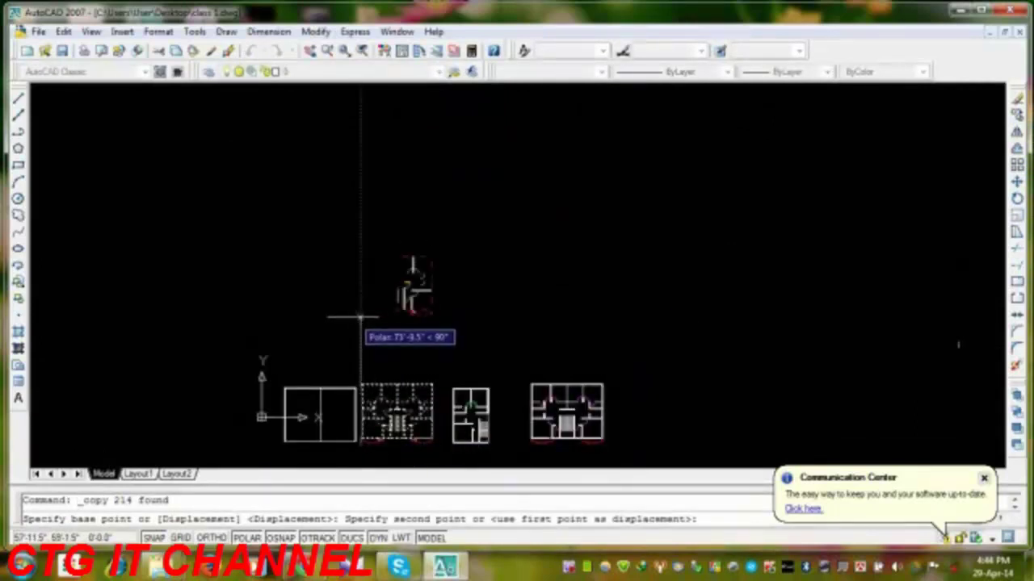
middle_click_drag(354, 344, 348, 204)
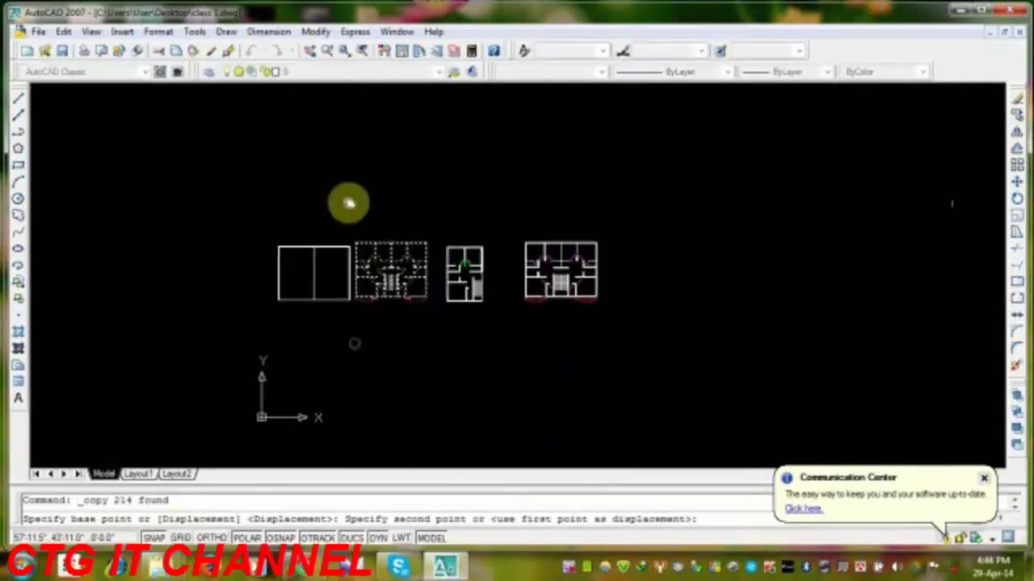
left_click(356, 386)
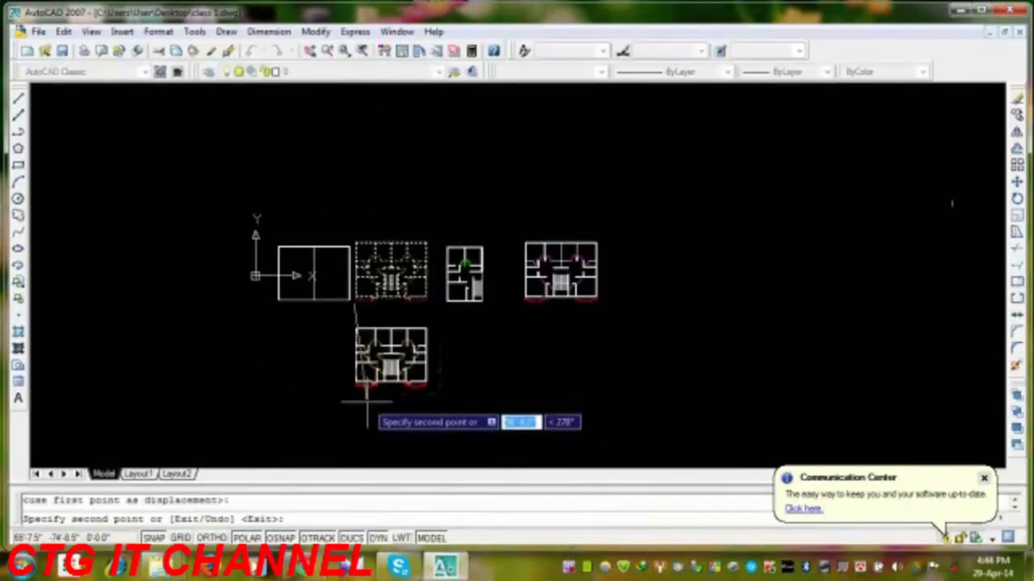
key("Escape")
scroll(360, 410, "up", 5)
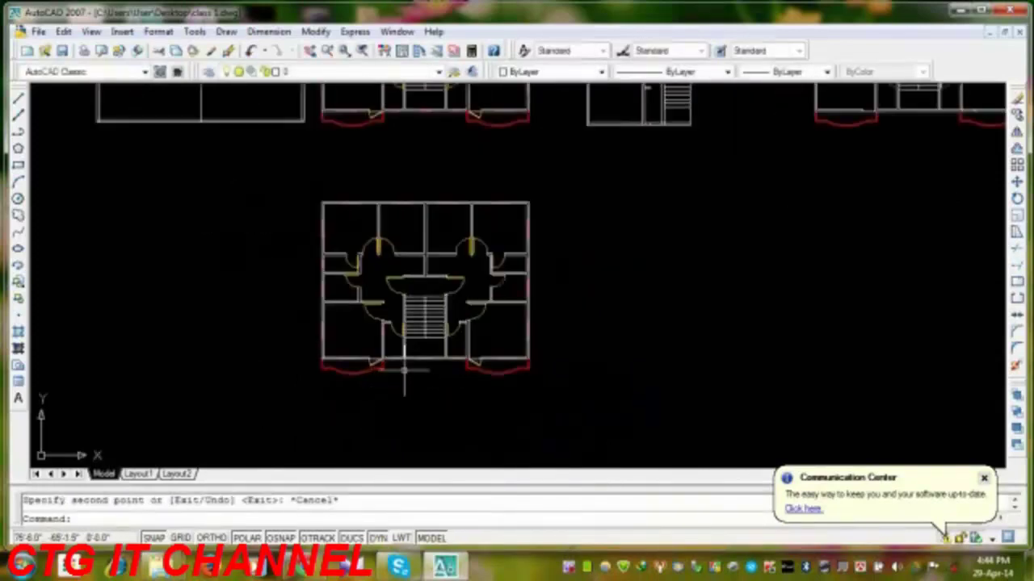
- Turn the dim and text layers back on
left_click(438, 74)
left_click(232, 135)
left_click(335, 256)
mouse_move(476, 262)
middle_mouse_down()
mouse_move(489, 283)
mouse_move(525, 252)
middle_mouse_up()
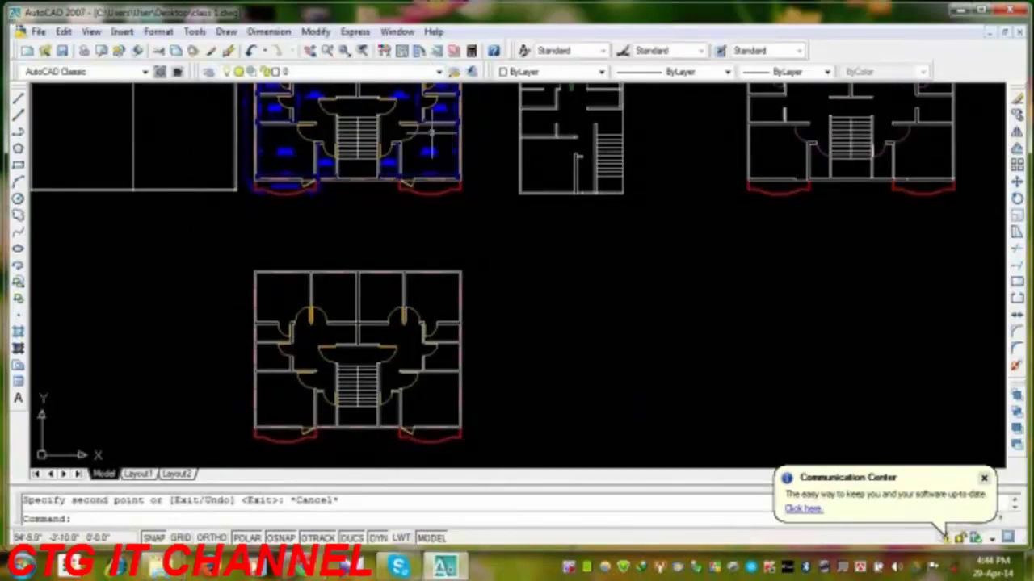
- Examine the copied floor plan's rooms, doors, staircase and balconies
middle_click_drag(379, 264, 388, 196)
scroll(371, 267, "up", 2)
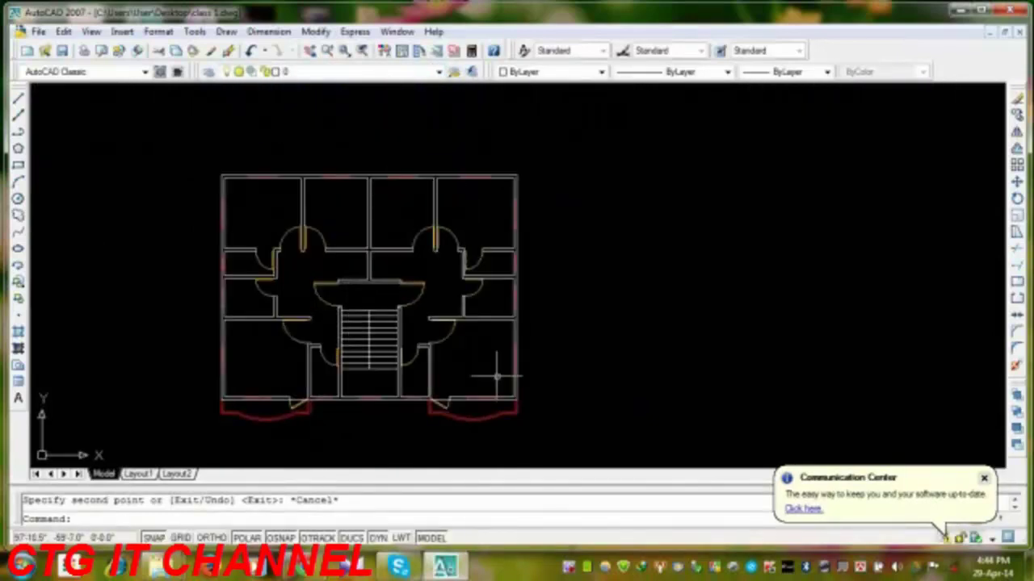
middle_click_drag(475, 347, 423, 291)
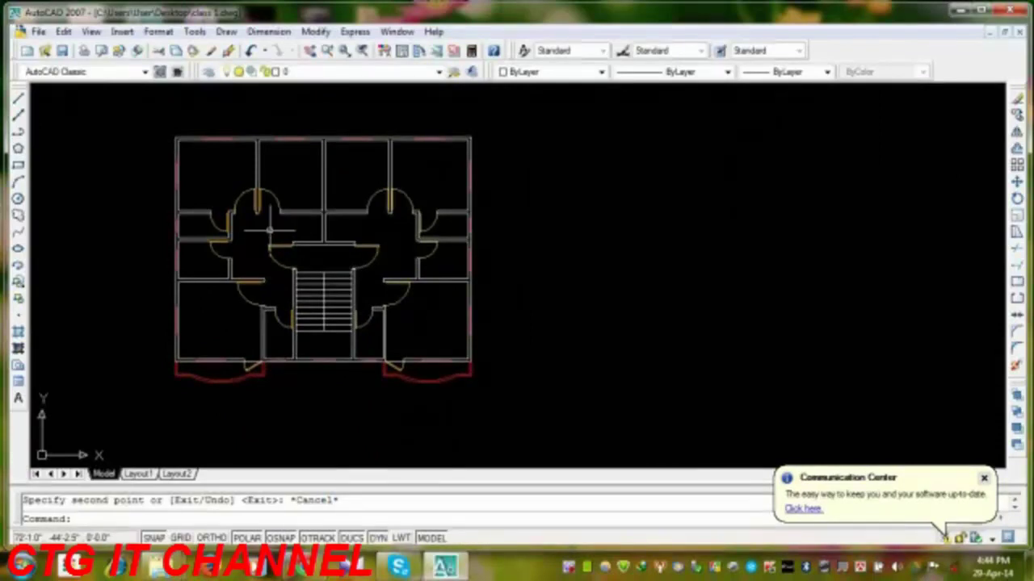
scroll(270, 230, "up", 5)
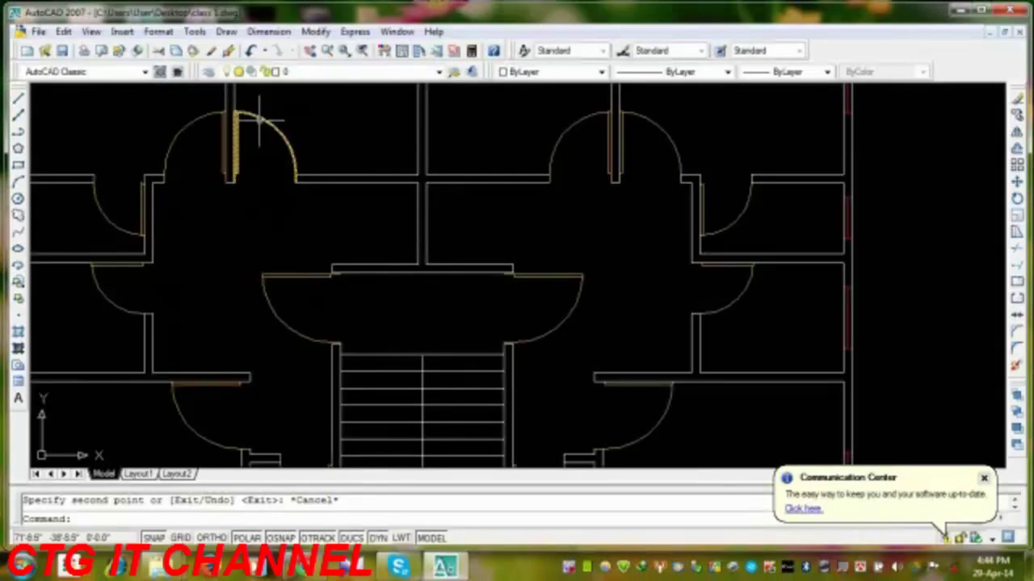
mouse_move(489, 258)
middle_mouse_down()
mouse_move(350, 316)
mouse_move(383, 369)
mouse_move(376, 400)
middle_mouse_up()
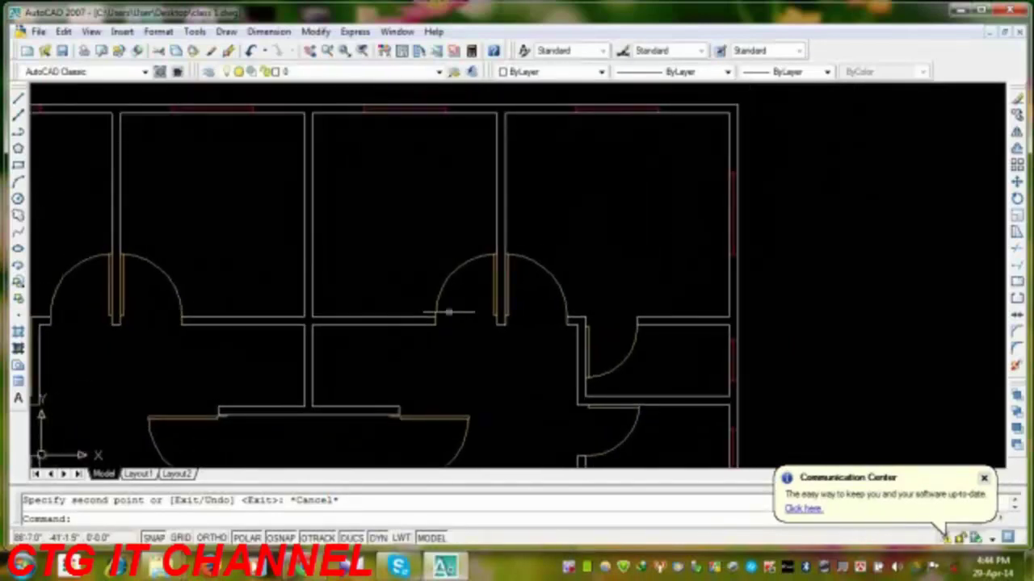
scroll(240, 335, "down", 5)
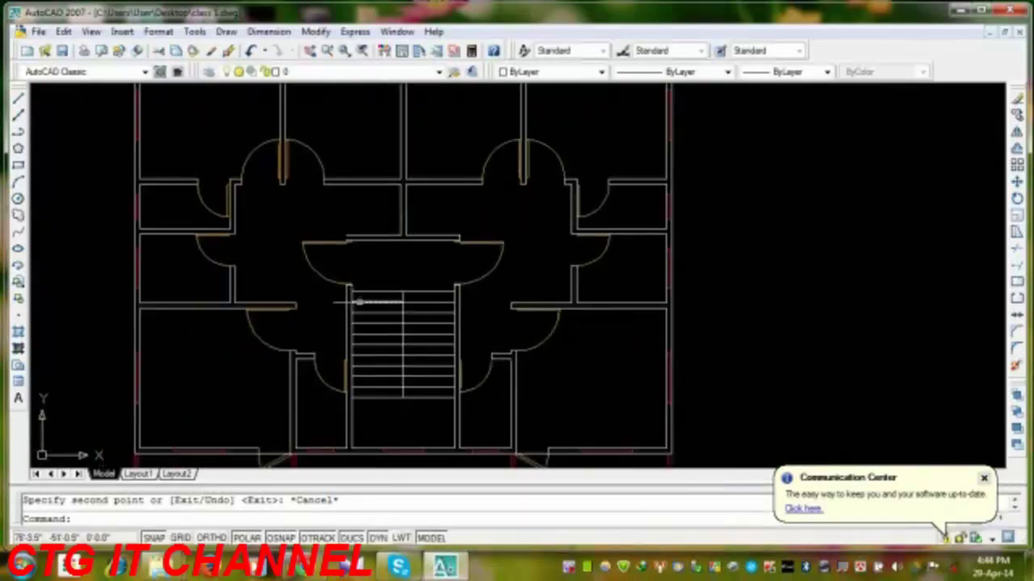
scroll(334, 288, "down", 2)
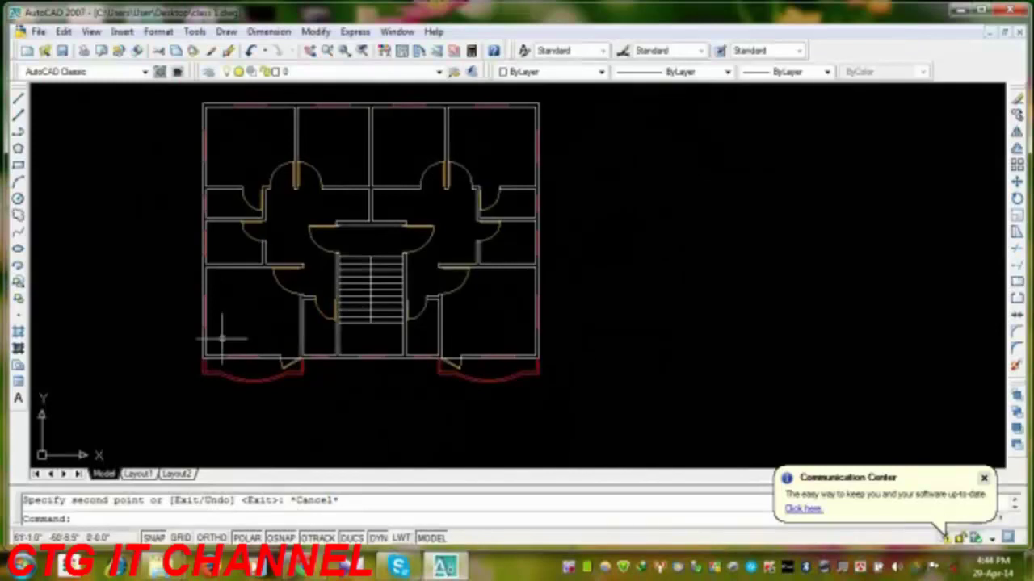
middle_click_drag(267, 267, 296, 295)
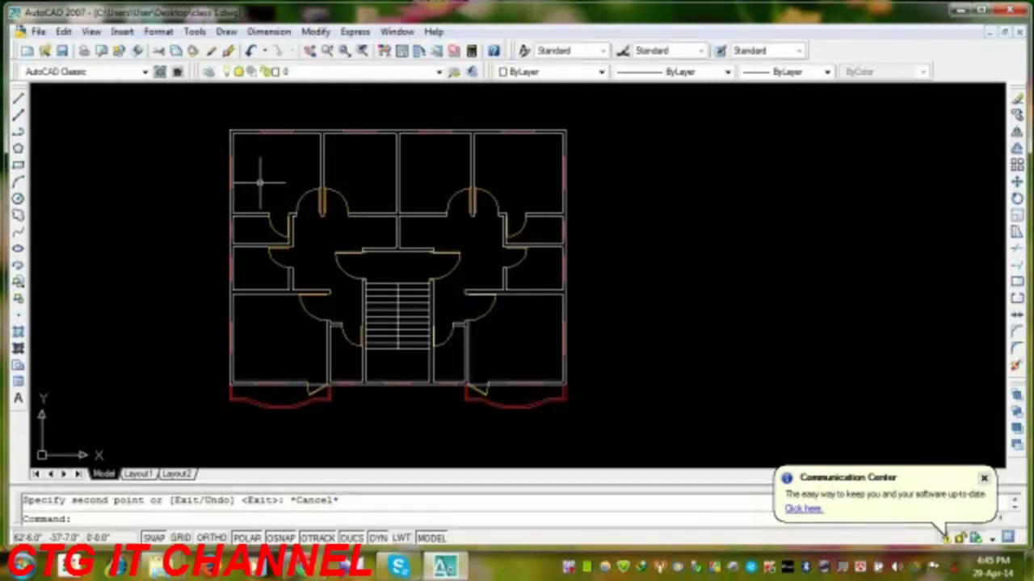
- Switch to Windows Explorer, look through the block drawings in the BLOCK FILE folder on New Volume (G:), and return to AutoCAD
double_click(916, 15)
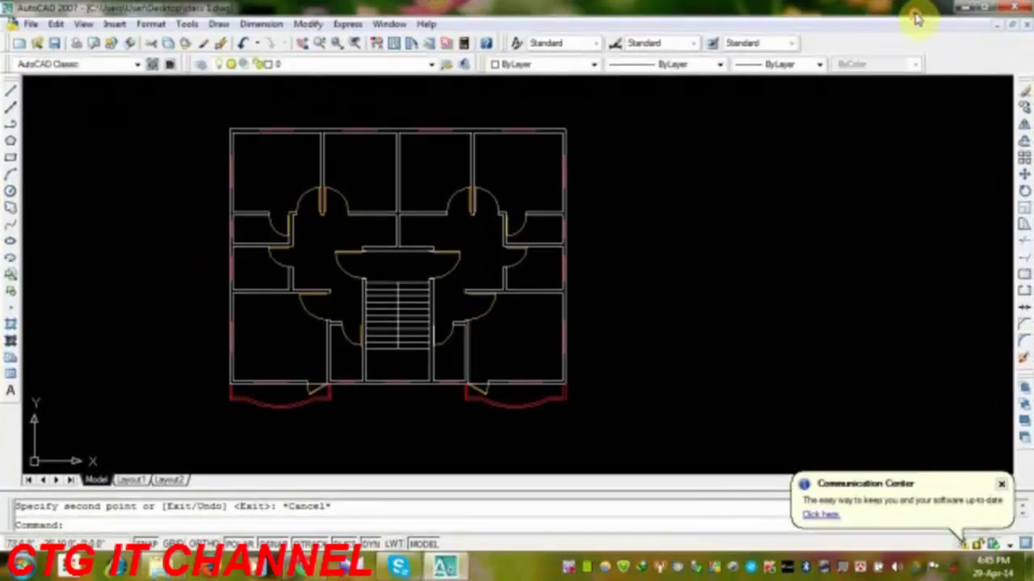
left_click(963, 6)
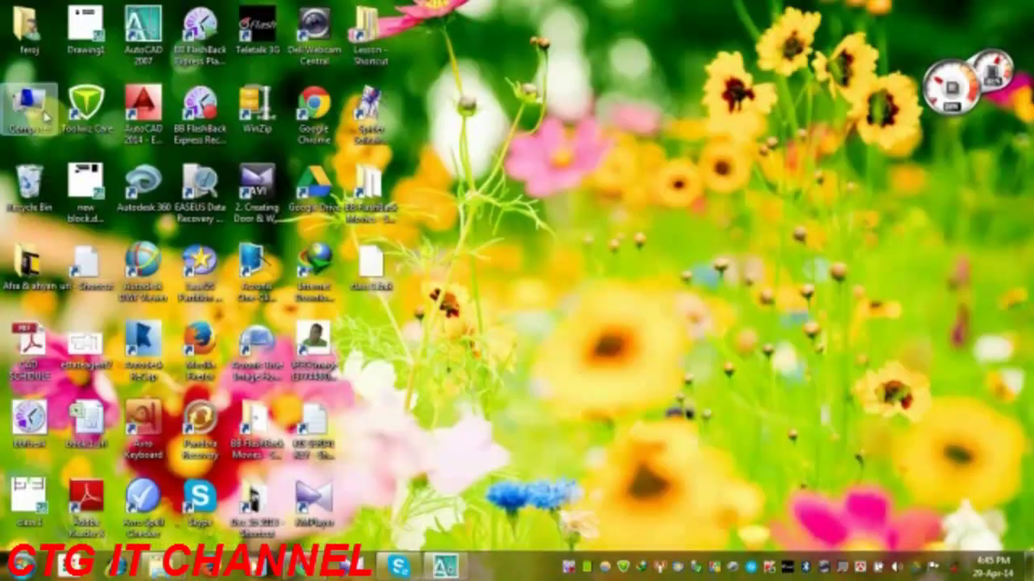
double_click(46, 113)
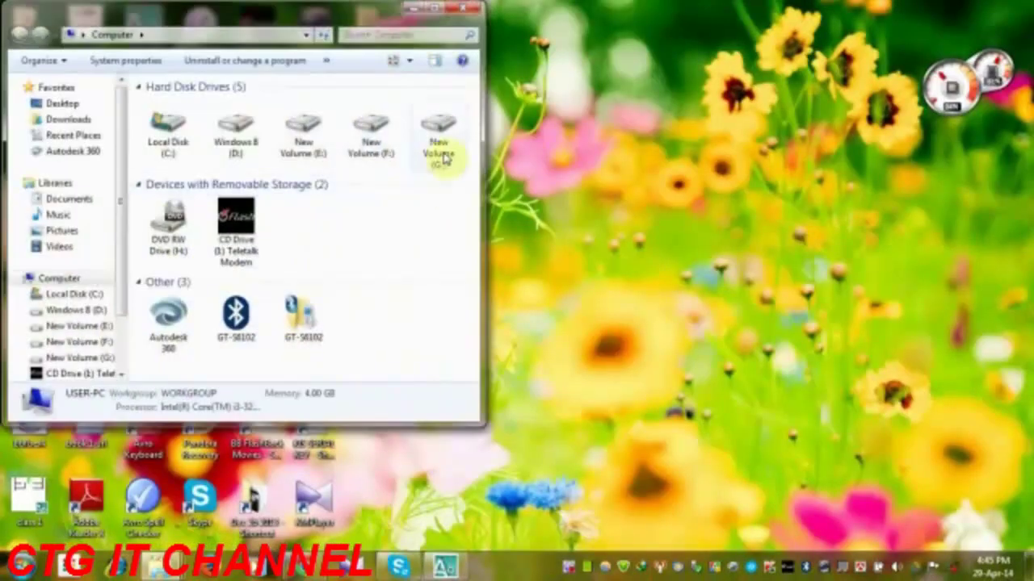
double_click(440, 149)
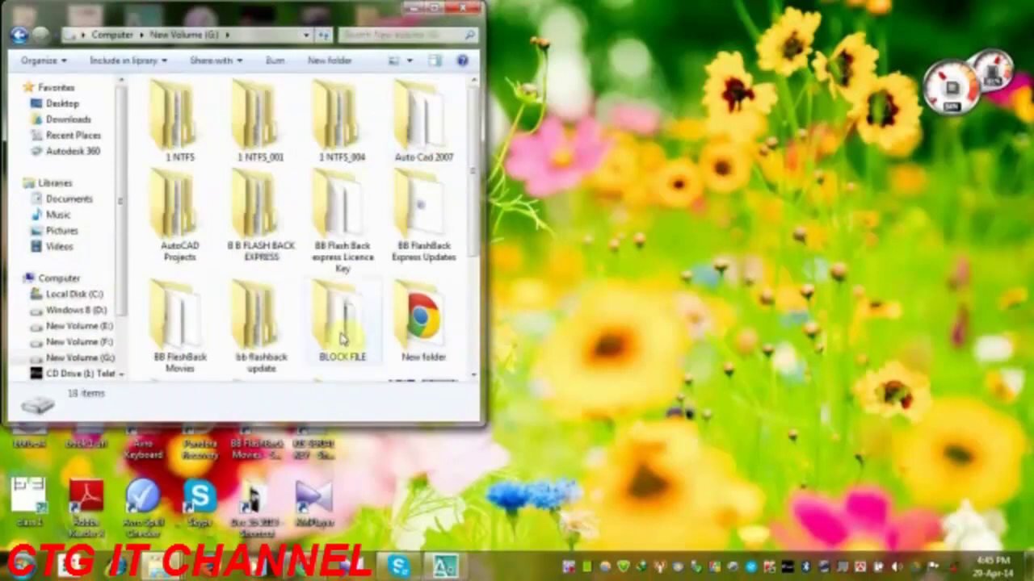
left_click(341, 339)
scroll(361, 272, "down", 1)
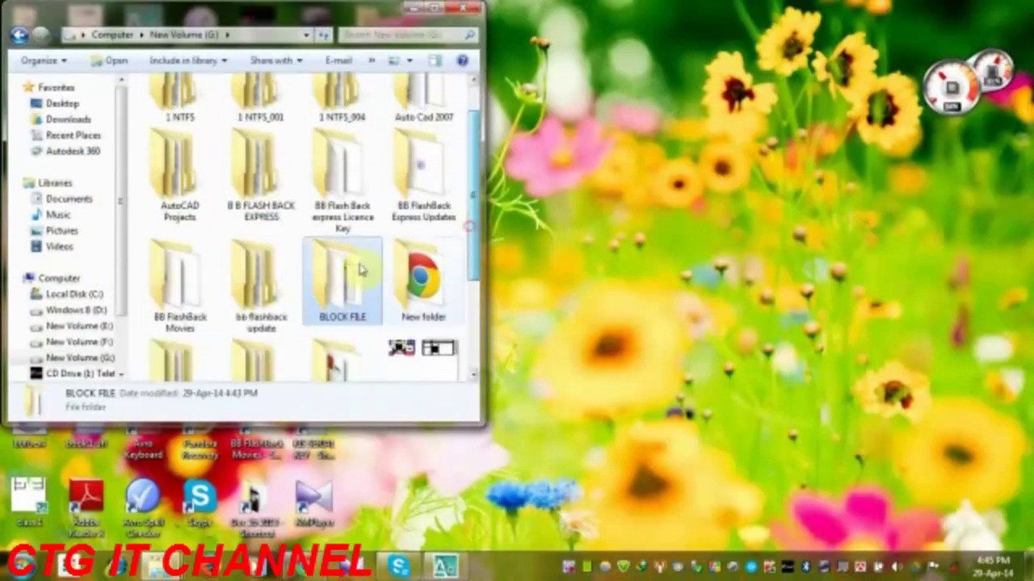
double_click(317, 271)
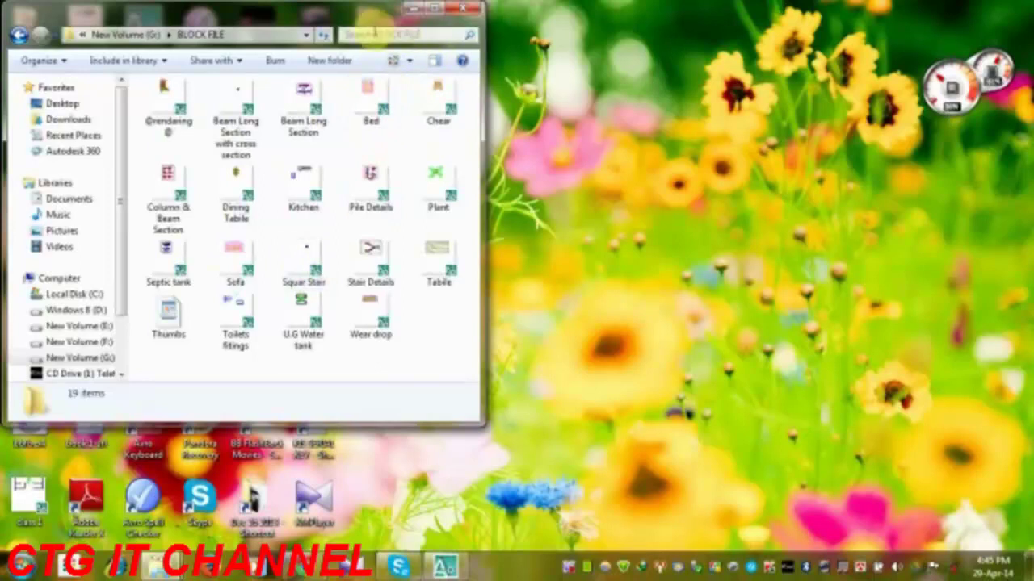
left_click(462, 7)
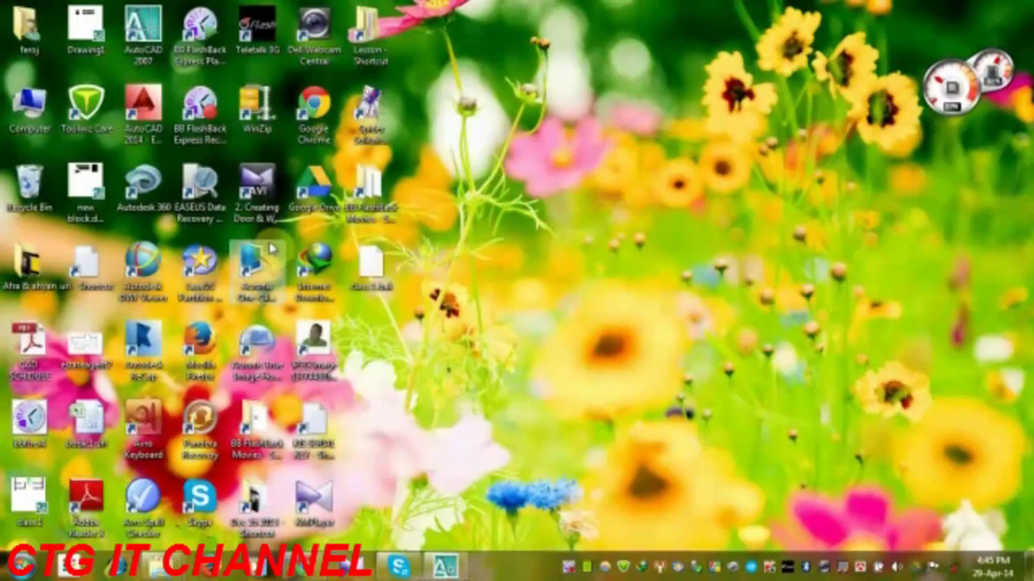
left_click(443, 565)
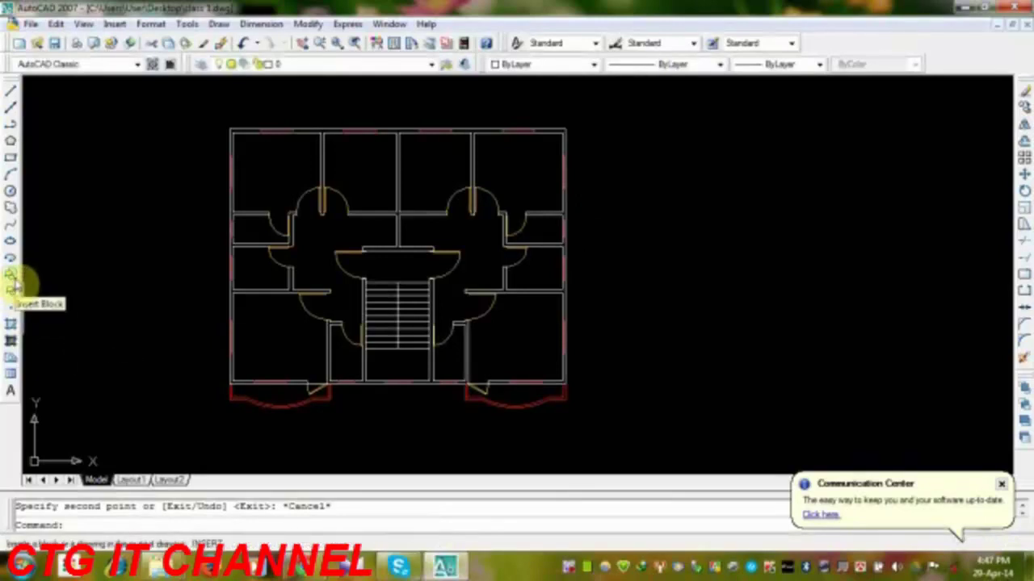
- Start a block insertion and browse to the BLOCK FILE folder on New Volume (G:) for the source drawing
left_click(111, 24)
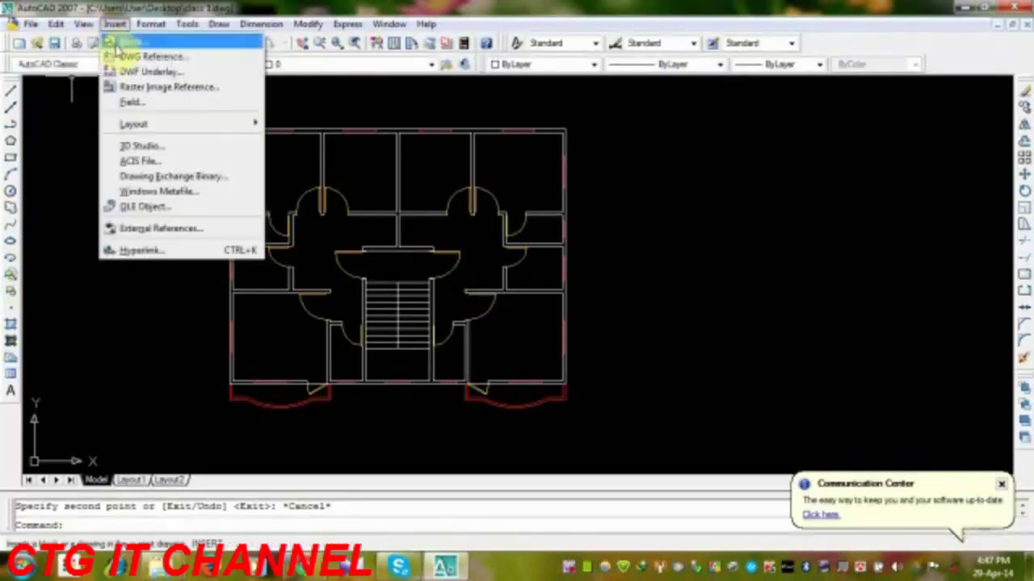
left_click(10, 278)
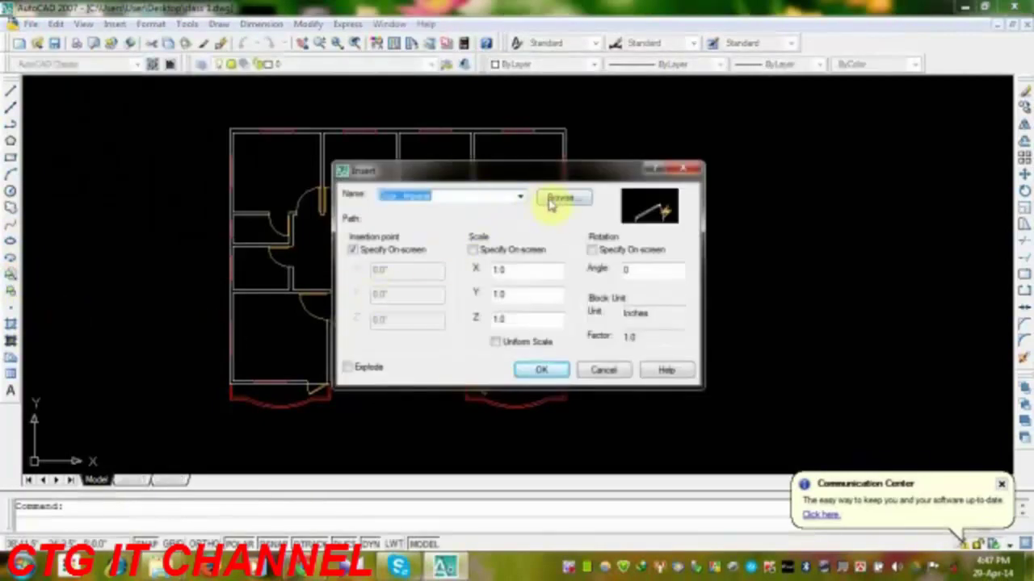
left_click(561, 202)
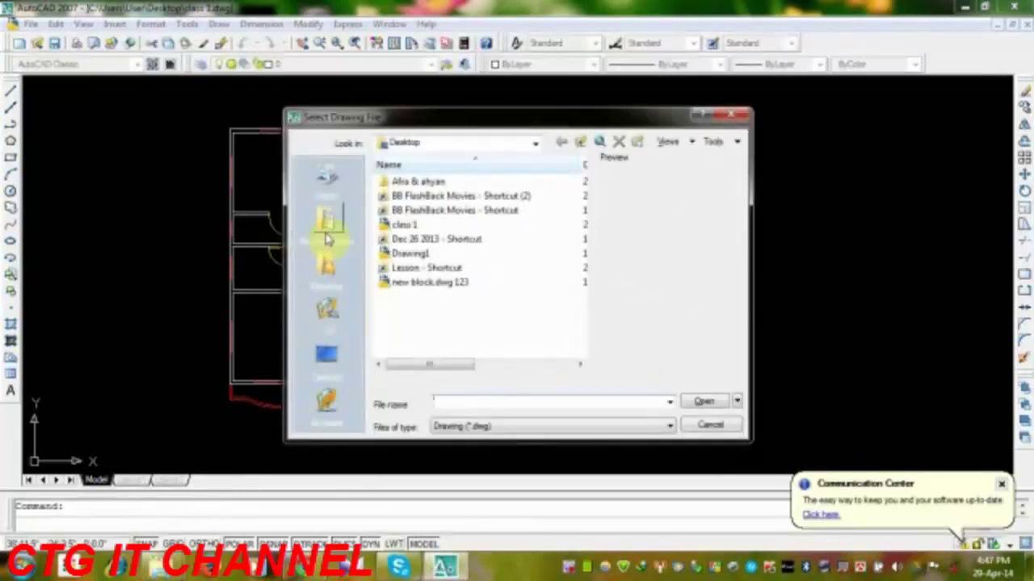
left_click(536, 143)
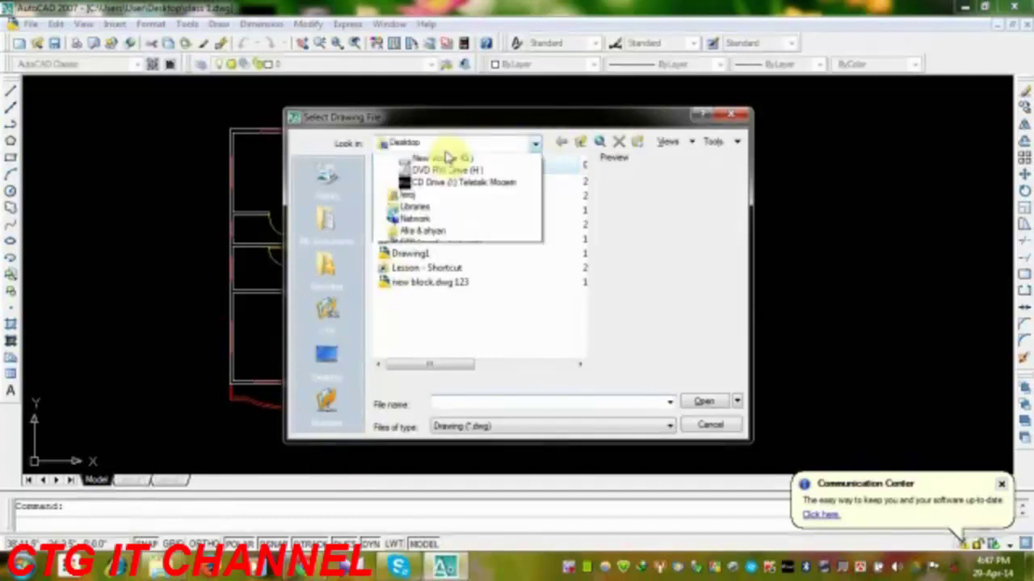
left_click(424, 171)
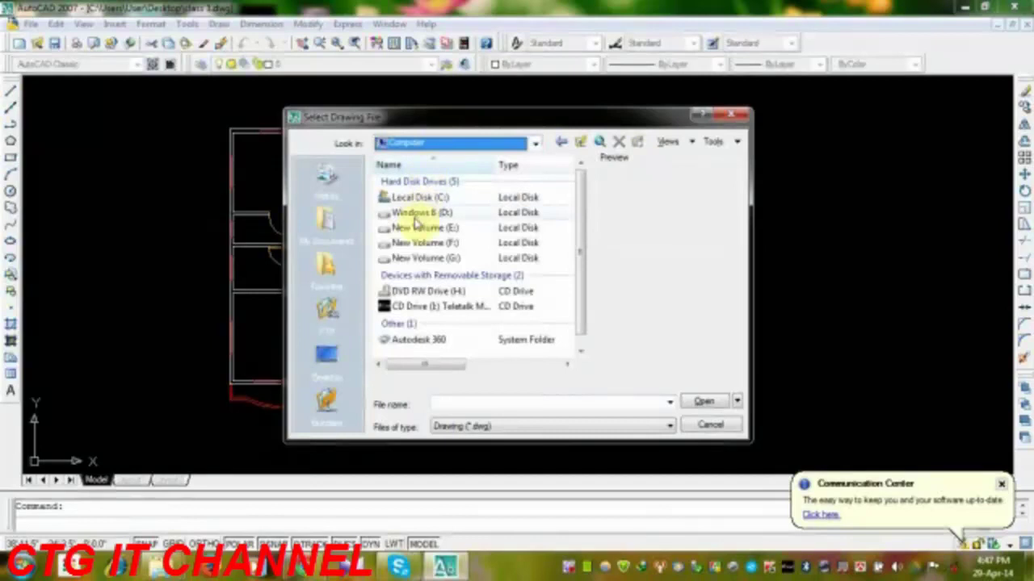
double_click(449, 259)
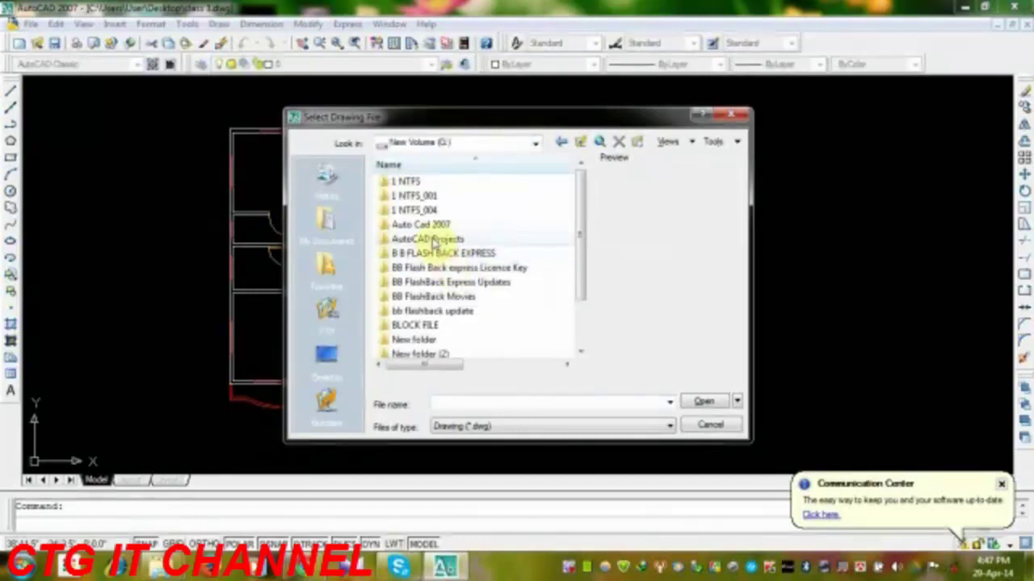
double_click(413, 325)
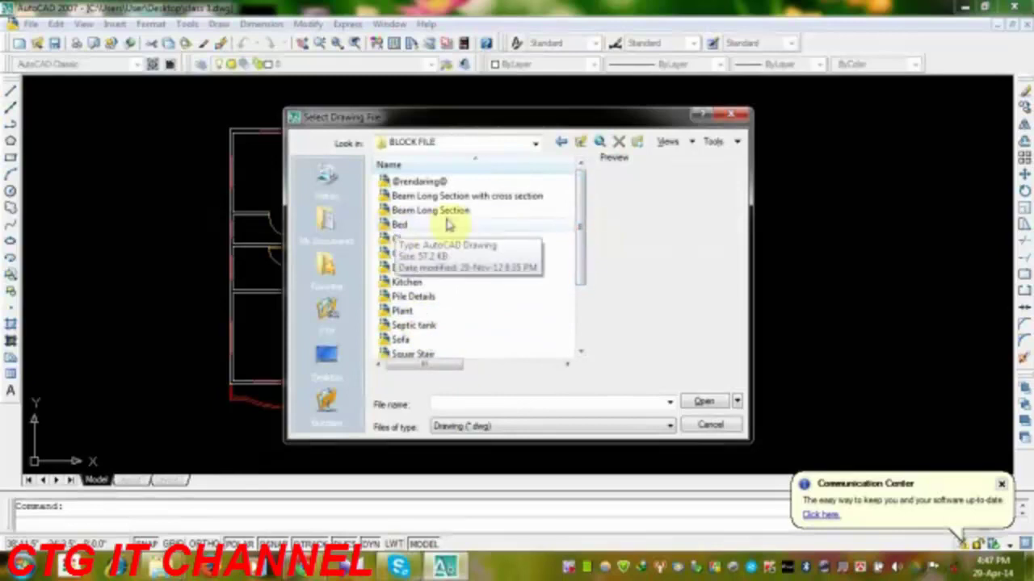
- Insert the Bed drawing as a block in the empty area to the right of the copied plan's upper-right room
left_click_drag(575, 267, 578, 225)
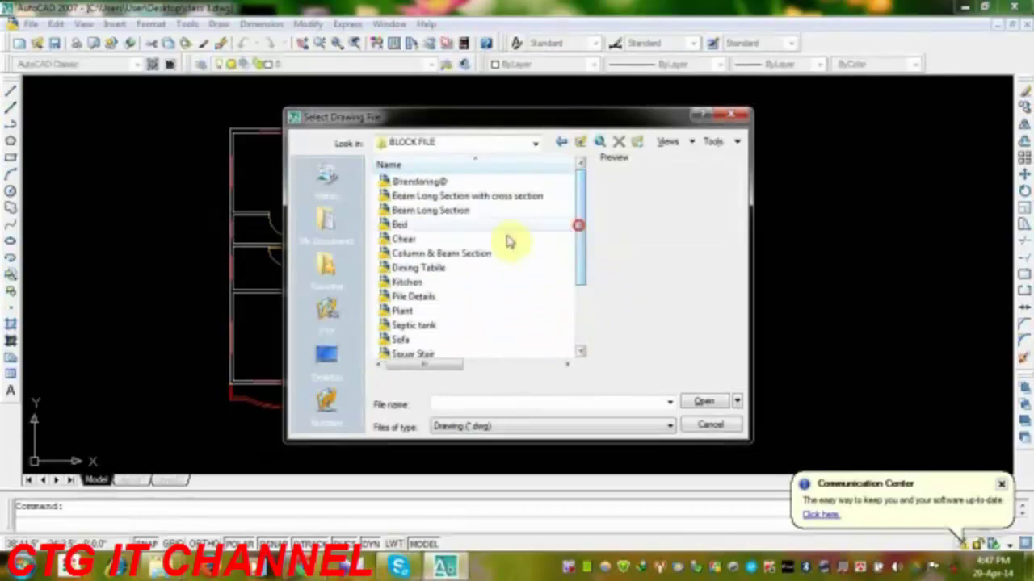
left_click(404, 226)
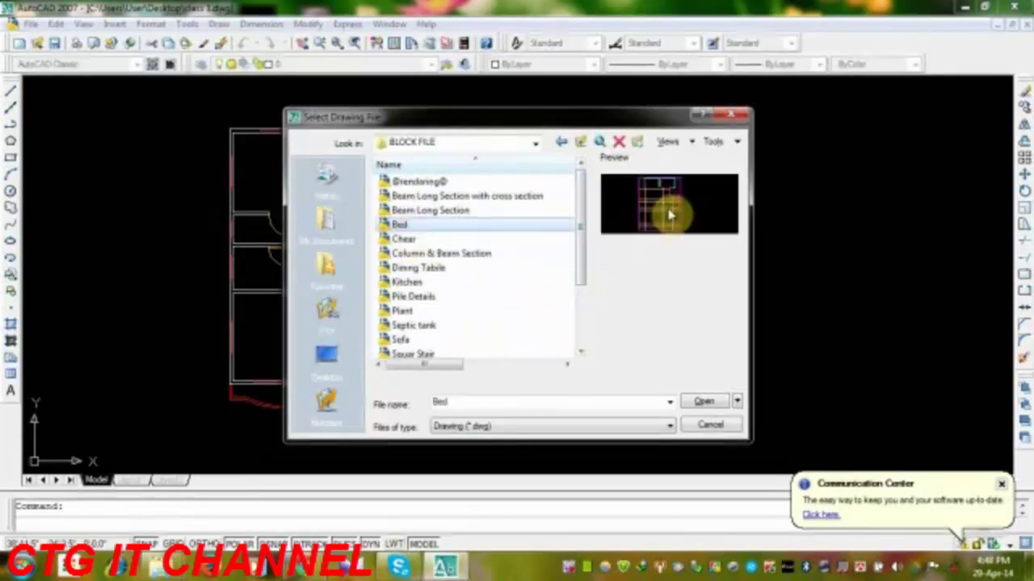
left_click(701, 401)
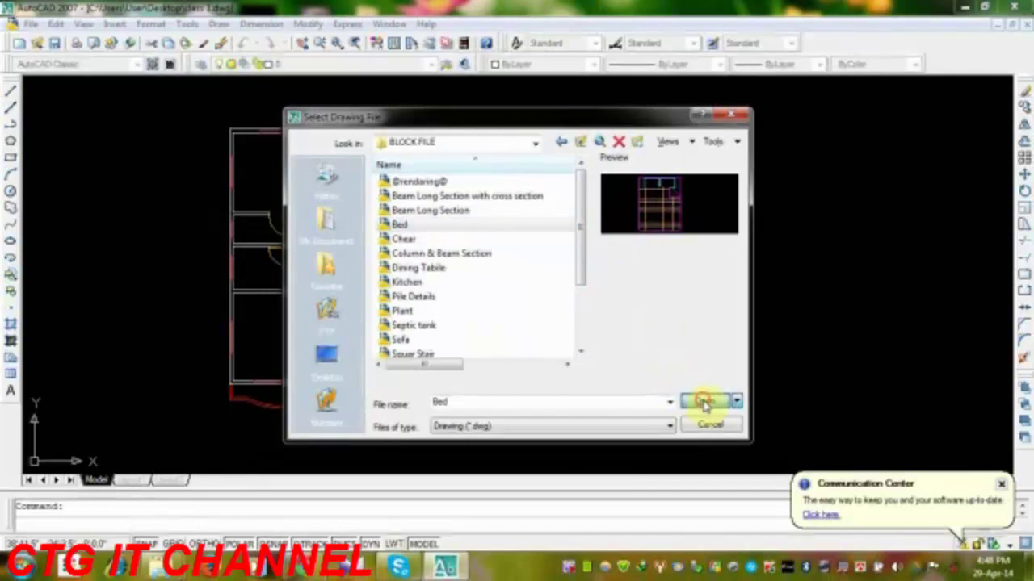
left_click(554, 373)
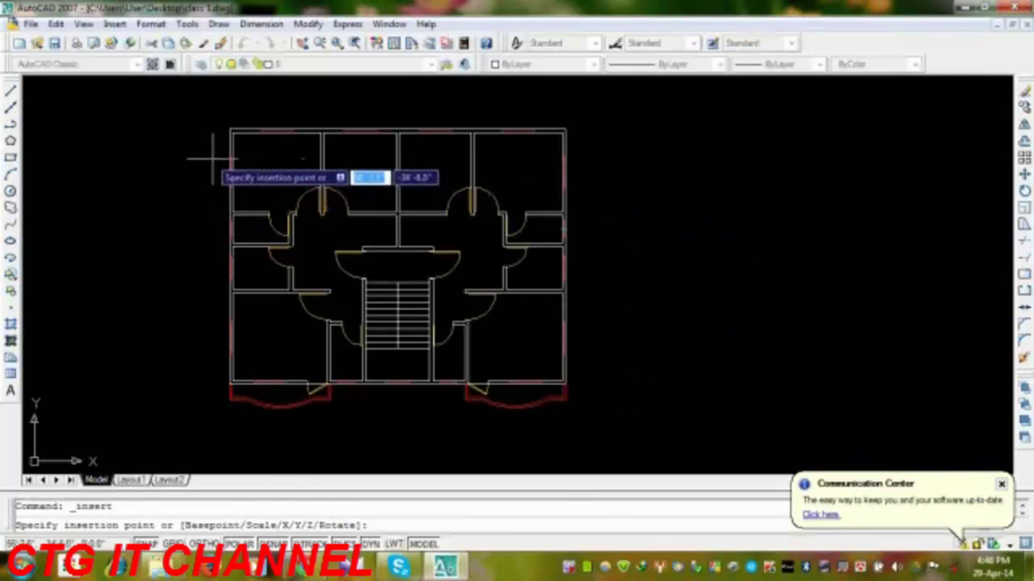
left_click(617, 176)
middle_click_drag(606, 162, 539, 209)
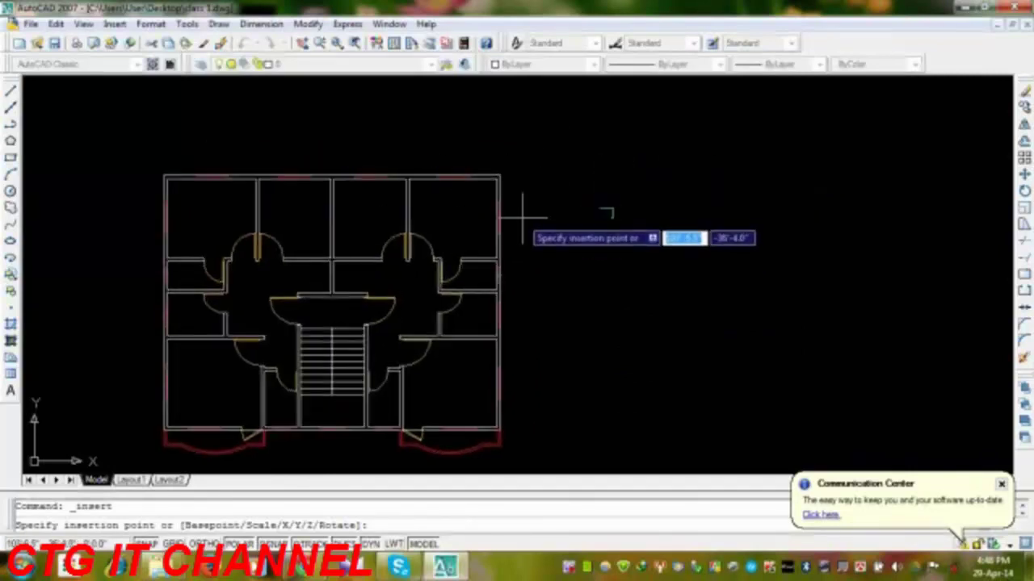
left_click(523, 212)
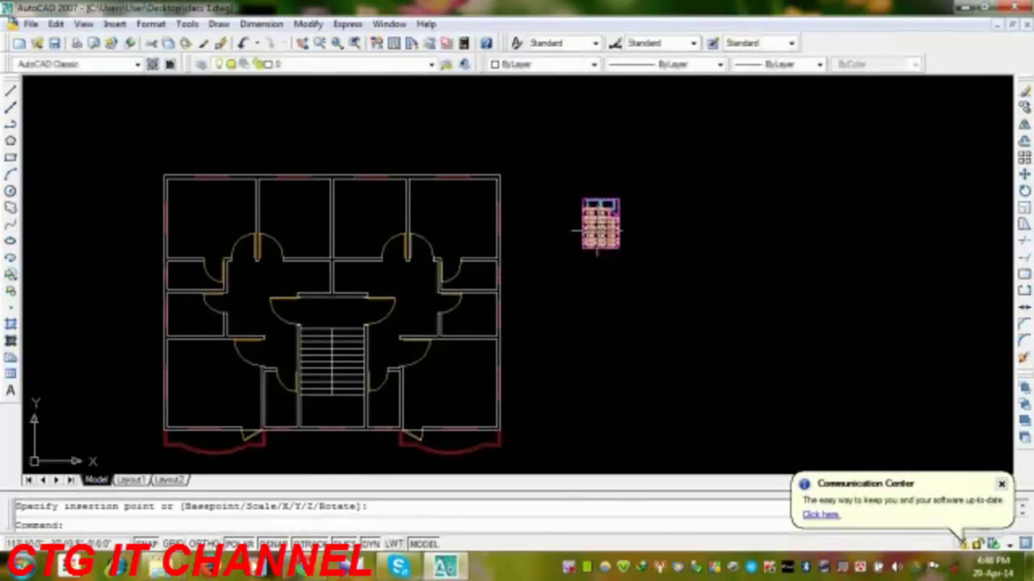
- Explode the inserted bed block and select its lower edge to check the separation
scroll(455, 299, "up", 5)
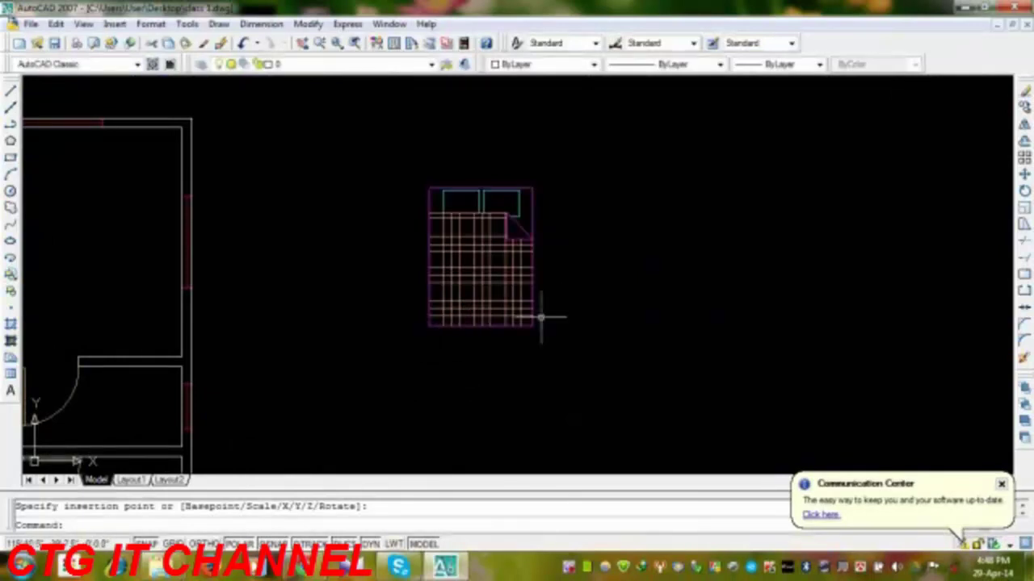
left_click(1022, 365)
left_click(500, 326)
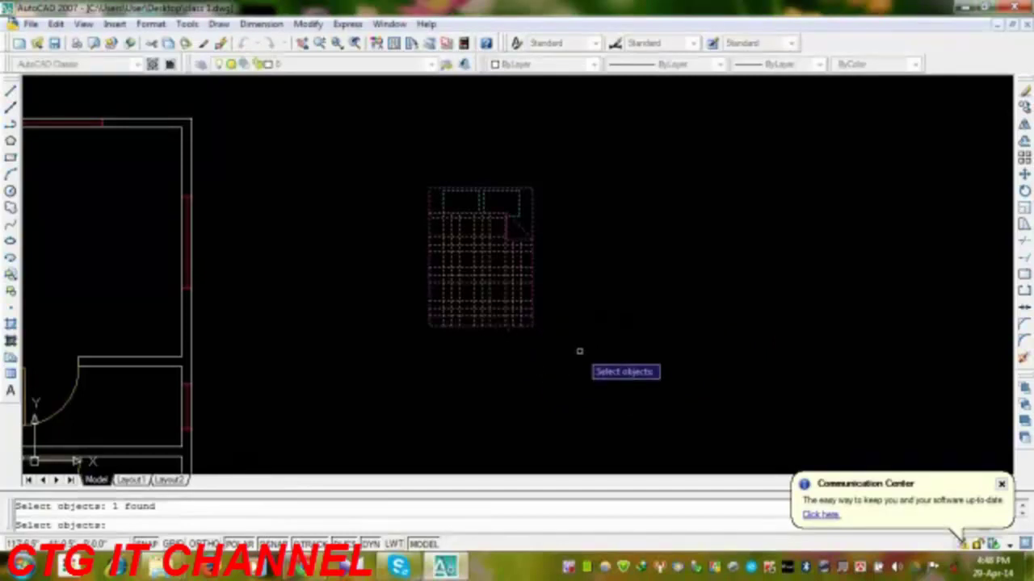
key("Return")
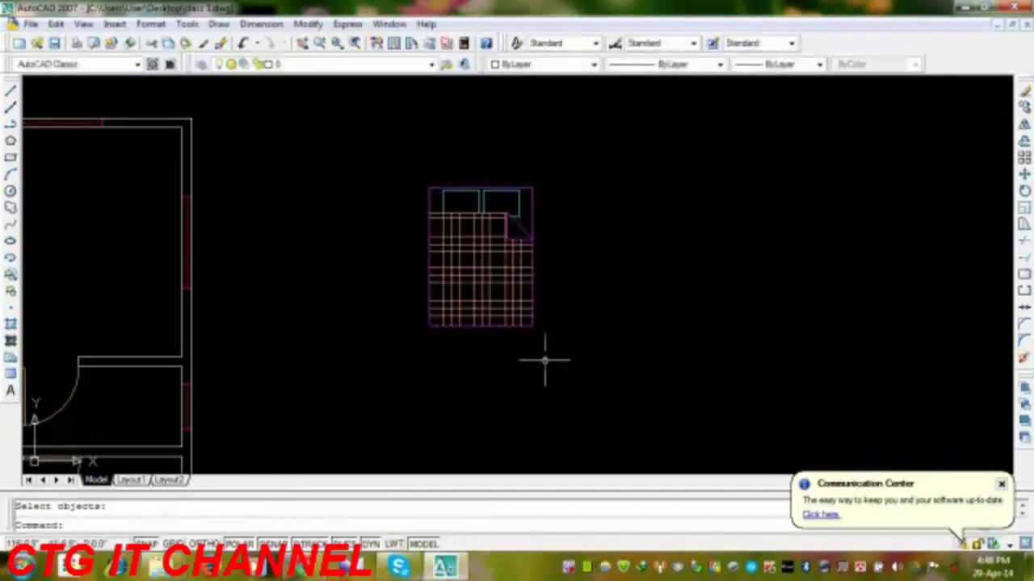
left_click(508, 327)
- Explode the bed's remaining nested block into individual lines and select its right edge to check
left_click(1023, 360)
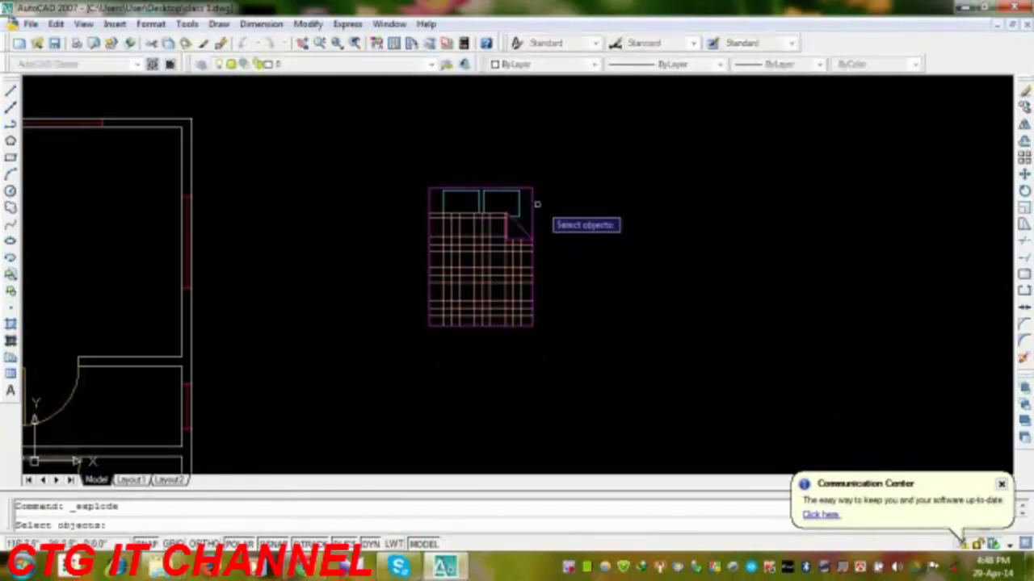
left_click(510, 326)
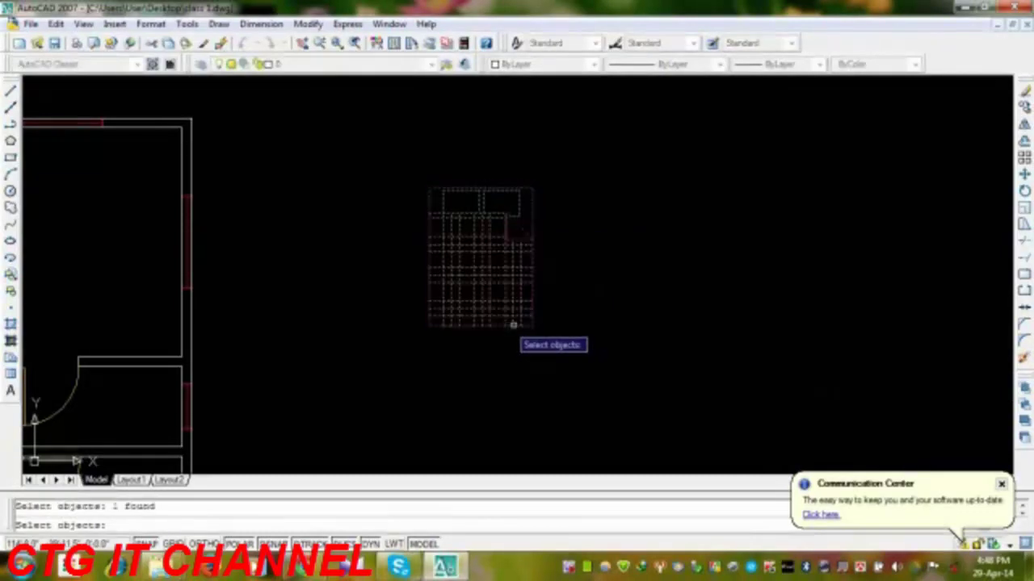
key("Return")
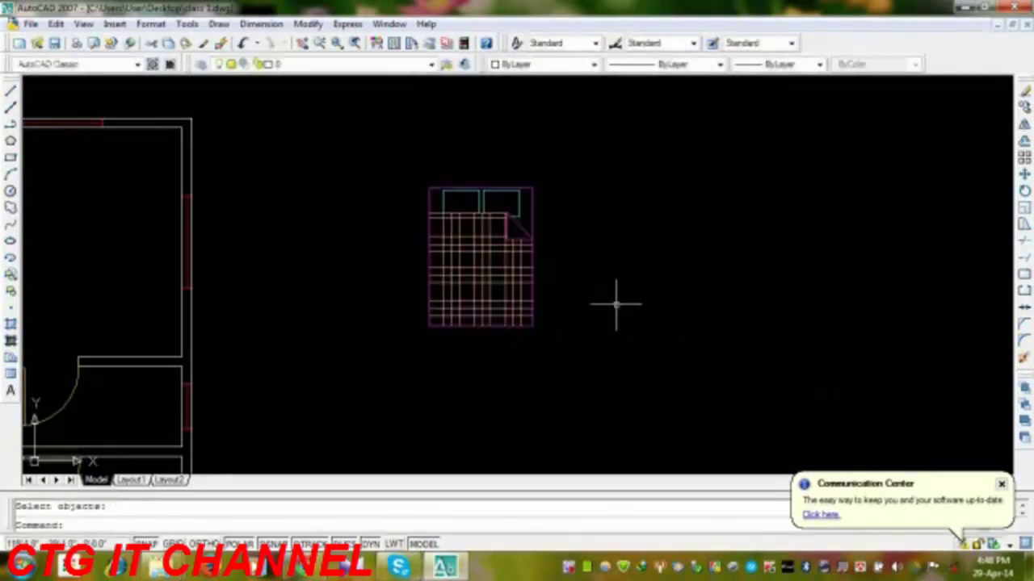
left_click(531, 292)
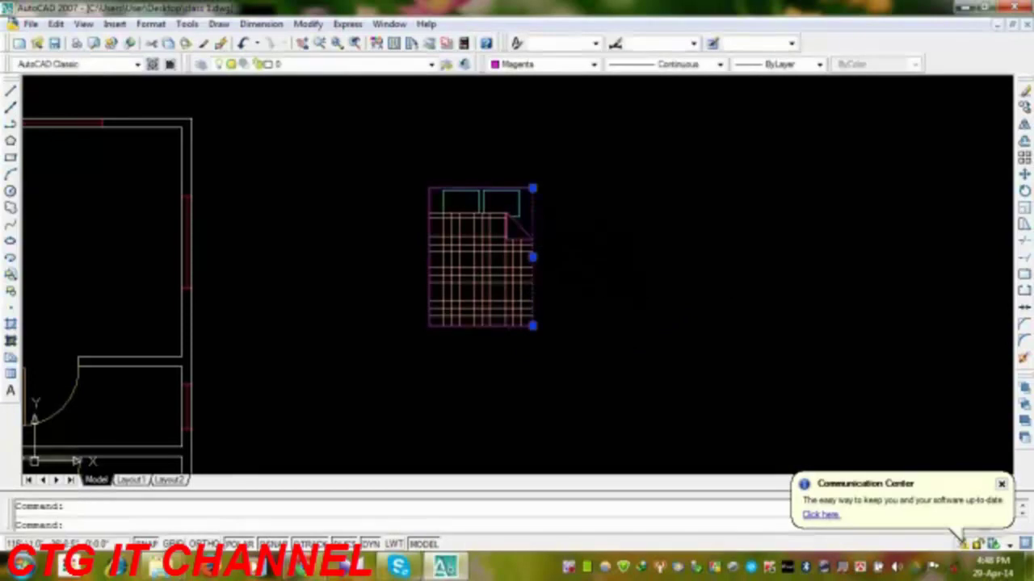
- Check the bed's blanket fold and pillow edge as separate lines, clear the selection, and undo the last explode
left_click(522, 229)
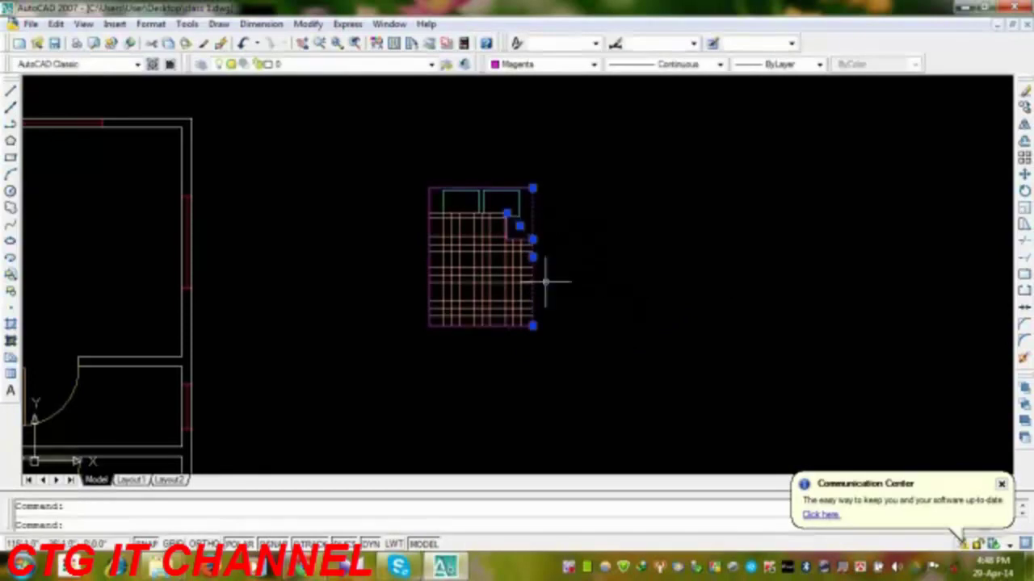
left_click(482, 198)
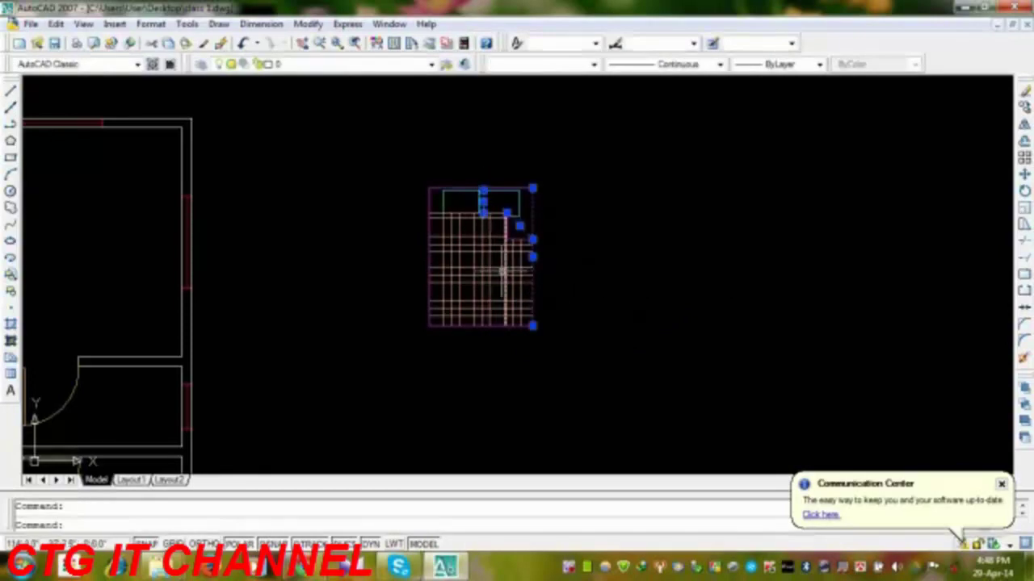
key("Escape")
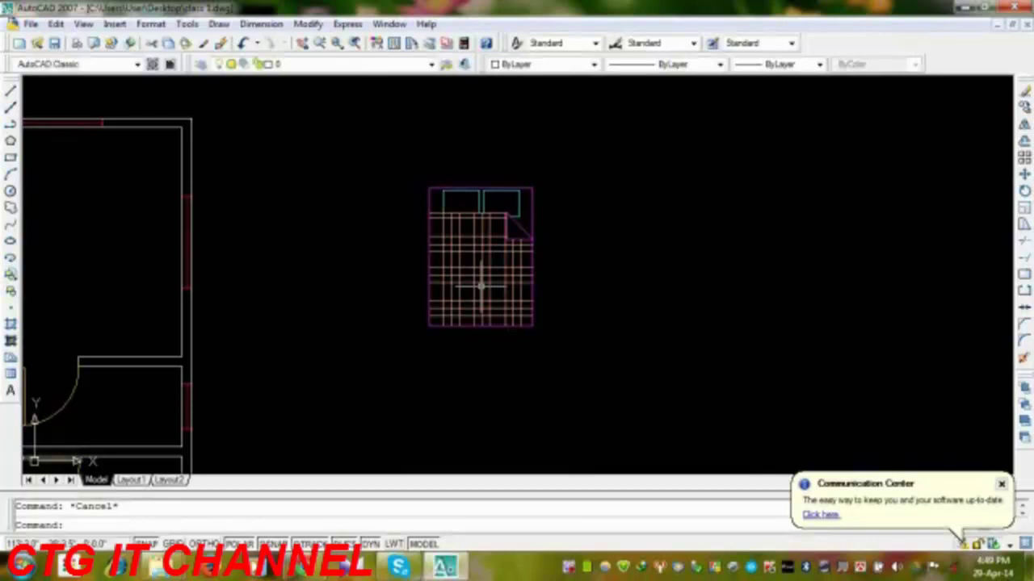
key("ctrl+z")
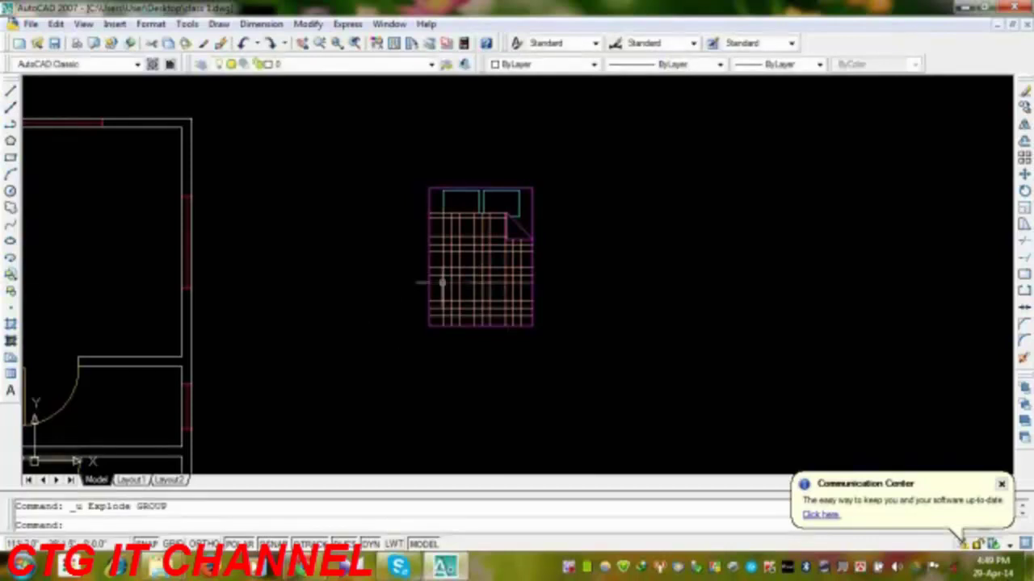
- Move the bed block into the upper-left corner of the copied plan's top-left room, close to both walls
left_click(531, 307)
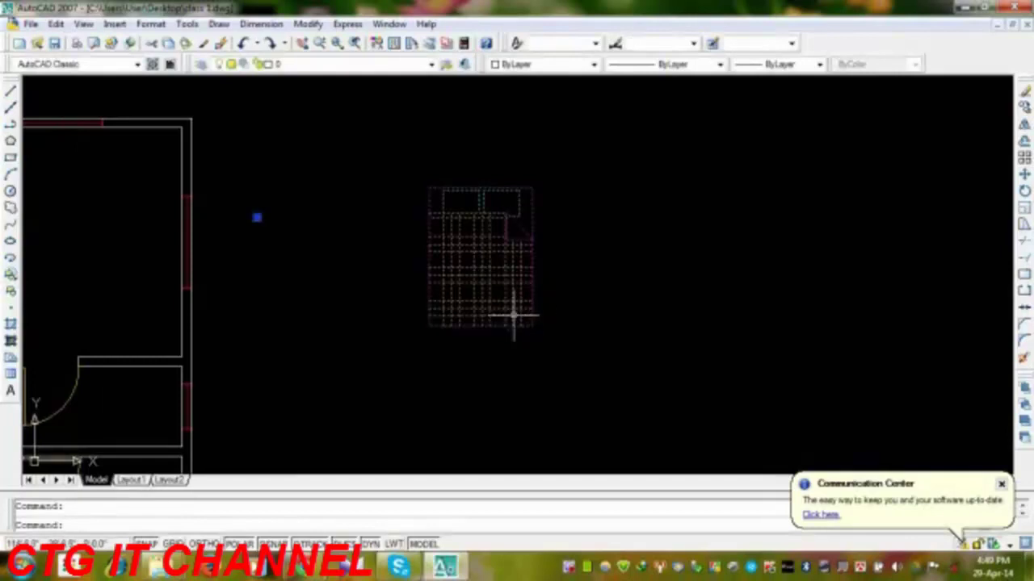
middle_click_drag(513, 315, 683, 316)
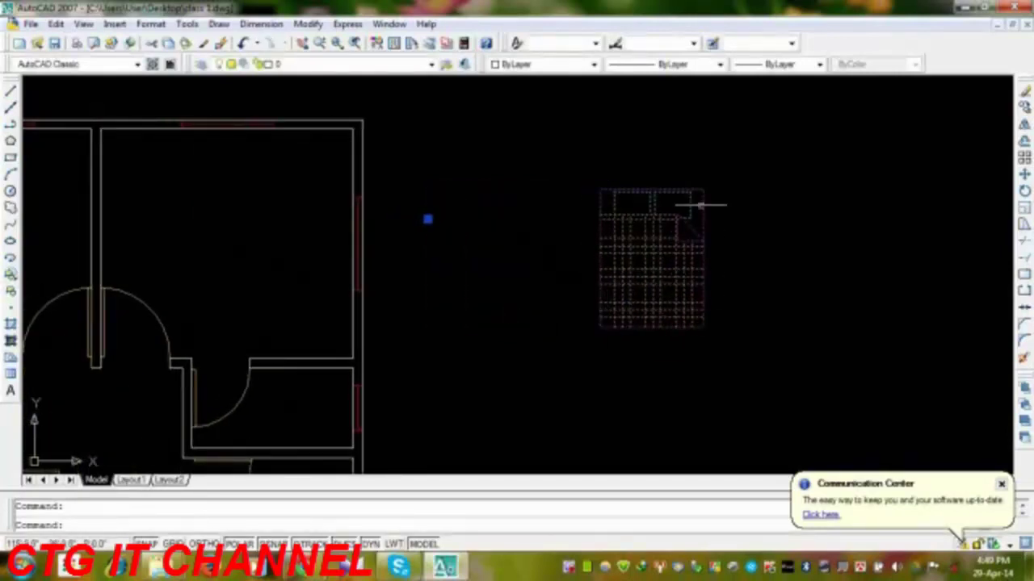
mouse_move(602, 333)
middle_mouse_down()
mouse_move(619, 358)
mouse_move(768, 363)
middle_mouse_up()
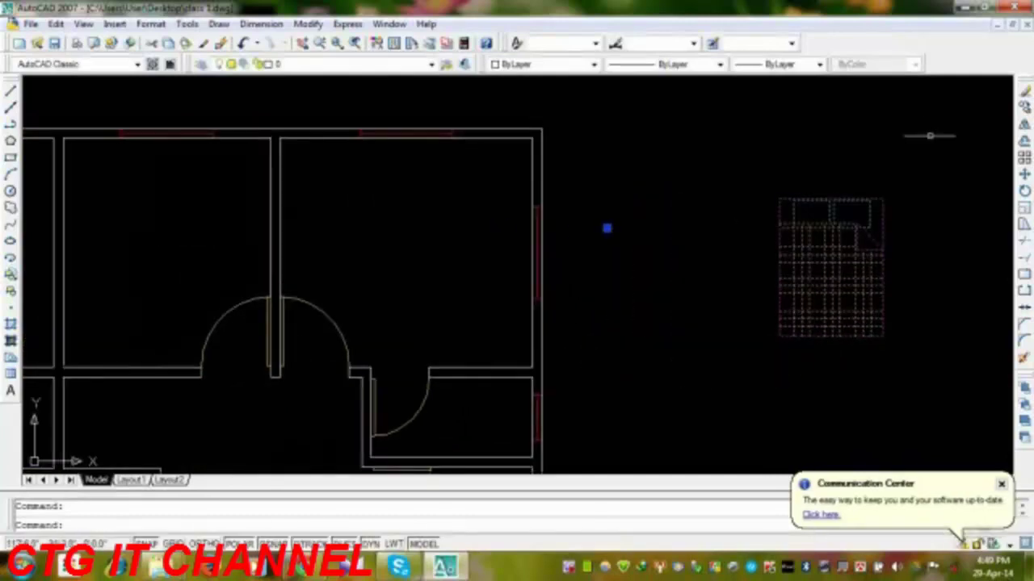
scroll(713, 226, "down", 2)
scroll(703, 224, "up", 1)
mouse_move(251, 324)
middle_mouse_down()
mouse_move(277, 268)
mouse_move(283, 401)
middle_mouse_up()
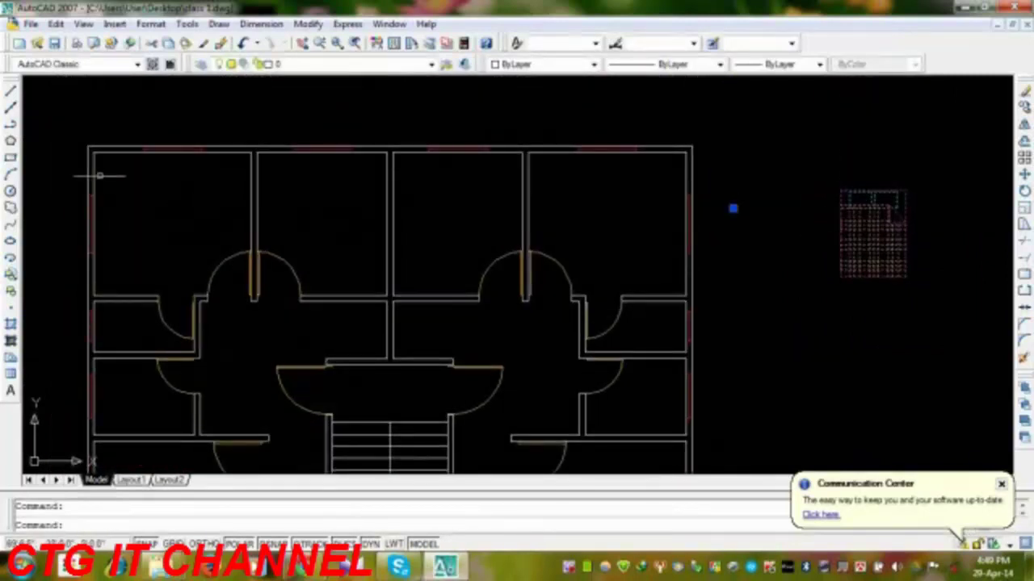
left_click(1023, 176)
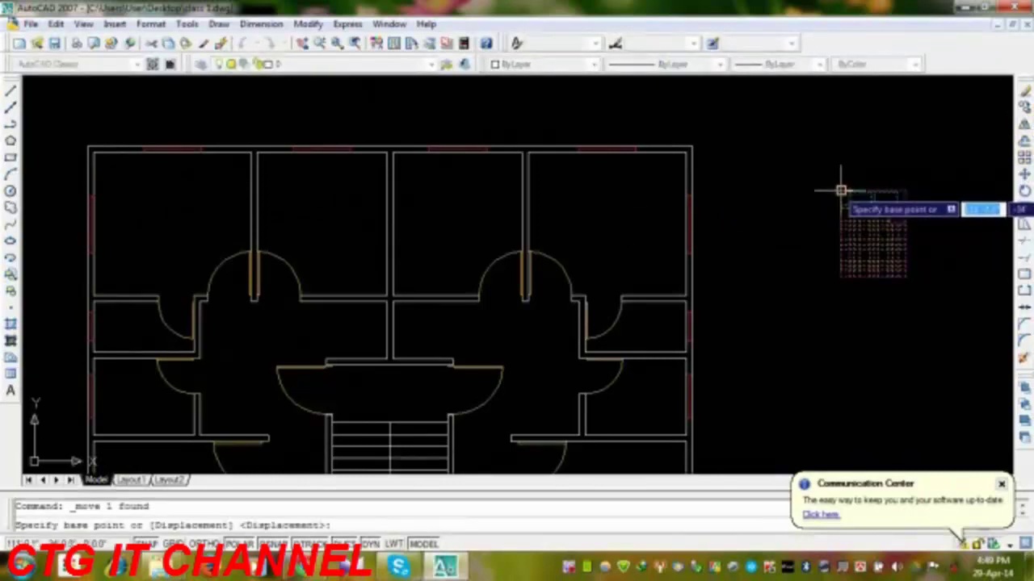
left_click(904, 275)
mouse_move(167, 228)
middle_mouse_down()
mouse_move(315, 365)
mouse_move(293, 335)
middle_mouse_up()
scroll(316, 365, "up", 6)
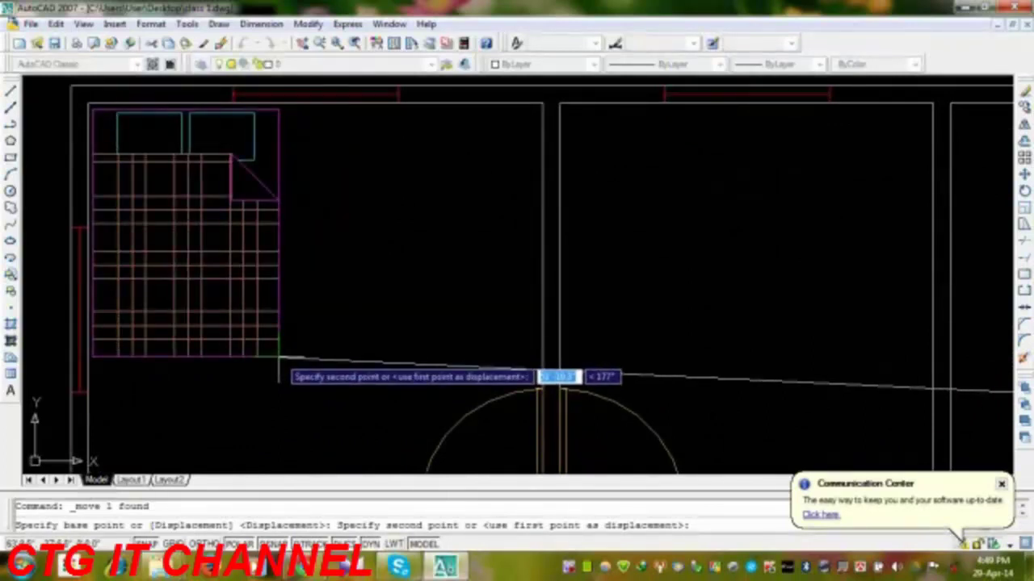
left_click(278, 357)
scroll(473, 358, "down", 5)
middle_click_drag(473, 358, 293, 295)
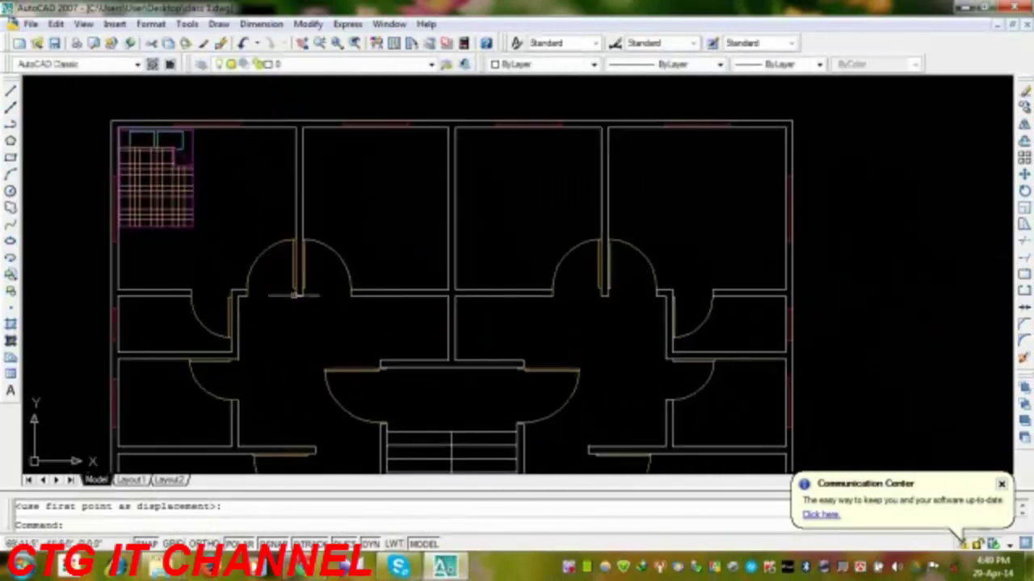
- Copy the bed horizontally into the second top room, placing it against that room's right wall
middle_click_drag(196, 180, 176, 169)
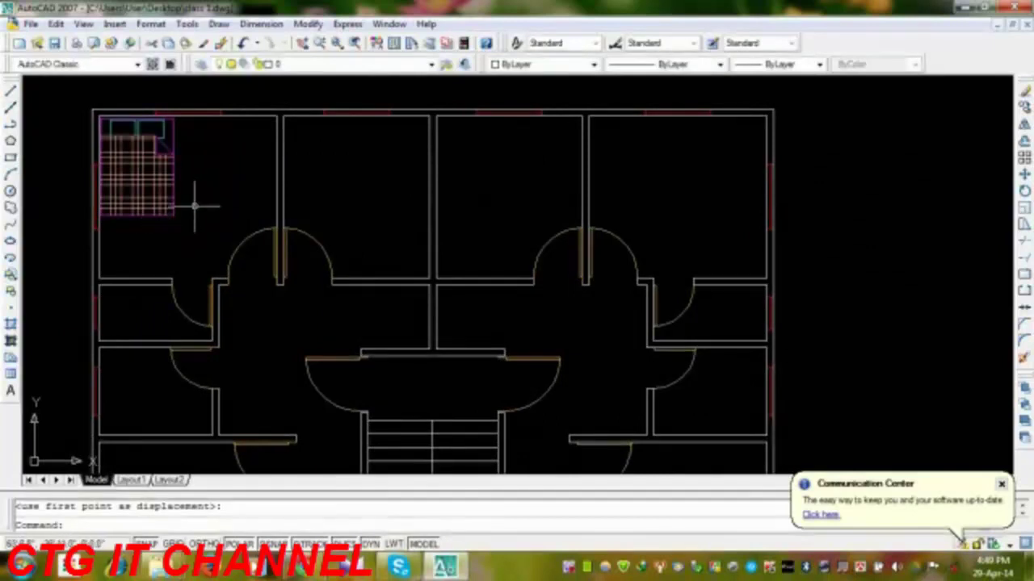
middle_click_drag(141, 170, 127, 168)
left_click(168, 219)
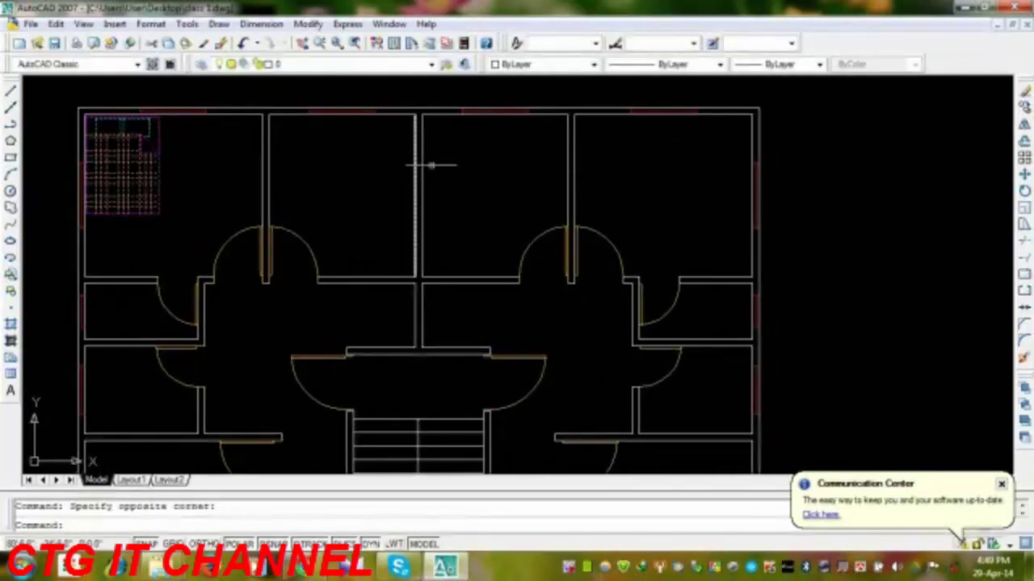
left_click(1024, 108)
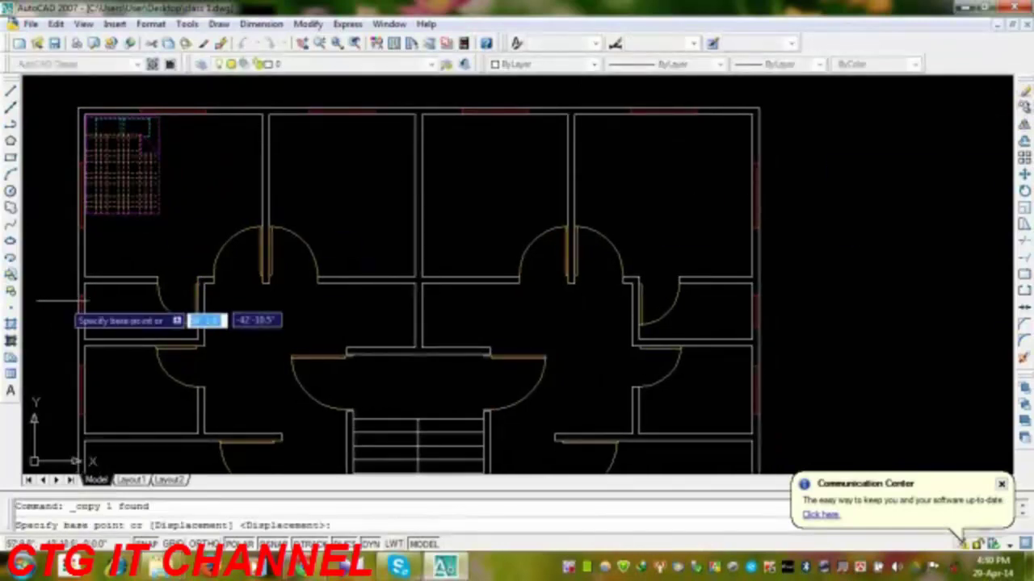
left_click(85, 214)
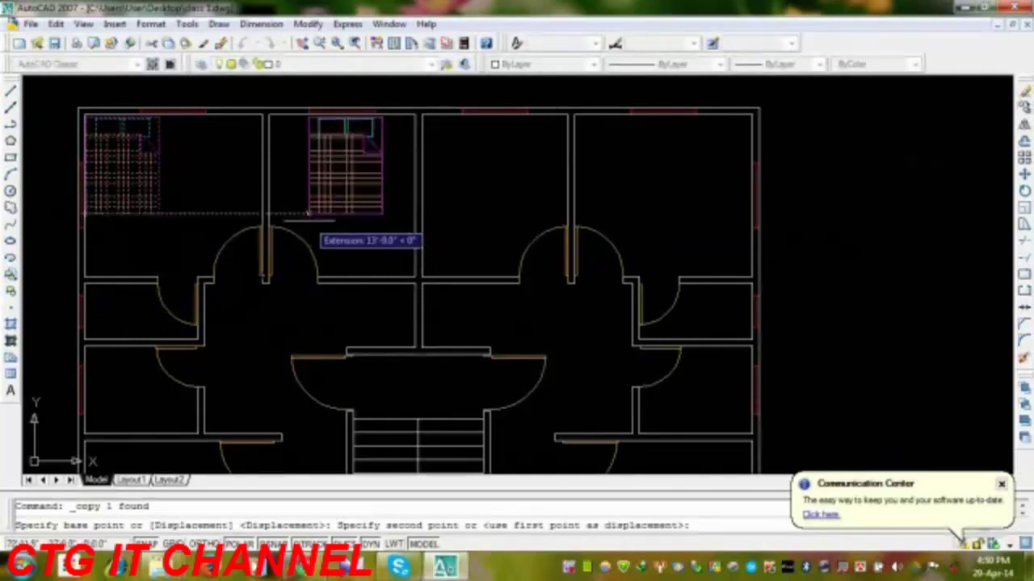
scroll(335, 230, "up", 2)
scroll(165, 334, "up", 2)
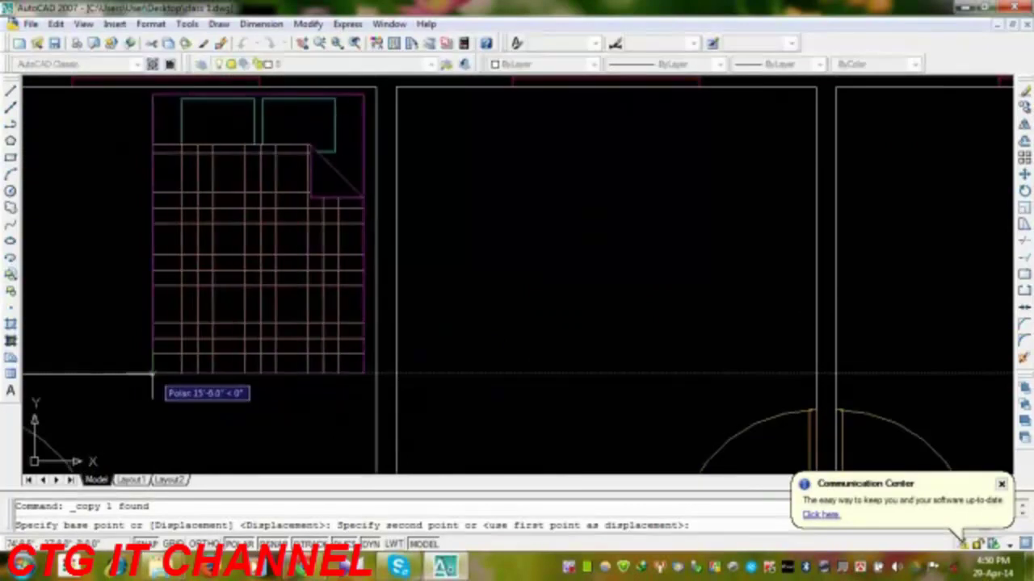
left_click(159, 375)
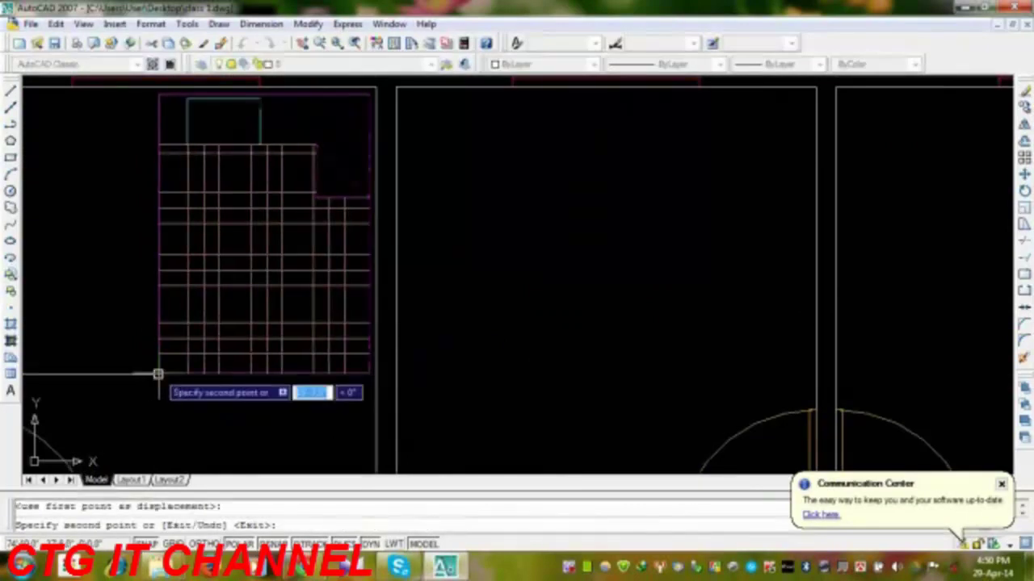
key("Escape")
scroll(300, 369, "down", 4)
scroll(295, 388, "down", 2)
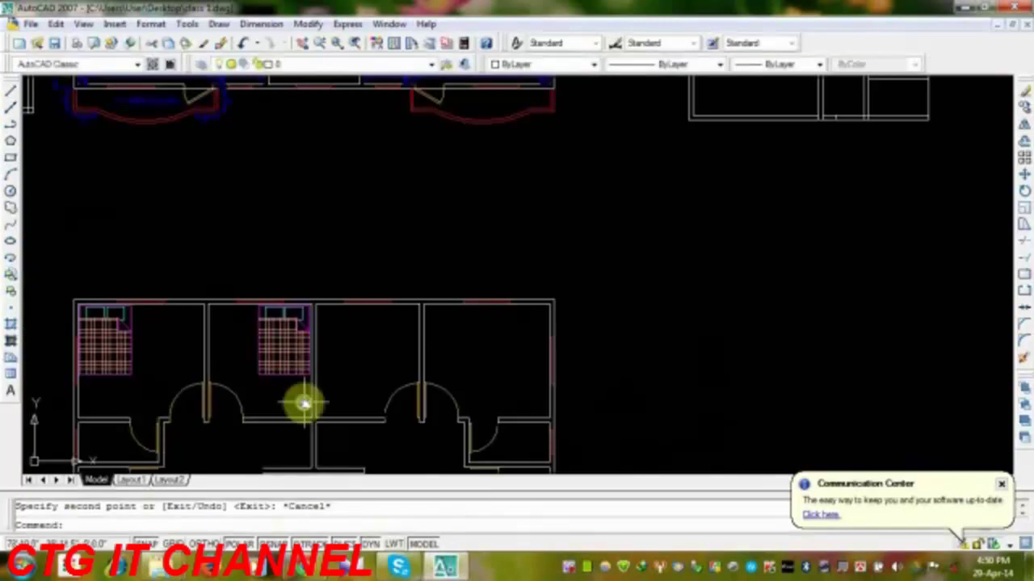
- Insert the Sofa drawing from the BLOCK FILE folder as a block in the empty area right of the plan
middle_click_drag(302, 404, 373, 187)
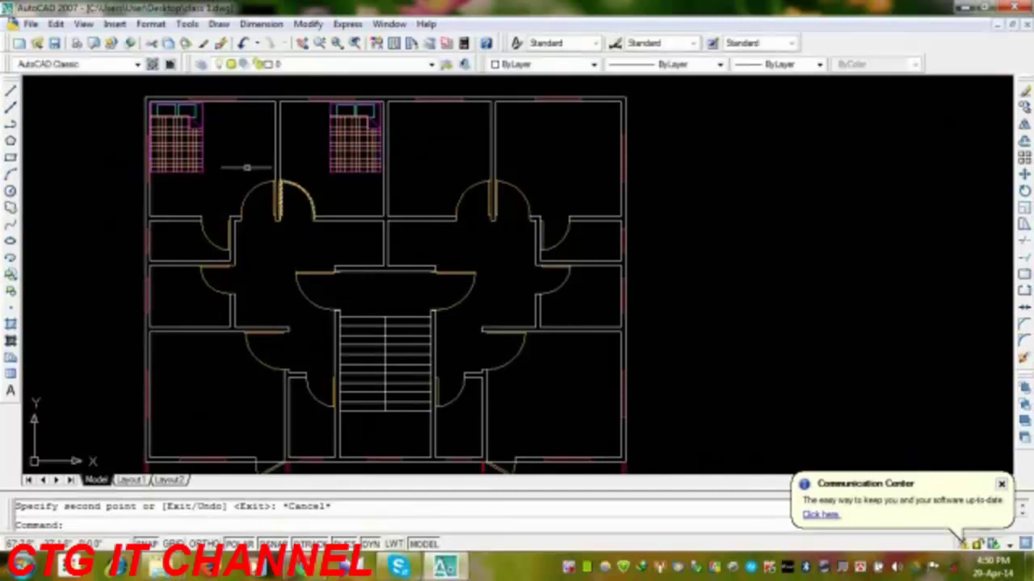
middle_click_drag(300, 282, 308, 237)
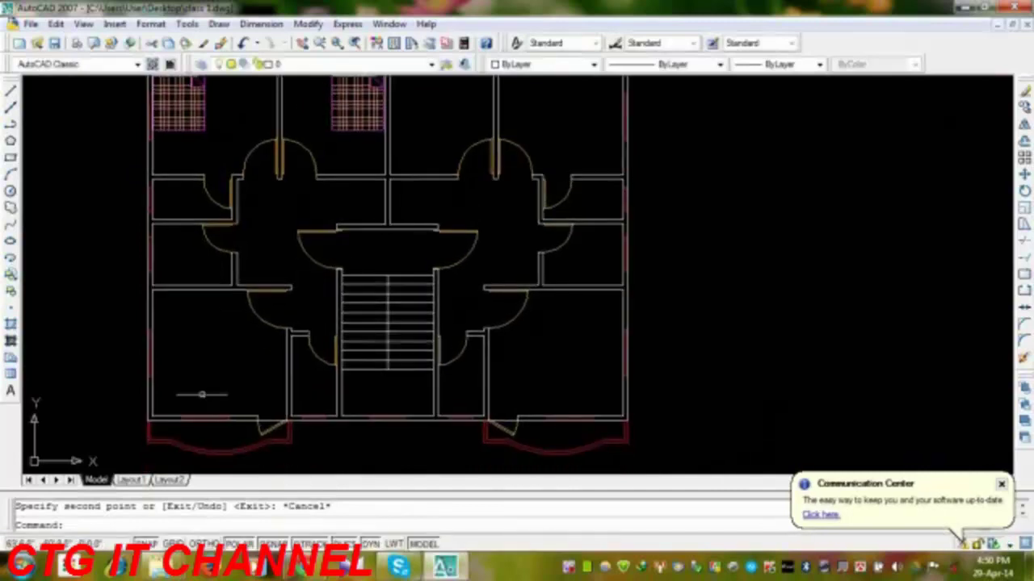
middle_click_drag(216, 333, 216, 368)
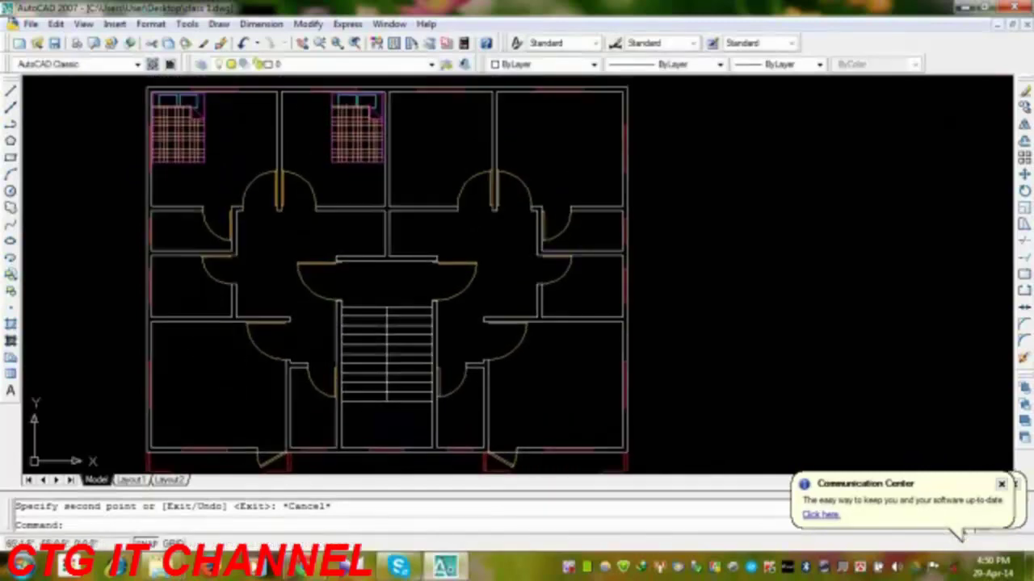
middle_click_drag(274, 244, 289, 261)
middle_click_drag(258, 347, 262, 335)
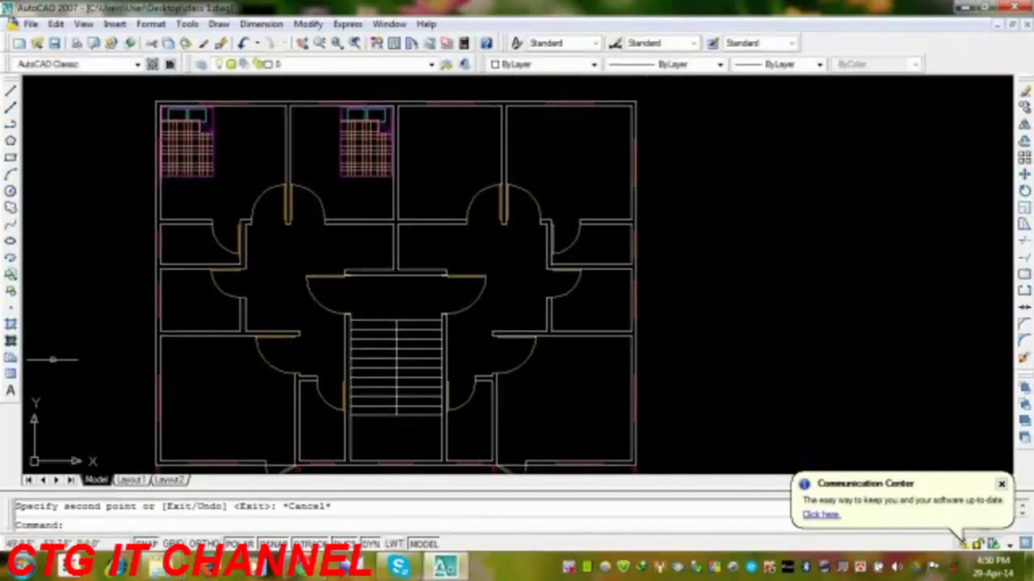
left_click(11, 275)
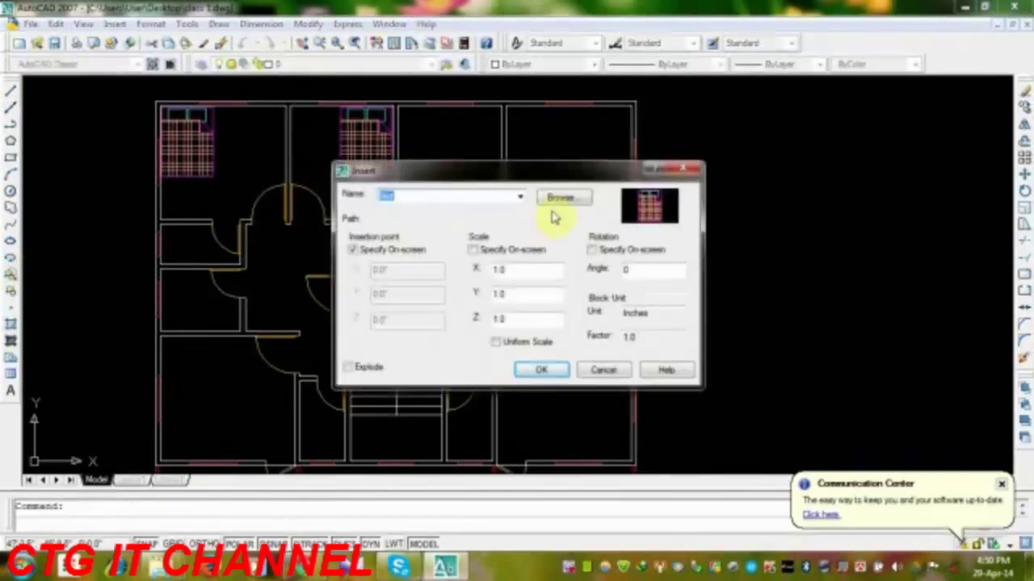
left_click(570, 200)
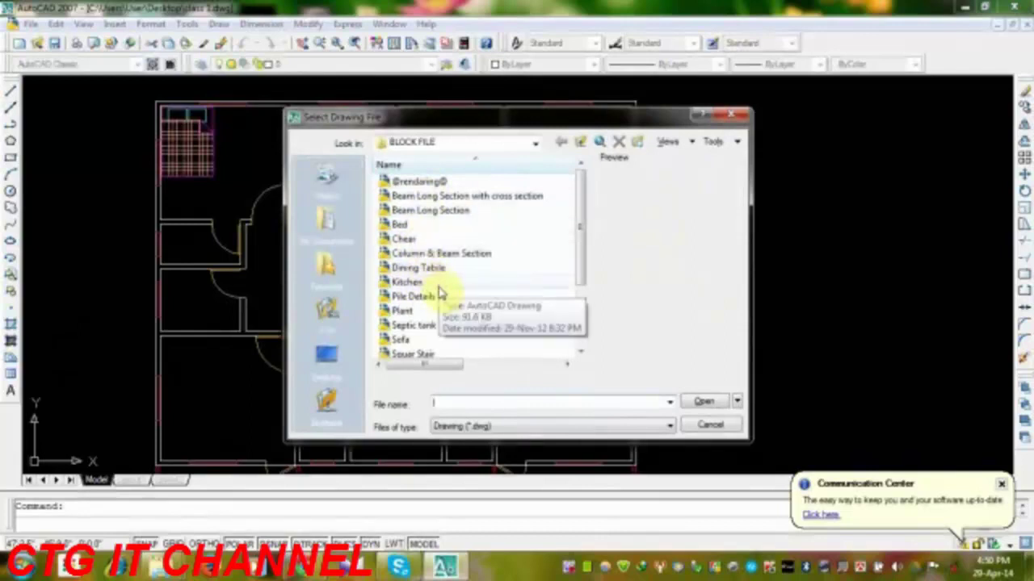
double_click(402, 341)
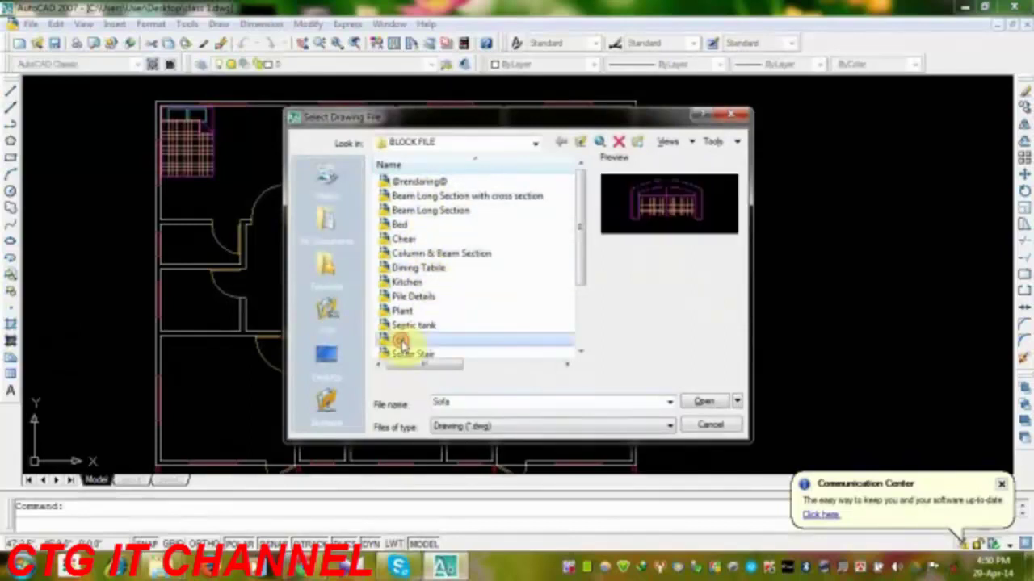
left_click(547, 370)
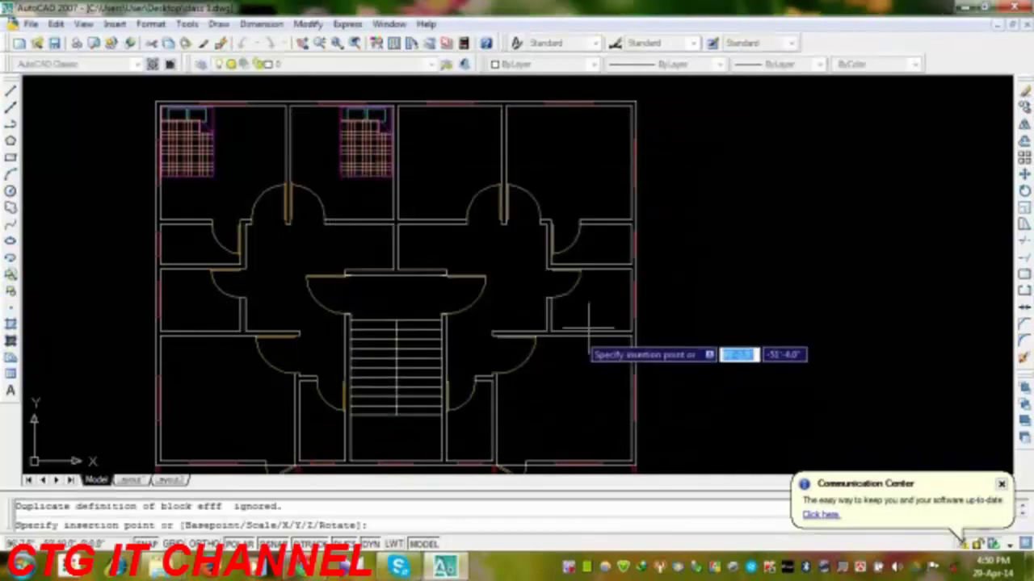
left_click(572, 178)
- Copy the sofa block into the upper-left corner of the plan's bottom-left room
middle_click_drag(680, 223, 658, 192)
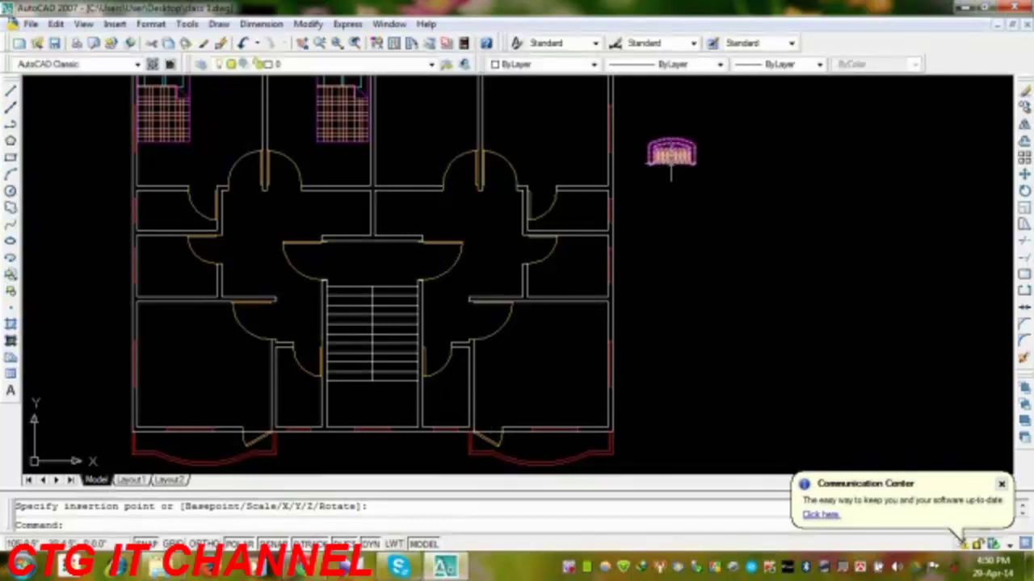
left_click(671, 157)
left_click(1025, 107)
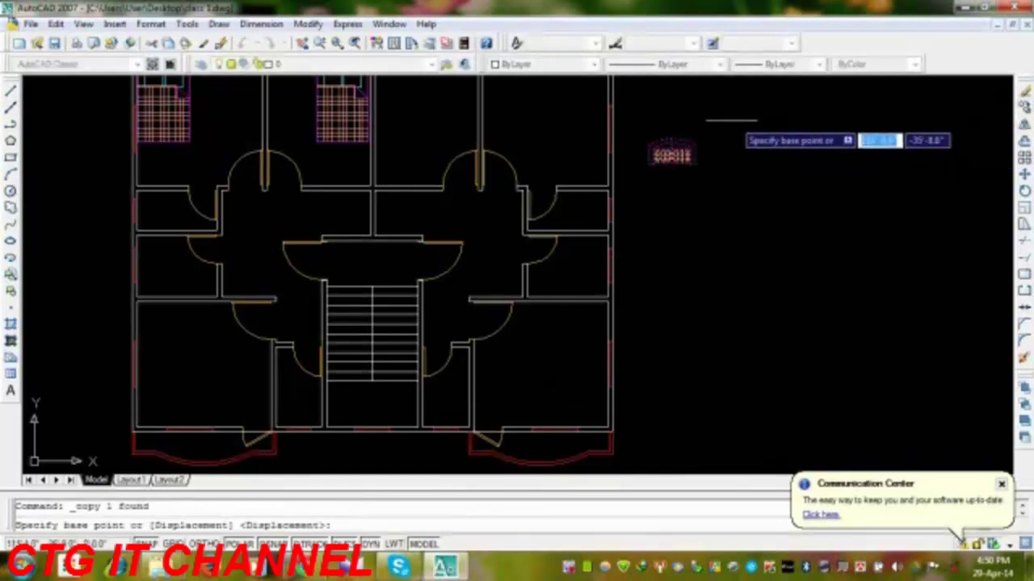
left_click(693, 165)
middle_click_drag(228, 334, 662, 304)
scroll(453, 299, "up", 5)
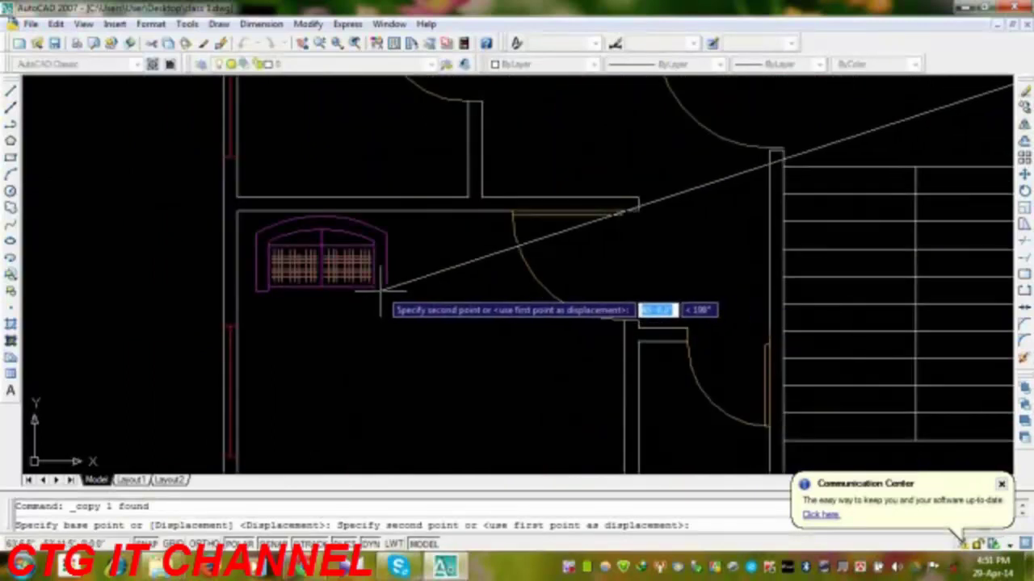
left_click(380, 291)
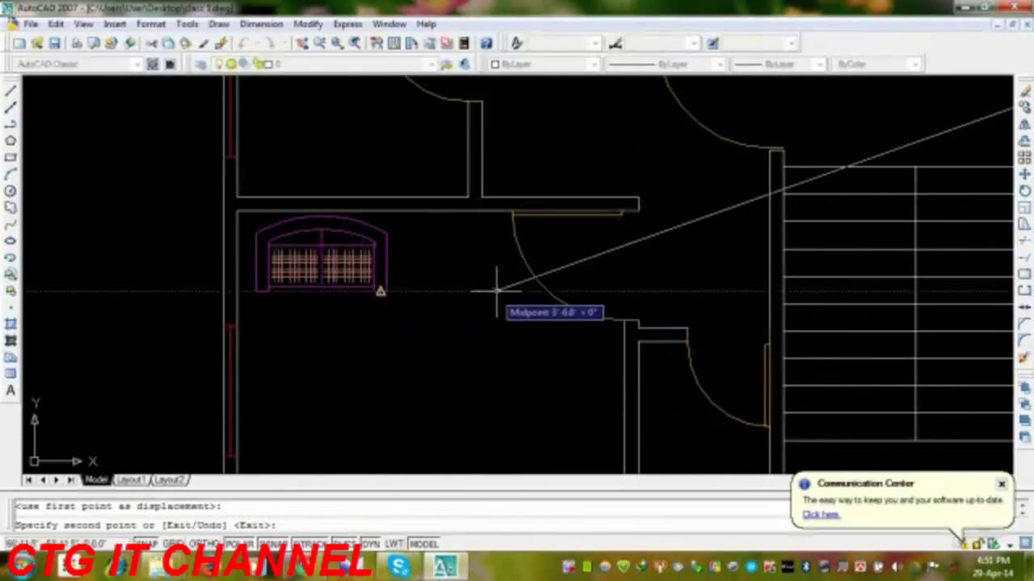
key("Escape")
- Copy the sofa from its lower-left corner to its lower-right corner so two sofas stand side by side
left_click(422, 270)
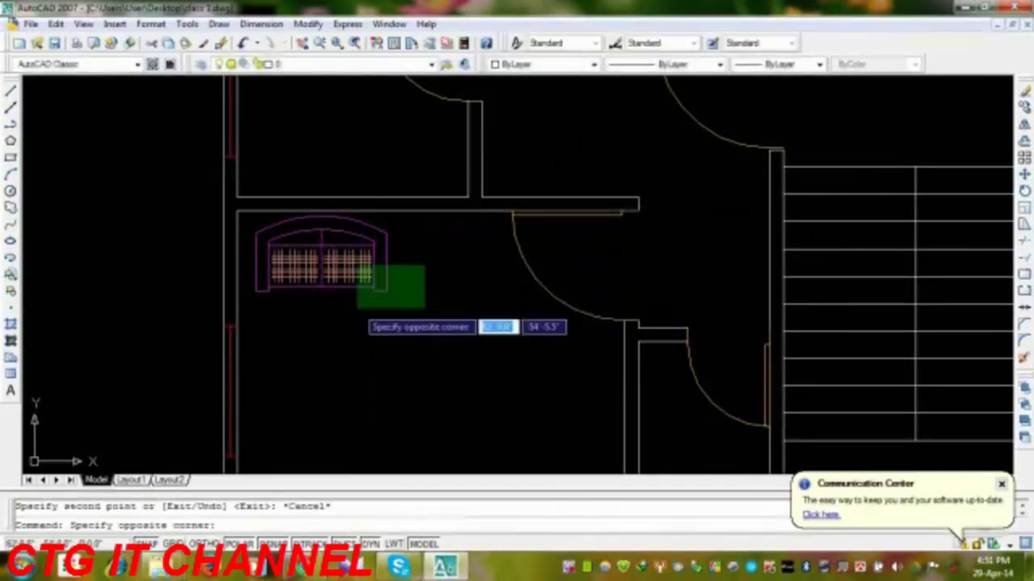
left_click(362, 300)
left_click(1023, 106)
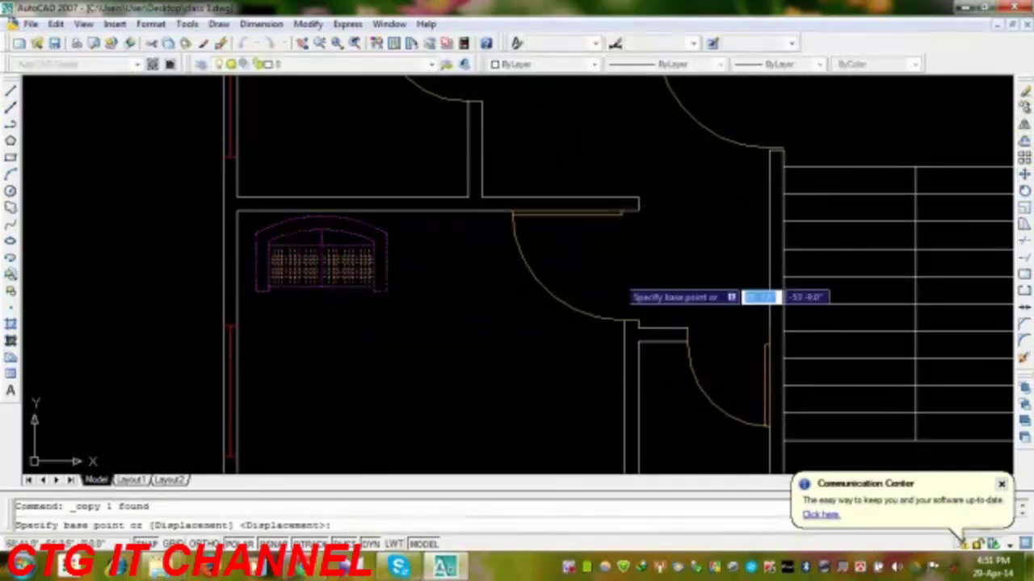
left_click(255, 291)
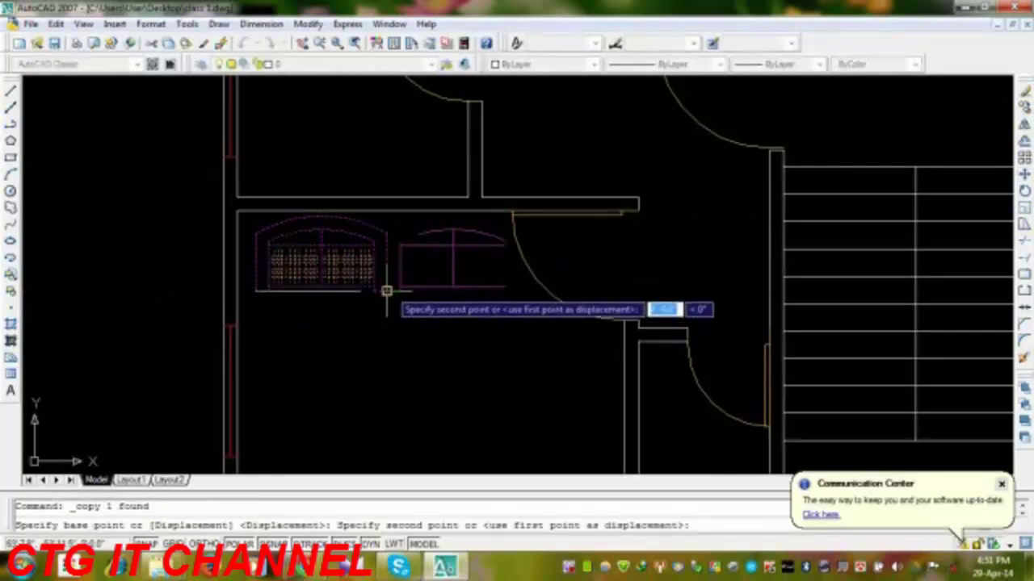
left_click(387, 292)
key("Escape")
- Move both sofas together slightly left toward the outer wall of the bottom-left room
mouse_move(445, 392)
middle_mouse_down()
mouse_move(302, 288)
mouse_move(337, 334)
middle_mouse_up()
left_click(322, 266)
left_click(215, 197)
type("m")
key("Return")
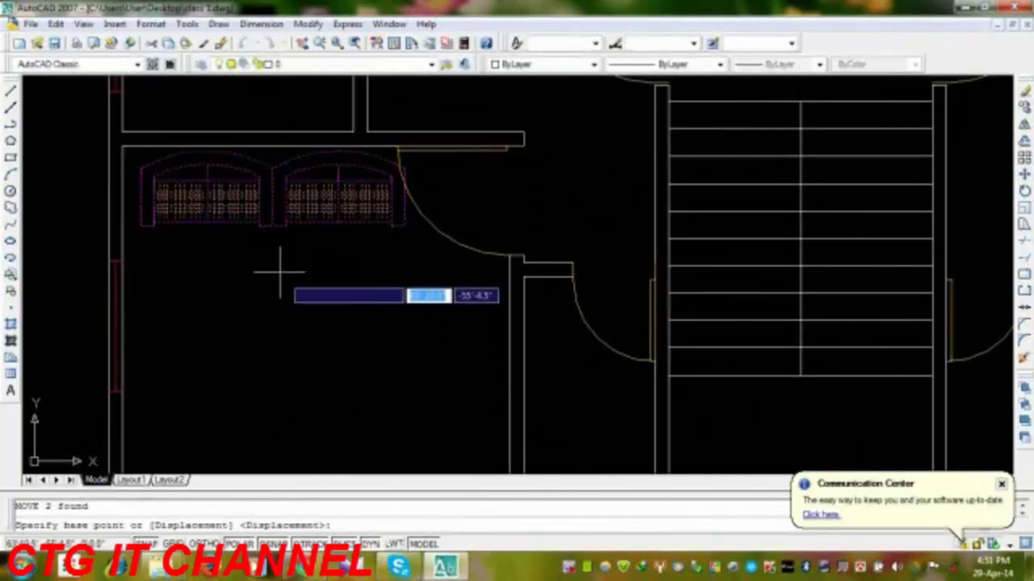
left_click(302, 323)
left_click(295, 324)
- Shift the pair of sofas a little farther left, close to the wall and away from the door swing
left_click(296, 255)
left_click(252, 242)
type("m")
key("Return")
left_click(284, 293)
left_click(281, 294)
scroll(280, 315, "down", 5)
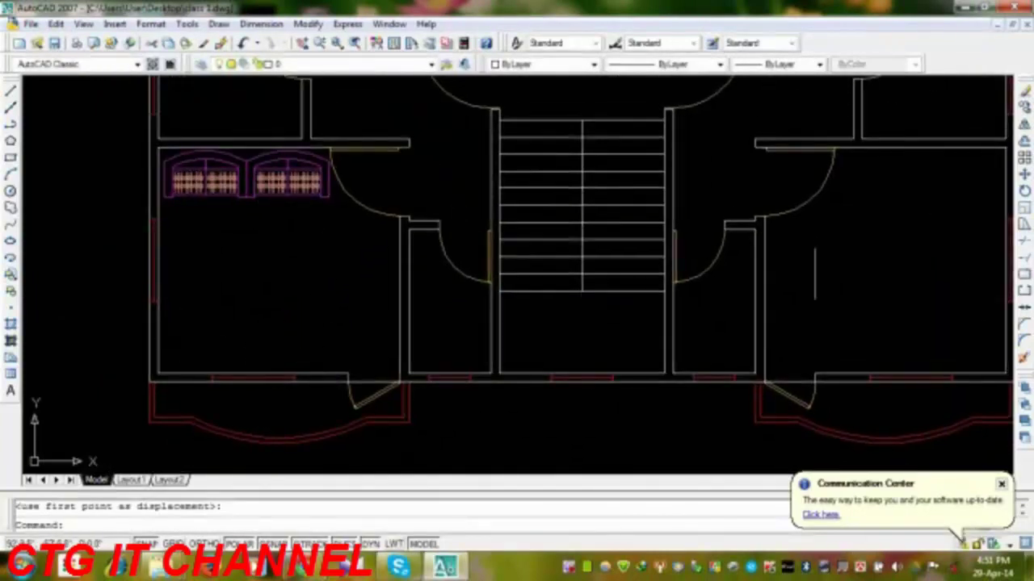
- Mirror the two sofas across a horizontal line through the middle of the room's outer side wall, keeping the originals
left_click(1025, 122)
left_click(311, 265)
left_click(173, 159)
key("Return")
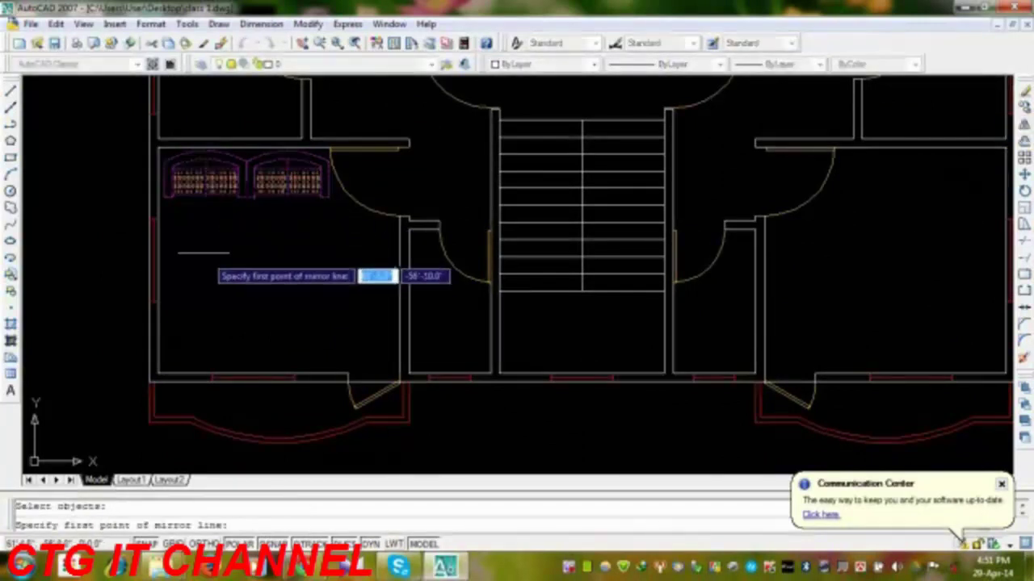
left_click(157, 260)
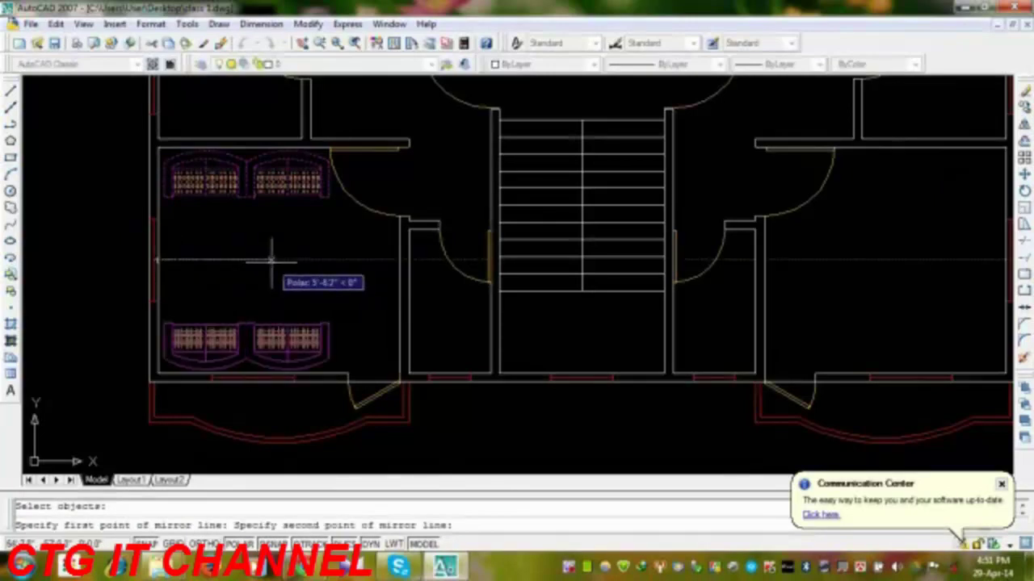
left_click(271, 260)
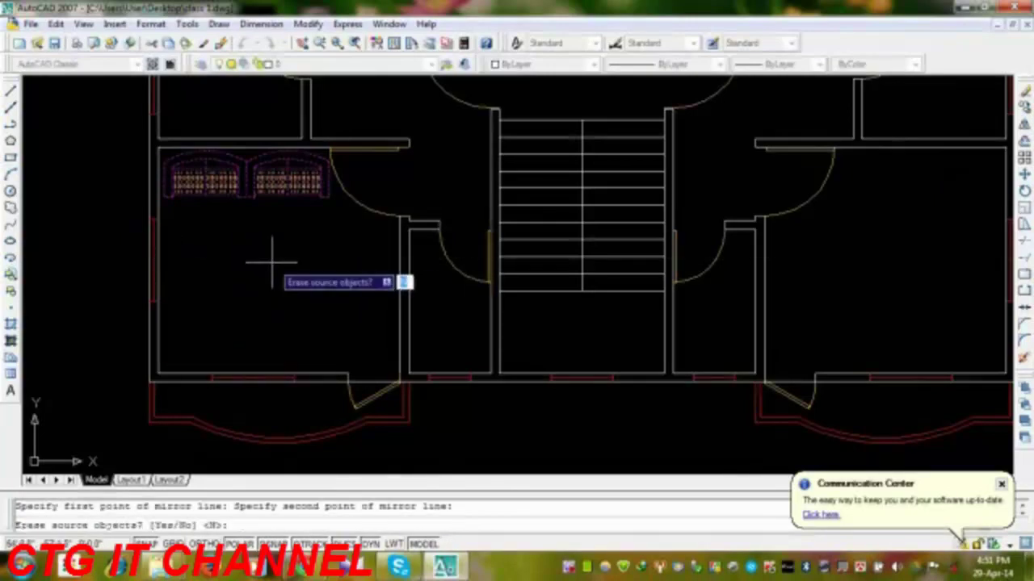
key("Return")
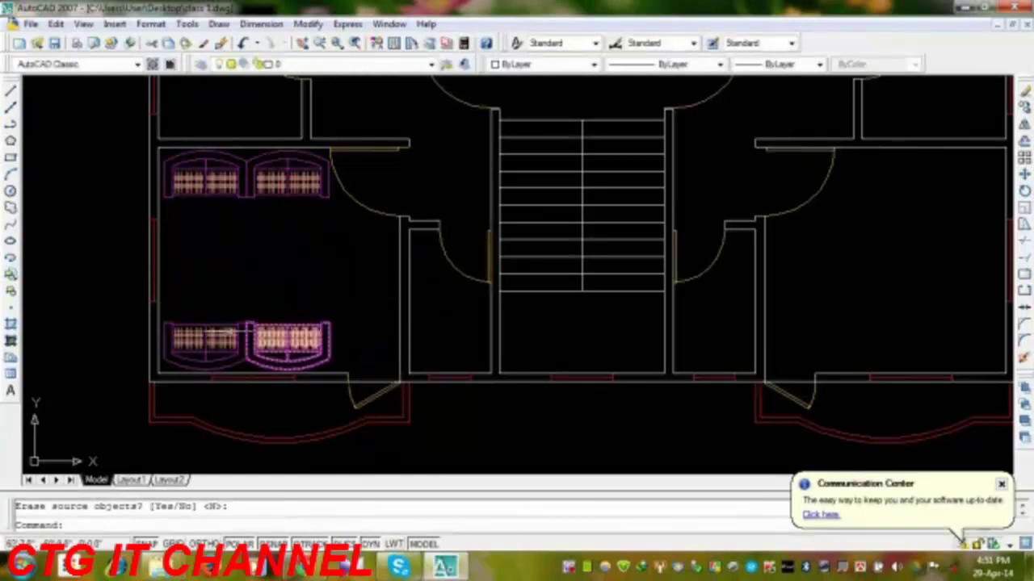
middle_click_drag(191, 296, 203, 293)
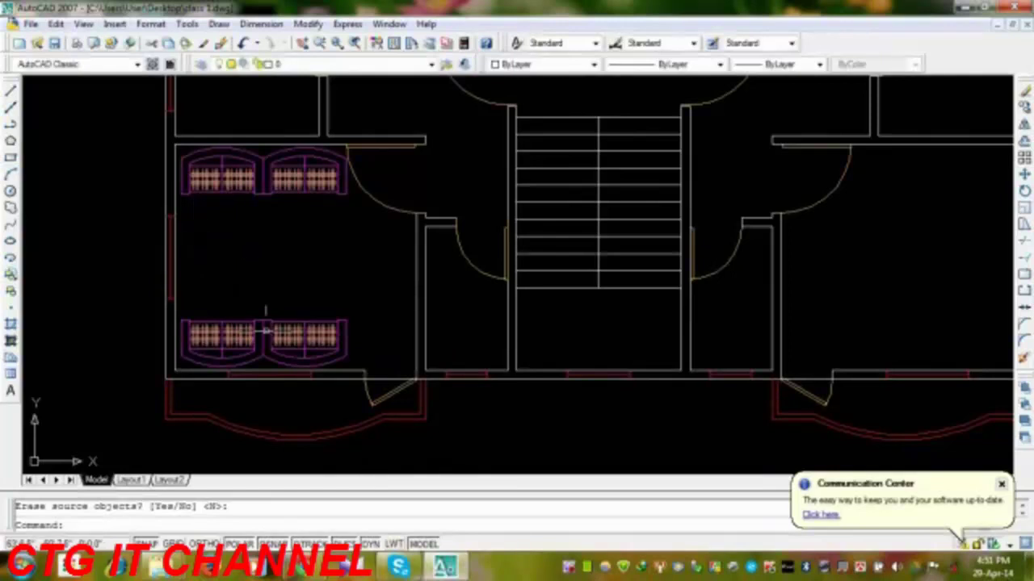
- Copy the upper row's sofa nearest the door into the open middle of the room
left_click(328, 194)
left_click(1024, 105)
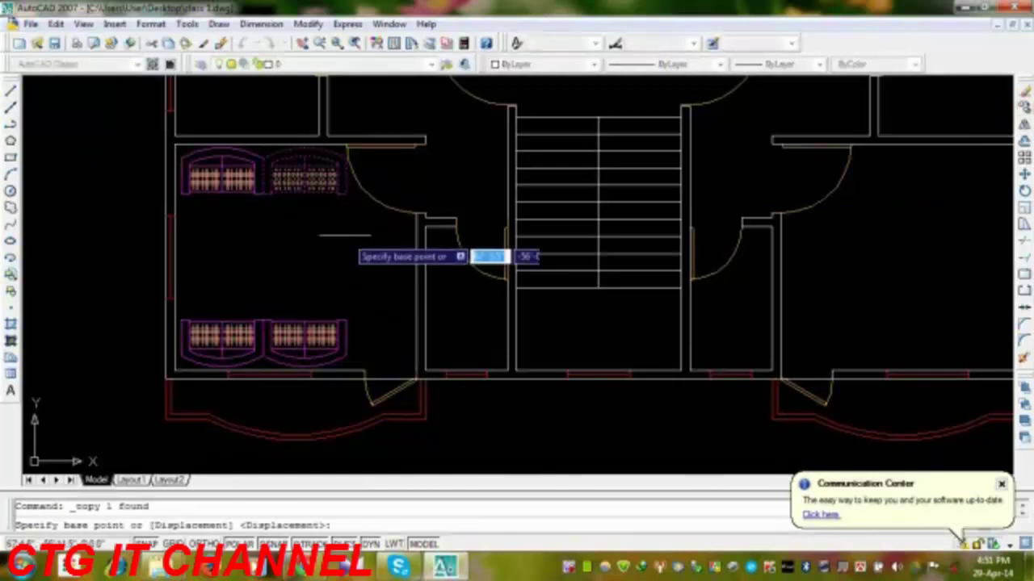
left_click(338, 234)
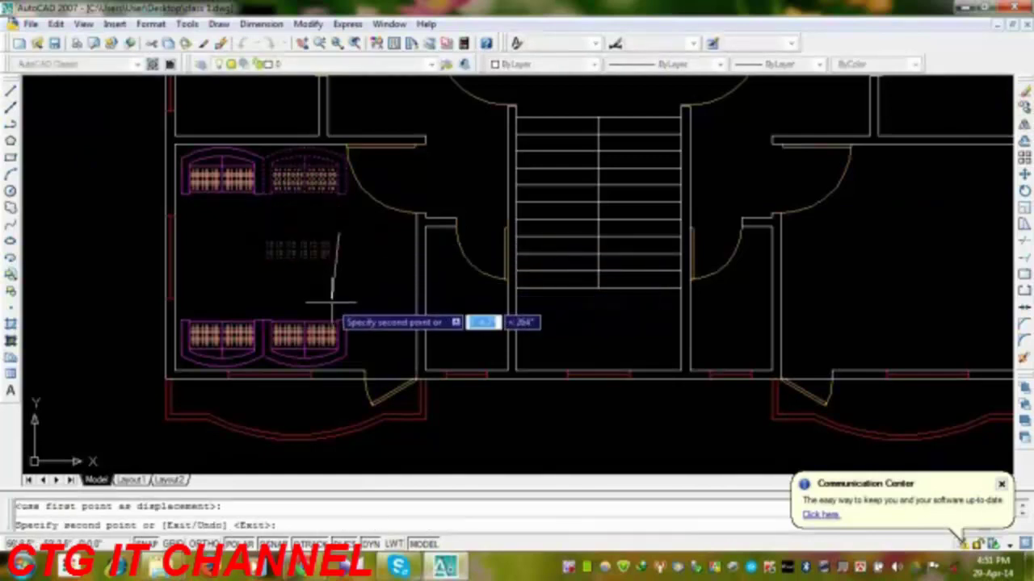
key("Escape")
- Rotate the copied middle sofa 90° about a point just below its front edge
left_click(1023, 194)
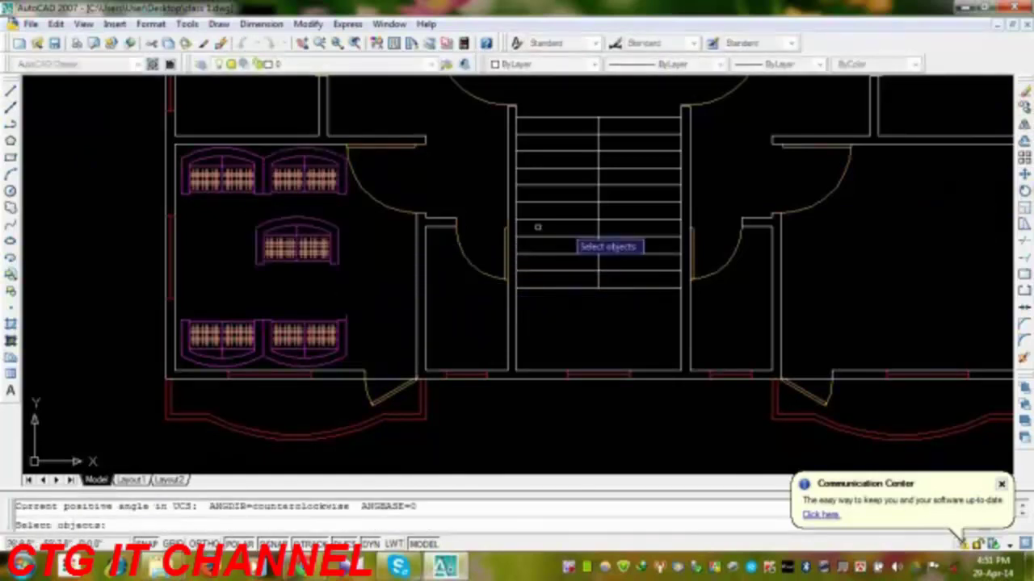
left_click(300, 259)
key("Return")
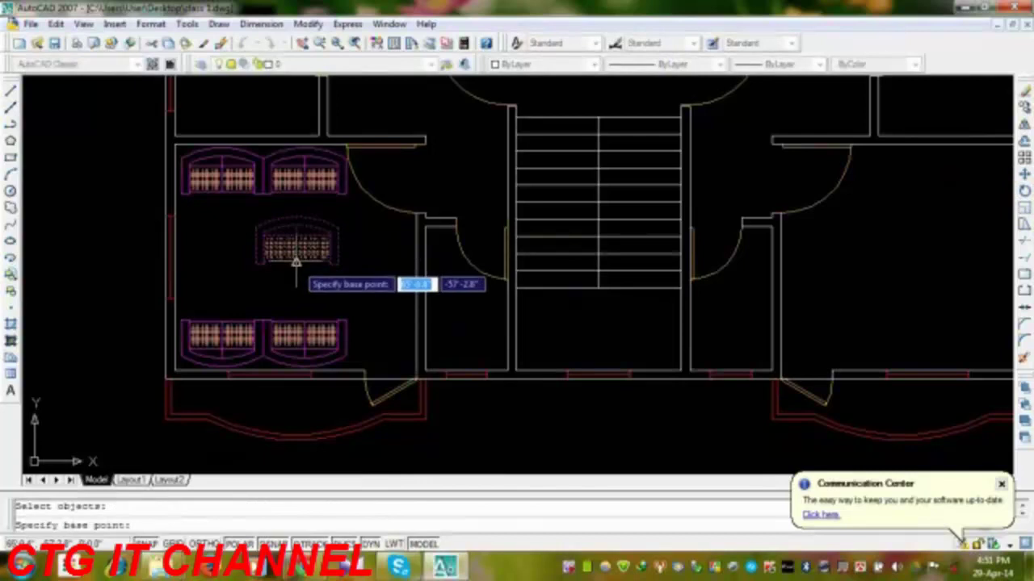
left_click(296, 300)
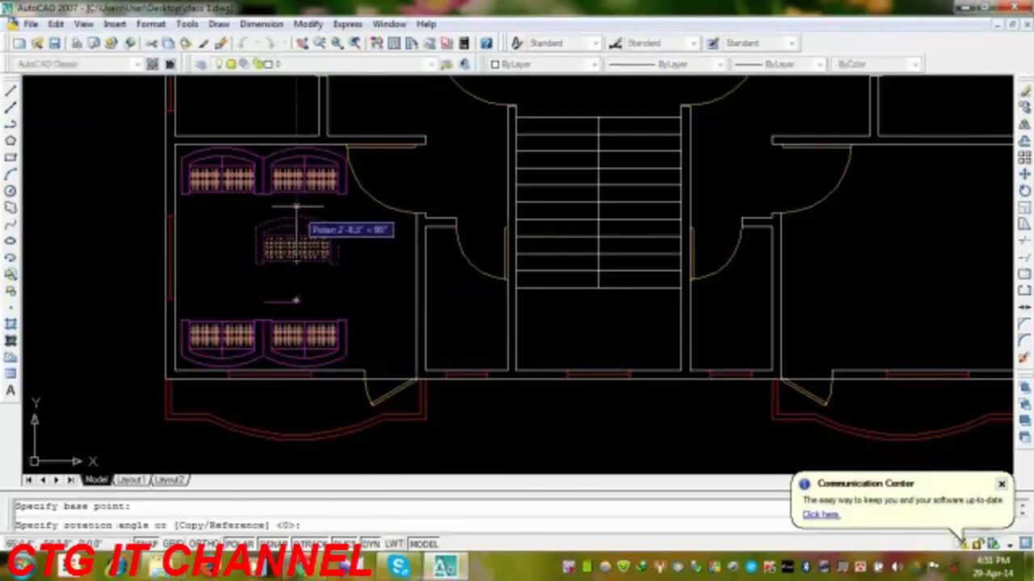
left_click(296, 114)
- Move the rotated sofa by the middle of its back against the inner face of the outer side wall
left_click(309, 257)
left_click(257, 264)
type("m")
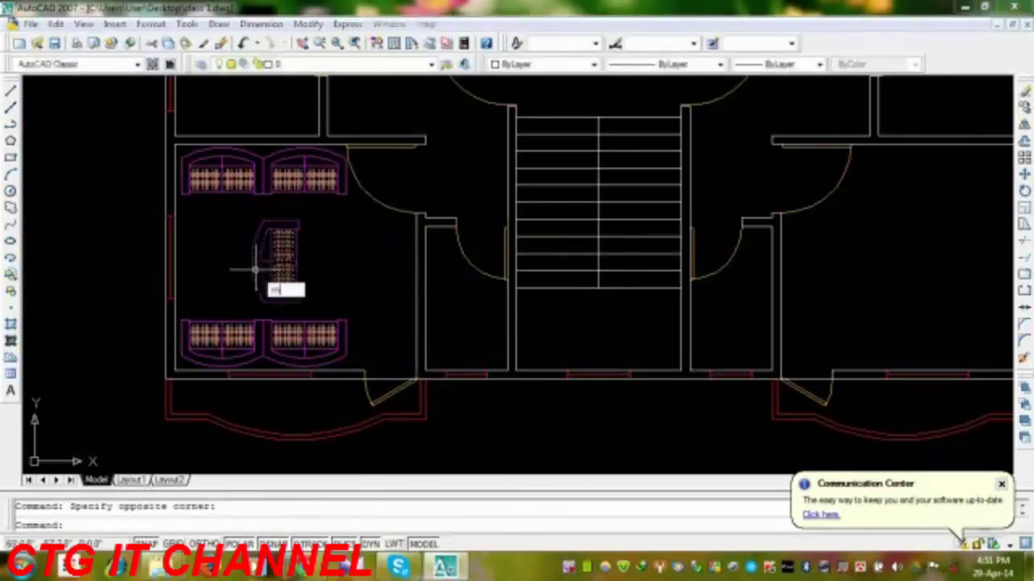
key("Return")
scroll(255, 266, "up", 3)
left_click(253, 239)
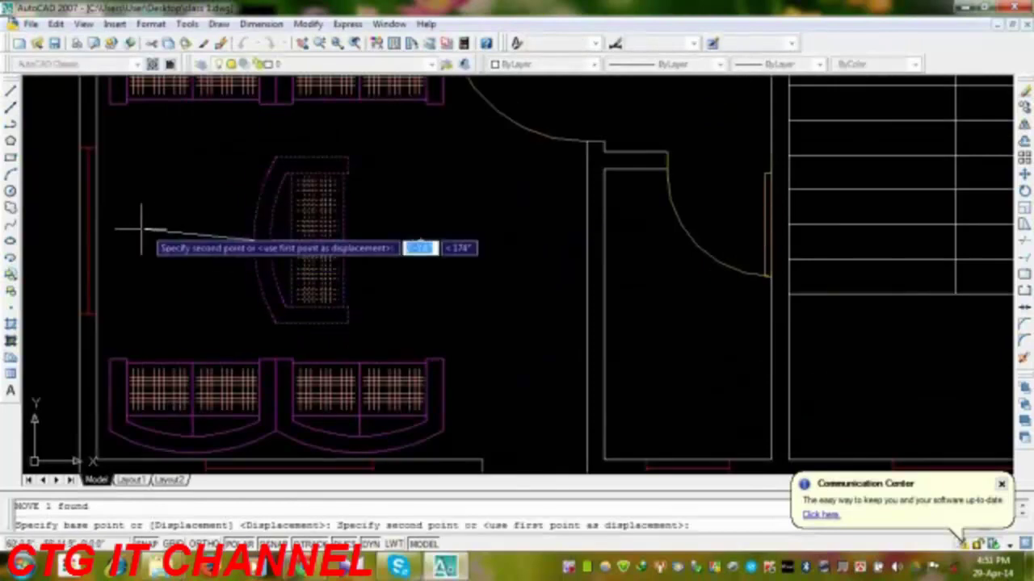
left_click(97, 231)
scroll(359, 323, "down", 2)
middle_click_drag(369, 341, 302, 342)
scroll(307, 356, "down", 2)
middle_click_drag(339, 380, 266, 331)
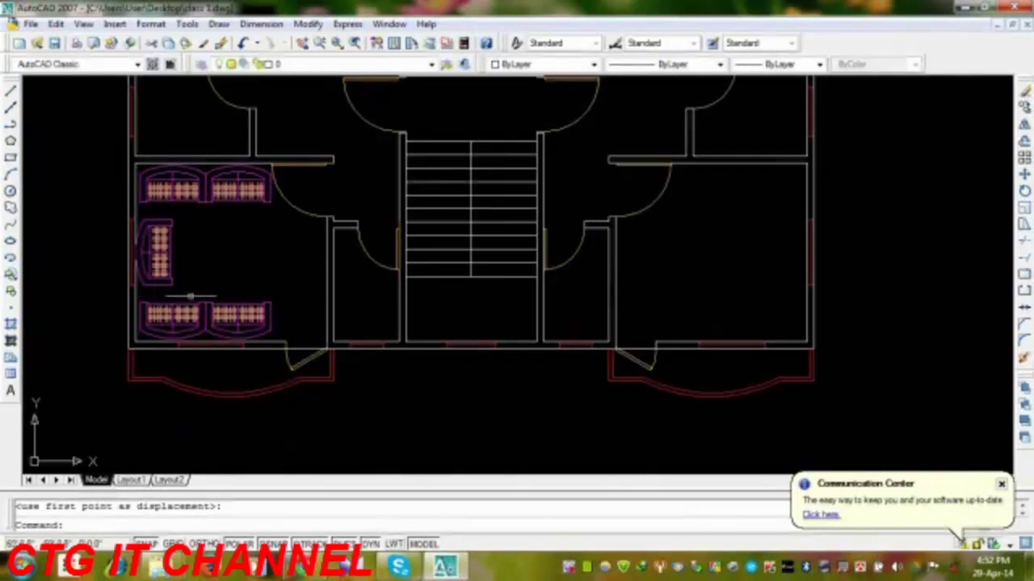
mouse_move(238, 307)
middle_mouse_down()
mouse_move(234, 280)
mouse_move(208, 284)
middle_mouse_up()
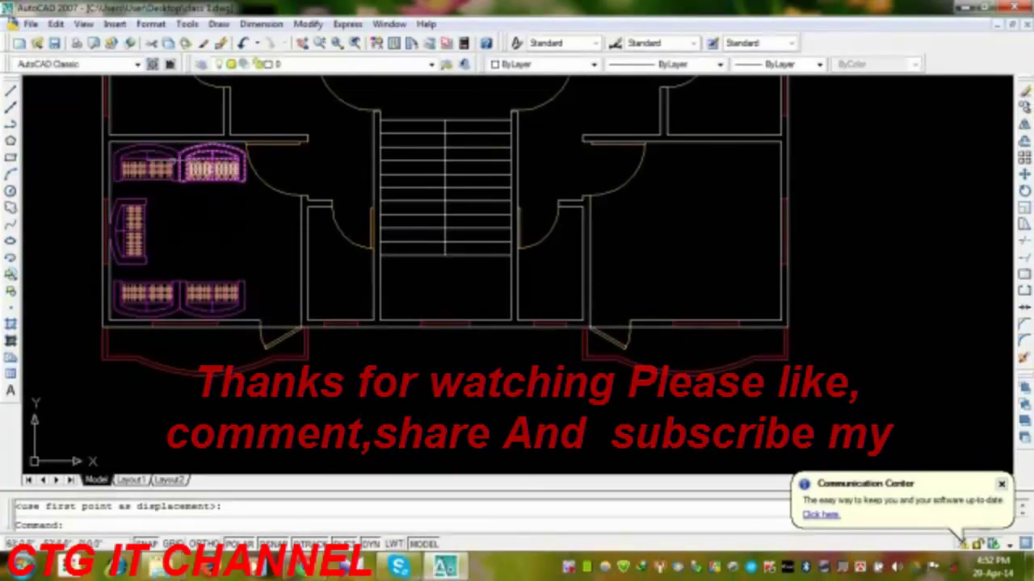
left_click(1024, 218)
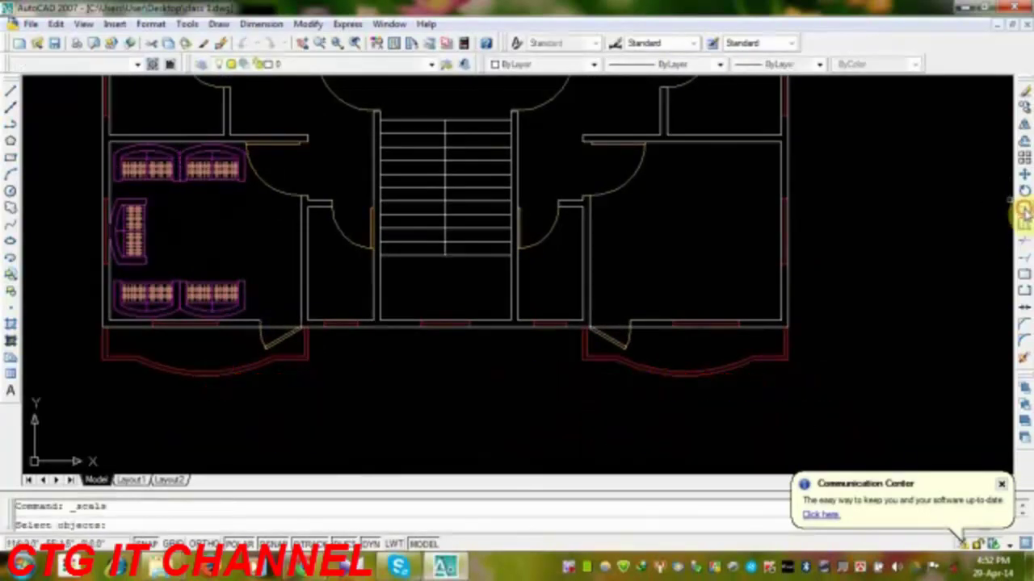
middle_click_drag(343, 174, 465, 258)
scroll(347, 293, "up", 5)
left_click(311, 299)
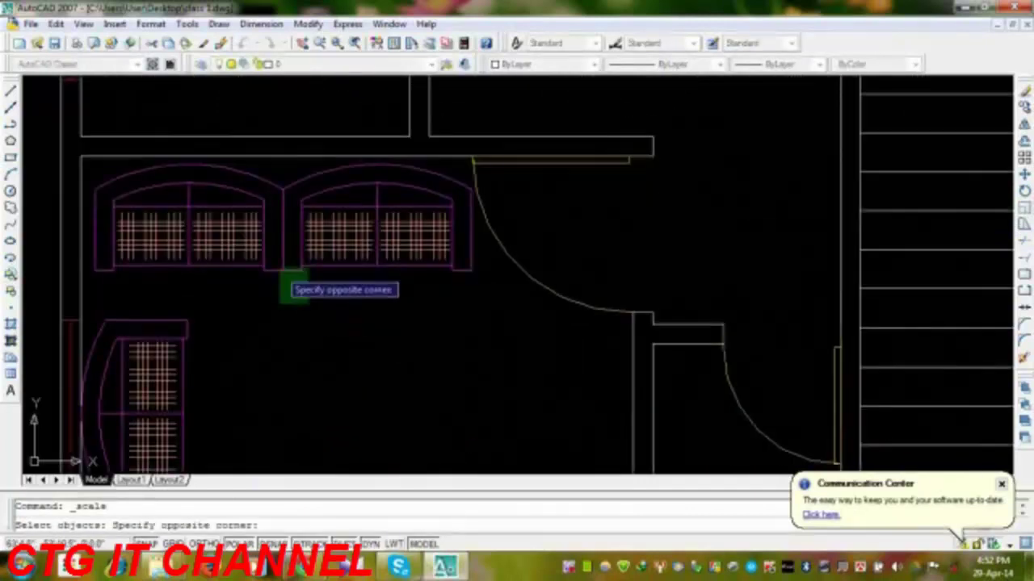
left_click(260, 251)
key("Return")
key("Escape")
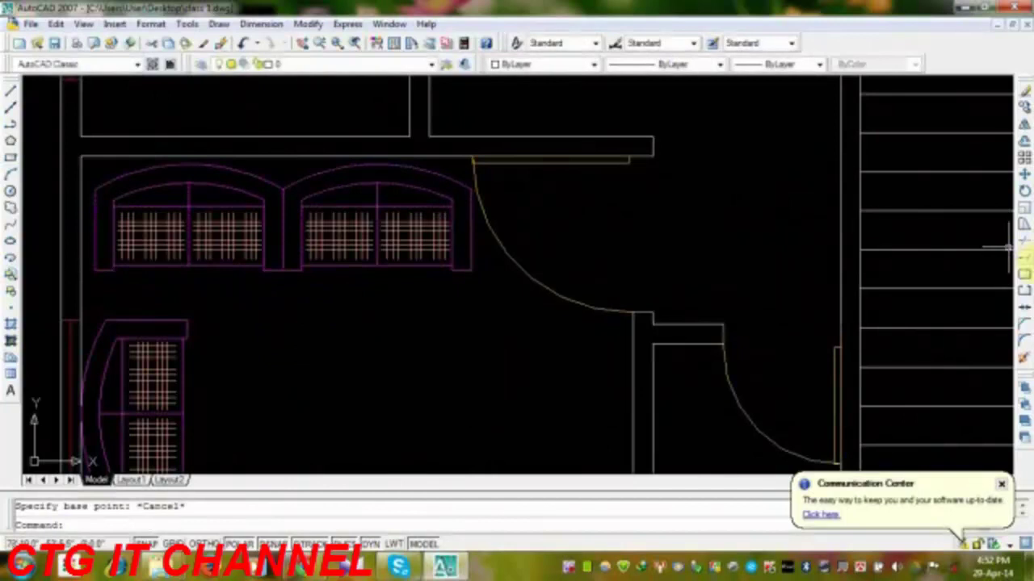
- Scale all five sofas in the room by a factor of .9 about a point near the room's centre
left_click(1024, 208)
scroll(525, 323, "down", 3)
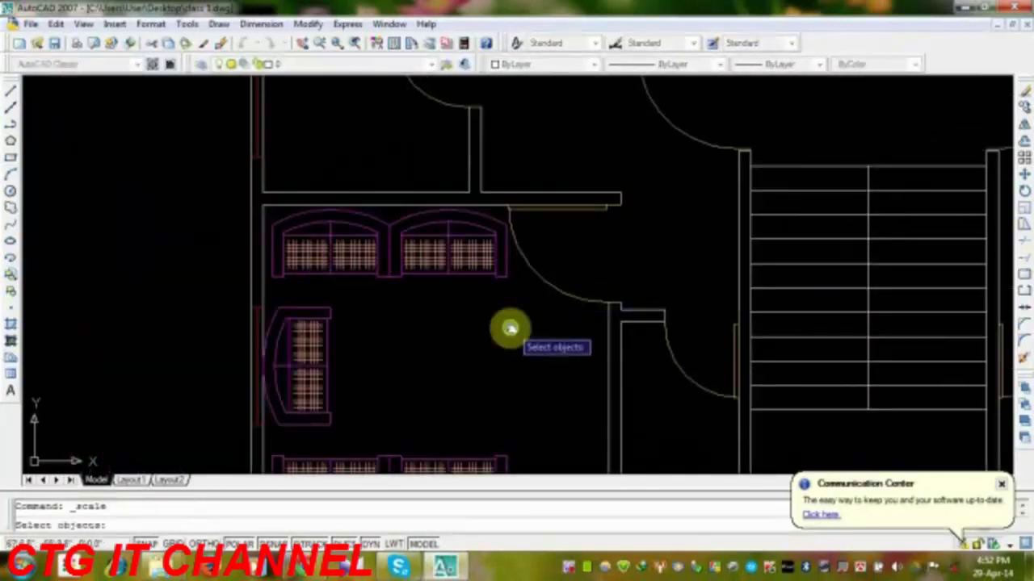
left_click(458, 318)
left_click(267, 420)
left_click(393, 274)
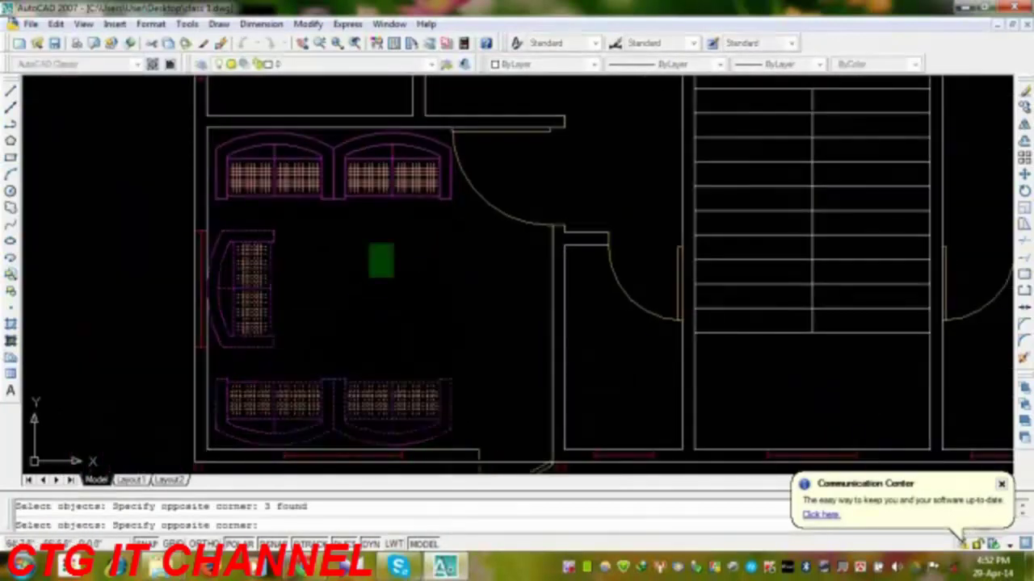
left_click(305, 187)
key("Return")
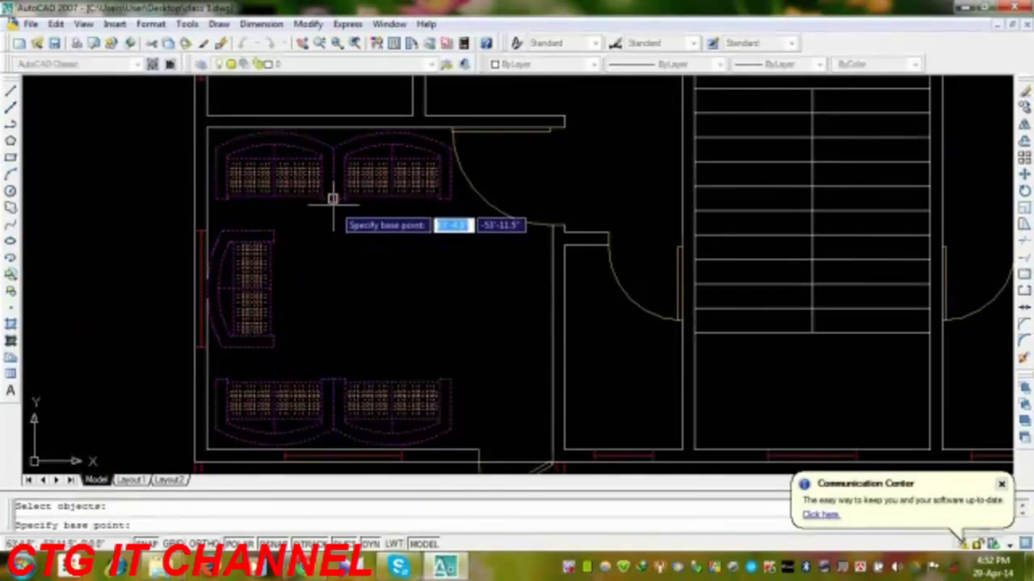
left_click(351, 287)
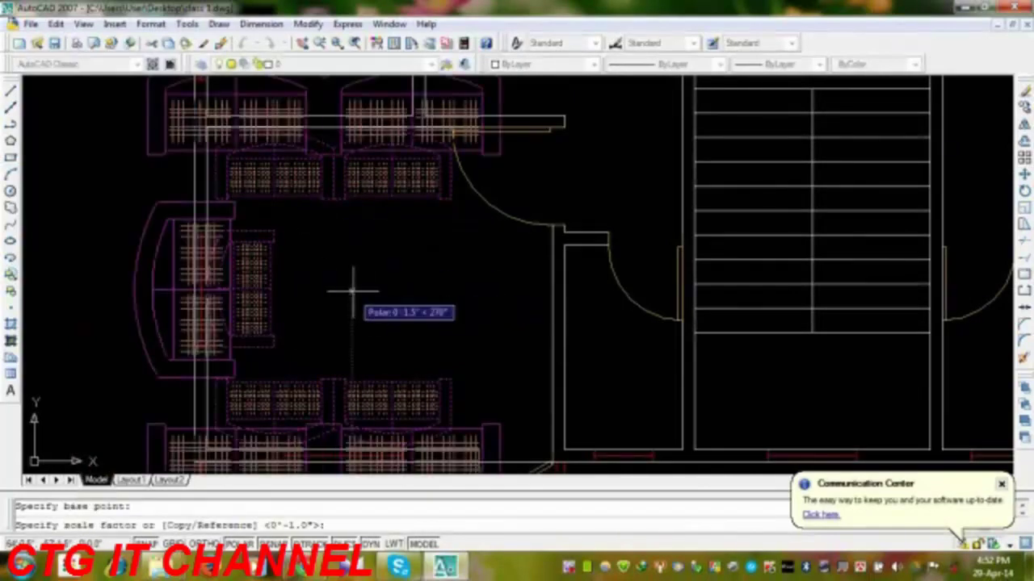
type(".")
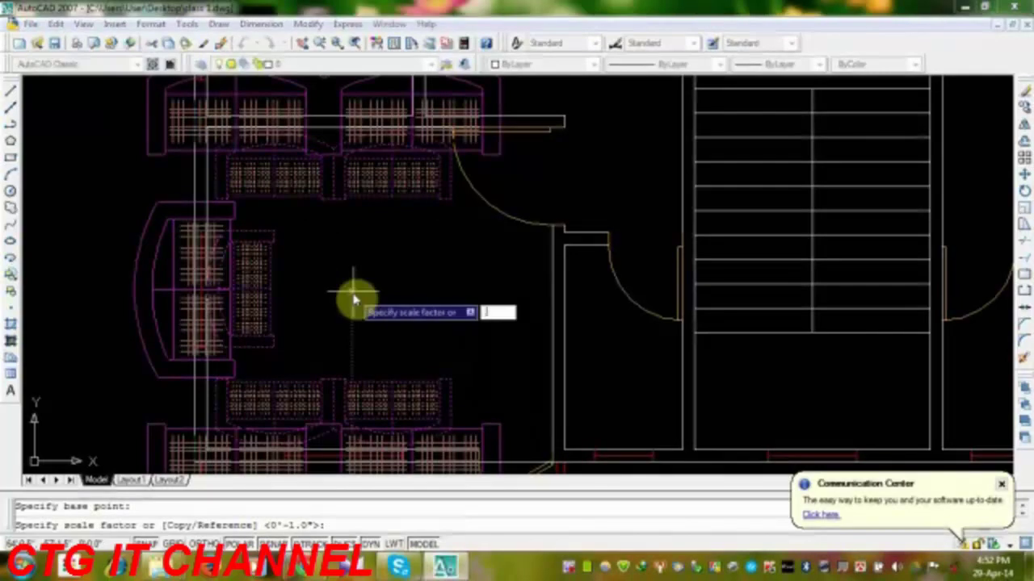
type("9")
key("Return")
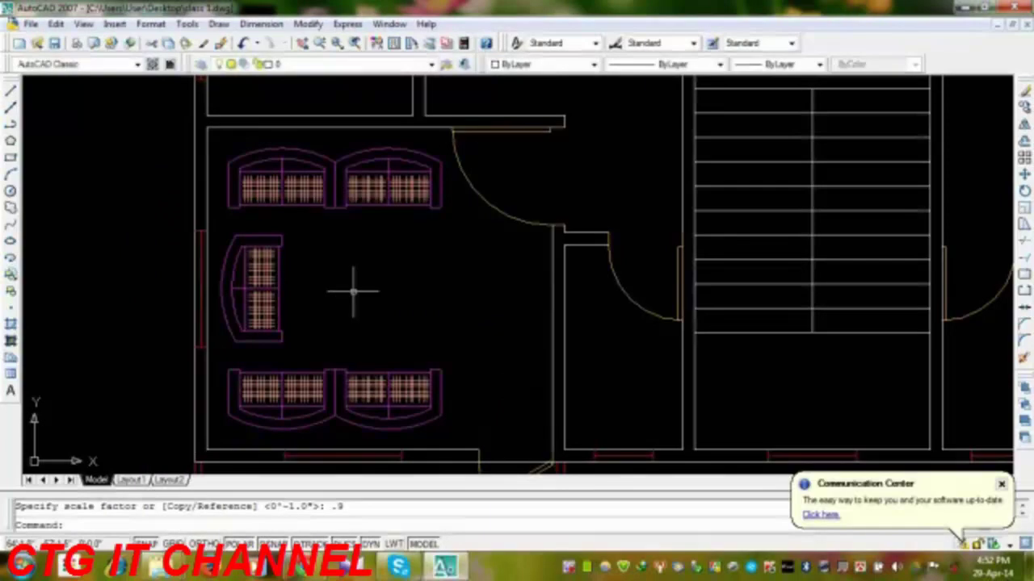
- Move the upper pair of sofas straight up, closer to the room's upper wall
scroll(331, 239, "up", 4)
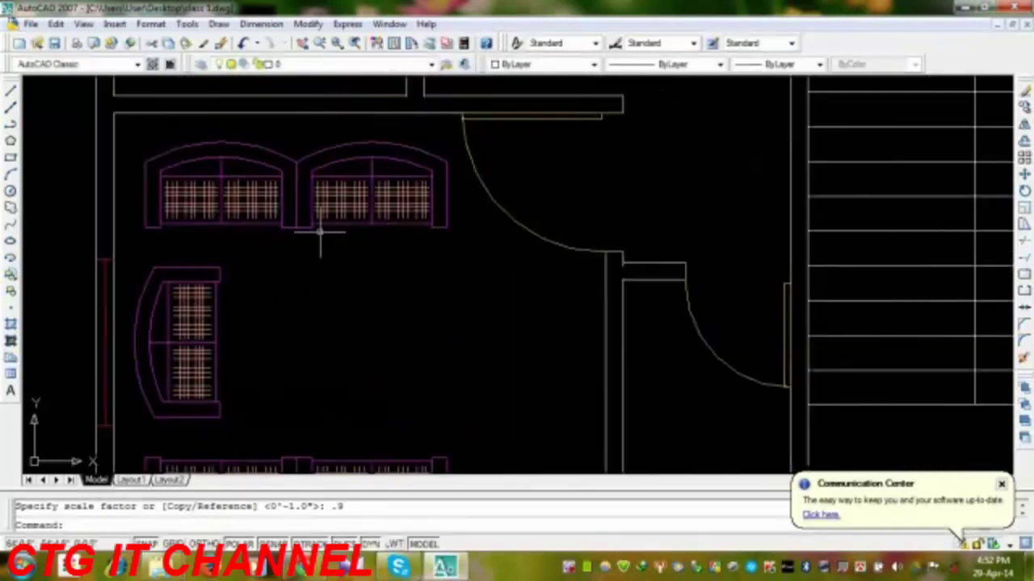
left_click(351, 277)
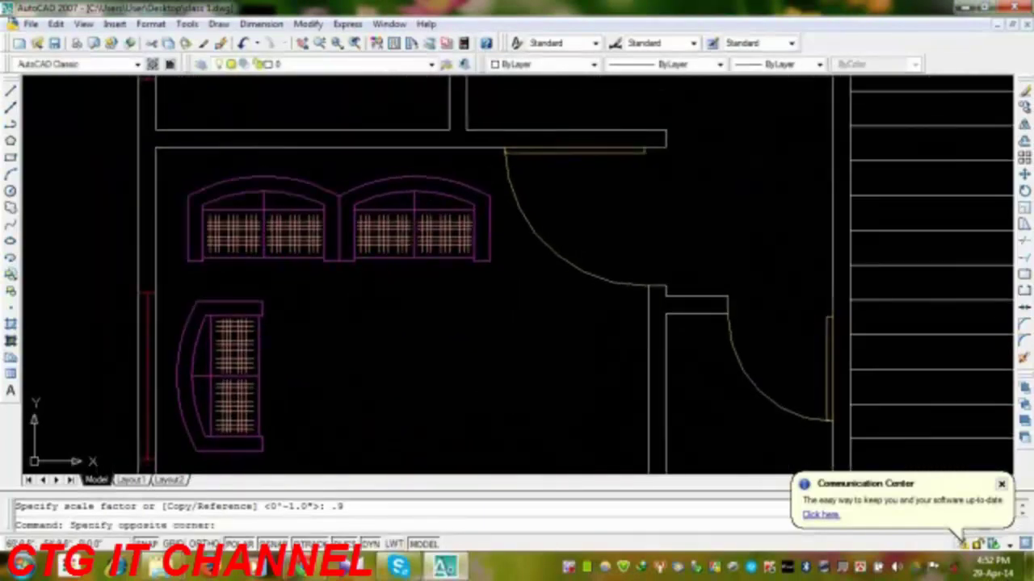
left_click(288, 195)
type("m")
key("Return")
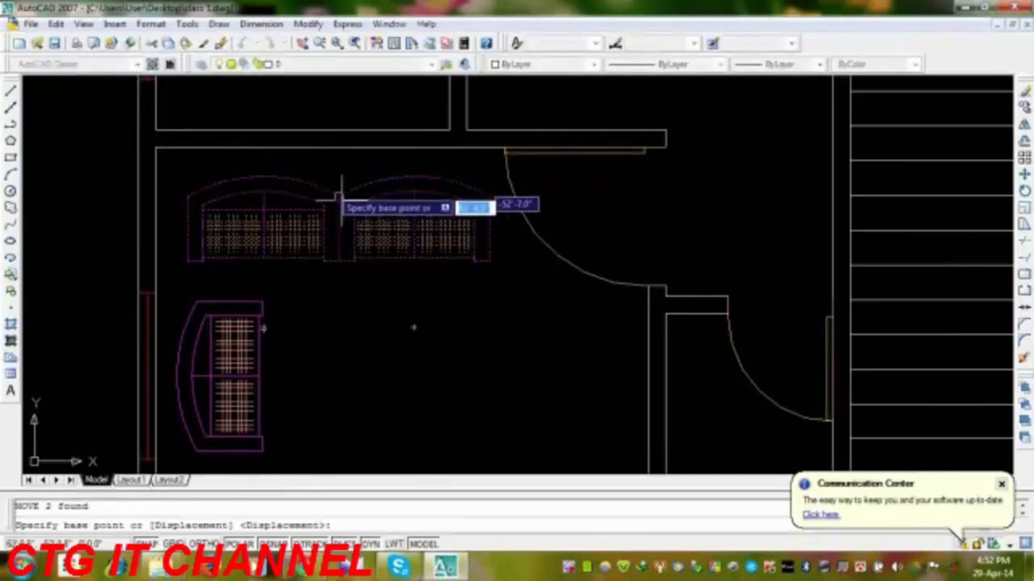
left_click(350, 331)
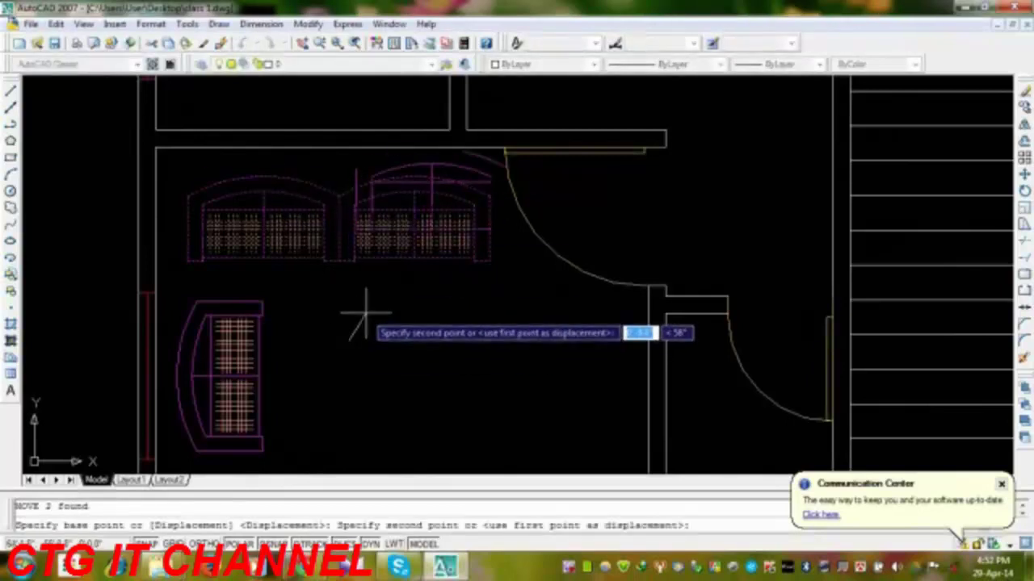
left_click(350, 311)
- Move the lower pair of sofas down and slightly right, closer to the room's lower wall
mouse_move(347, 310)
middle_mouse_down()
mouse_move(336, 312)
mouse_move(299, 202)
middle_mouse_up()
middle_click_drag(315, 319, 369, 228)
left_click(369, 229)
left_click(258, 285)
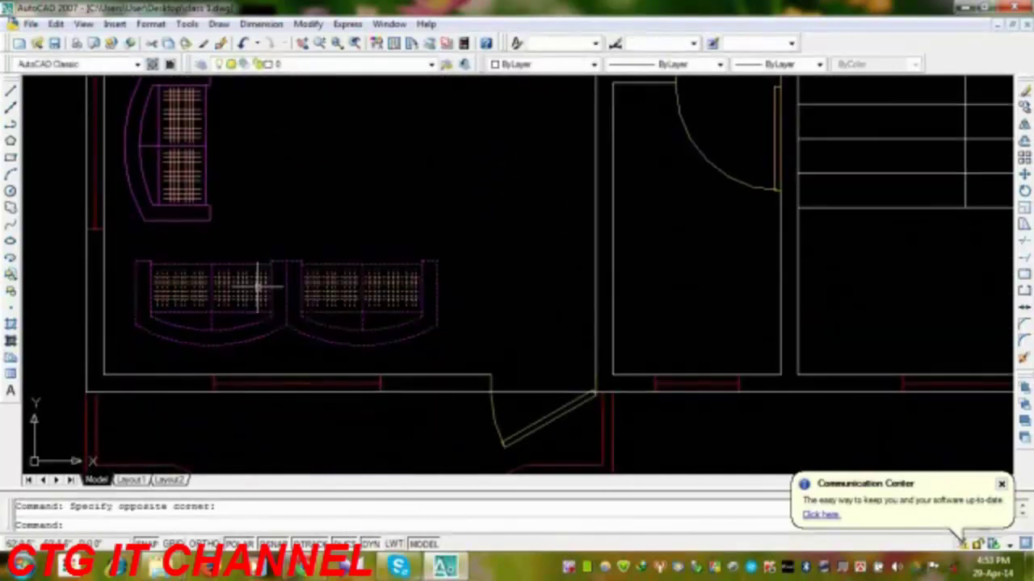
type("m")
key("Return")
left_click(334, 202)
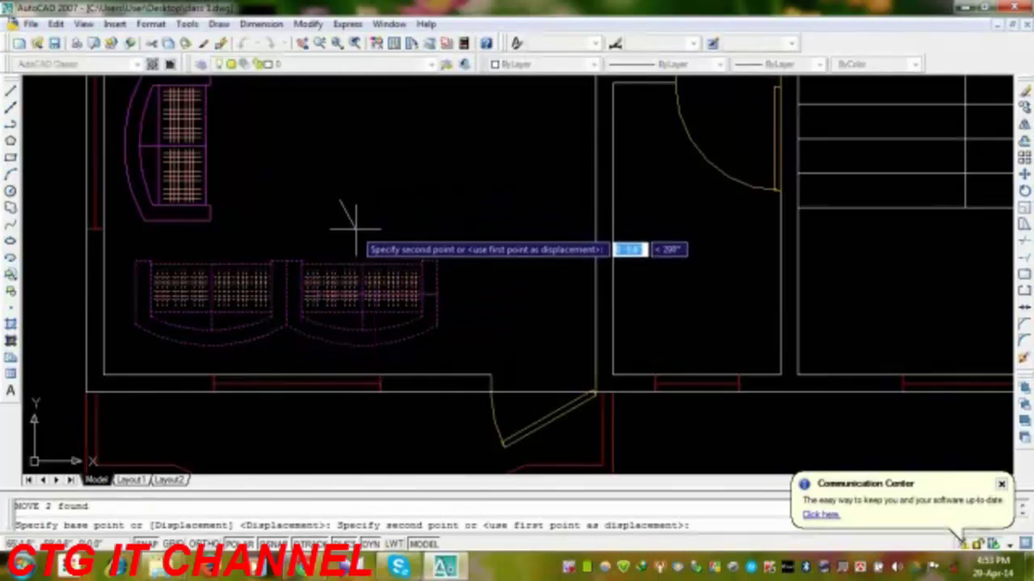
left_click(355, 226)
- Move the single rotated sofa slightly left, close to the window in the outer wall
middle_click_drag(306, 220, 344, 328)
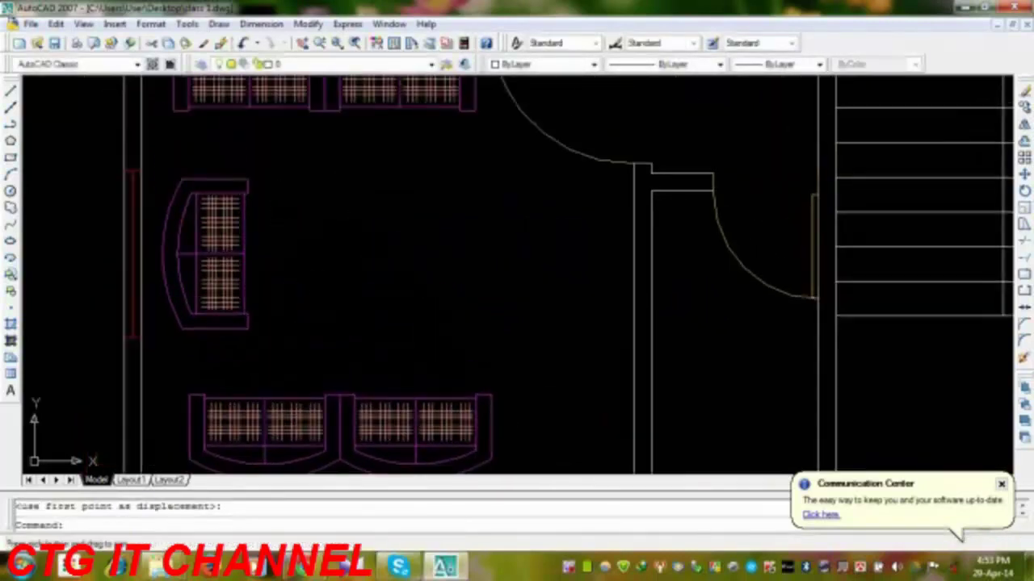
left_click(214, 260)
type("m")
key("Return")
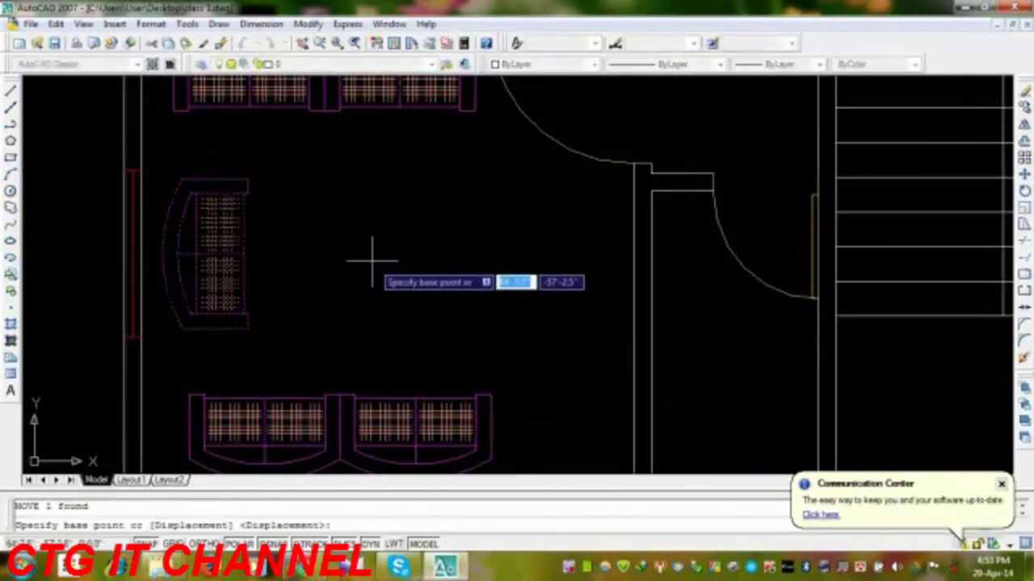
left_click(369, 258)
left_click(353, 261)
scroll(354, 266, "down", 2)
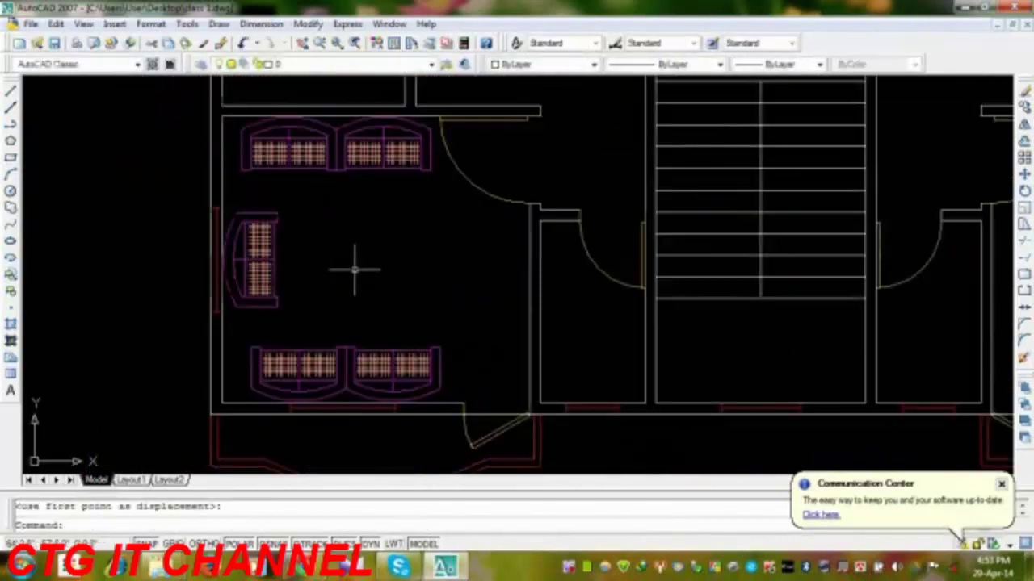
mouse_move(361, 282)
middle_mouse_down()
mouse_move(315, 251)
mouse_move(333, 228)
middle_mouse_up()
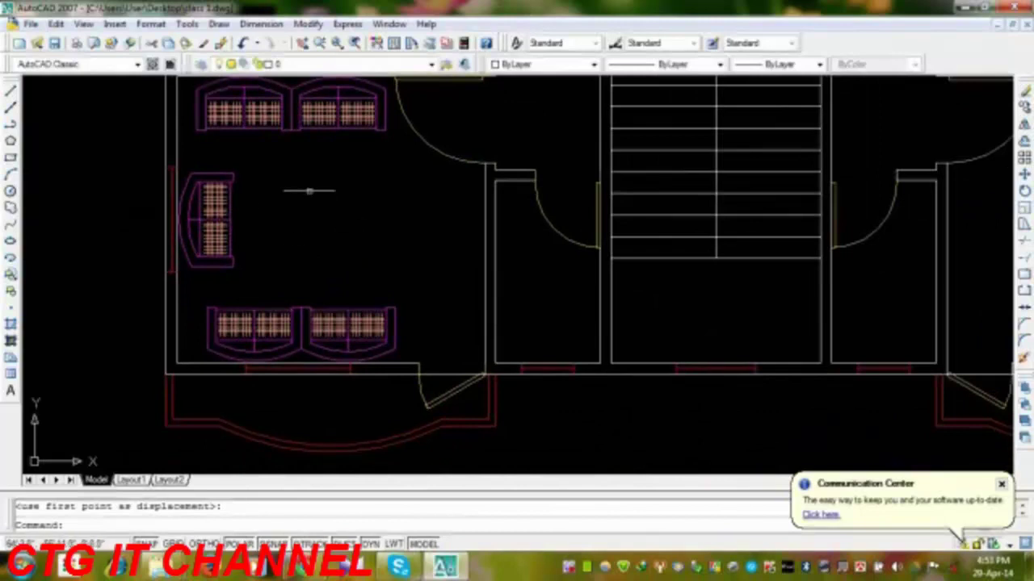
- Save the drawing with the furnished bottom-left room
key("ctrl+s")
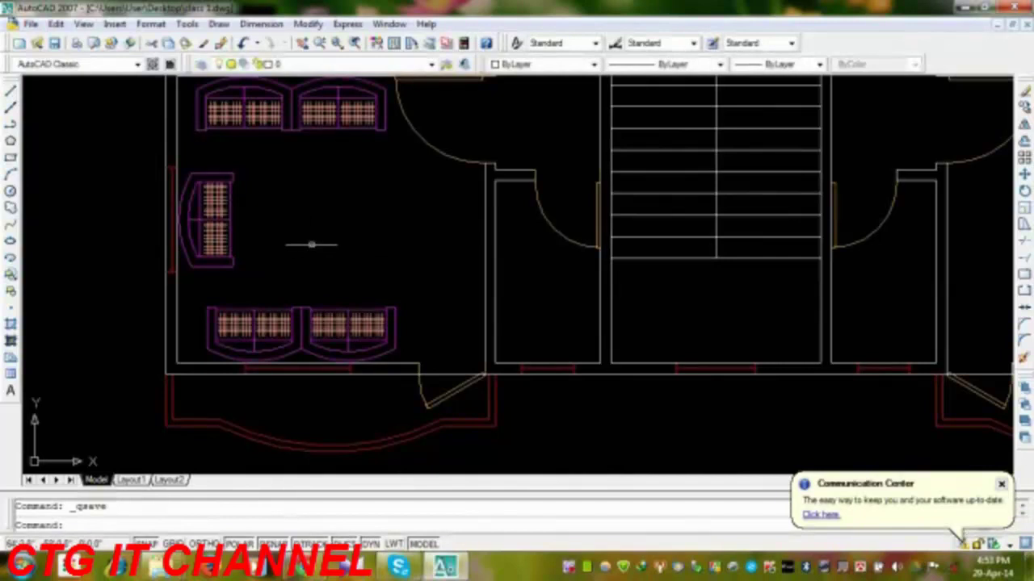
scroll(312, 242, "down", 4)
middle_click_drag(358, 272, 315, 305)
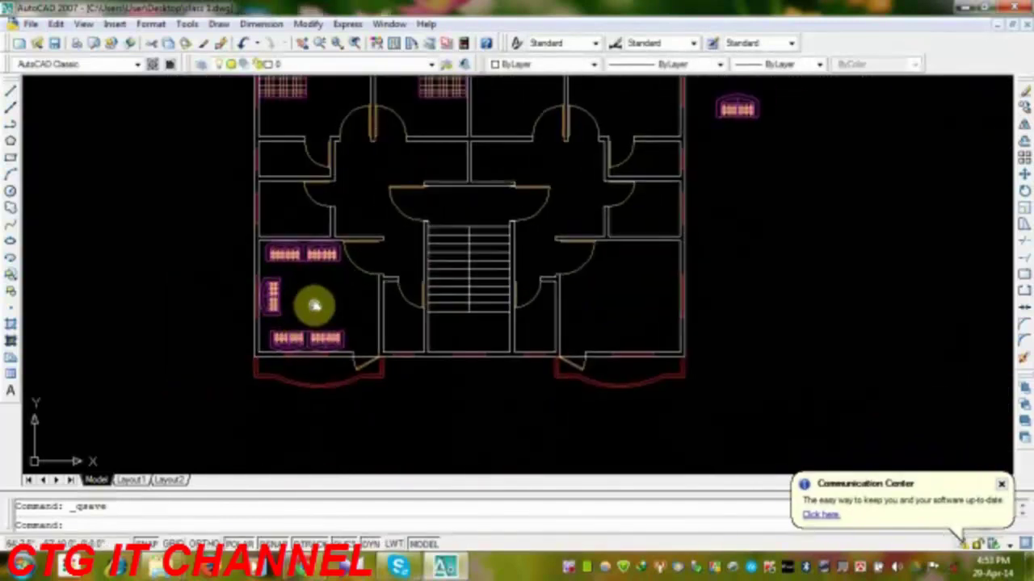
- Examine the sofa arrangement in the bottom-left room, then the rooms in the upper part of the plan
scroll(311, 267, "up", 4)
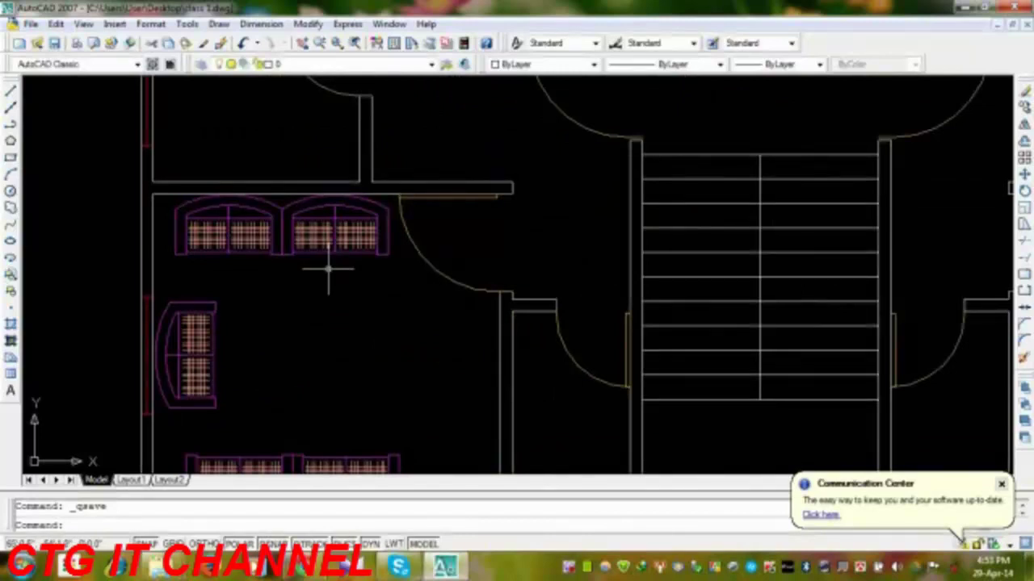
middle_click_drag(256, 249, 261, 270)
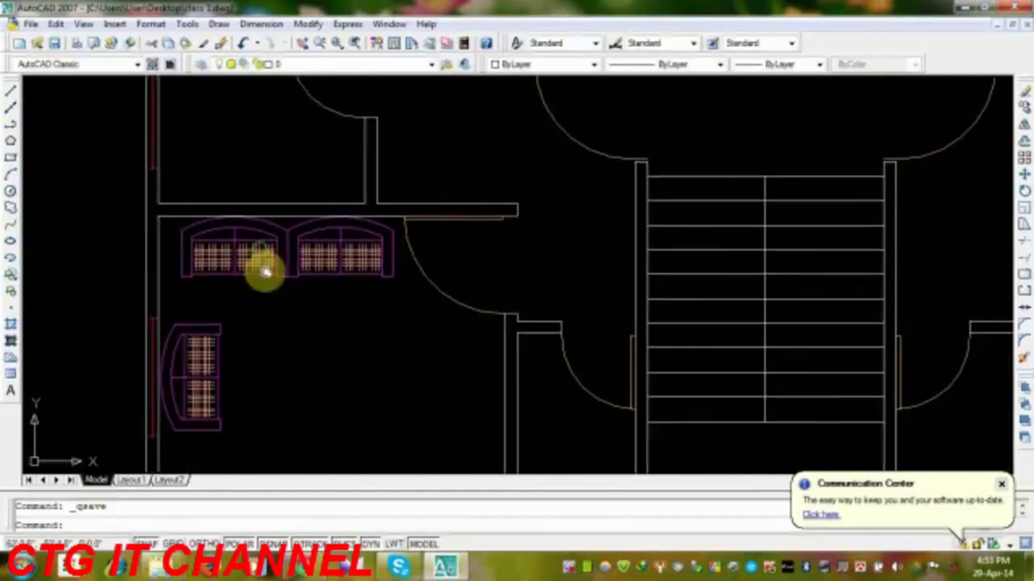
scroll(416, 290, "up", 4)
scroll(239, 259, "down", 5)
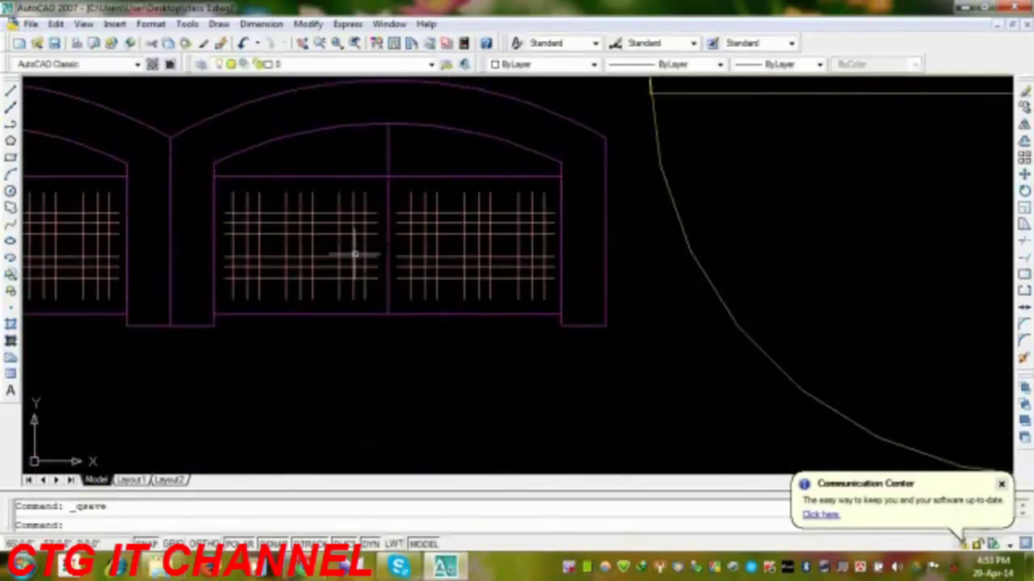
middle_click_drag(346, 267, 301, 368)
scroll(316, 299, "up", 3)
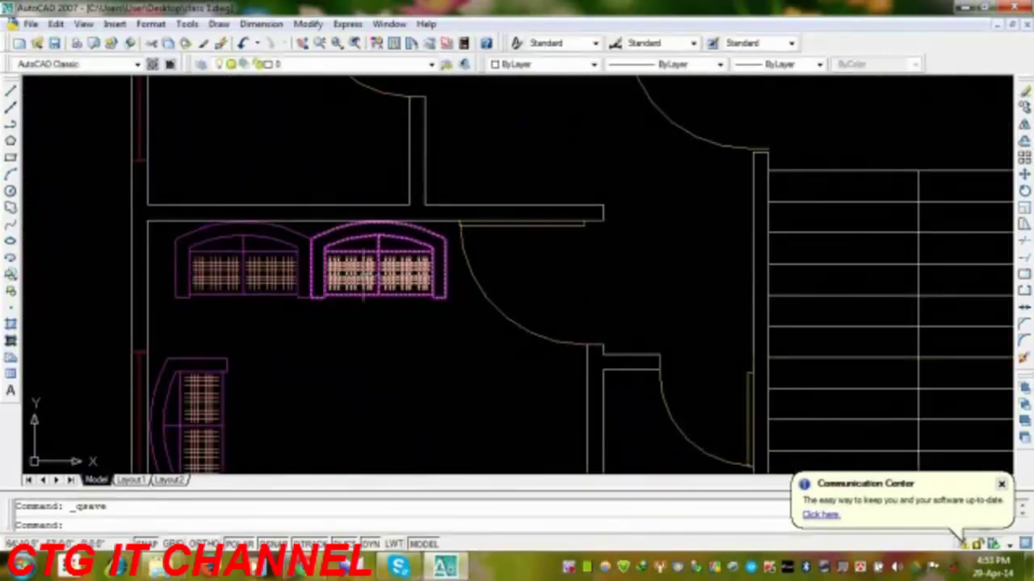
scroll(303, 306, "down", 5)
middle_click_drag(333, 281, 266, 307)
middle_click_drag(226, 121, 178, 279)
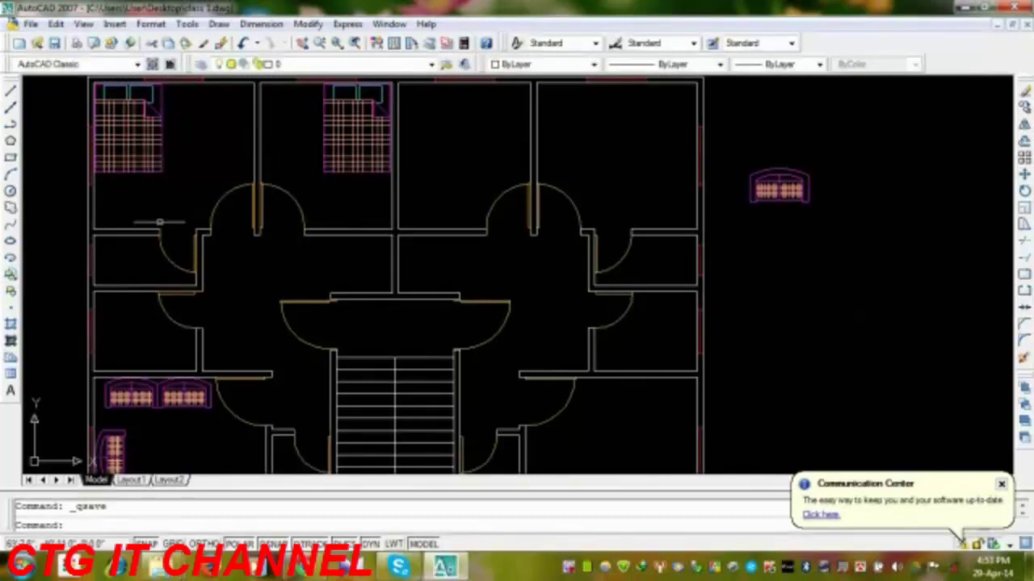
middle_click_drag(230, 146, 219, 168)
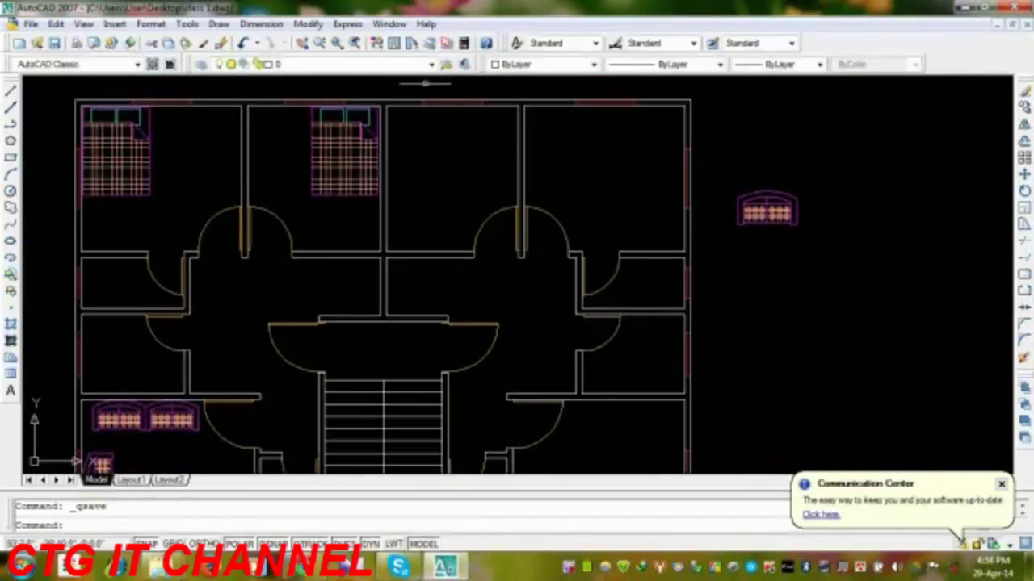
- Insert the Dining Tabile drawing from the BLOCK FILE folder as a block outside the plan, below the spare sofa
left_click(12, 277)
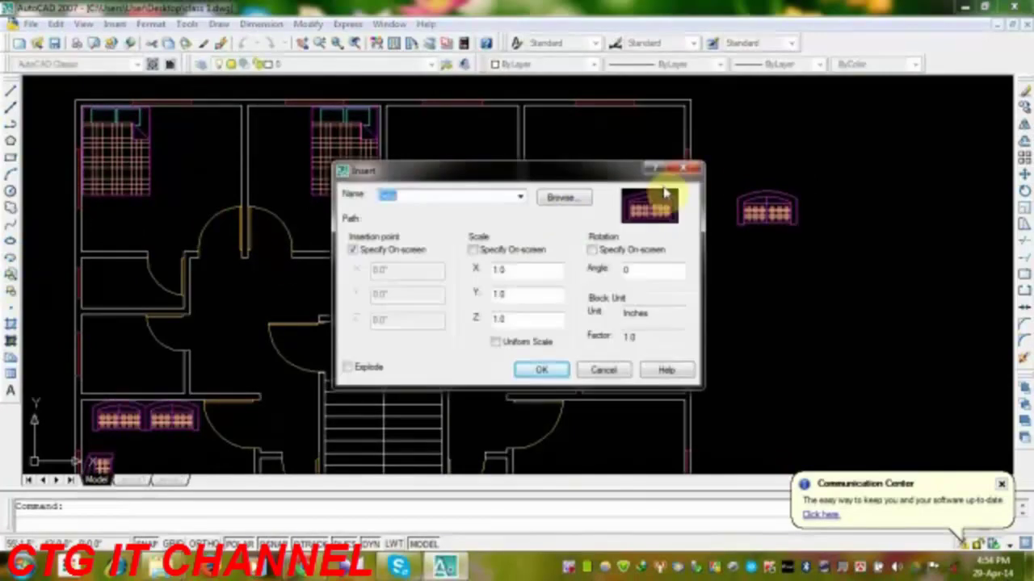
left_click(563, 200)
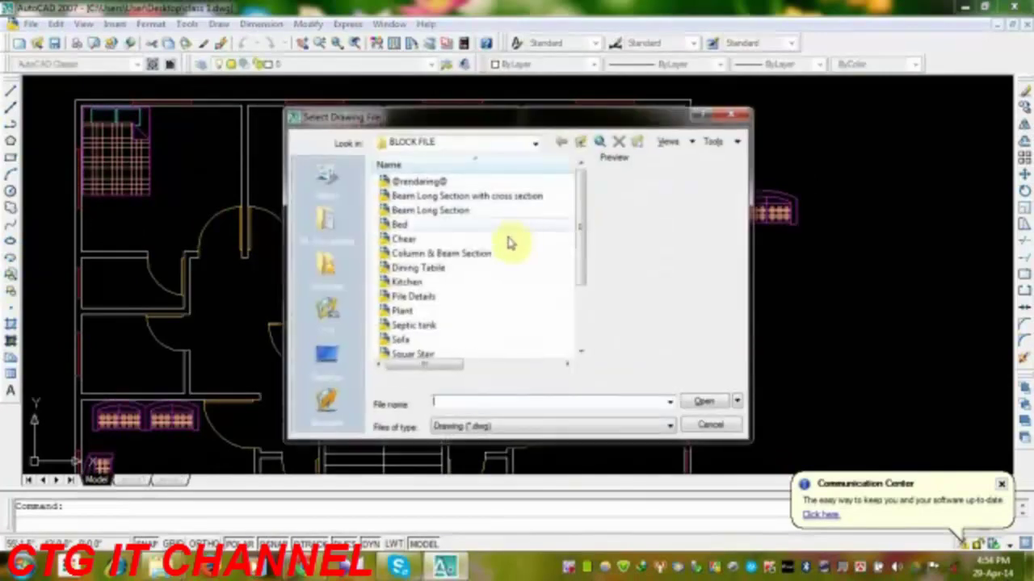
left_click(430, 276)
left_click(704, 402)
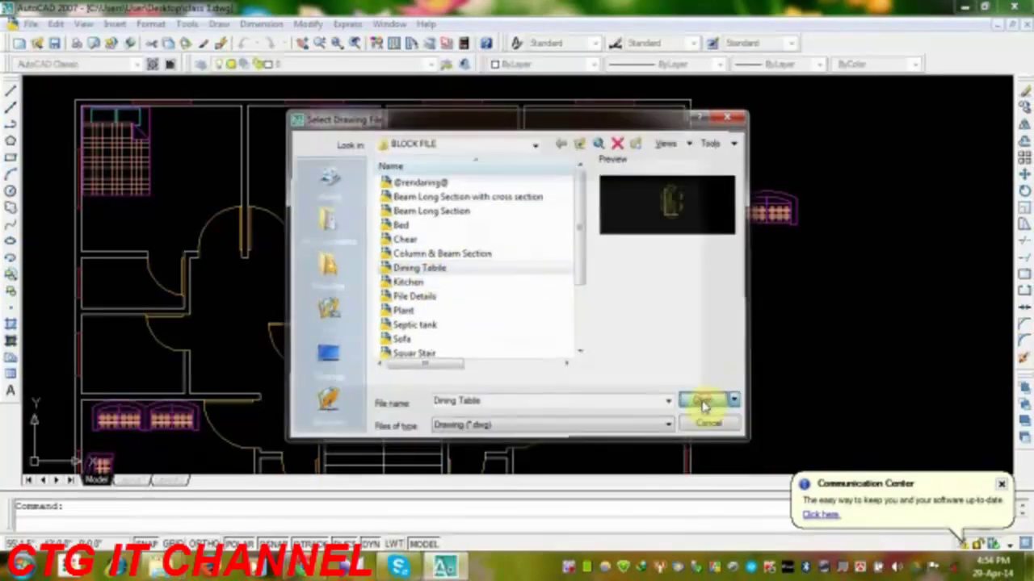
left_click(541, 371)
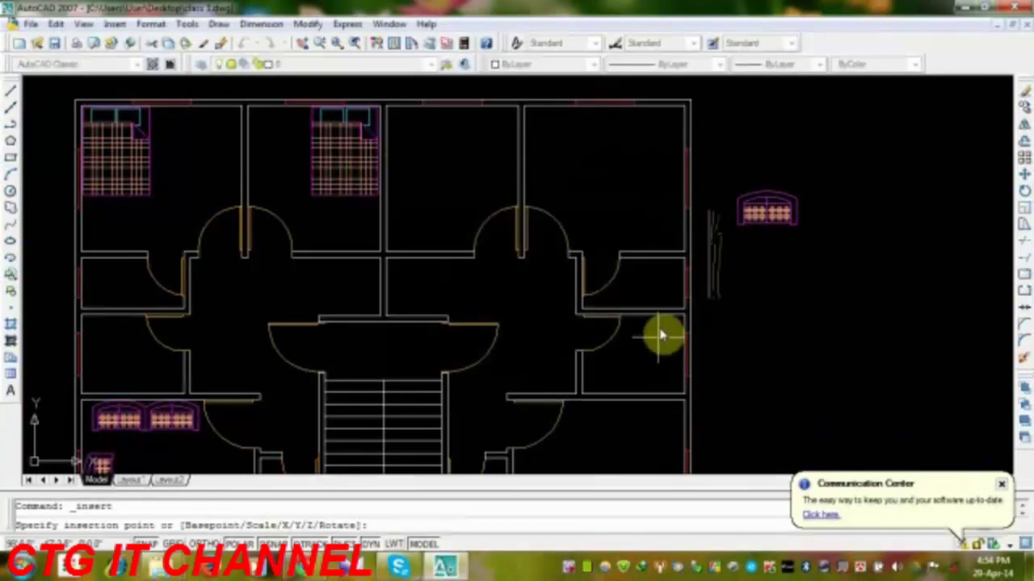
middle_click_drag(663, 334, 558, 261)
left_click(631, 327)
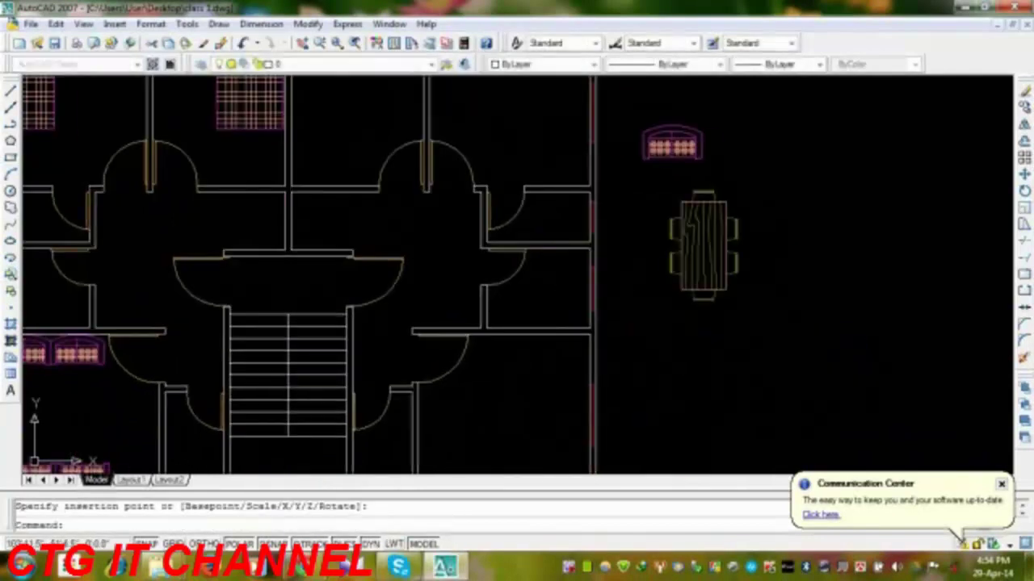
middle_click_drag(493, 305, 596, 318)
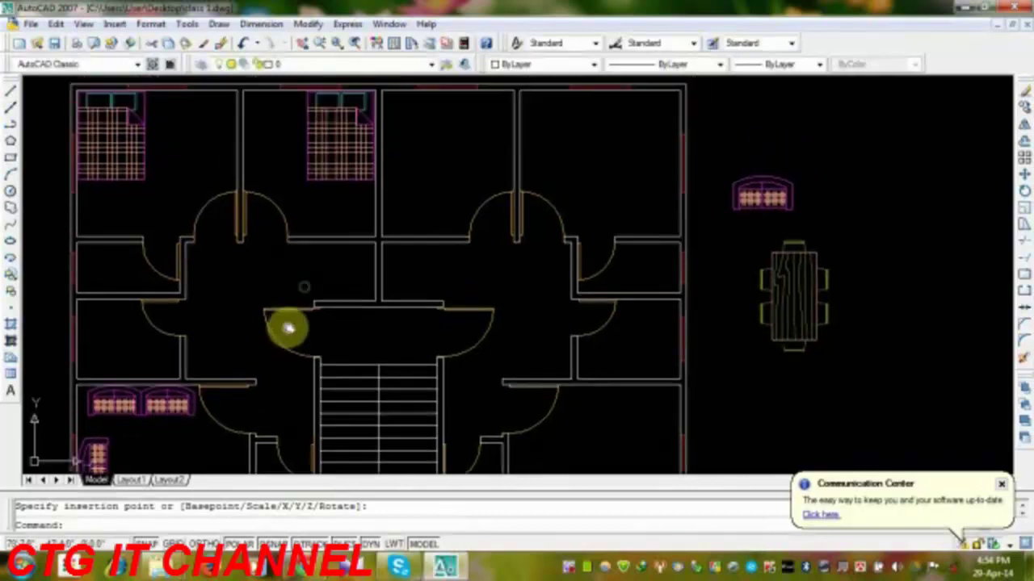
middle_click_drag(285, 325, 283, 301)
middle_click_drag(279, 265, 303, 229)
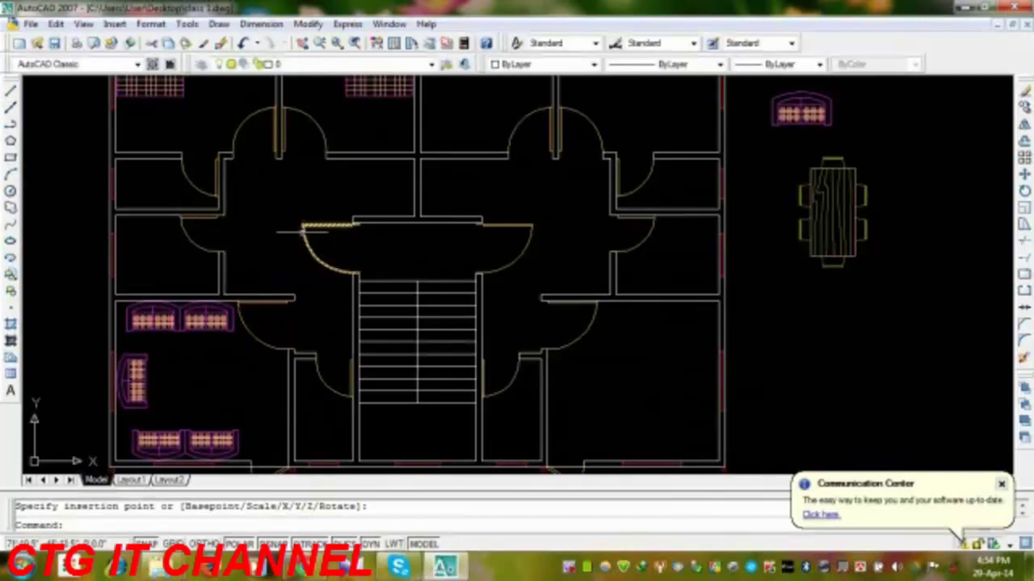
left_click(775, 279)
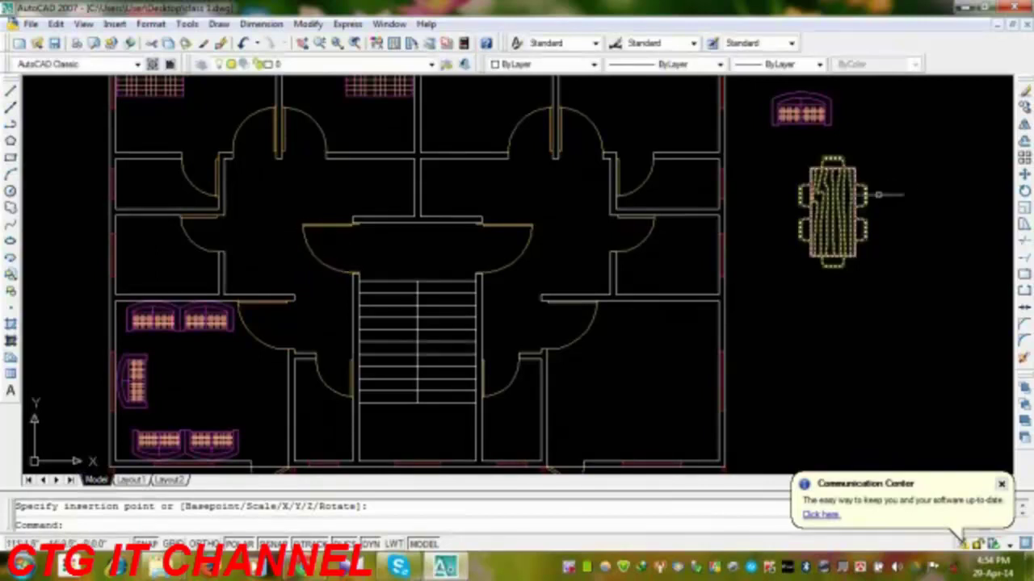
left_click(896, 145)
left_click(1024, 173)
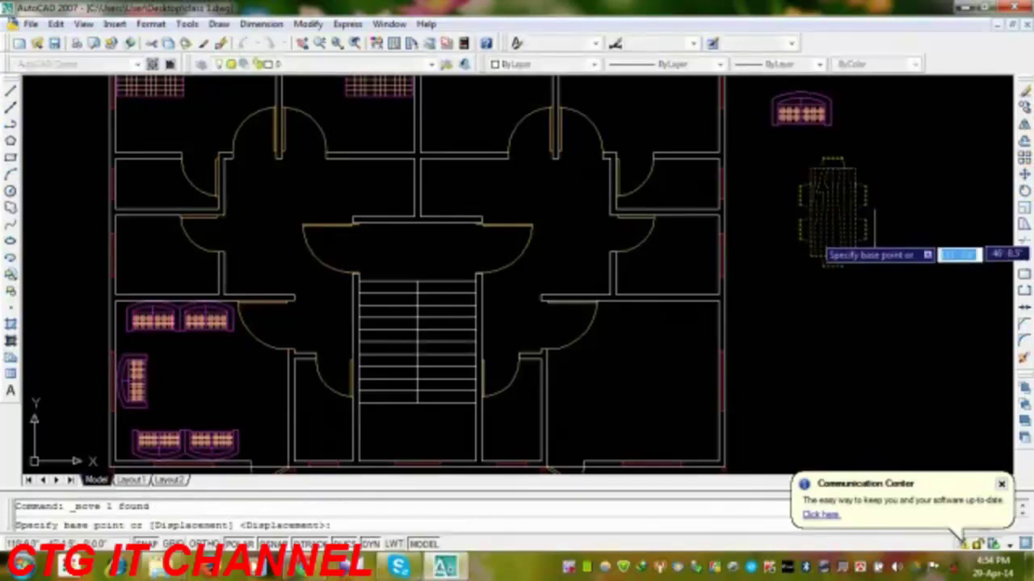
left_click(937, 299)
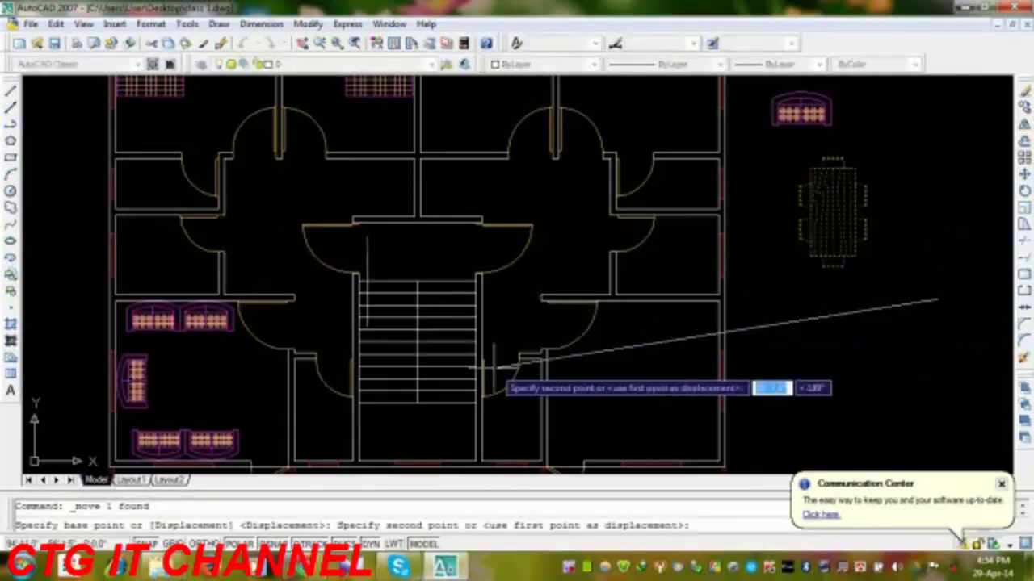
left_click(376, 322)
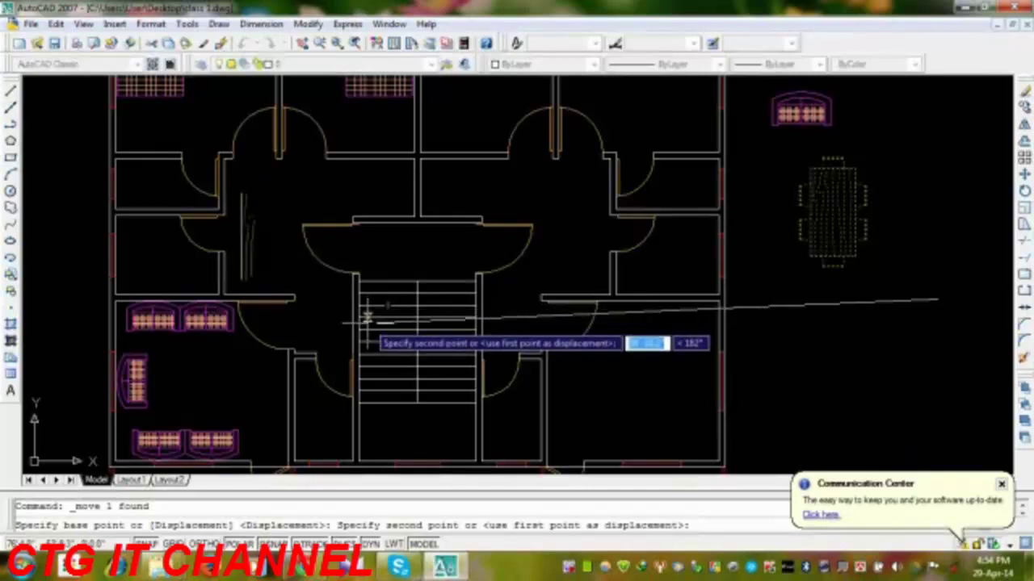
key("Escape")
middle_click_drag(650, 281, 648, 281)
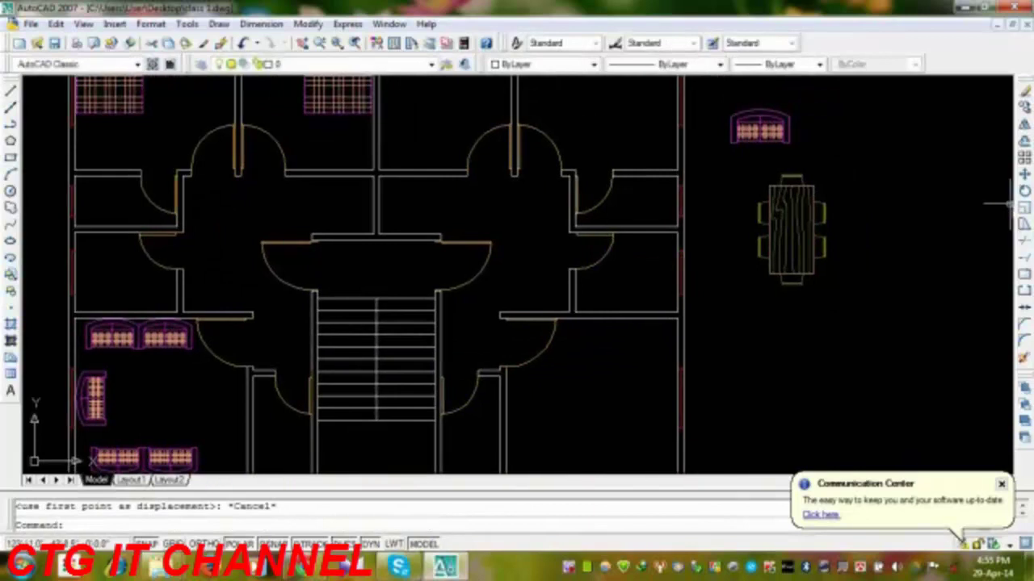
left_click(1024, 192)
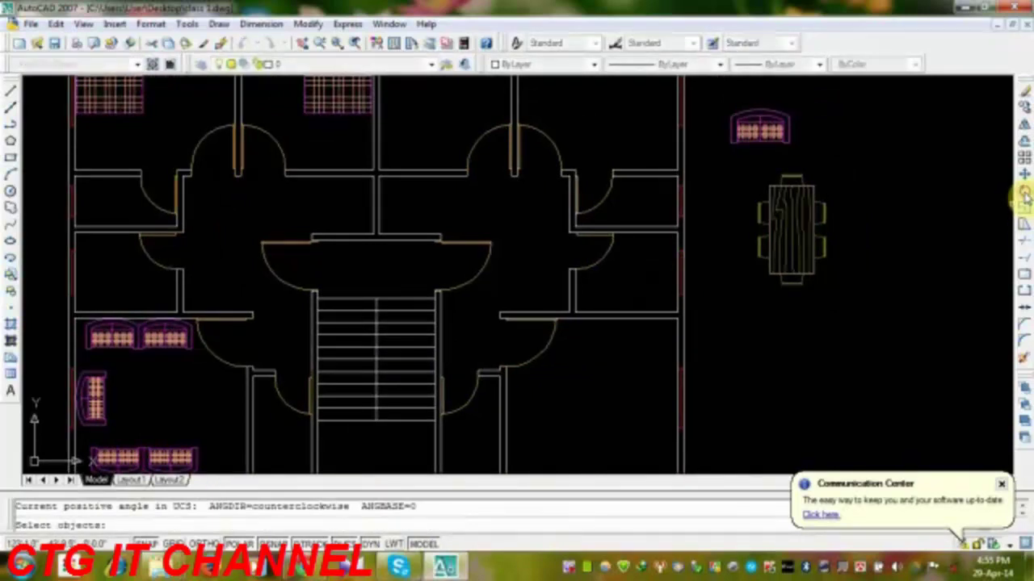
key("Escape")
- Scale the dining table block by a factor of .8 about a point near its middle
left_click(1024, 209)
left_click(842, 173)
left_click(760, 267)
key("Return")
left_click(788, 236)
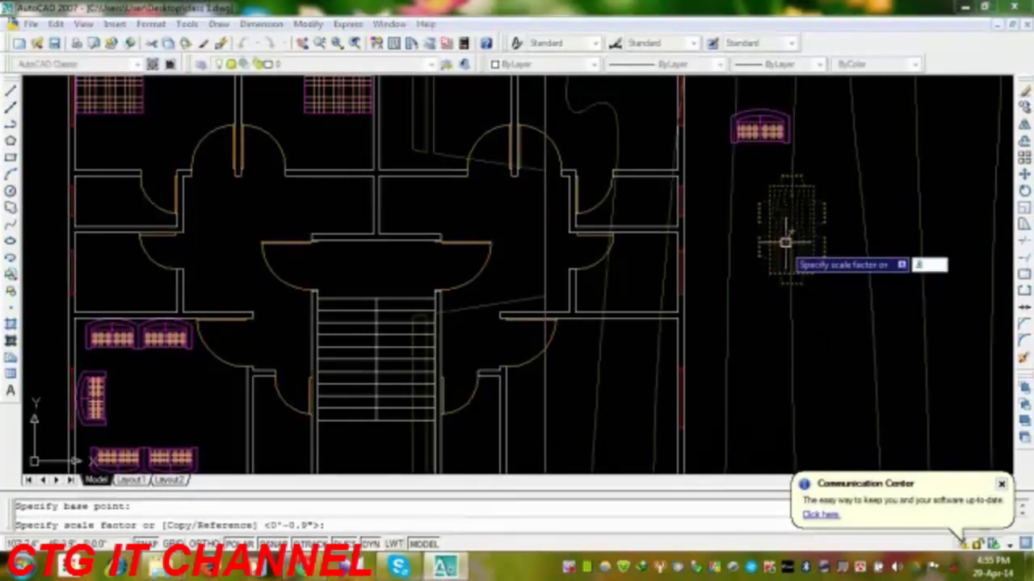
key("Return")
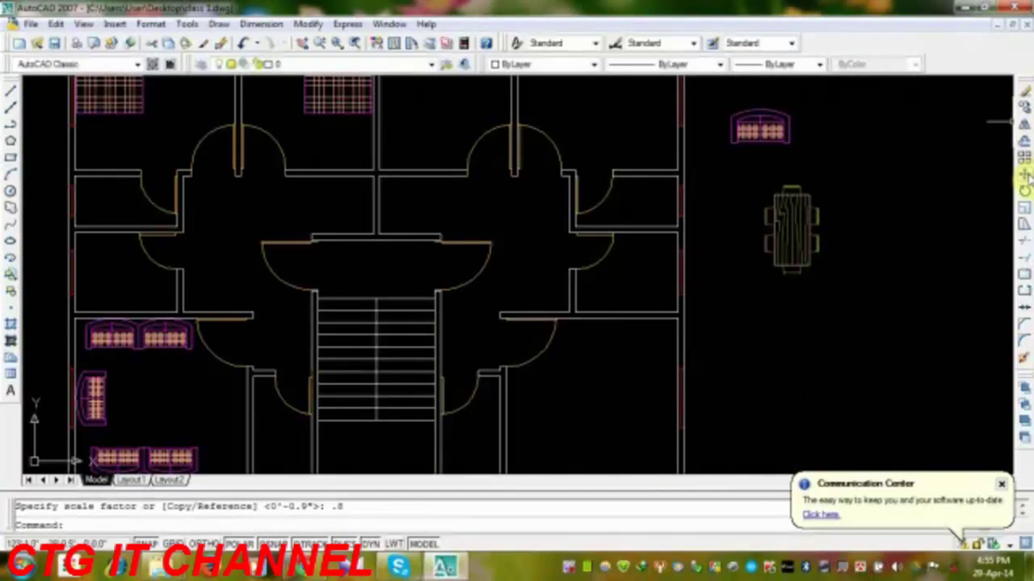
- Move the dining table into the left apartment's central hall, beside the entrance door next to the staircase
left_click(1024, 173)
left_click(905, 208)
left_click(798, 274)
key("Return")
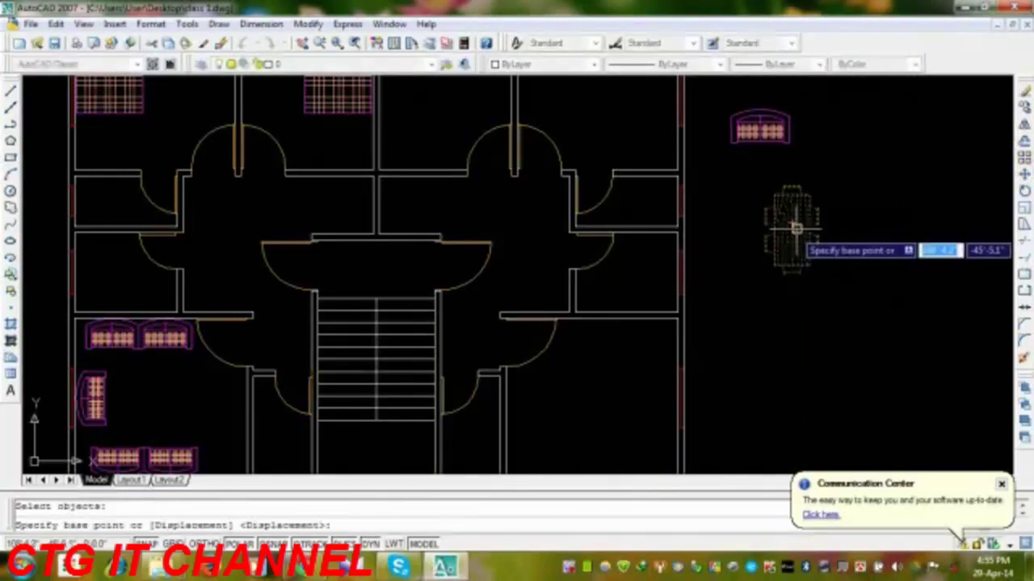
left_click(795, 229)
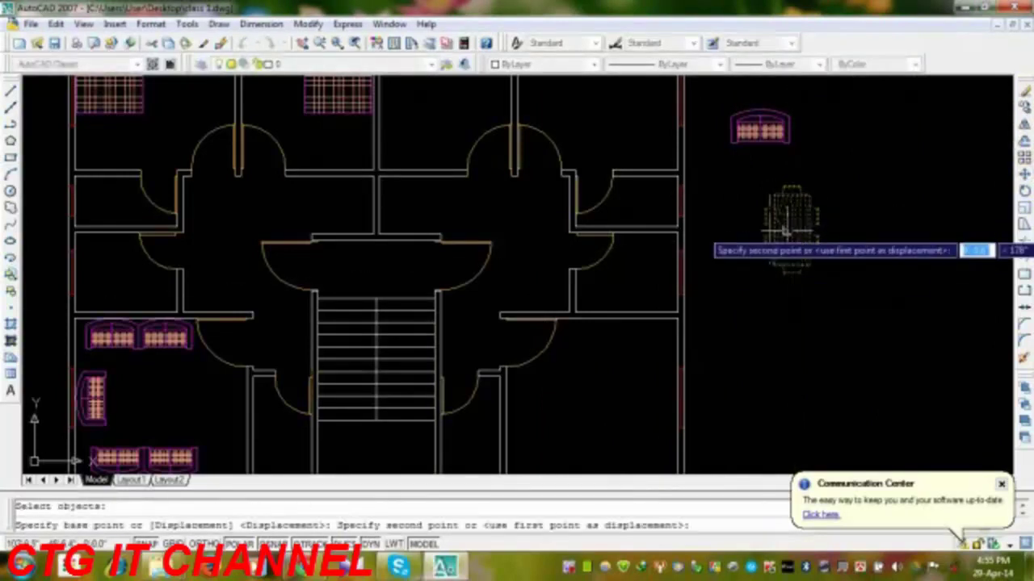
left_click(236, 242)
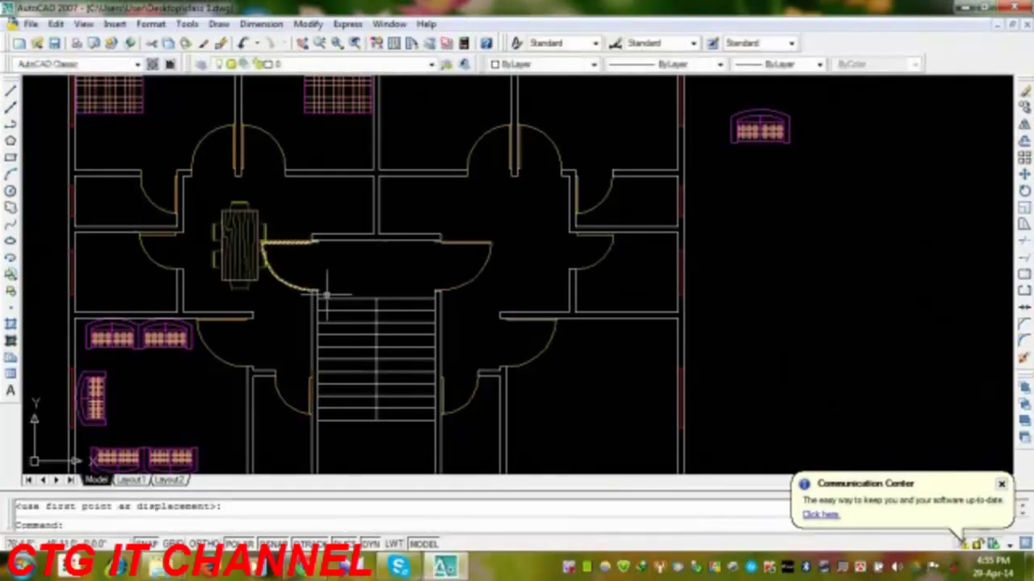
- Rotate the dining table 90 degrees about its centre so its long side runs horizontally
scroll(356, 275, "up", 3)
middle_click_drag(288, 282, 169, 342)
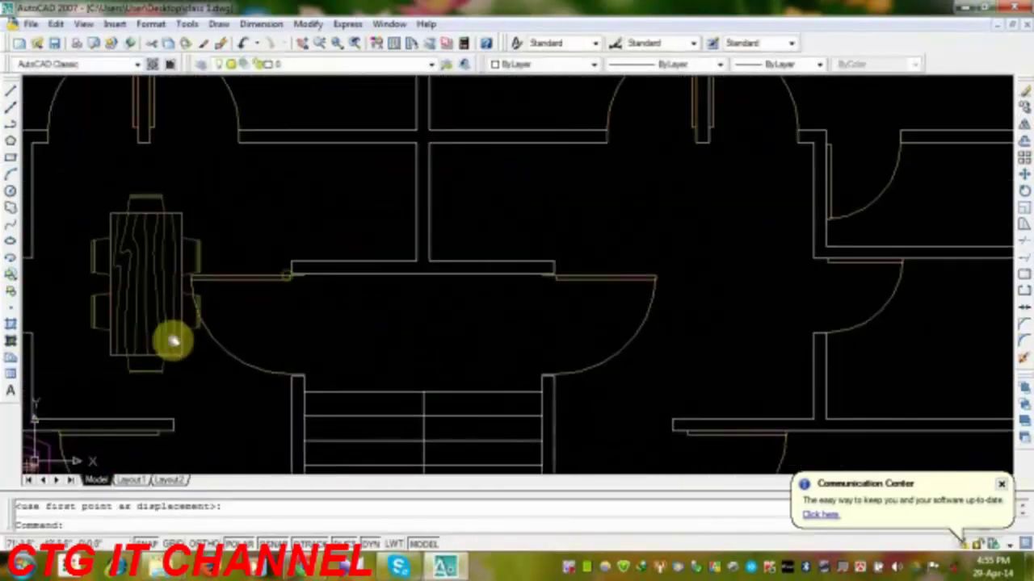
left_click(1001, 248)
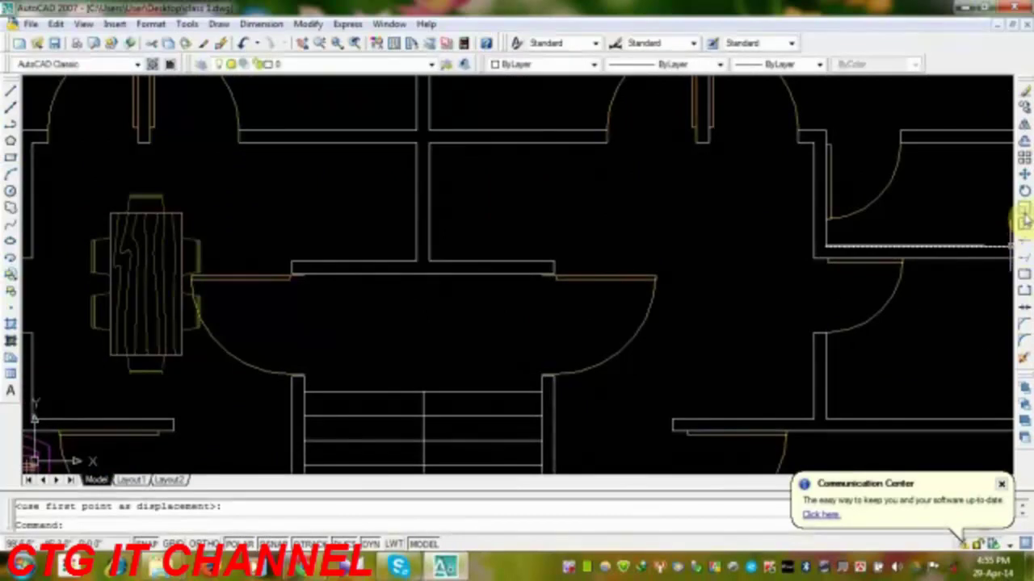
left_click(1024, 192)
left_click_drag(198, 280, 145, 243)
key("Return")
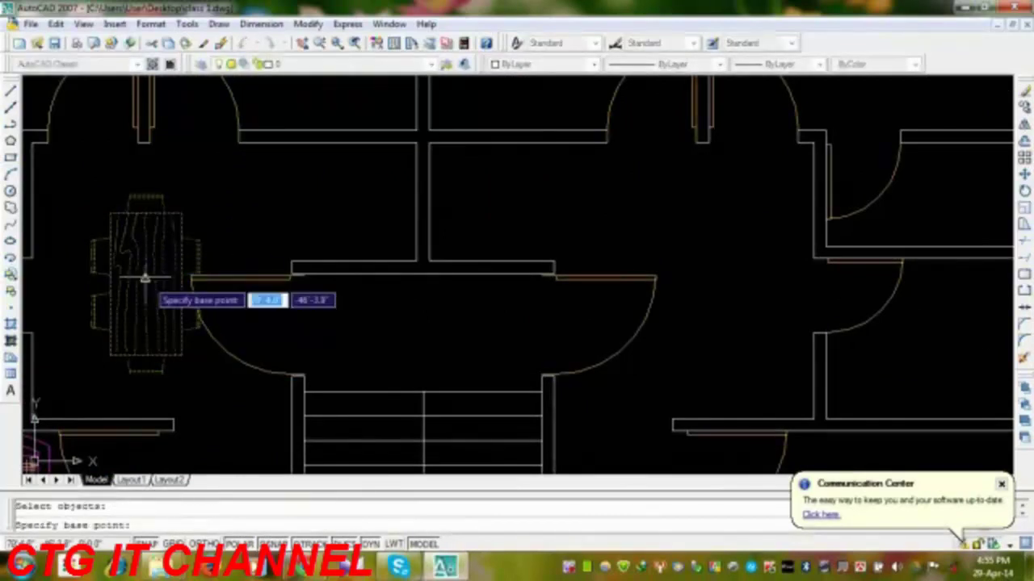
left_click(144, 279)
left_click(146, 186)
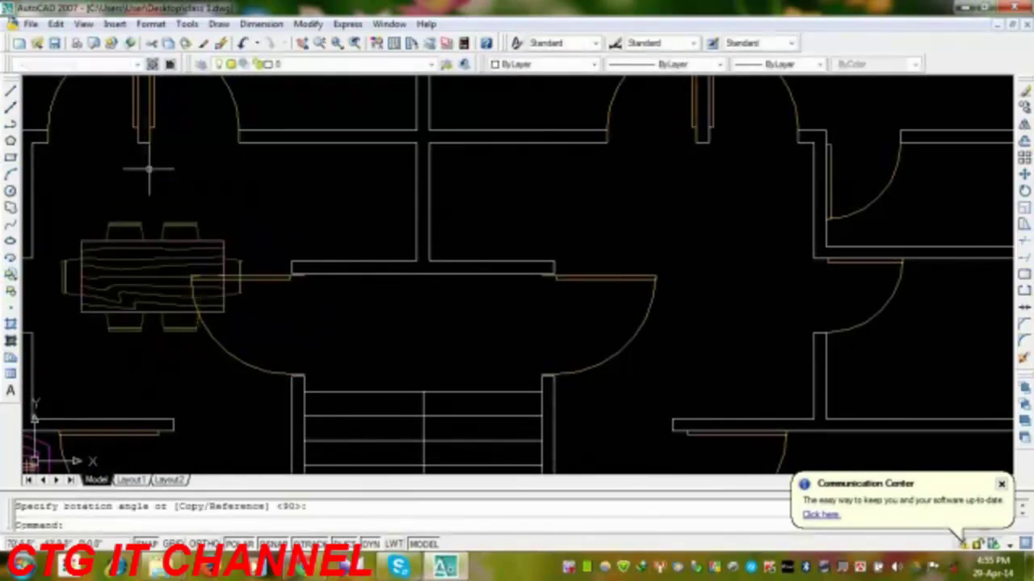
- Move the dining table straight up within the hall, away from the entrance door's swing
left_click(149, 188)
left_click(120, 236)
type("m")
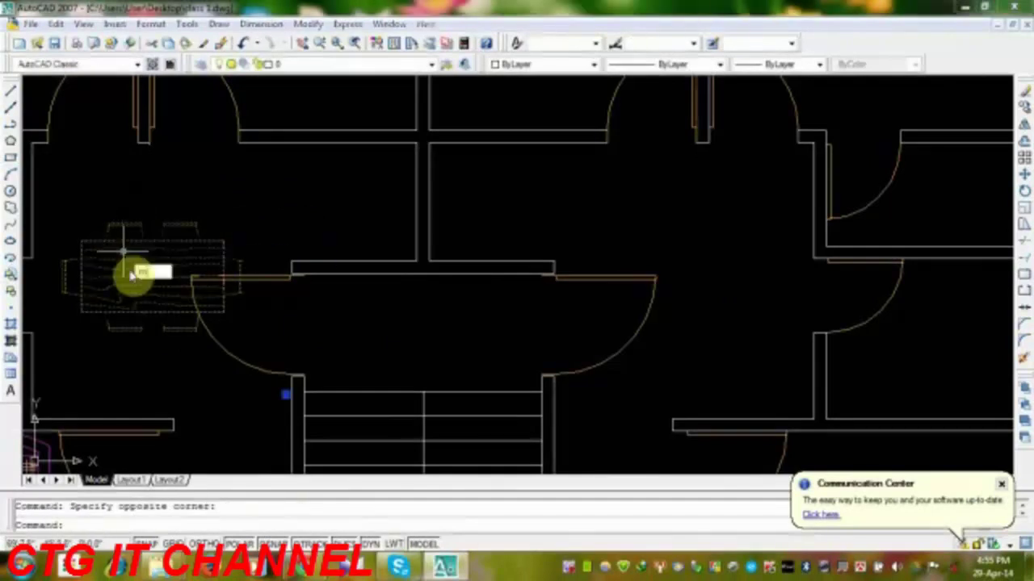
key("Return")
left_click(298, 222)
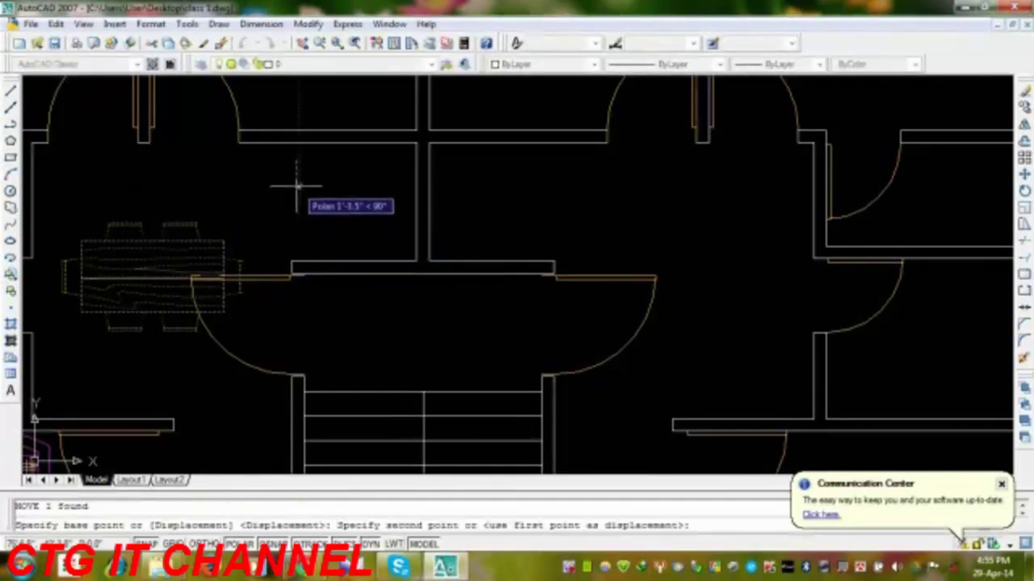
left_click(298, 181)
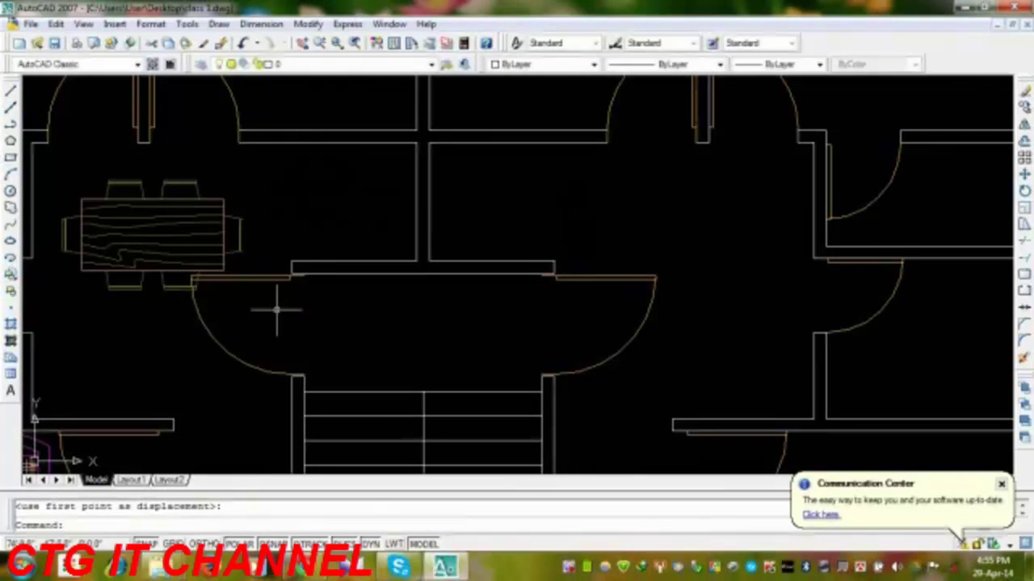
- Set the opening angle of the left apartment's entrance door by the staircase to Open 45º
middle_click_drag(276, 310, 279, 293)
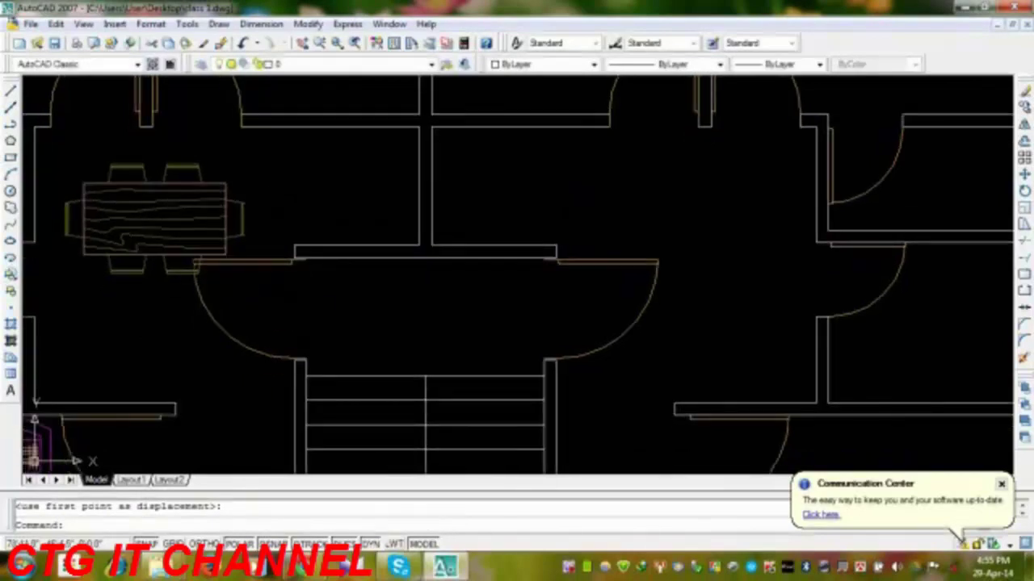
left_click(255, 263)
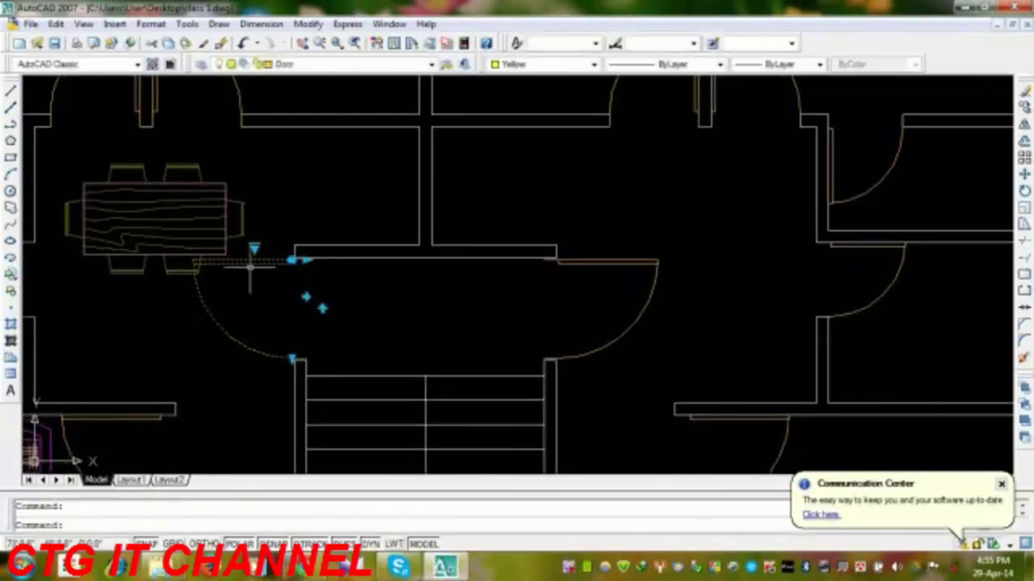
left_click(255, 246)
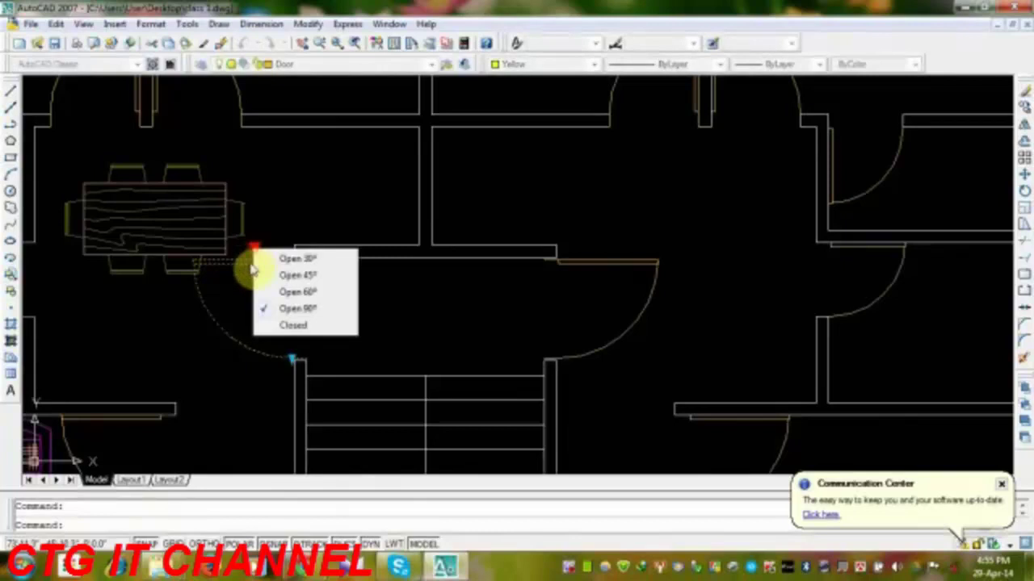
left_click(300, 276)
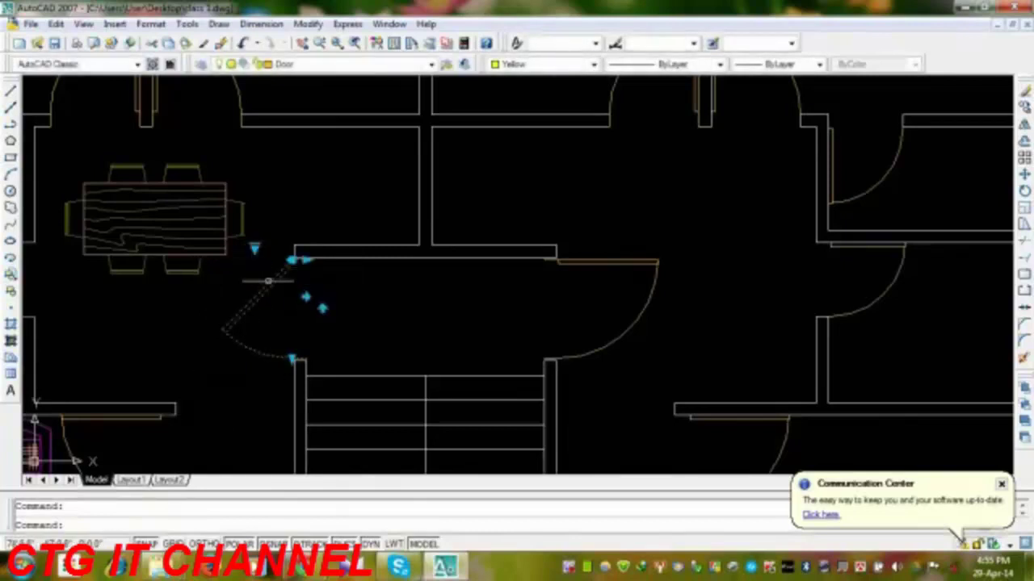
- Change the opening angle of the left apartment's entrance door by the staircase to a wider preset than 45º
left_click(254, 248)
left_click(256, 248)
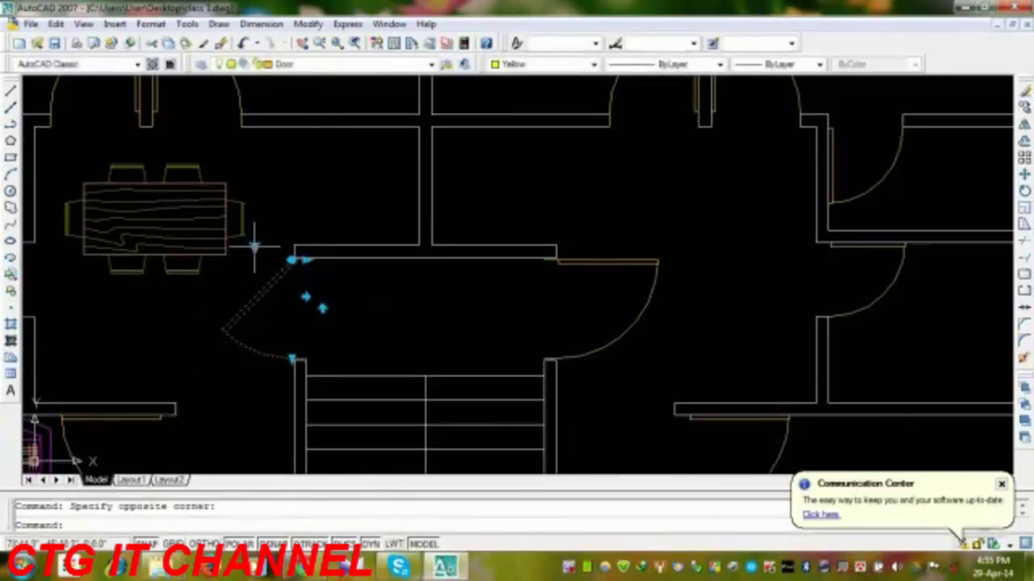
left_click(254, 246)
left_click(298, 301)
left_click(238, 384)
key("Escape")
key("Escape")
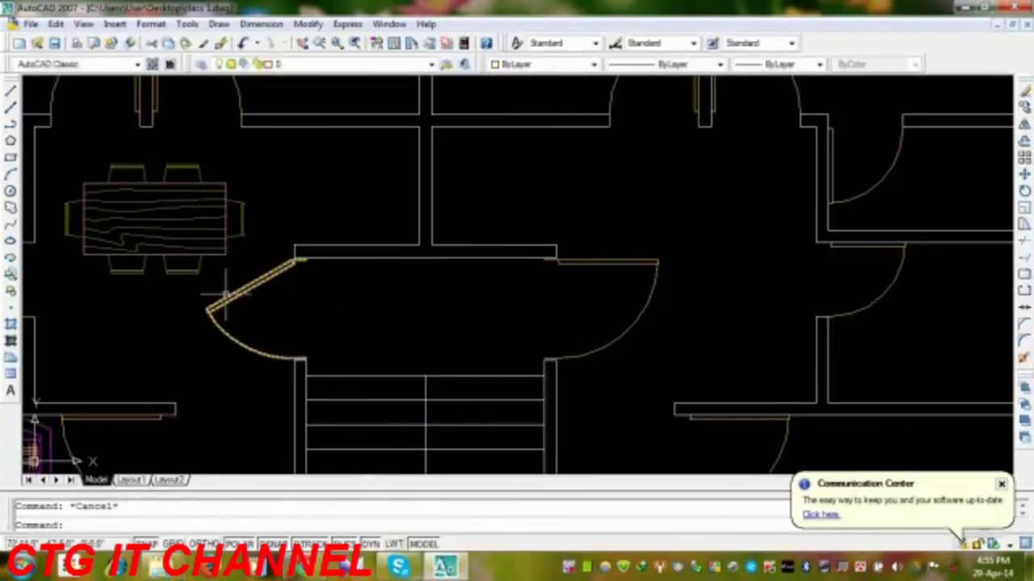
- Move the dining table slightly down within the left apartment's hall
middle_click_drag(220, 413, 311, 433)
left_click(306, 191)
left_click(286, 231)
type("m")
key("Return")
left_click(374, 177)
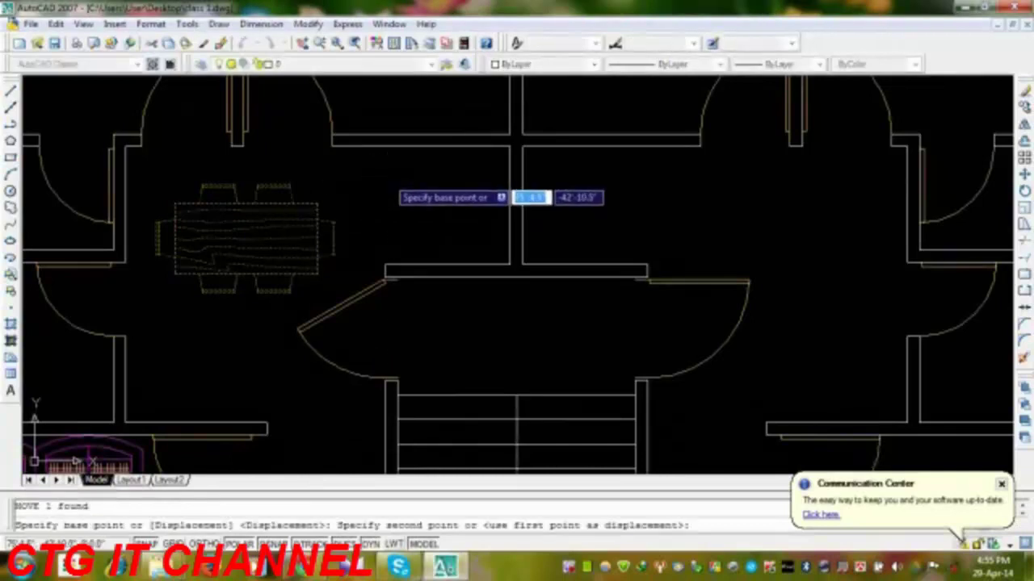
left_click(386, 195)
middle_click_drag(393, 304, 433, 291)
- Shift the dining table slightly to the right in the hall, keeping it level, and save the drawing
left_click(369, 214)
left_click(317, 238)
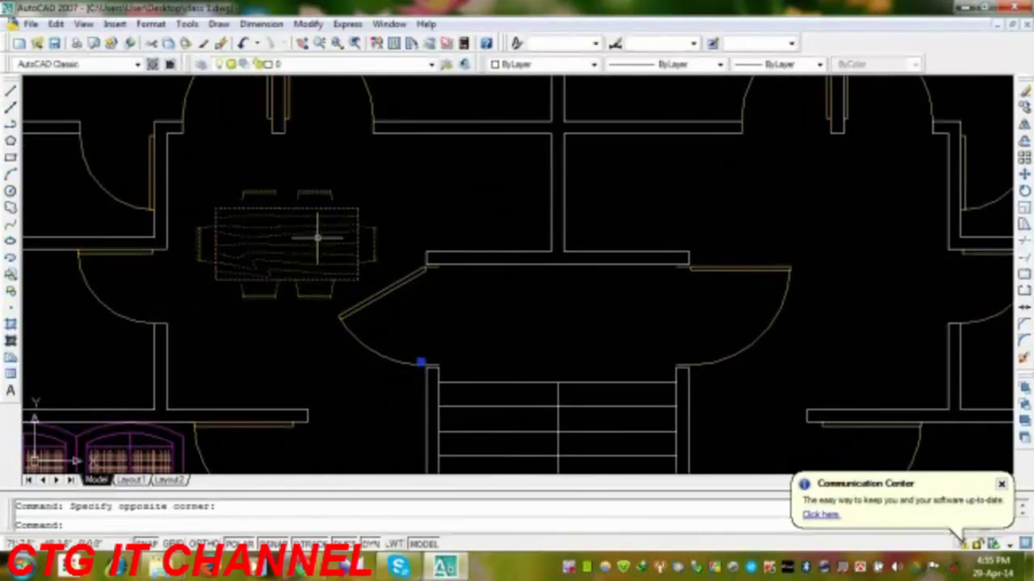
type("m")
key("Return")
left_click(420, 185)
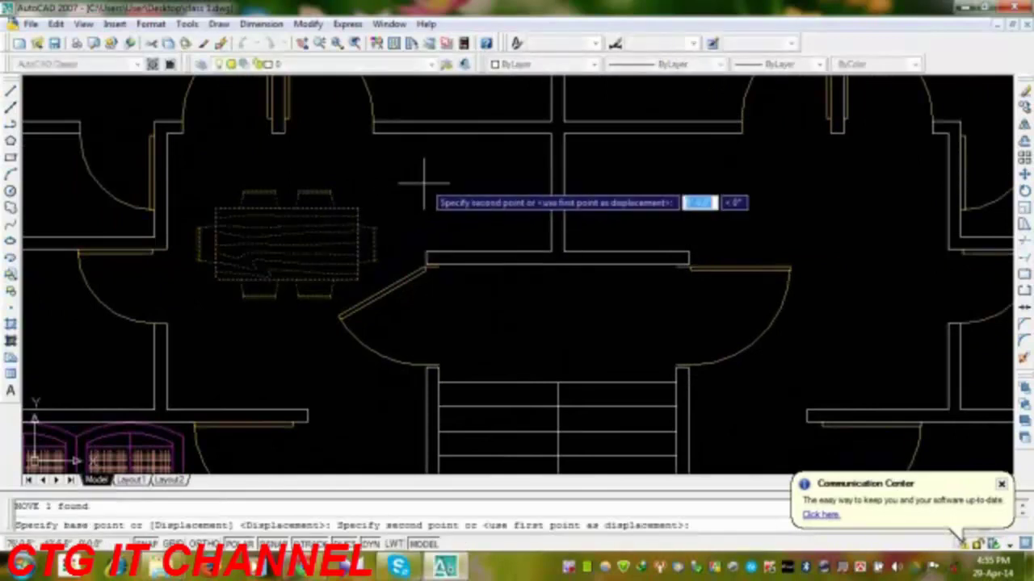
left_click(433, 185)
middle_click_drag(371, 267, 359, 255)
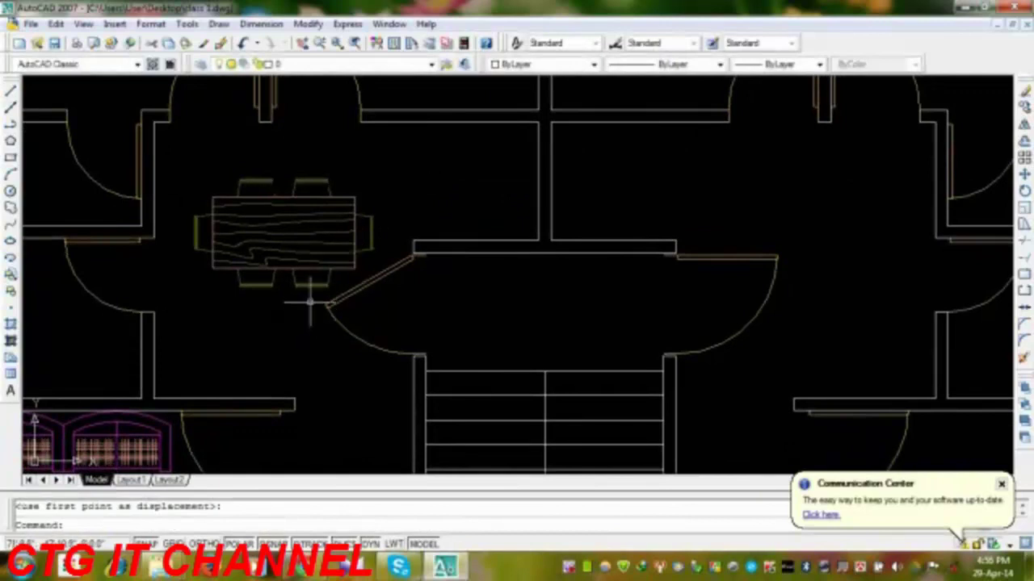
middle_click_drag(357, 246, 353, 279)
scroll(353, 280, "down", 2)
middle_click_drag(367, 343, 418, 336)
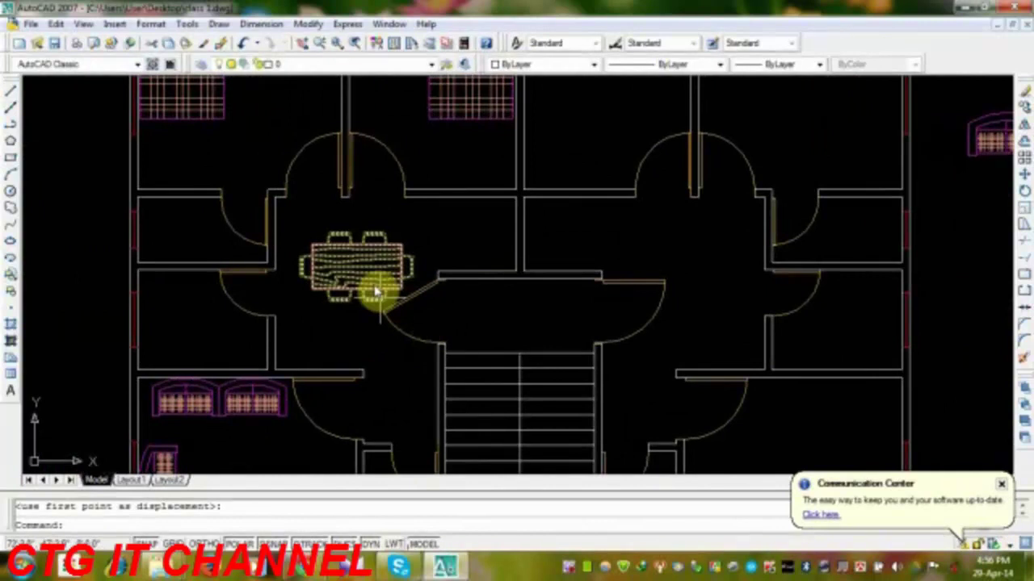
left_click(55, 42)
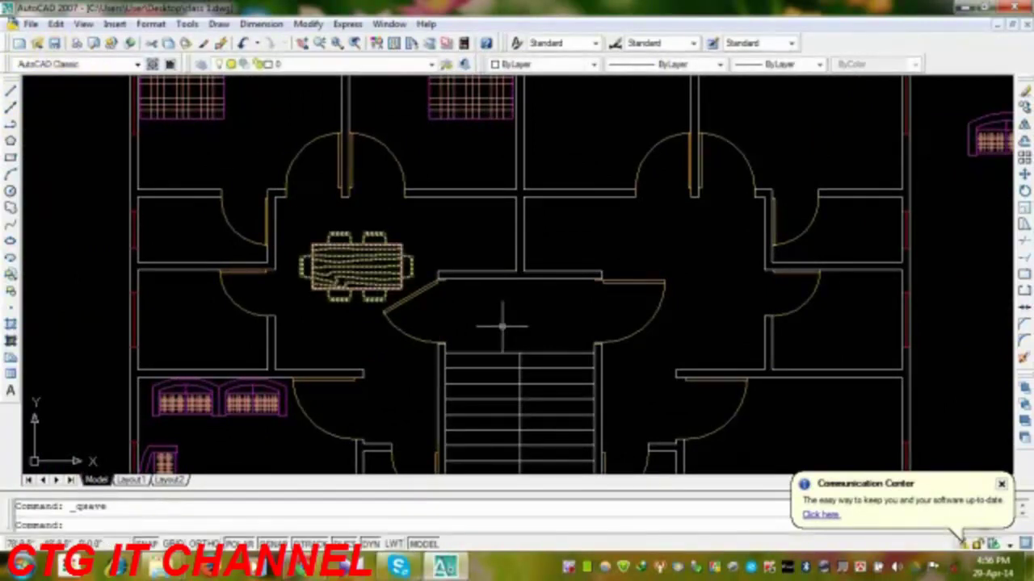
- Insert the Kitchen drawing from the BLOCK FILE folder as a block in the empty area right of the floor plan
middle_click_drag(503, 327, 473, 328)
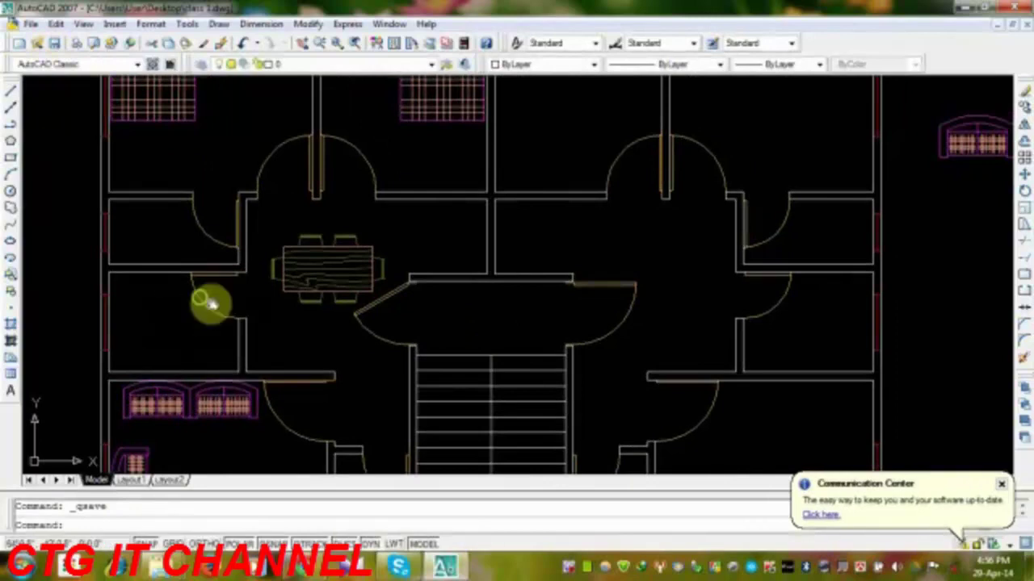
middle_click_drag(208, 303, 225, 388)
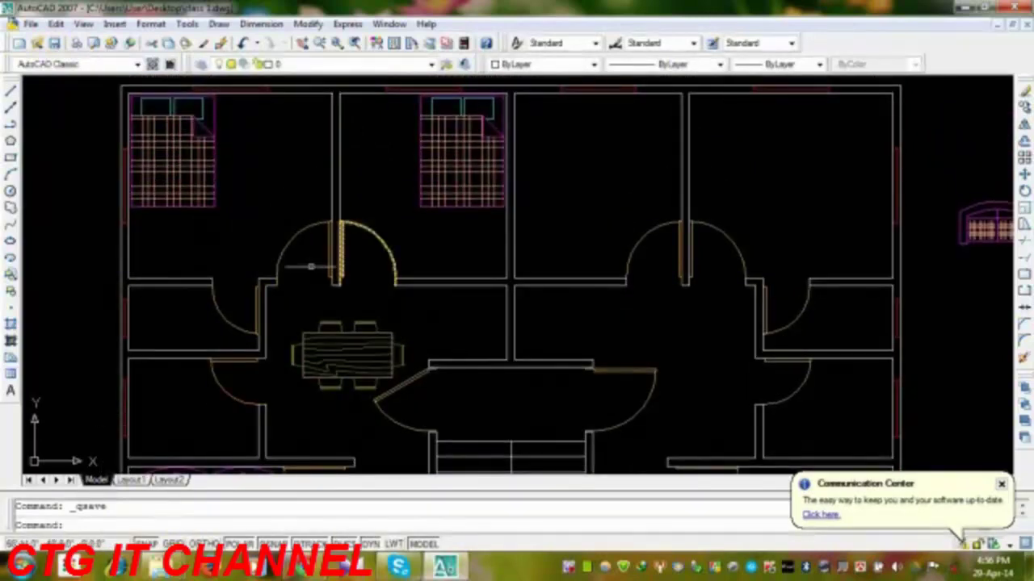
left_click(11, 278)
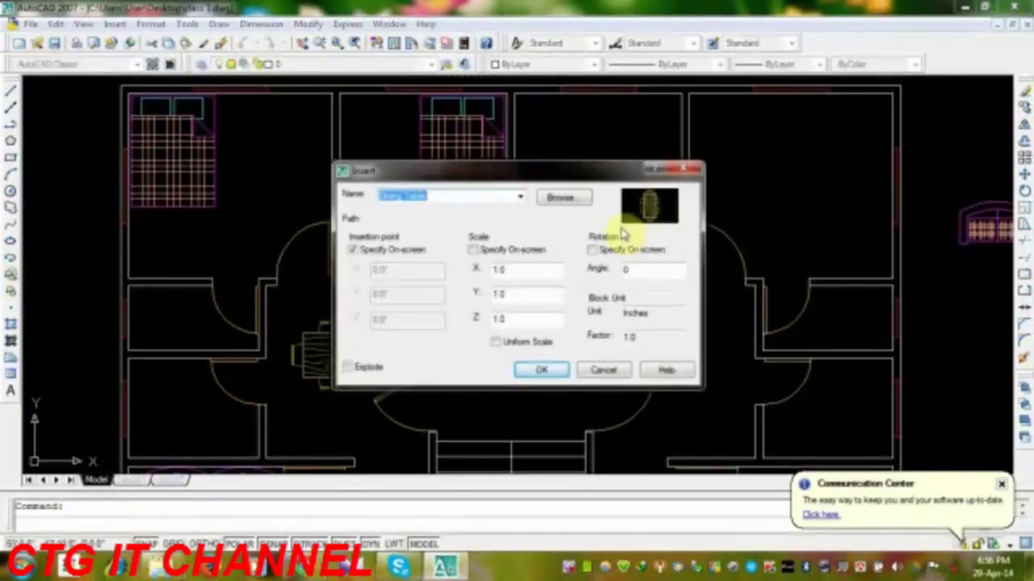
left_click(565, 199)
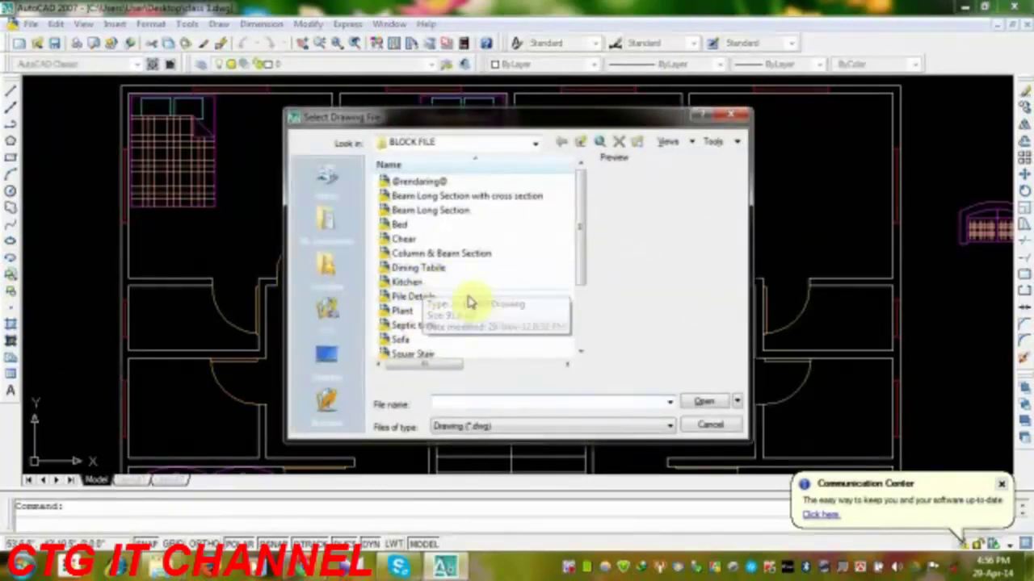
left_click(410, 283)
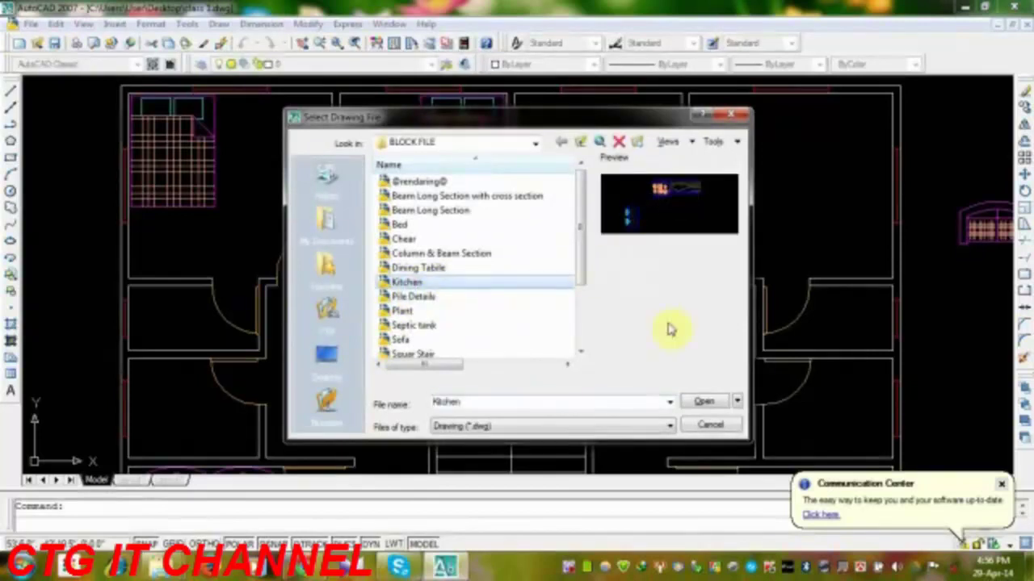
left_click(701, 404)
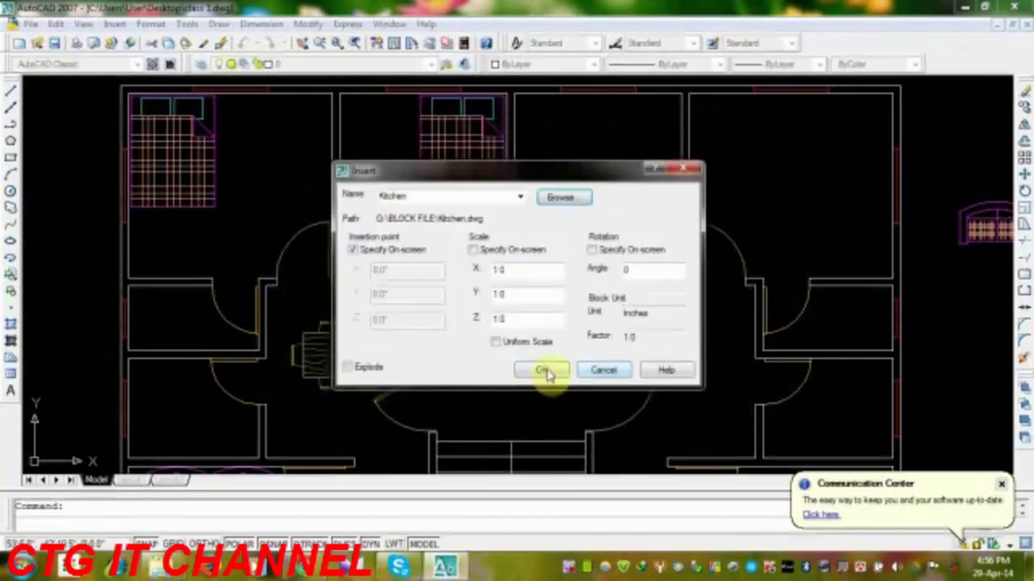
left_click(546, 371)
middle_click_drag(669, 323, 290, 262)
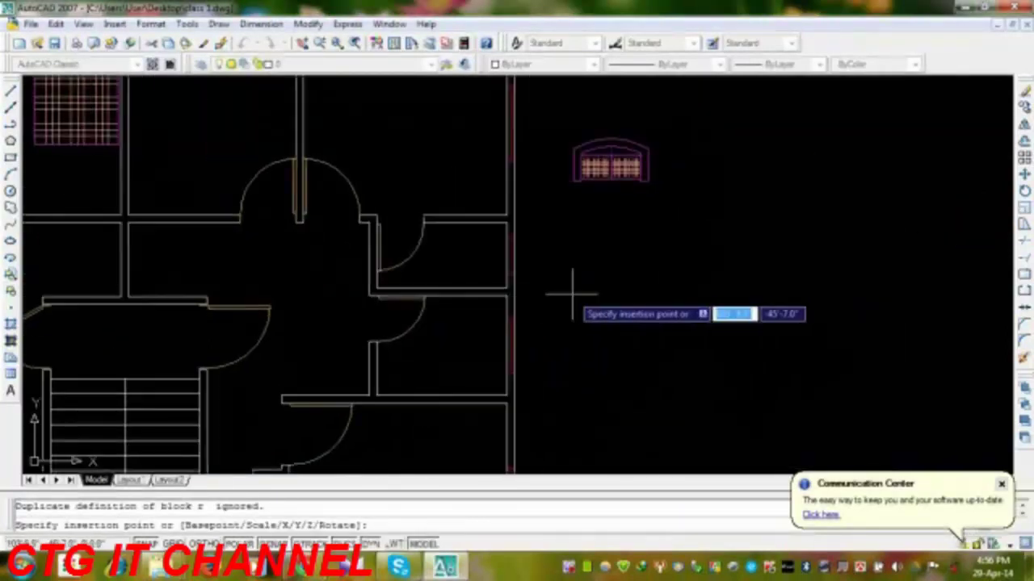
left_click(547, 310)
middle_click_drag(843, 323, 503, 290)
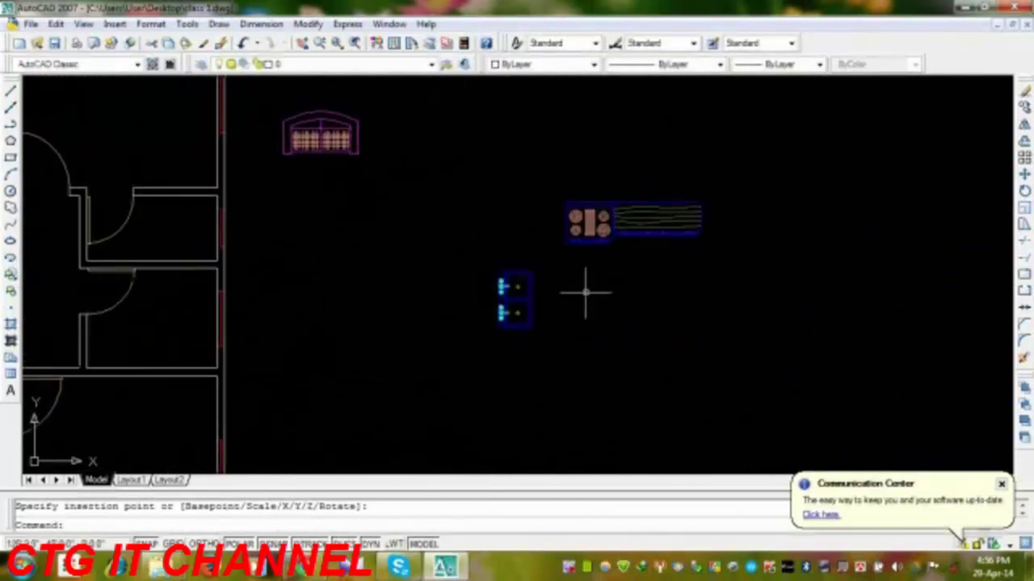
- Explode the inserted Kitchen block into its separate fixtures
left_click(530, 328)
left_click(530, 327)
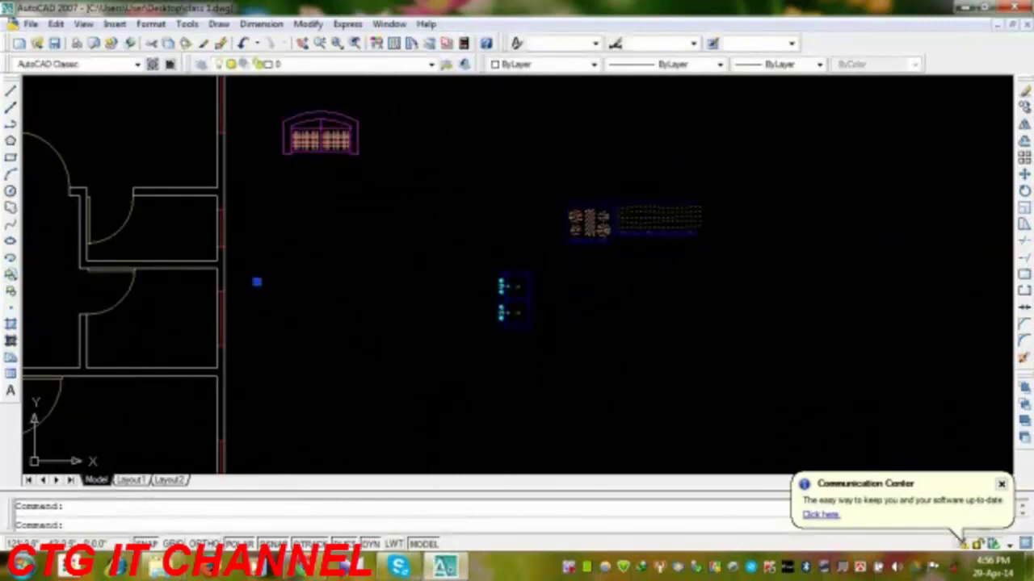
key("Escape")
middle_click_drag(640, 267, 616, 266)
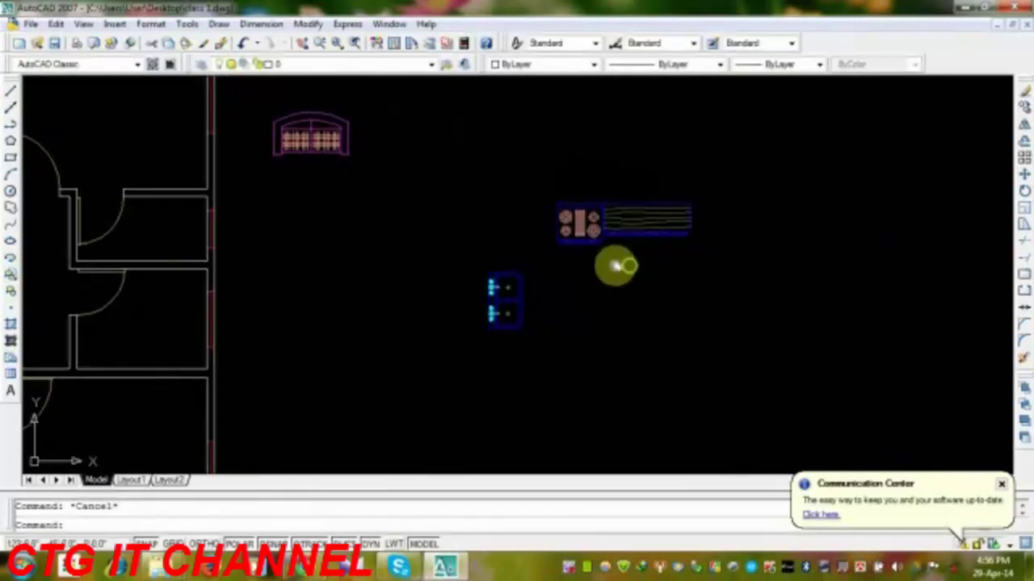
left_click(1022, 363)
left_click(646, 342)
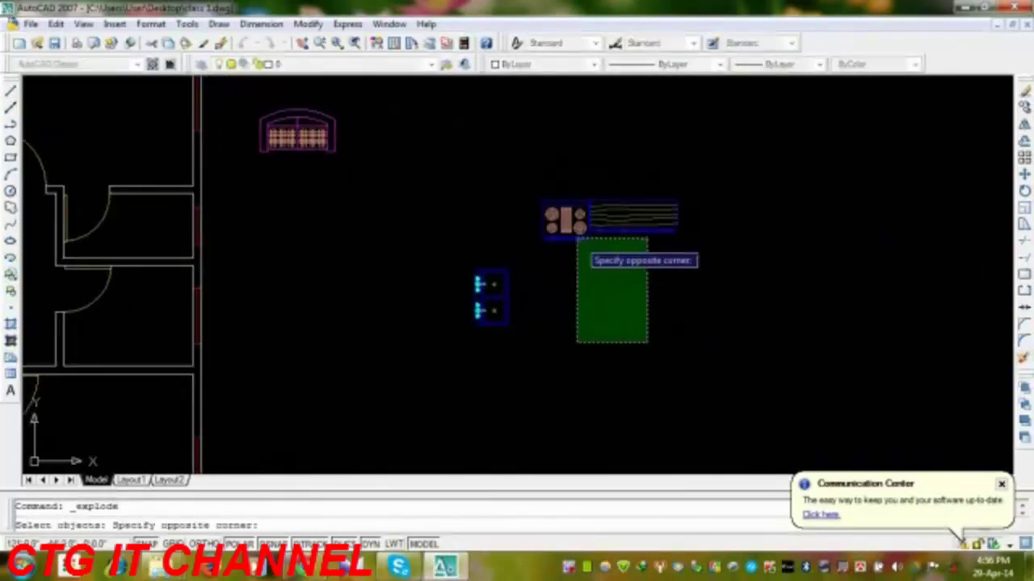
left_click(575, 233)
key("Return")
- Check whether the double sink, stove and counter can be selected separately, and examine the kitchen fixtures up close
left_click(514, 340)
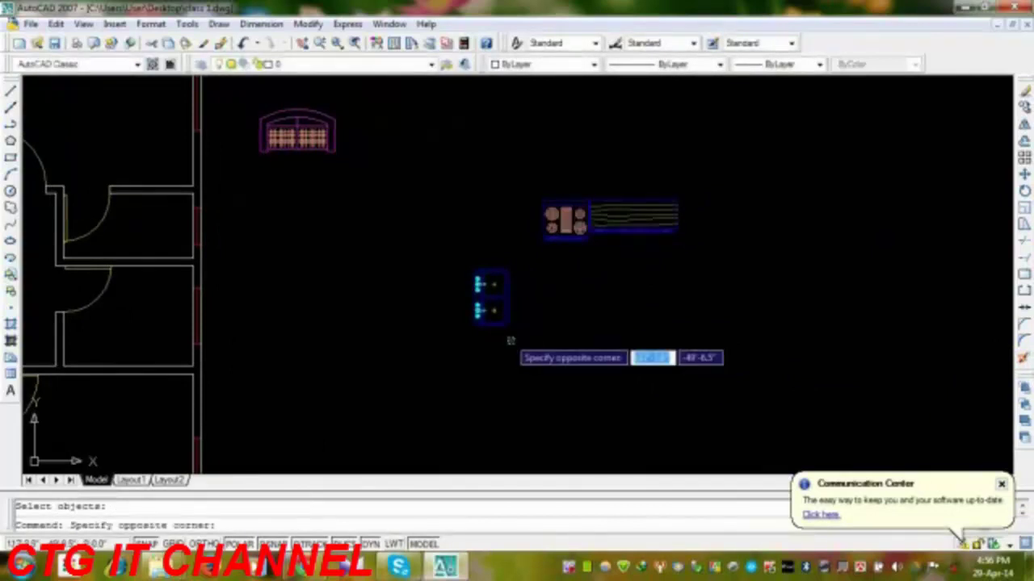
left_click(493, 327)
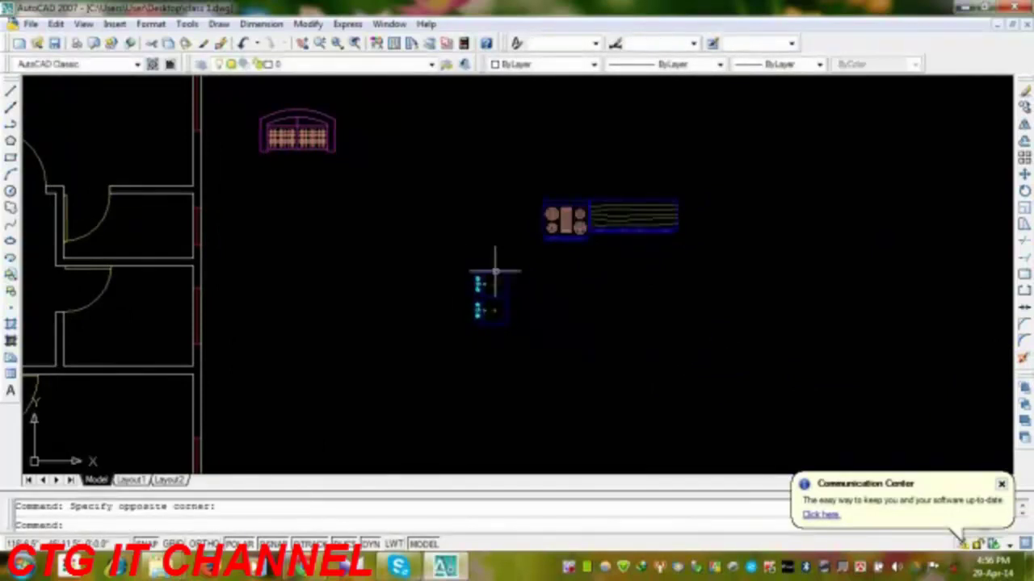
key("Escape")
left_click(544, 258)
left_click(543, 235)
key("Escape")
left_click(693, 231)
left_click(672, 199)
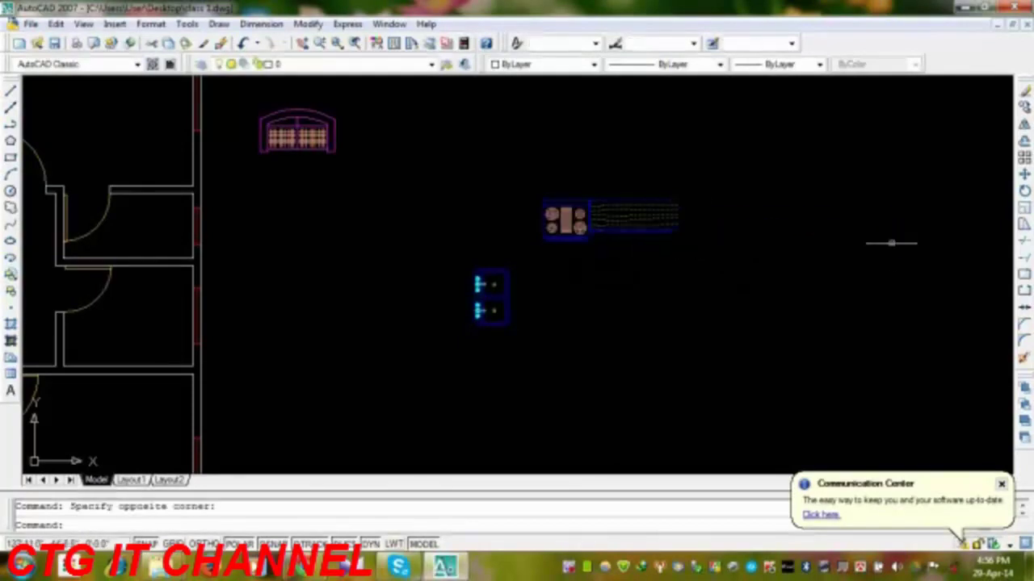
key("Escape")
scroll(578, 224, "up", 3)
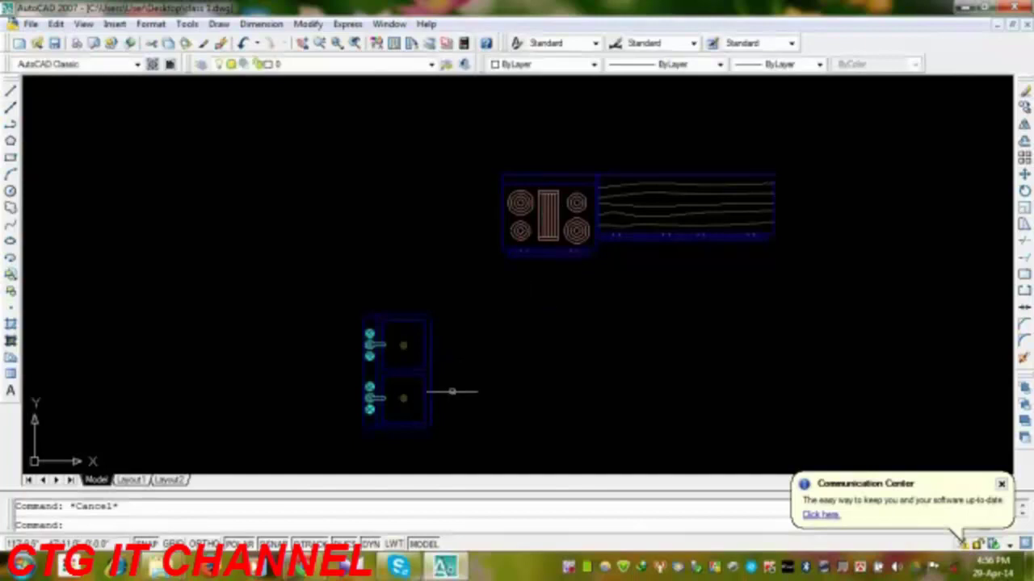
- Move the double sink into the upper-left corner of the left apartment's room directly above the sofa room
scroll(484, 363, "down", 6)
mouse_move(466, 394)
middle_mouse_down()
mouse_move(589, 312)
mouse_move(655, 331)
middle_mouse_up()
scroll(162, 300, "up", 3)
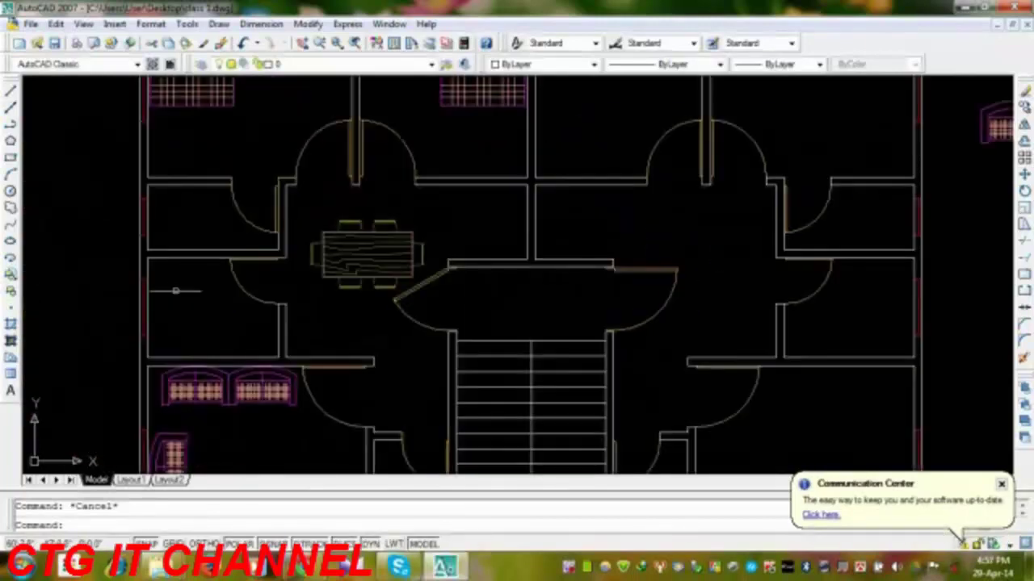
middle_click_drag(231, 326, 160, 313)
scroll(154, 310, "down", 2)
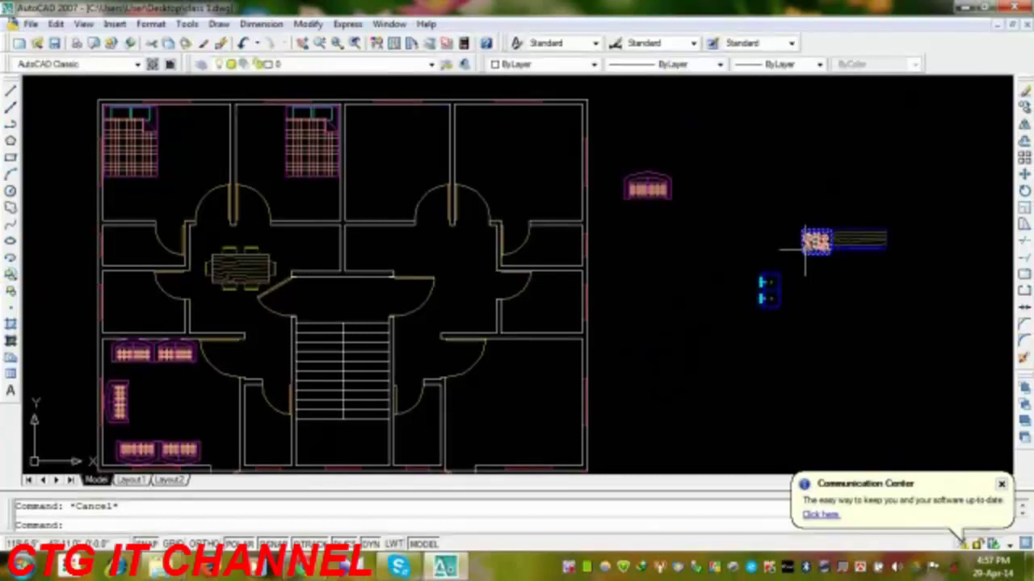
left_click(780, 305)
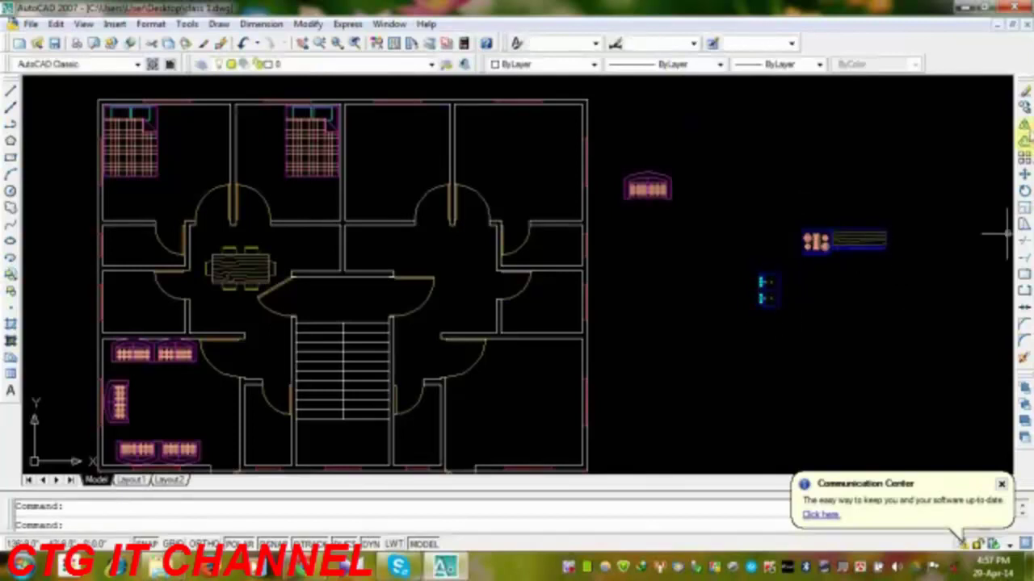
left_click(1023, 180)
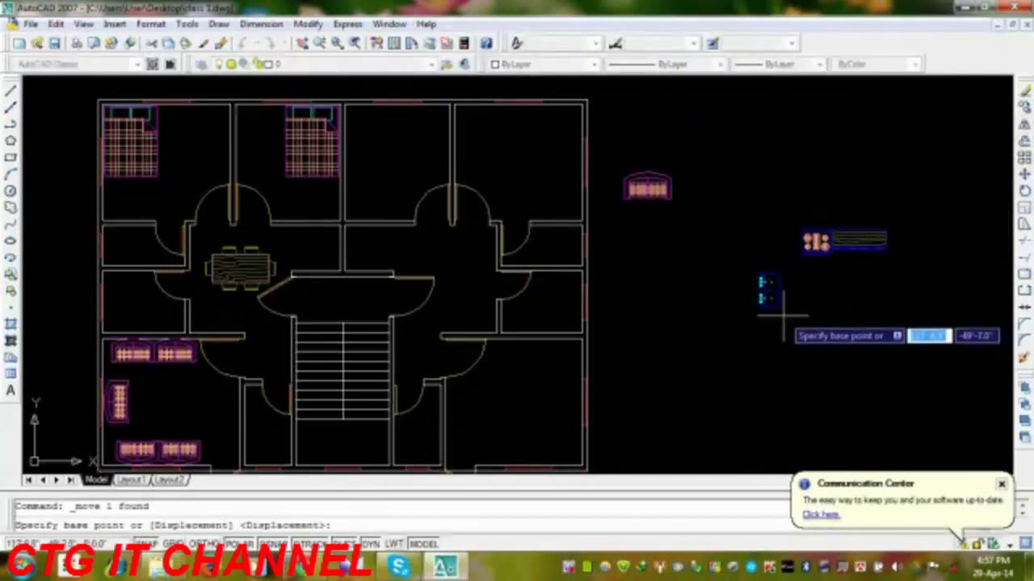
left_click(778, 297)
middle_click_drag(88, 369, 194, 412)
scroll(218, 366, "up", 6)
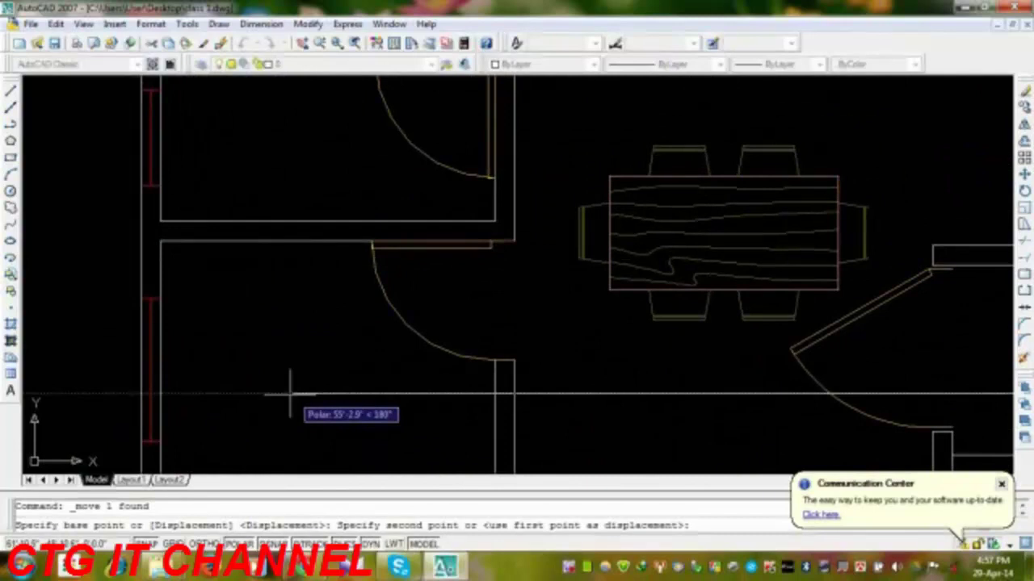
left_click(249, 385)
- Move the double sink horizontally left so it sits closer to the room's outer window wall
left_click(253, 397)
left_click(236, 394)
type("m")
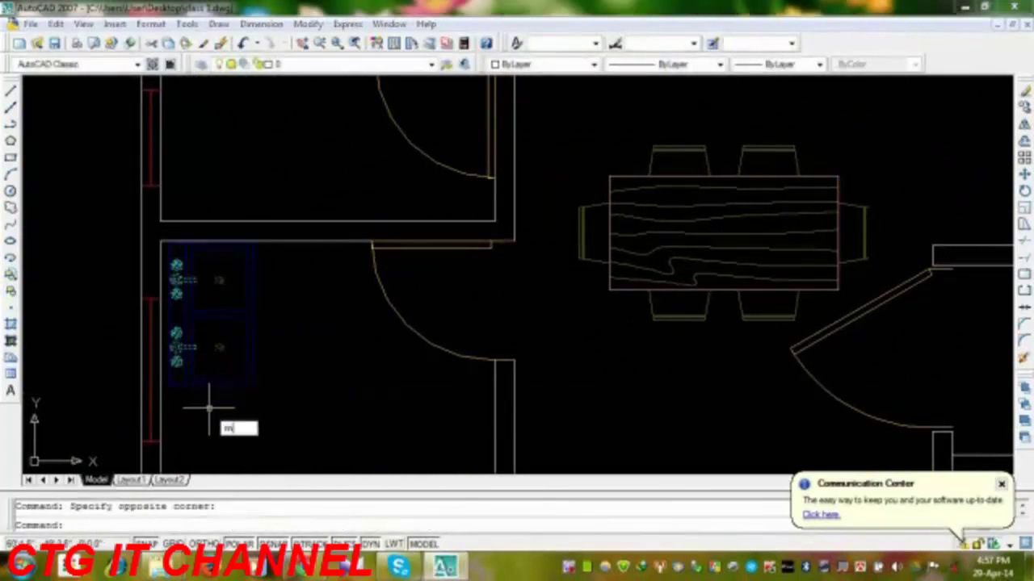
key("Return")
scroll(158, 378, "up", 4)
left_click(158, 378)
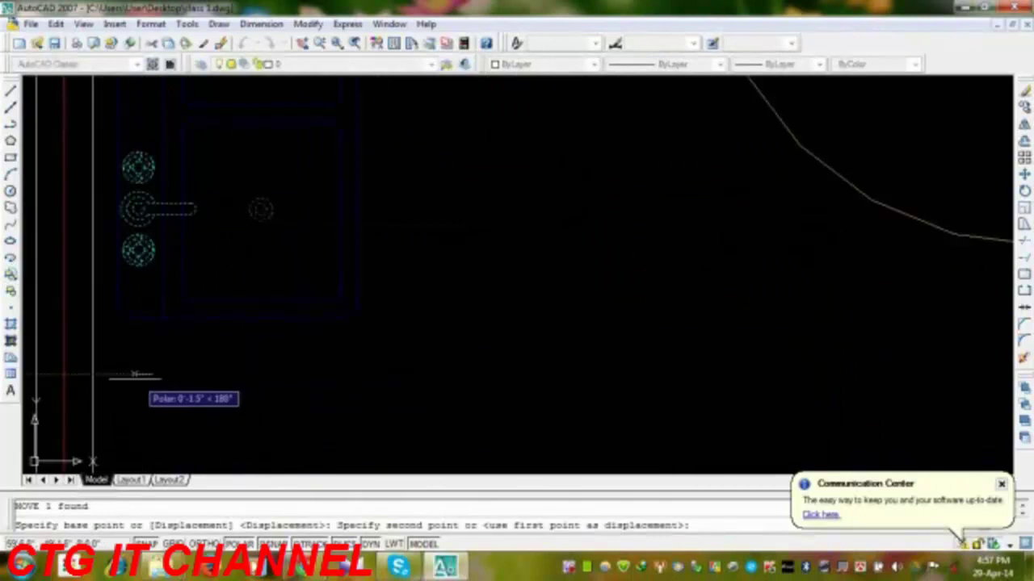
left_click(134, 376)
scroll(174, 398, "down", 4)
- Nudge the double sink slightly down from the room's upper wall, keeping it along the window wall
left_click(413, 315)
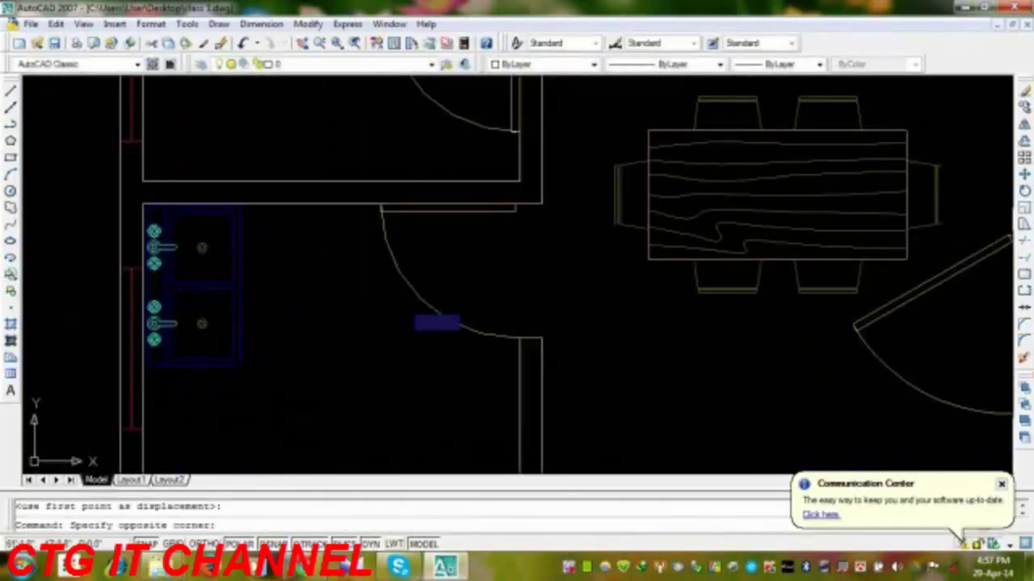
left_click(460, 330)
type("m")
key("Return")
left_click(272, 287)
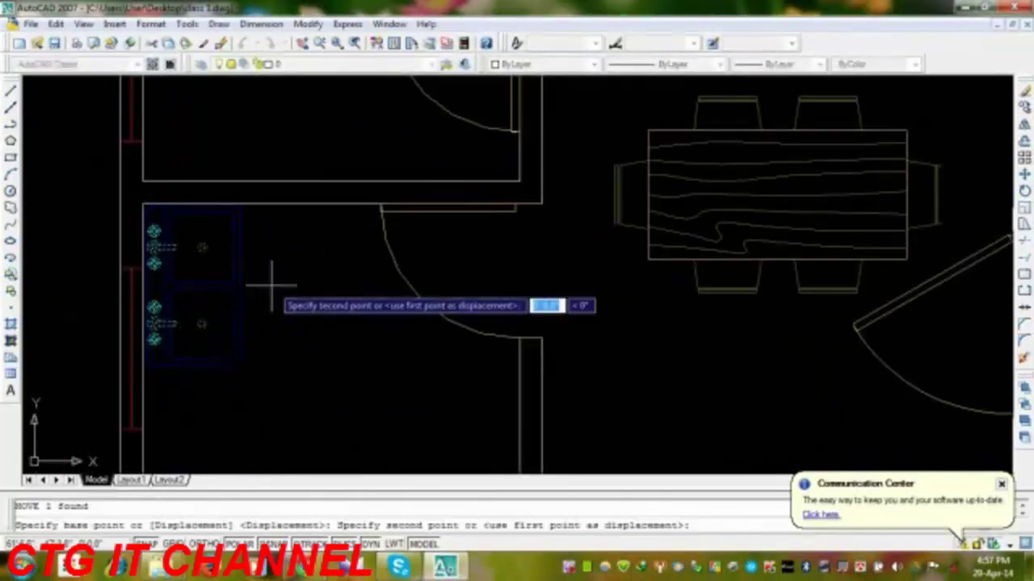
left_click(274, 294)
scroll(275, 347, "down", 3)
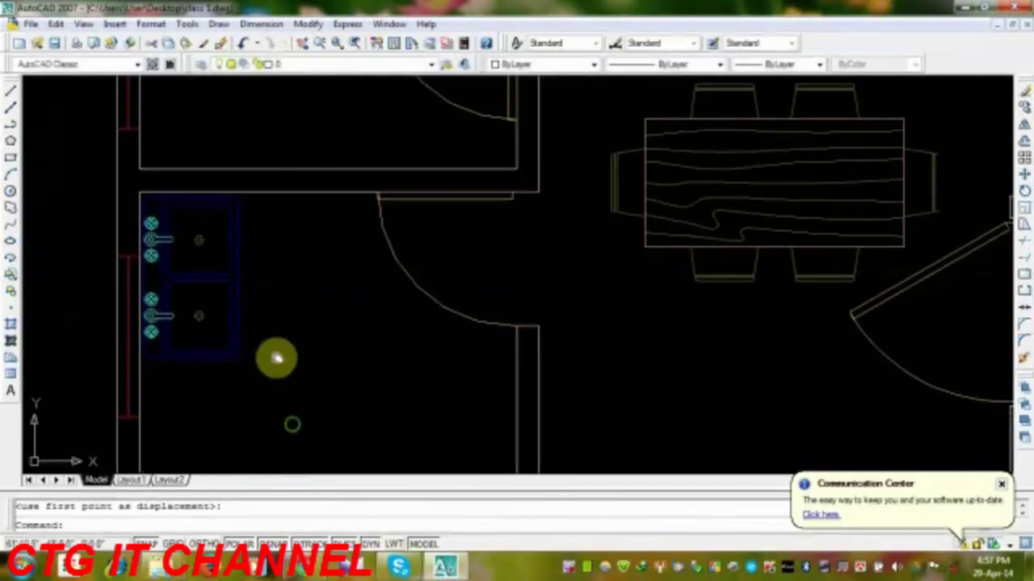
mouse_move(298, 347)
middle_mouse_down()
mouse_move(212, 302)
mouse_move(208, 319)
middle_mouse_up()
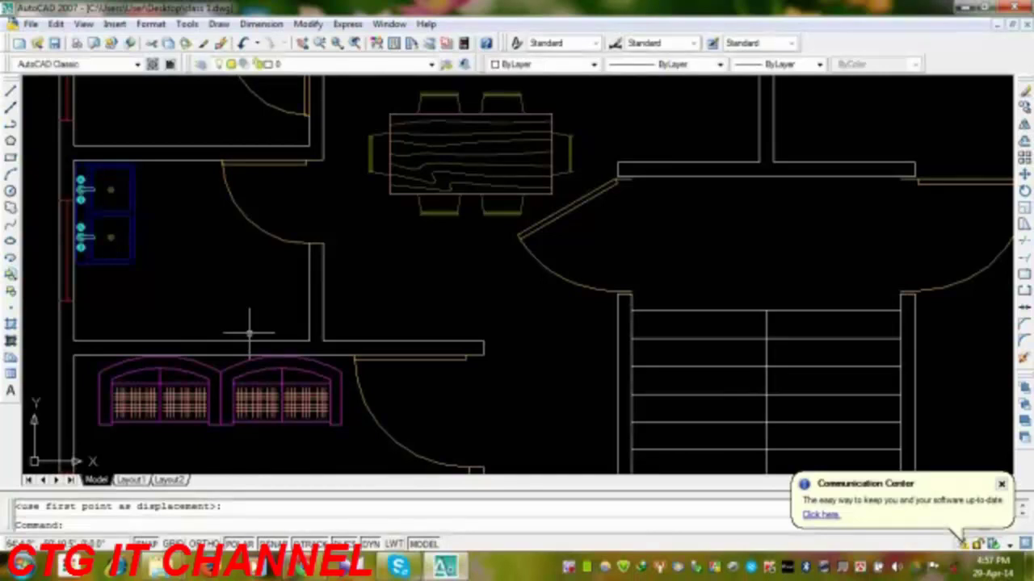
key("Escape")
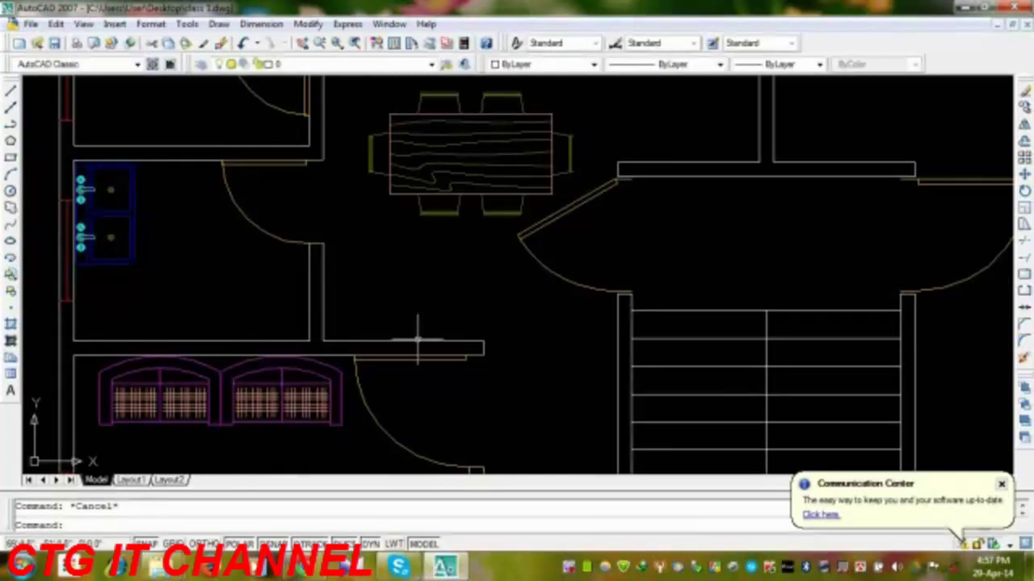
- Rotate the stove outside the floor plan 180 degrees about the middle of its upper edge
left_click(1000, 484)
middle_click_drag(446, 257, 225, 353)
scroll(224, 353, "down", 4)
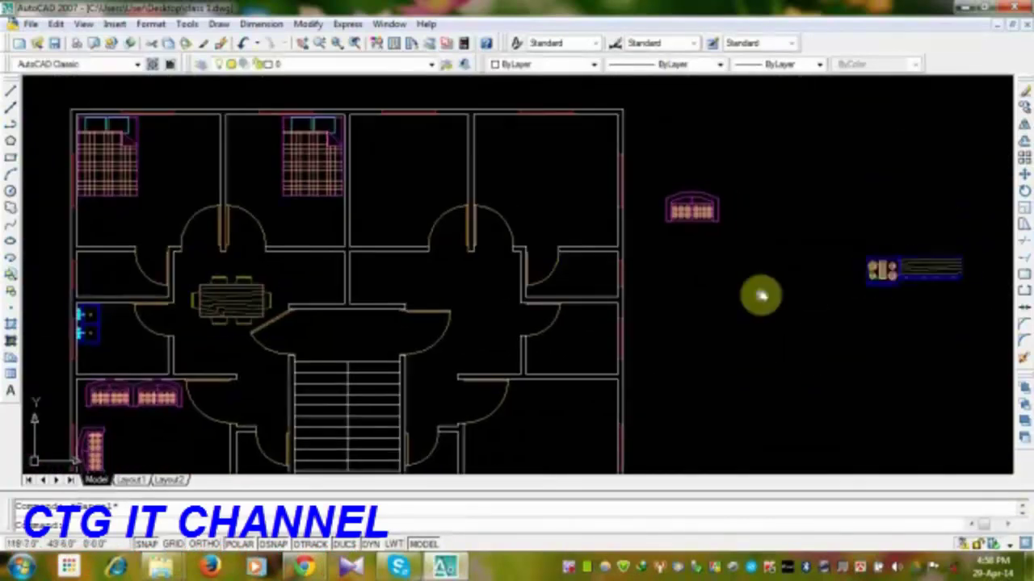
scroll(687, 307, "up", 5)
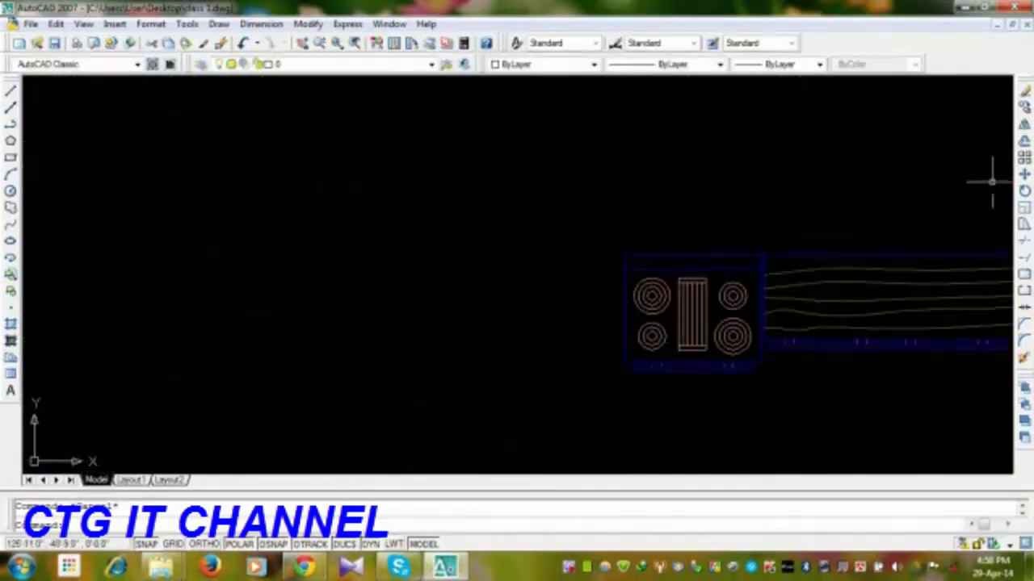
left_click(1024, 190)
left_click(672, 226)
left_click(635, 272)
key("Return")
left_click(692, 256)
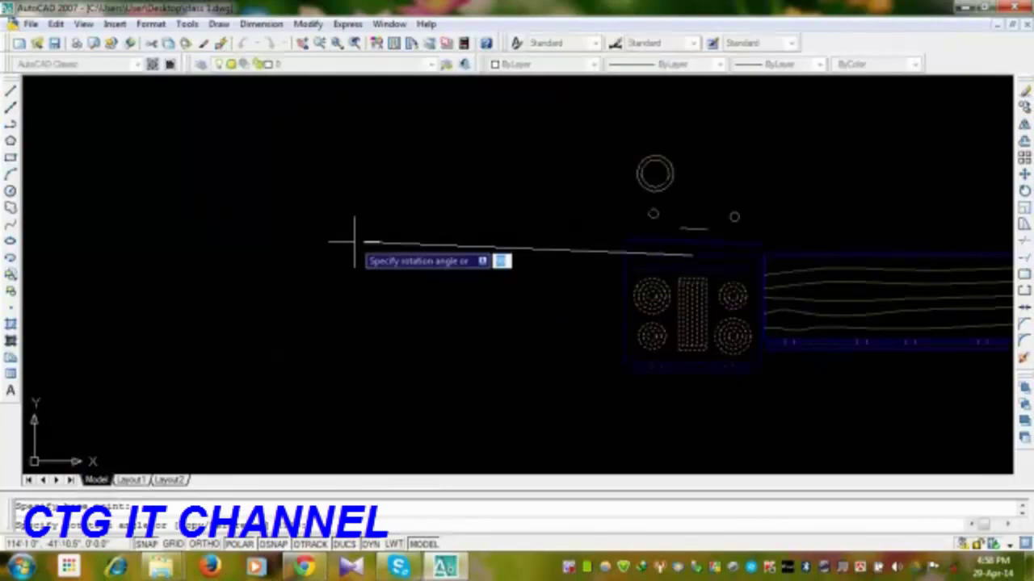
left_click(692, 137)
- Move the stove into the left apartment's kitchen, just below the double sink
left_click(719, 136)
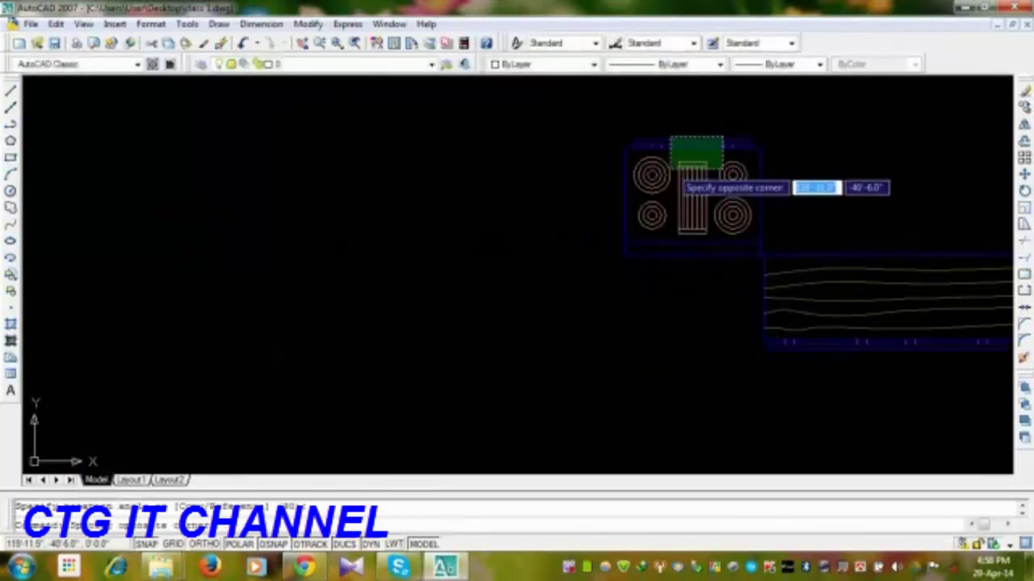
key("Escape")
left_click(1024, 174)
left_click(706, 275)
scroll(712, 279, "down", 5)
scroll(411, 399, "up", 2)
middle_click_drag(130, 315, 681, 312)
scroll(461, 291, "up", 5)
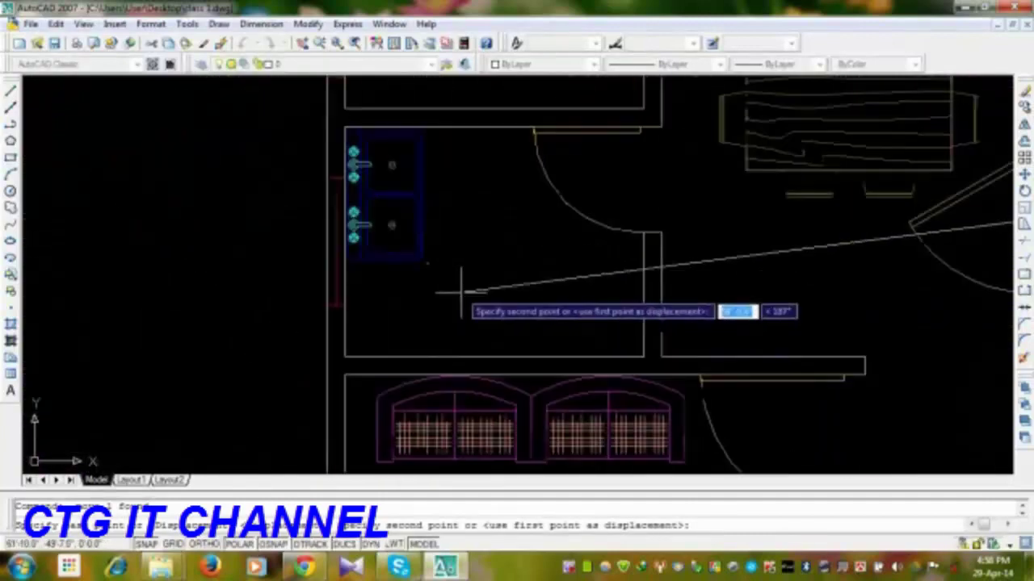
left_click(427, 340)
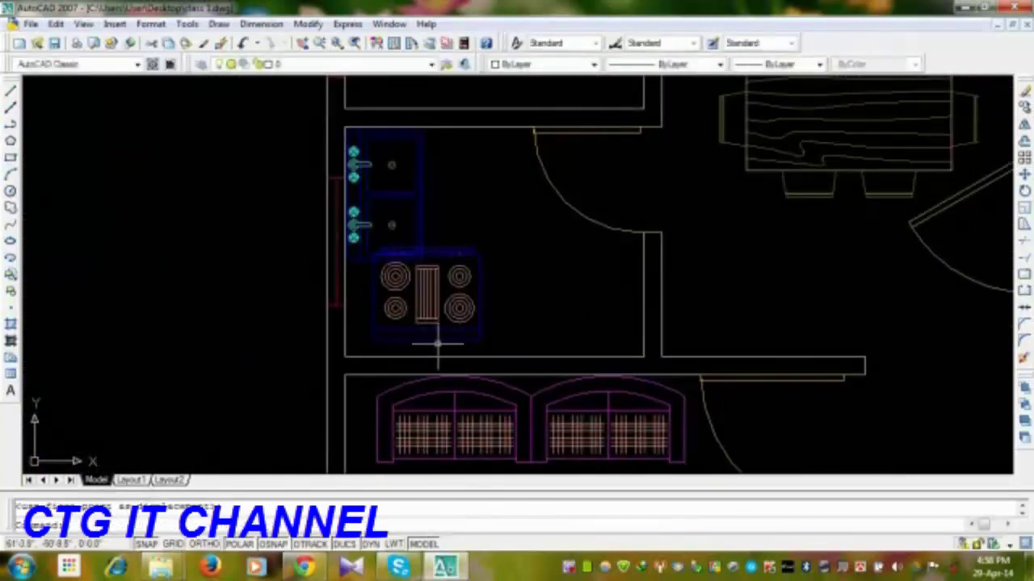
- Rotate the stove 90 degrees clockwise so its back faces the window wall
key("Return")
left_click(436, 279)
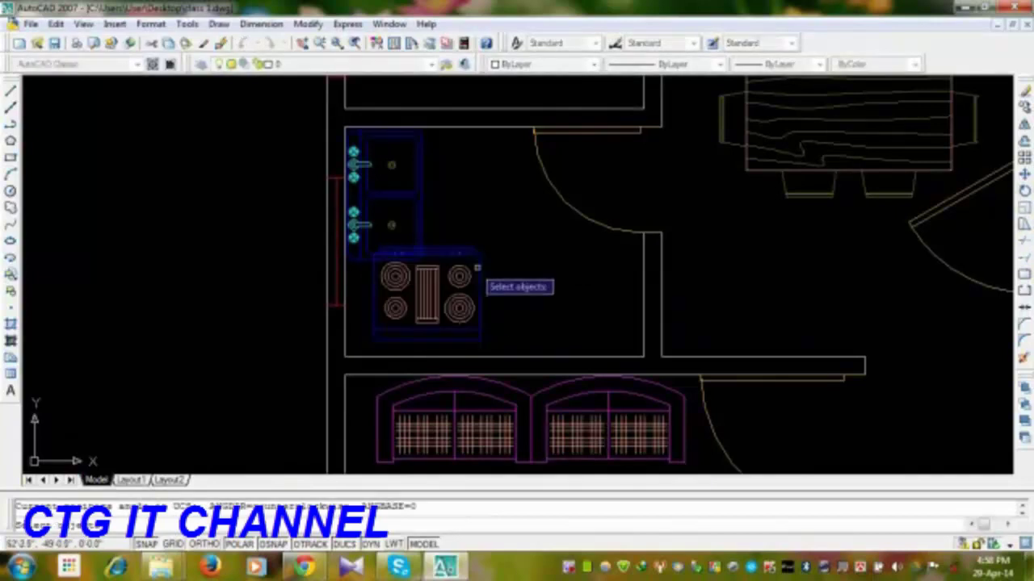
key("Return")
left_click(423, 282)
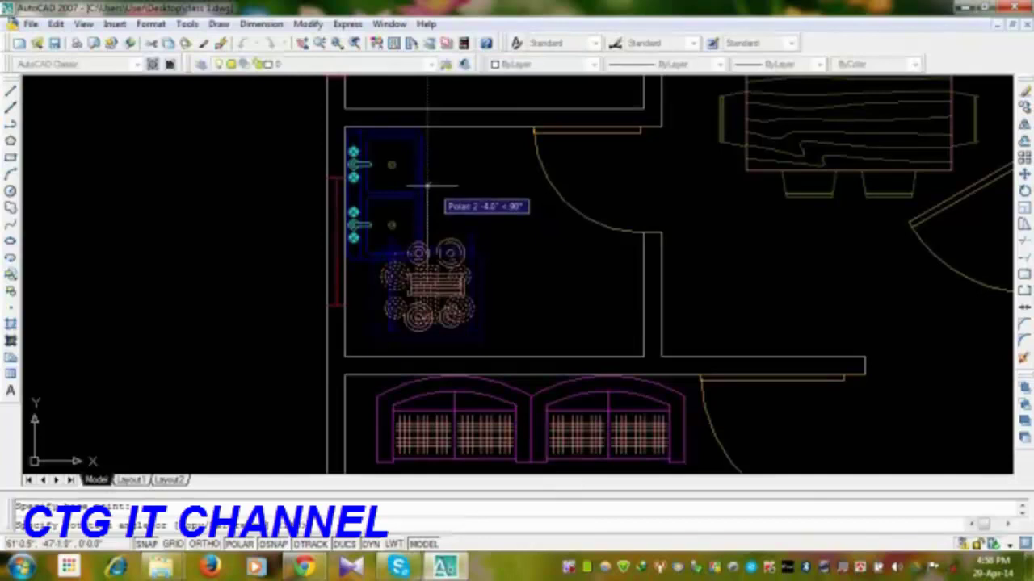
left_click(424, 354)
left_click(478, 298)
left_click(441, 316)
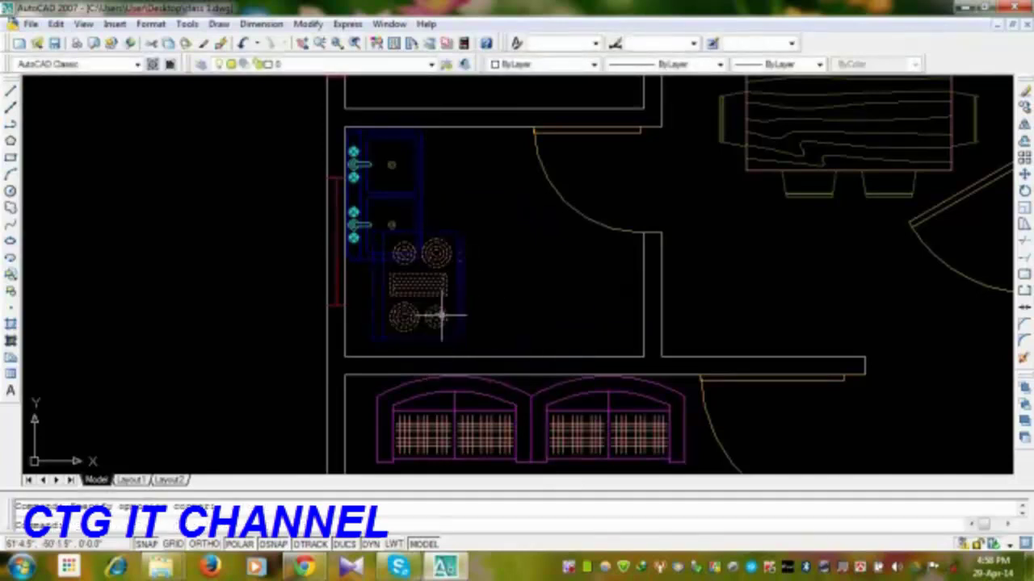
key("m")
key("space")
scroll(369, 323, "up", 5)
left_click(377, 297)
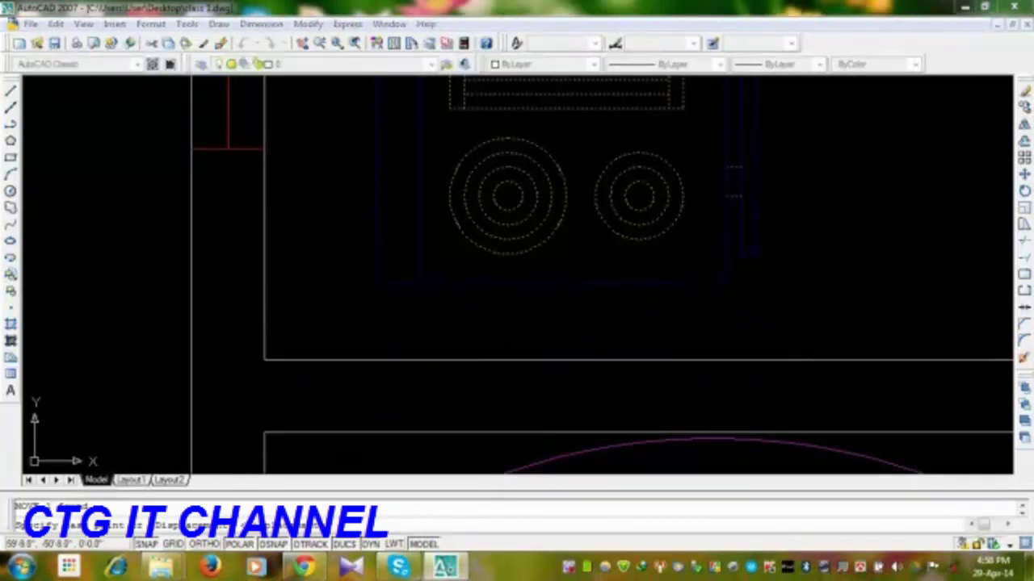
left_click(264, 23)
key("Escape")
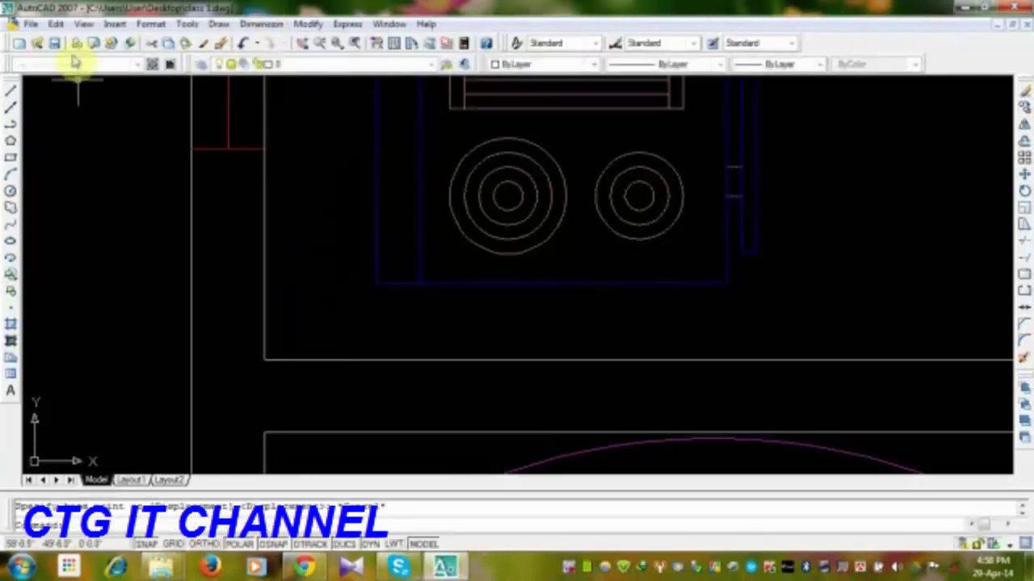
- Regenerate the whole drawing so the curves display smoothly
left_click(82, 24)
left_click(99, 73)
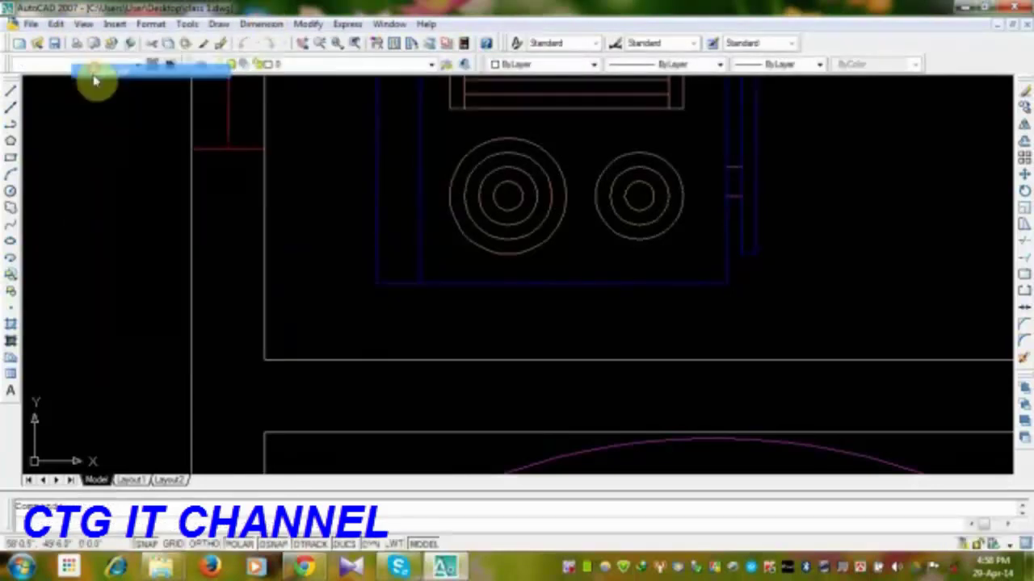
middle_click_drag(522, 312, 515, 339)
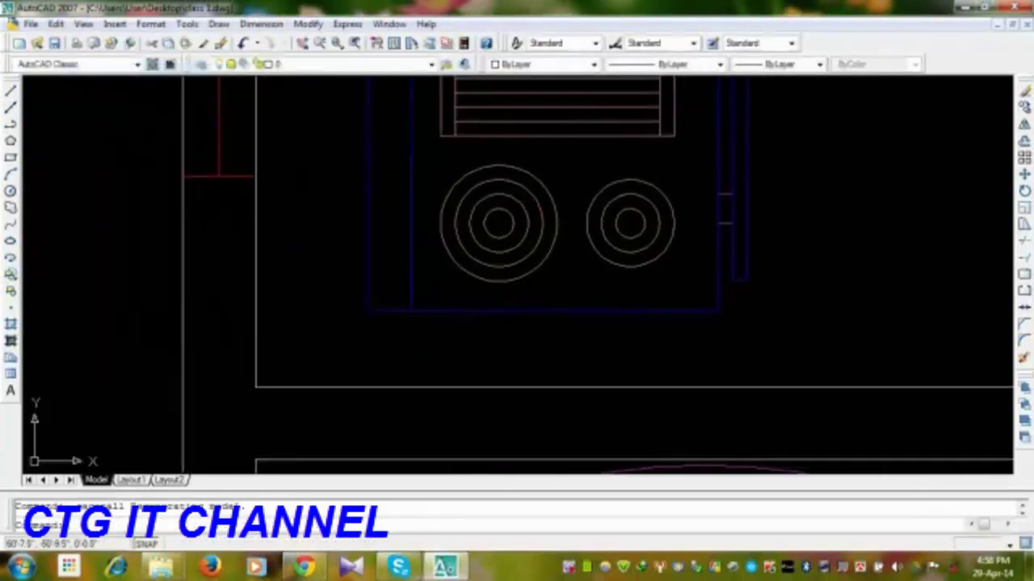
- Move the stove diagonally into the kitchen's lower corner, close to the window wall
left_click(1022, 221)
left_click(461, 309)
key("Return")
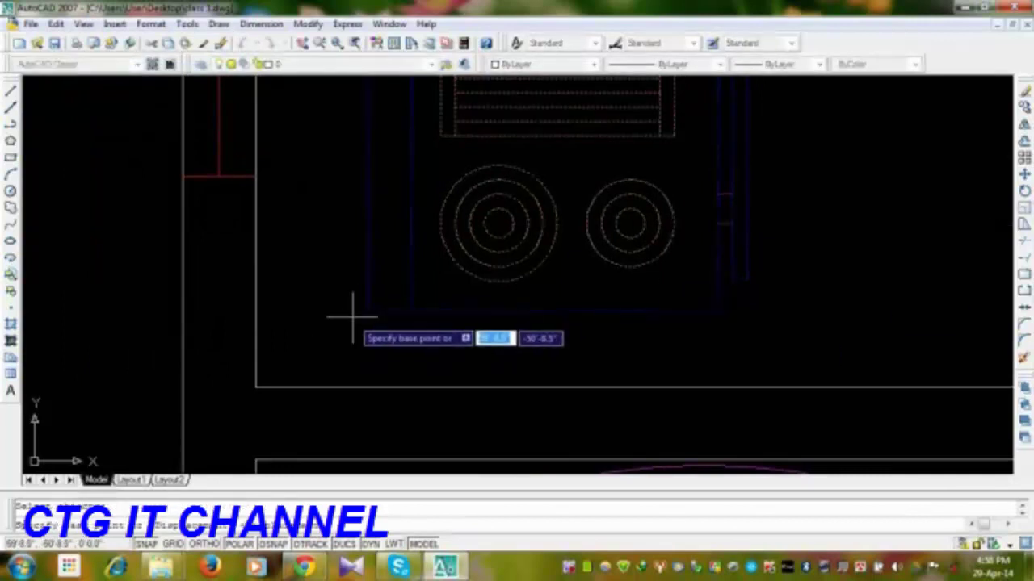
left_click(366, 310)
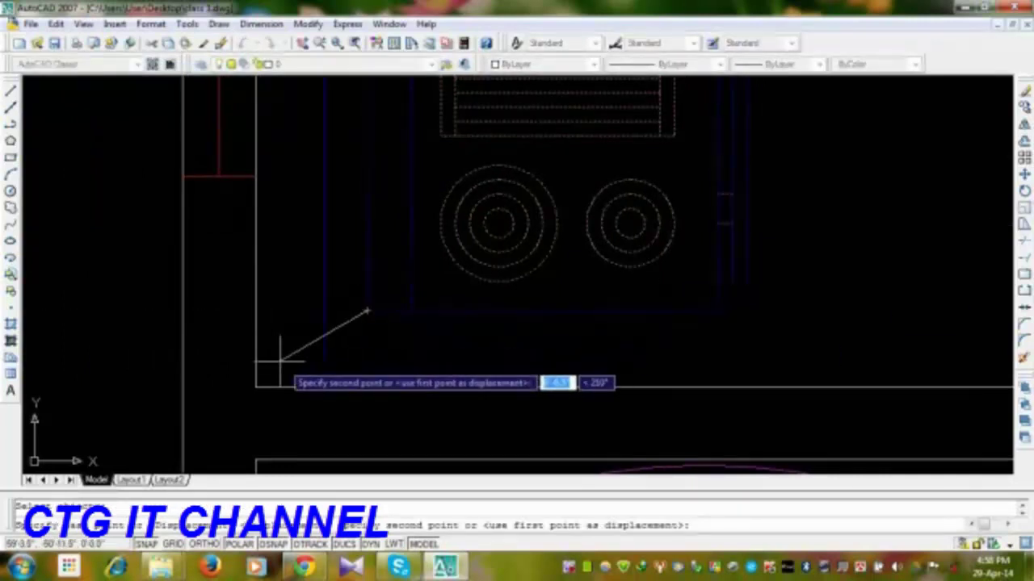
left_click(279, 361)
scroll(402, 330, "down", 4)
middle_click_drag(400, 330, 311, 325)
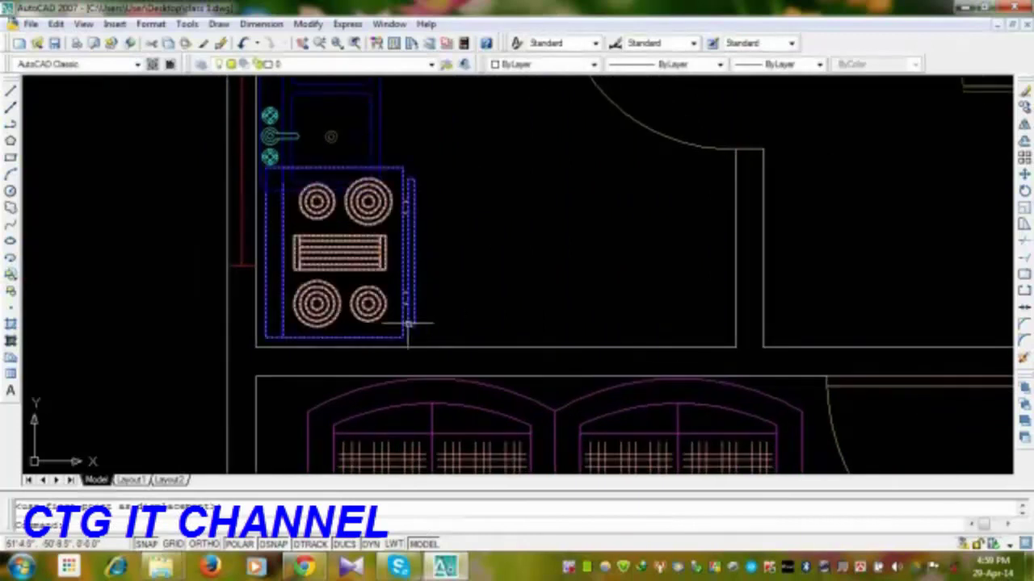
- Scale the stove by a factor of 0.8 about its lower-left corner
left_click(1023, 221)
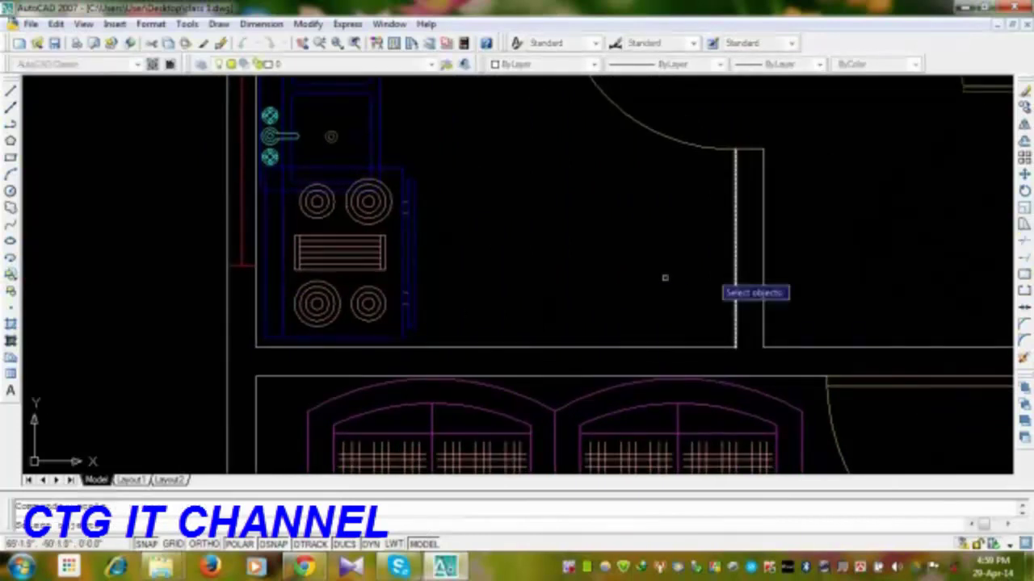
left_click(323, 289)
key("Return")
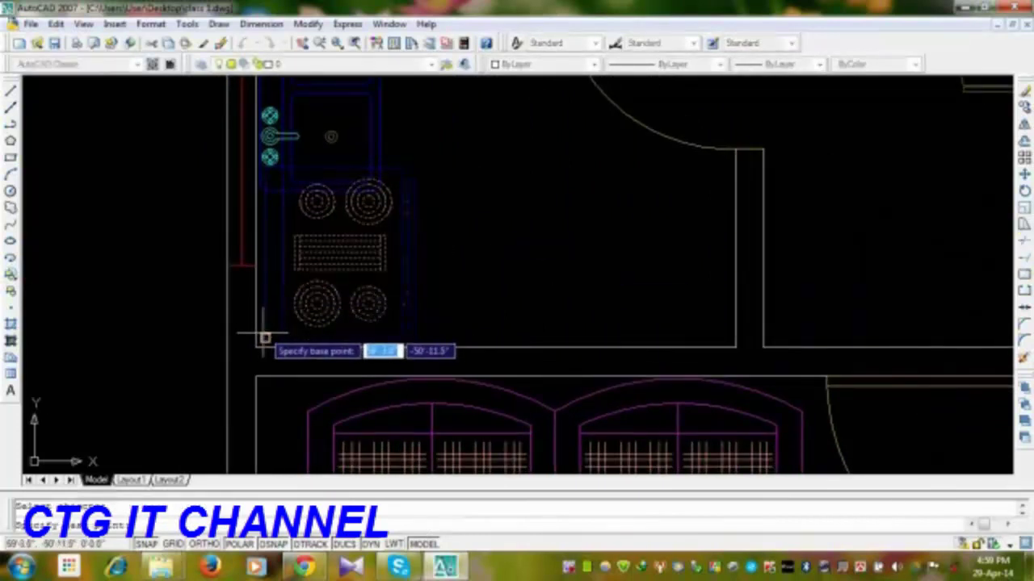
left_click(265, 338)
type("0.8")
key("Return")
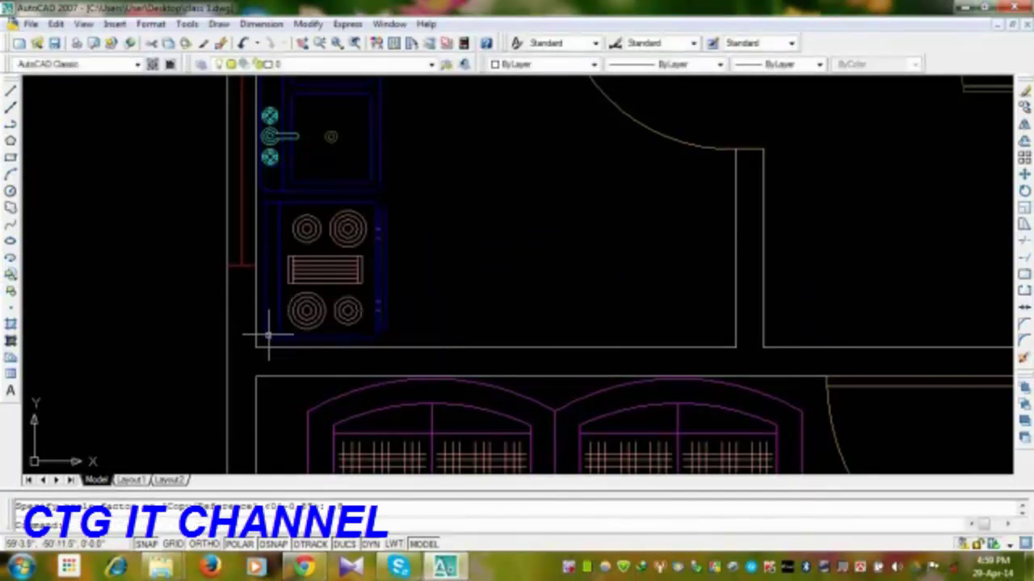
- Nudge the stove slightly left so it sits closer to the window wall
left_click(403, 260)
left_click(337, 287)
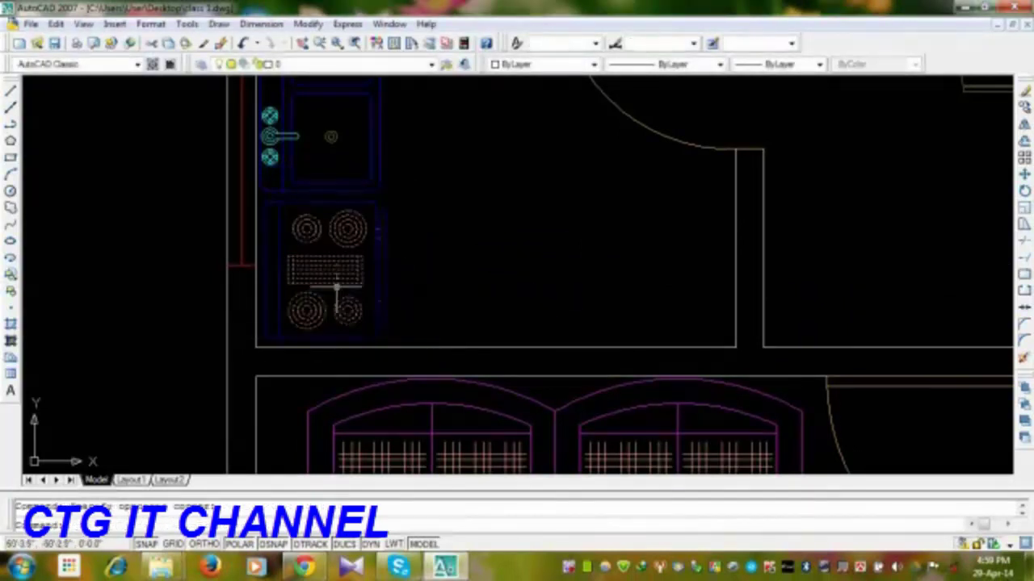
type("m")
key("Return")
scroll(299, 283, "up", 2)
middle_click_drag(443, 260, 316, 302)
left_click(463, 249)
left_click(459, 248)
scroll(316, 302, "down", 2)
middle_click_drag(426, 326, 389, 369)
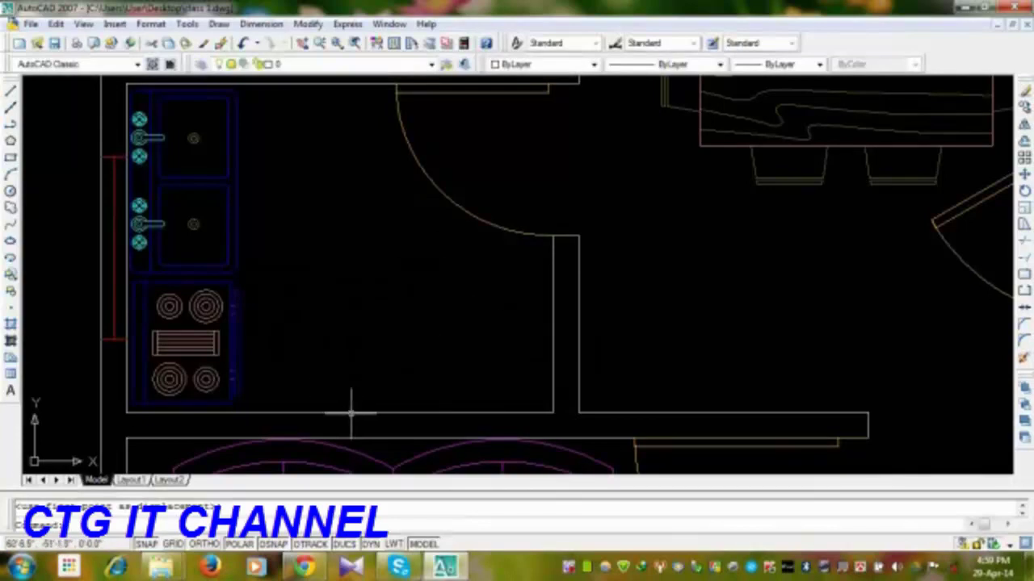
middle_click_drag(257, 385, 270, 378)
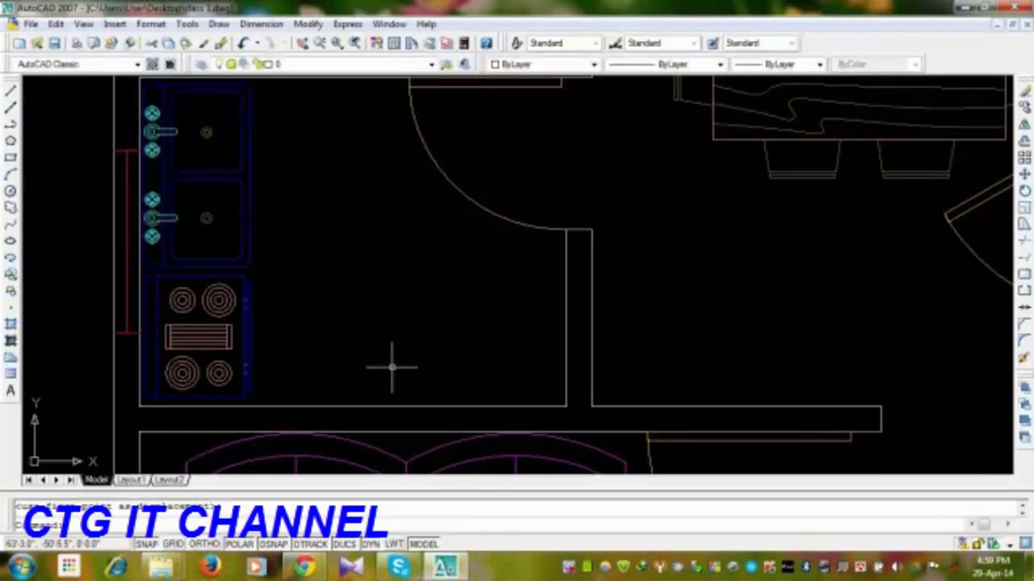
- Rotate the double sink 90 degrees counterclockwise so its taps face the kitchen's lower wall
left_click(1023, 194)
left_click(153, 214)
key("Return")
left_click(261, 189)
left_click(260, 131)
- Move the double sink across the kitchen to the wall opposite the window
key("Return")
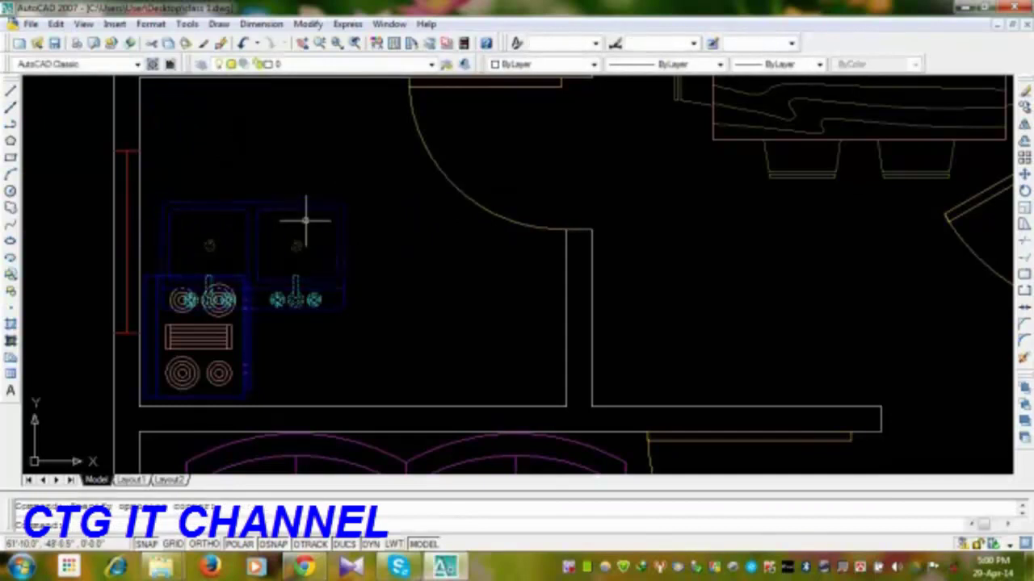
left_click(299, 219)
key("Return")
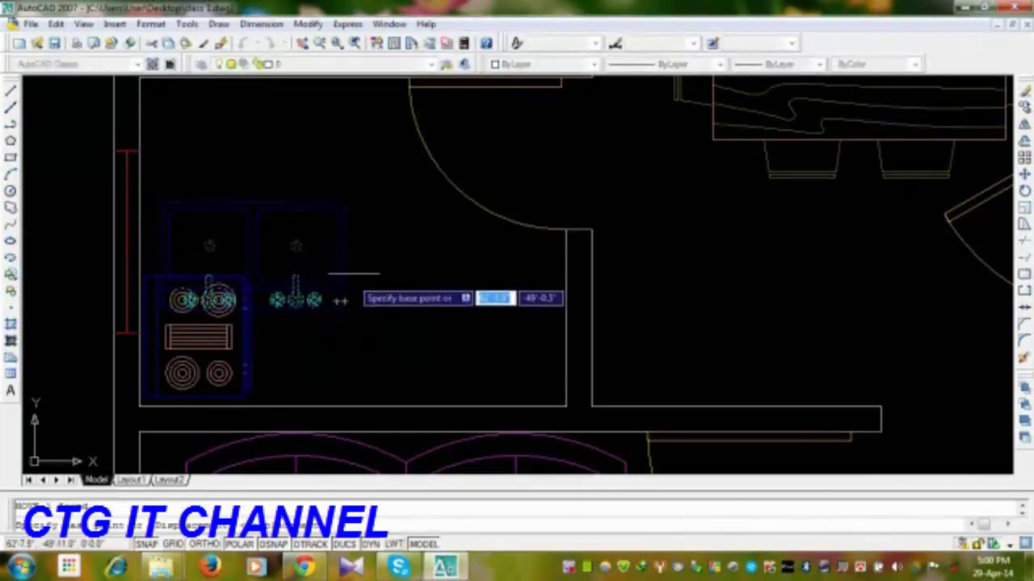
left_click(344, 256)
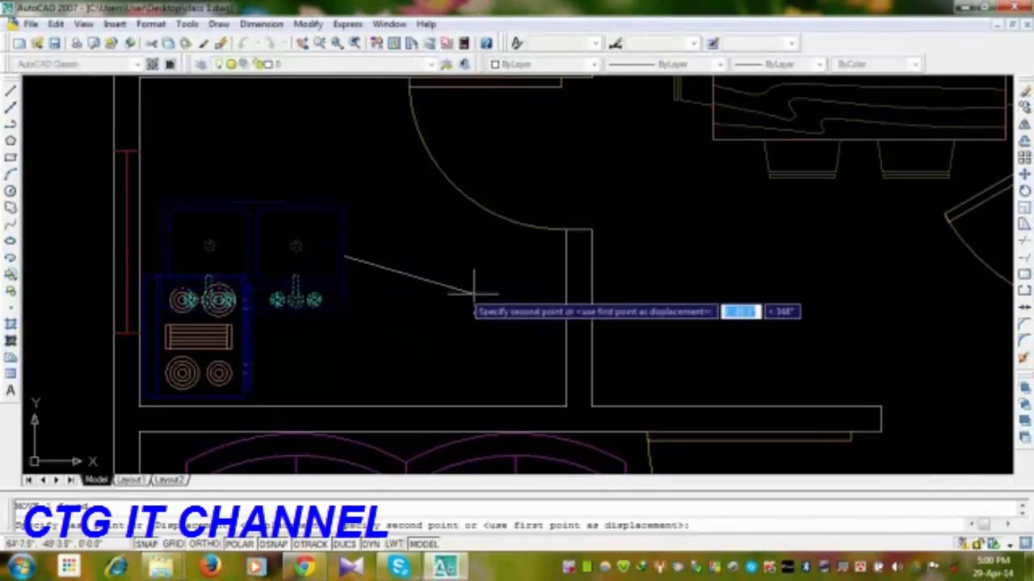
left_click(568, 314)
- Move the double sink straight down to sit near the kitchen's lower wall
key("Return")
left_click(436, 292)
key("Return")
left_click(327, 214)
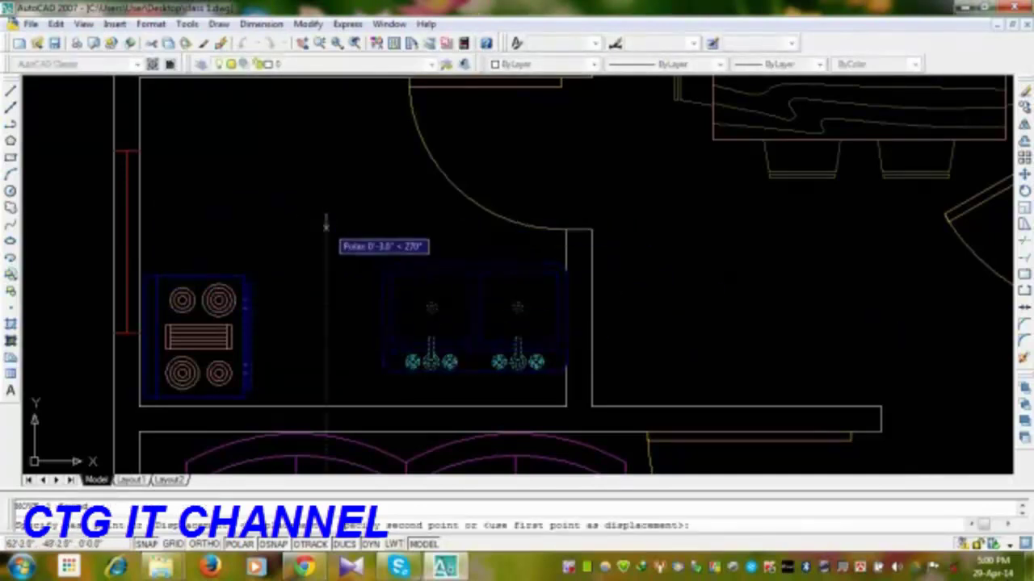
left_click(326, 243)
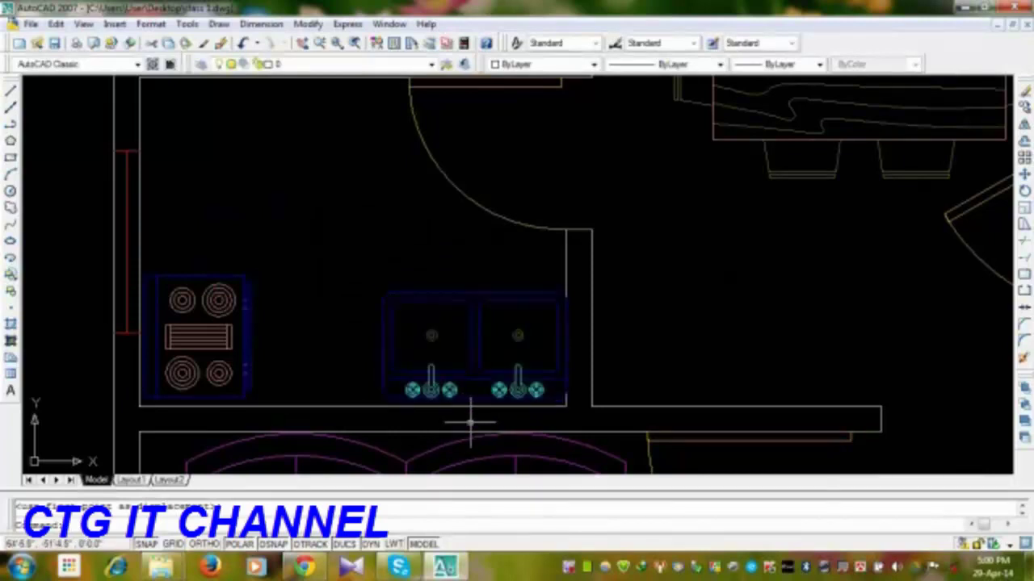
- Rotate the double sink another 90 degrees counterclockwise so its taps face the wall opposite the window
left_click(1026, 192)
left_click(499, 265)
left_click(444, 326)
key("Return")
left_click(470, 319)
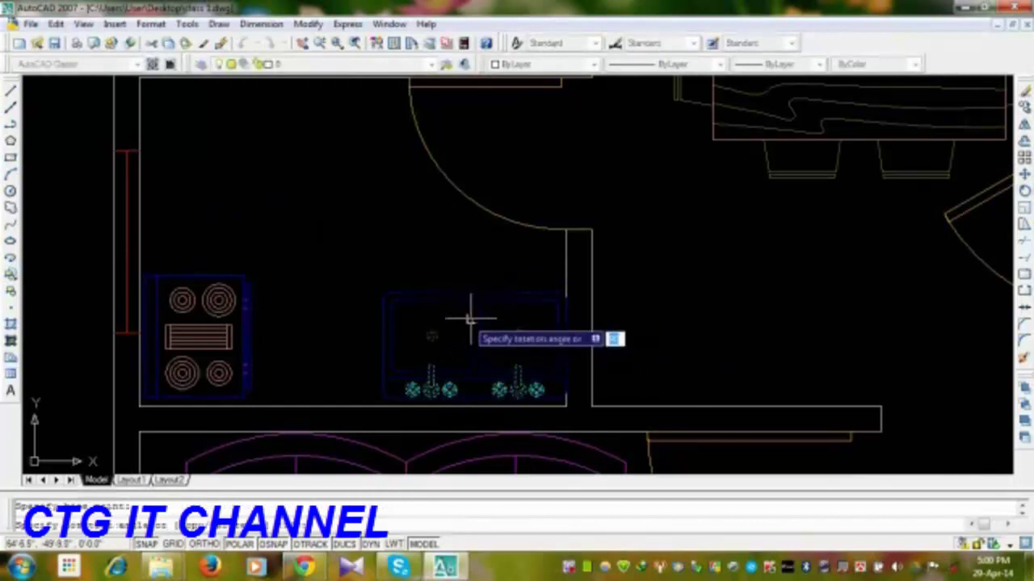
left_click(470, 216)
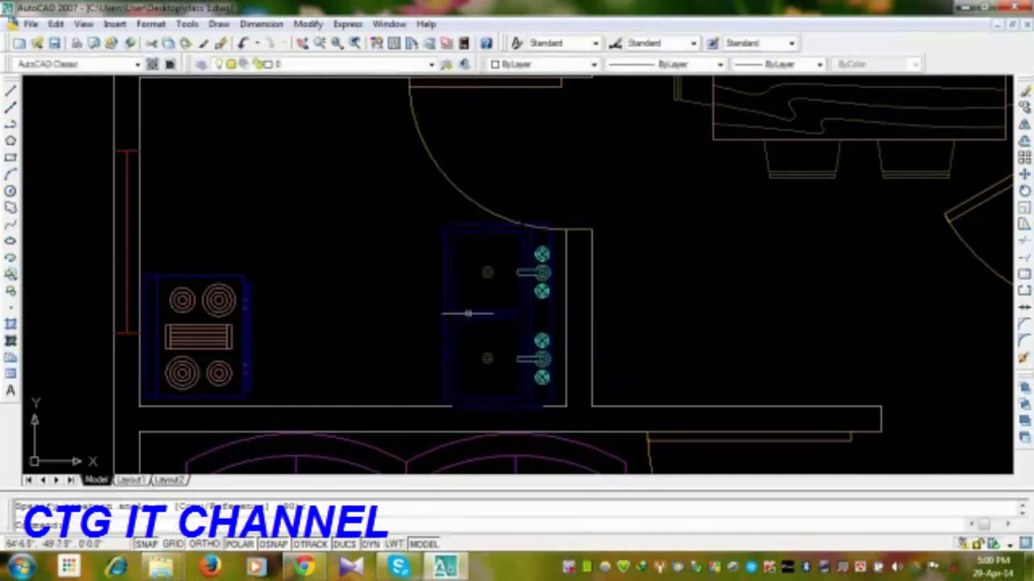
- Scale the double sink by a factor of 0.9 about the middle of its tap-side edge
left_click(1025, 219)
left_click(484, 267)
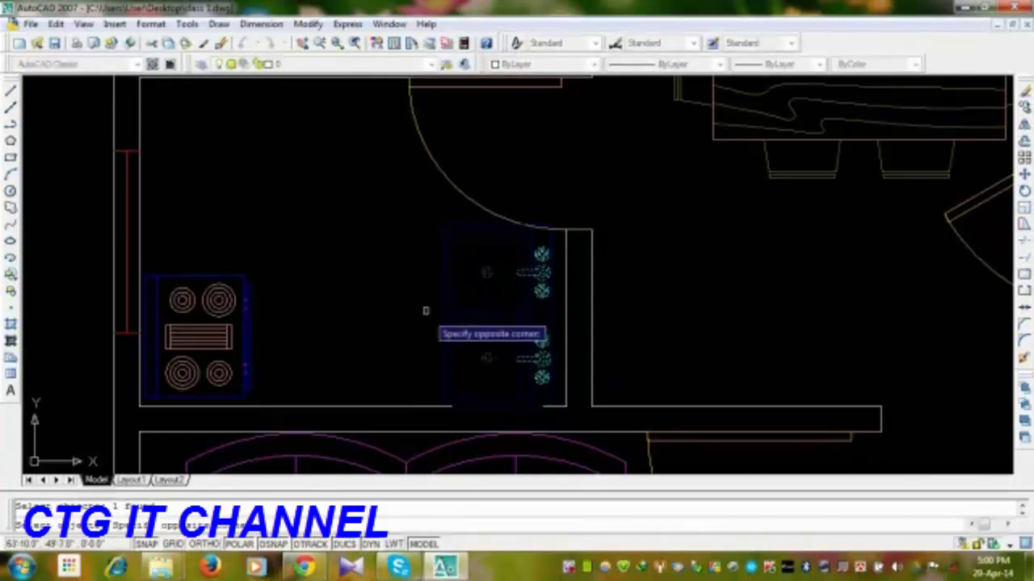
left_click(424, 317)
key("Return")
left_click(549, 317)
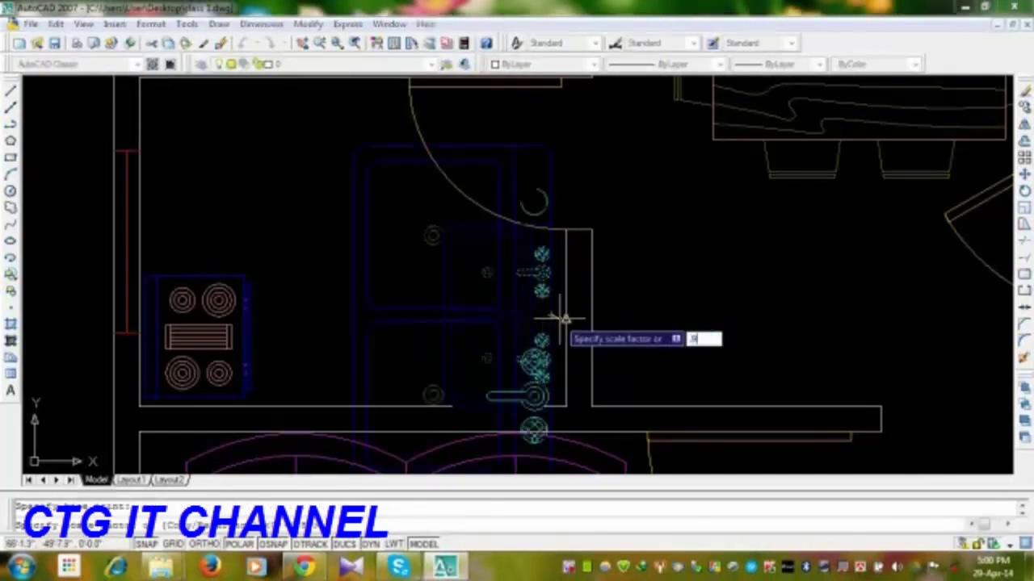
left_click(559, 319)
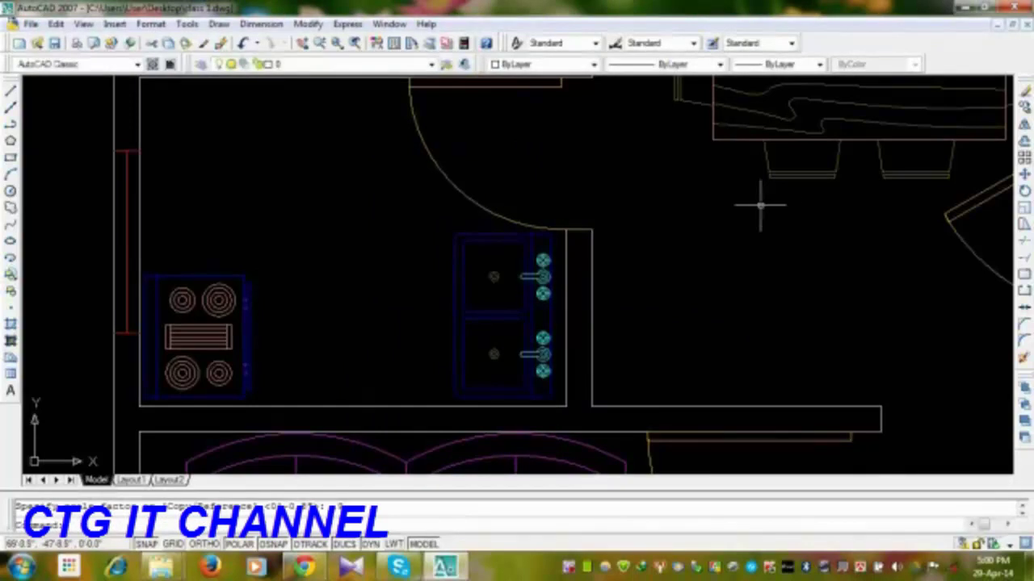
- Move the double sink horizontally so its tap side sits close to the kitchen wall opposite the window
left_click(483, 324)
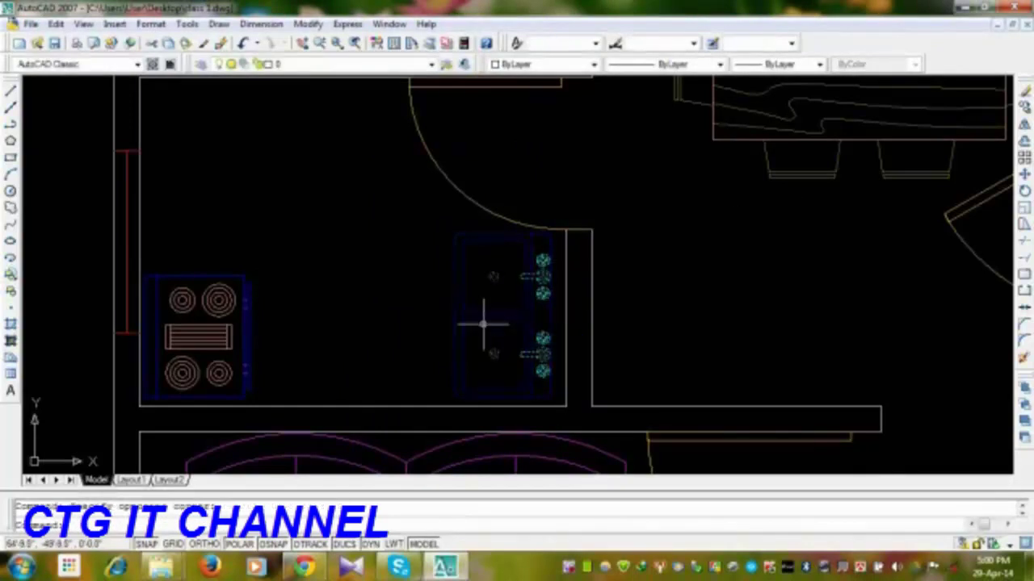
type("m")
key("Return")
scroll(547, 288, "up", 5)
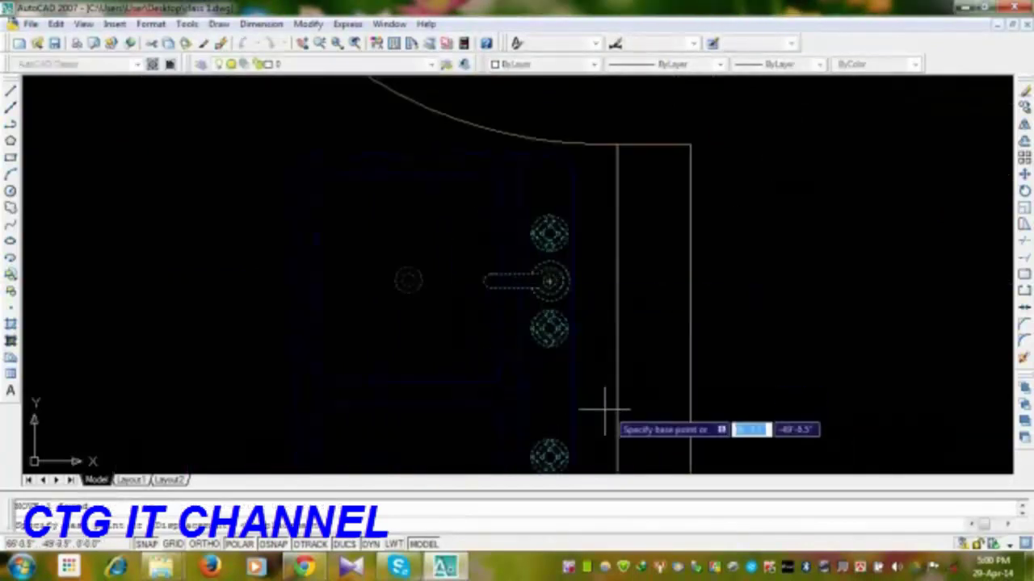
middle_click_drag(496, 284, 392, 81)
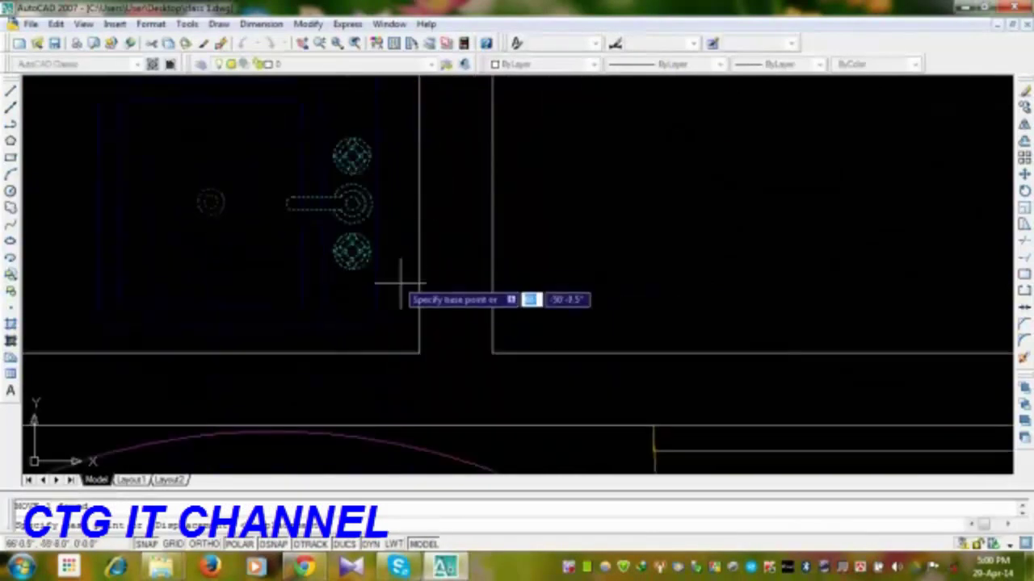
left_click(627, 211)
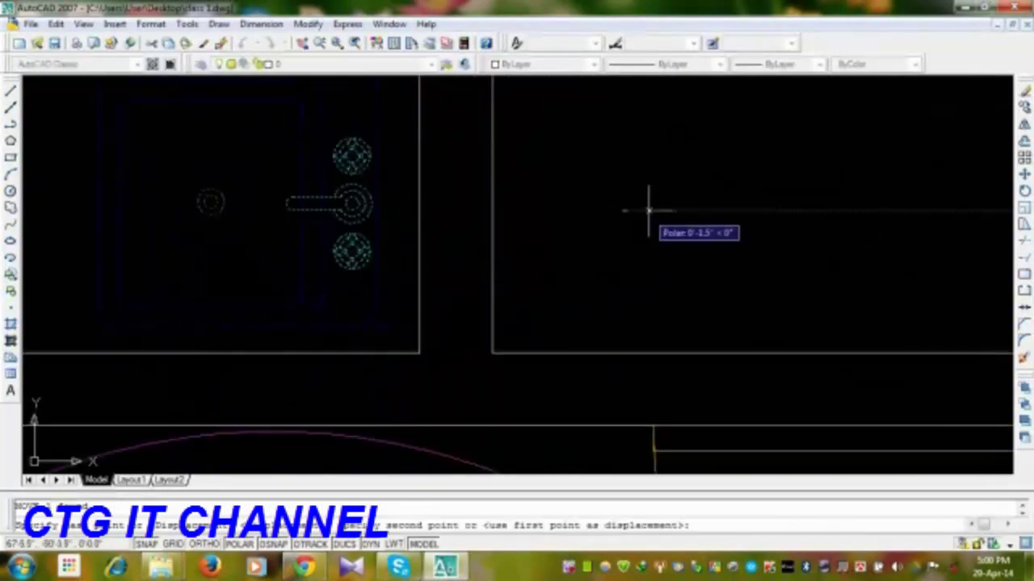
left_click(656, 210)
- Move the double sink straight down until it meets the kitchen's lower wall
left_click(323, 279)
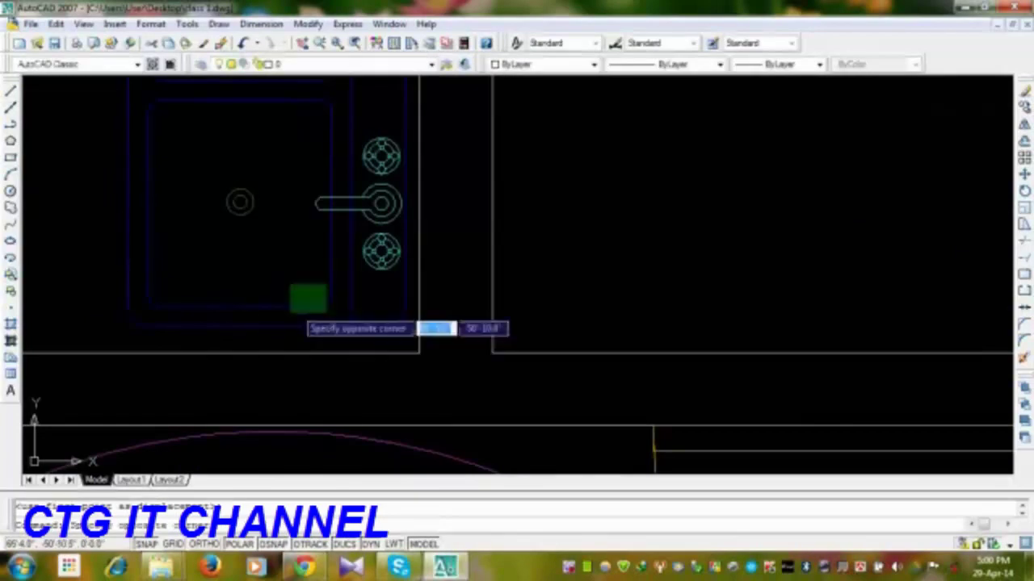
left_click(294, 309)
key("Return")
left_click(783, 168)
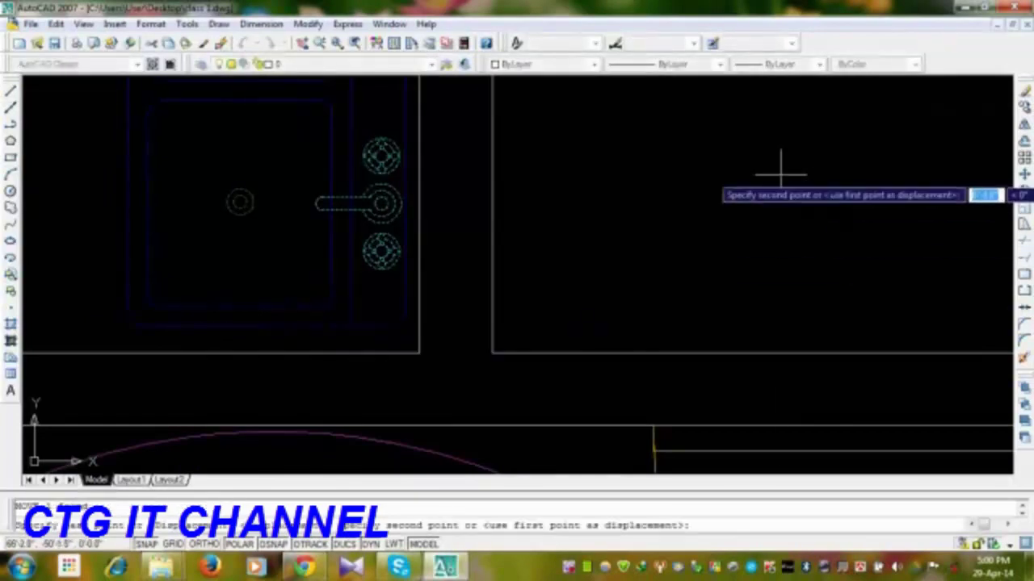
left_click(785, 190)
- Rotate the wood-grained kitchen cabinet outside the plan 90 degrees counterclockwise so it stands vertically
scroll(787, 196, "down", 2)
mouse_move(791, 201)
middle_mouse_down()
mouse_move(703, 244)
mouse_move(554, 357)
middle_mouse_up()
middle_click_drag(516, 275, 164, 242)
scroll(530, 307, "down", 3)
middle_click_drag(778, 284, 611, 299)
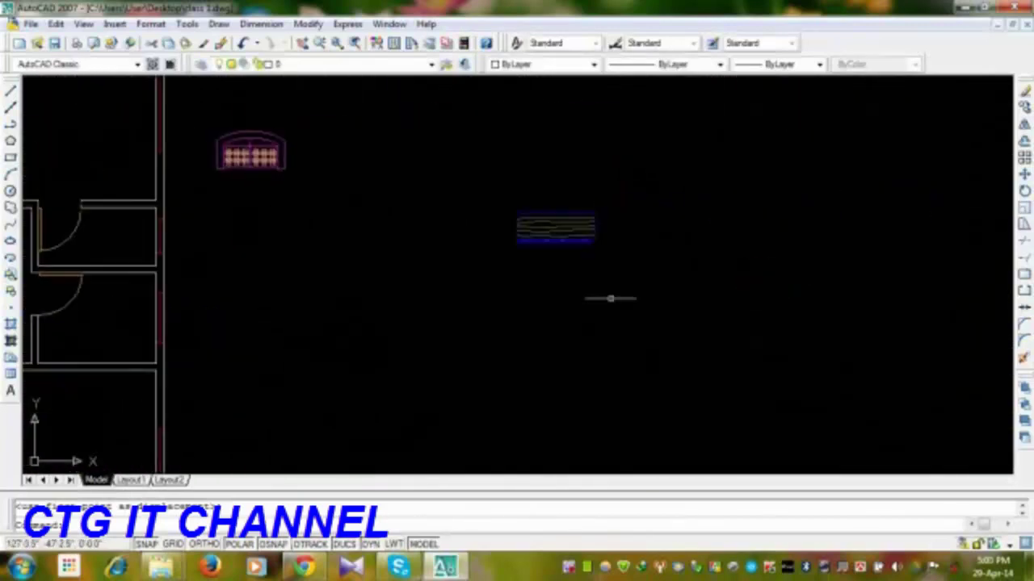
left_click(1024, 190)
left_click(627, 185)
left_click(461, 293)
key("Return")
left_click(554, 282)
left_click(557, 170)
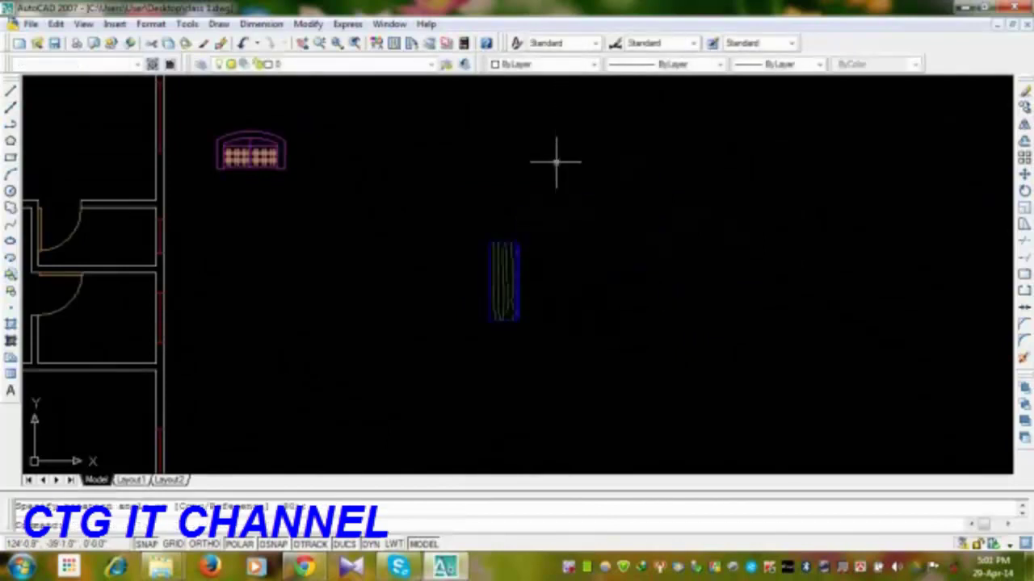
- Move the cabinet by its lower-left corner onto the upper-left corner of the stove in the kitchen
left_click(1024, 173)
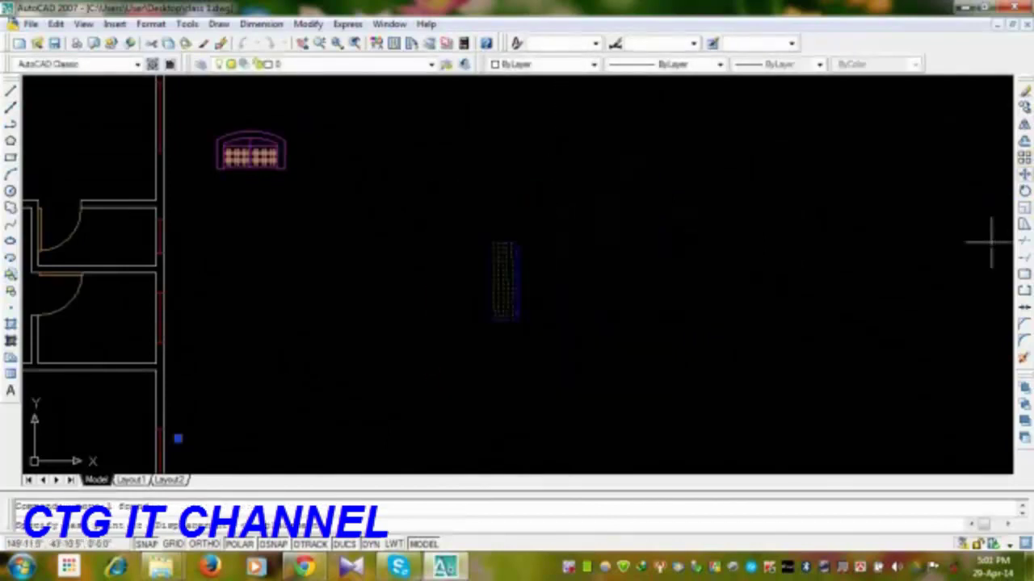
left_click(490, 321)
scroll(923, 245, "up", 3)
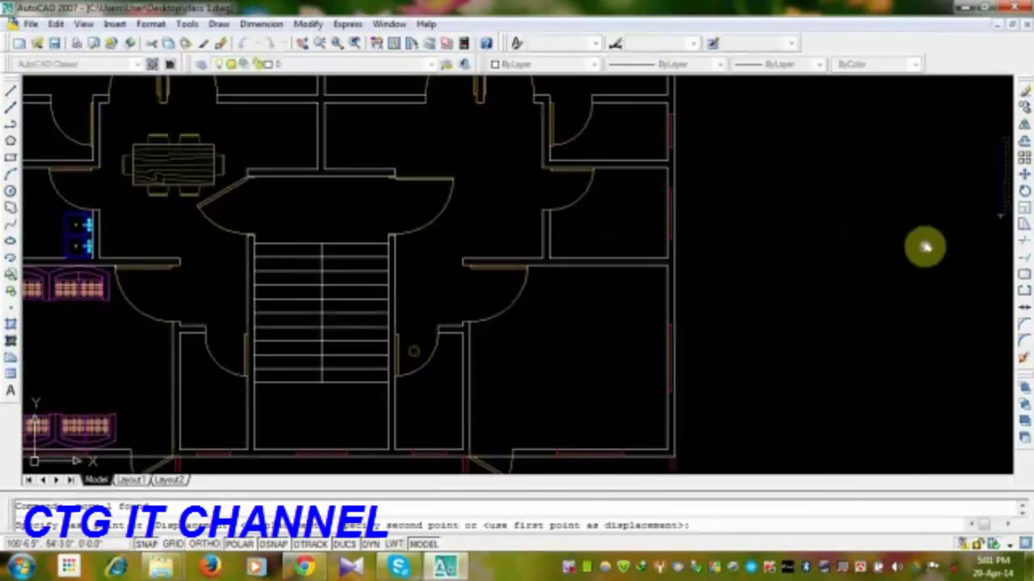
scroll(656, 271, "up", 4)
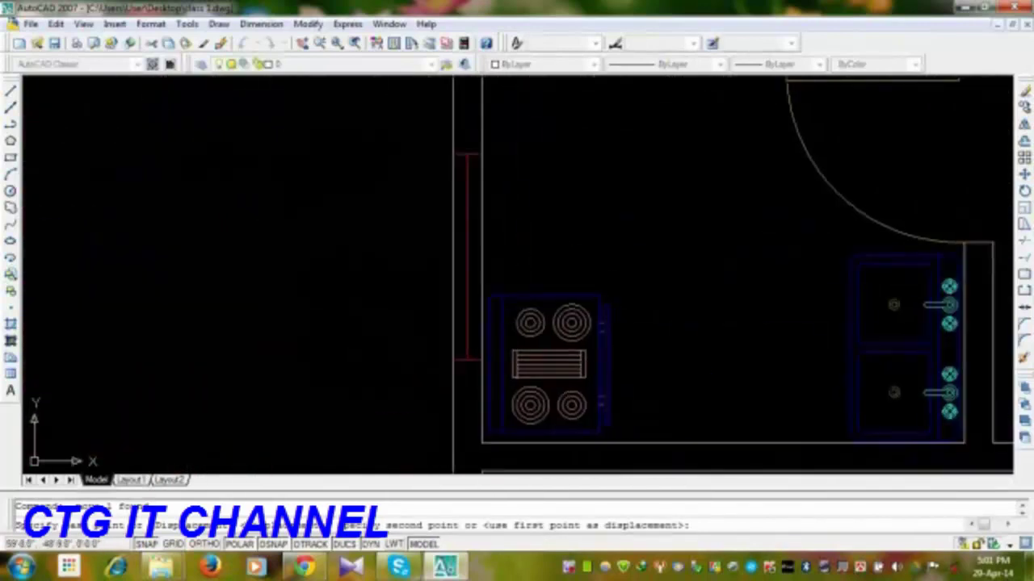
left_click(488, 296)
mouse_move(704, 243)
middle_mouse_down()
mouse_move(686, 393)
mouse_move(646, 328)
mouse_move(630, 351)
middle_mouse_up()
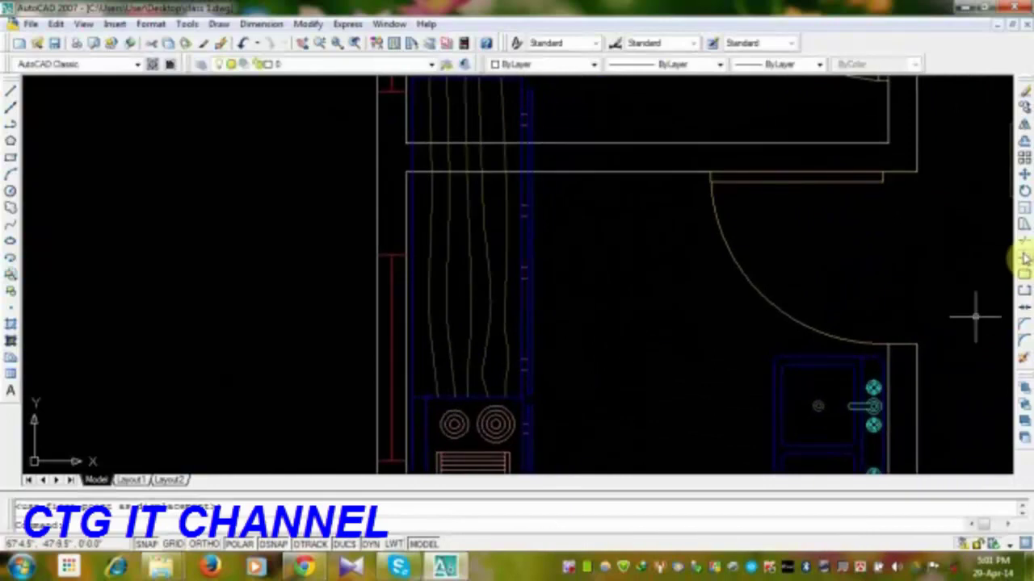
mouse_move(748, 299)
middle_mouse_down()
mouse_move(690, 332)
mouse_move(703, 318)
middle_mouse_up()
left_click(509, 228)
key("Escape")
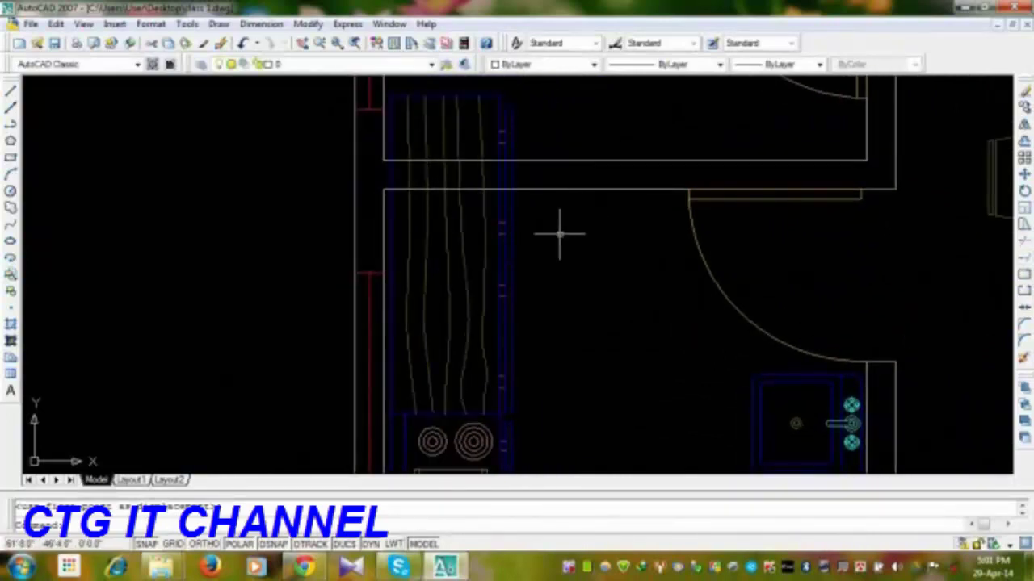
- Scale the cabinet by a factor of 0.8 about its lower-left corner at the stove
left_click(500, 135)
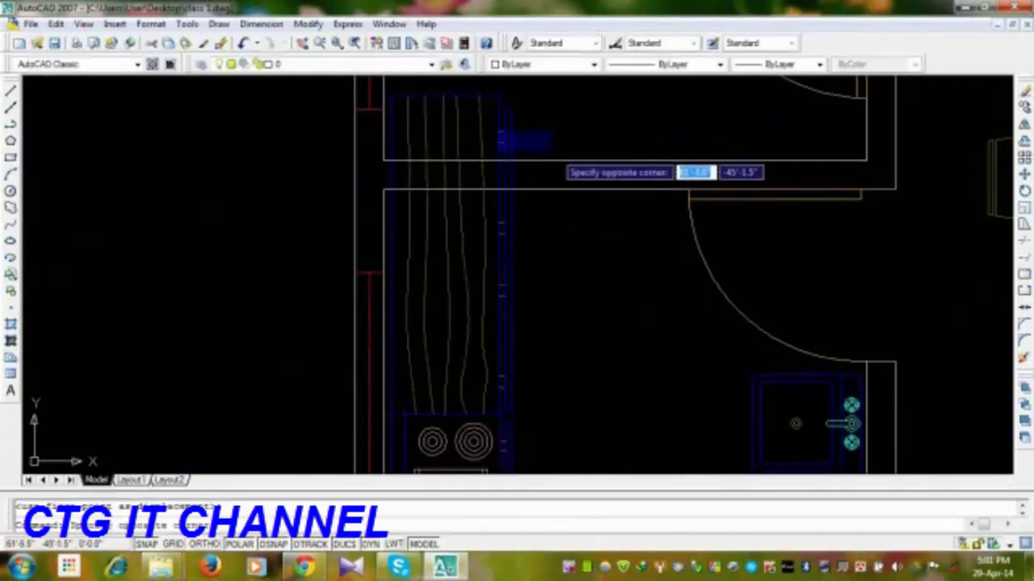
left_click(442, 119)
left_click(1023, 209)
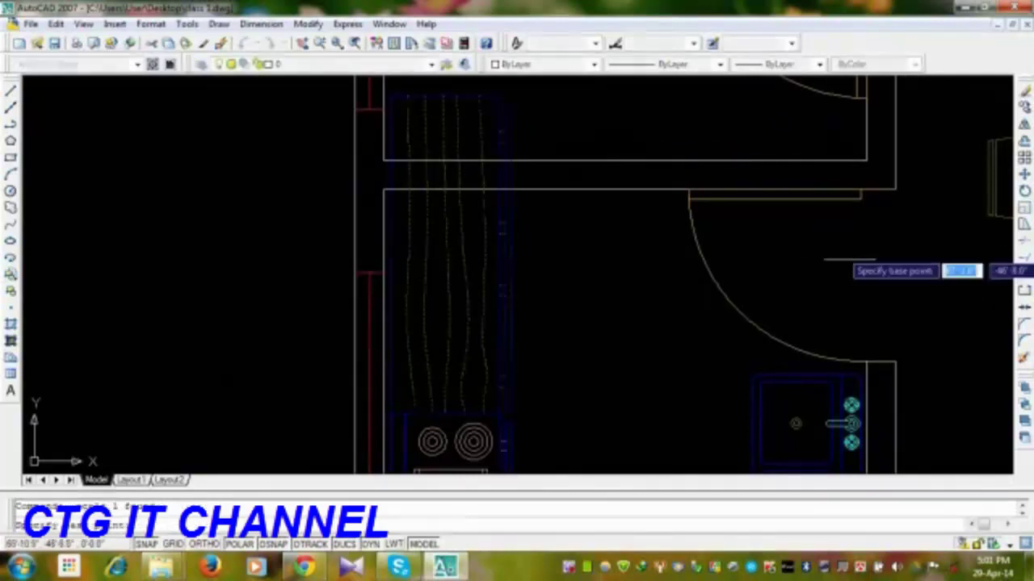
left_click(390, 414)
type("3")
key("Return")
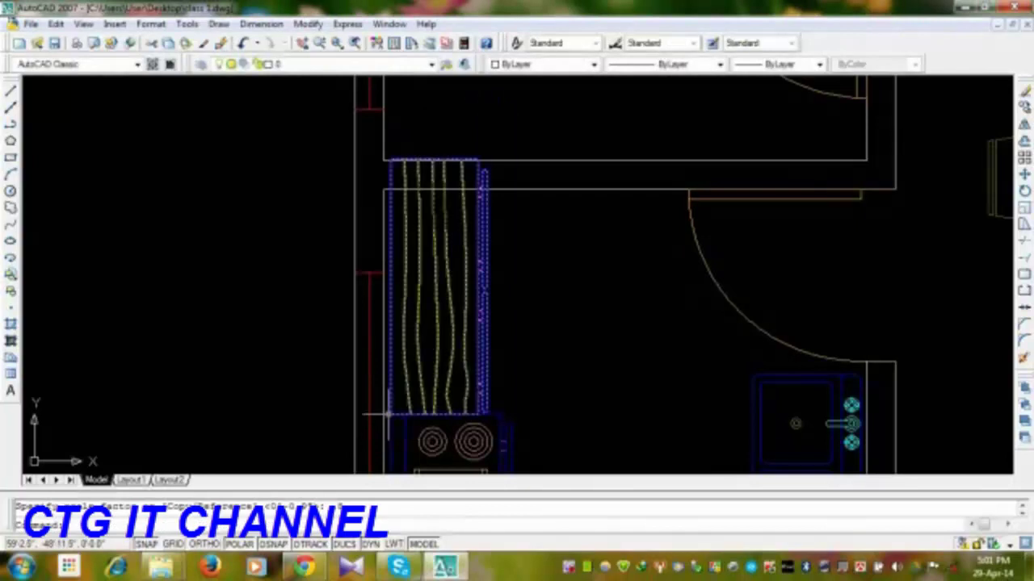
- Scale the cabinet again by a factor of 0.9 about the same lower-left corner to fit the kitchen's length
key("Return")
left_click(445, 337)
key("Return")
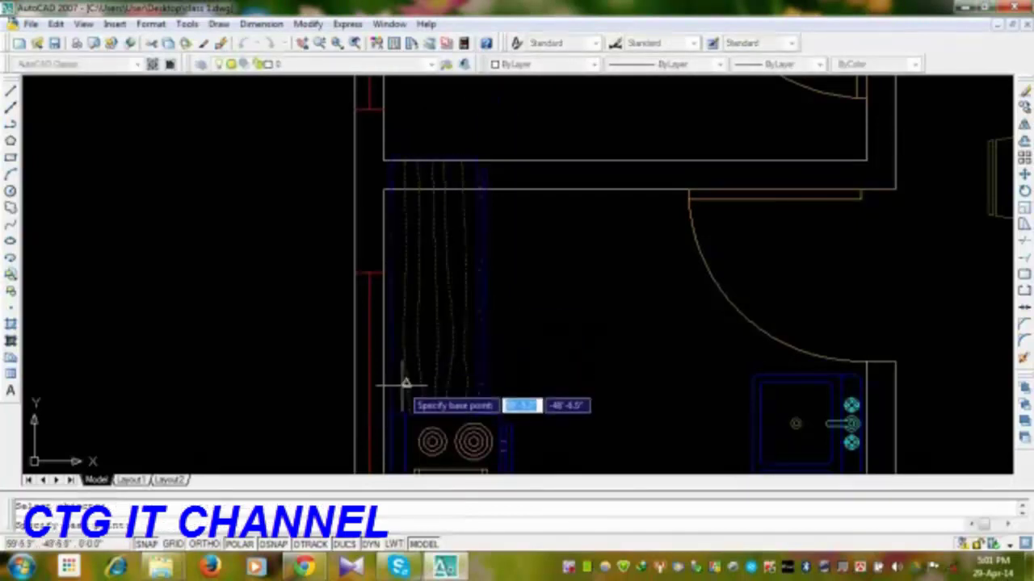
left_click(384, 415)
type("1.2")
key("Return")
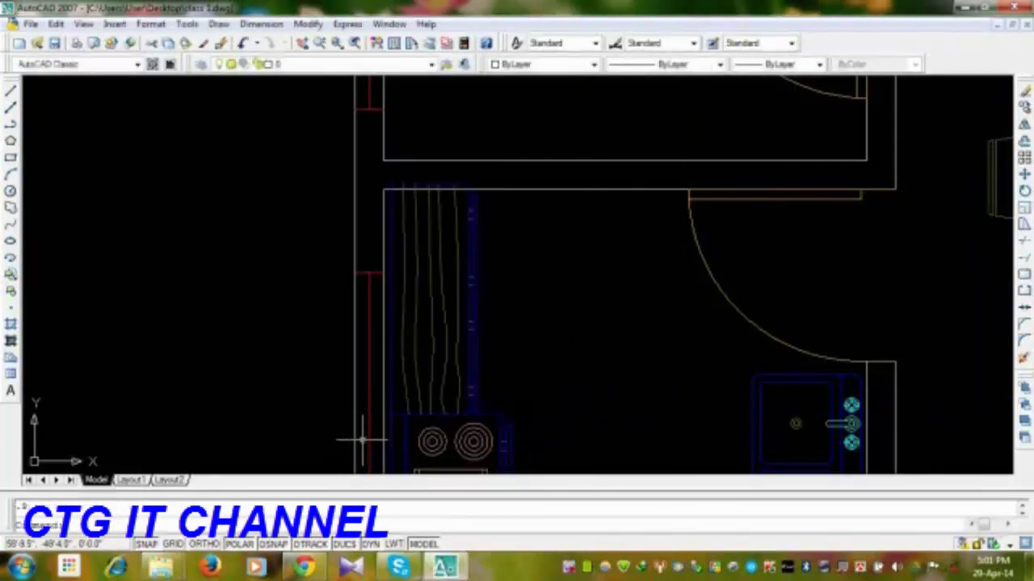
- Move the stove and the cabinet together straight down so the stove sits against the kitchen's lower wall
mouse_move(439, 406)
middle_mouse_down()
mouse_move(427, 189)
mouse_move(420, 257)
middle_mouse_up()
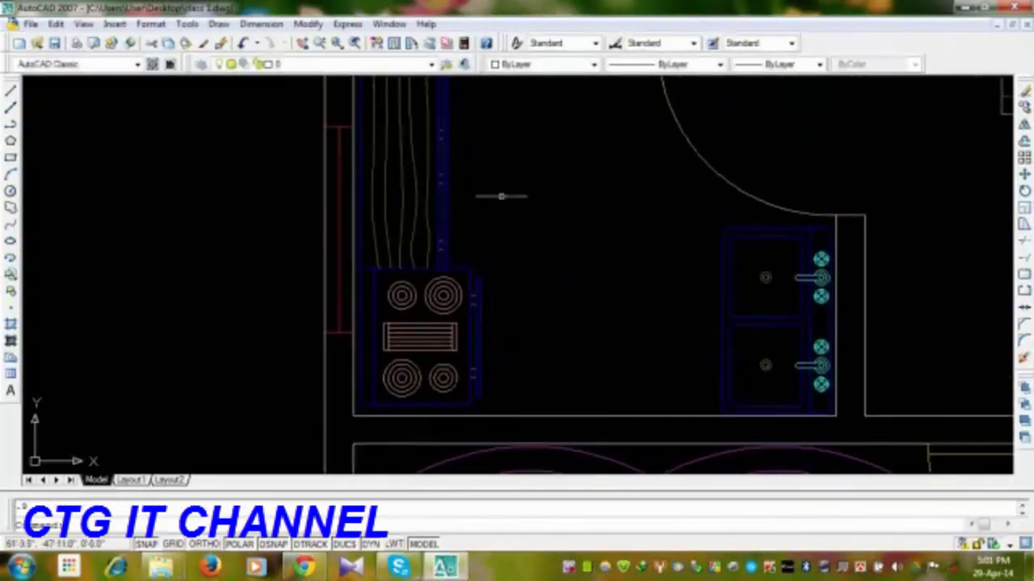
left_click(406, 299)
type("m")
right_click(477, 329)
scroll(517, 315, "up", 3)
left_click(509, 263)
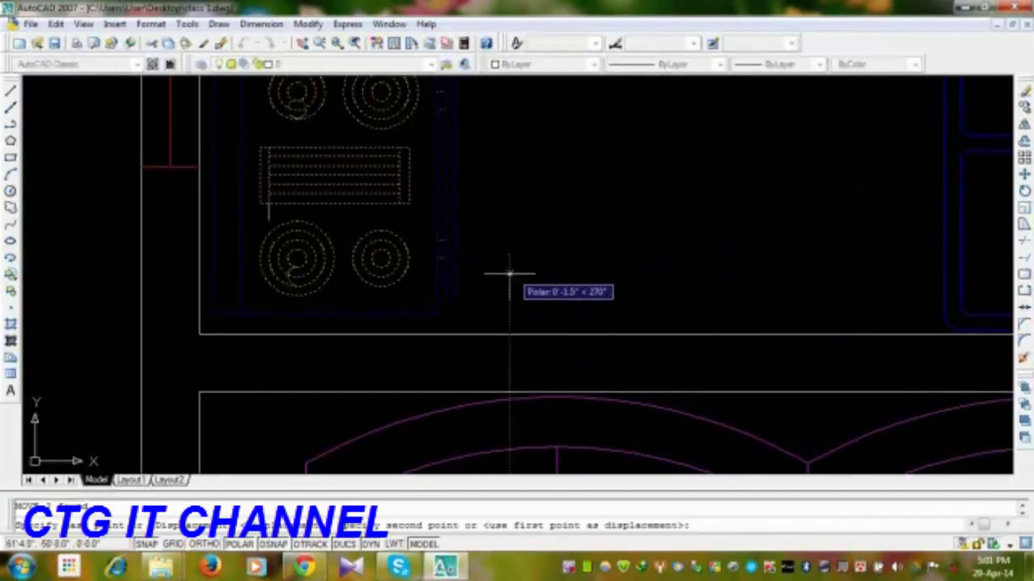
left_click(509, 273)
middle_click_drag(503, 207, 485, 522)
mouse_move(457, 360)
middle_mouse_down()
mouse_move(476, 575)
mouse_move(487, 291)
mouse_move(469, 288)
mouse_move(440, 323)
middle_mouse_up()
scroll(478, 422, "down", 1)
scroll(485, 292, "down", 2)
left_click(363, 237)
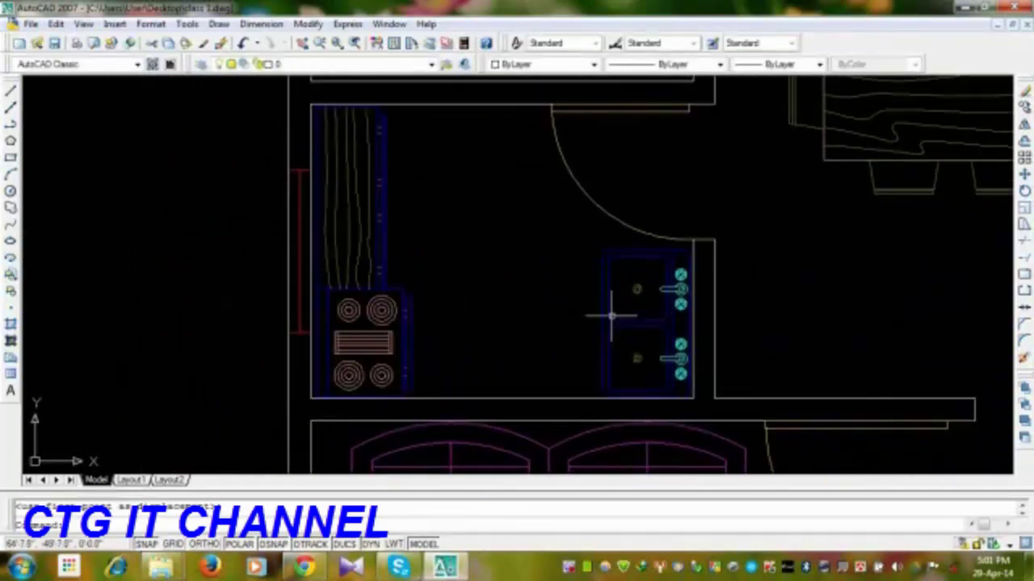
- Save the drawing with the fitted kitchen
scroll(463, 256, "down", 2)
middle_click_drag(576, 333, 492, 243)
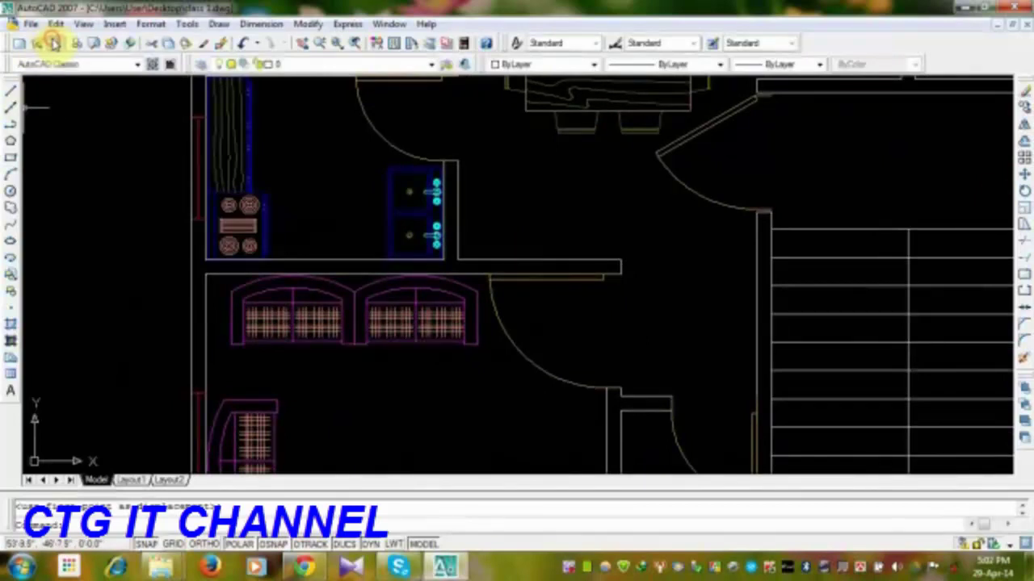
left_click(256, 229)
key("Escape")
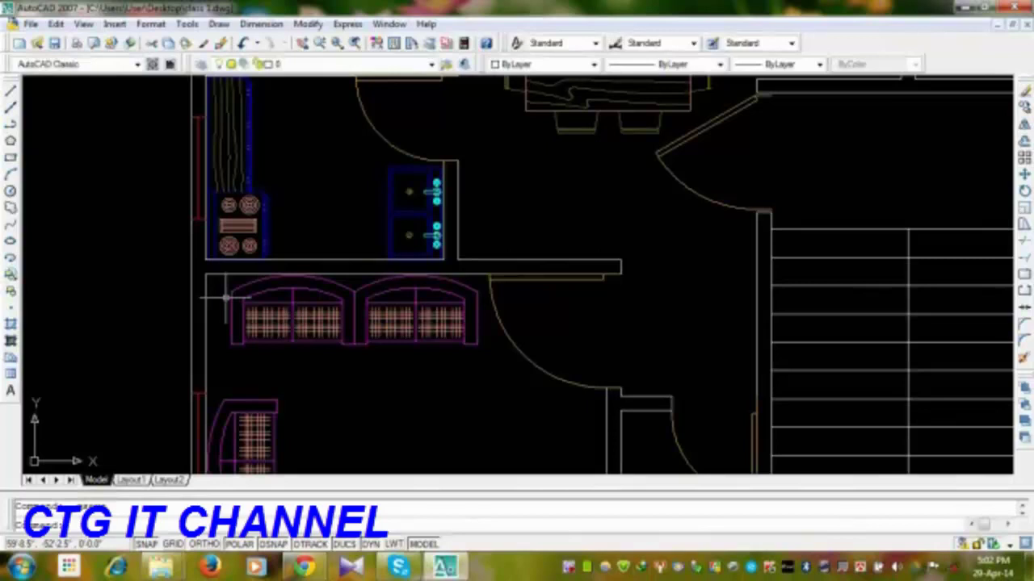
scroll(294, 246, "up", 2)
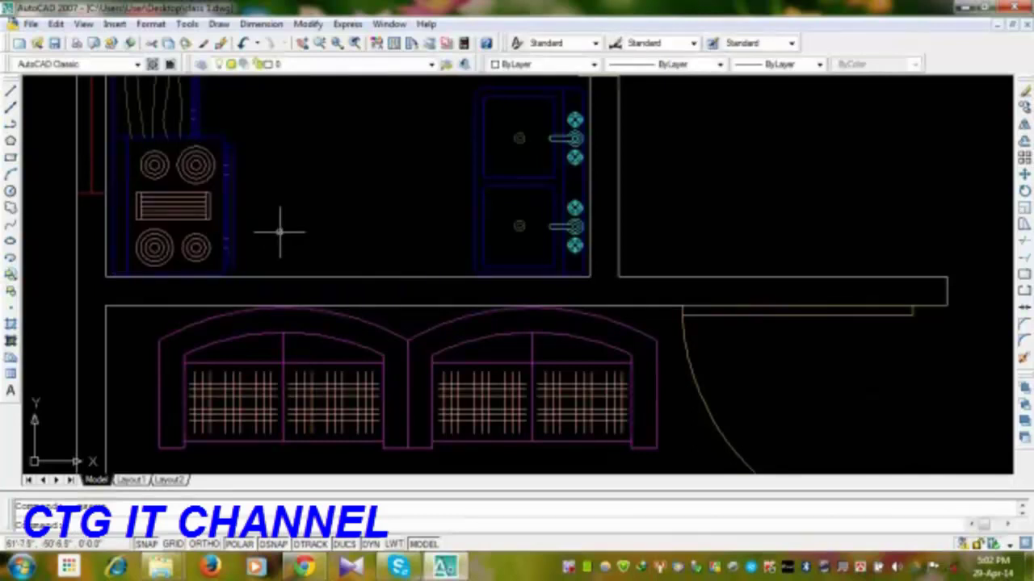
scroll(272, 273, "down", 2)
mouse_move(300, 249)
middle_mouse_down()
mouse_move(330, 330)
mouse_move(336, 268)
middle_mouse_up()
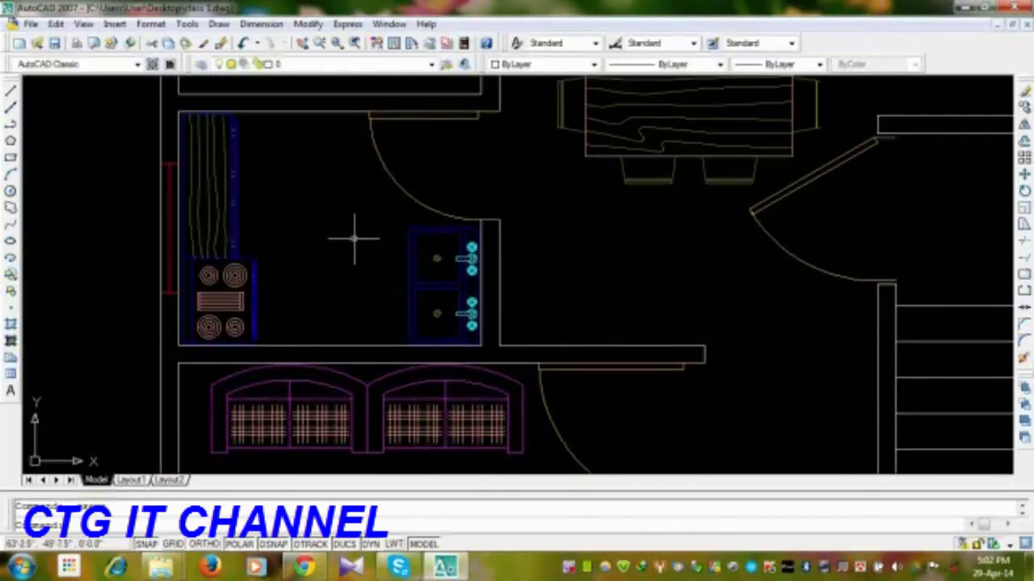
left_click(55, 45)
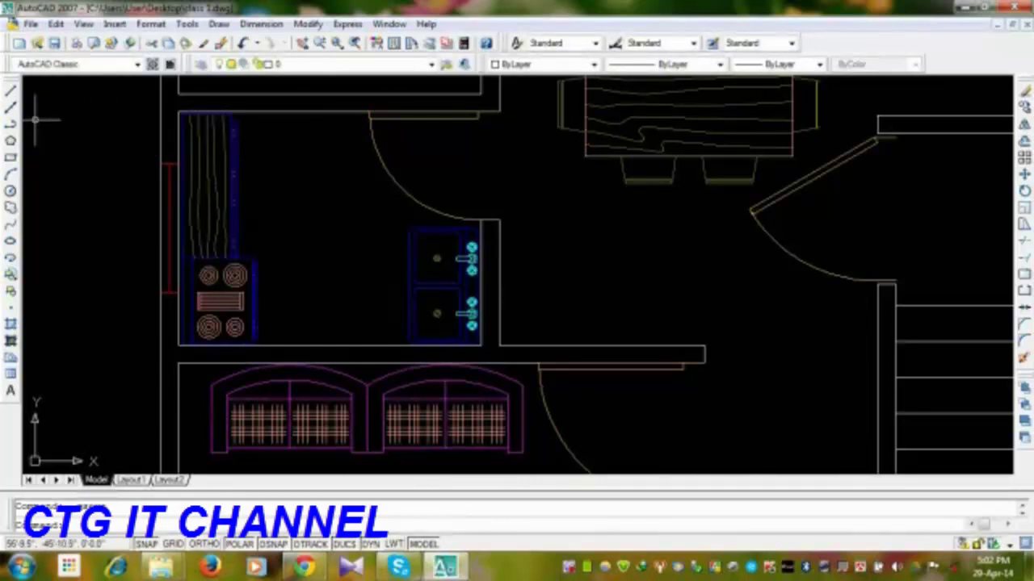
- Start inserting a block and browse the BLOCK FILE folder for its drawing file
middle_click_drag(397, 220, 431, 246)
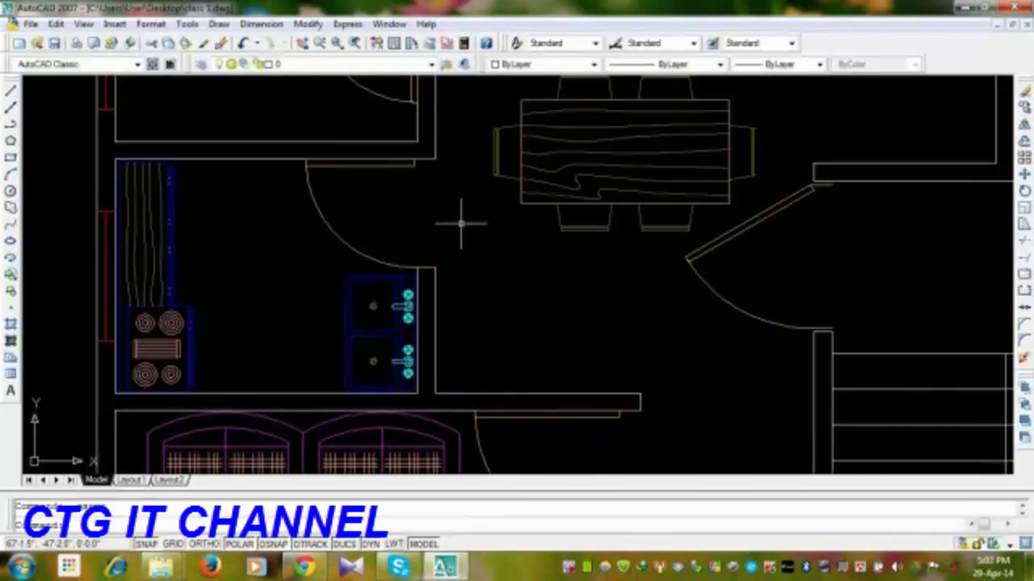
scroll(547, 250, "down", 4)
mouse_move(611, 272)
middle_mouse_down()
mouse_move(485, 224)
mouse_move(377, 243)
middle_mouse_up()
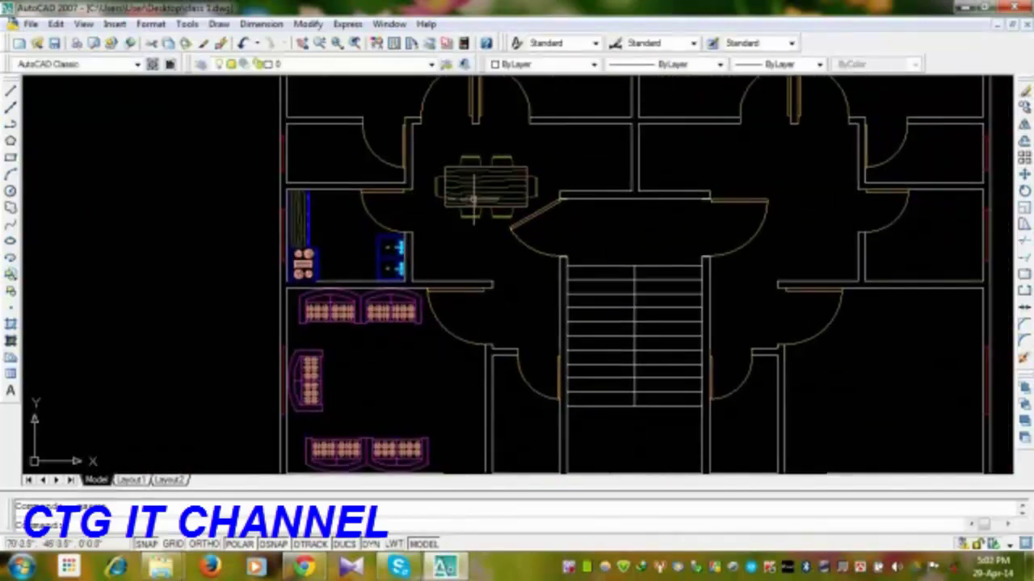
middle_click_drag(476, 195, 414, 323)
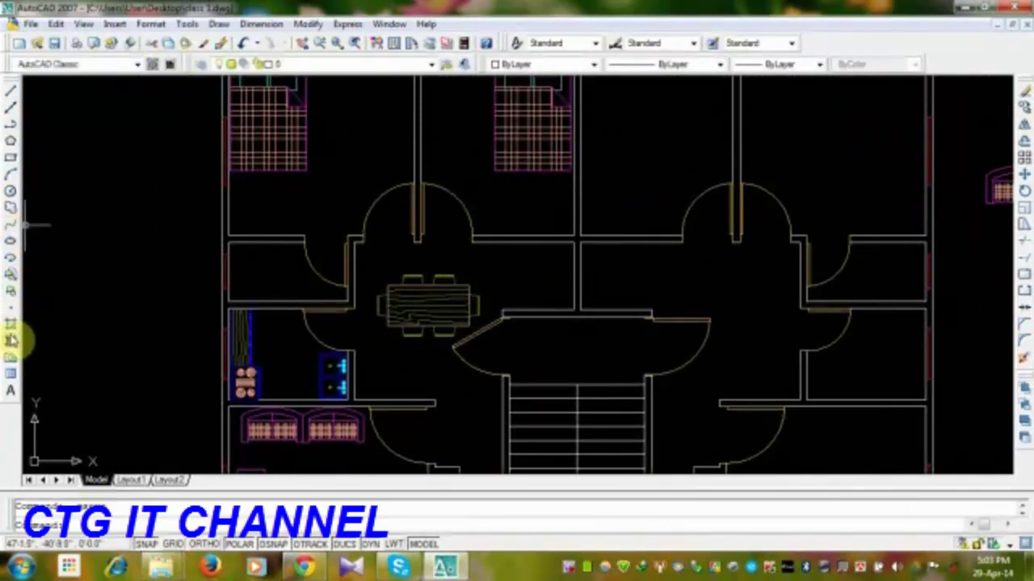
left_click(13, 276)
left_click(575, 201)
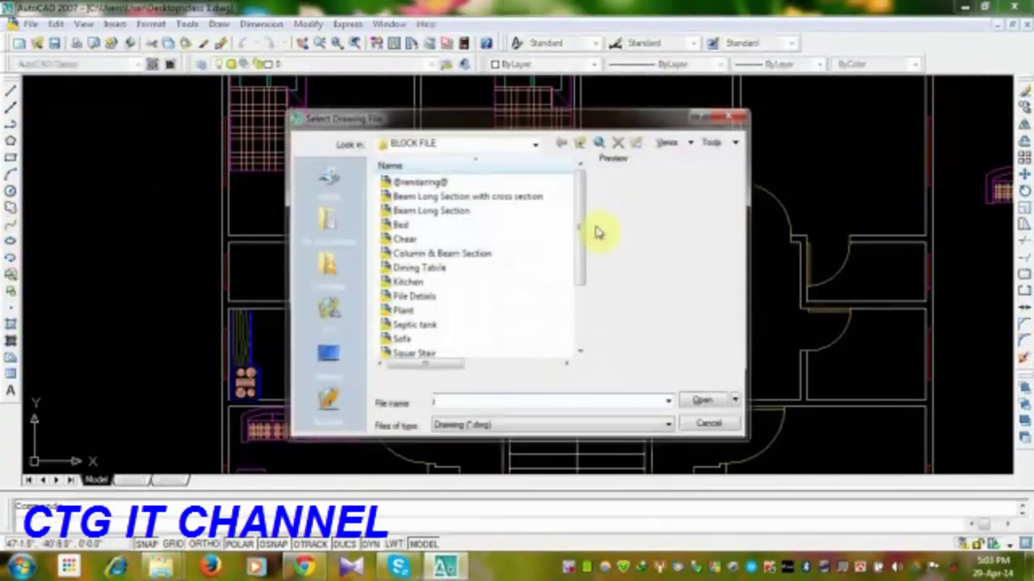
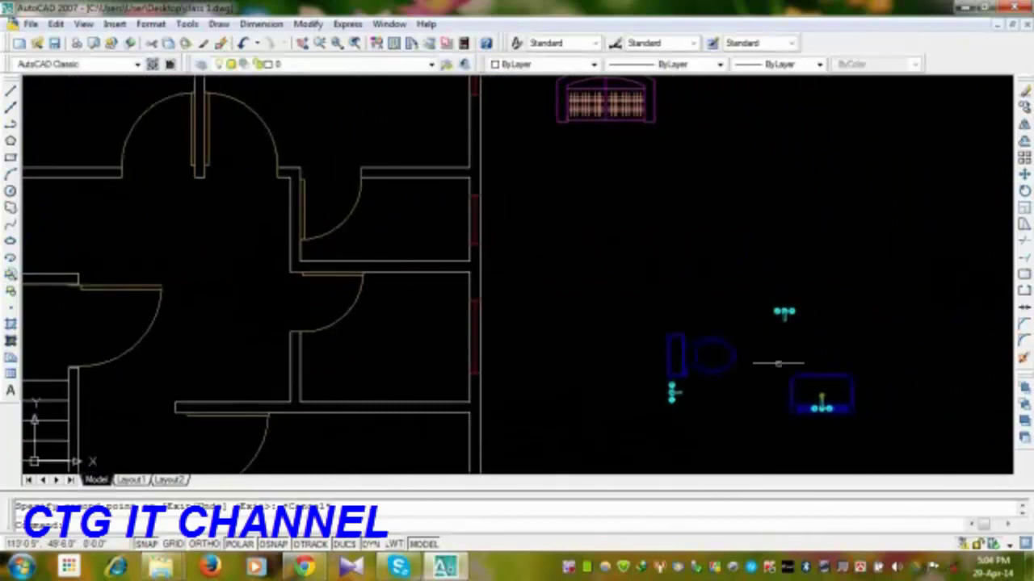
- Copy the washbasin from outside the plan into the bathroom, placing its lower-right corner at the room's lower-right inner corner
left_click(700, 307)
left_click(703, 312)
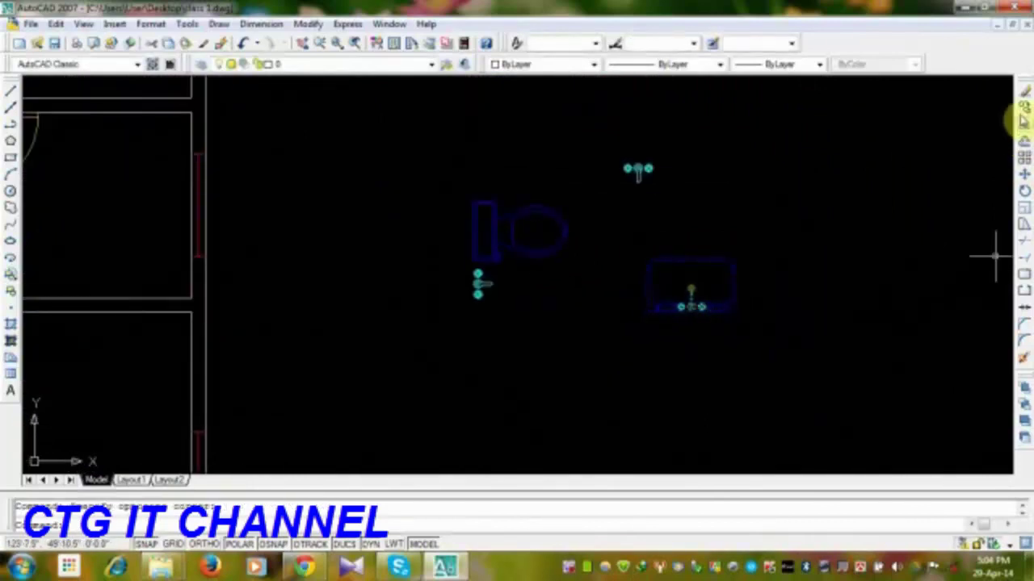
left_click(1020, 118)
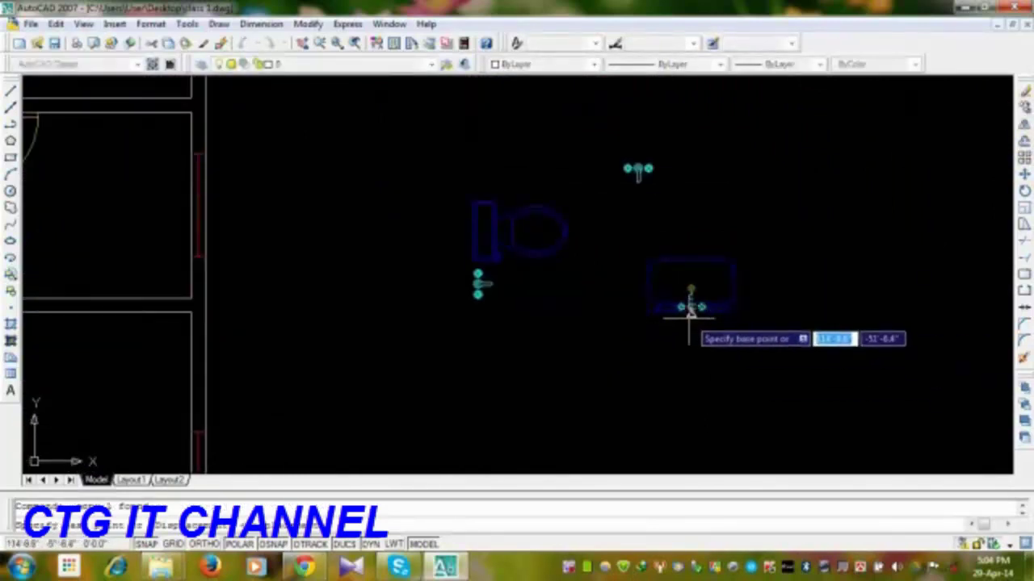
left_click(735, 311)
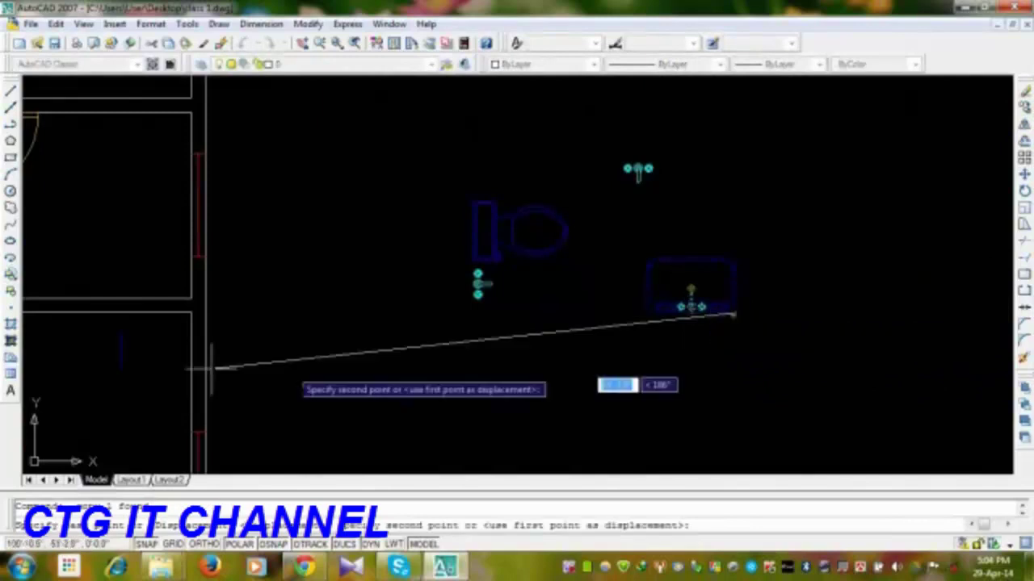
middle_click_drag(212, 363, 834, 298)
middle_click_drag(269, 332, 858, 369)
scroll(561, 355, "down", 3)
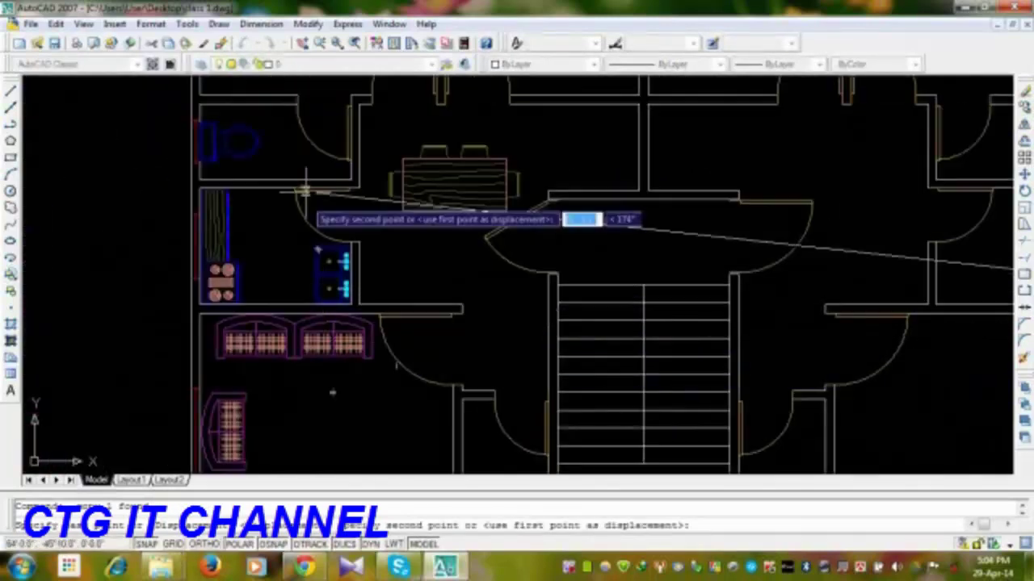
middle_click_drag(304, 191, 309, 286)
scroll(388, 269, "up", 9)
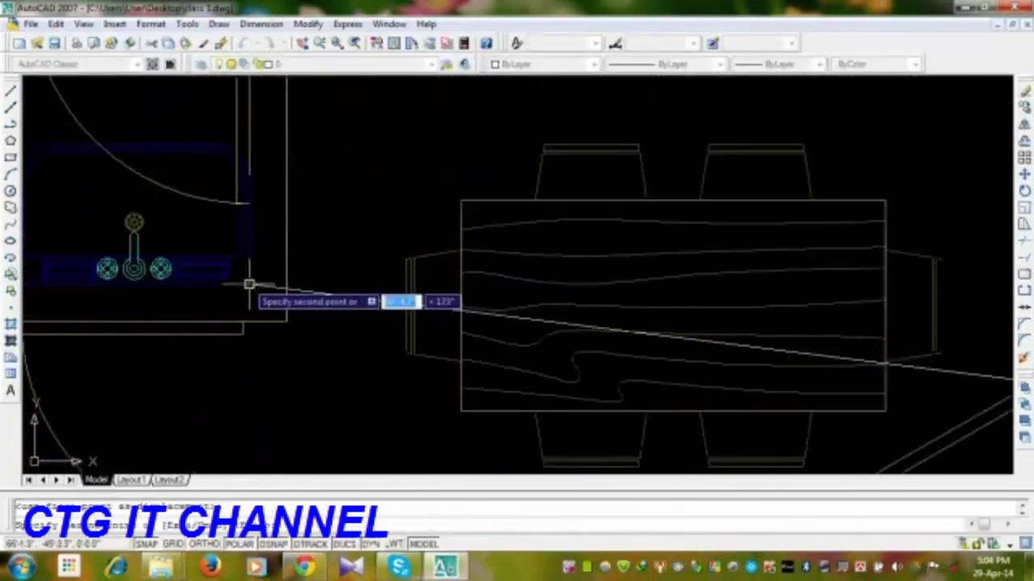
left_click(247, 279)
mouse_move(351, 305)
middle_mouse_down()
mouse_move(393, 369)
mouse_move(415, 351)
middle_mouse_up()
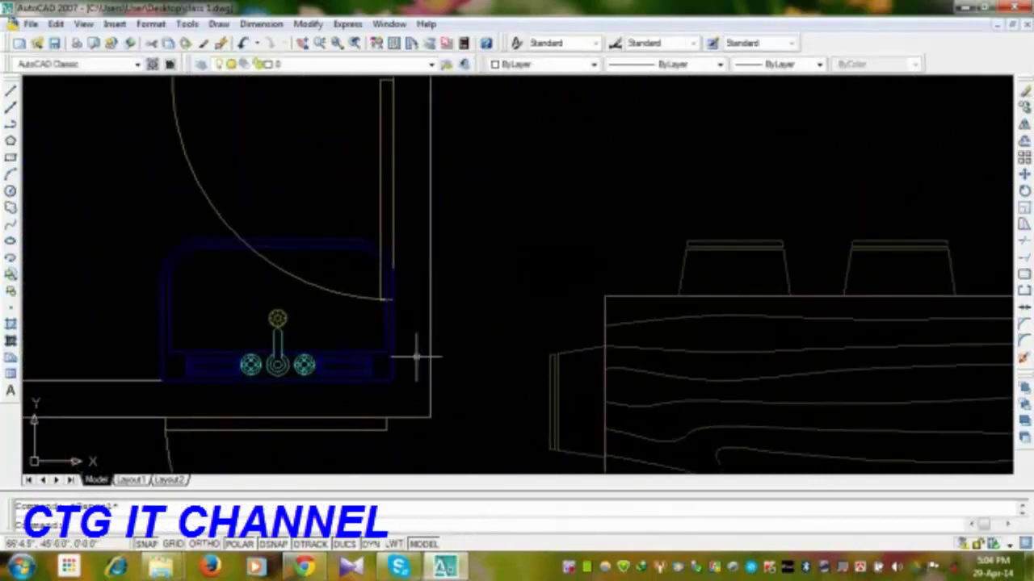
- Scale the bathroom washbasin by a factor of 0.8 about its lower-right corner
scroll(412, 346, "down", 6)
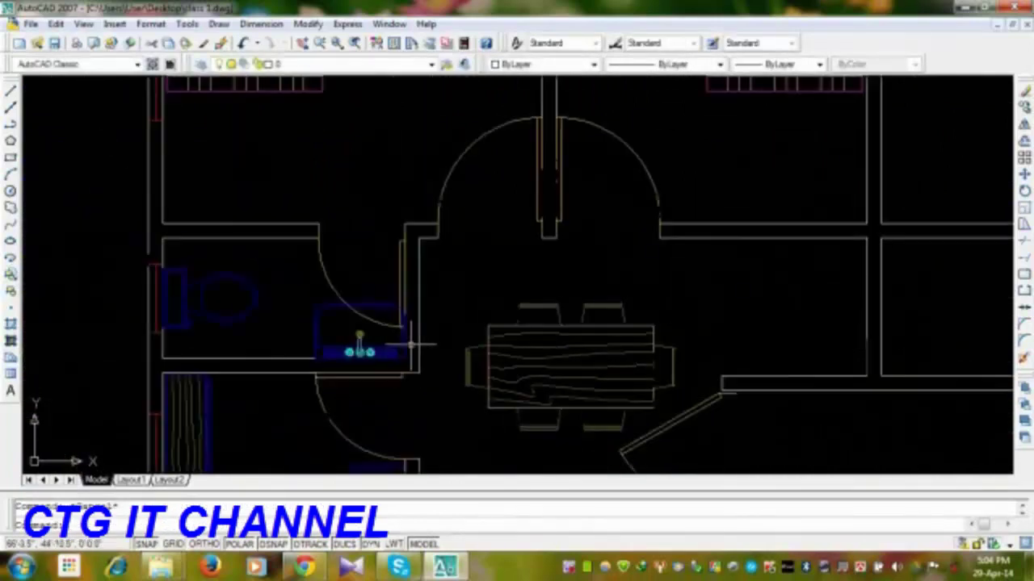
left_click(1025, 208)
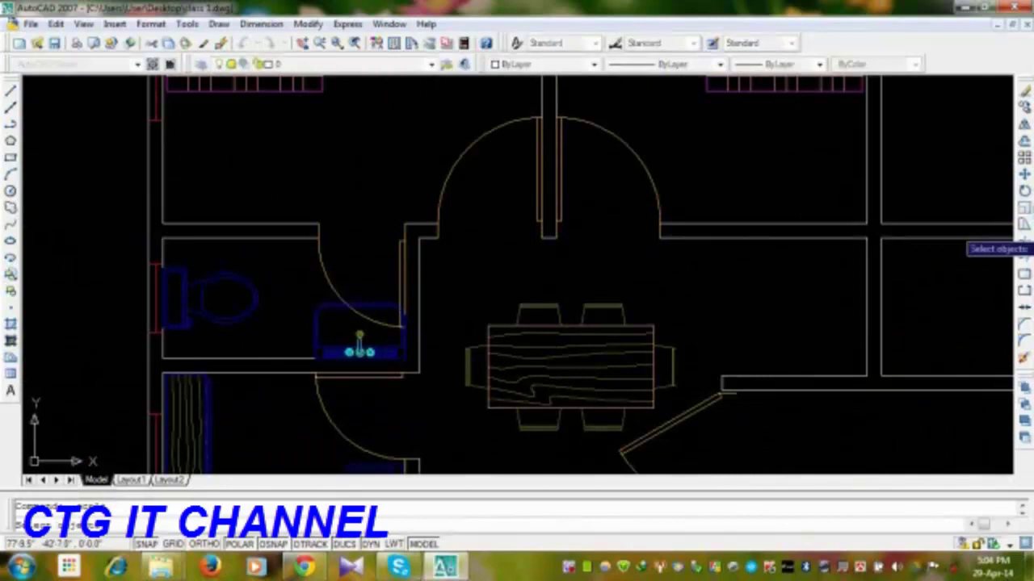
left_click(317, 327)
key("Return")
scroll(385, 349, "up", 4)
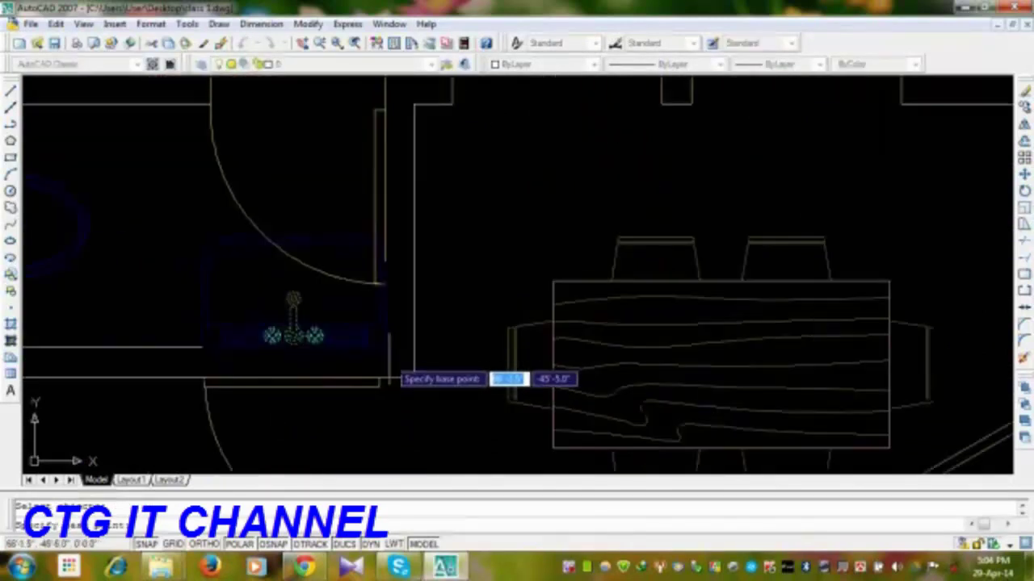
left_click(385, 347)
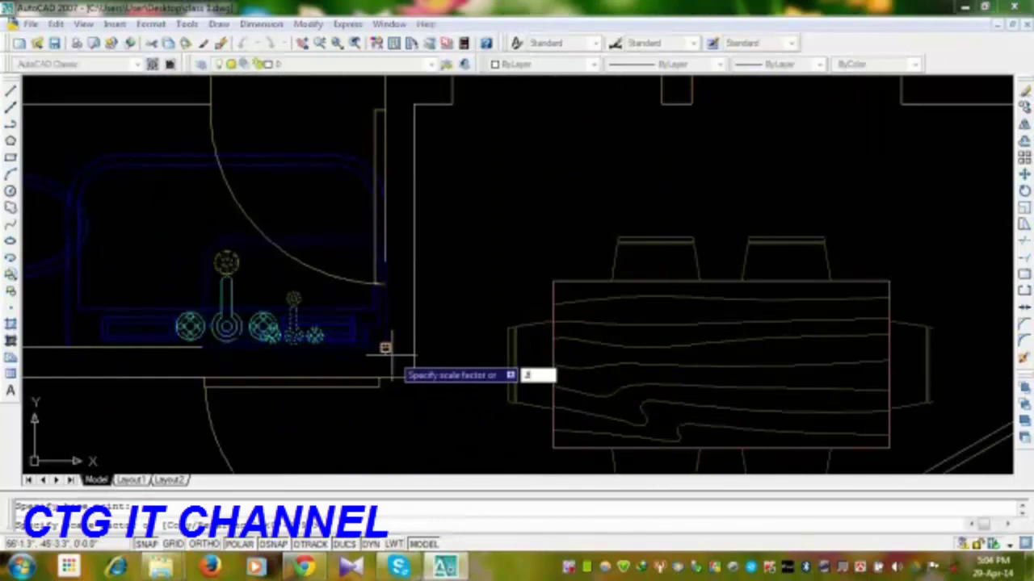
type(".5")
key("Return")
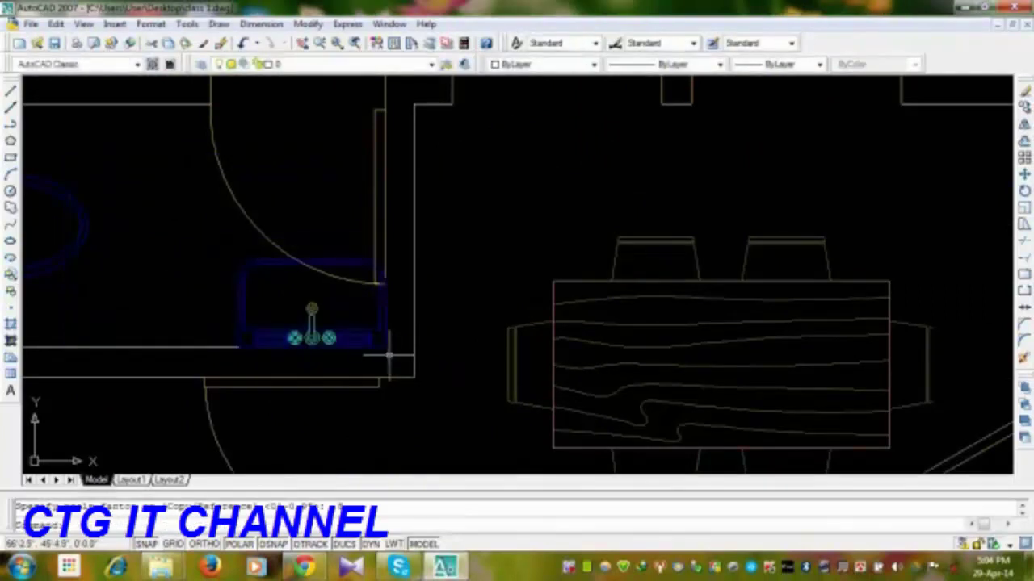
- Reduce the bathroom door's opening angle so its leaf stays clear of the washbasin
scroll(495, 334, "down", 4)
scroll(517, 331, "up", 2)
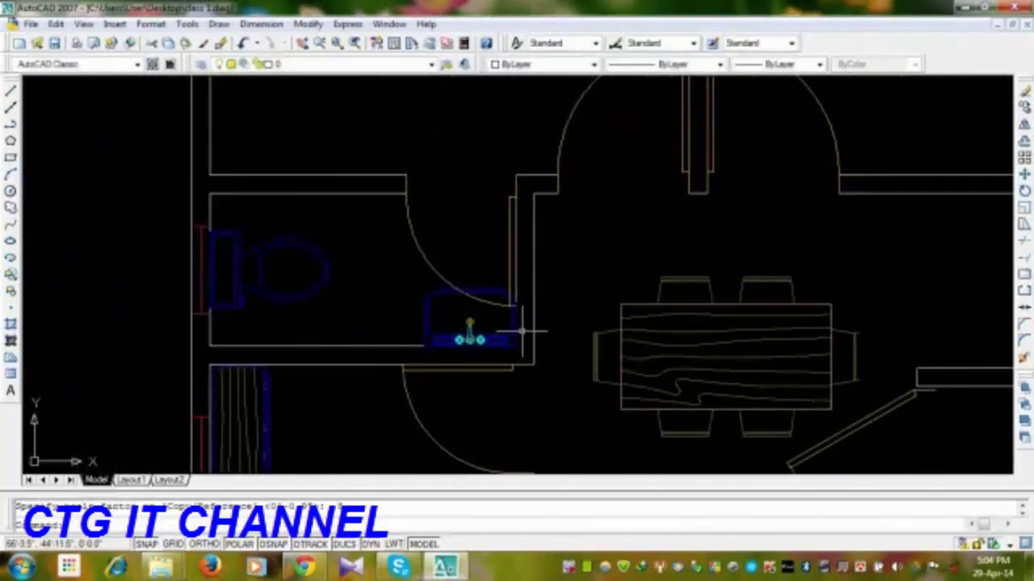
left_click(439, 278)
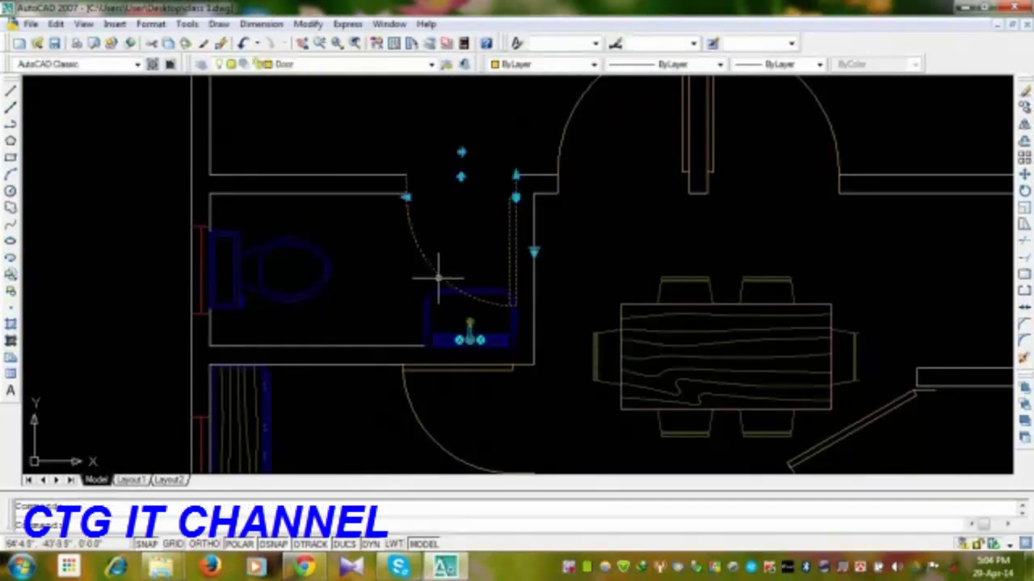
left_click(533, 252)
left_click(565, 295)
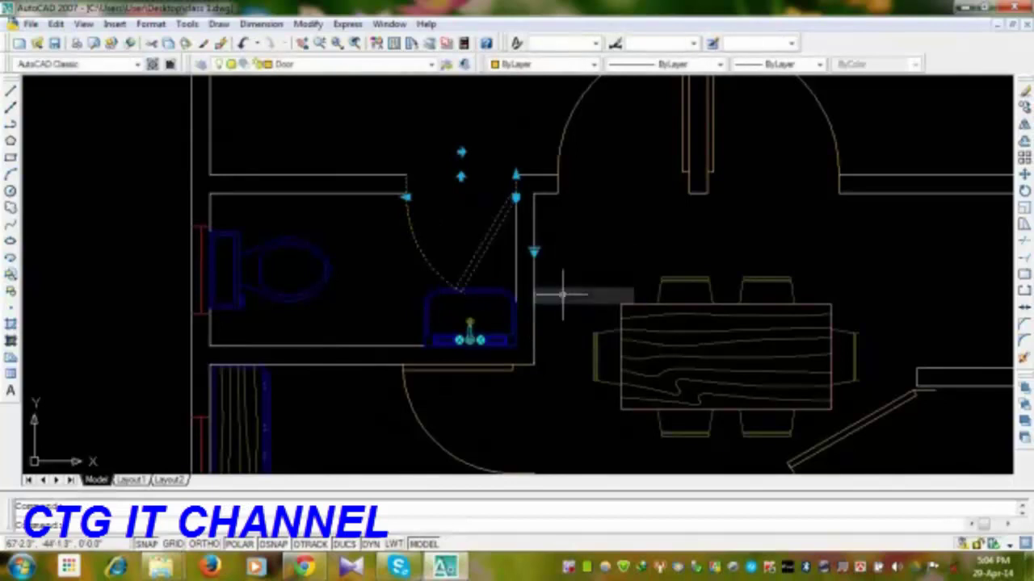
key("Escape")
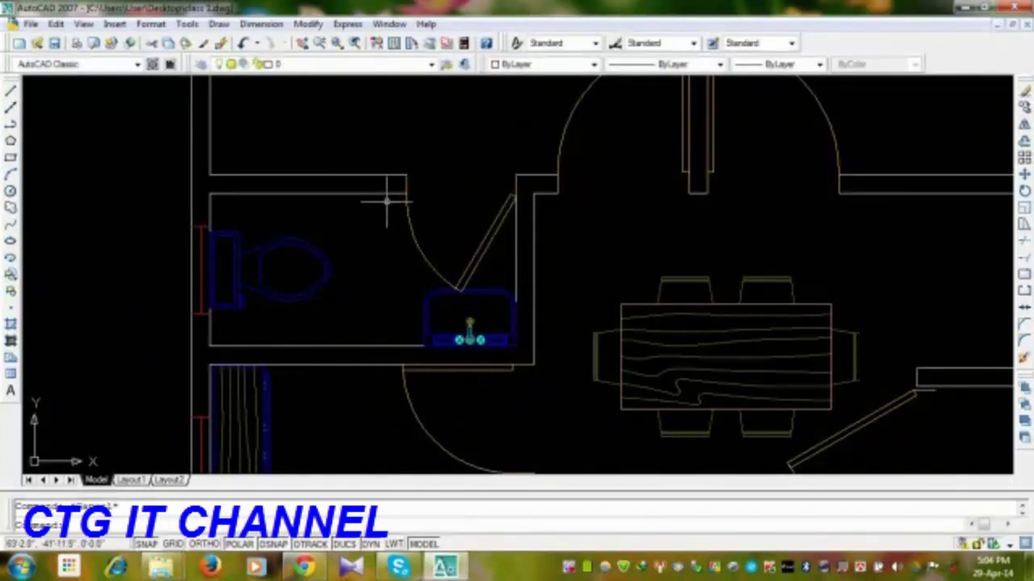
- Scale the bathroom toilet by a factor of 0.8 about the midpoint of its tank's back edge on the wall
mouse_move(470, 292)
middle_mouse_down()
mouse_move(431, 219)
mouse_move(393, 239)
middle_mouse_up()
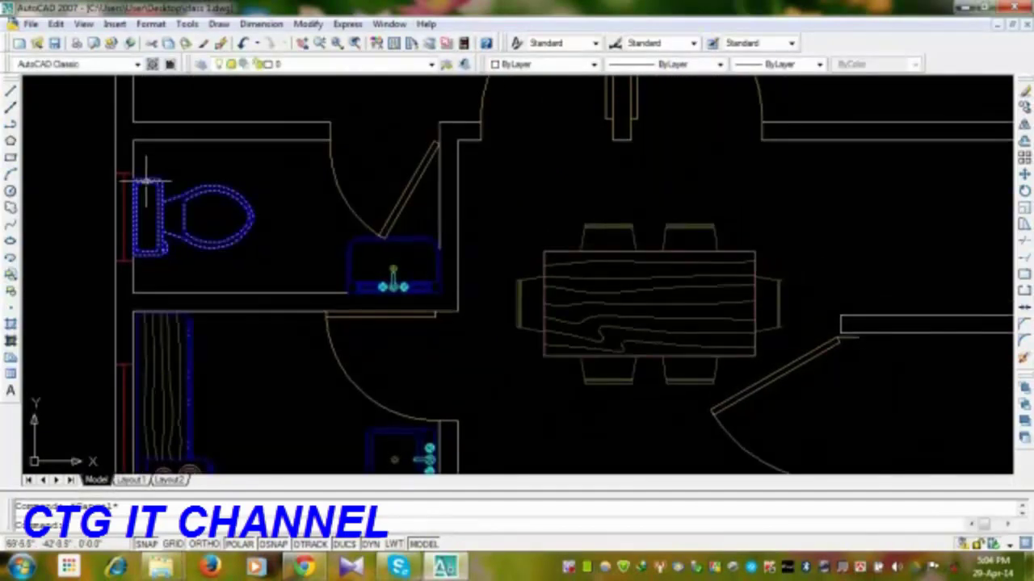
middle_click_drag(438, 182, 454, 237)
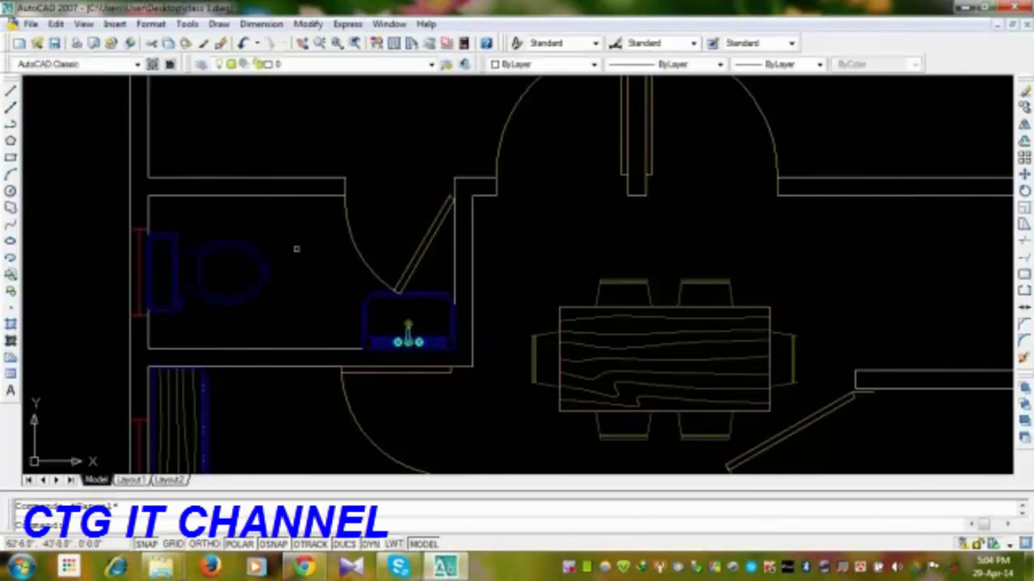
mouse_move(464, 293)
middle_mouse_down()
mouse_move(538, 318)
mouse_move(514, 300)
middle_mouse_up()
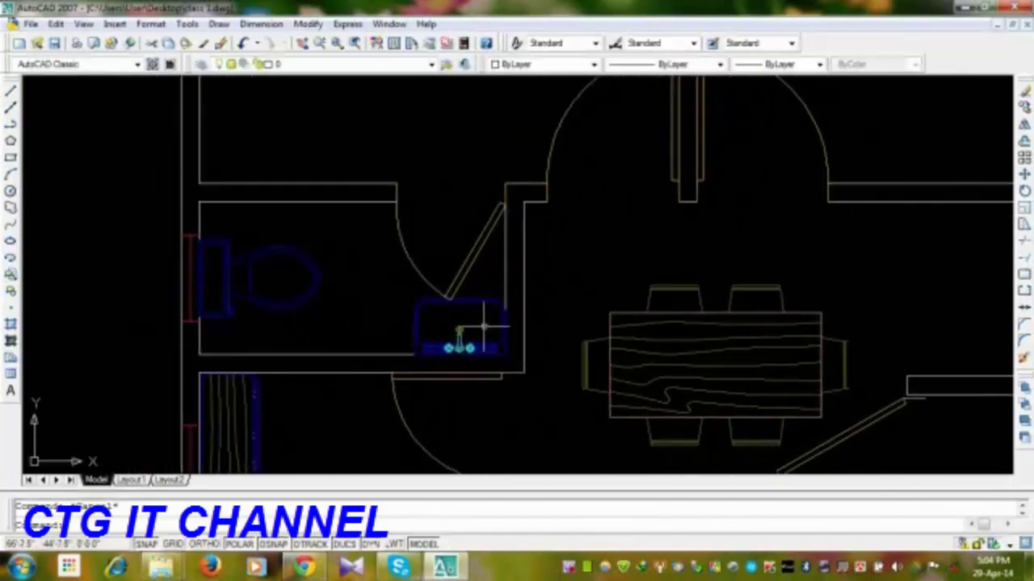
left_click(323, 254)
left_click(272, 292)
left_click(1022, 212)
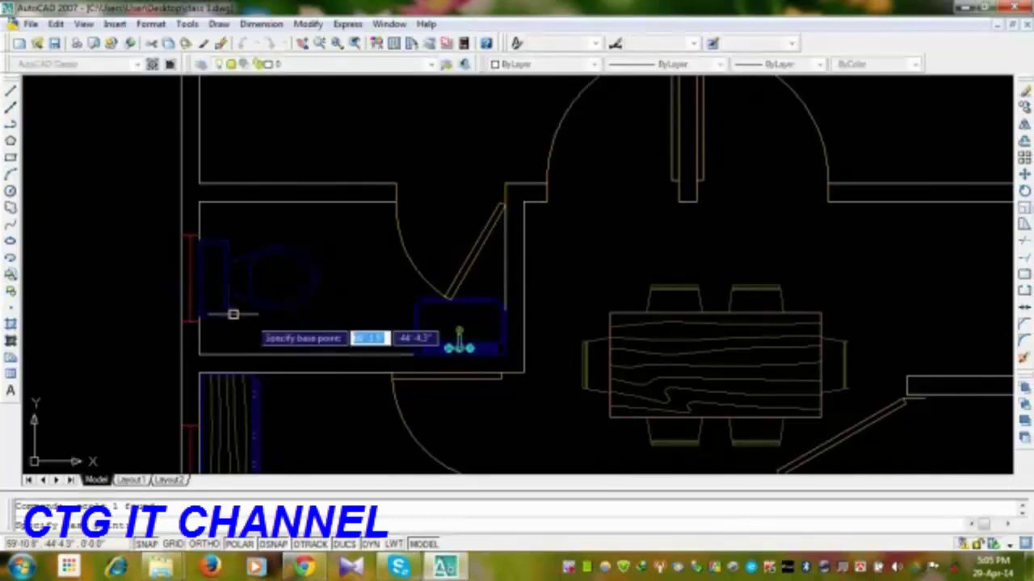
scroll(226, 307, "up", 3)
left_click(167, 250)
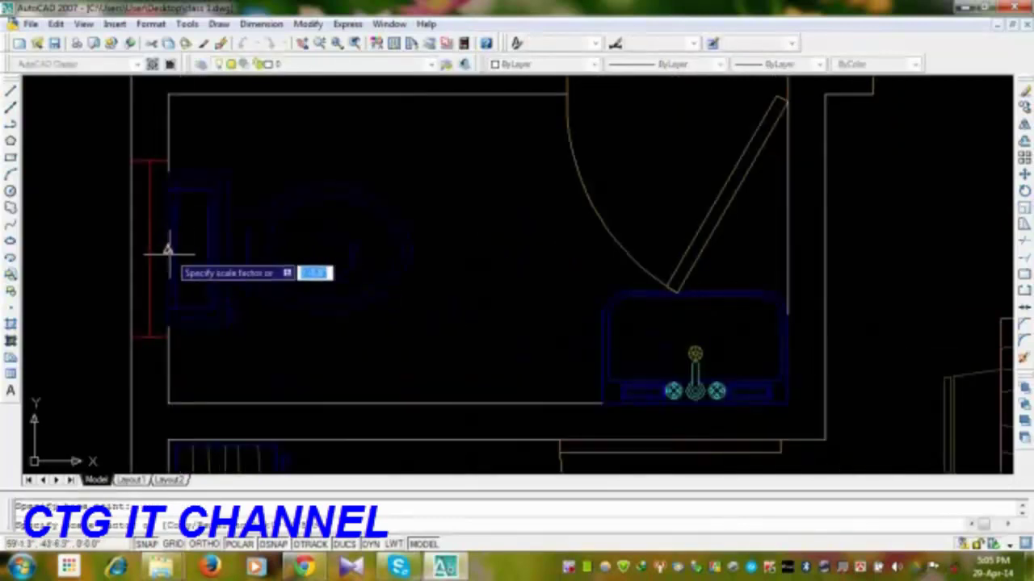
type(".")
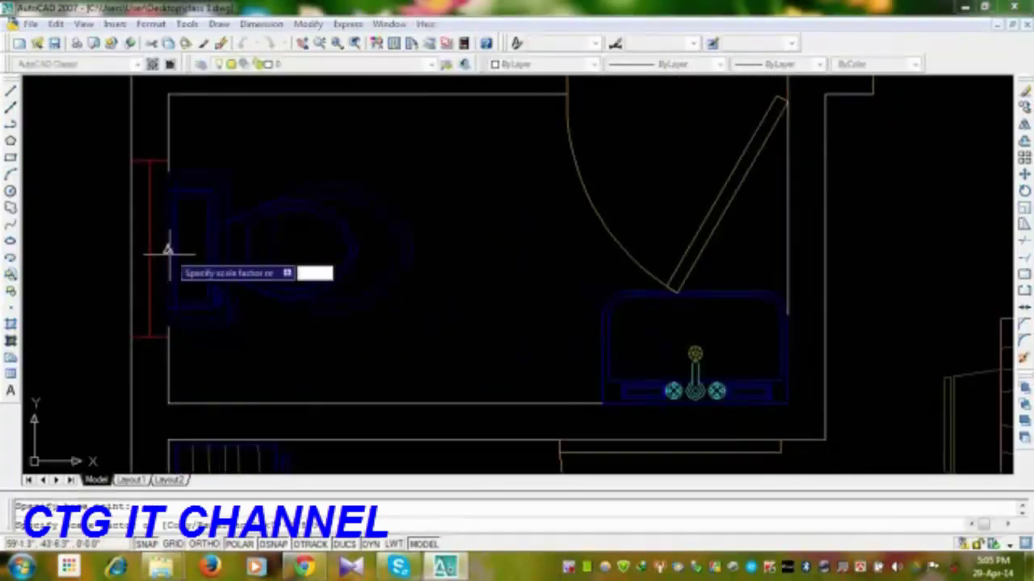
type("8")
key("Return")
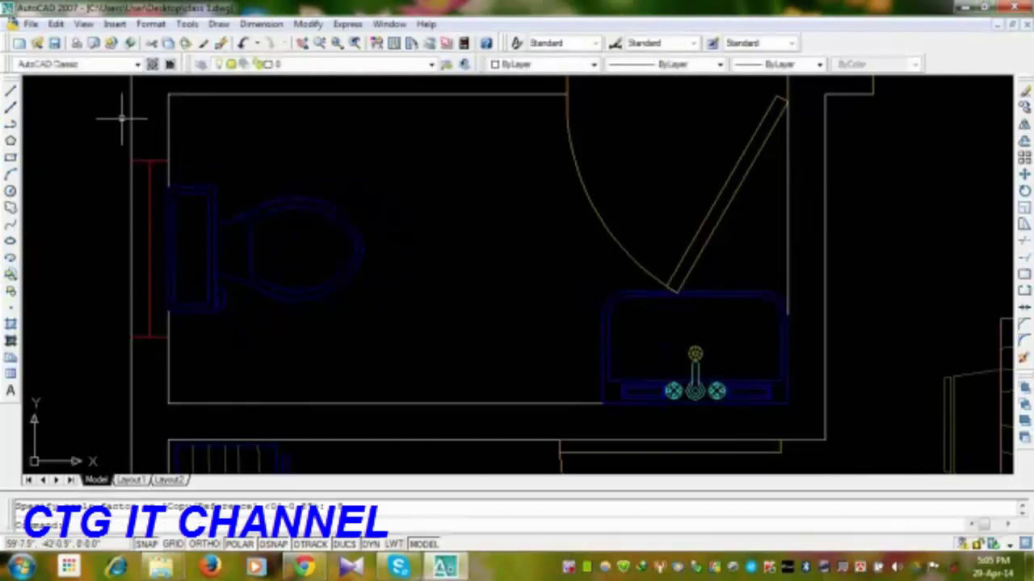
scroll(285, 167, "down", 3)
middle_click_drag(455, 276, 400, 322)
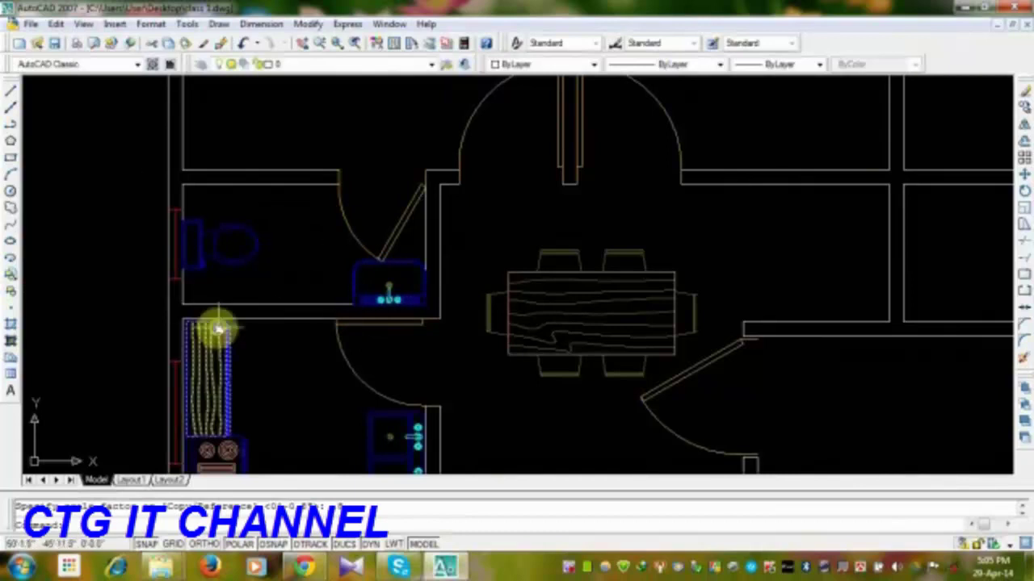
middle_click_drag(217, 328, 202, 272)
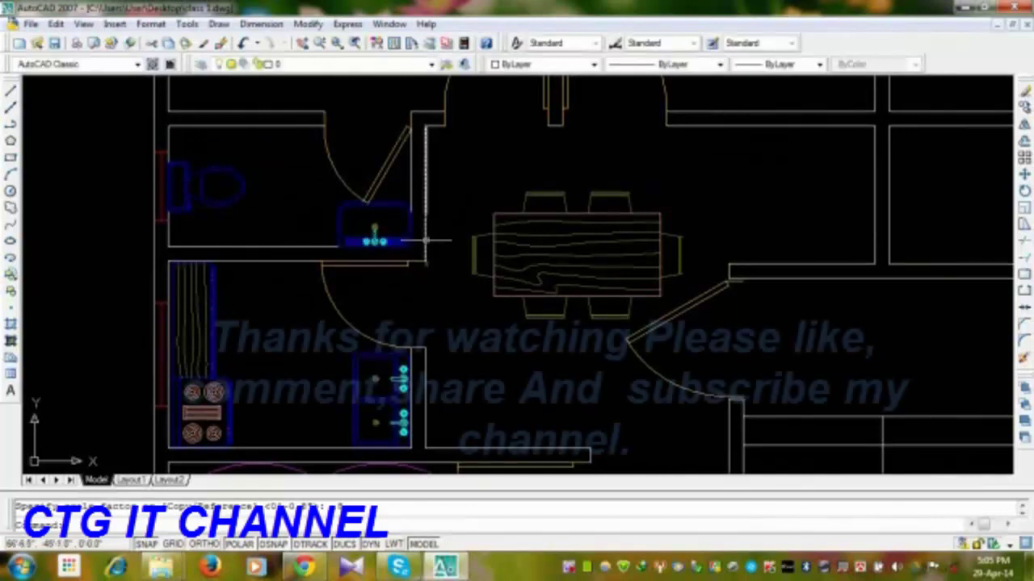
middle_click_drag(422, 240, 309, 304)
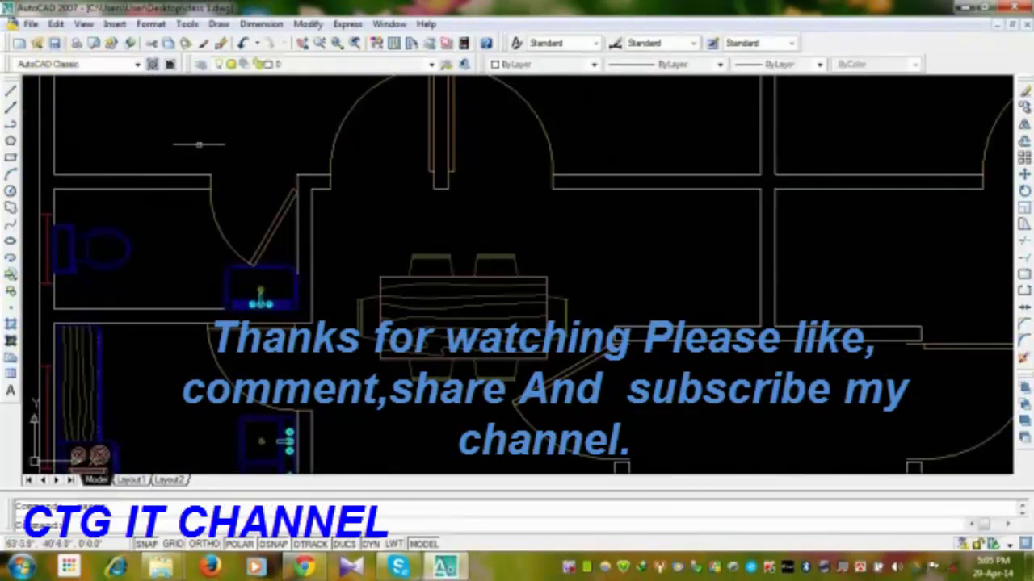
- Copy the sideways tap from beneath the spare toilet onto the bathroom's left wall, just below the fitted toilet
scroll(360, 330, "down", 4)
mouse_move(373, 347)
middle_mouse_down()
mouse_move(349, 334)
mouse_move(288, 254)
mouse_move(294, 305)
middle_mouse_up()
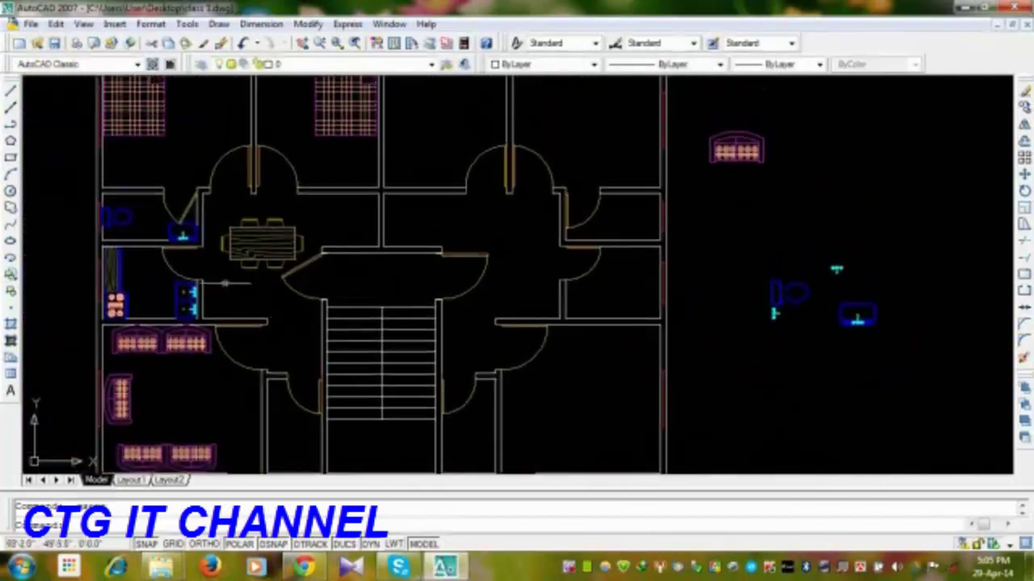
scroll(782, 331, "up", 3)
left_click(782, 329)
left_click(980, 201)
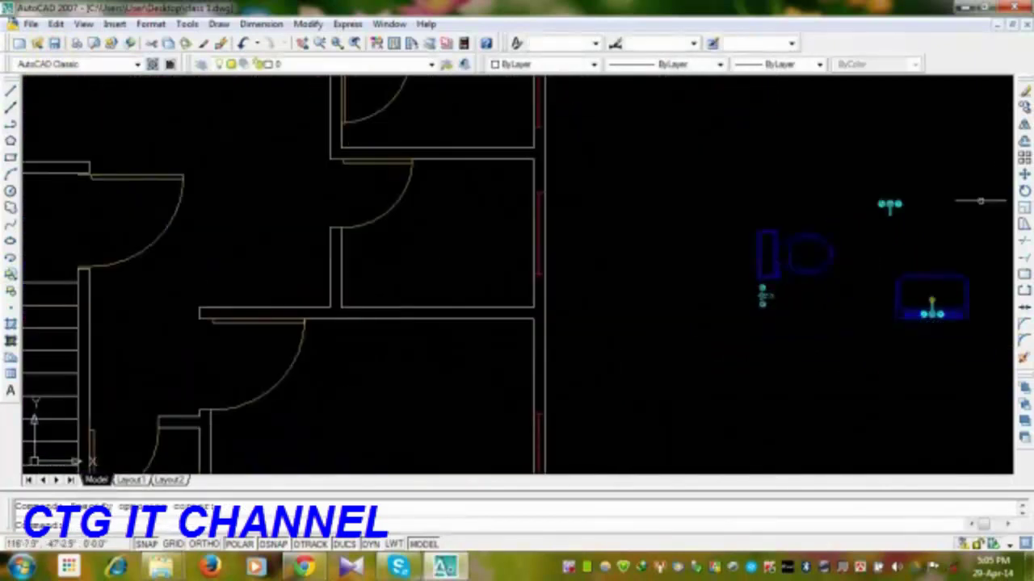
left_click(1024, 109)
scroll(889, 347, "up", 3)
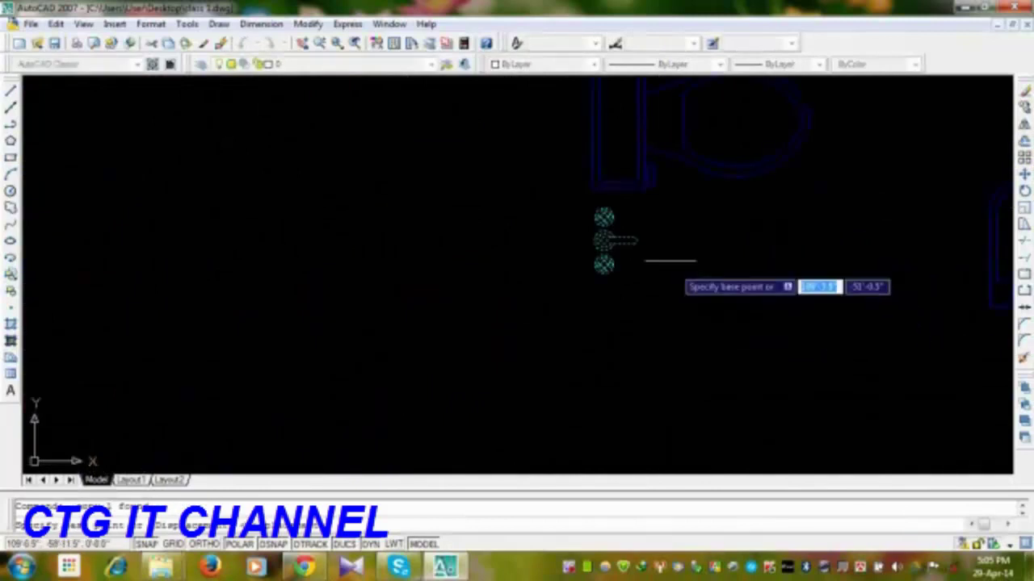
left_click(595, 241)
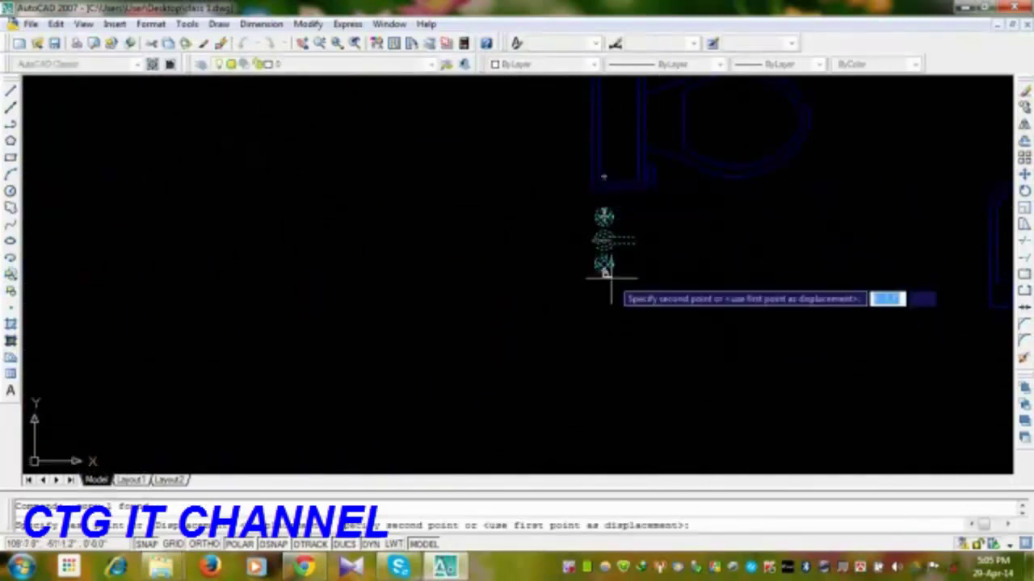
scroll(764, 309, "down", 4)
middle_click_drag(172, 197, 317, 240)
scroll(311, 246, "up", 5)
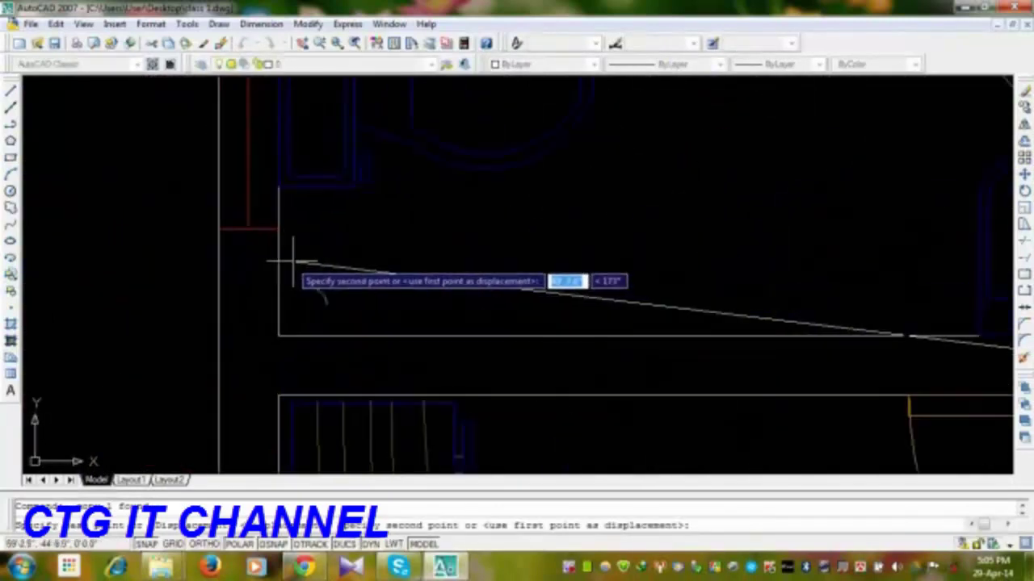
left_click(278, 268)
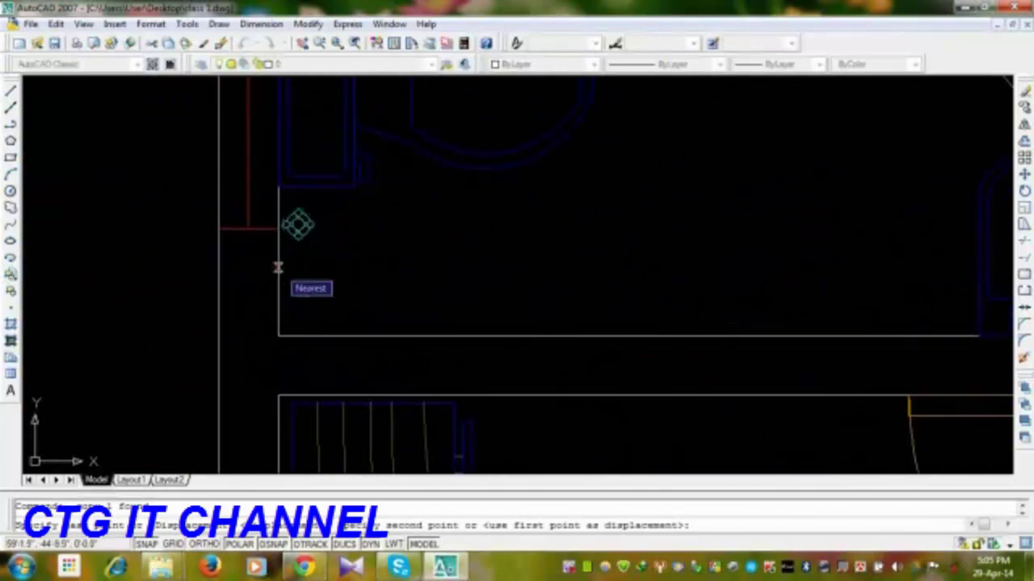
scroll(443, 288, "down", 4)
middle_click_drag(684, 330, 459, 339)
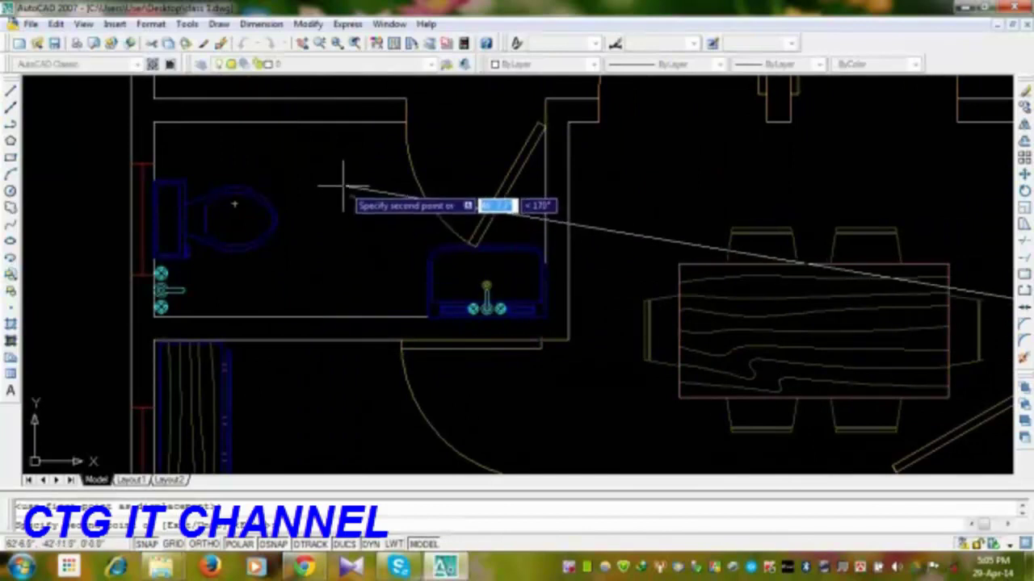
key("Escape")
- Copy the spare downward-facing tap onto the bathroom's upper wall, just left of the door opening
middle_click_drag(631, 256, 560, 322)
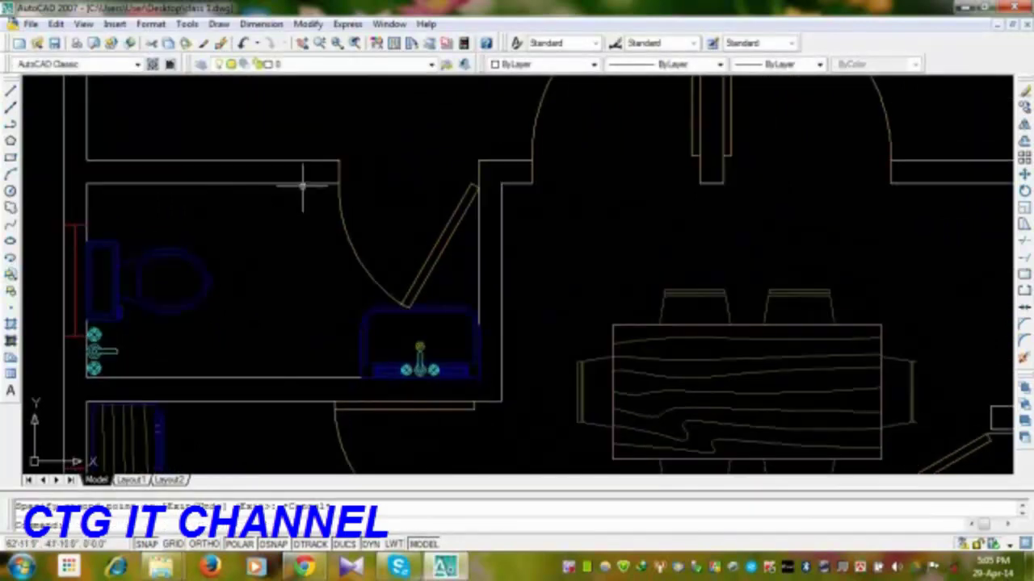
middle_click_drag(886, 295, 224, 308)
scroll(247, 310, "down", 3)
middle_click_drag(857, 337, 445, 304)
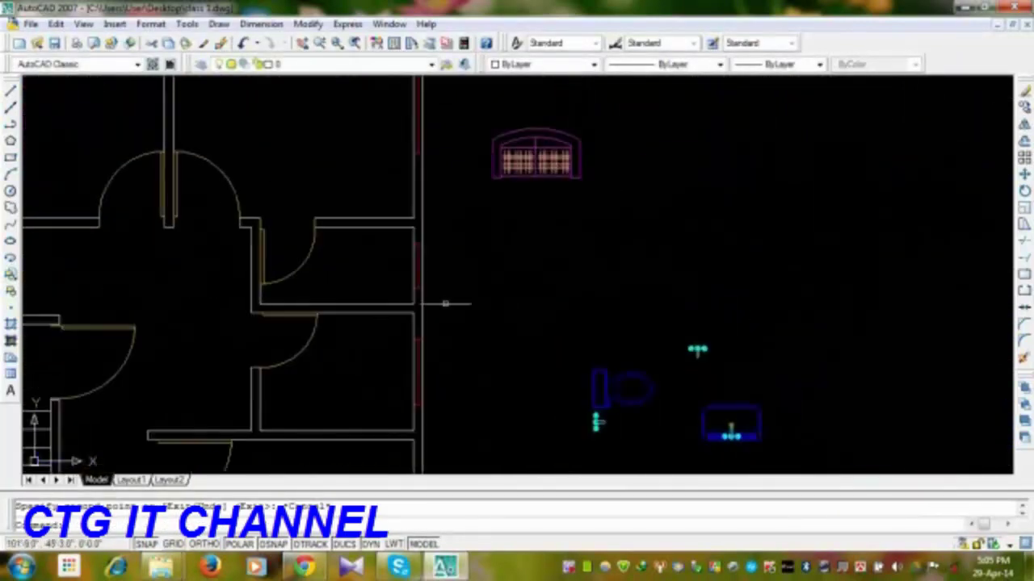
left_click(681, 333)
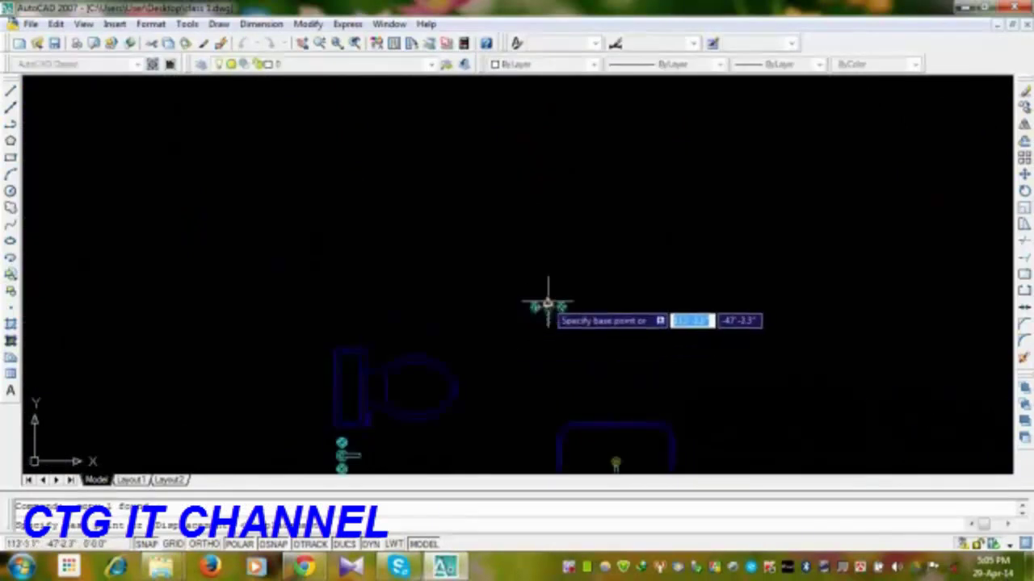
left_click(547, 306)
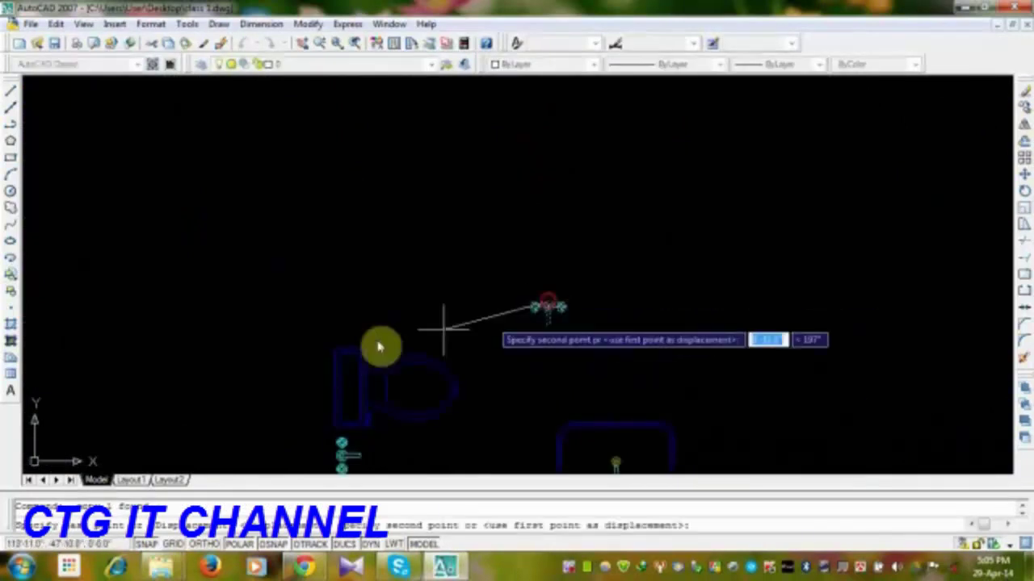
middle_click_drag(271, 342, 707, 342)
scroll(703, 339, "down", 6)
scroll(412, 330, "up", 5)
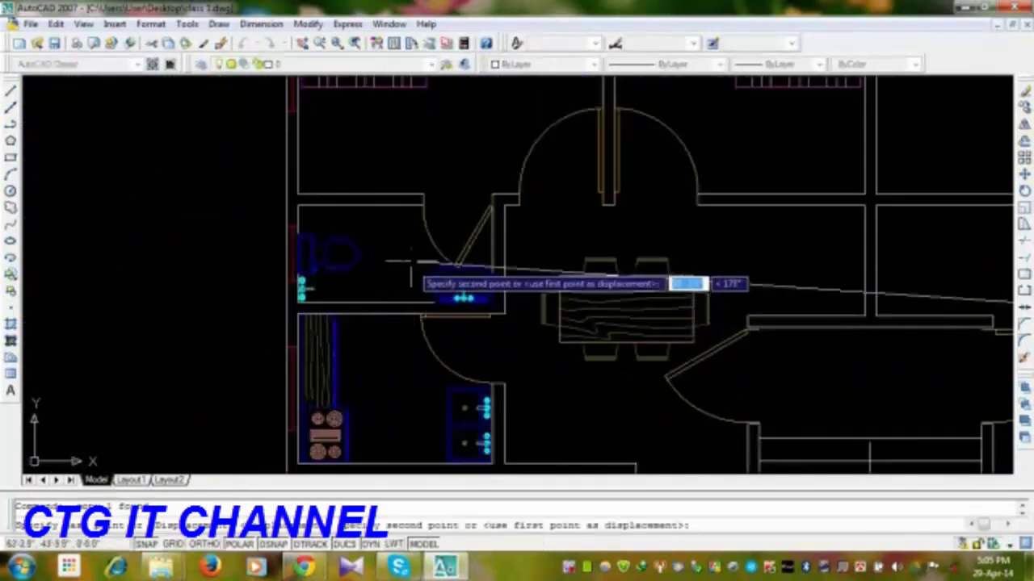
scroll(411, 265, "down", 3)
scroll(372, 271, "up", 6)
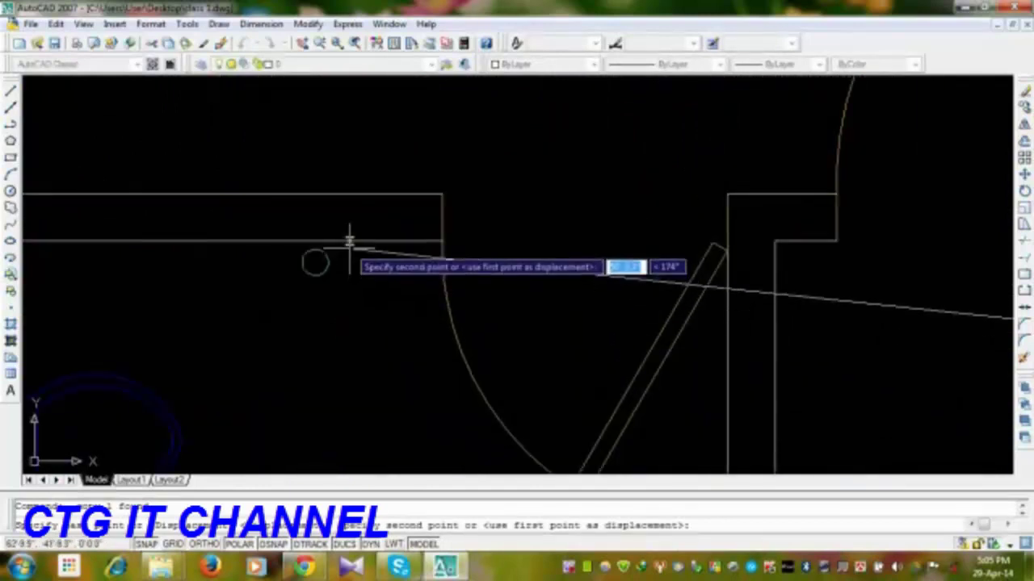
left_click(385, 256)
scroll(658, 414, "down", 3)
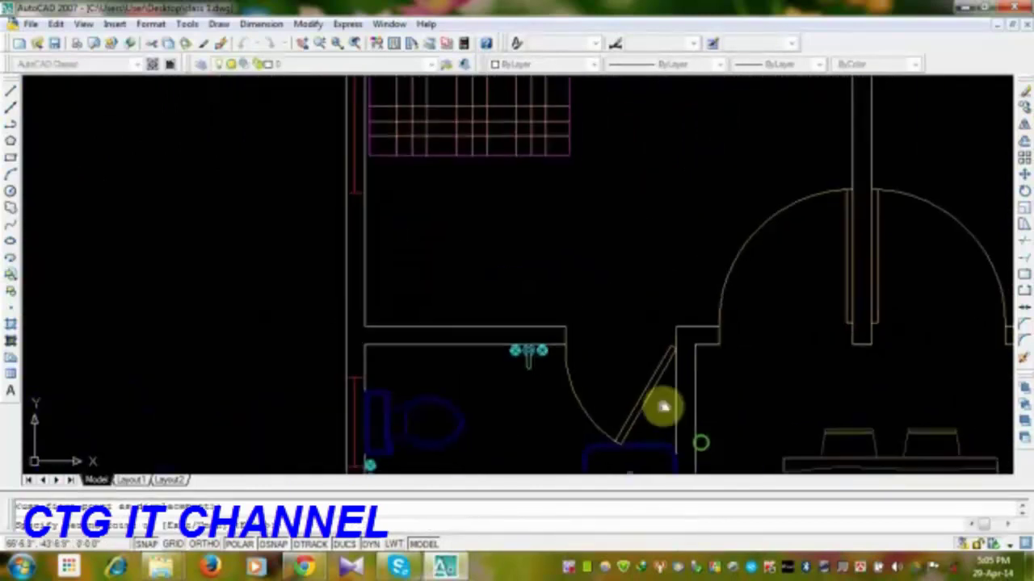
middle_click_drag(662, 408, 529, 286)
left_click(397, 257)
key("Escape")
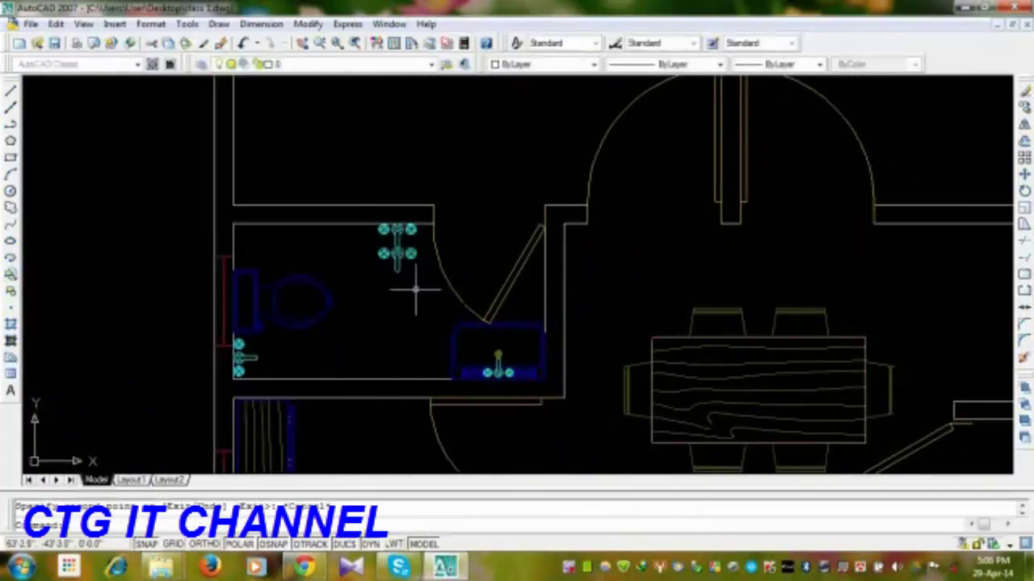
- Erase the stray tap copy directly below the one on the bathroom's upper wall
left_click(414, 291)
left_click(381, 269)
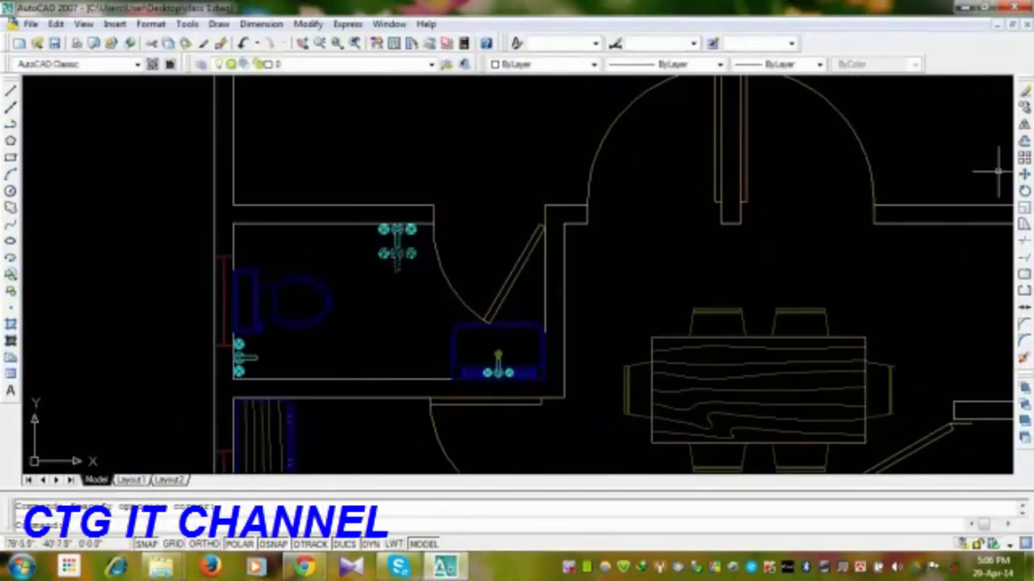
left_click(1024, 94)
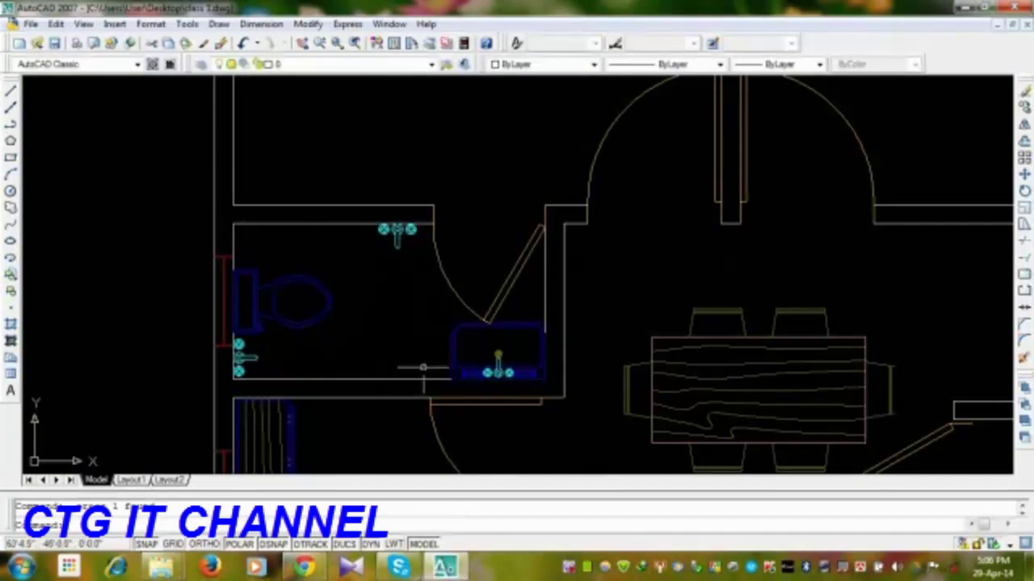
- Mirror the upper-wall tap to the bathroom's lower wall about the toilet's horizontal centreline, and erase the original tap
left_click(1023, 139)
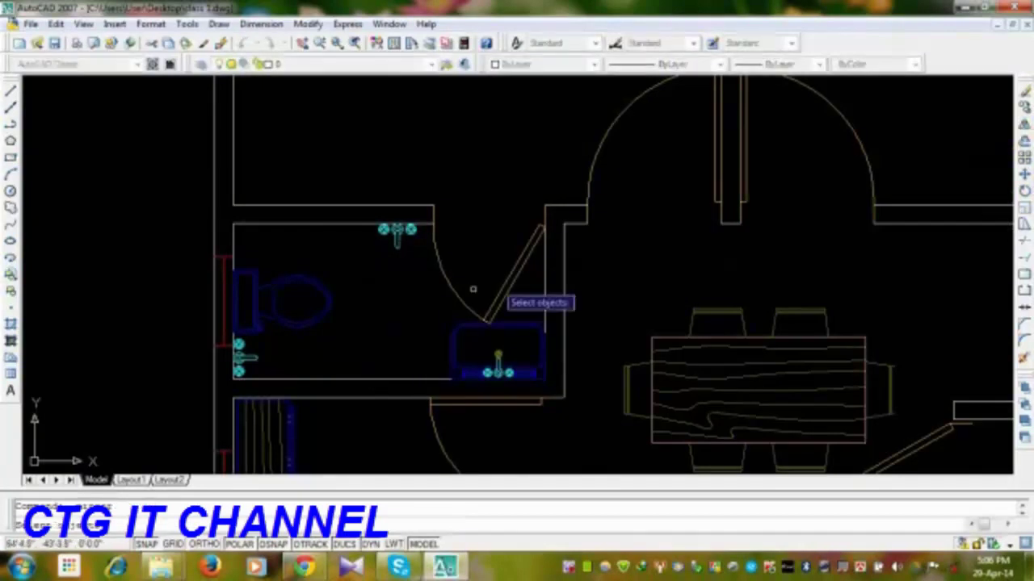
key("Return")
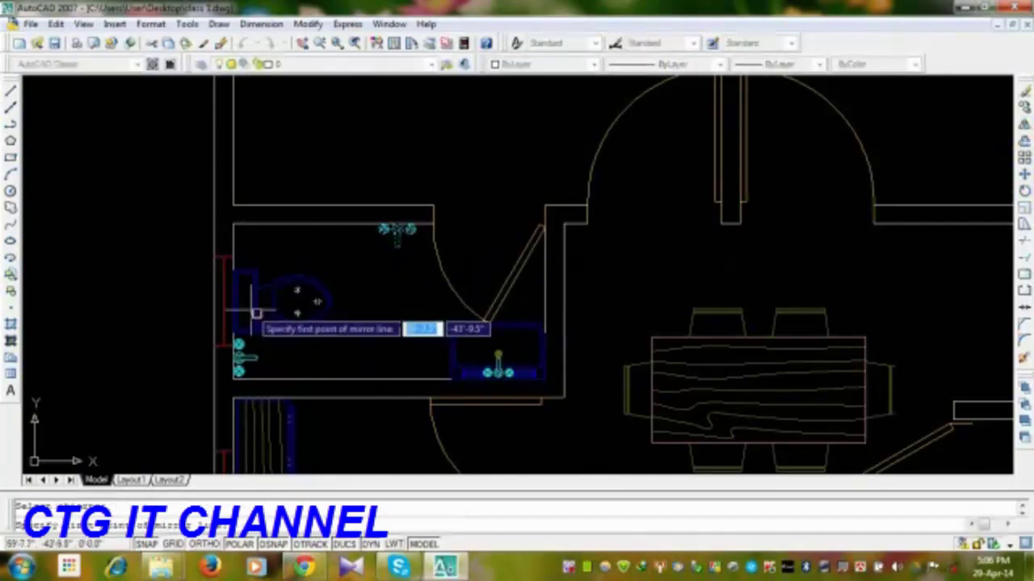
left_click(236, 301)
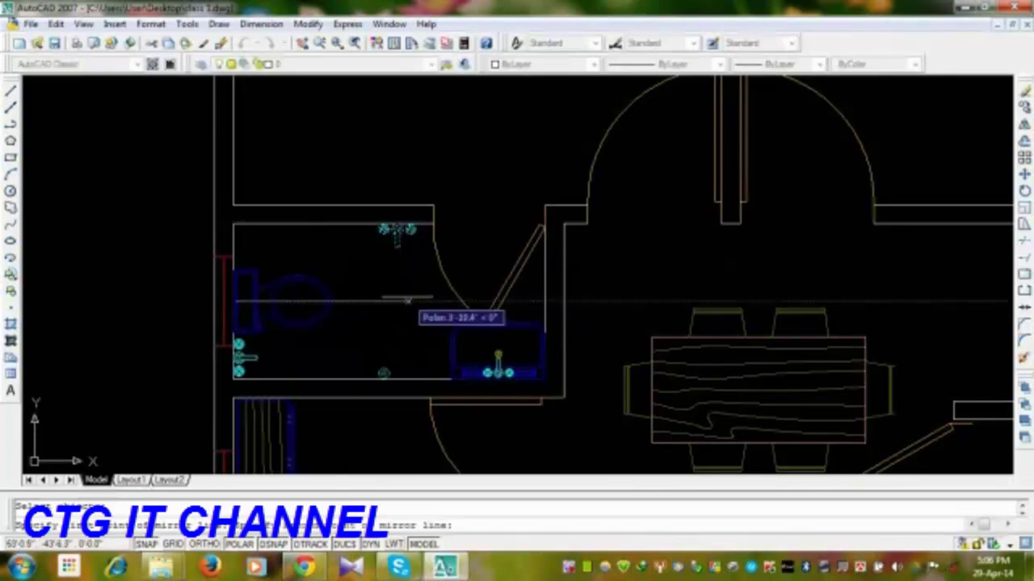
left_click(407, 300)
key("Return")
left_click(413, 280)
left_click(379, 224)
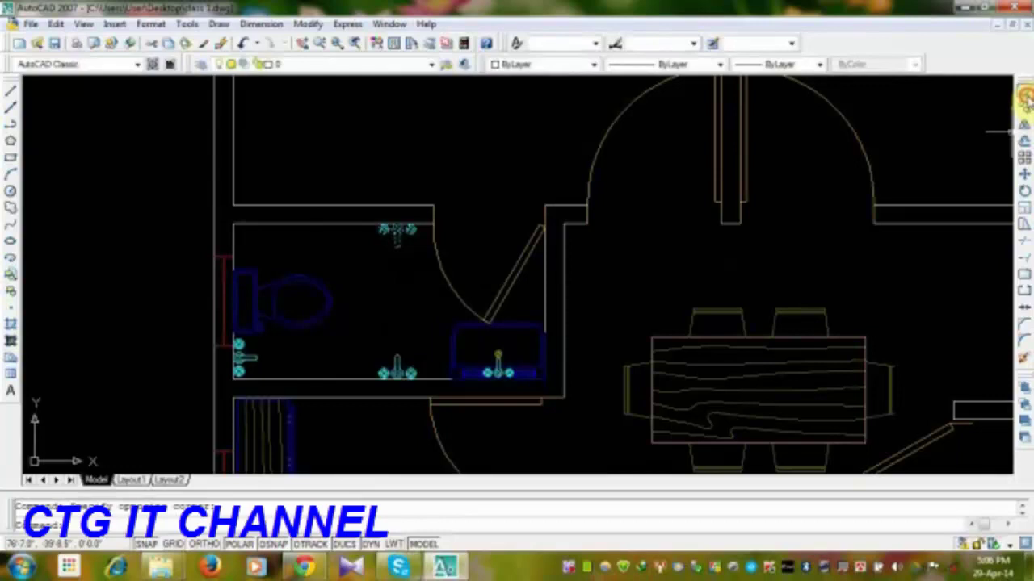
- Move the lower-wall tap slightly left, farther from the washbasin, and save the drawing
scroll(570, 161, "up", 3)
scroll(474, 237, "up", 3)
left_click(471, 250)
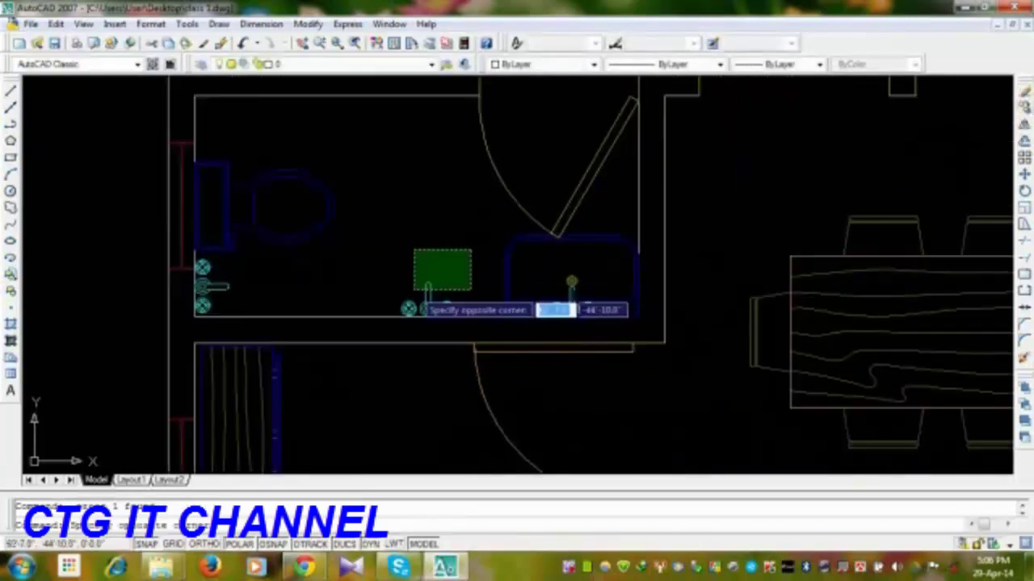
left_click(404, 292)
type("m")
key("Return")
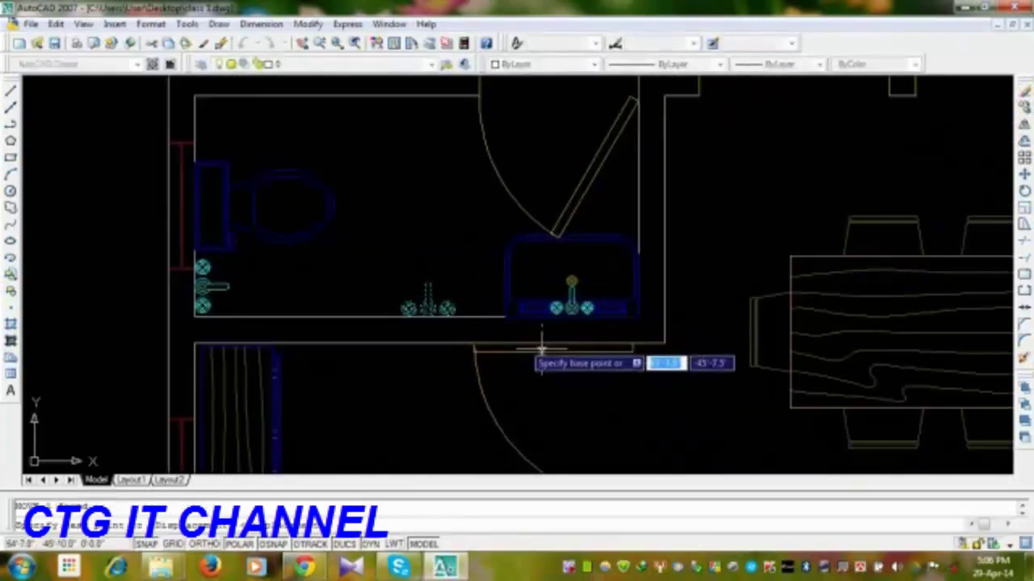
left_click(622, 403)
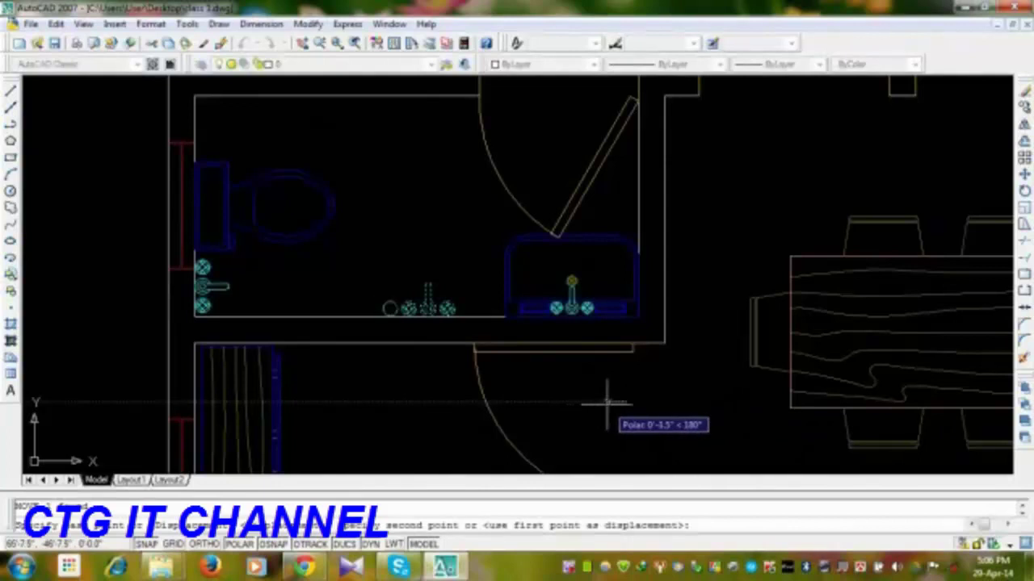
left_click(607, 403)
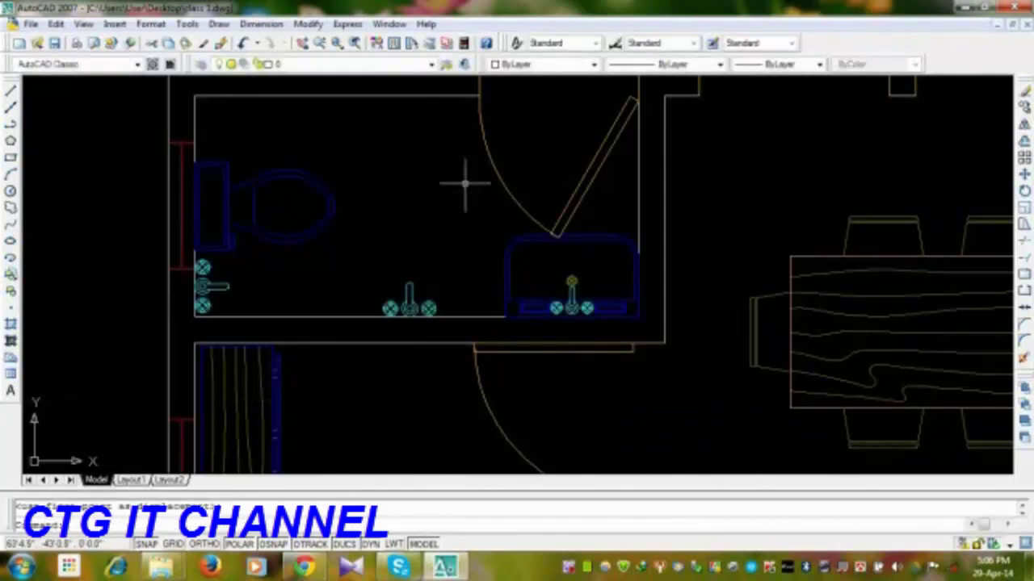
mouse_move(556, 160)
middle_mouse_down()
mouse_move(450, 293)
mouse_move(431, 293)
middle_mouse_up()
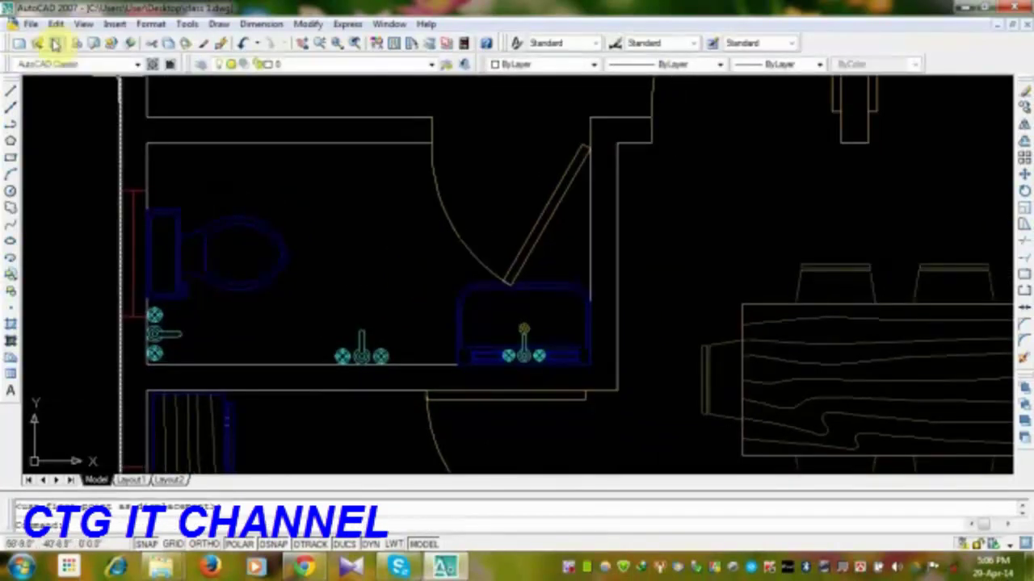
- Copy the bathroom washbasin with its tap into the narrow room left of the staircase
scroll(517, 236, "down", 4)
mouse_move(611, 307)
middle_mouse_down()
mouse_move(390, 251)
mouse_move(334, 328)
mouse_move(247, 242)
mouse_move(358, 157)
mouse_move(390, 315)
middle_mouse_up()
scroll(377, 279, "down", 2)
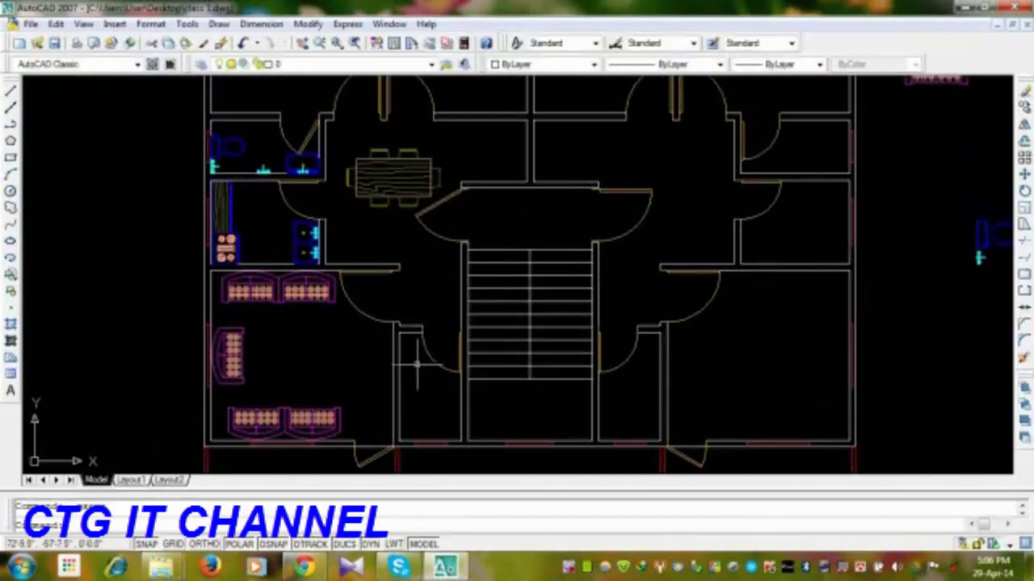
scroll(442, 387, "up", 2)
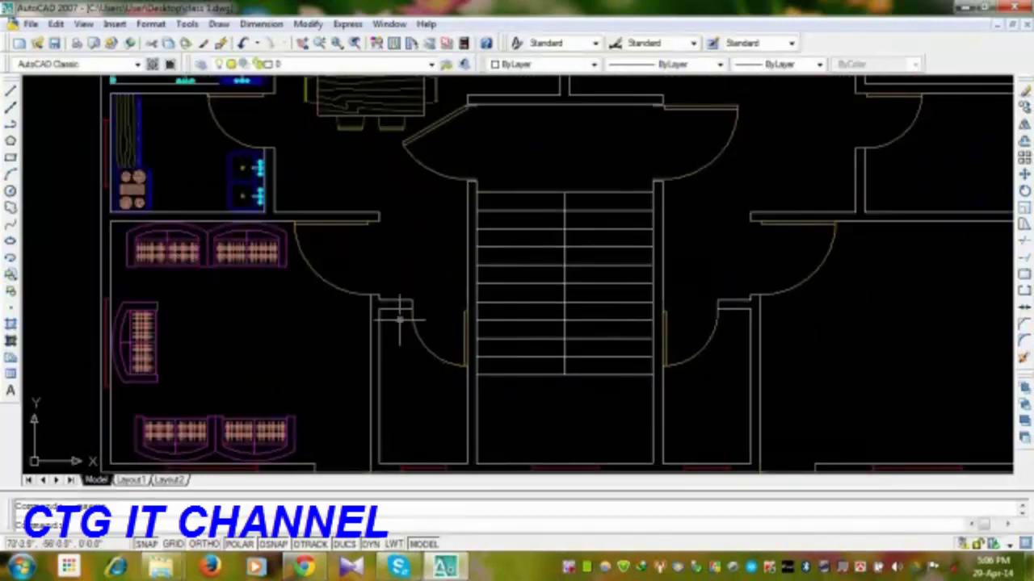
middle_click_drag(399, 324, 399, 389)
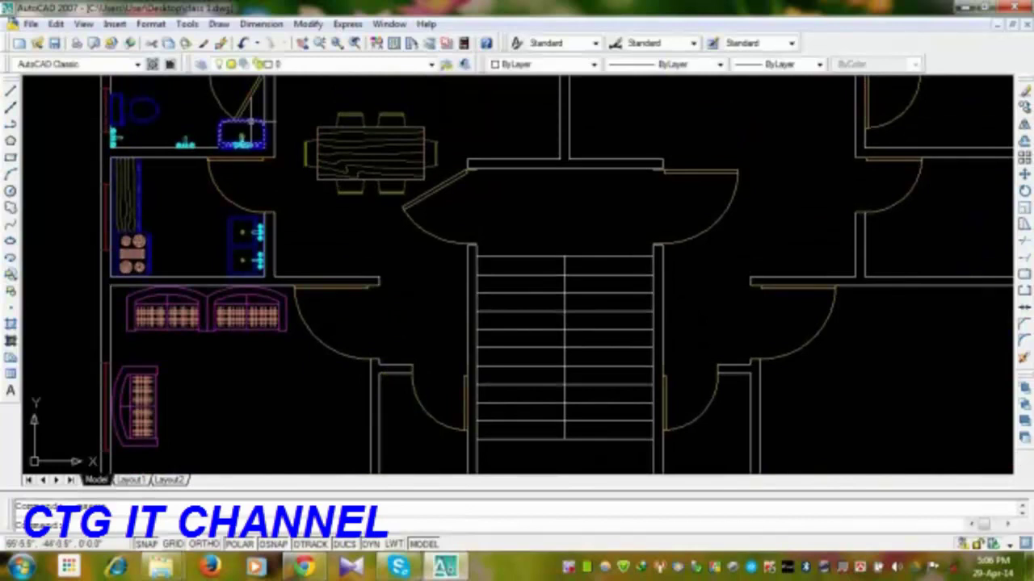
left_click(1024, 117)
left_click(241, 135)
scroll(376, 315, "up", 4)
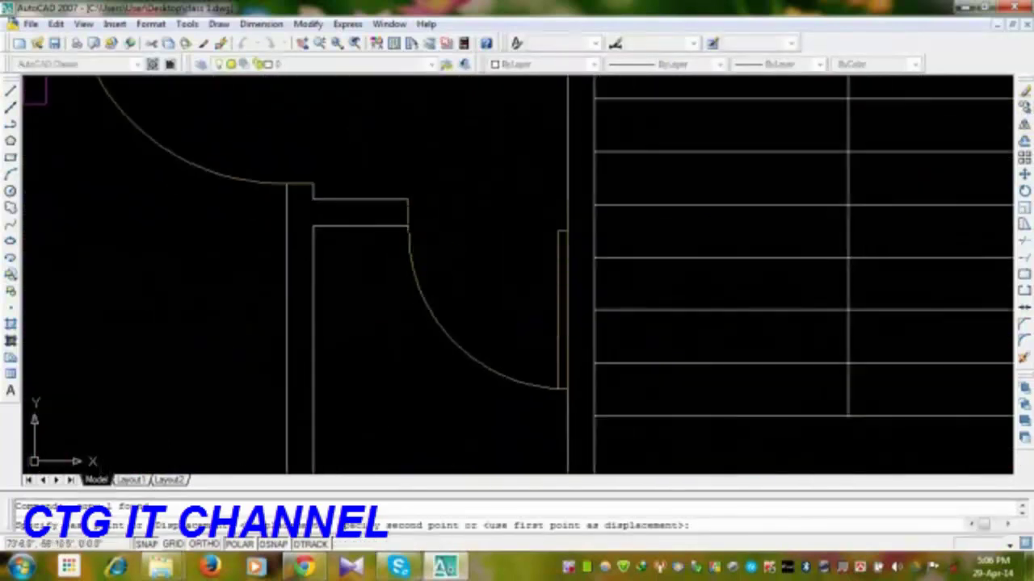
left_click(414, 388)
- Rotate the copied washbasin a quarter turn clockwise so its tap side faces the narrow room's left wall
middle_click_drag(604, 415, 570, 361)
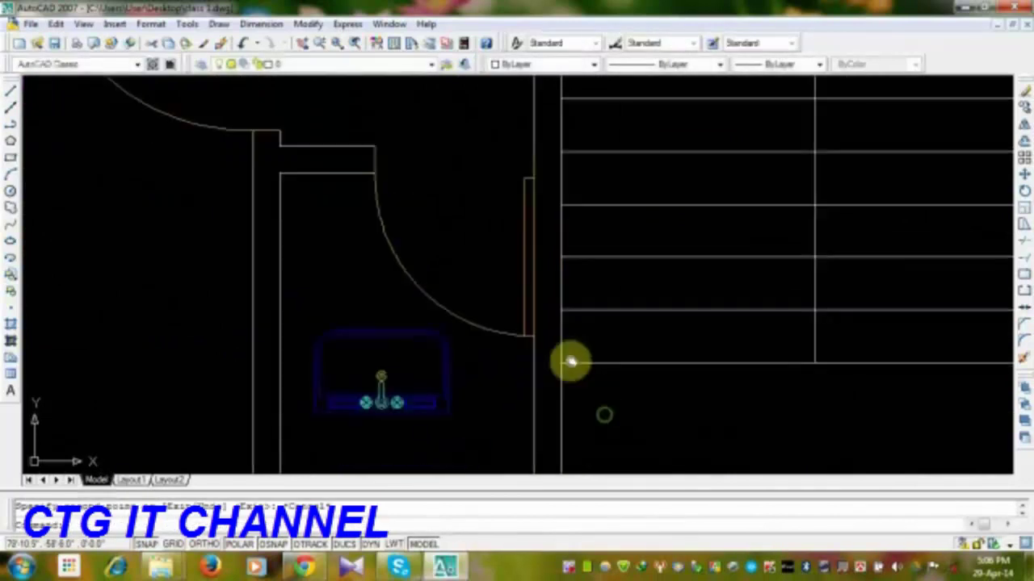
left_click(1023, 191)
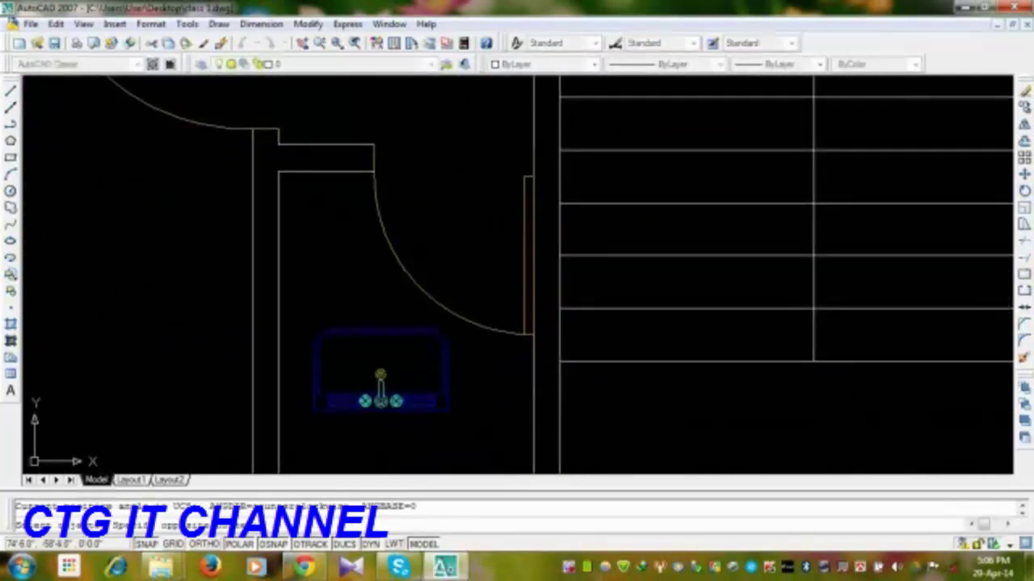
key("Return")
left_click(381, 376)
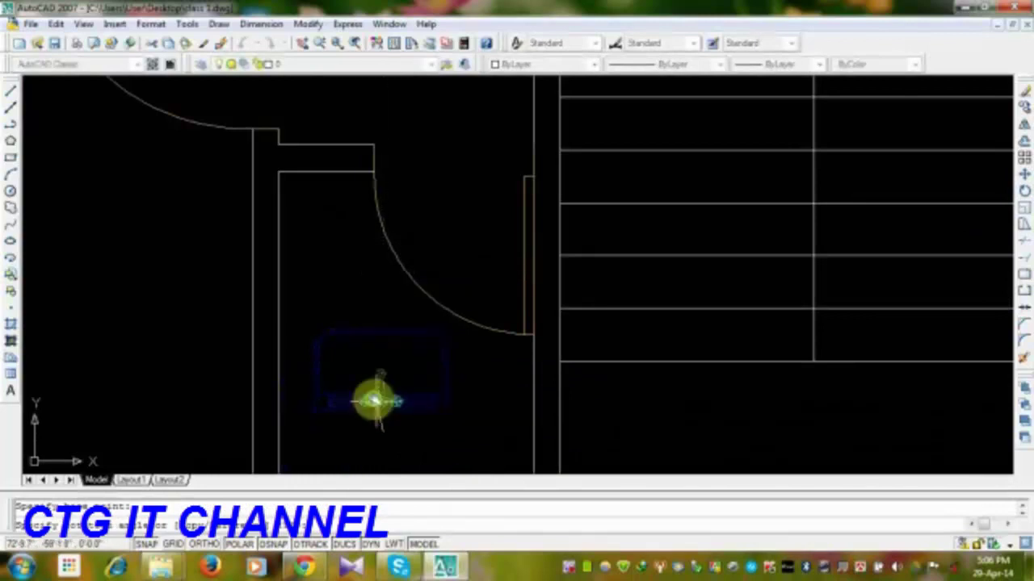
middle_click_drag(375, 452, 331, 359)
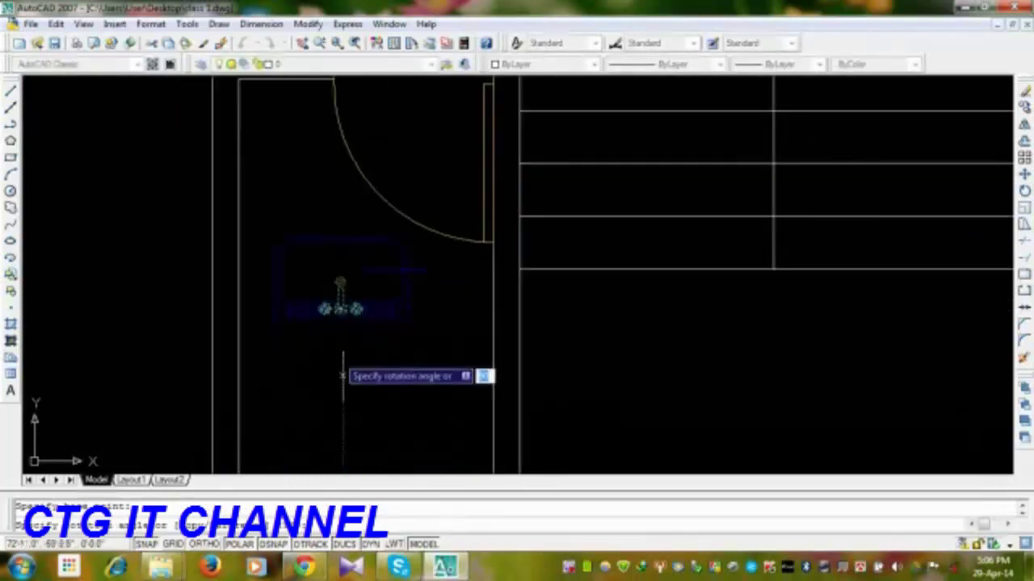
left_click(343, 428)
- Move the rotated washbasin by its upper-left corner into the upper-left inner corner of the narrow room
left_click(425, 336)
left_click(358, 380)
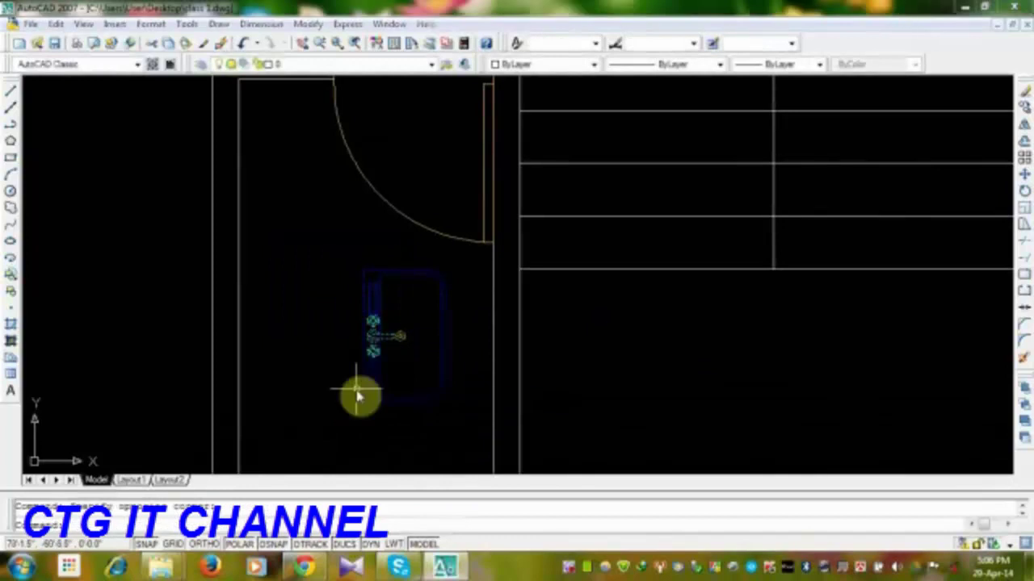
key("m")
key("Return")
left_click(363, 271)
middle_click_drag(362, 271, 392, 341)
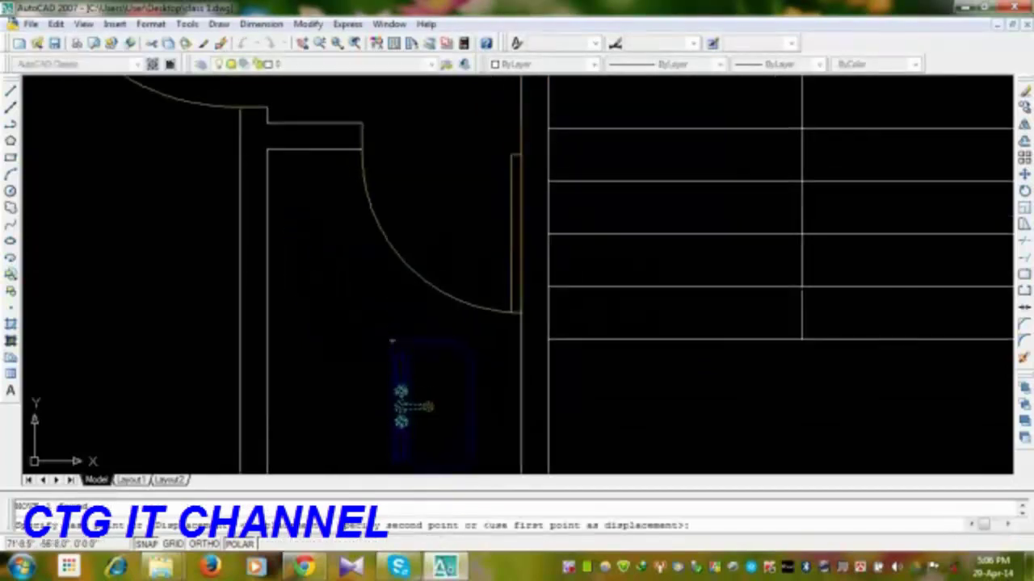
left_click(267, 150)
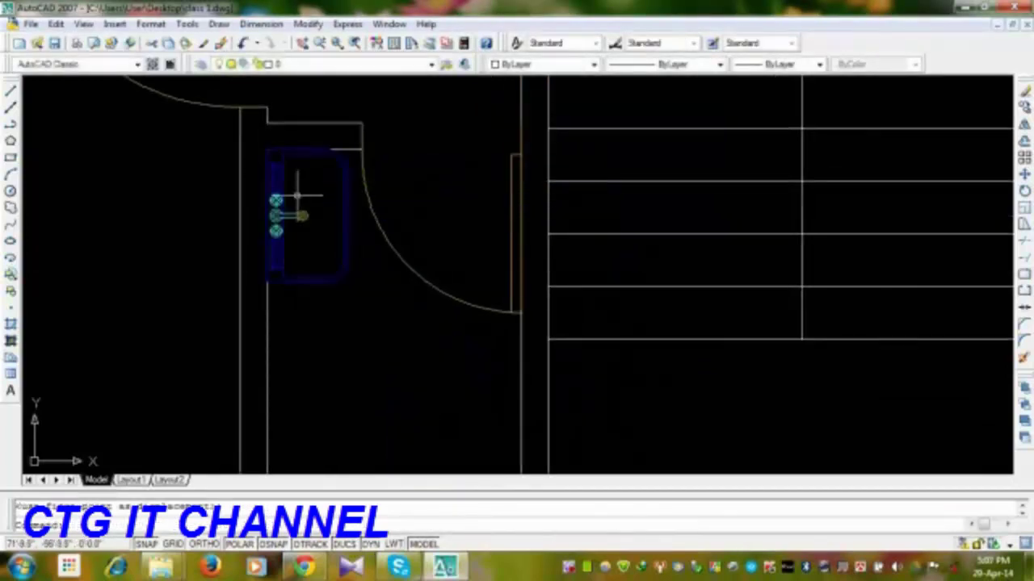
- Nudge the corner washbasin about 0.5 inch right and slightly down, leaving a small gap to both walls
scroll(477, 263, "down", 3)
middle_click_drag(404, 277, 286, 148)
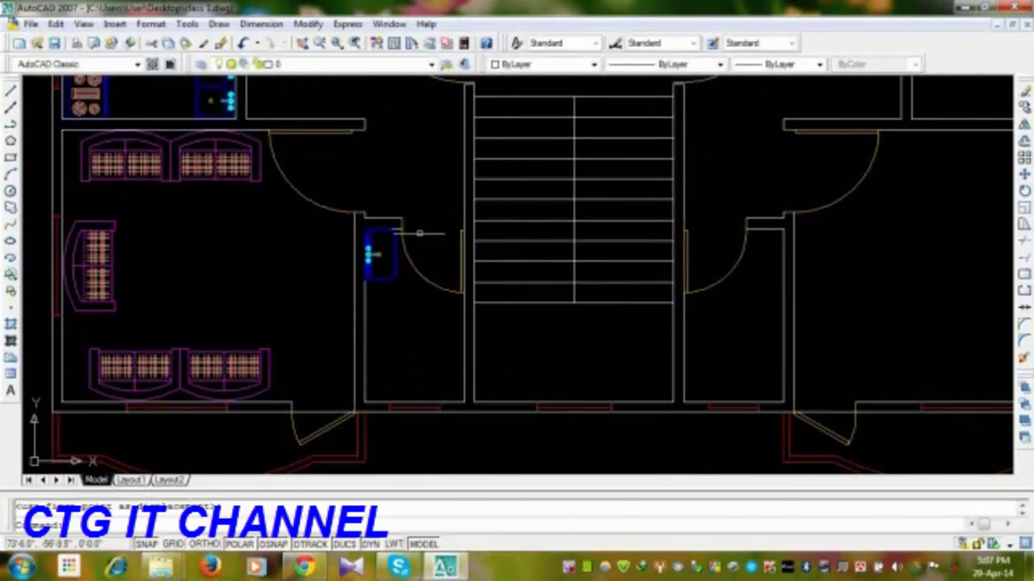
scroll(403, 271, "up", 4)
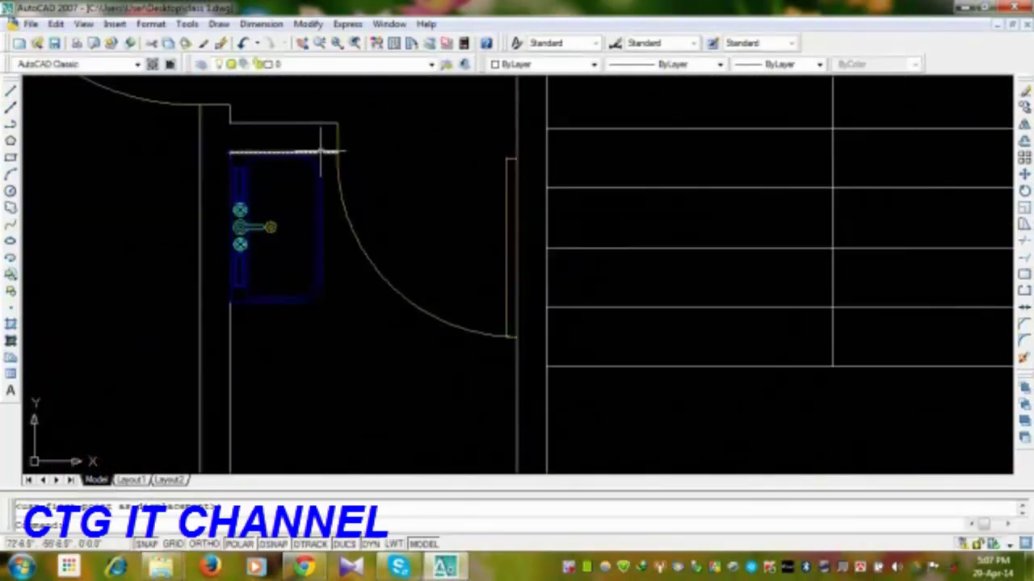
left_click(295, 260)
type("m")
key("Return")
left_click(299, 347)
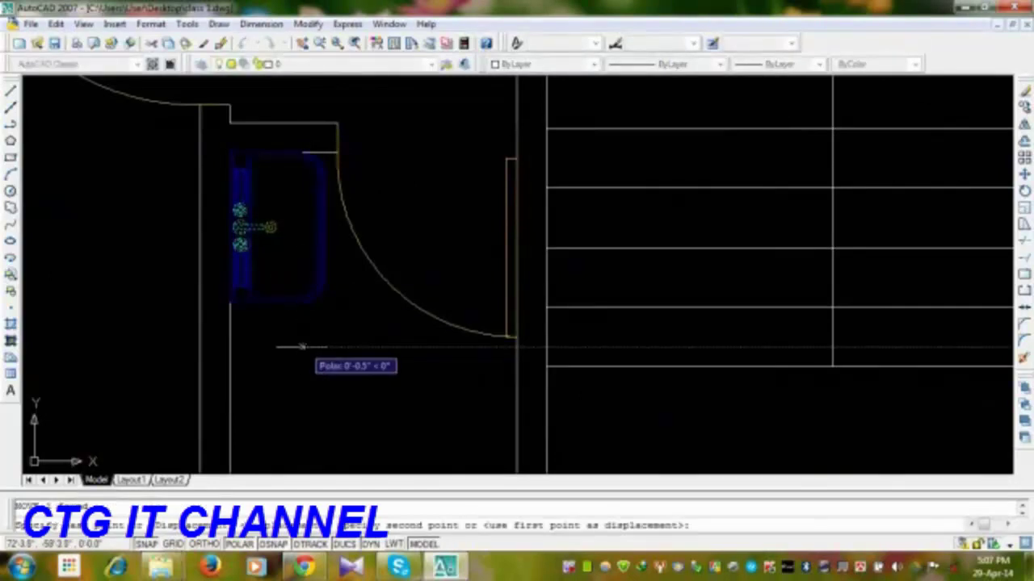
left_click(302, 347)
type("m")
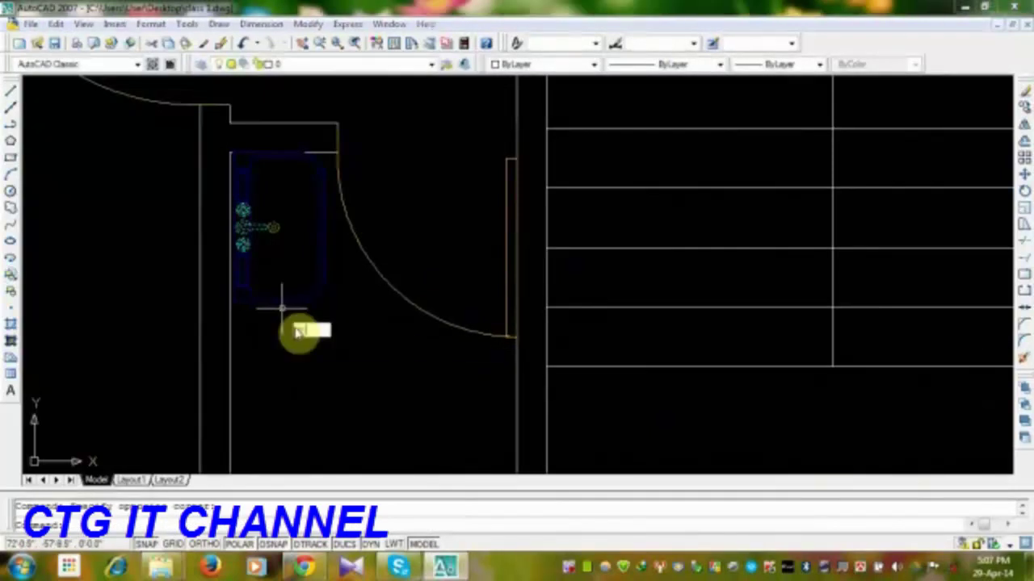
key("Return")
left_click(294, 340)
left_click(294, 342)
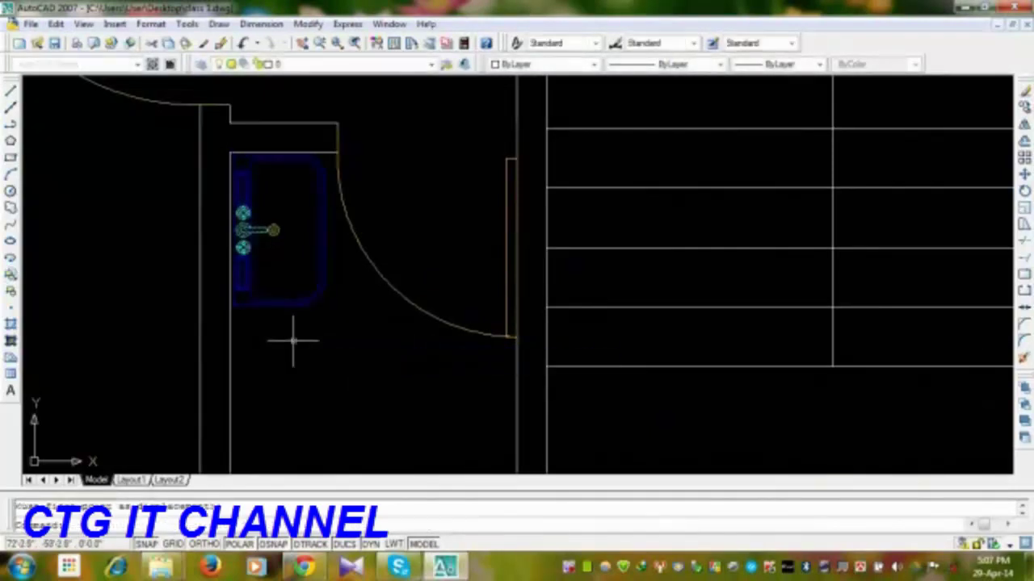
- Copy the bathroom toilet and the wall tap beside it into the open floor of the living room between the sofas
mouse_move(380, 347)
middle_mouse_down()
mouse_move(369, 337)
mouse_move(348, 350)
middle_mouse_up()
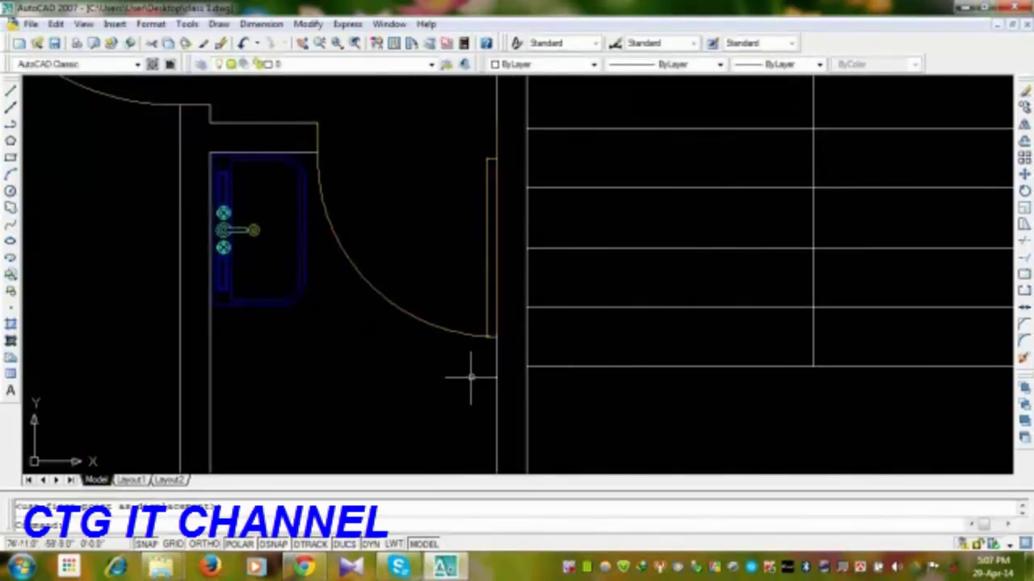
scroll(288, 231, "down", 2)
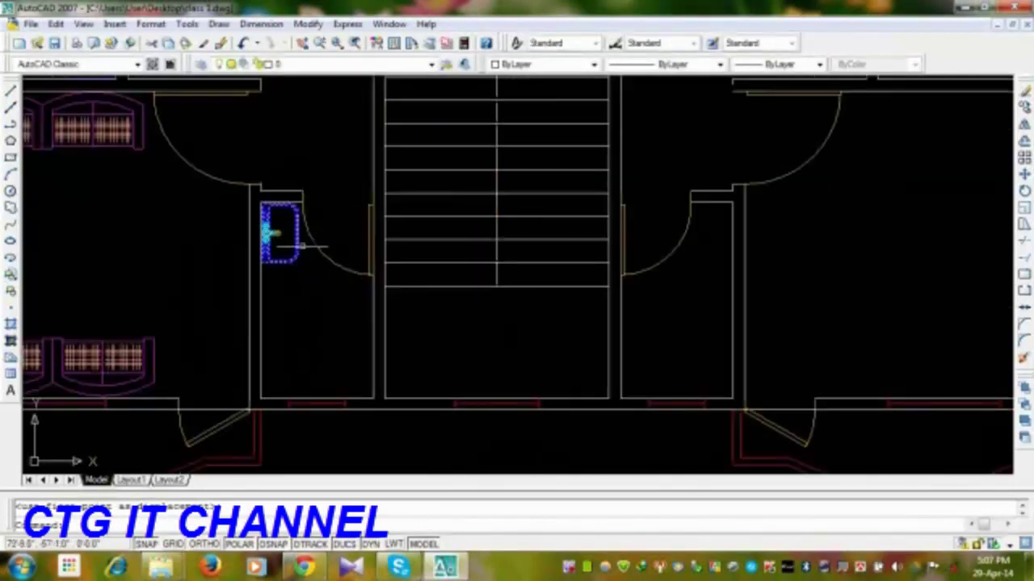
mouse_move(279, 232)
middle_mouse_down()
mouse_move(461, 474)
mouse_move(295, 330)
mouse_move(348, 301)
mouse_move(114, 67)
middle_mouse_up()
middle_click_drag(185, 89, 451, 420)
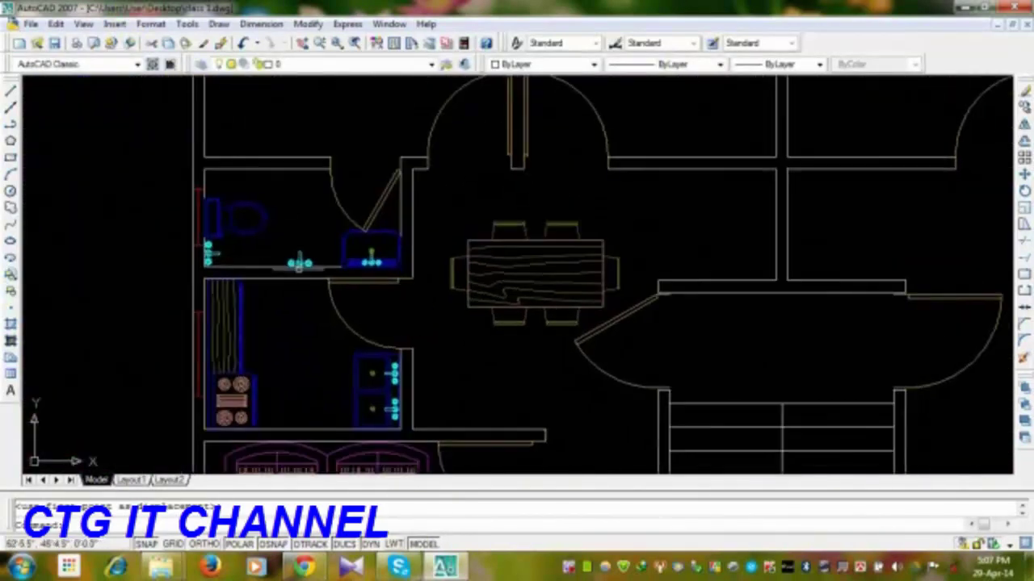
left_click(275, 196)
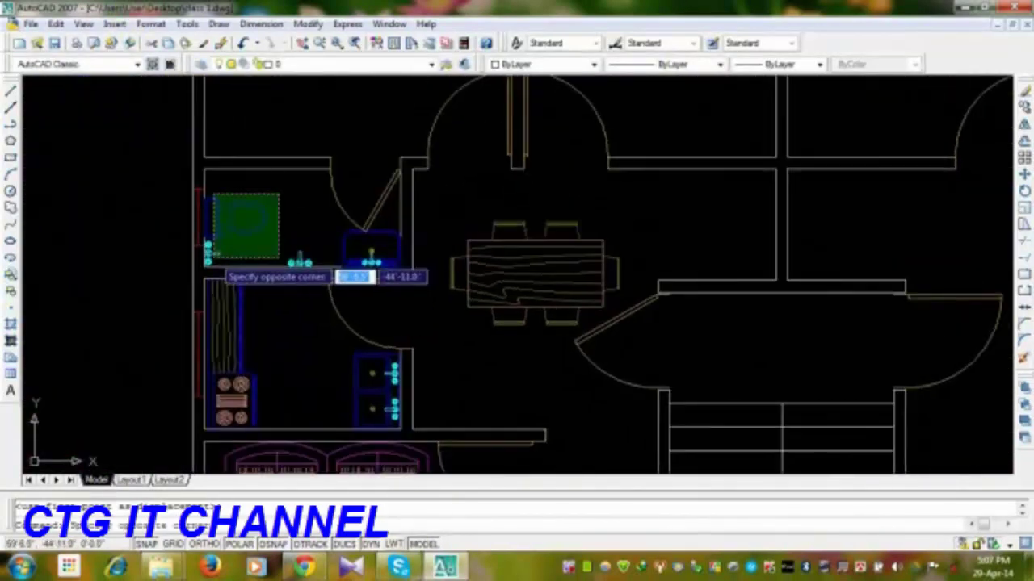
left_click(209, 257)
left_click(1024, 113)
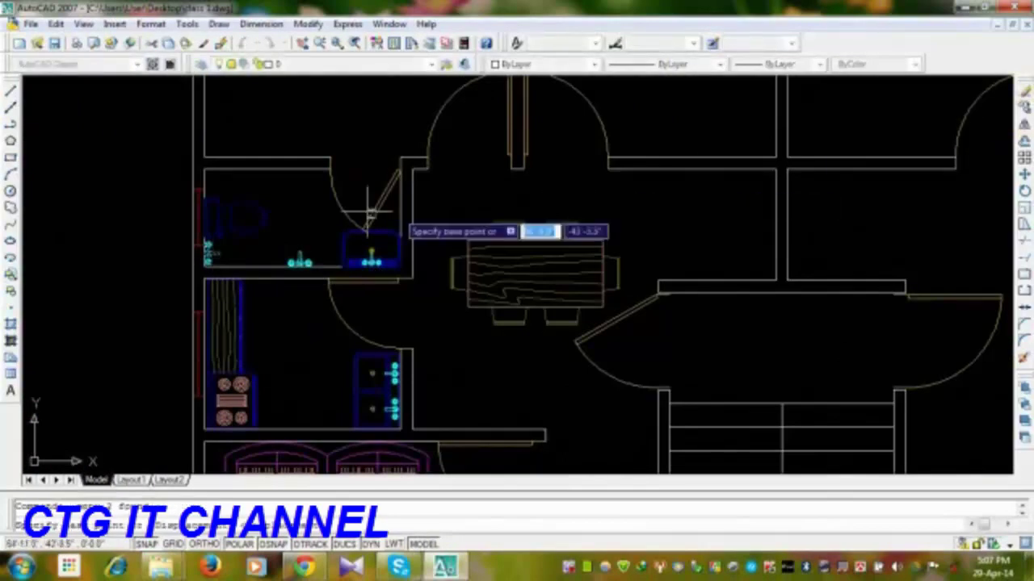
left_click(247, 215)
middle_click_drag(638, 476, 444, 169)
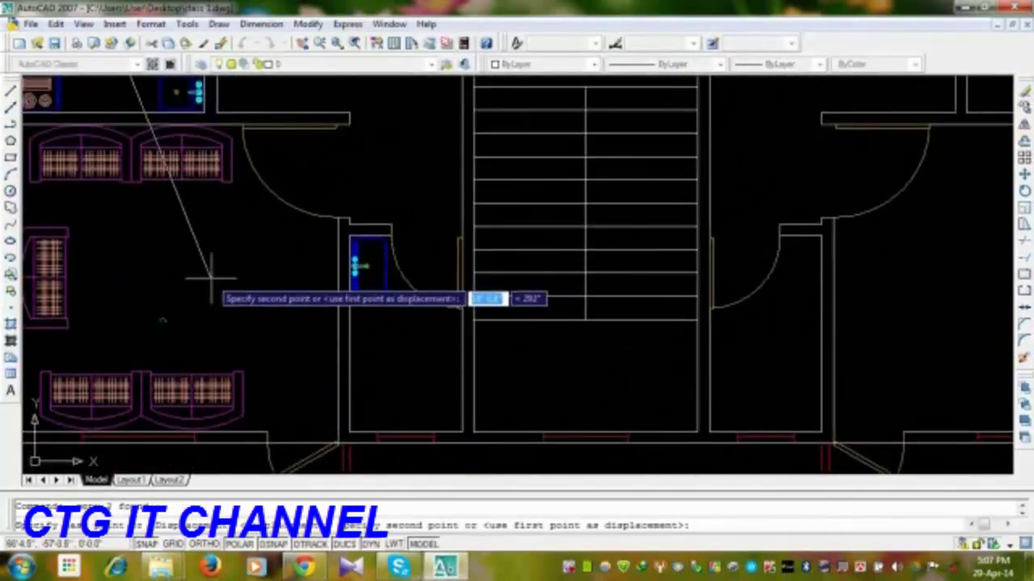
left_click(202, 274)
key("Escape")
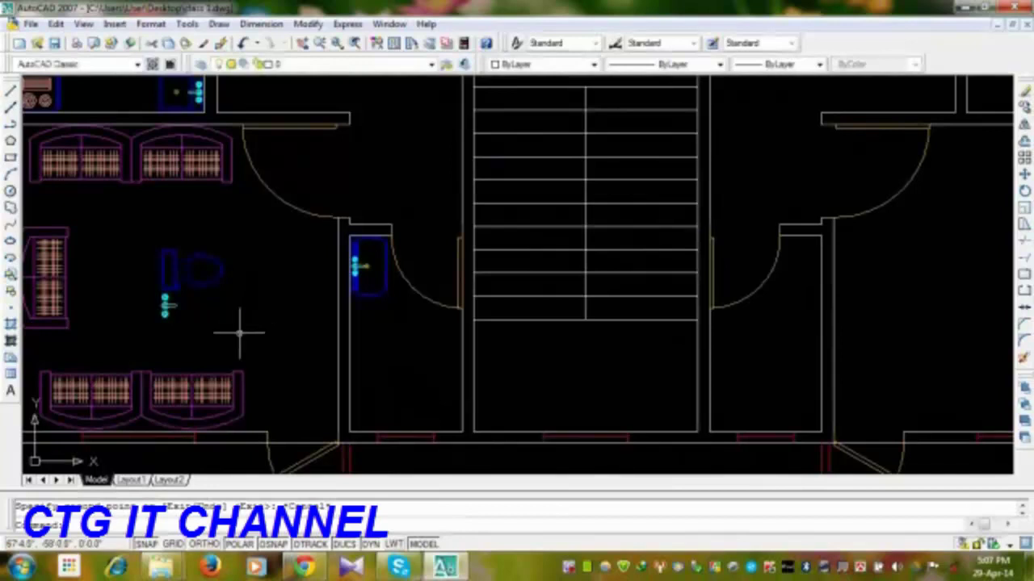
- Rotate the copied toilet and tap a quarter turn counterclockwise so the toilet's tank faces the living room's lower wall
left_click(1024, 191)
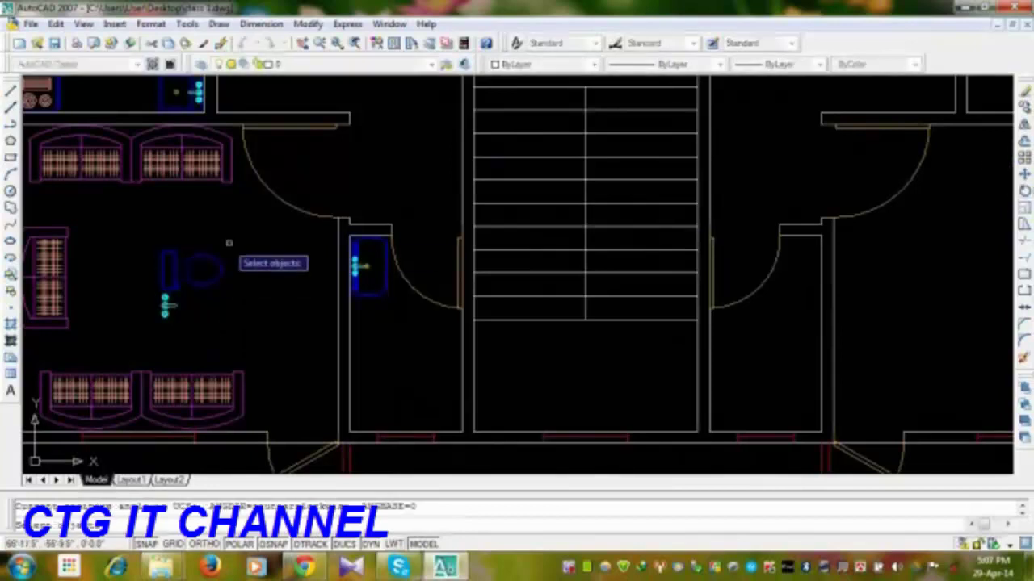
left_click(235, 242)
left_click(127, 323)
key("Return")
left_click(203, 293)
left_click(201, 218)
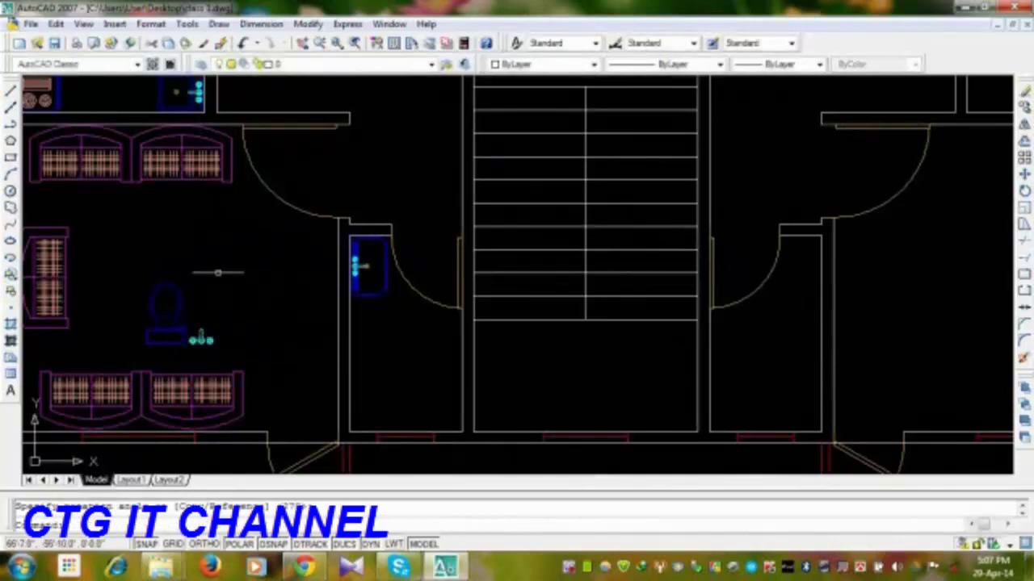
- Move the rotated toilet and tap by the middle of the tank's back edge onto the lower window wall of the narrow room
middle_click_drag(219, 275, 219, 203)
left_click(226, 203)
left_click(103, 268)
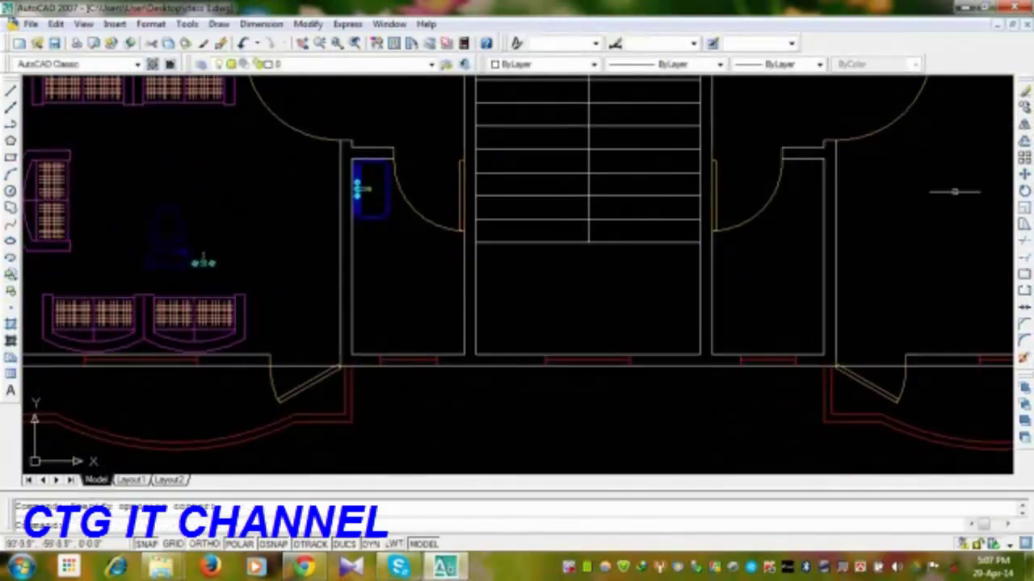
left_click(1024, 175)
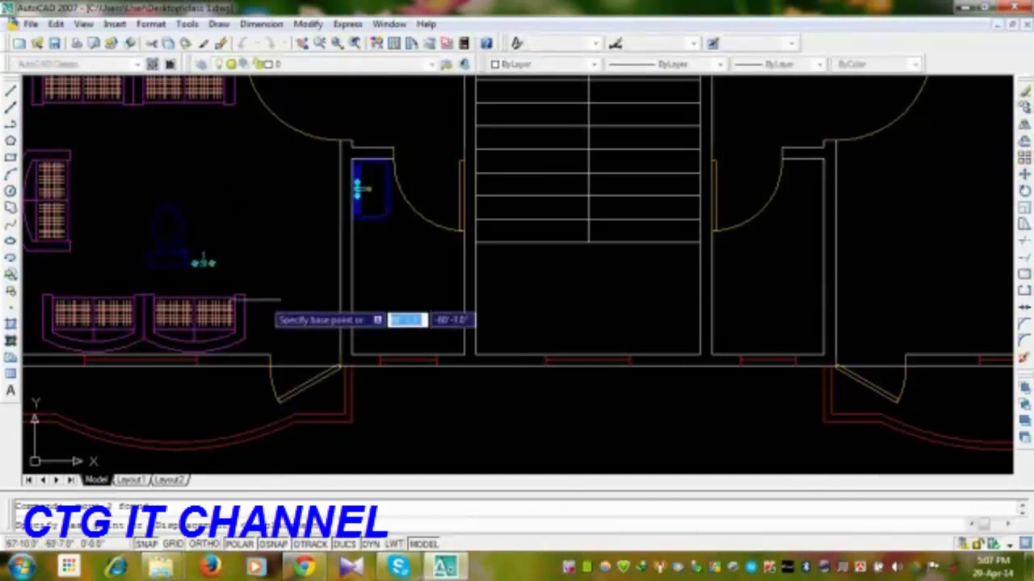
left_click(167, 266)
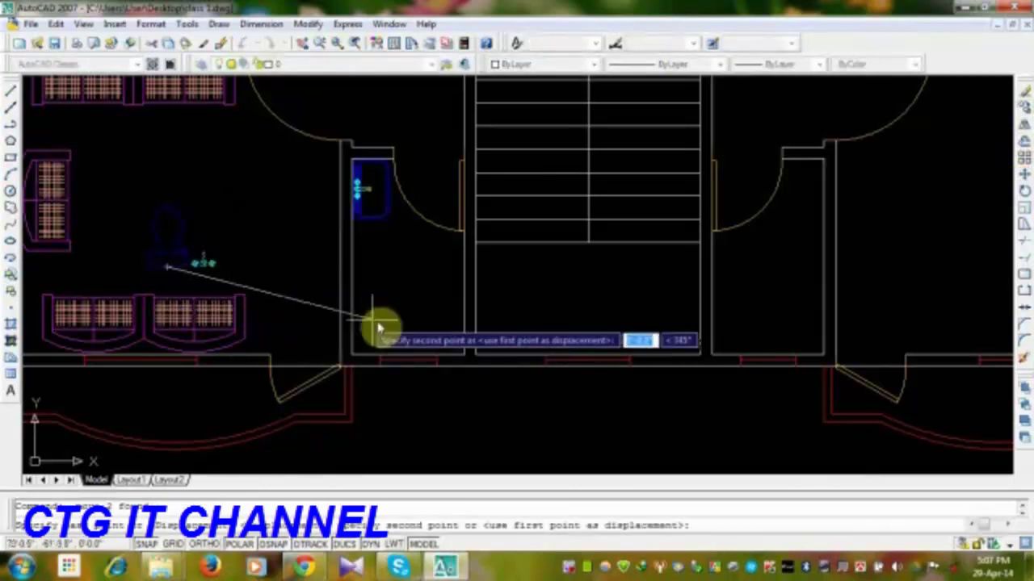
left_click(407, 353)
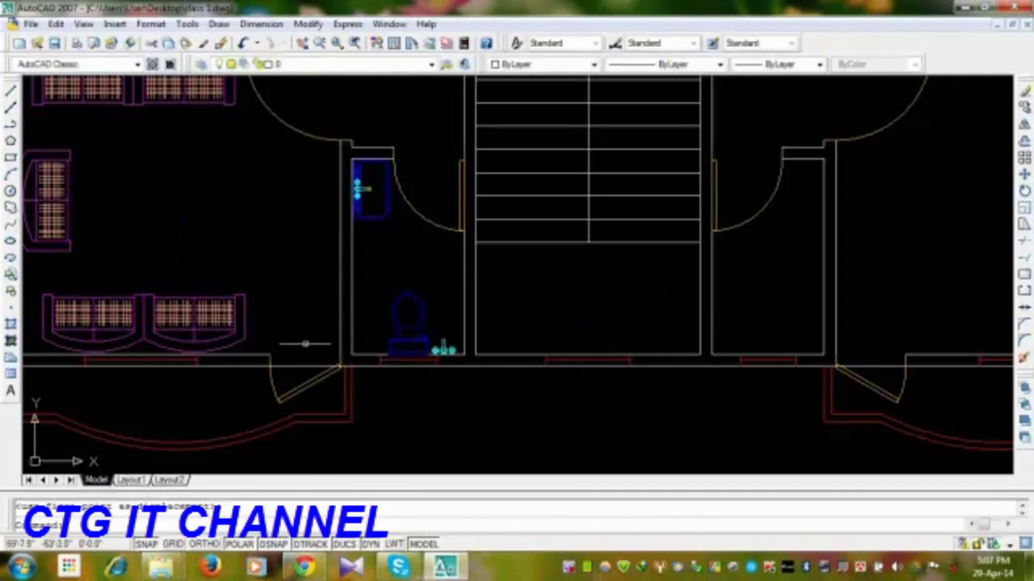
- Copy the tap on the bathroom's lower wall into the narrow room, between its washbasin and toilet
mouse_move(354, 311)
middle_mouse_down()
mouse_move(348, 401)
mouse_move(438, 531)
middle_mouse_up()
middle_click_drag(189, 250, 199, 341)
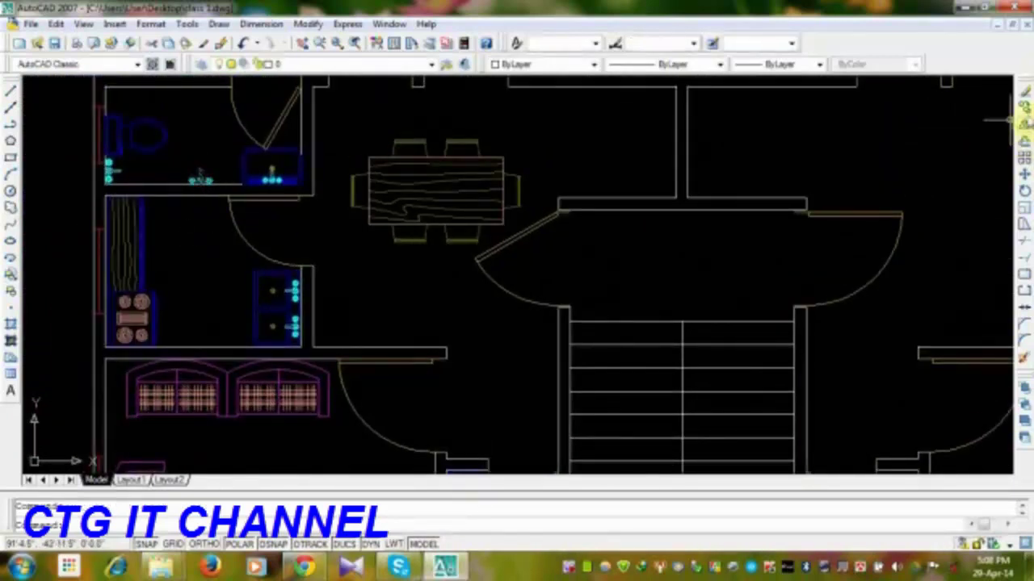
left_click(1024, 108)
left_click(205, 182)
middle_click_drag(292, 377, 187, 120)
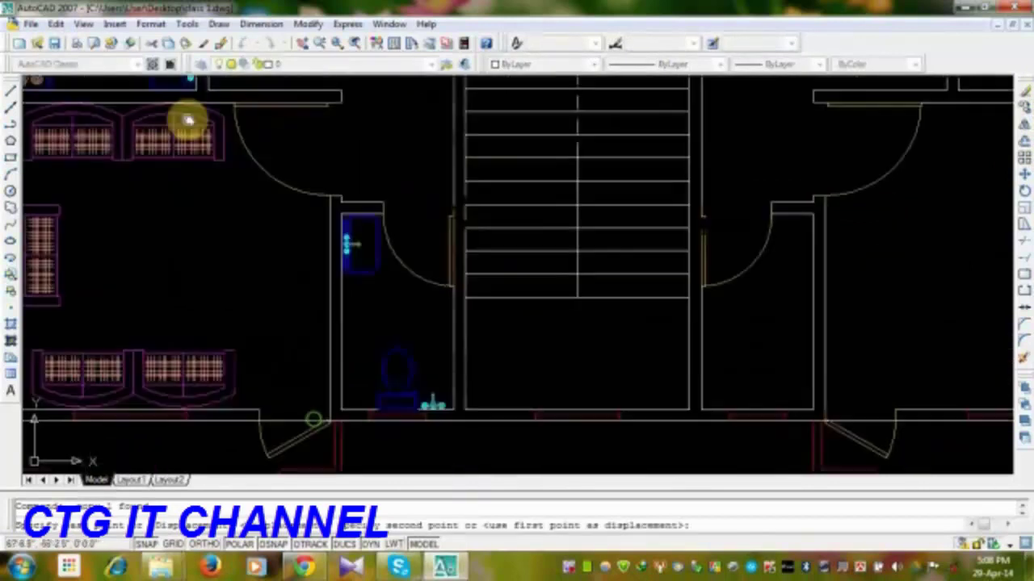
scroll(364, 299, "up", 3)
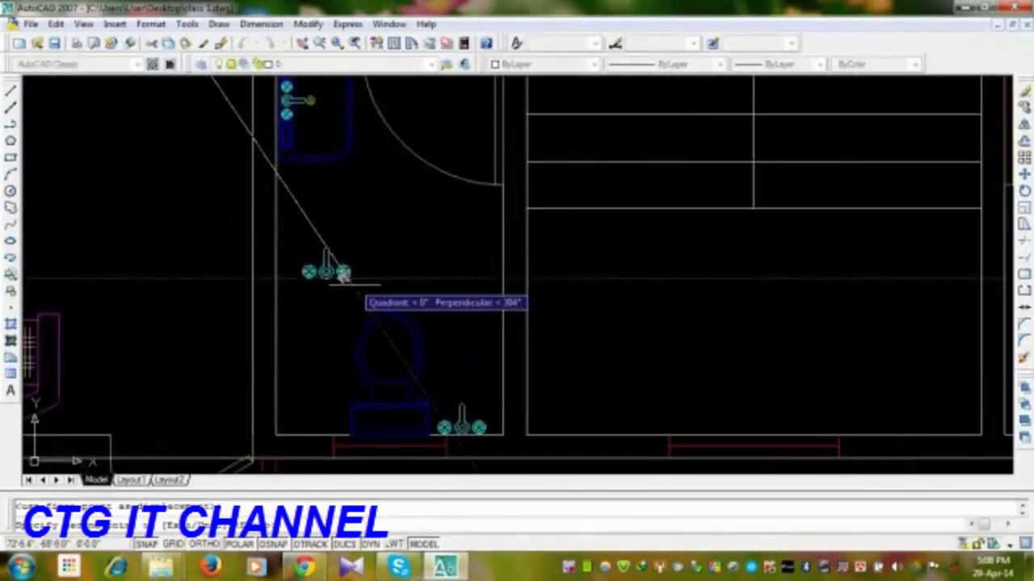
left_click(343, 277)
key("Escape")
- Rotate the copied tap a quarter turn clockwise so its spout points right, away from the narrow room's left wall
left_click(1026, 193)
left_click(355, 253)
left_click(318, 296)
right_click(318, 298)
left_click(318, 299)
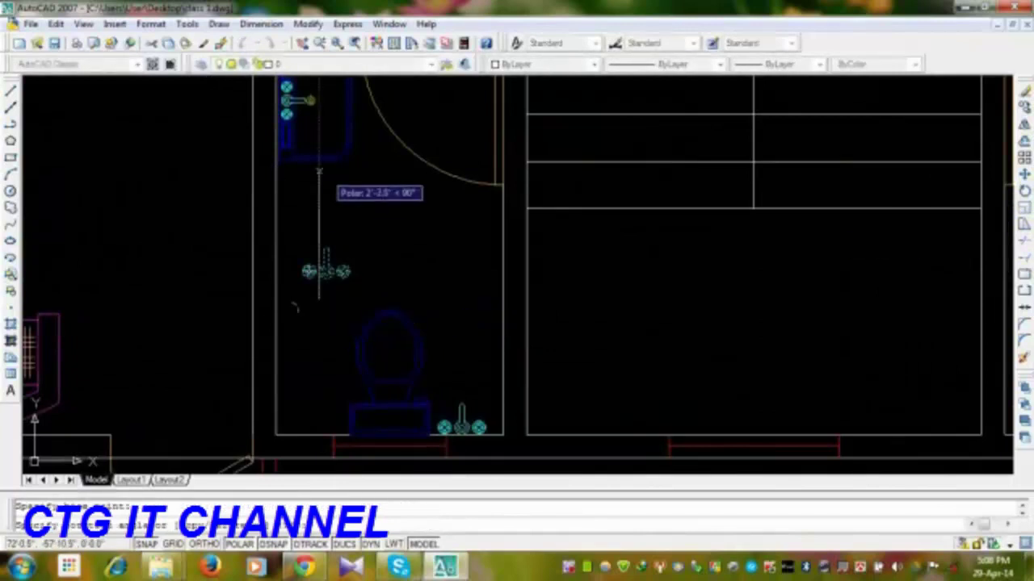
left_click(318, 351)
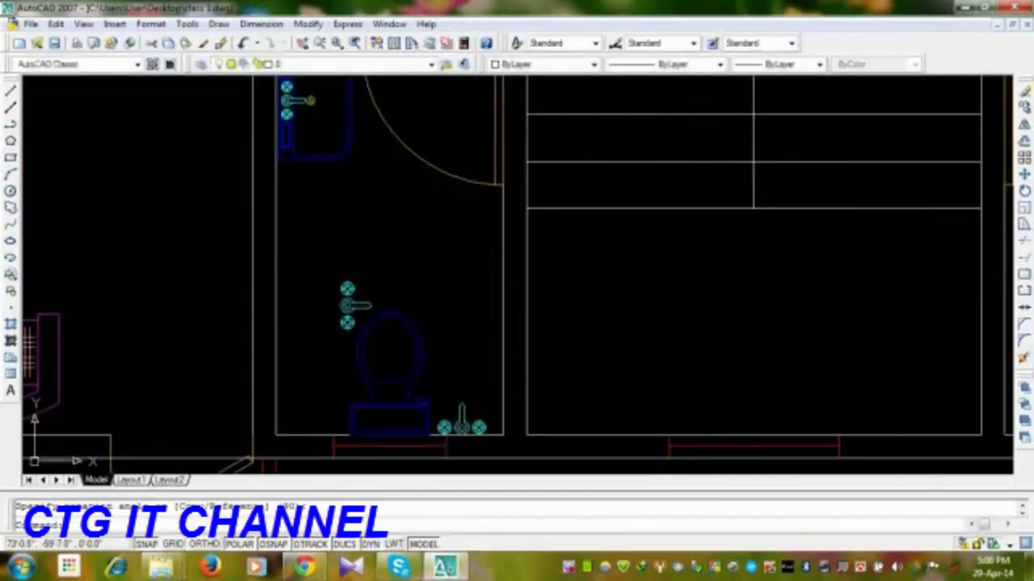
- Move the rotated tap up and left, clear of the toilet and close to the narrow room's left wall
left_click(301, 318)
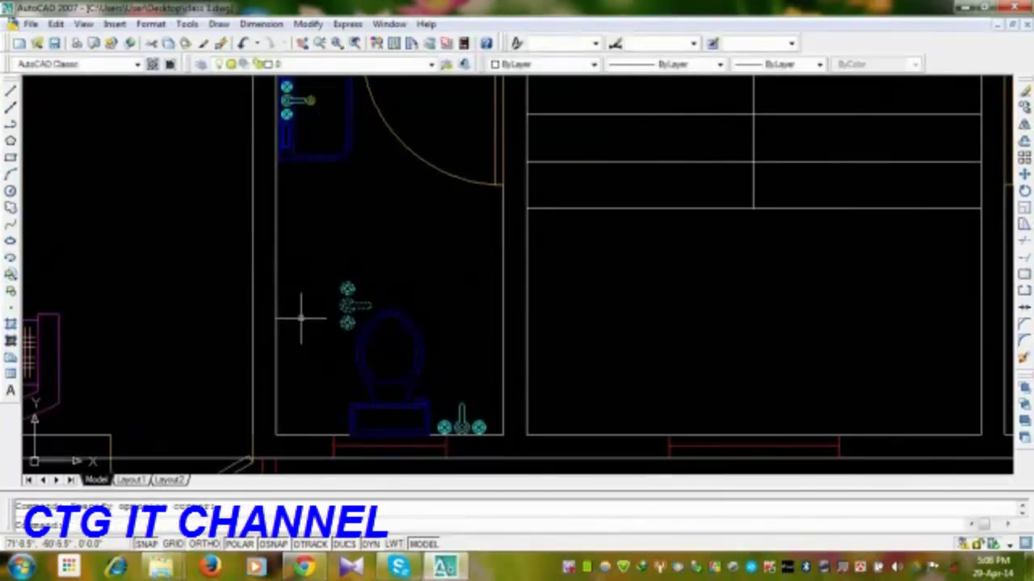
type("m")
key("Return")
left_click(475, 306)
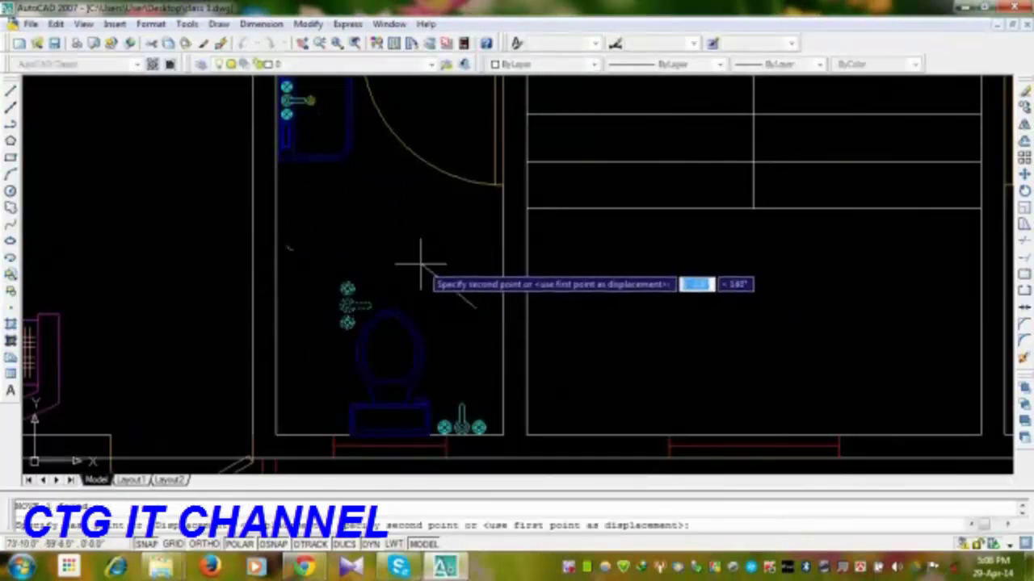
left_click(364, 226)
- Shift the tap horizontally left until it meets the narrow room's left wall
left_click(353, 226)
left_click(311, 289)
type("m")
key("Return")
scroll(307, 297, "up", 3)
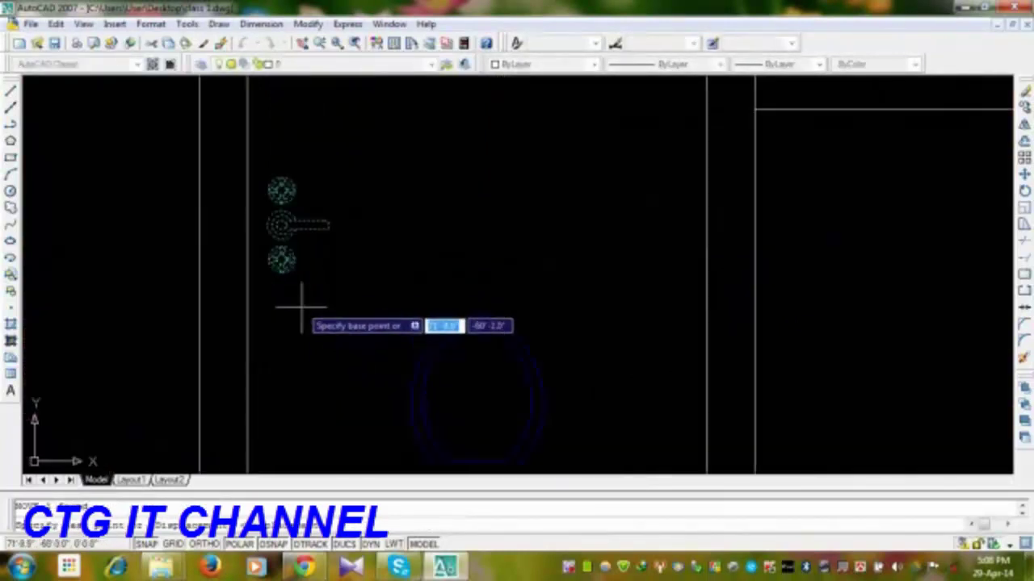
left_click(274, 297)
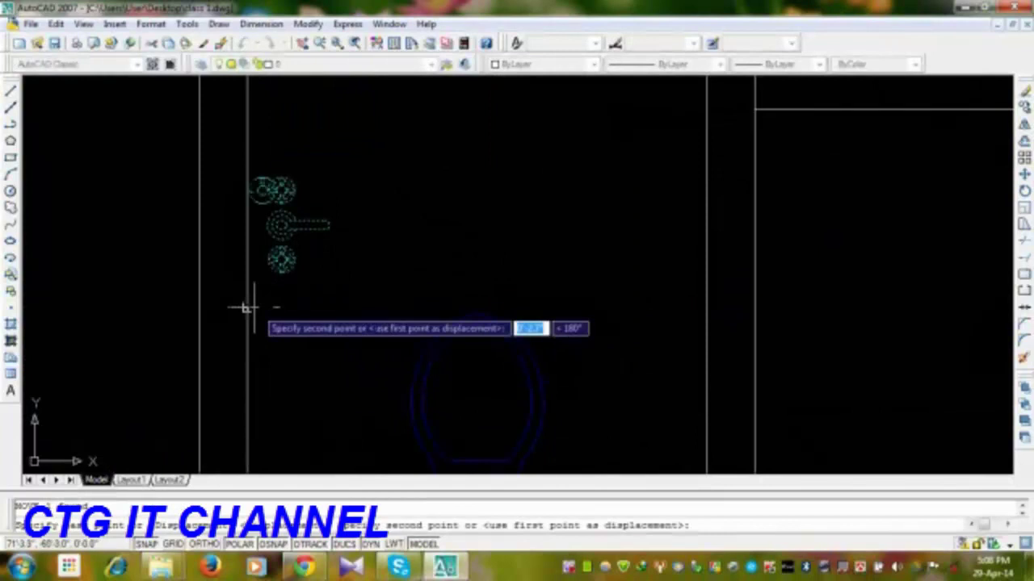
left_click(245, 306)
- Nudge the tap about 0.5 inch to the right so it sits just inside the left wall
left_click(297, 241)
type("m")
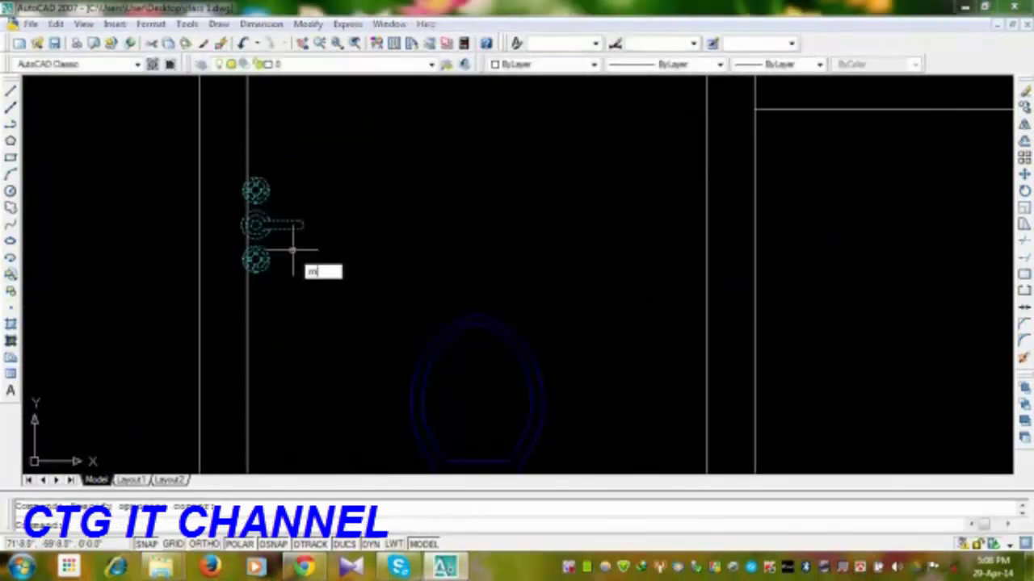
key("Return")
left_click(334, 270)
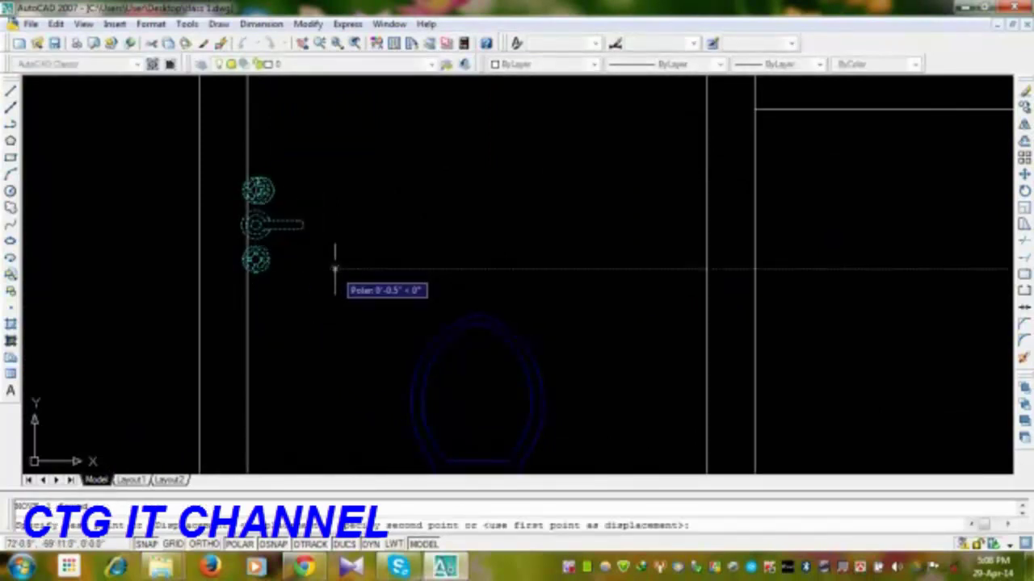
left_click(334, 269)
- Load the plain table drawing from the BLOCK FILE folder as a block to insert, with its insertion point specified on-screen
scroll(335, 279, "down", 3)
mouse_move(355, 346)
middle_mouse_down()
mouse_move(288, 362)
mouse_move(341, 391)
middle_mouse_up()
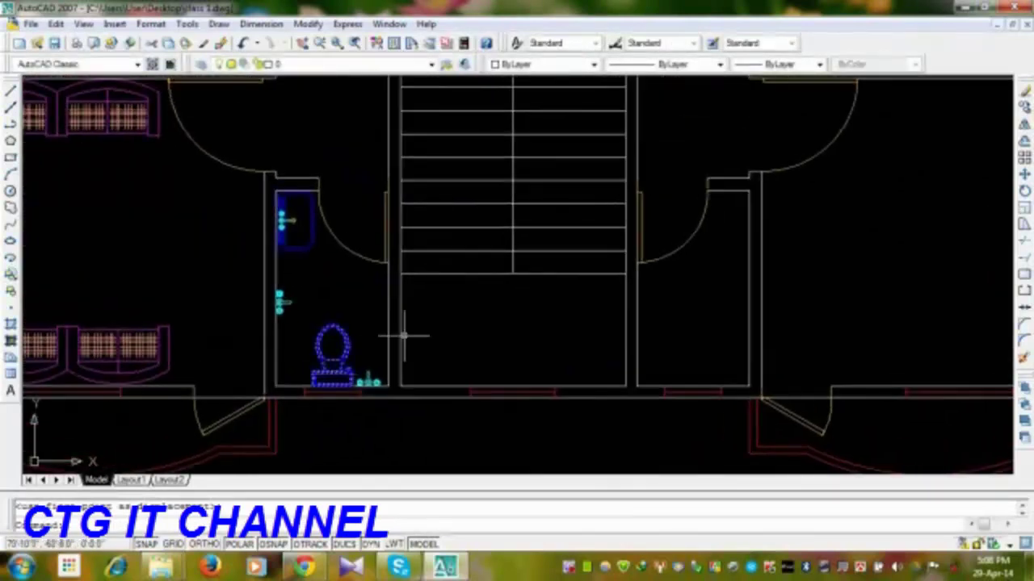
middle_click_drag(404, 335, 528, 335)
scroll(528, 336, "down", 2)
middle_click_drag(306, 176, 306, 303)
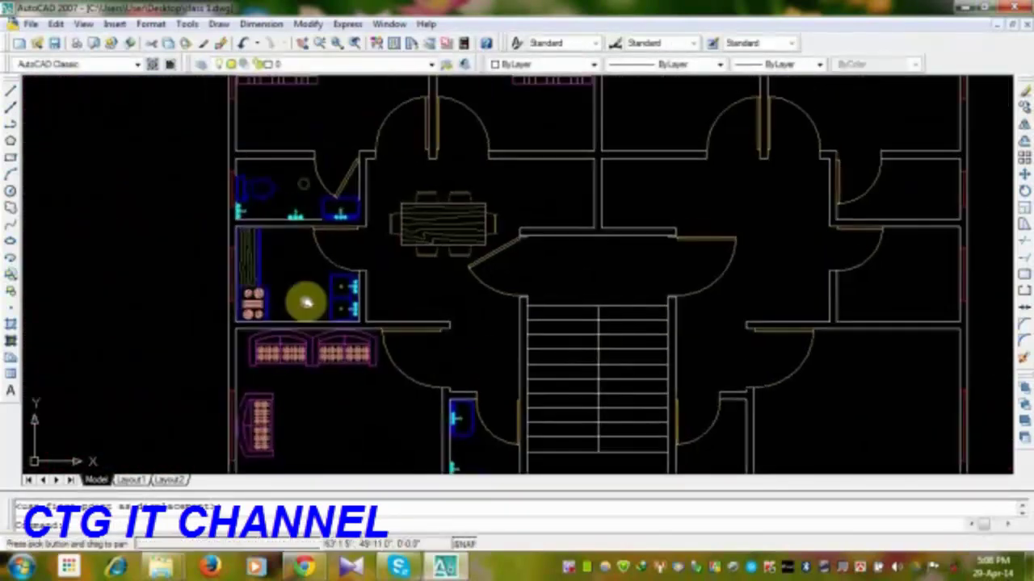
middle_click_drag(378, 210, 329, 299)
middle_click_drag(396, 199, 339, 97)
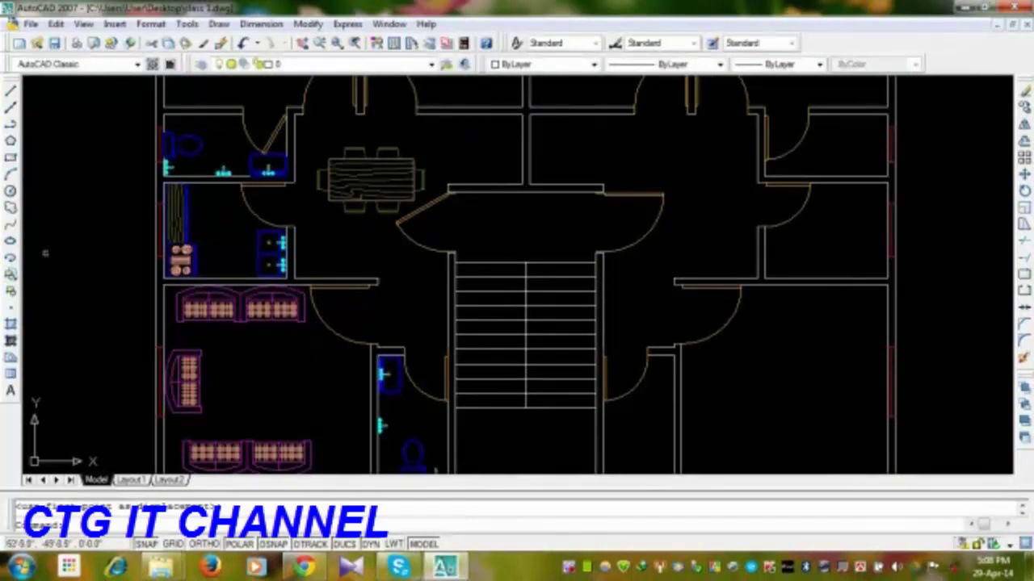
left_click(9, 279)
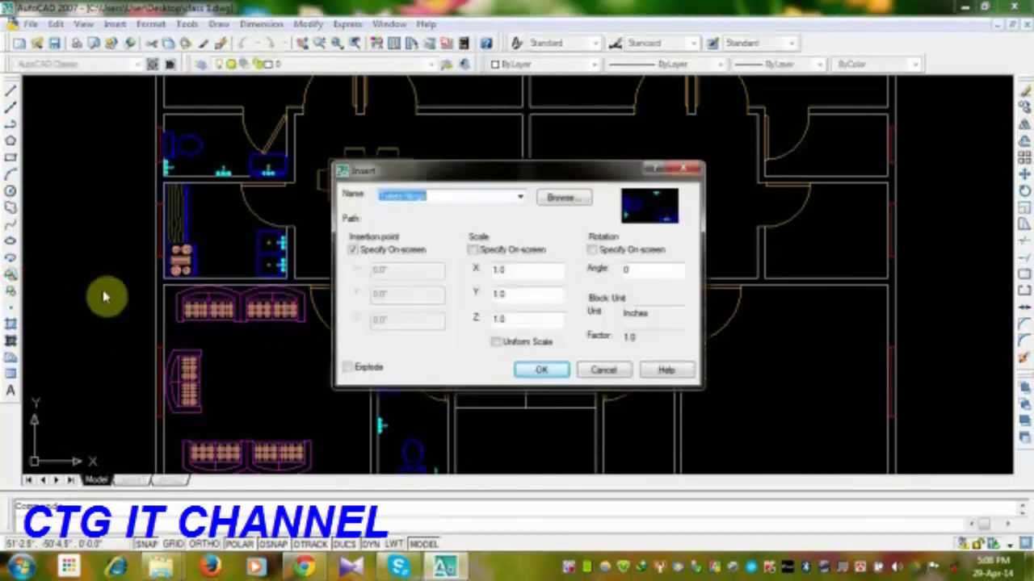
left_click(547, 199)
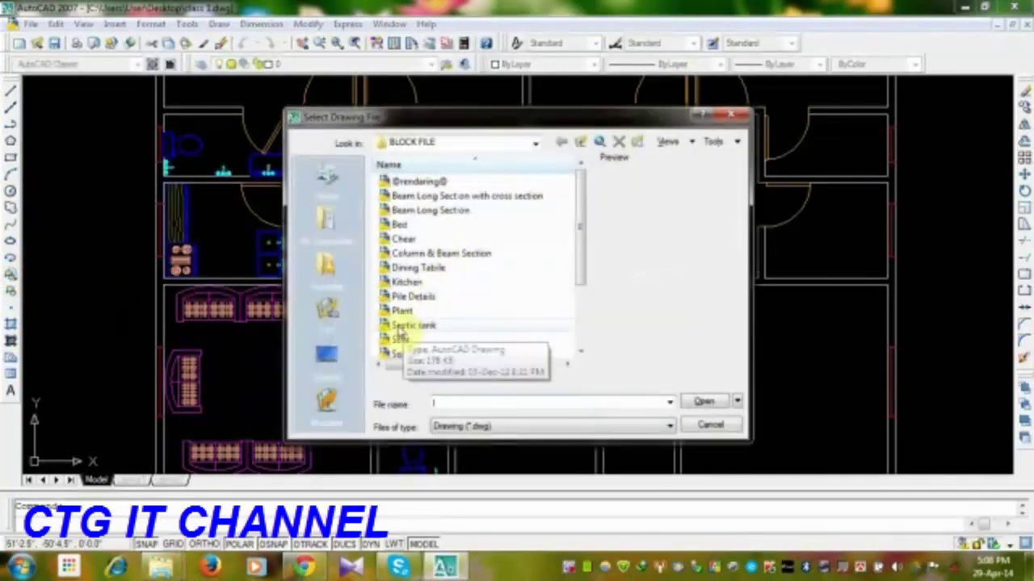
left_click_drag(586, 258, 590, 281)
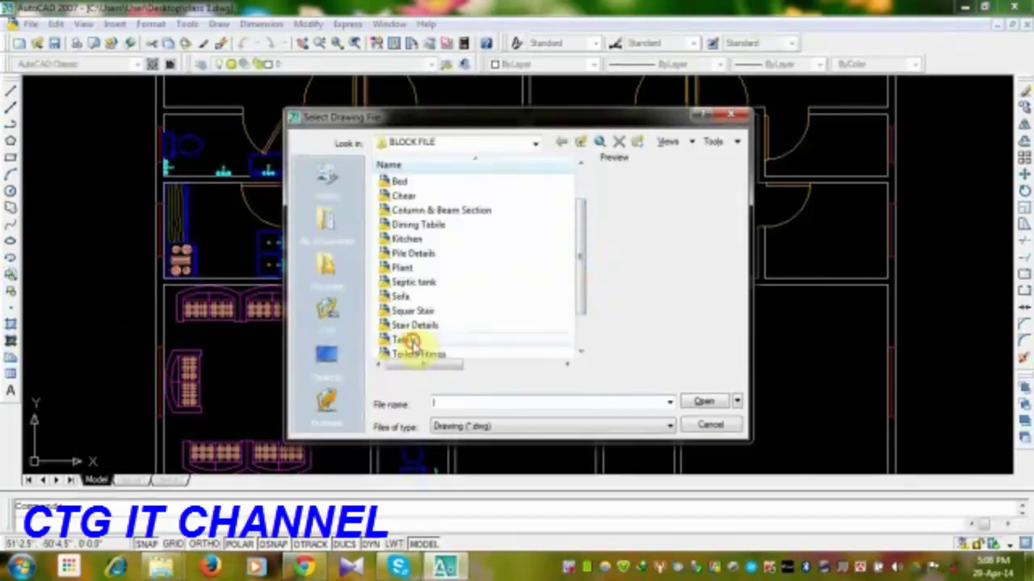
left_click(408, 340)
left_click(689, 404)
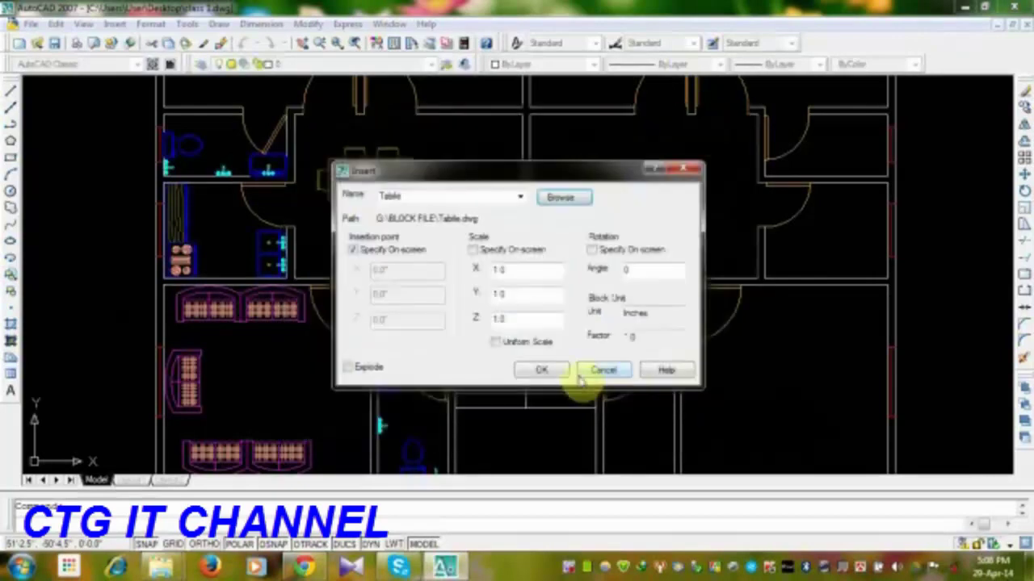
left_click(543, 370)
- Place the table block in the middle of the living room, between the three sofa groups
mouse_move(408, 348)
middle_mouse_down()
mouse_move(357, 229)
mouse_move(377, 104)
middle_mouse_up()
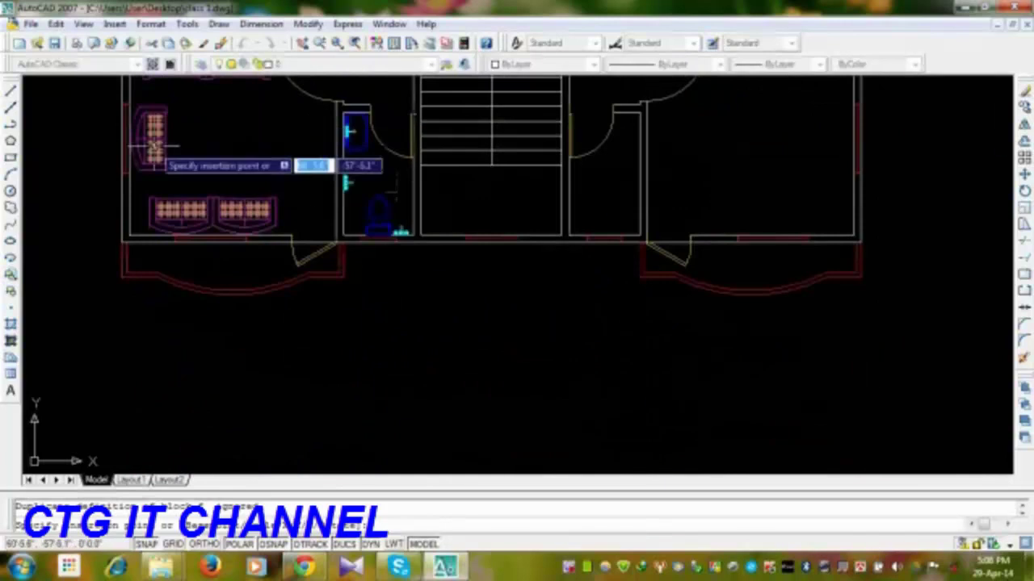
middle_click_drag(156, 148, 261, 268)
key("Escape")
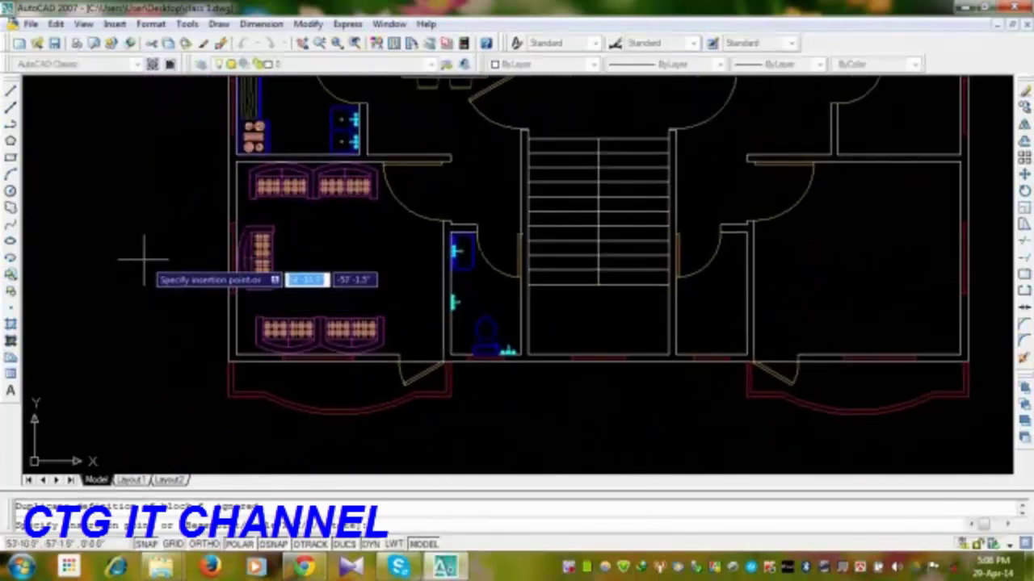
left_click(114, 221)
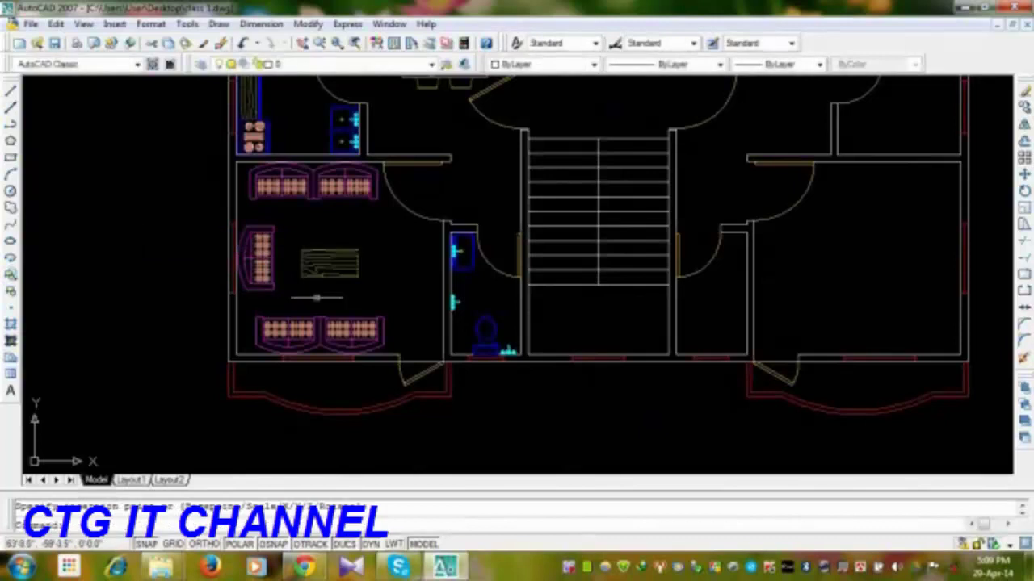
- Rotate the living-room table 90 degrees about its centre so its long side runs vertically
left_click(1023, 192)
left_click(357, 235)
left_click(310, 301)
key("Return")
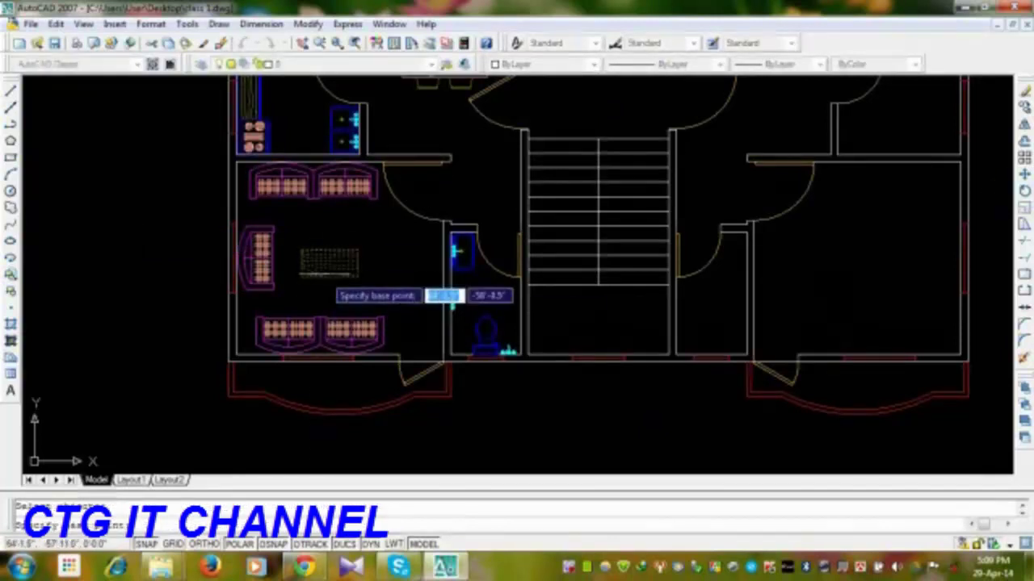
left_click(330, 260)
left_click(326, 219)
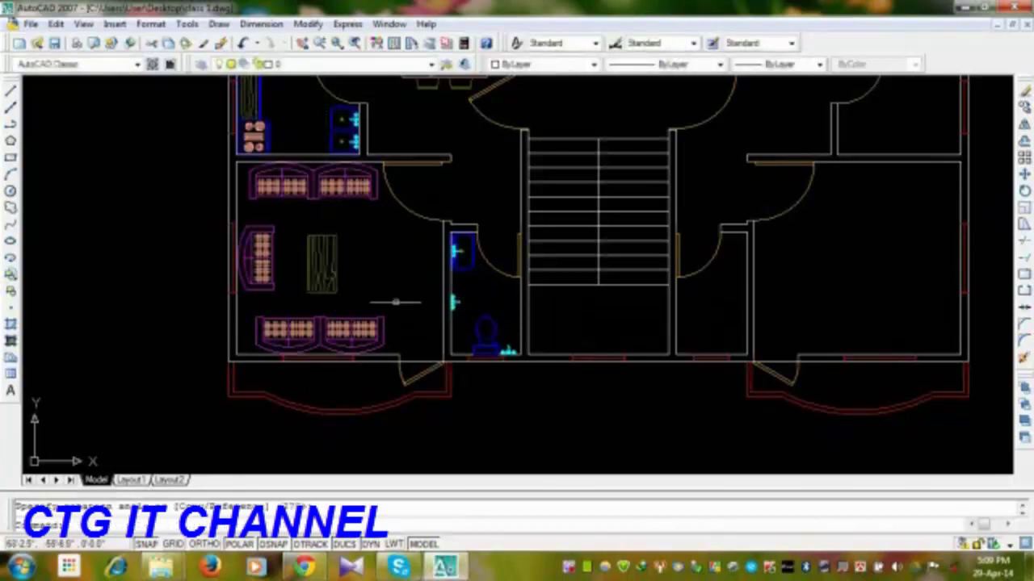
- Insert the Chear drawing from the BLOCK FILE folder as a block below the bed in the upper-left bedroom
middle_click_drag(388, 313, 353, 315)
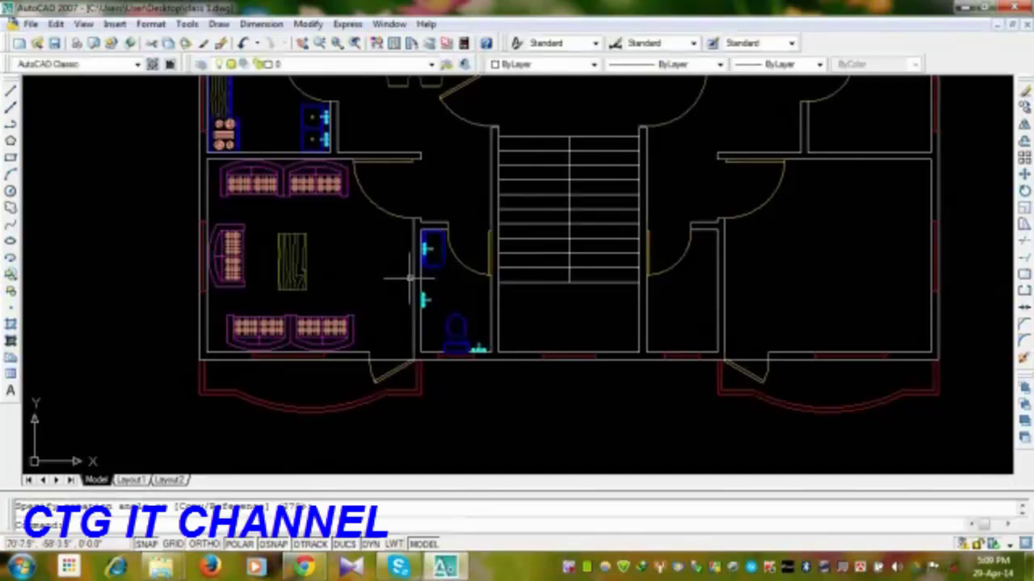
scroll(410, 278, "down", 3)
middle_click_drag(380, 97, 326, 239)
middle_click_drag(319, 103, 310, 125)
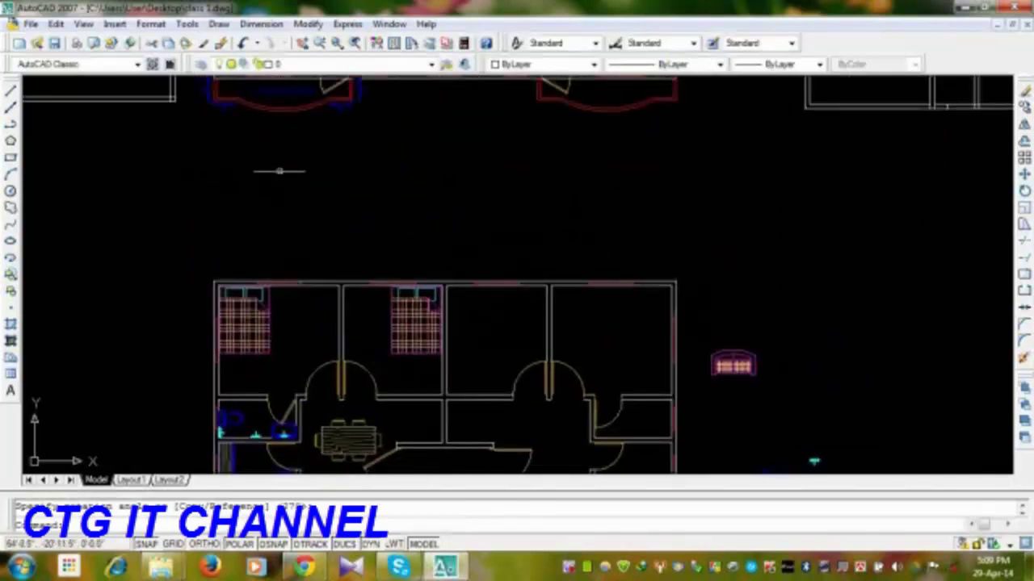
left_click(11, 276)
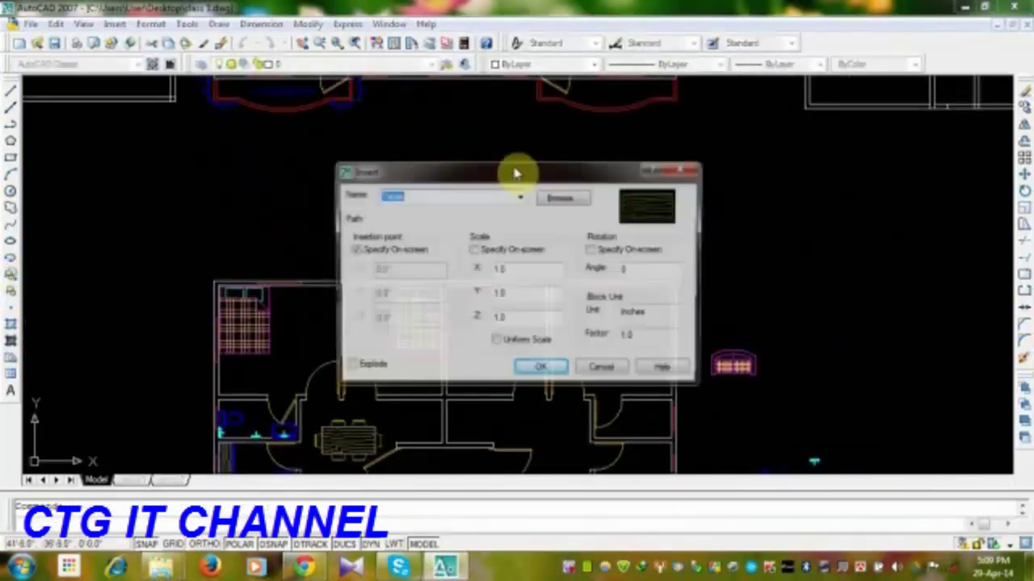
left_click(565, 200)
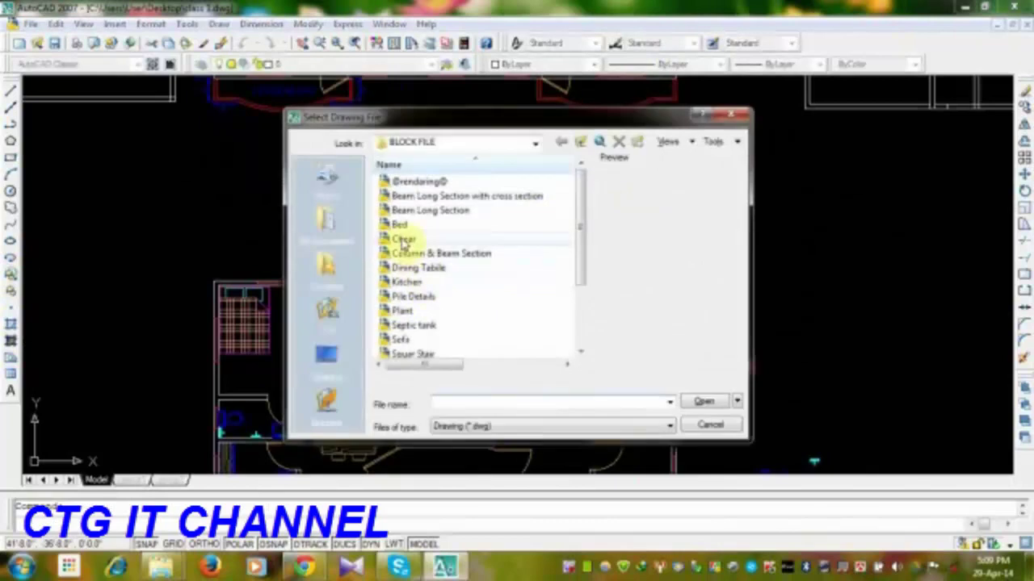
left_click(408, 245)
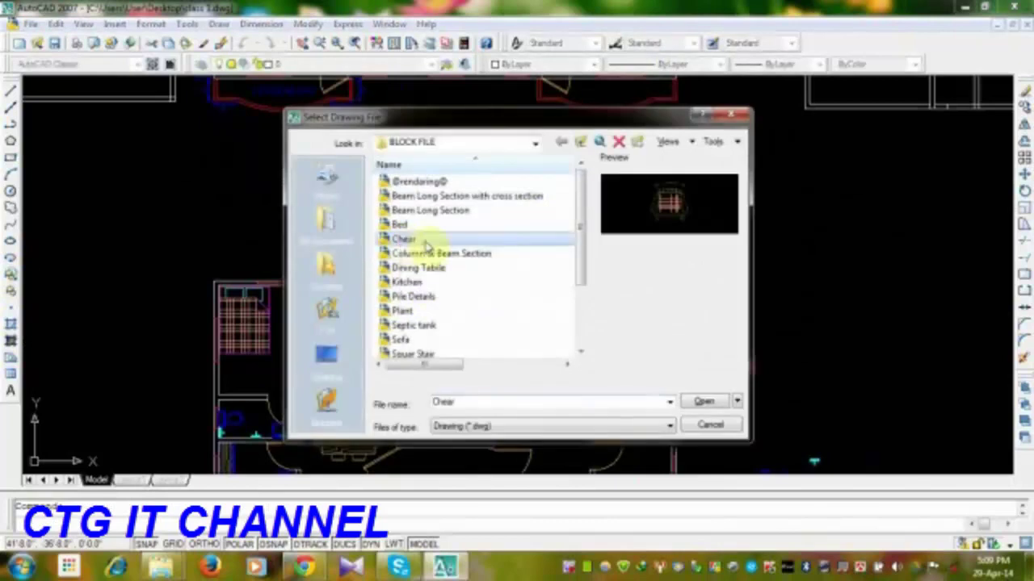
left_click(713, 402)
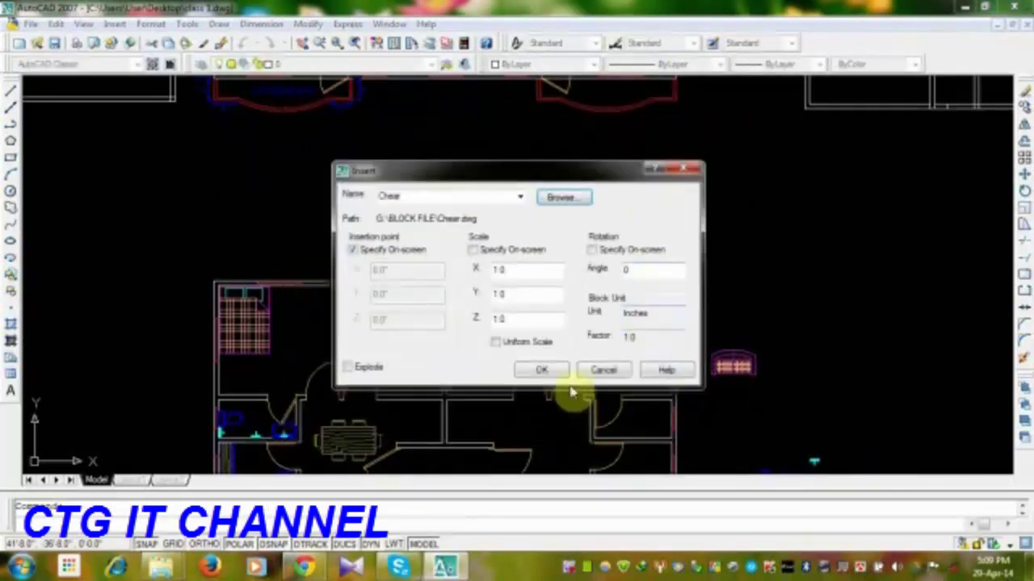
left_click(541, 371)
middle_click_drag(433, 323, 534, 210)
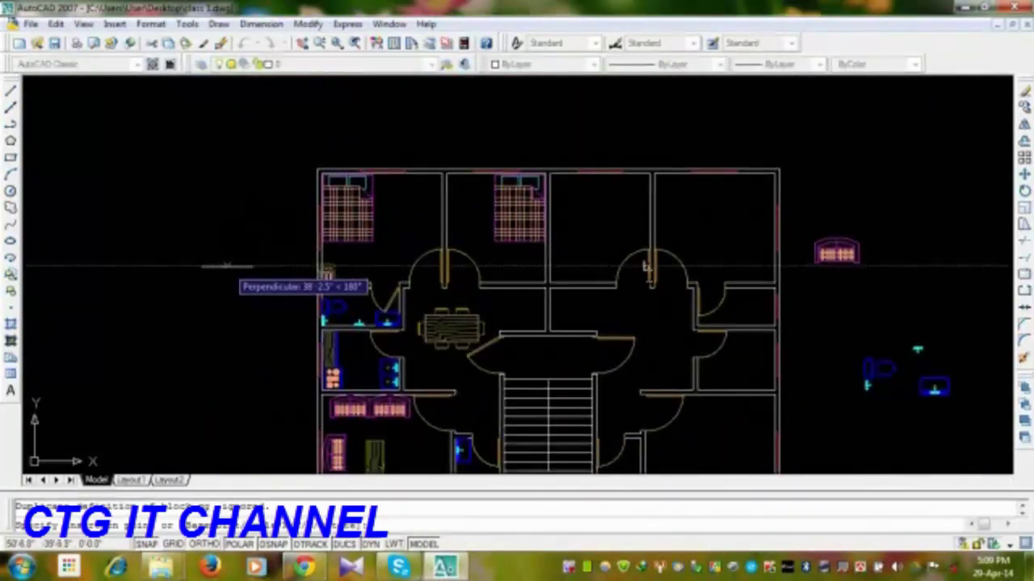
left_click(247, 257)
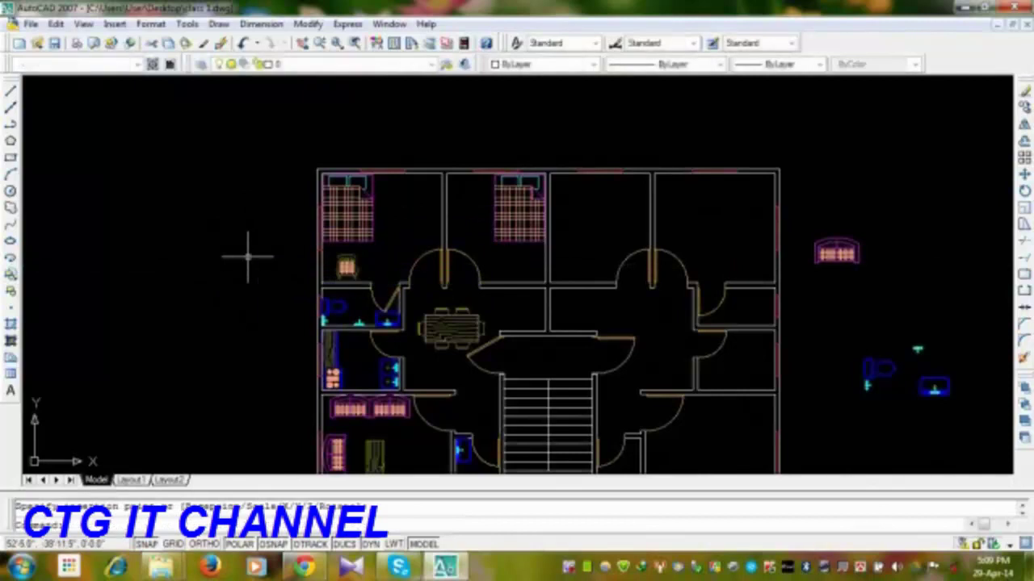
- Rotate the bedroom chair 90 degrees counterclockwise about a point just beside its right side
scroll(533, 315, "up", 3)
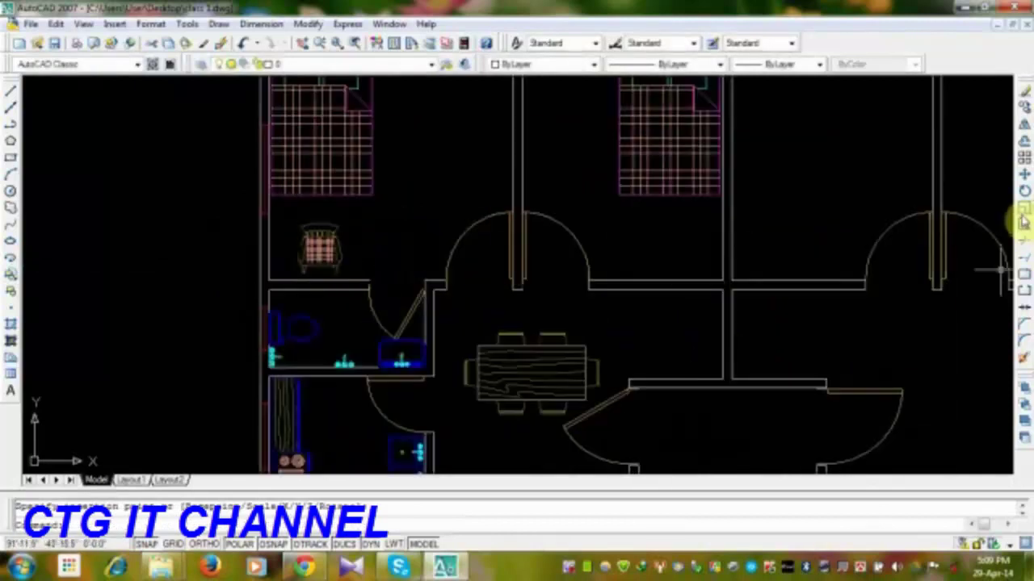
left_click(1024, 194)
left_click(333, 236)
key("Return")
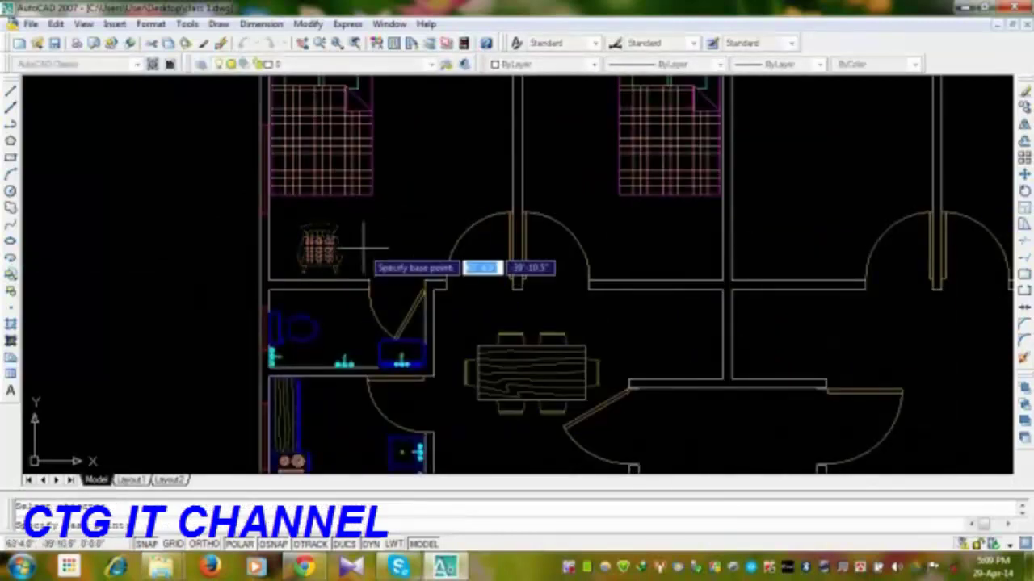
left_click(353, 245)
left_click(357, 236)
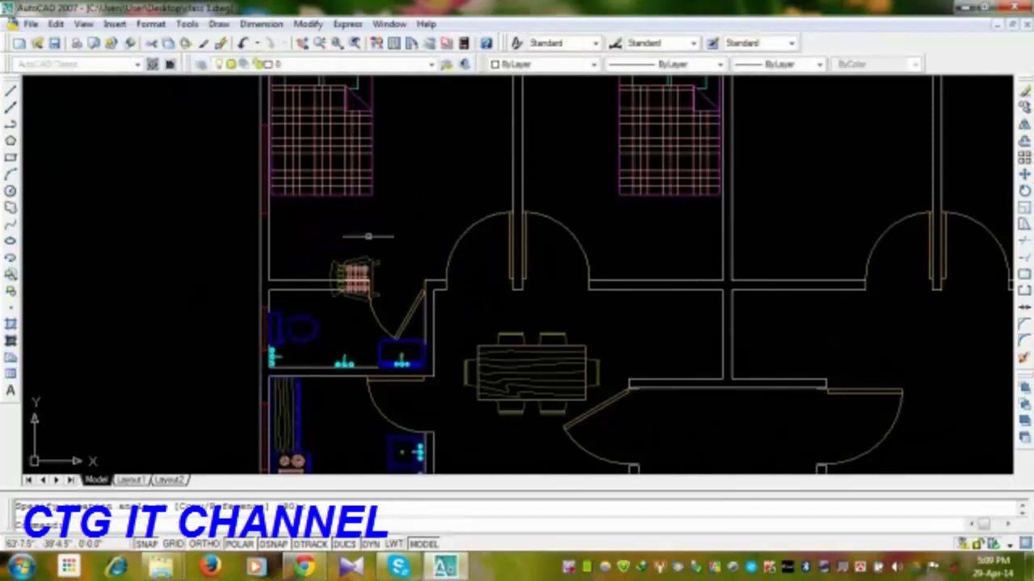
- Move the chair off the bathroom wall into the upper-left bedroom, beside the outer wall below the bed
left_click(520, 123)
type("m")
key("Return")
left_click(168, 331)
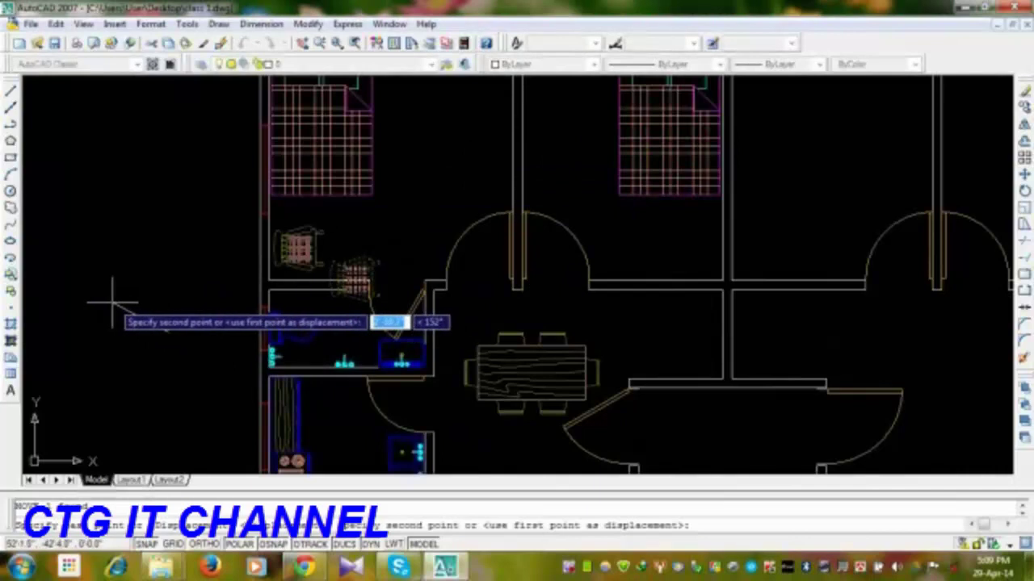
left_click(113, 304)
scroll(281, 292, "up", 3)
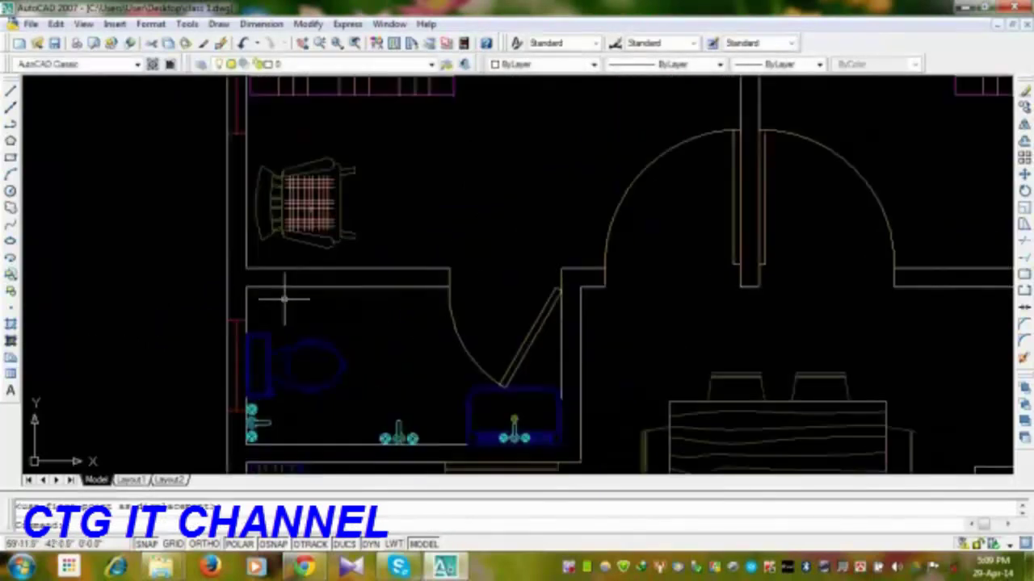
scroll(340, 334, "down", 2)
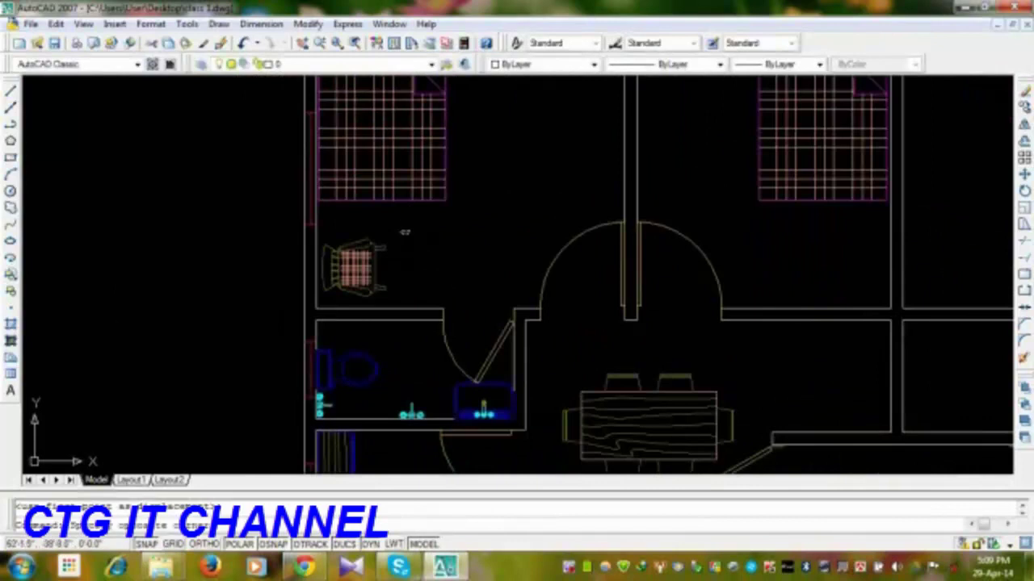
- Mirror the chair across the partition wall into the adjacent bedroom, keeping the original chair
left_click(1022, 114)
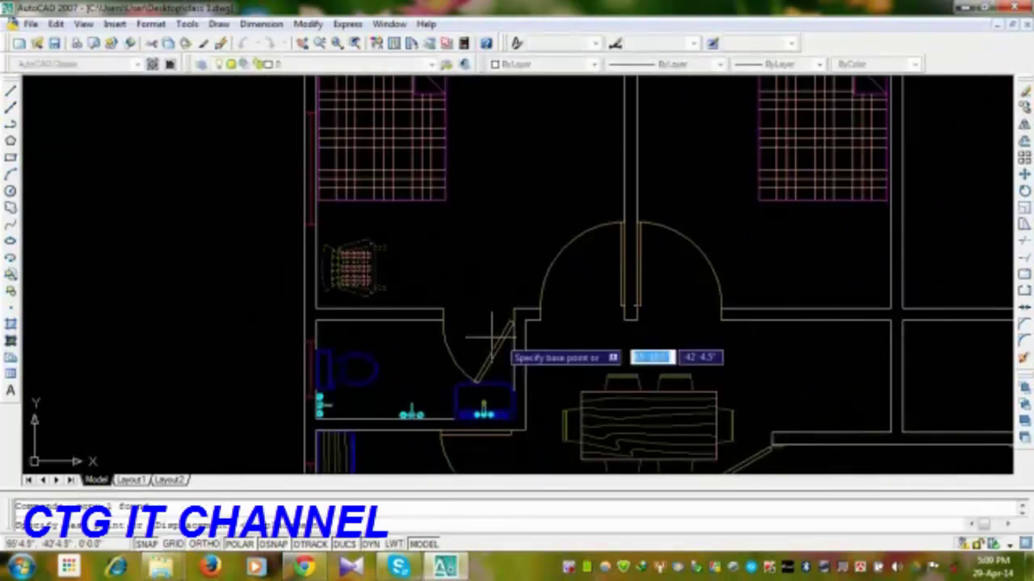
mouse_move(598, 300)
middle_mouse_down()
mouse_move(556, 302)
mouse_move(332, 388)
mouse_move(358, 342)
middle_mouse_up()
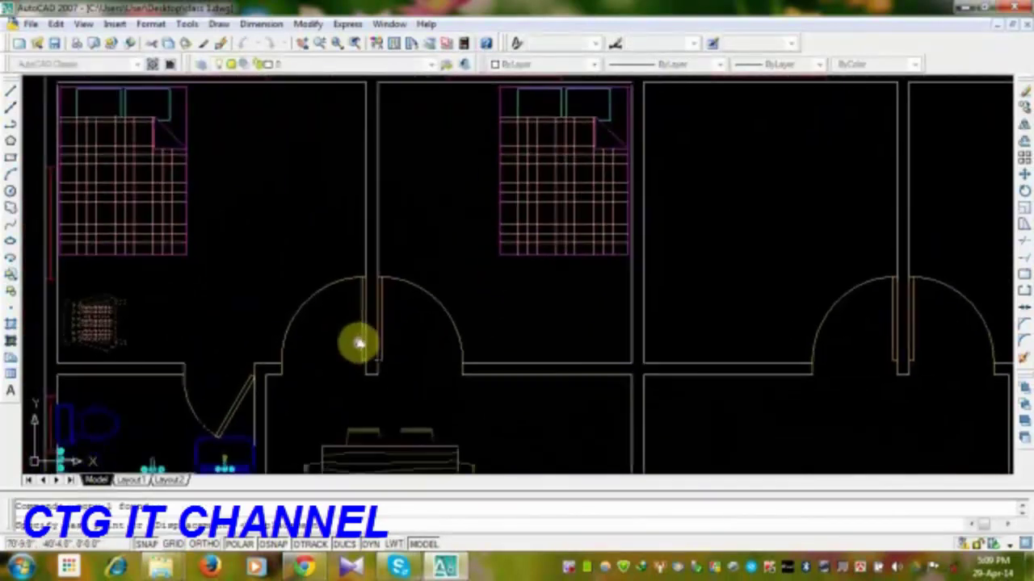
left_click(1022, 129)
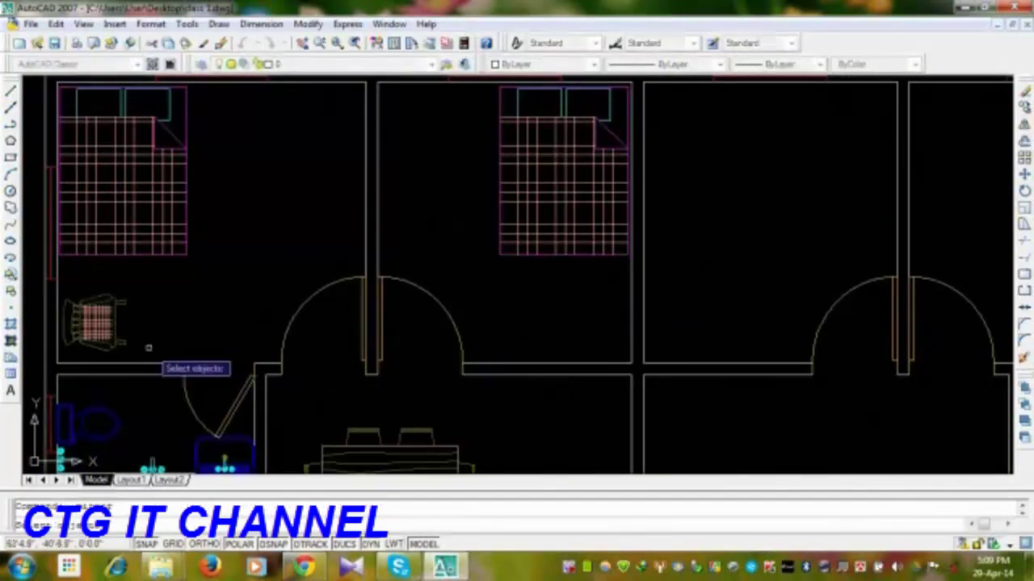
left_click(113, 319)
key("Return")
left_click(364, 374)
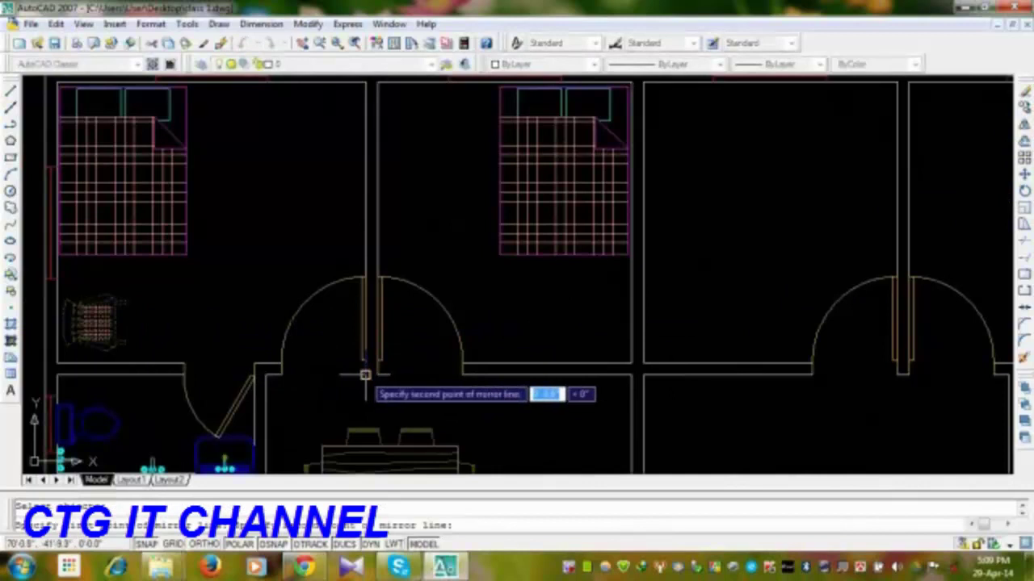
left_click(368, 279)
key("Return")
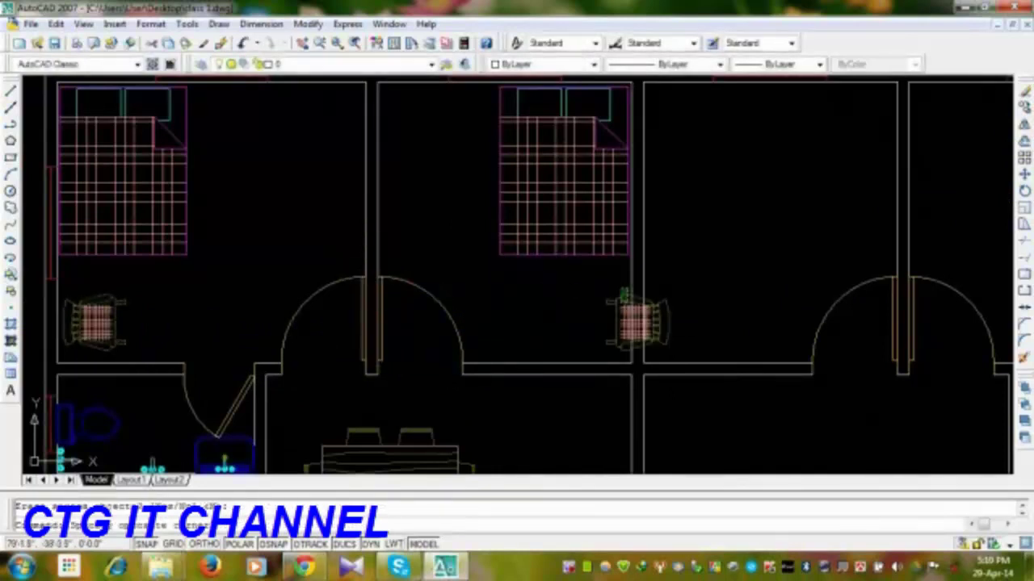
- Move the mirrored chair off the dividing wall so it sits inside the second bedroom below the bed
left_click(625, 306)
type("m")
key("Return")
left_click(808, 304)
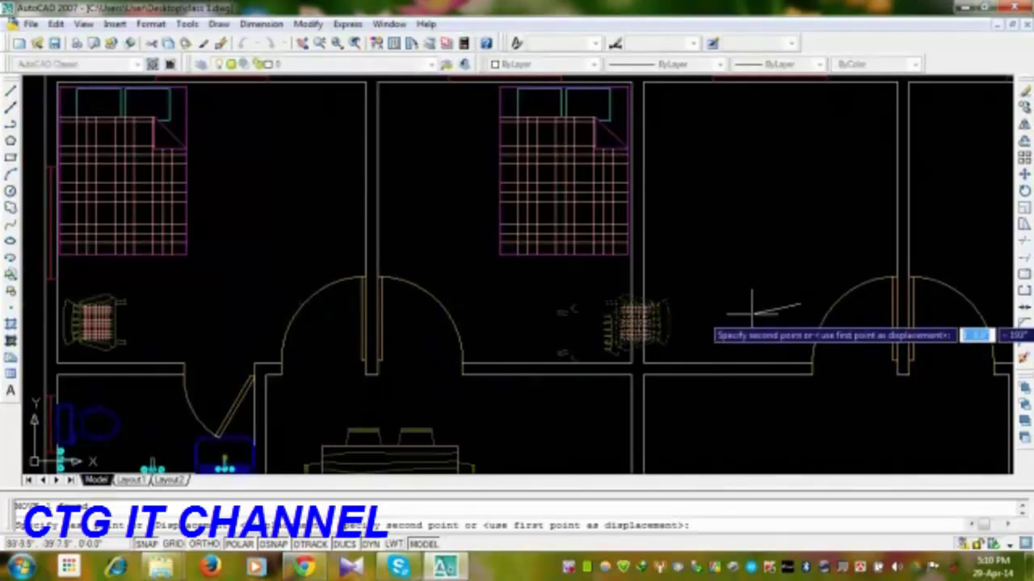
left_click(754, 306)
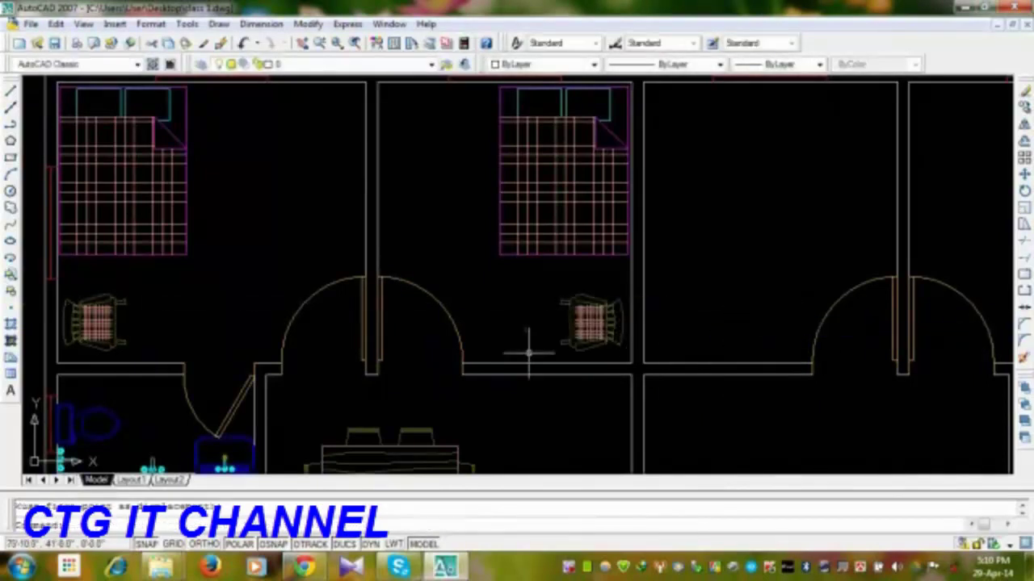
- Move the upper-left bedroom's chair away from the outer wall to leave space for a desk
middle_click_drag(441, 283, 440, 319)
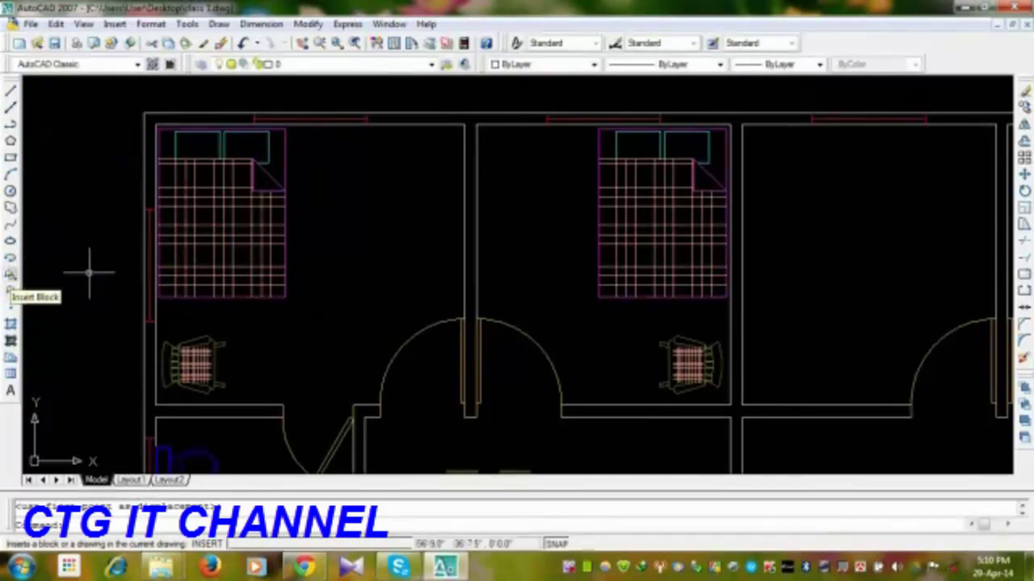
middle_click_drag(249, 301, 286, 192)
middle_click_drag(469, 376, 492, 153)
mouse_move(370, 364)
middle_mouse_down()
mouse_move(397, 238)
mouse_move(428, 473)
middle_mouse_up()
middle_click_drag(322, 190, 330, 307)
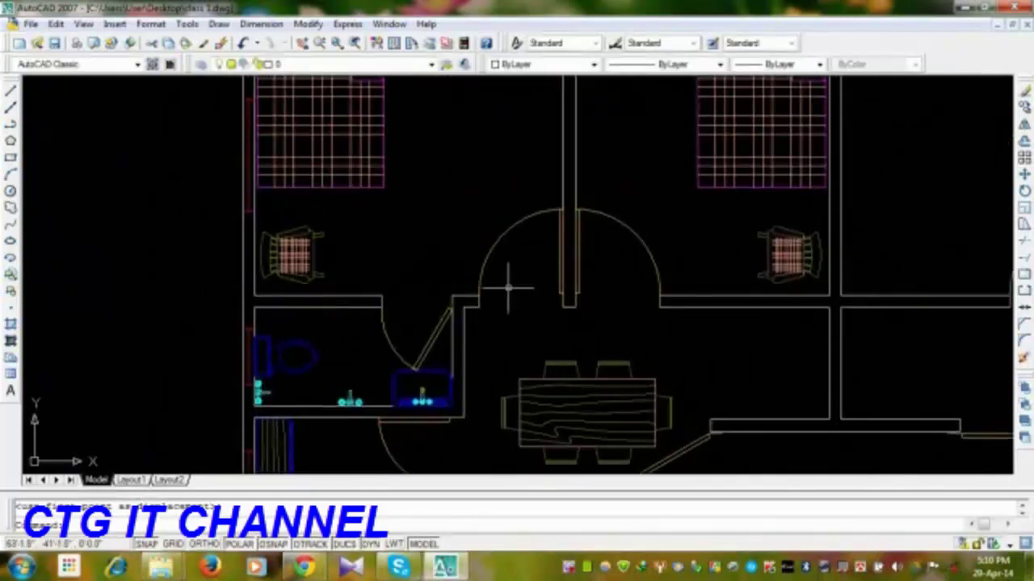
middle_click_drag(392, 307, 406, 253)
left_click(484, 229)
left_click(262, 200)
key("Return")
key("Escape")
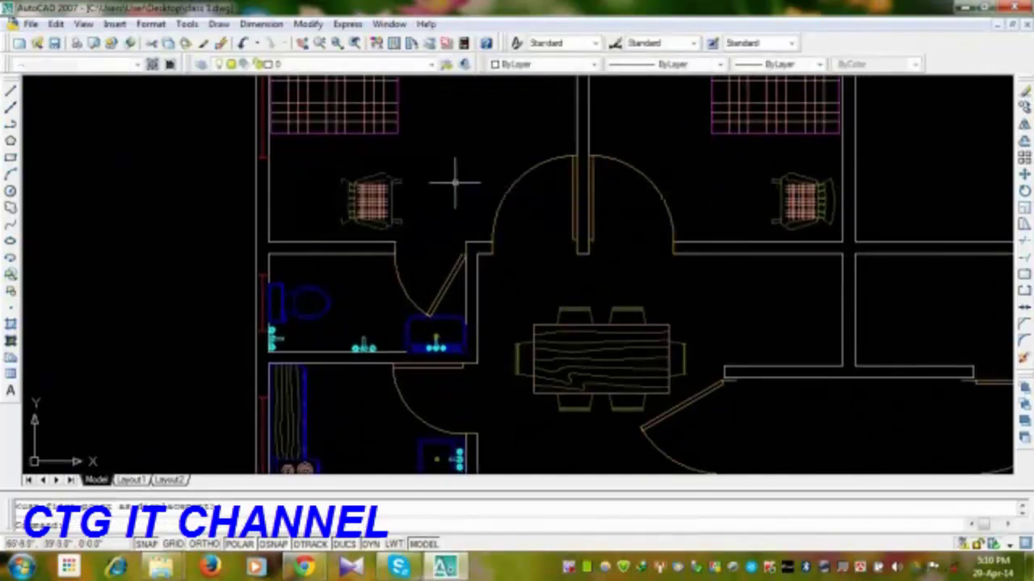
- Copy the wooden table from the living room into the lower-left corner of the upper-left bedroom
middle_click_drag(448, 298, 446, 129)
middle_click_drag(447, 356, 447, 133)
left_click(461, 300)
left_click(397, 333)
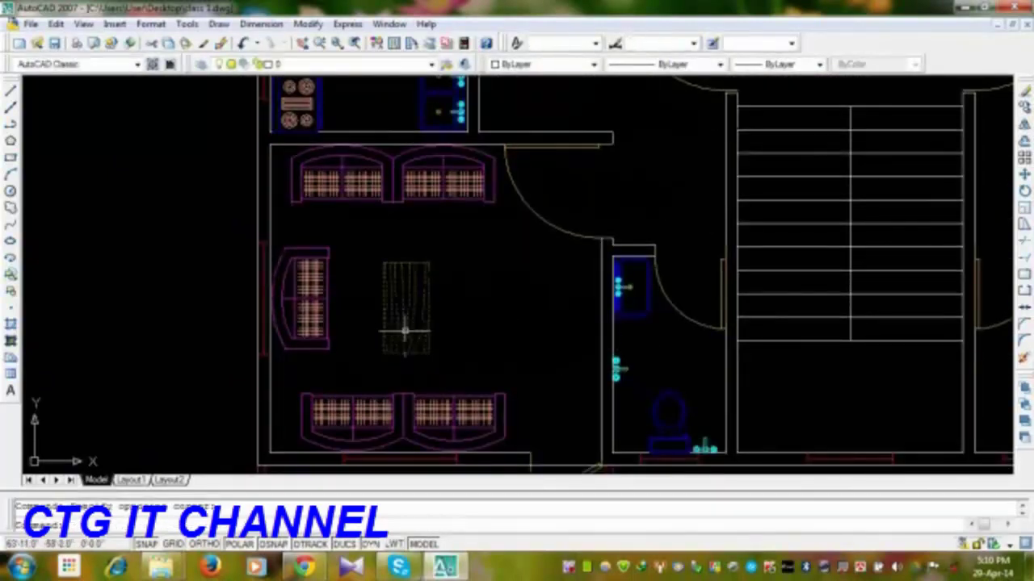
left_click(1026, 105)
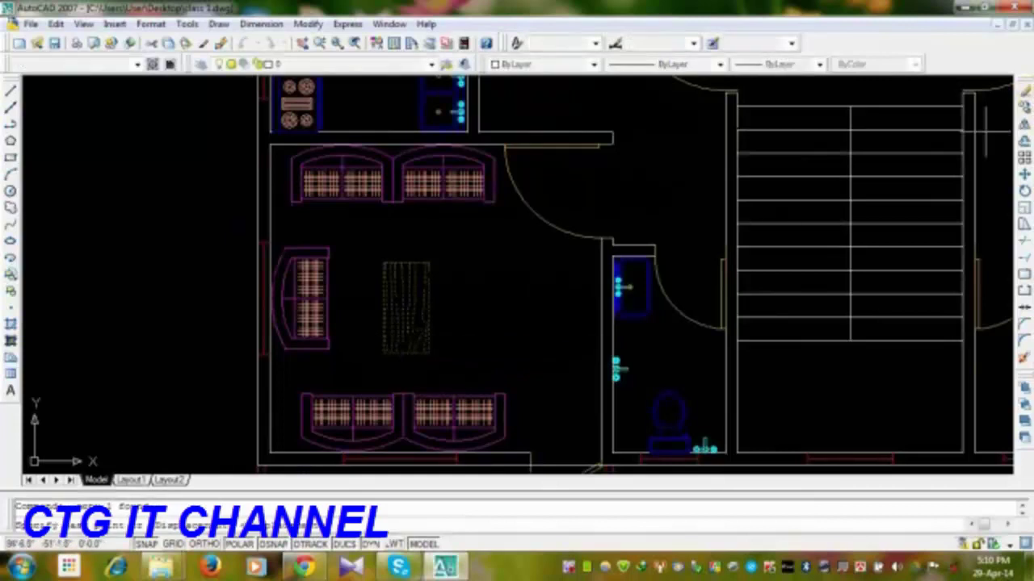
left_click(383, 353)
mouse_move(383, 353)
middle_mouse_down()
mouse_move(299, 393)
mouse_move(334, 399)
mouse_move(339, 307)
middle_mouse_up()
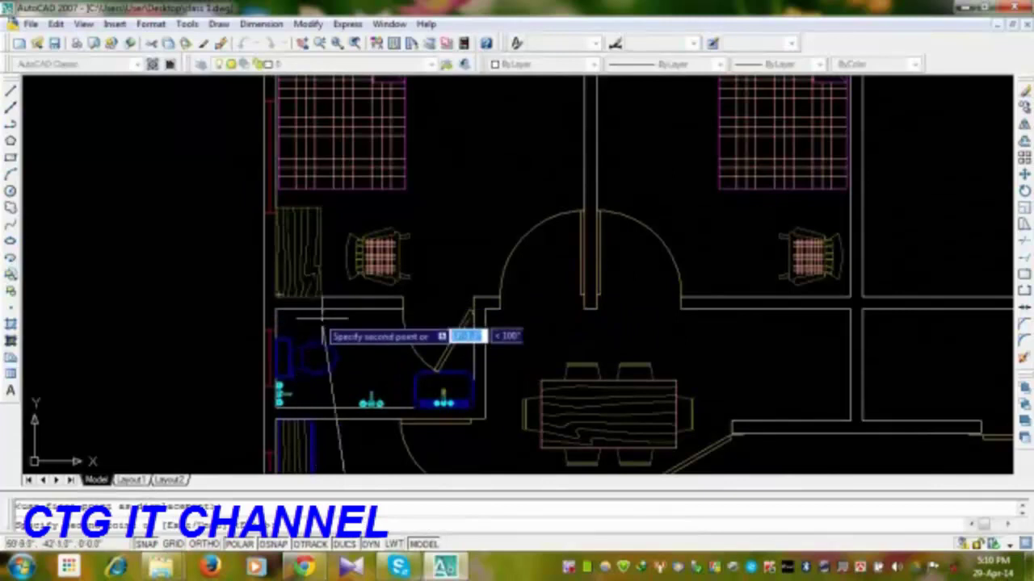
left_click(361, 322)
- Rotate the upper-left bedroom's chair half a turn so it faces the wooden desk
left_click(420, 201)
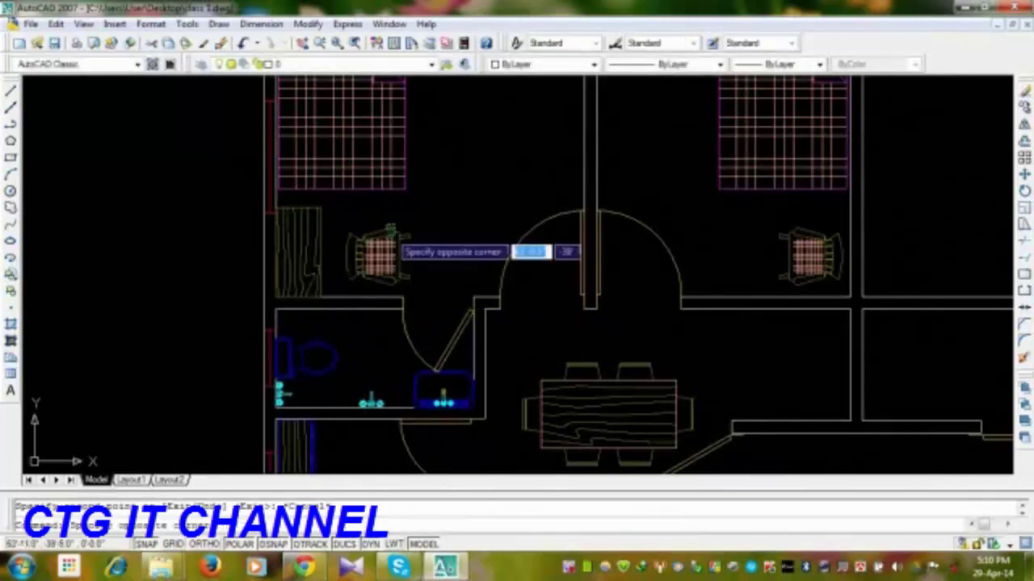
left_click(336, 273)
left_click(1025, 191)
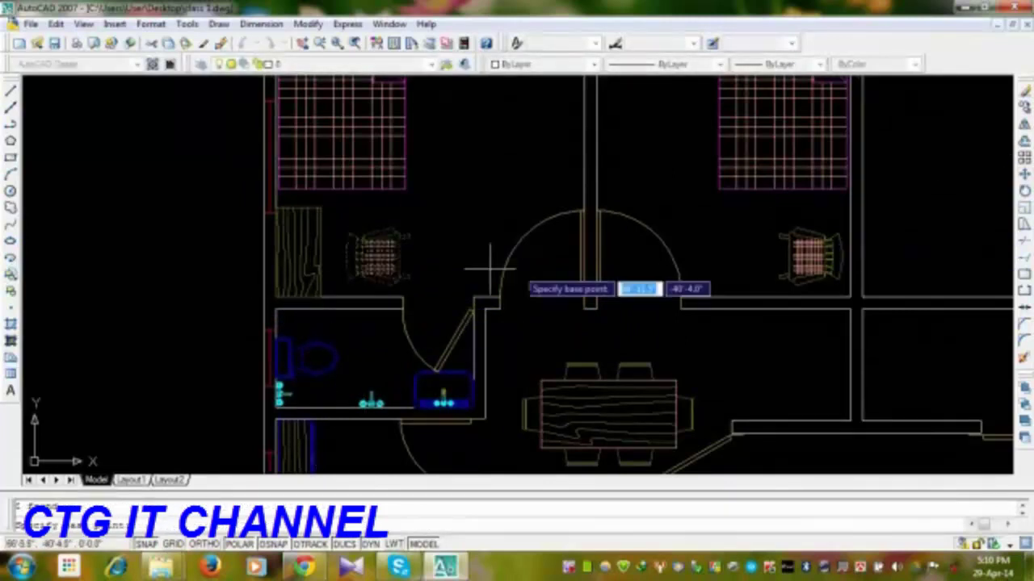
left_click(380, 253)
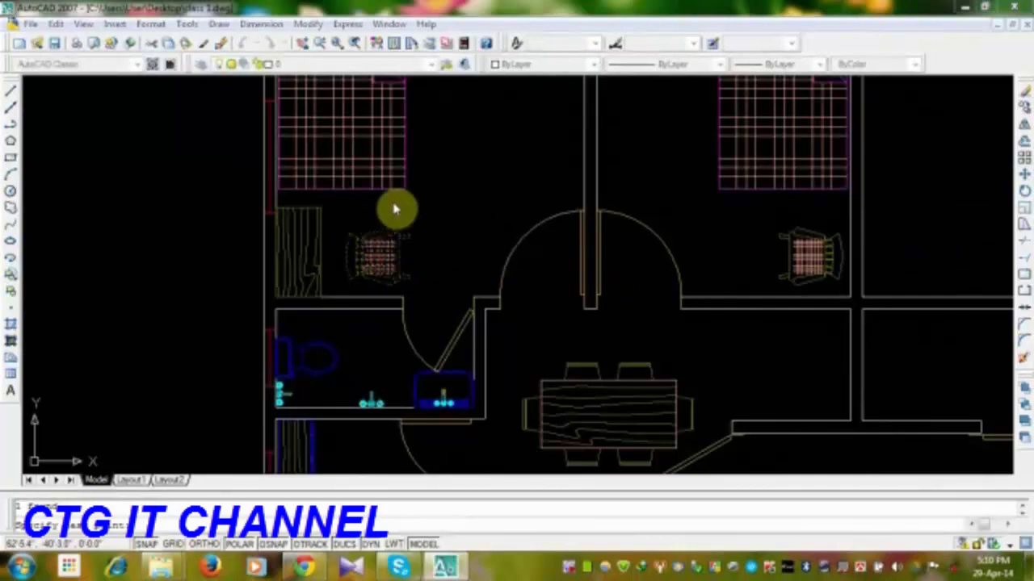
key("Return")
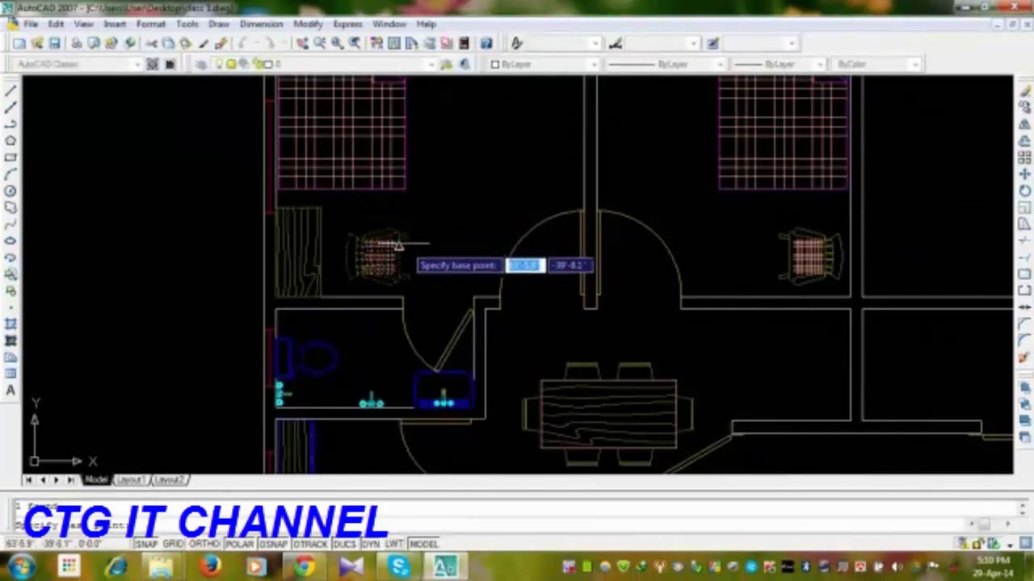
left_click(377, 257)
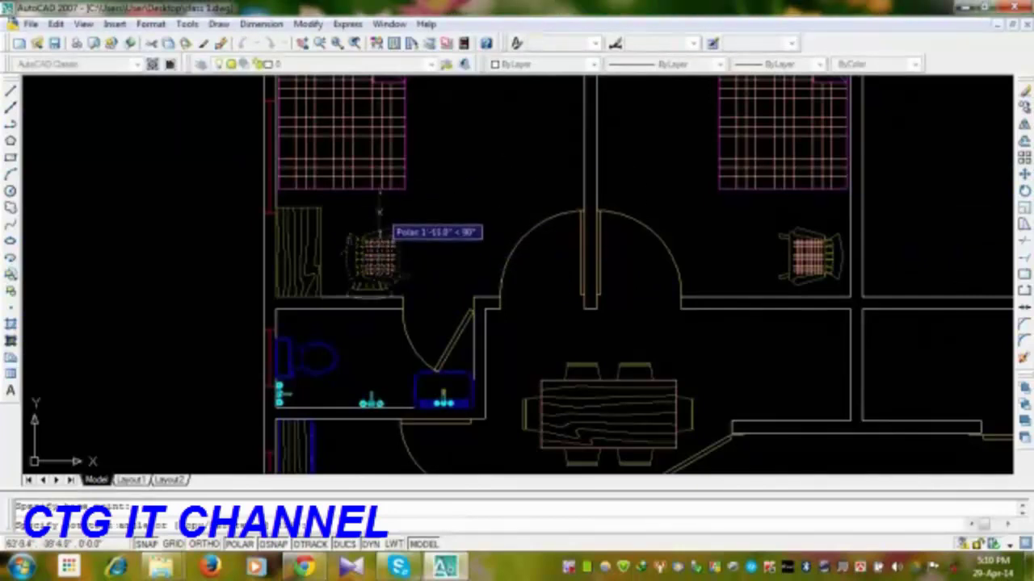
left_click(176, 267)
- Move the rotated chair slightly so it sits in front of the desk, clear of the bathroom wall
left_click(402, 231)
left_click(377, 271)
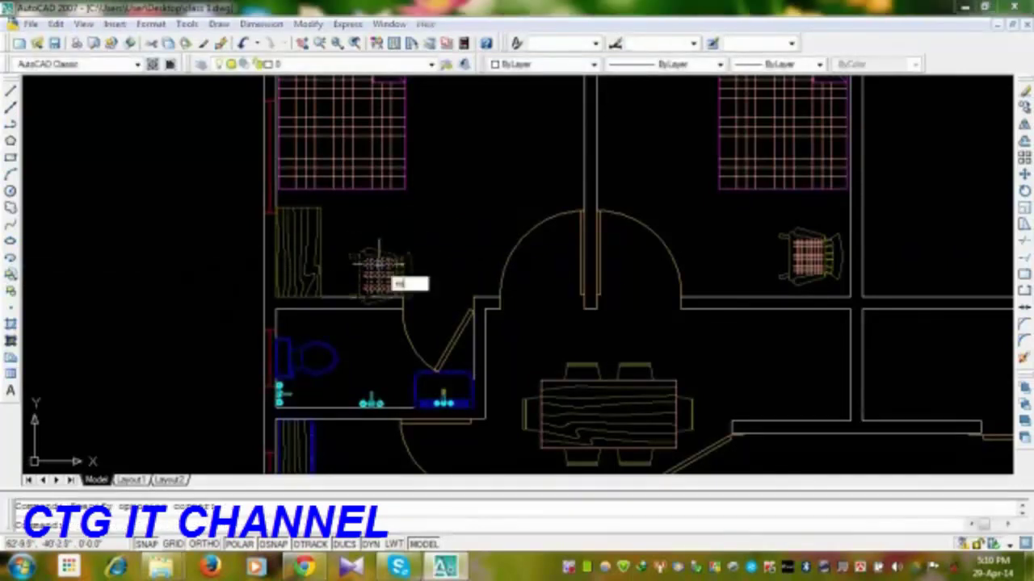
type("m")
key("Return")
left_click(423, 236)
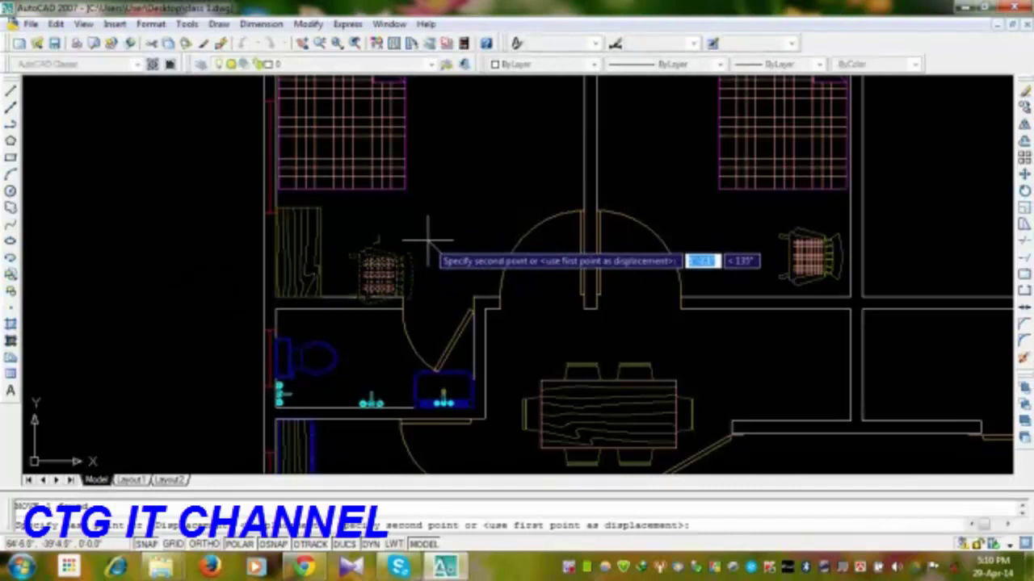
left_click(422, 233)
- Erase the lone chair below the bed in the second bedroom
middle_click_drag(429, 341, 378, 348)
scroll(378, 347, "down", 5)
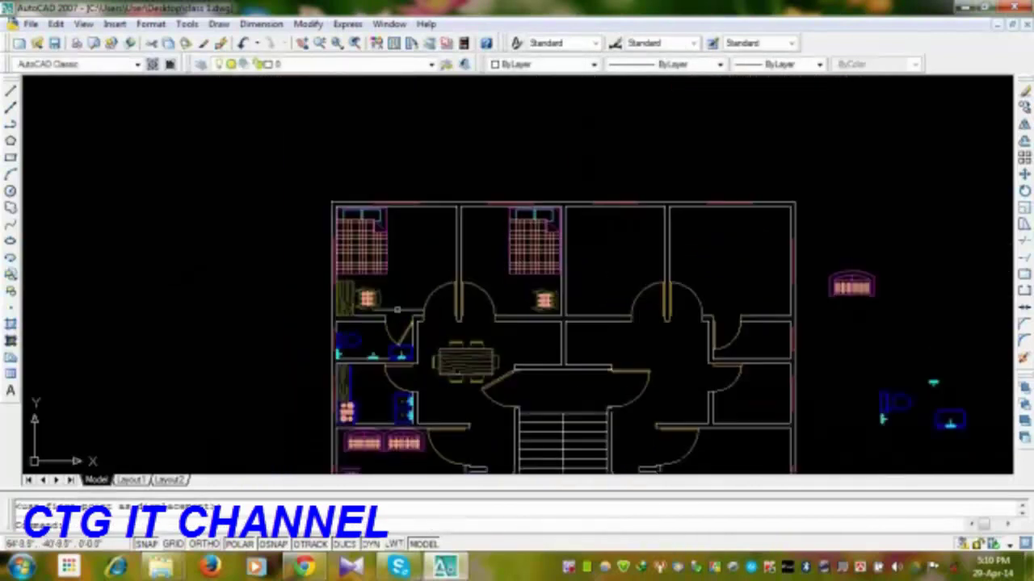
scroll(396, 329, "up", 2)
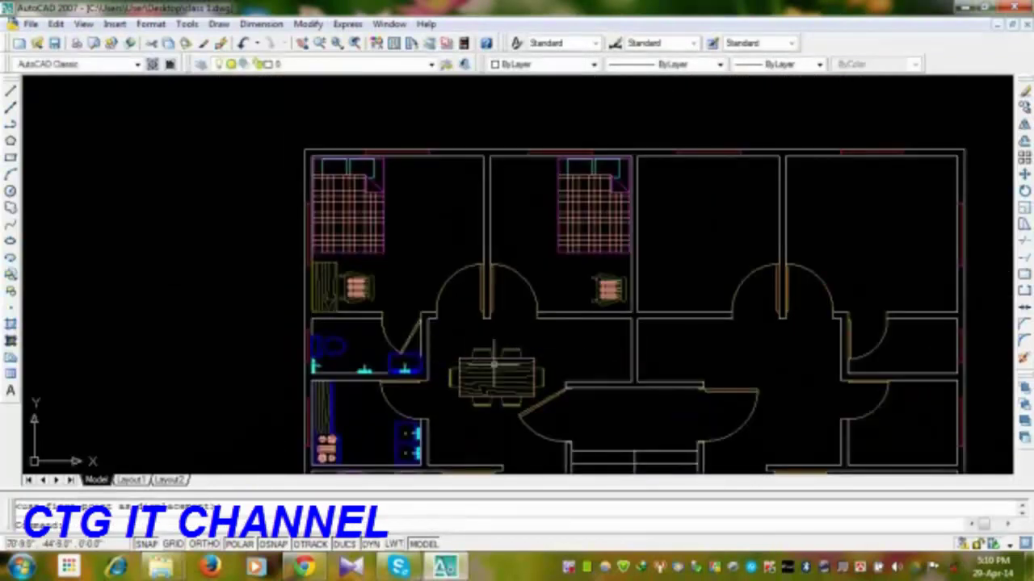
middle_click_drag(544, 332, 468, 305)
left_click(530, 261)
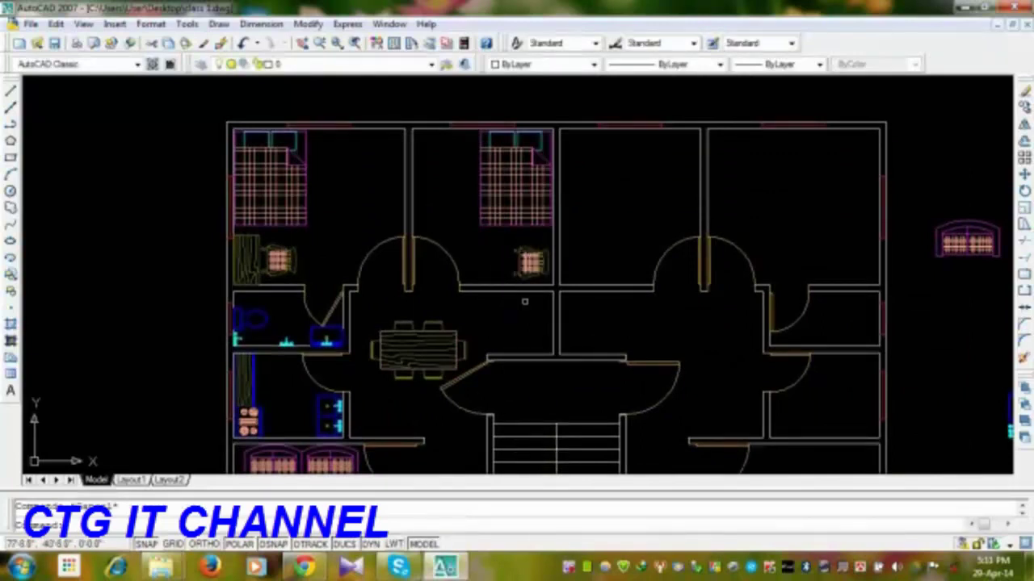
left_click(1024, 91)
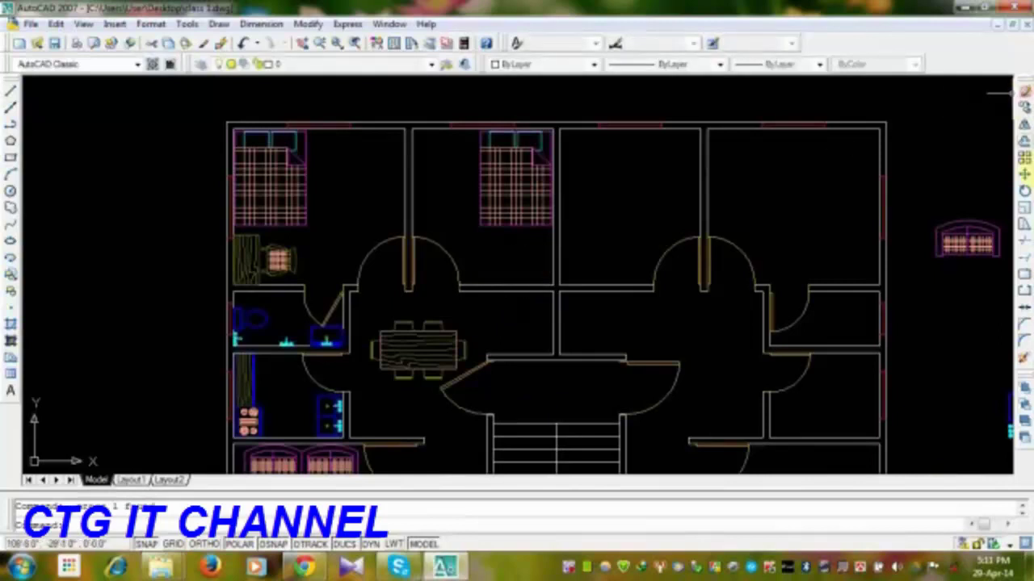
- Mirror the desk and chair from the upper-left bedroom into the second bedroom, keeping the originals
left_click(1024, 126)
left_click(321, 286)
left_click(232, 236)
key("Return")
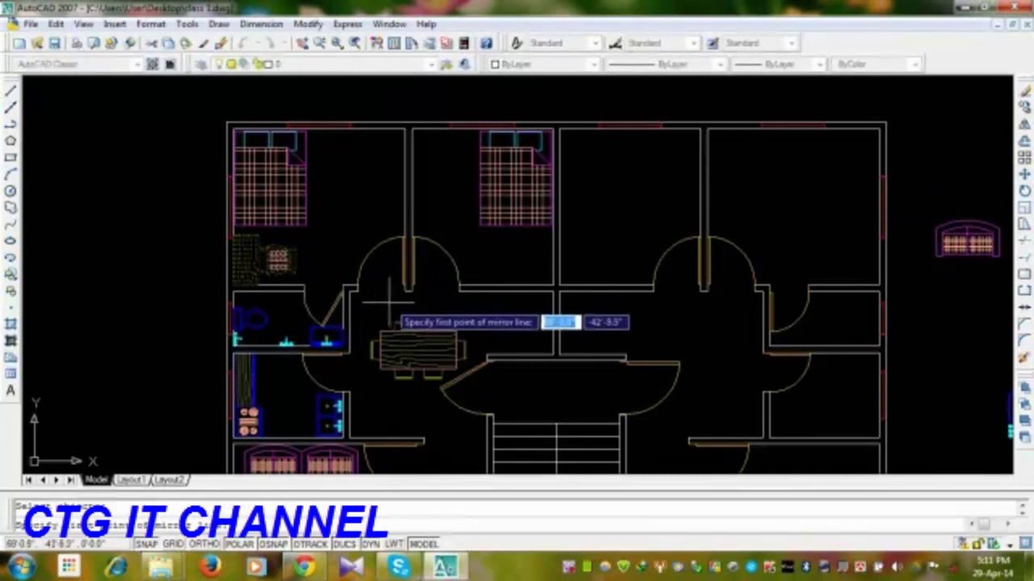
left_click(380, 201)
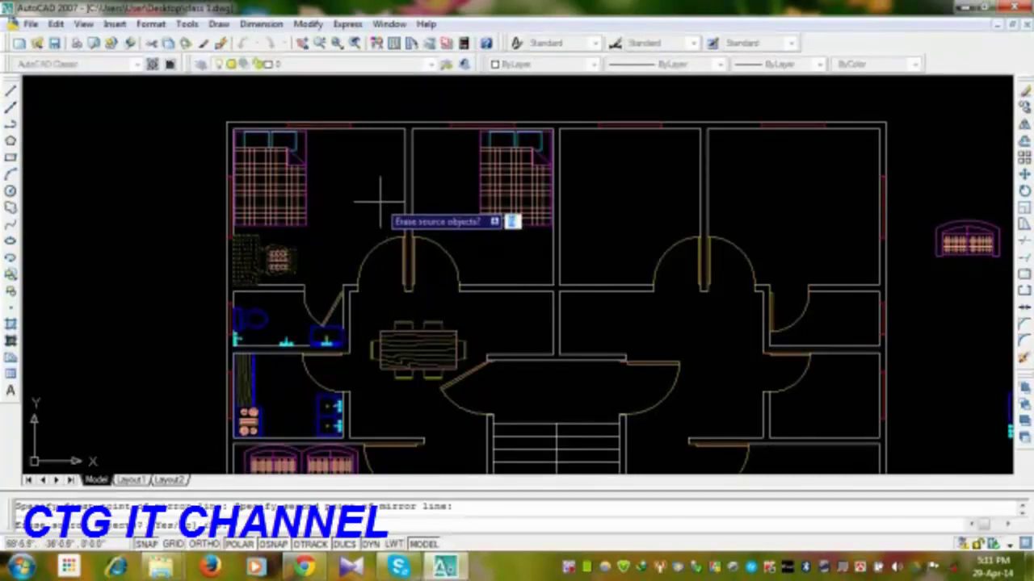
key("Return")
- Move the mirrored desk and chair so the desk's lower-right corner meets the second bedroom's lower-right inner corner
middle_click_drag(539, 286, 520, 286)
scroll(521, 286, "up", 4)
left_click(517, 196)
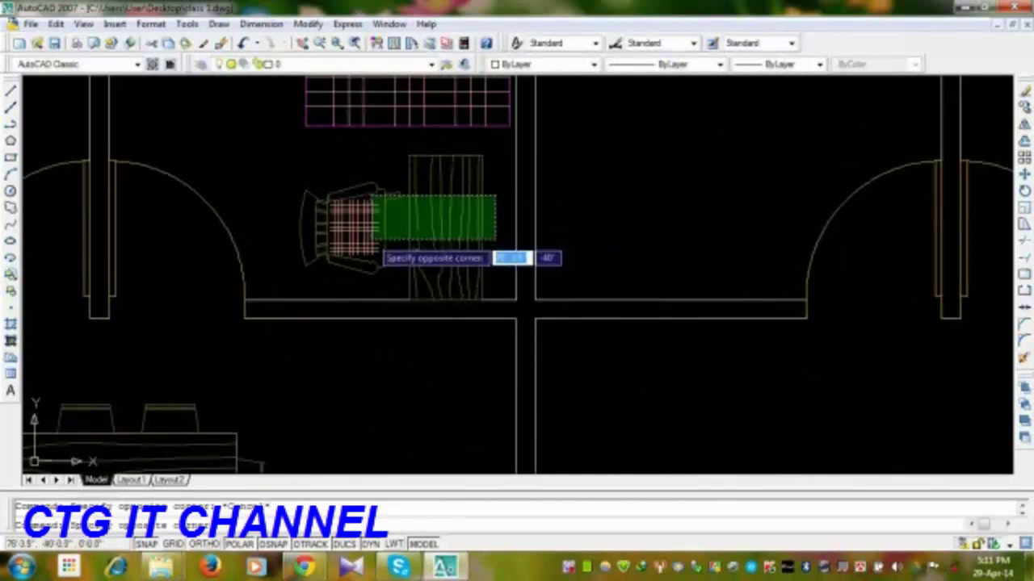
left_click(373, 236)
type("m")
key("Return")
scroll(396, 336, "up", 3)
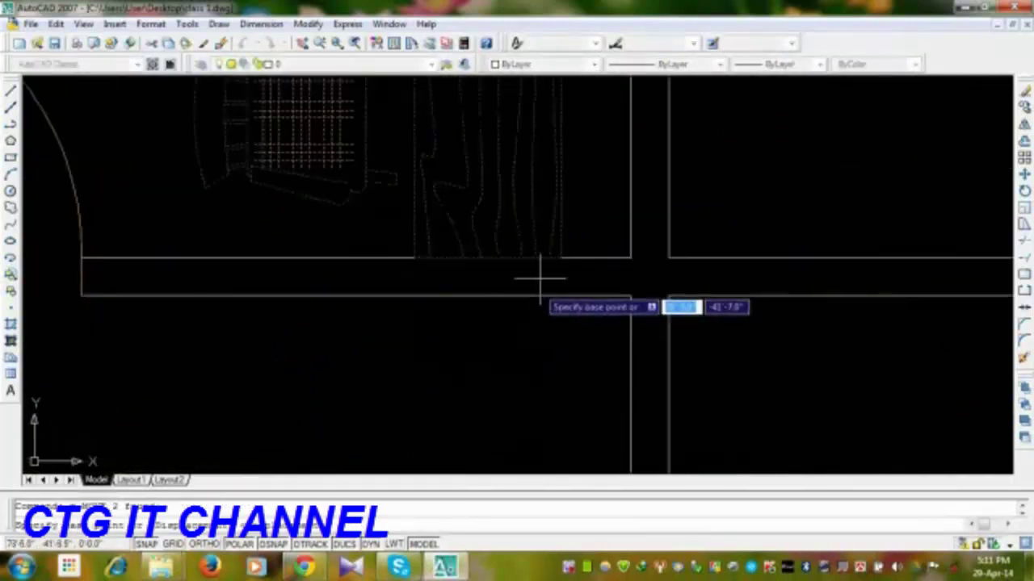
left_click(561, 258)
left_click(630, 258)
scroll(571, 279, "down", 4)
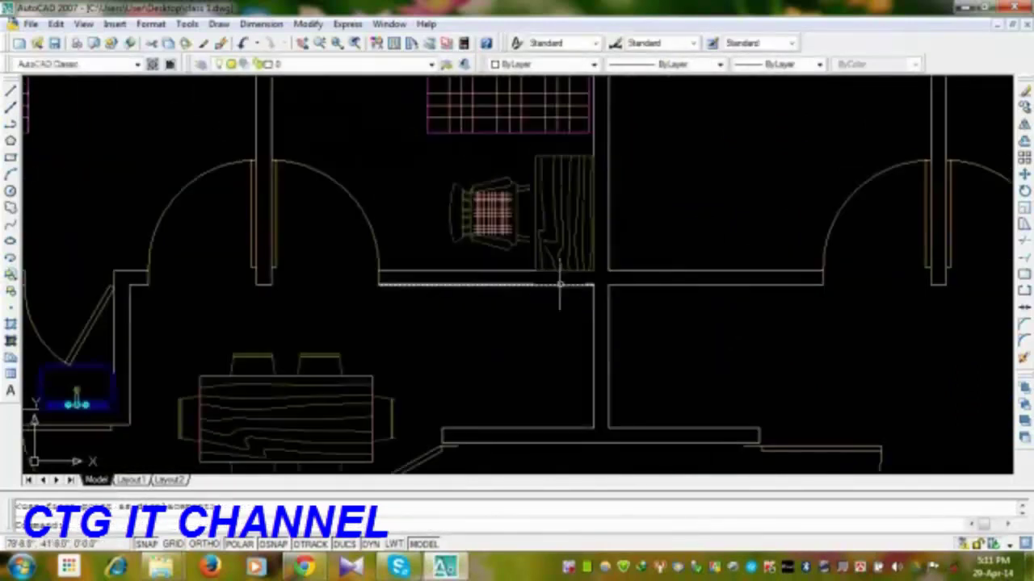
- Shift the second bedroom's desk and chair very slightly away from the dividing wall
left_click(566, 147)
left_click(491, 202)
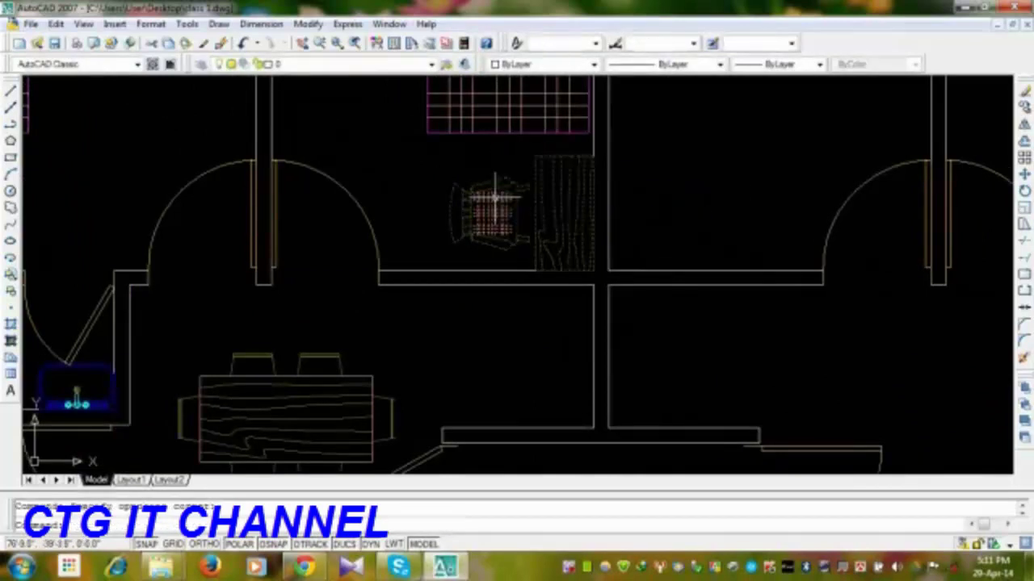
type("m")
key("Return")
left_click(548, 329)
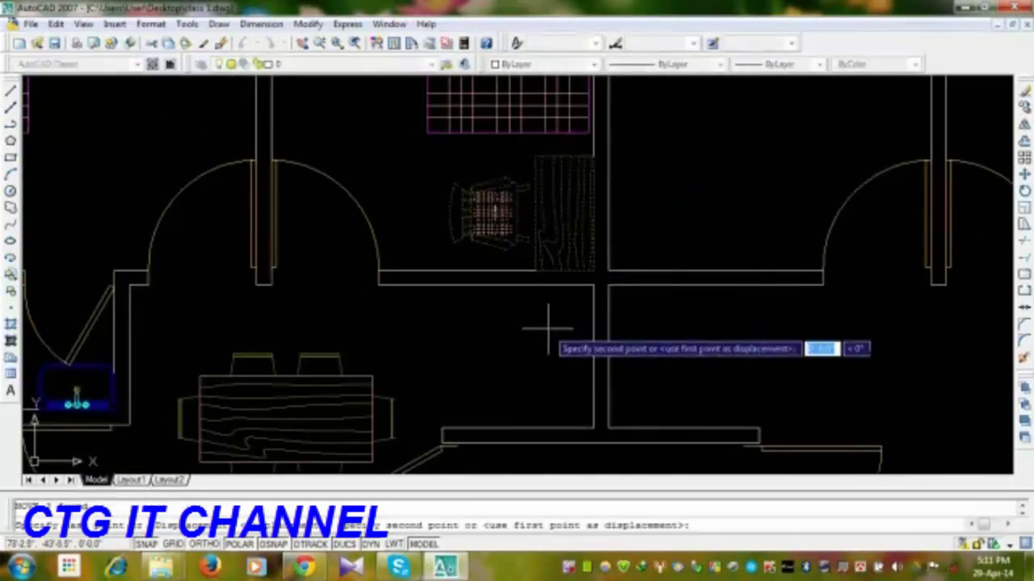
left_click(546, 329)
- Nudge the second bedroom's desk and chair together by a very small distance within the lower corner
left_click(557, 145)
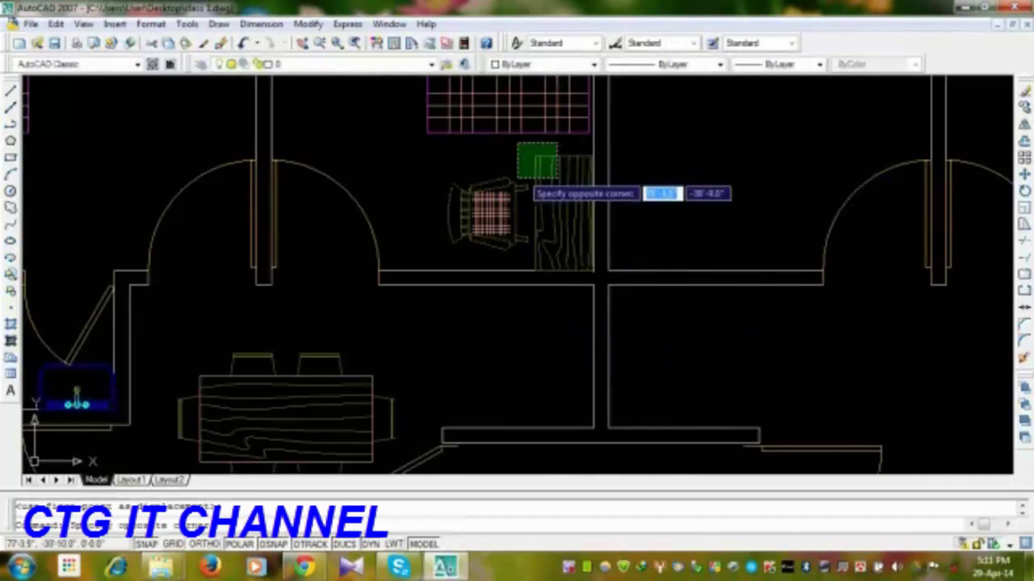
left_click(507, 192)
type("m")
key("Return")
left_click(531, 314)
left_click(528, 321)
- Shift the upper-left bedroom's desk and chair together slightly away from the outer side wall
middle_click_drag(522, 282, 730, 326)
left_click(272, 208)
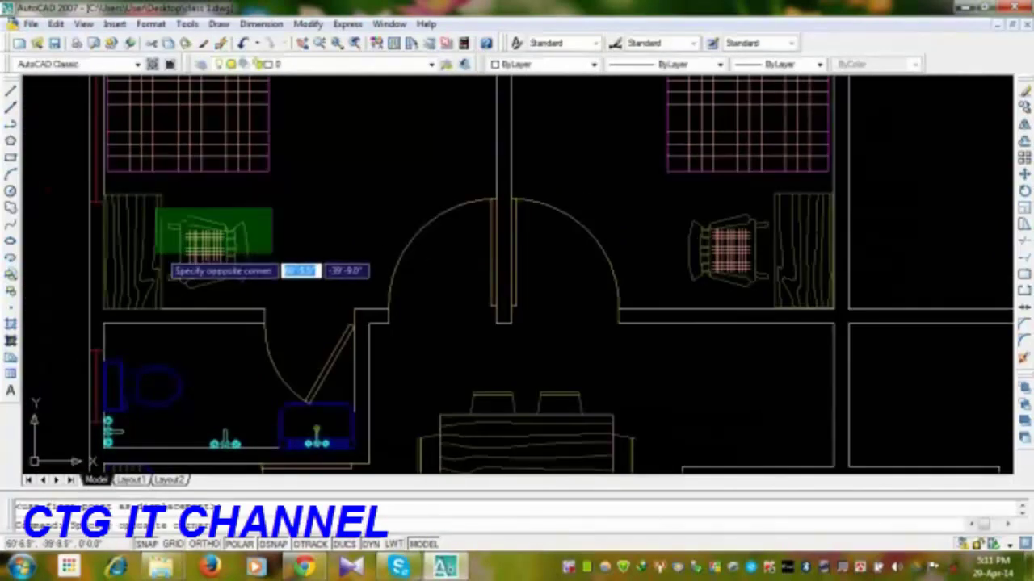
left_click(142, 259)
type("m")
key("Return")
left_click(312, 233)
left_click(313, 236)
- Shift the upper-left bedroom's desk and chair about 0.5" up, away from the wall below
left_click(277, 215)
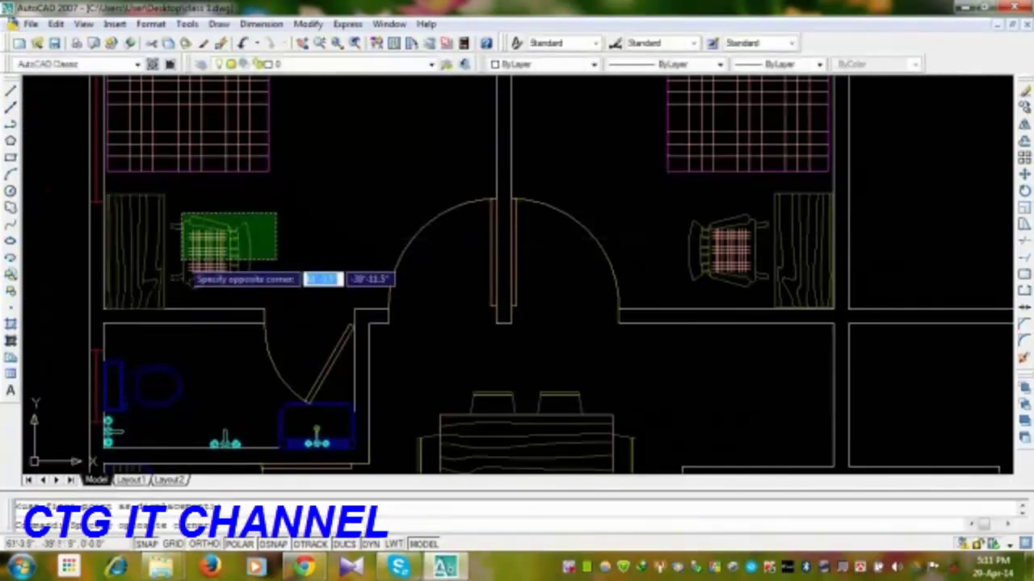
left_click(155, 267)
type("m")
key("Return")
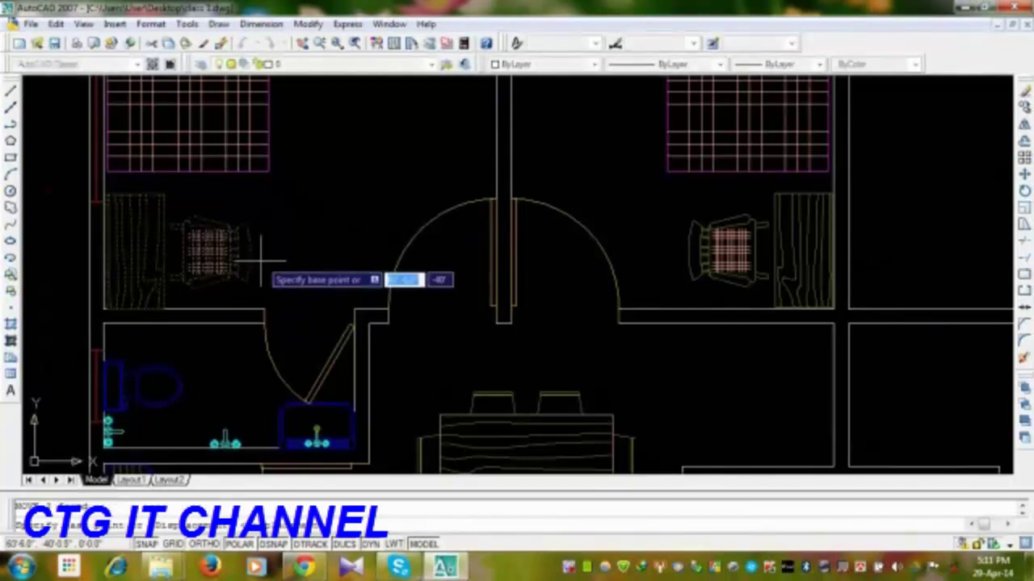
left_click(287, 257)
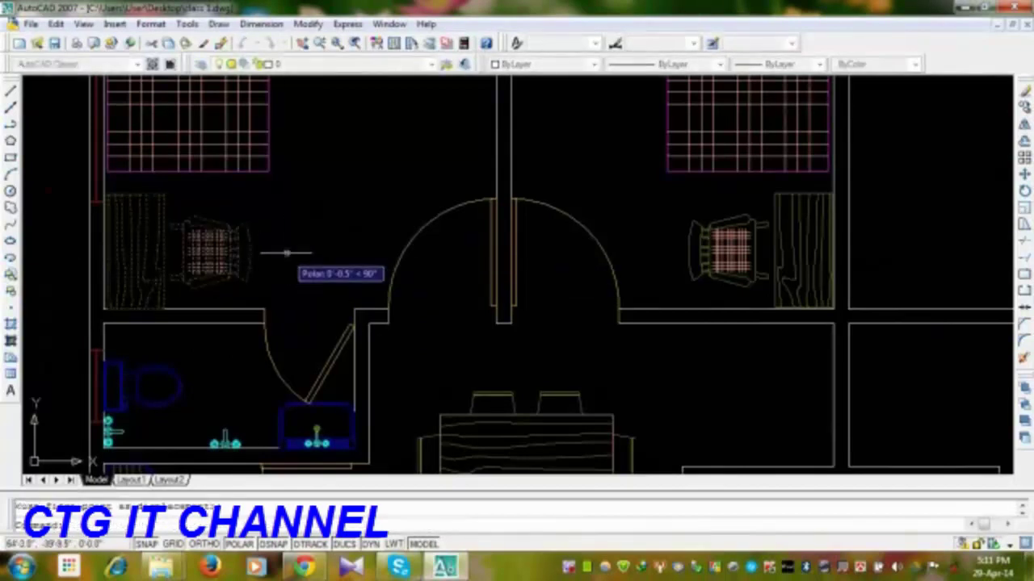
left_click(288, 259)
- Copy the wood-grained cabinet above the kitchen stove into the open floor of the upper-left bedroom, beside the bed
scroll(278, 277, "down", 3)
mouse_move(347, 277)
middle_mouse_down()
mouse_move(344, 300)
mouse_move(305, 315)
middle_mouse_up()
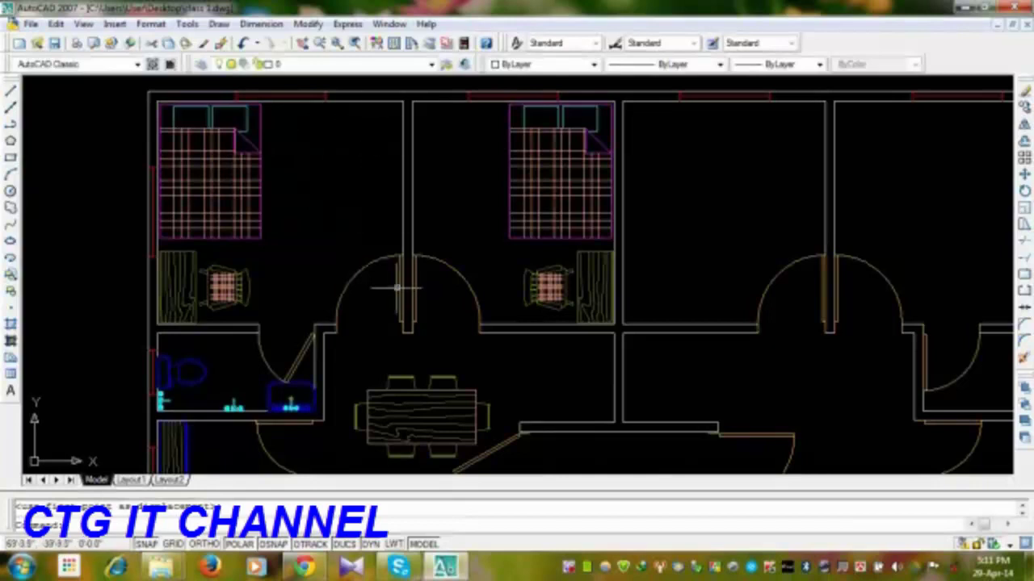
middle_click_drag(388, 270, 479, 81)
scroll(250, 305, "up", 3)
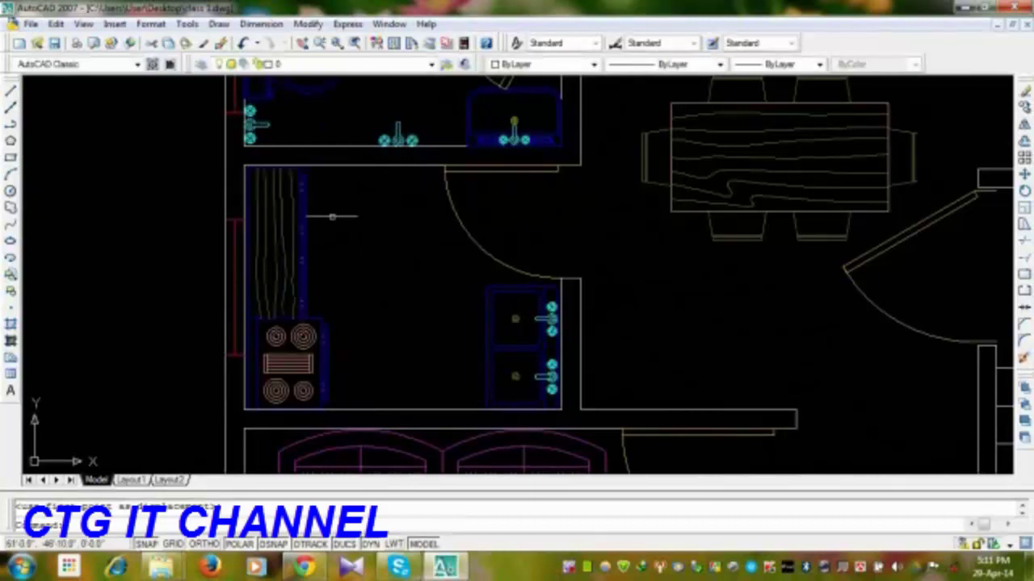
left_click(286, 260)
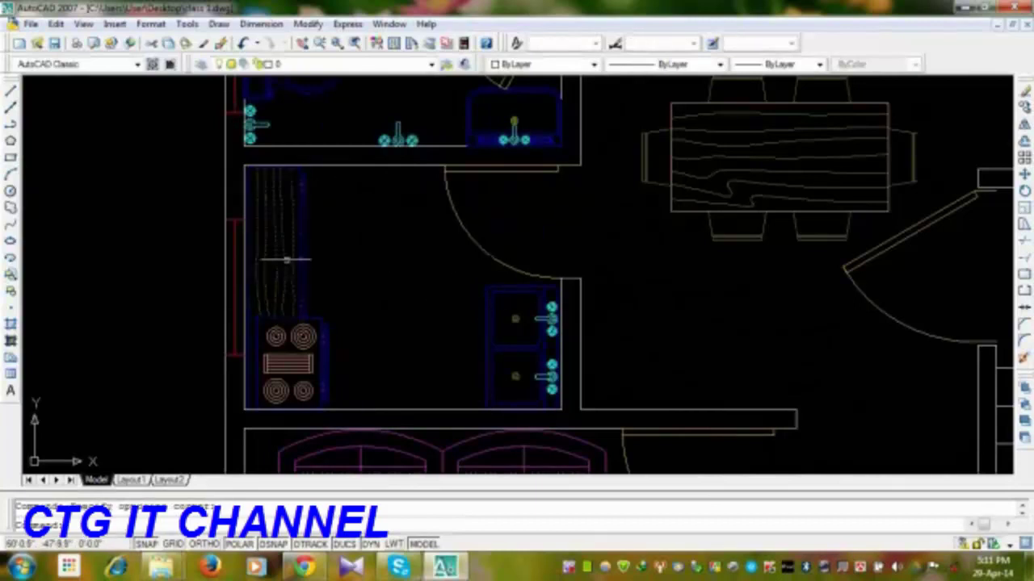
left_click(1024, 123)
left_click(305, 247)
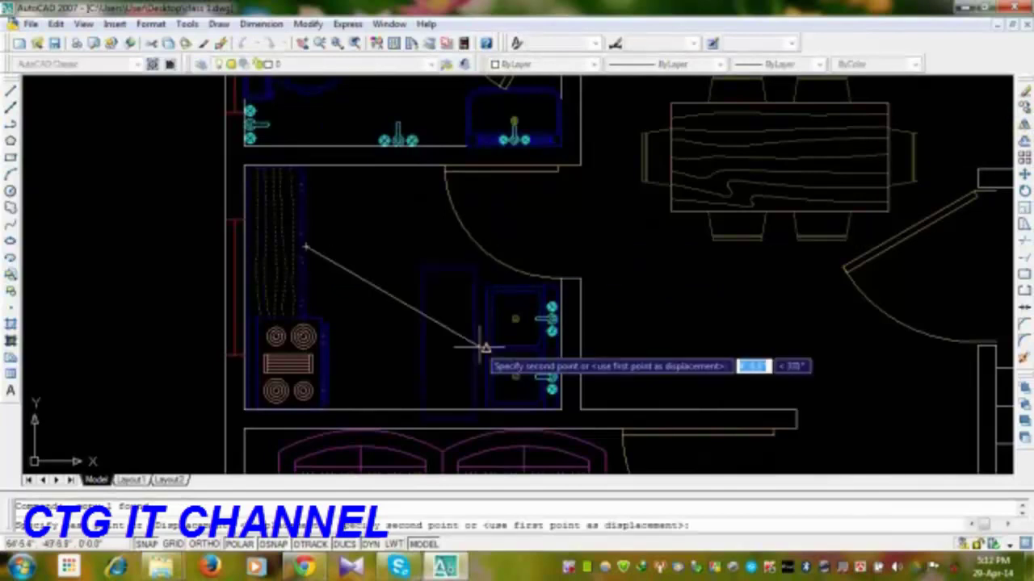
scroll(482, 347, "down", 3)
scroll(369, 335, "up", 5)
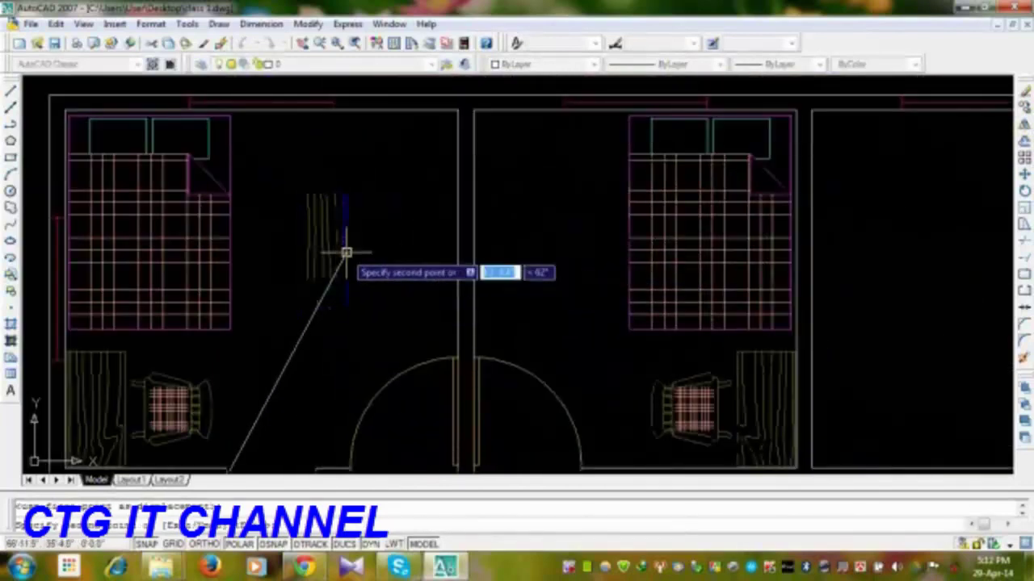
key("Escape")
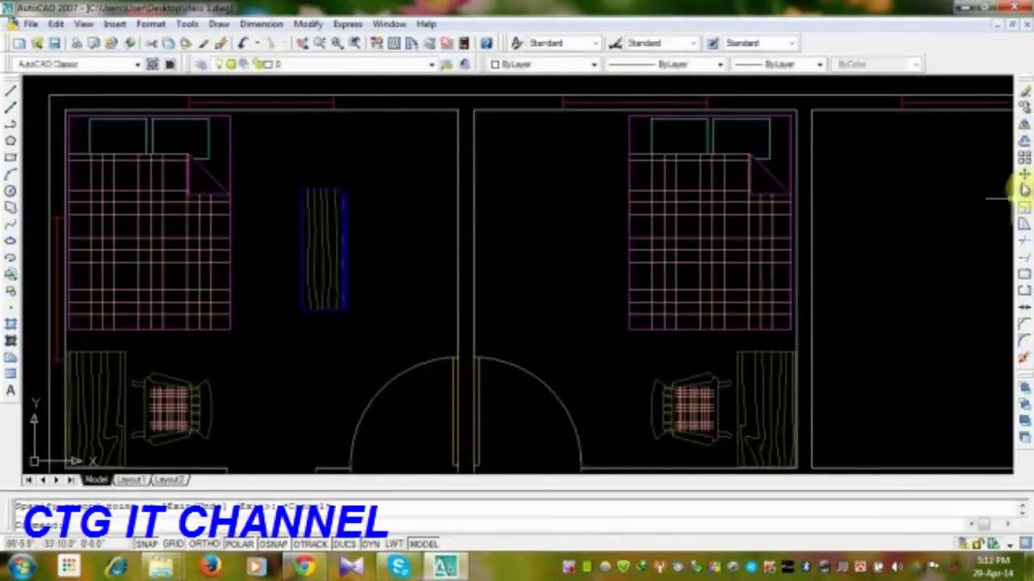
- Rotate the copied cabinet 180° about its lower-left corner
left_click(1024, 193)
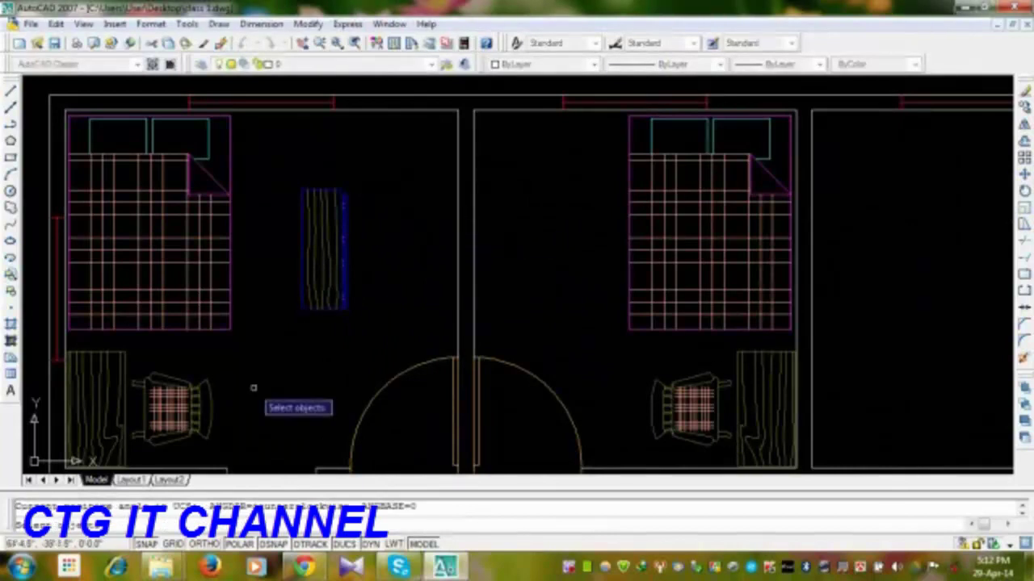
key("Return")
left_click(298, 307)
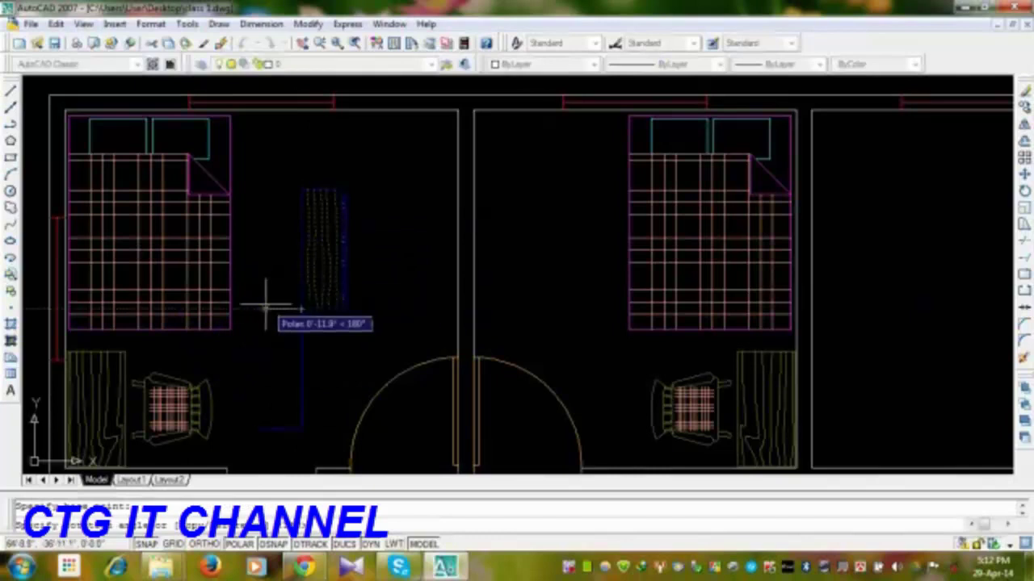
left_click(264, 310)
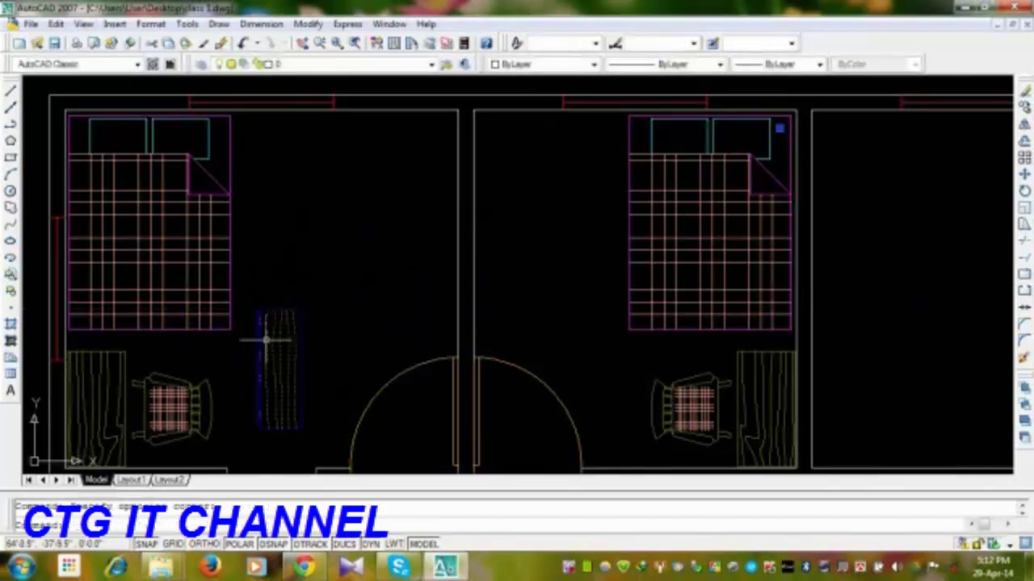
- Move the rotated cabinet from its upper-right corner to the upper-left bedroom's upper-right inner corner
type("m")
key("Return")
left_click(304, 308)
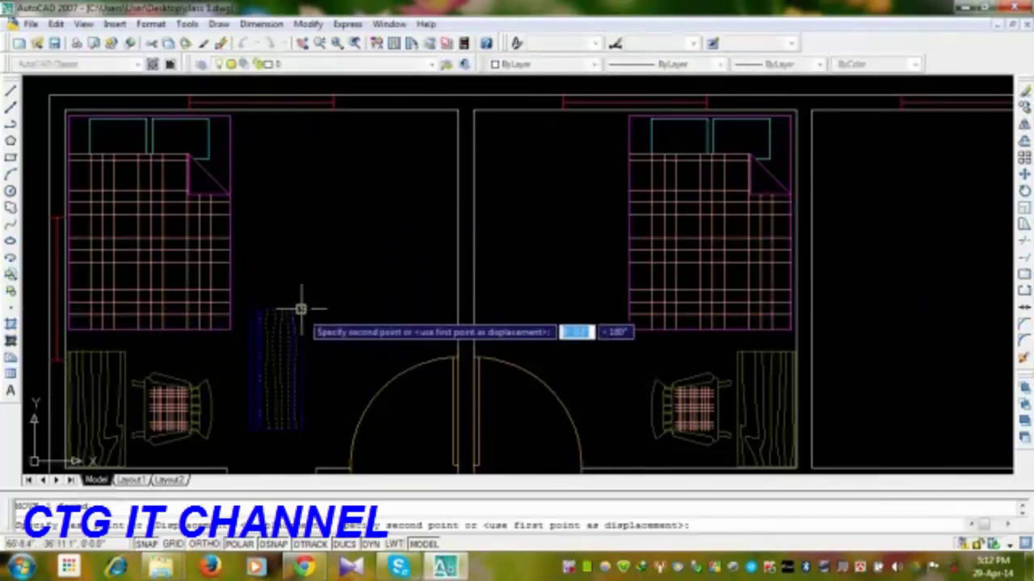
left_click(454, 110)
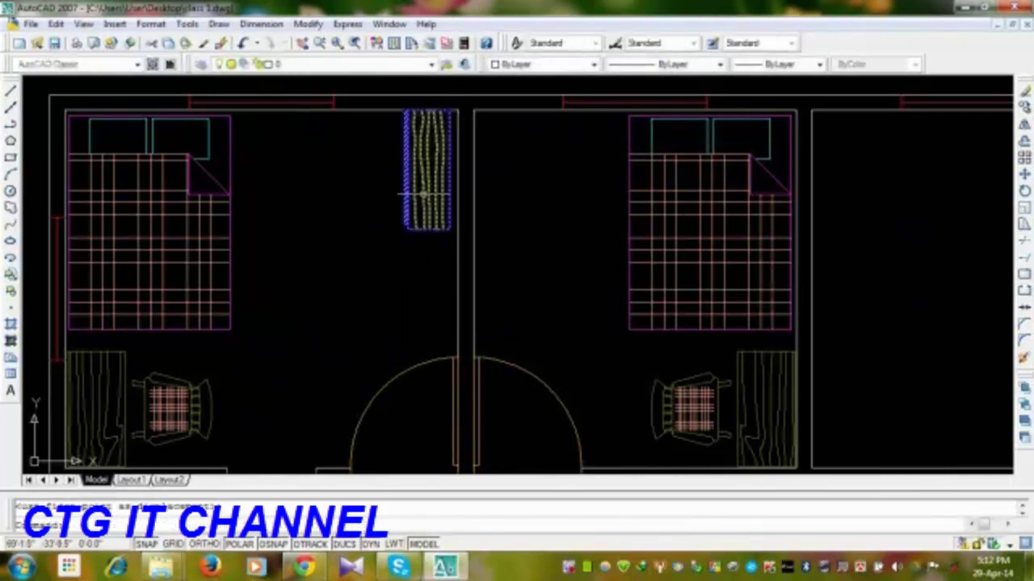
- Nudge the bedroom cabinet about 1" down from the window wall and slightly closer to the dividing wall
middle_click_drag(409, 211, 323, 275)
scroll(323, 274, "up", 3)
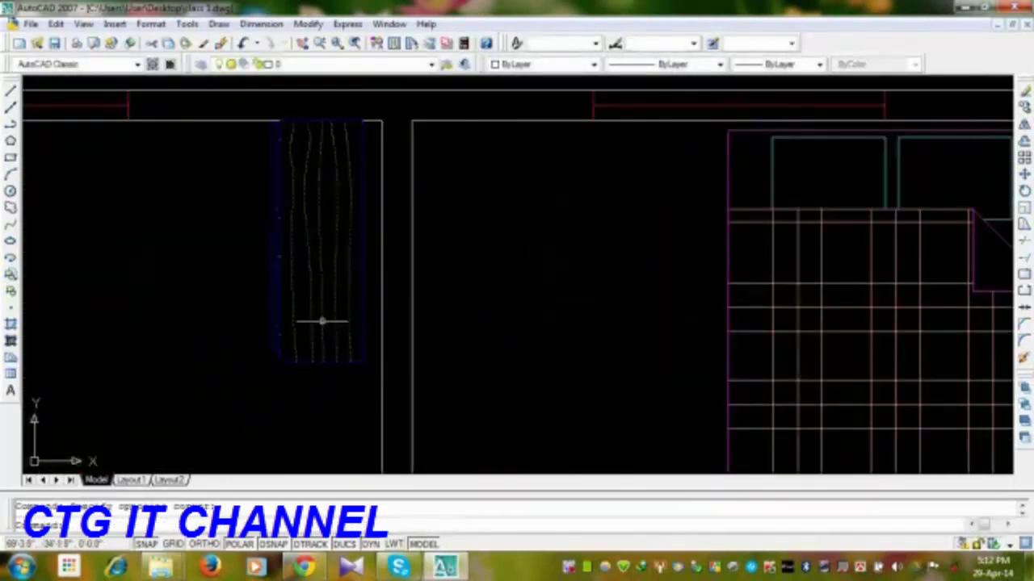
type("m")
key("Return")
left_click(185, 271)
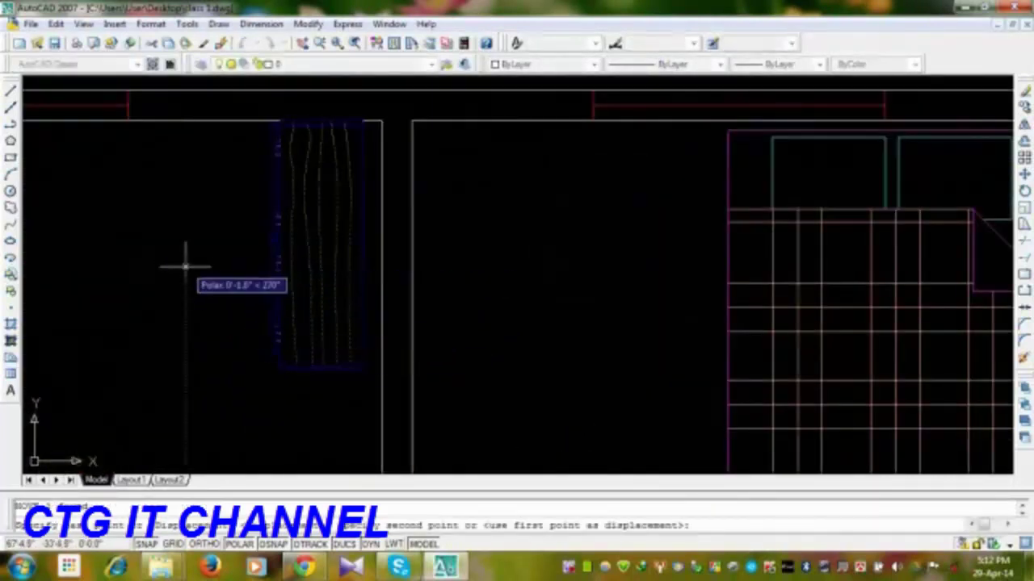
left_click(186, 274)
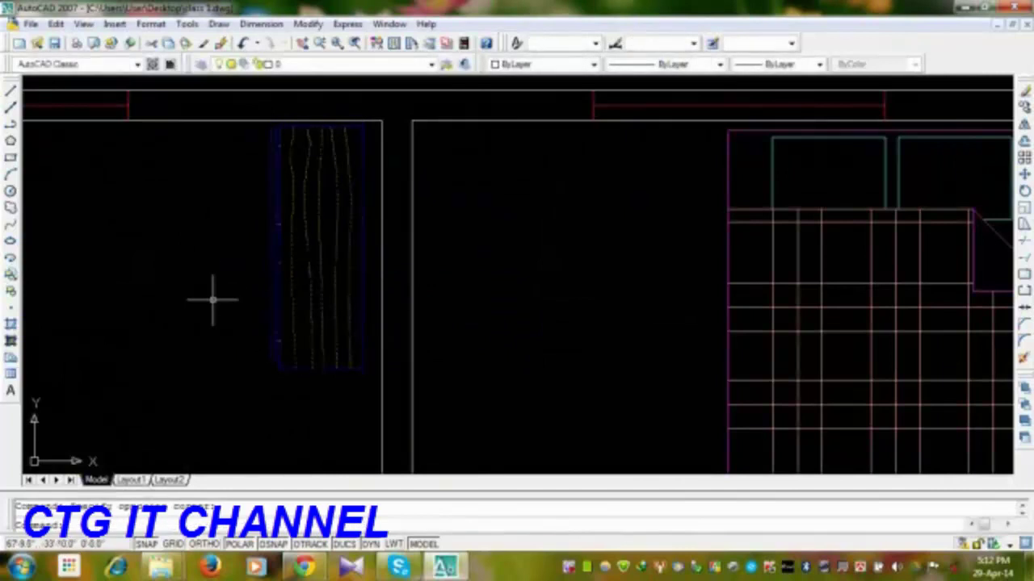
type("m")
key("Return")
left_click(184, 331)
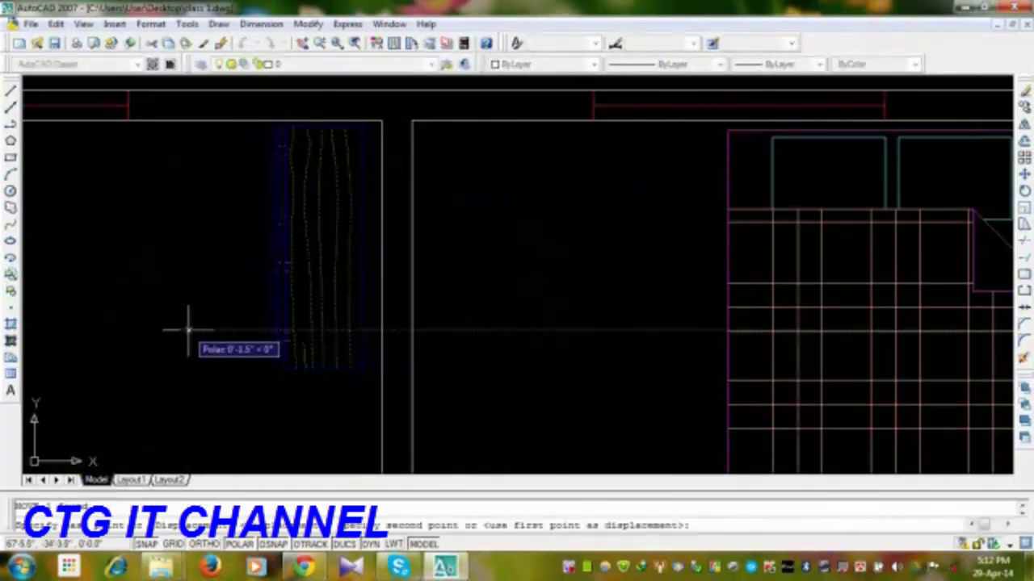
left_click(191, 330)
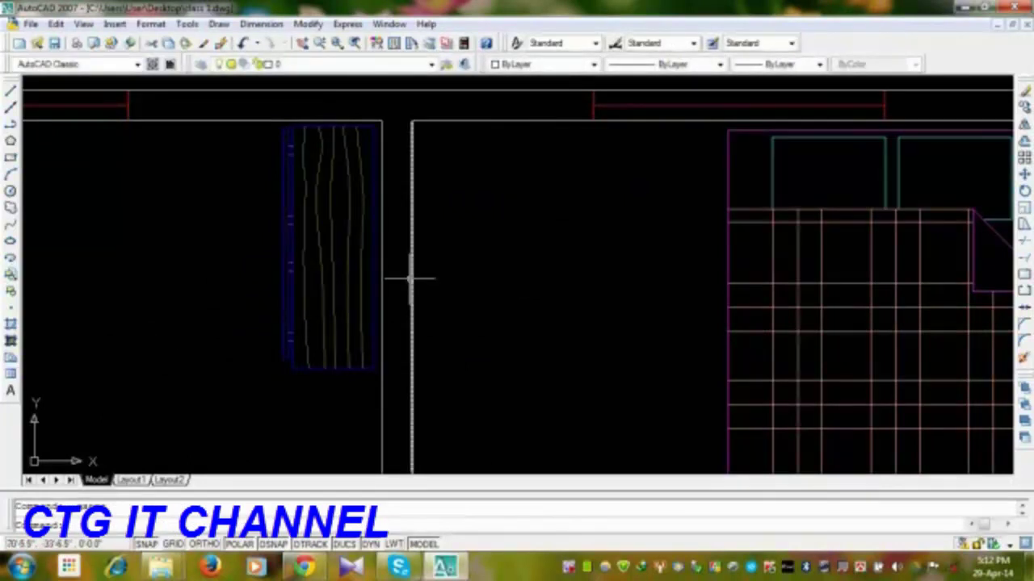
- Scale the bedroom cabinet by a factor of 1.2 from its upper-right corner
scroll(401, 284, "down", 4)
mouse_move(433, 312)
middle_mouse_down()
mouse_move(431, 189)
mouse_move(420, 251)
middle_mouse_up()
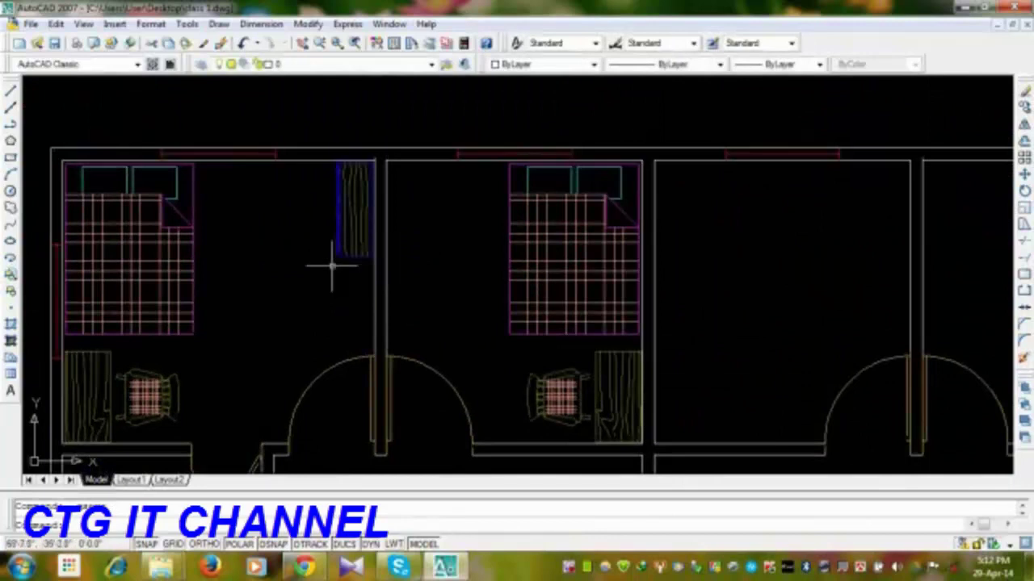
left_click(1023, 202)
left_click(332, 251)
left_click(336, 252)
key("Return")
scroll(330, 207, "up", 5)
left_click(336, 153)
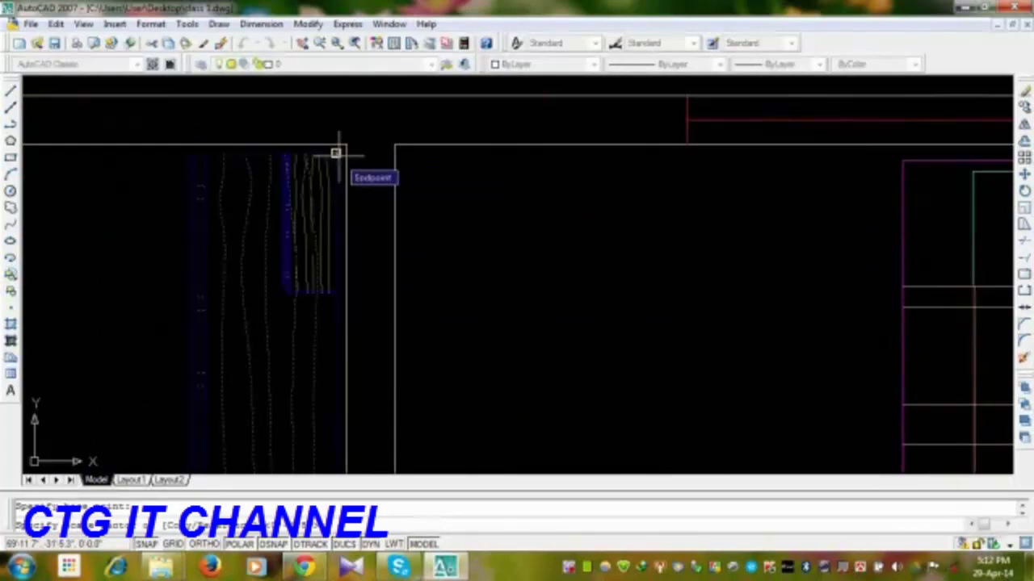
left_click(336, 154)
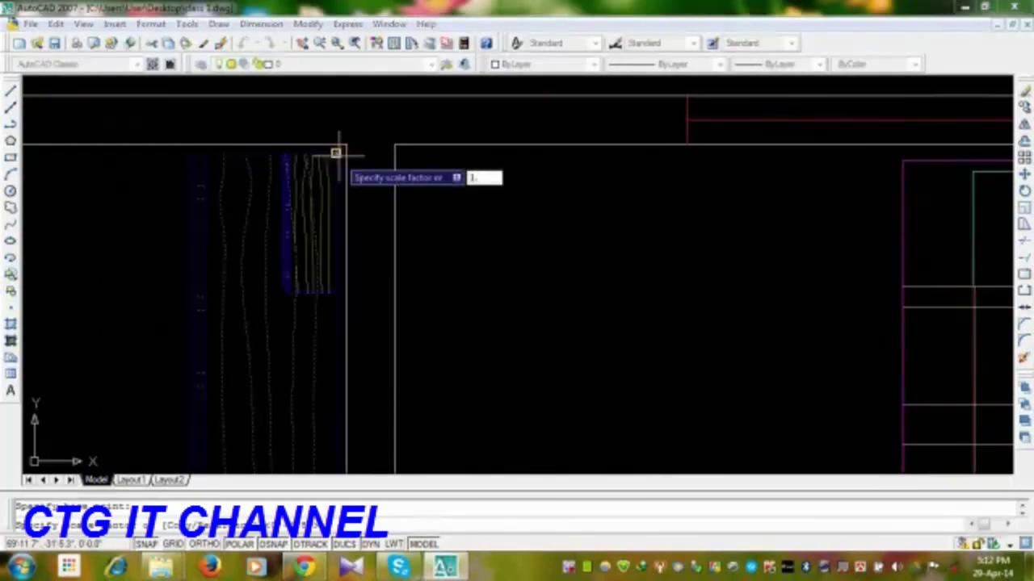
type("1.2")
key("Return")
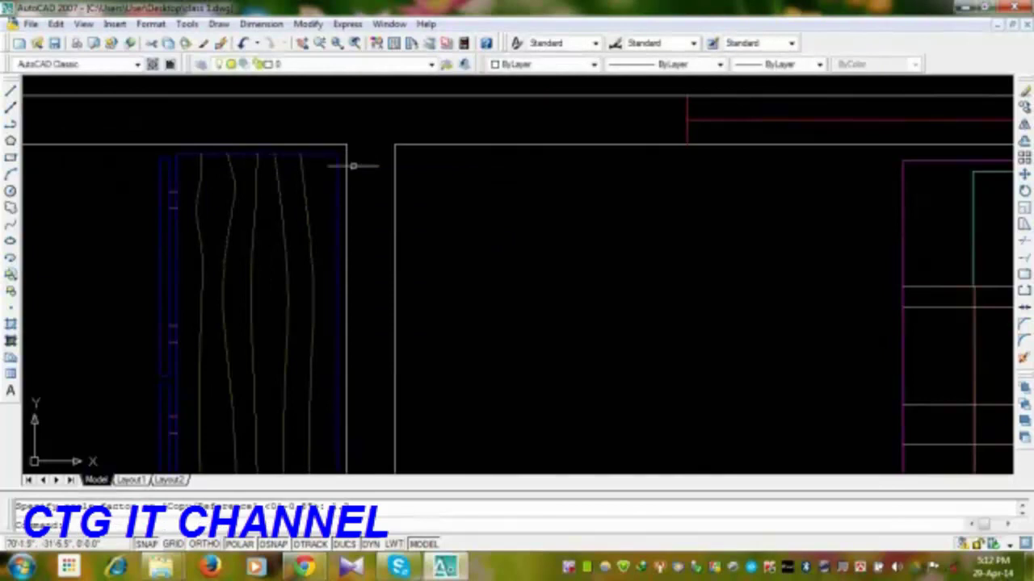
- Mirror the scaled cabinet into the second bedroom about the dividing wall's vertical centerline, keeping the original
scroll(353, 166, "down", 5)
mouse_move(443, 295)
middle_mouse_down()
mouse_move(477, 249)
mouse_move(413, 278)
middle_mouse_up()
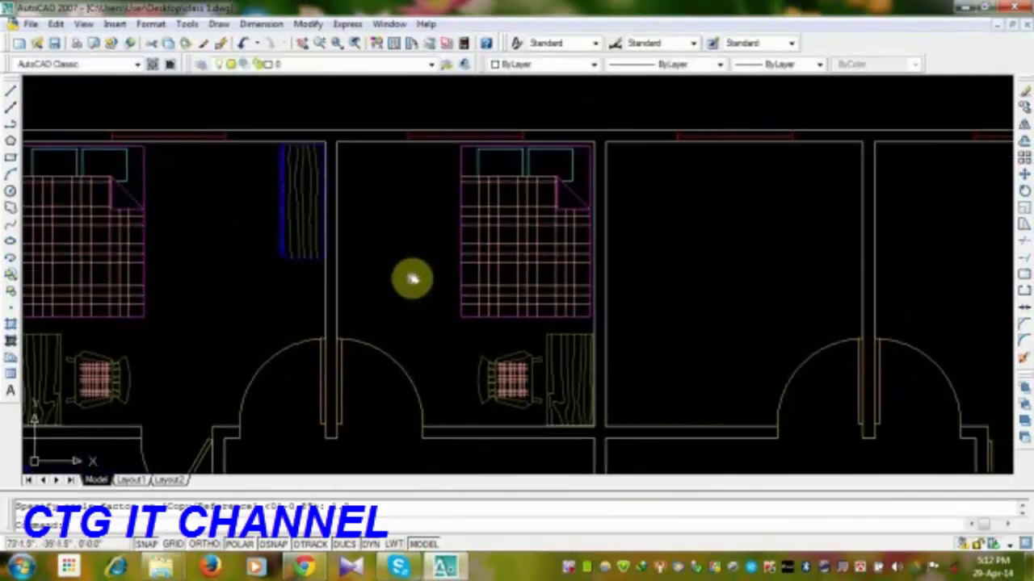
left_click(1022, 159)
left_click(291, 275)
left_click(270, 235)
key("Return")
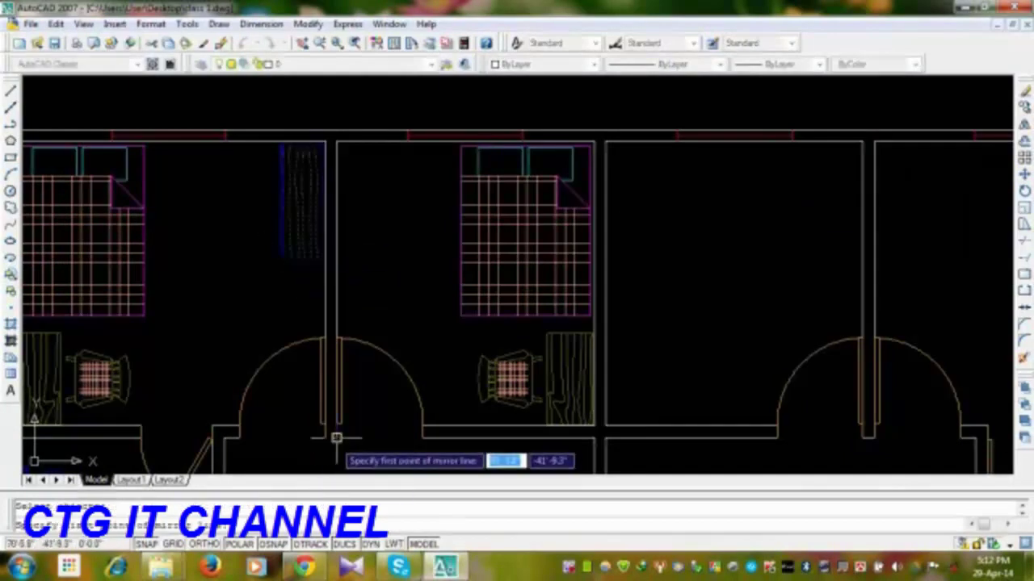
left_click(331, 437)
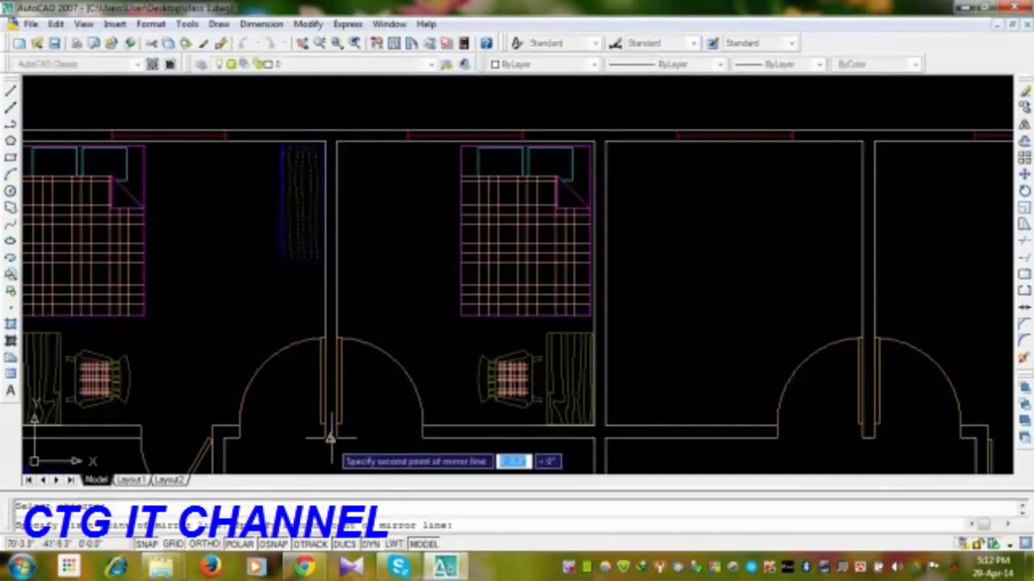
left_click(330, 95)
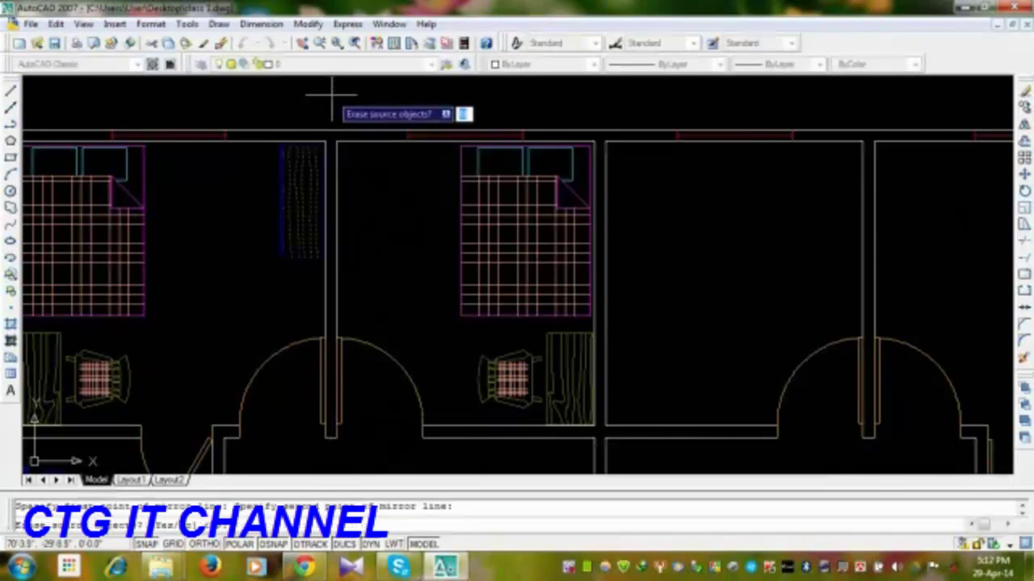
key("Return")
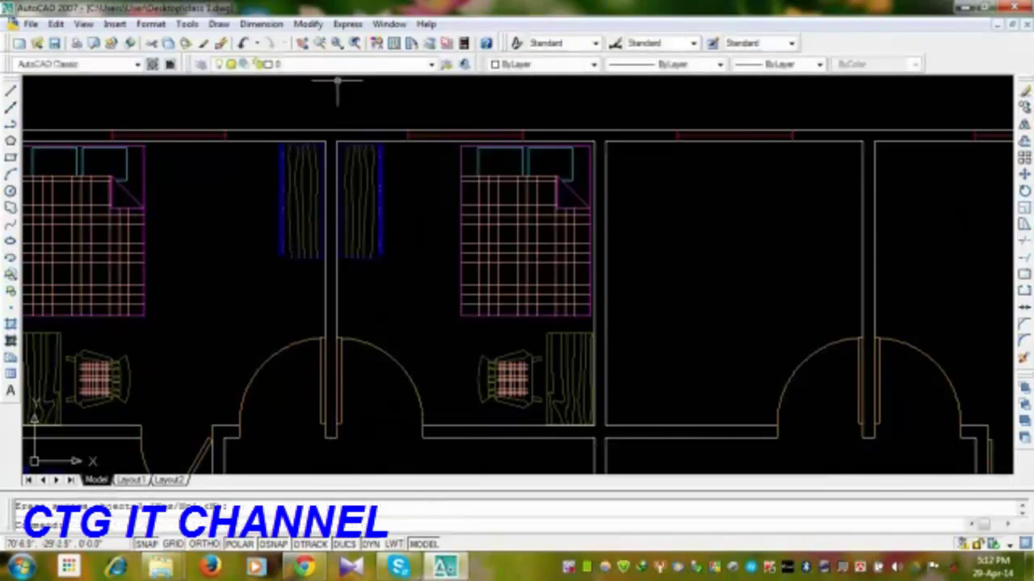
- Switch to Windows Explorer and open the BLOCK FILE folder on New Volume (G:) in a full-size window
scroll(404, 225, "down", 3)
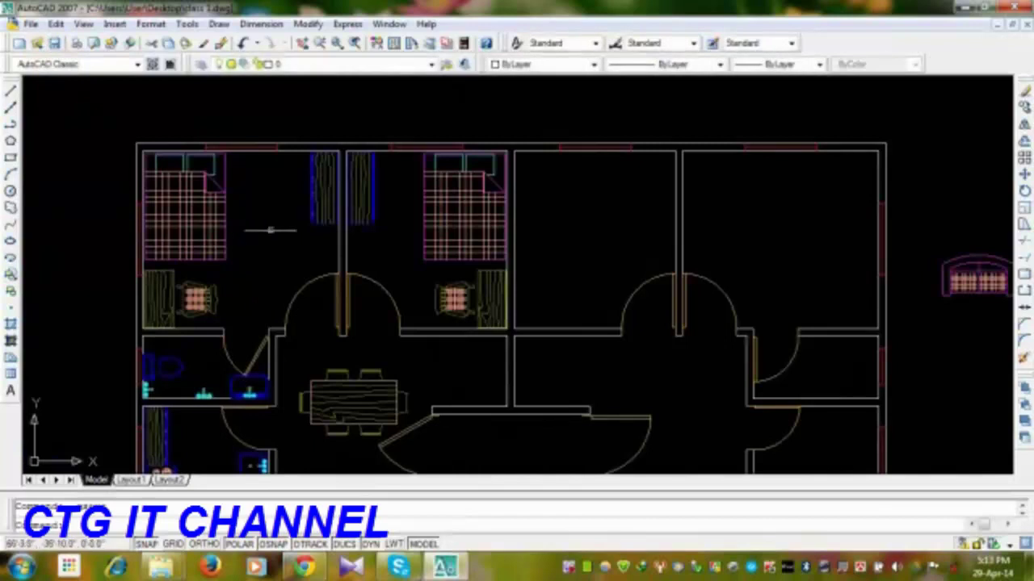
left_click(969, 8)
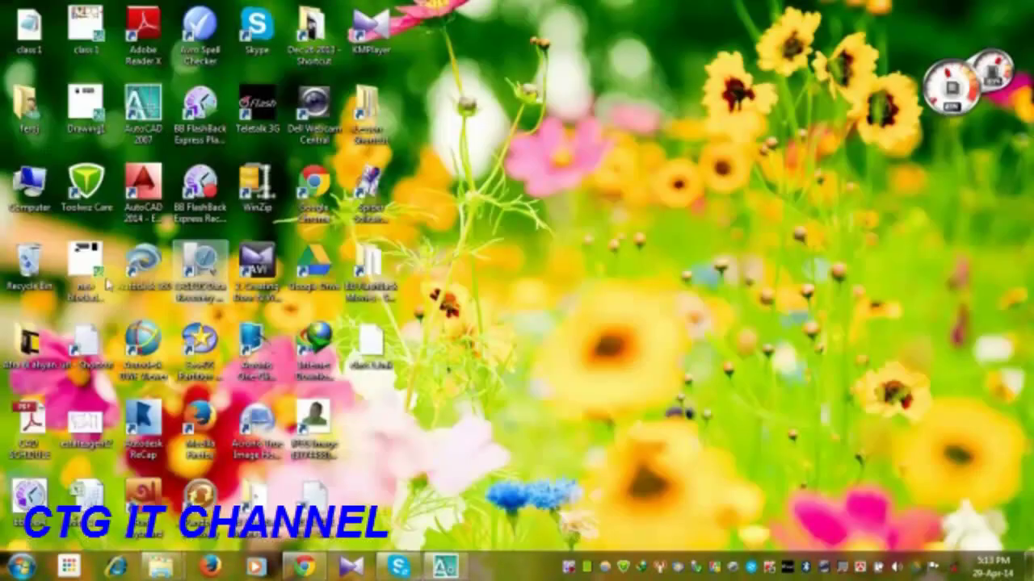
double_click(29, 182)
double_click(454, 153)
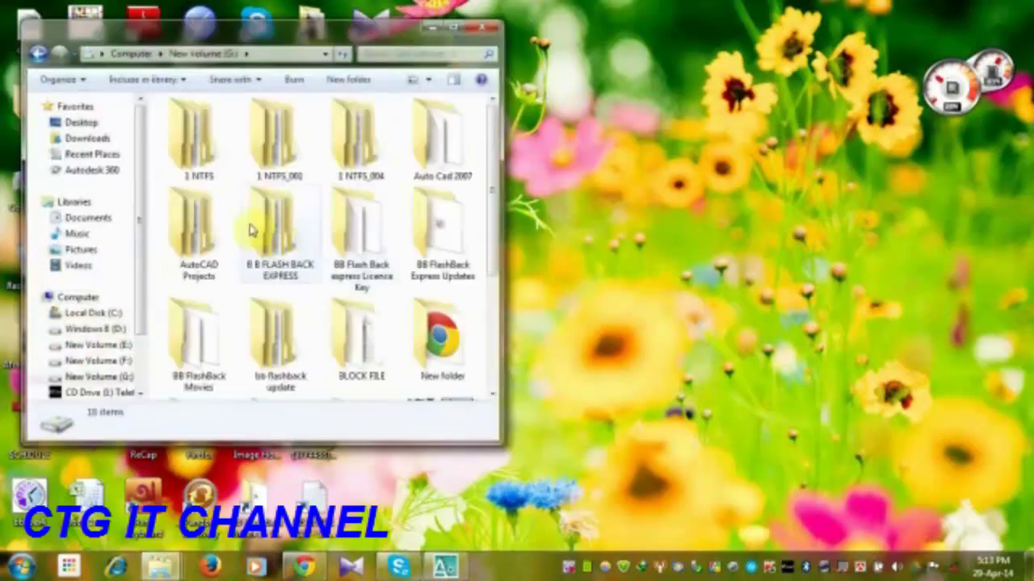
double_click(360, 337)
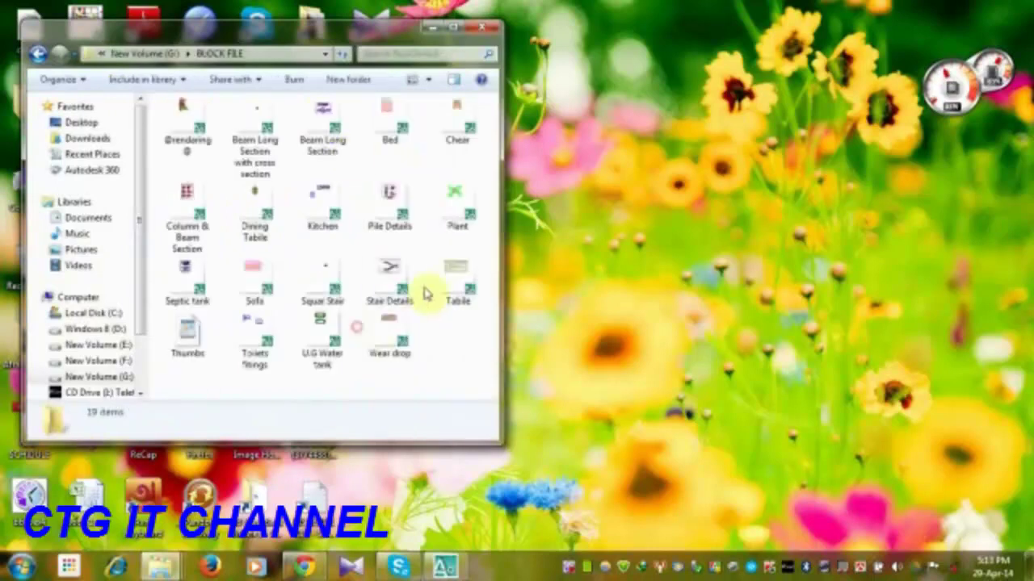
double_click(341, 30)
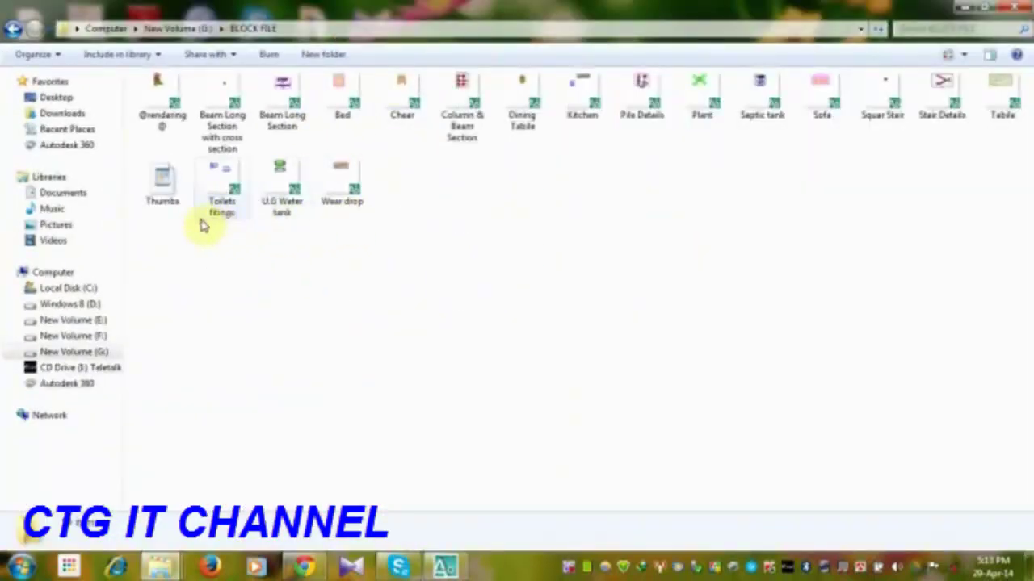
- Move the Thumbs file from the BLOCK FILE folder to the Recycle Bin
left_click(168, 194)
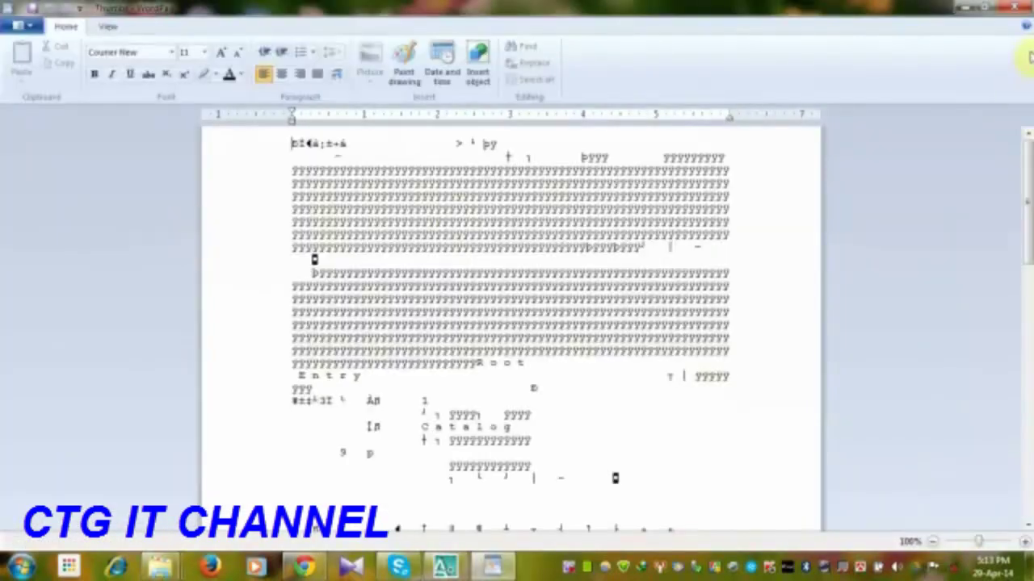
left_click(1014, 6)
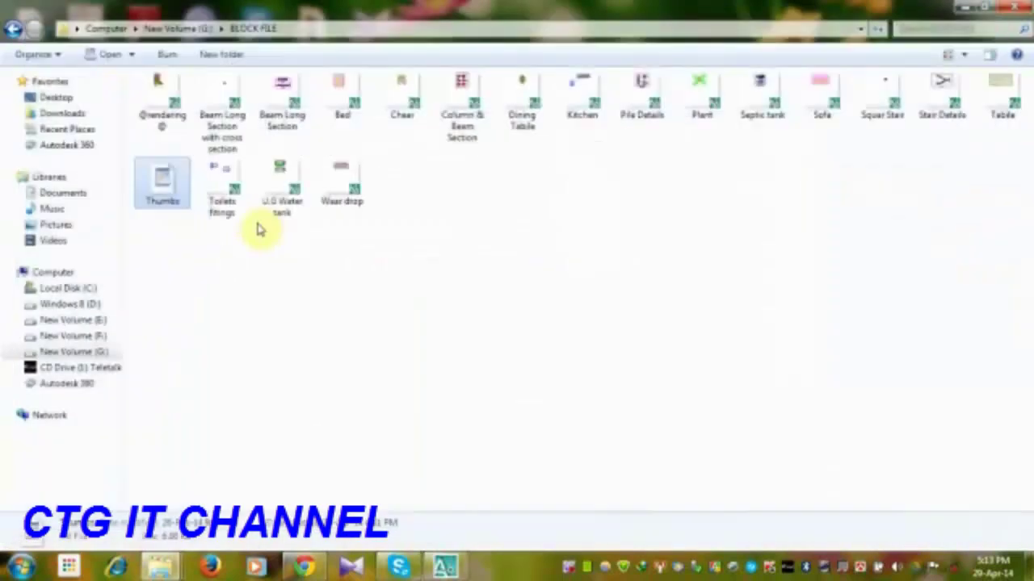
right_click(170, 194)
left_click(207, 449)
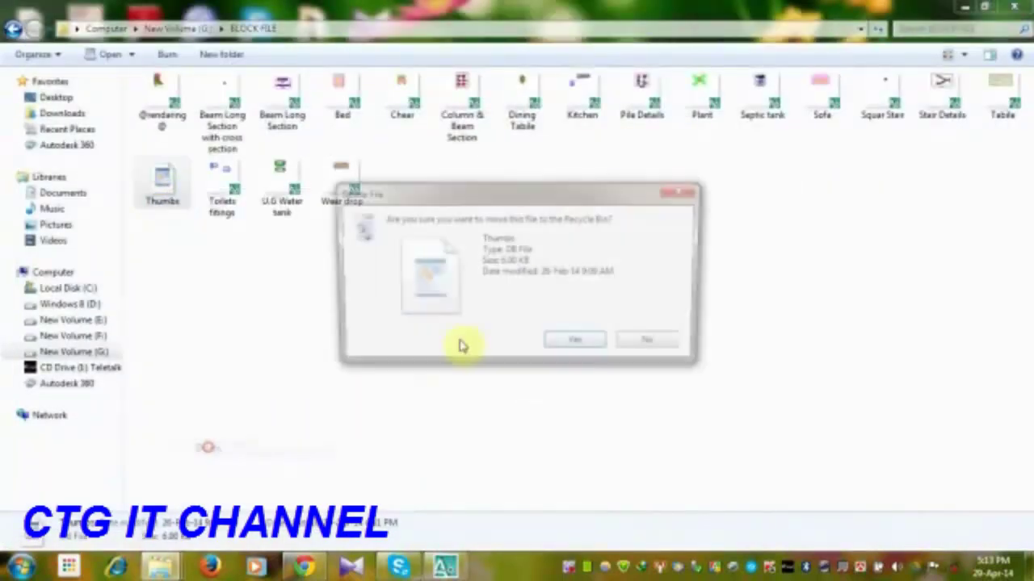
left_click(573, 344)
double_click(166, 103)
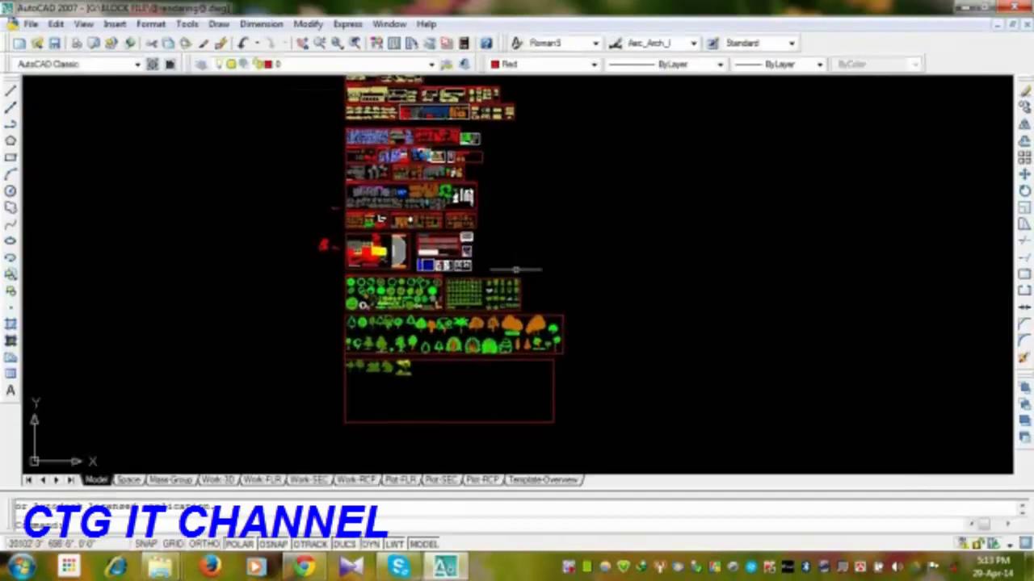
scroll(411, 339, "up", 4)
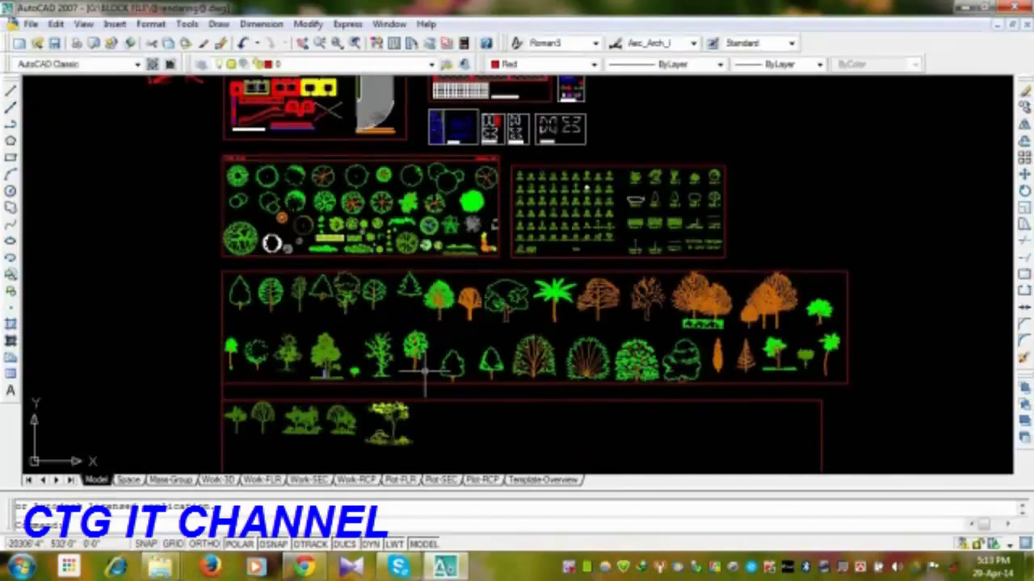
scroll(443, 368, "up", 1)
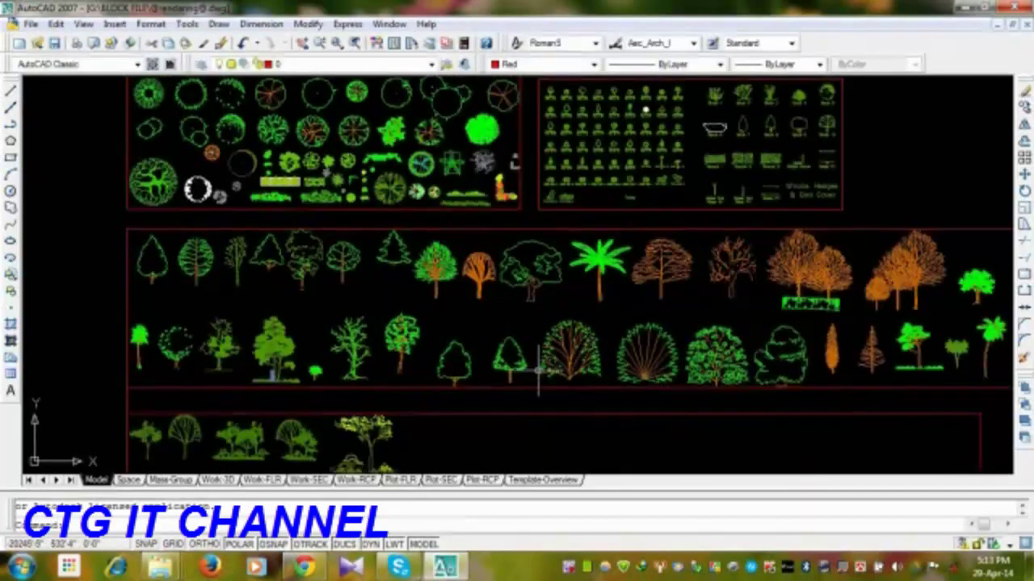
scroll(541, 307, "up", 2)
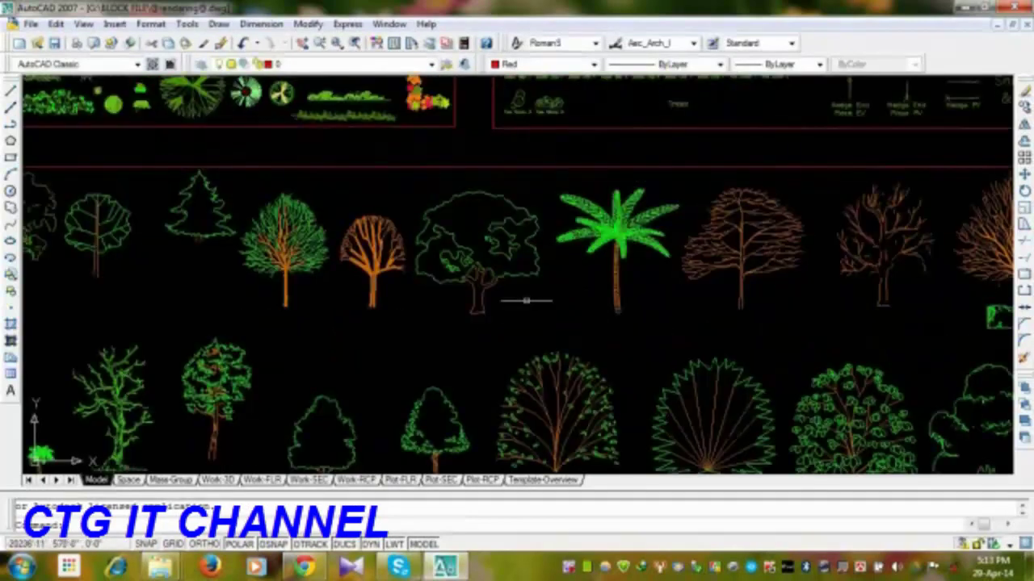
scroll(577, 289, "down", 1)
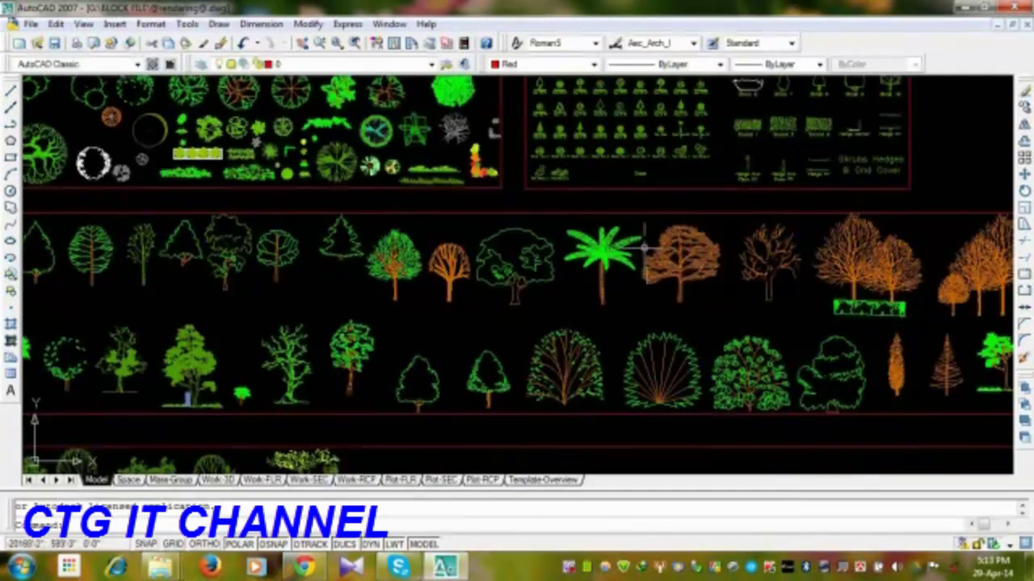
- Examine the tree plan symbols in the block library, above the tree elevations
mouse_move(477, 251)
middle_mouse_down()
mouse_move(519, 323)
mouse_move(533, 377)
middle_mouse_up()
middle_click_drag(418, 236, 432, 412)
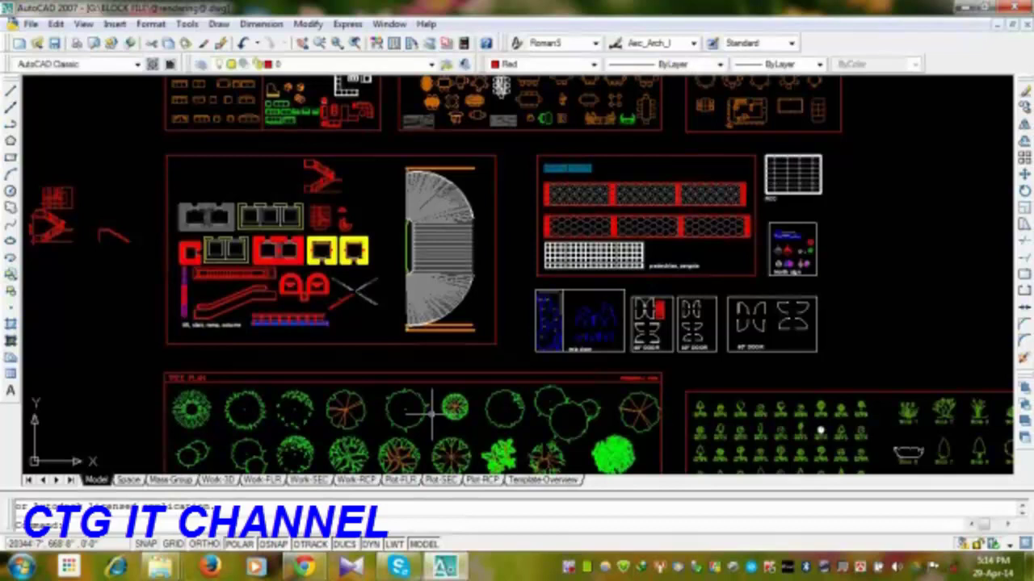
scroll(457, 310, "up", 3)
middle_click_drag(461, 395, 585, 133)
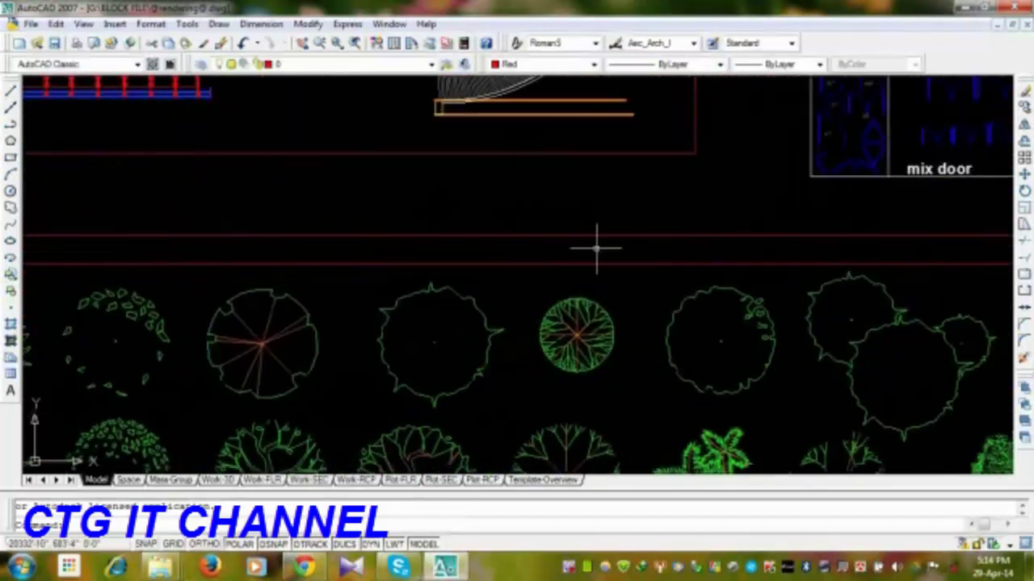
left_click(618, 296)
left_click(572, 342)
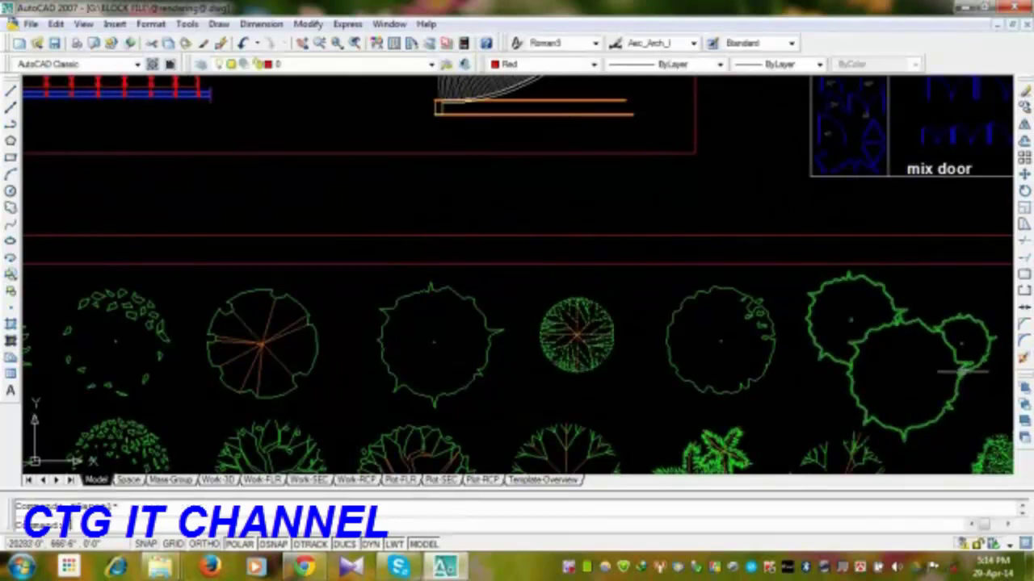
scroll(946, 369, "down", 3)
middle_click_drag(773, 282, 671, 282)
- Examine the lift, stair, ramp and column blocks, including the capsule lifts, escalator and the stair details outside the frame
scroll(516, 298, "up", 5)
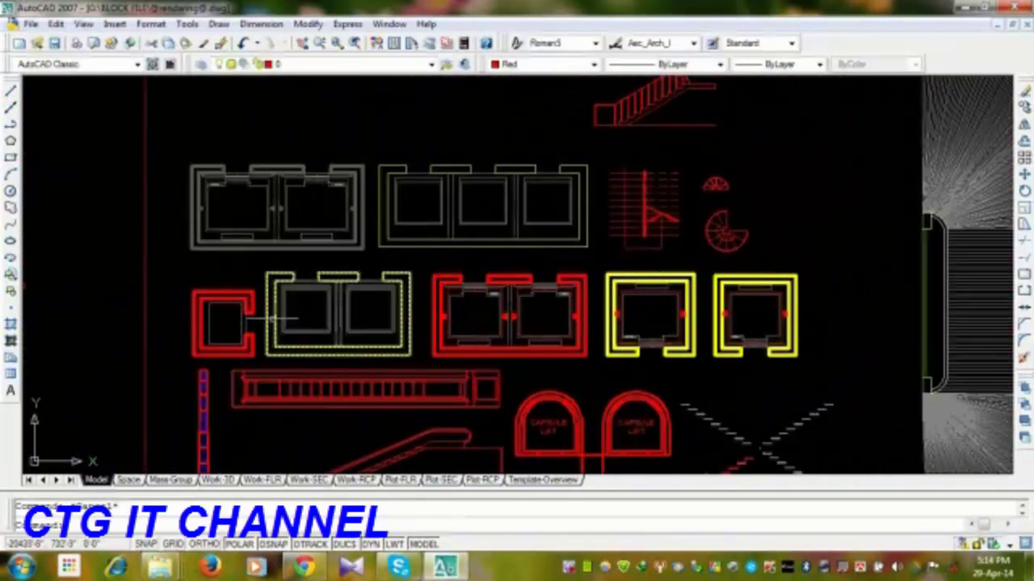
scroll(311, 206, "up", 3)
scroll(311, 207, "down", 5)
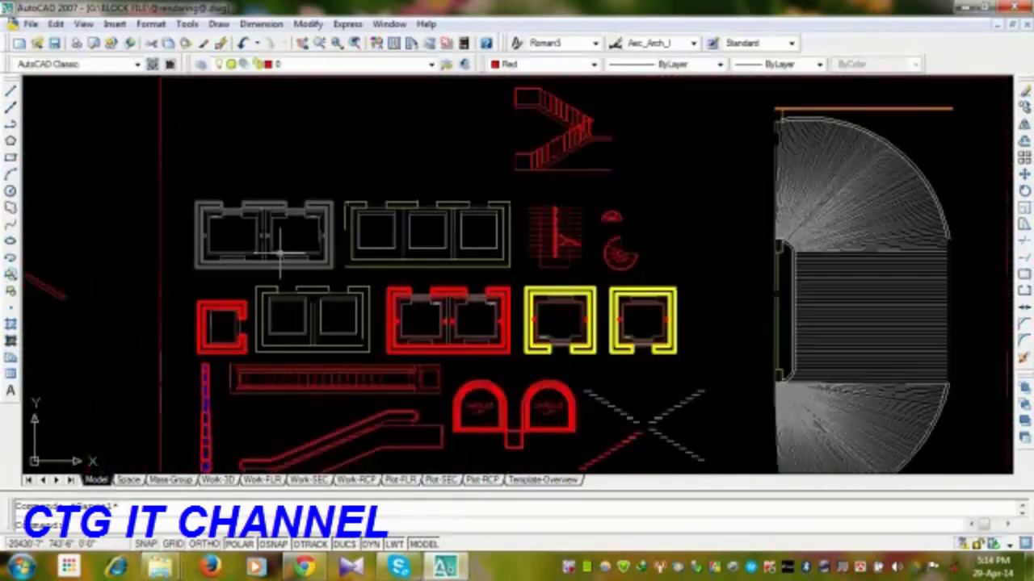
scroll(387, 428, "down", 2)
scroll(388, 428, "up", 5)
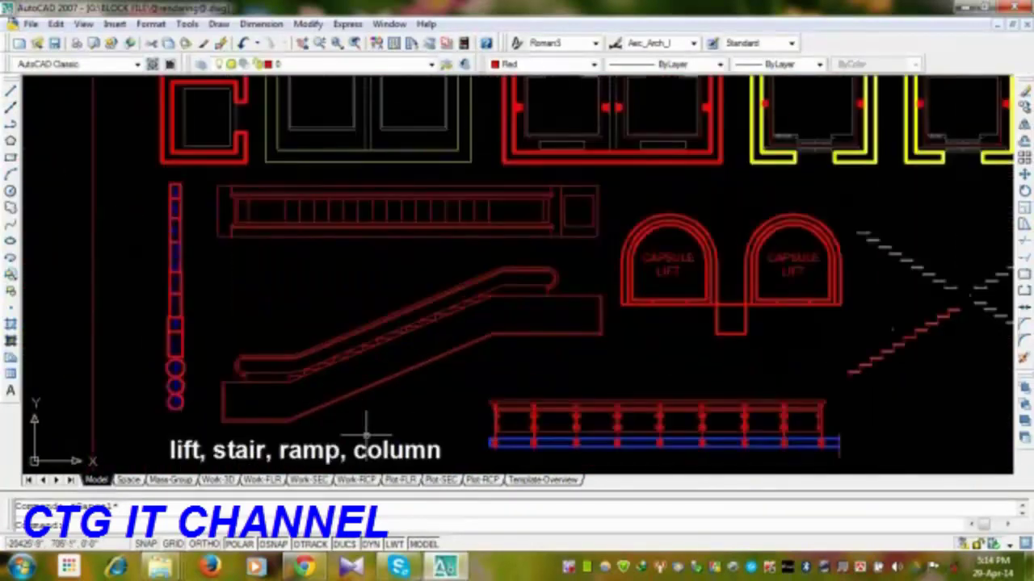
scroll(388, 428, "down", 3)
scroll(529, 307, "up", 2)
scroll(464, 332, "up", 6)
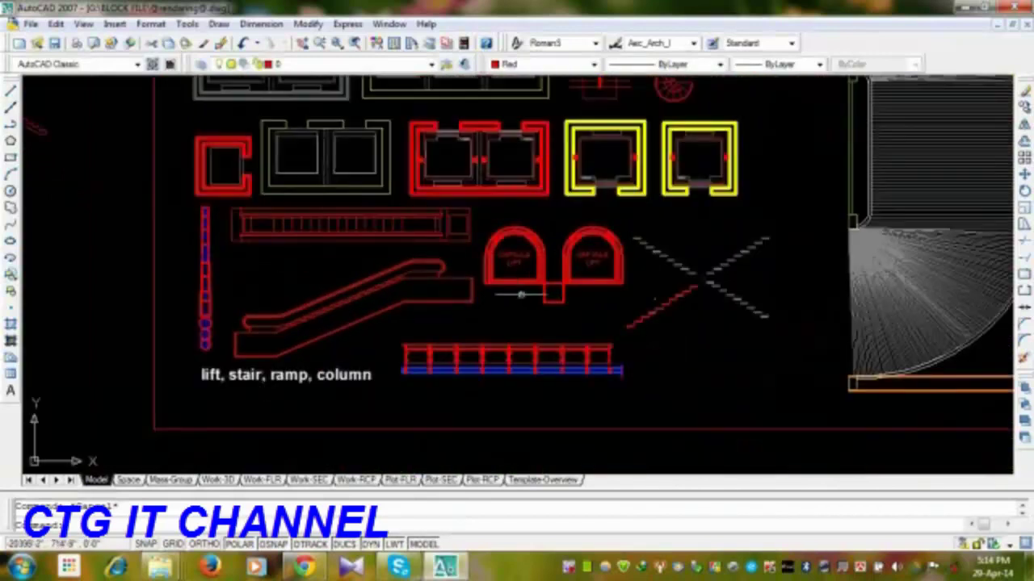
middle_click_drag(446, 264, 789, 410)
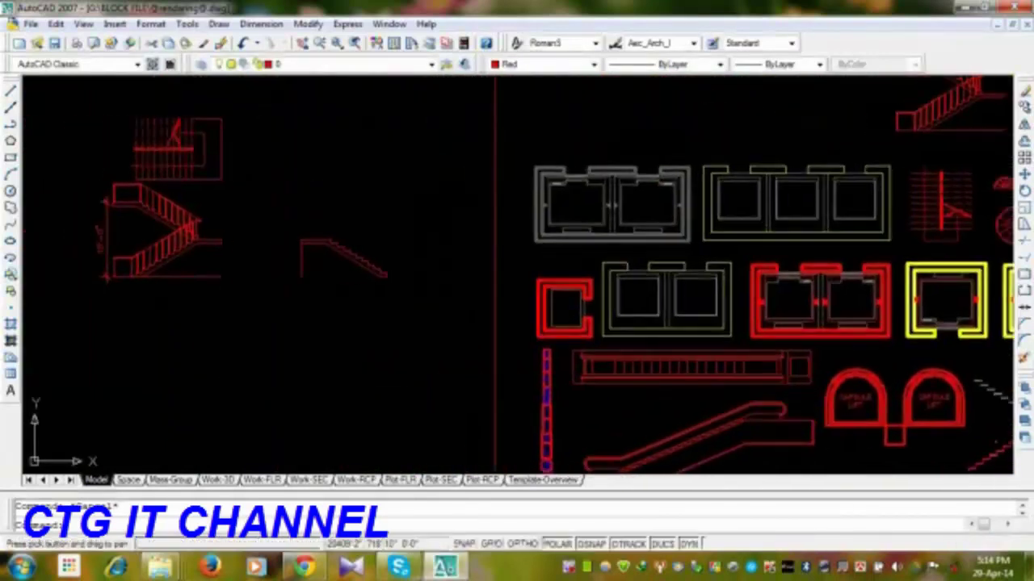
- Review the dining room furniture blocks, from the table-and-chair plans to the elevations with seated people
middle_click_drag(726, 292, 565, 440)
scroll(565, 440, "down", 5)
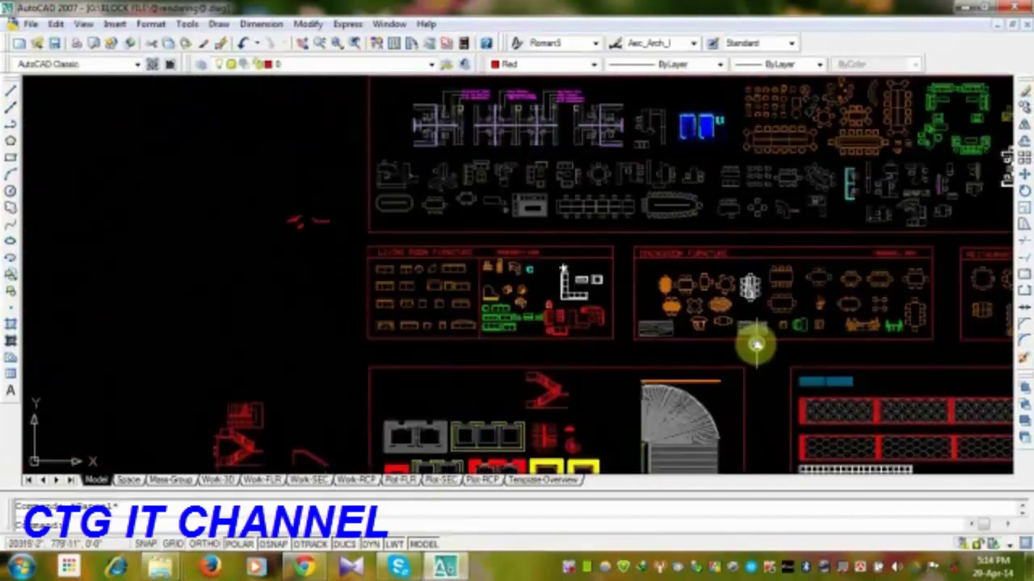
scroll(755, 346, "up", 2)
scroll(533, 383, "up", 1)
scroll(638, 297, "up", 1)
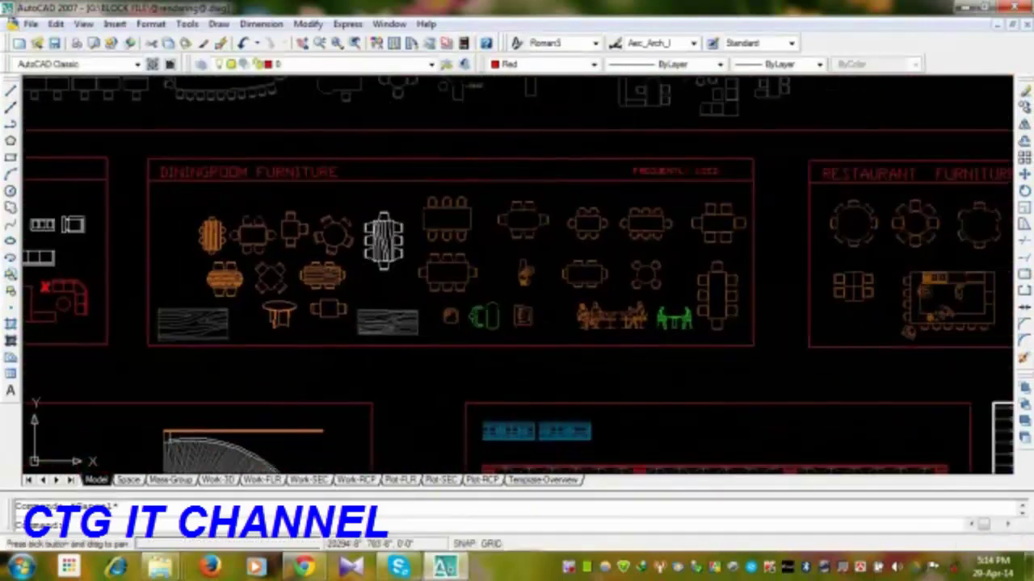
mouse_move(374, 350)
middle_mouse_down()
mouse_move(427, 374)
mouse_move(403, 353)
middle_mouse_up()
scroll(369, 295, "up", 1)
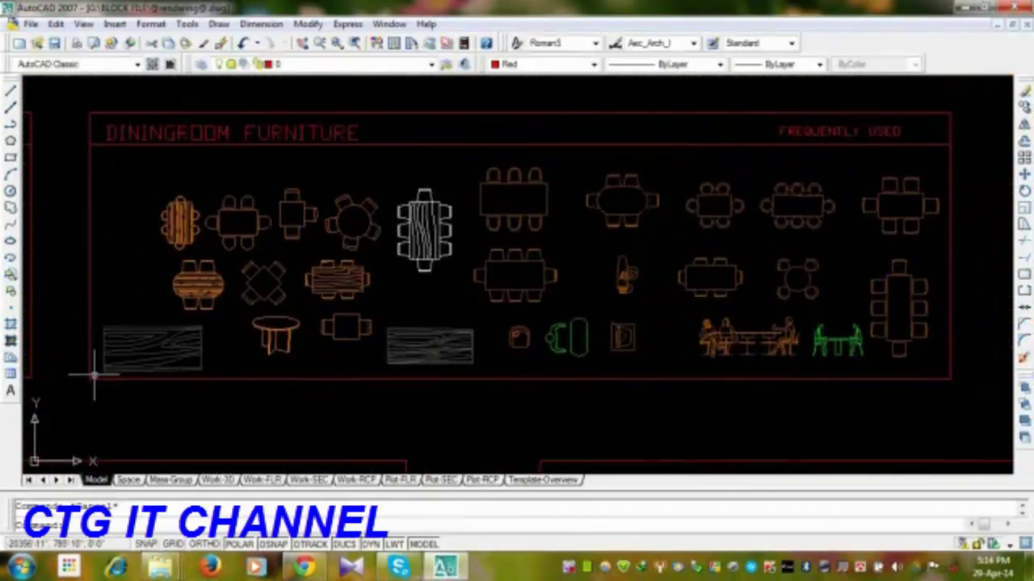
scroll(584, 369, "up", 1)
middle_click_drag(583, 365, 507, 360)
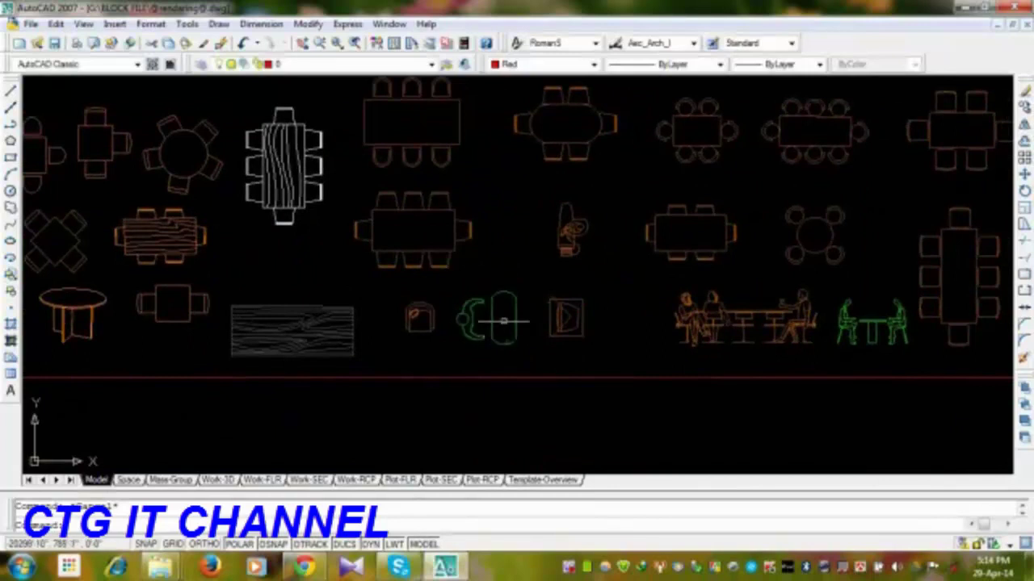
middle_click_drag(939, 343, 745, 352)
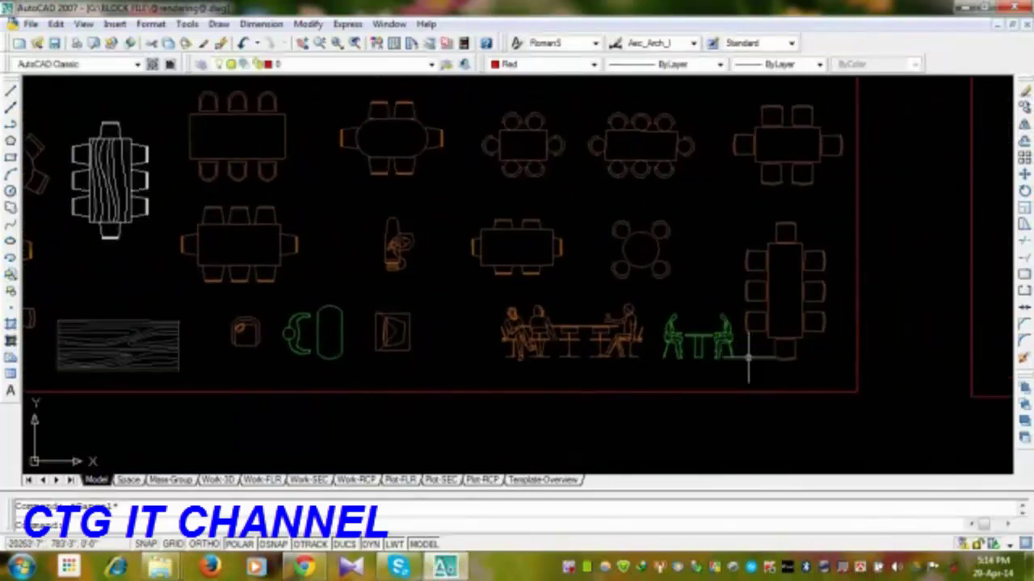
scroll(727, 360, "up", 3)
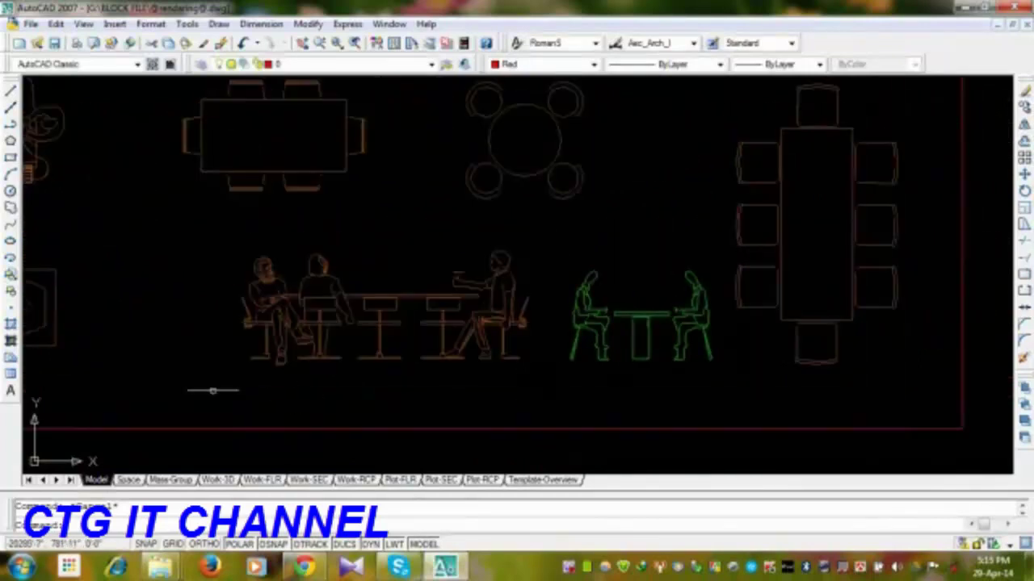
scroll(539, 336, "down", 4)
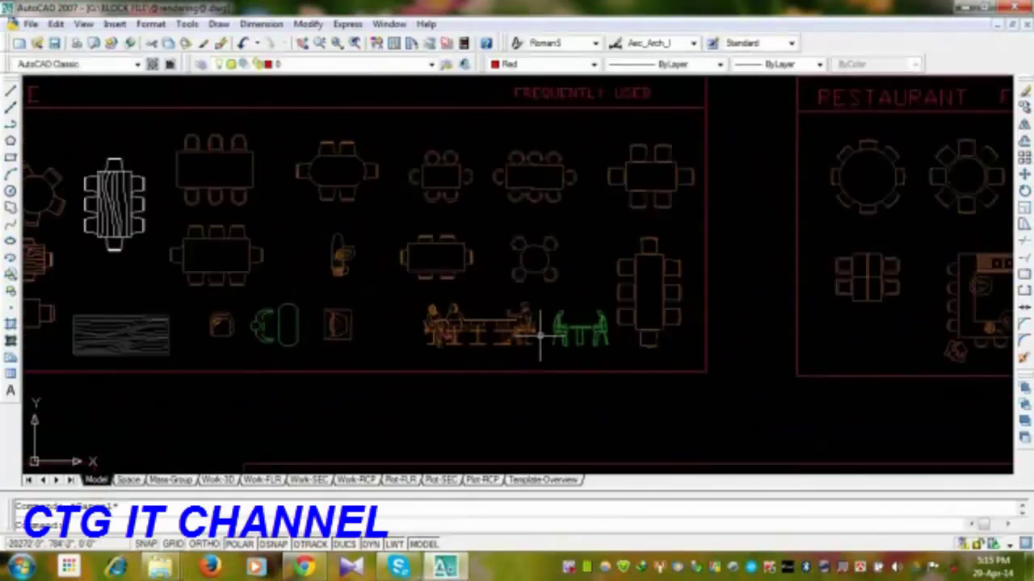
mouse_move(359, 347)
middle_mouse_down()
mouse_move(367, 373)
mouse_move(353, 326)
middle_mouse_up()
scroll(450, 323, "up", 3)
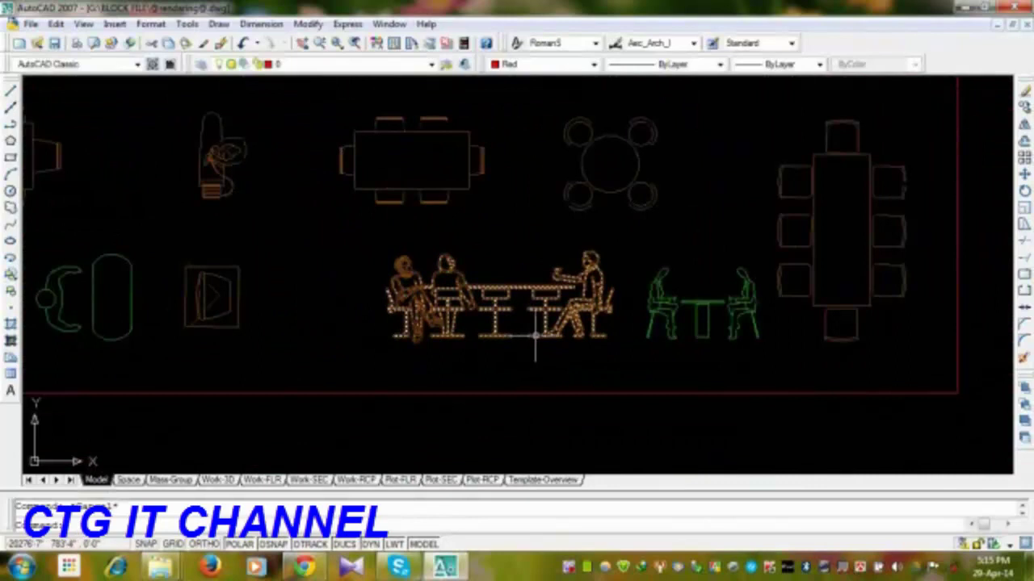
- Examine the conference tables, sofa sets and carpeted seating group in the furniture section above the dining room blocks
scroll(535, 335, "down", 4)
middle_click_drag(252, 292, 255, 393)
scroll(299, 385, "down", 2)
middle_click_drag(219, 312, 411, 385)
scroll(240, 307, "up", 3)
middle_click_drag(245, 317, 354, 324)
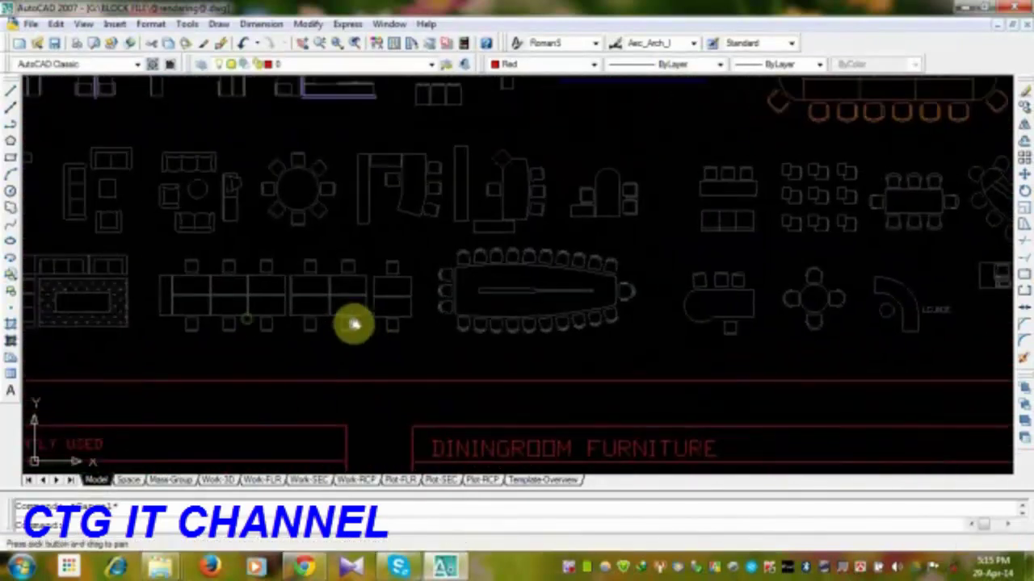
mouse_move(285, 344)
middle_mouse_down()
mouse_move(428, 369)
mouse_move(448, 399)
middle_mouse_up()
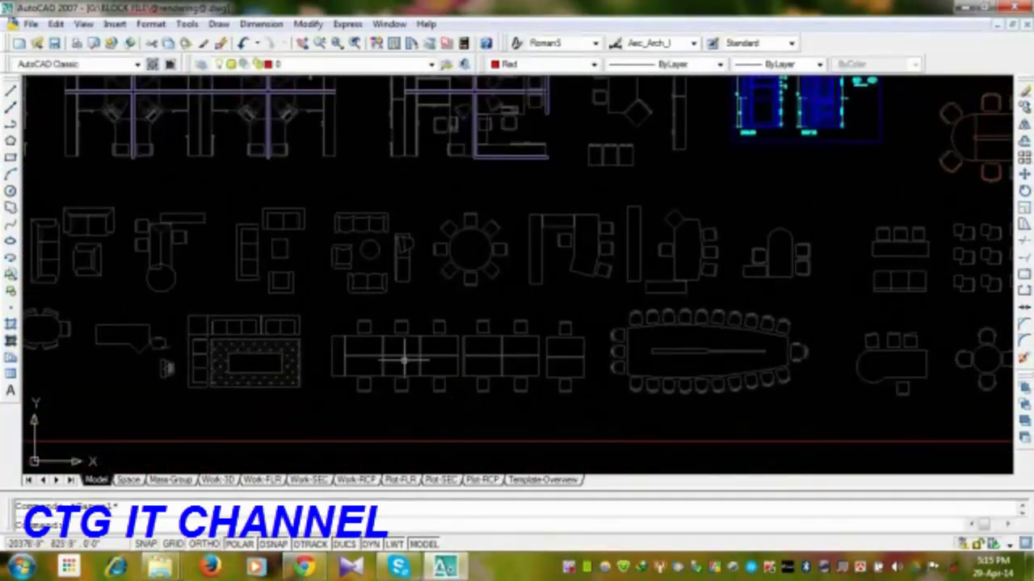
middle_click_drag(338, 323, 404, 321)
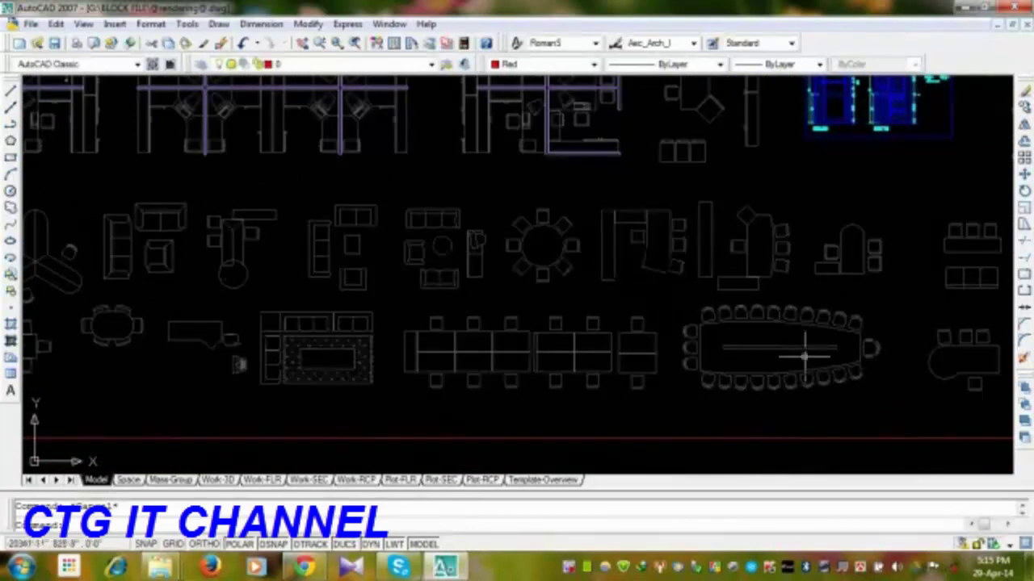
middle_click_drag(566, 370, 722, 342)
scroll(499, 327, "up", 2)
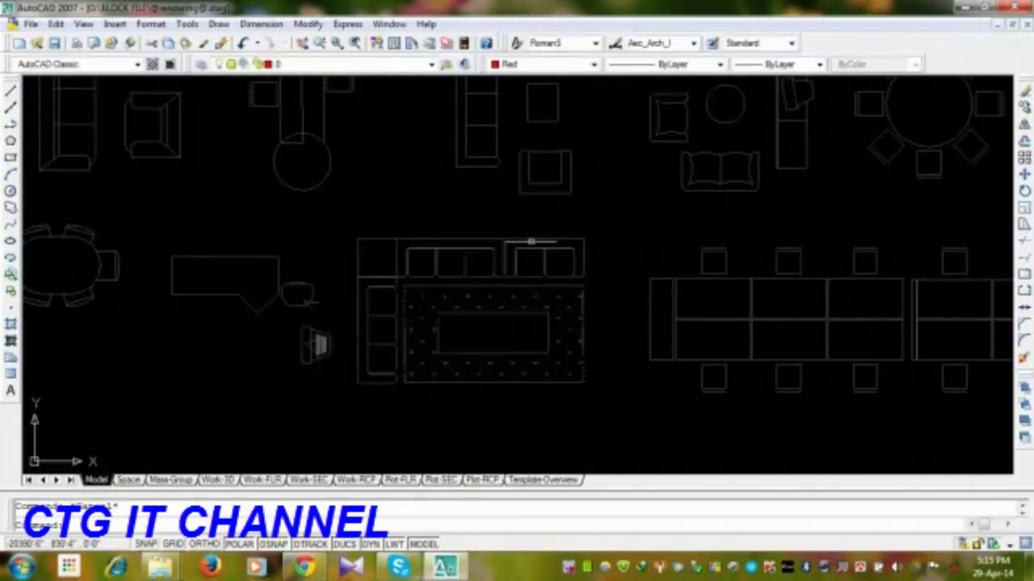
middle_click_drag(355, 298, 565, 382)
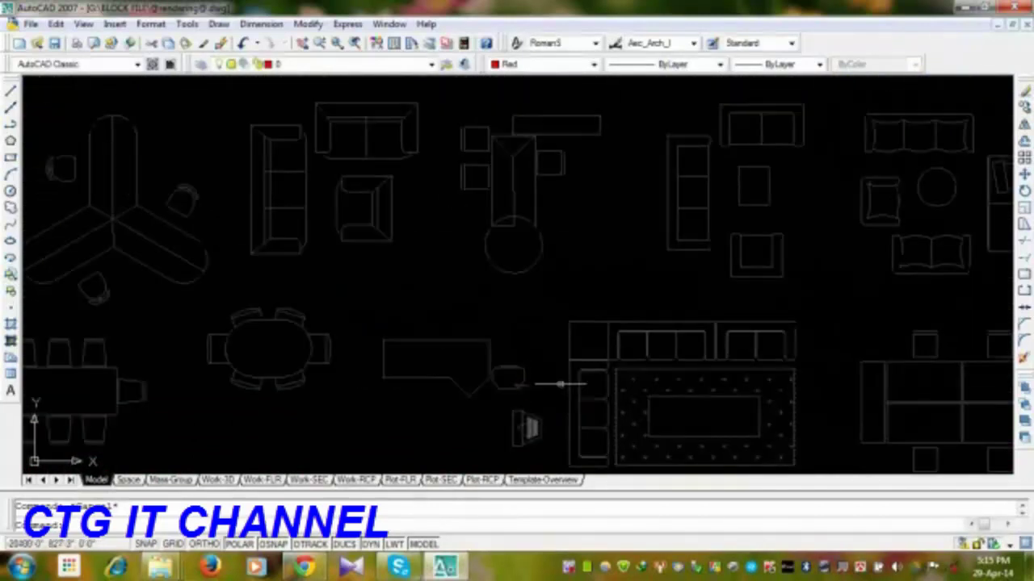
- Examine the office workstation cubicles with cabinetry and the framed pair of elevation details beside them
scroll(568, 297, "down", 2)
mouse_move(412, 270)
middle_mouse_down()
mouse_move(606, 307)
mouse_move(628, 264)
mouse_move(557, 254)
mouse_move(279, 434)
middle_mouse_up()
middle_click_drag(182, 302, 369, 405)
scroll(296, 300, "up", 2)
middle_click_drag(528, 307, 172, 308)
mouse_move(452, 302)
middle_mouse_down()
mouse_move(116, 307)
mouse_move(529, 247)
mouse_move(1009, 223)
mouse_move(904, 291)
middle_mouse_up()
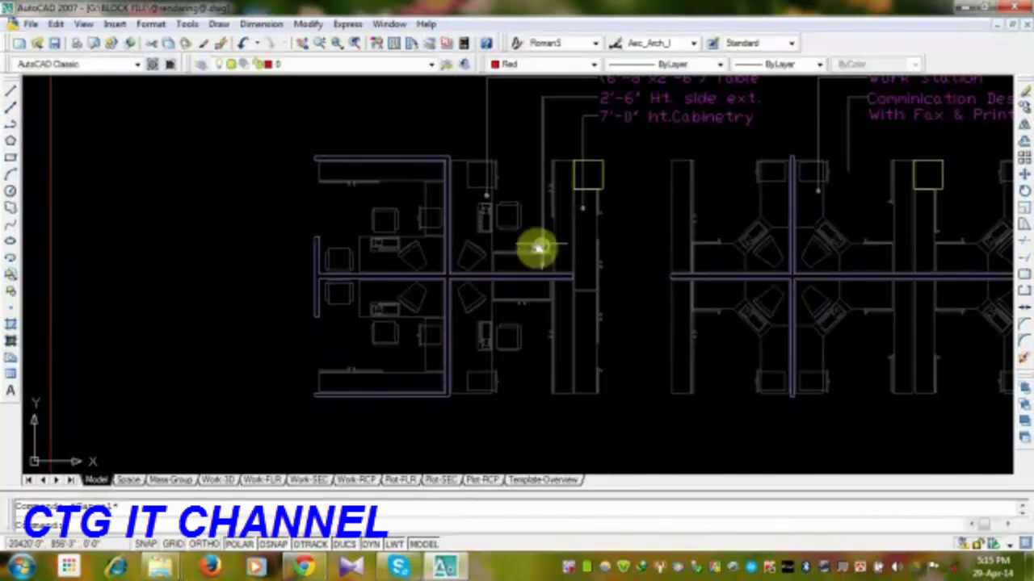
middle_click_drag(533, 247, 369, 282)
scroll(369, 282, "down", 2)
middle_click_drag(835, 224, 305, 219)
scroll(744, 229, "up", 3)
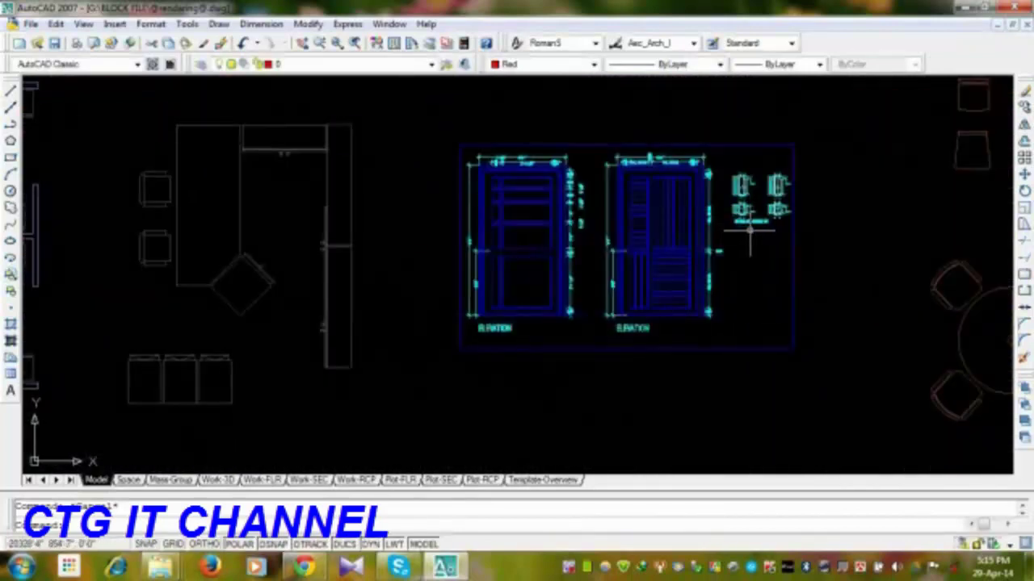
- Look over the curved meeting table, partitioned computer desks and lounge counter among the office furniture blocks
scroll(750, 232, "down", 4)
mouse_move(759, 258)
middle_mouse_down()
mouse_move(561, 132)
mouse_move(492, 146)
middle_mouse_up()
middle_click_drag(529, 259, 379, 190)
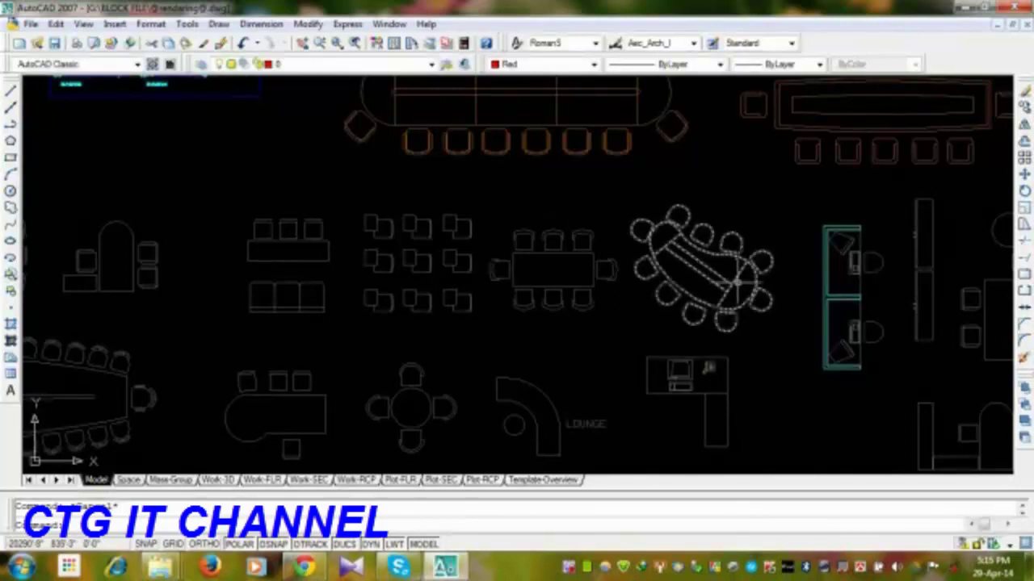
scroll(738, 283, "up", 2)
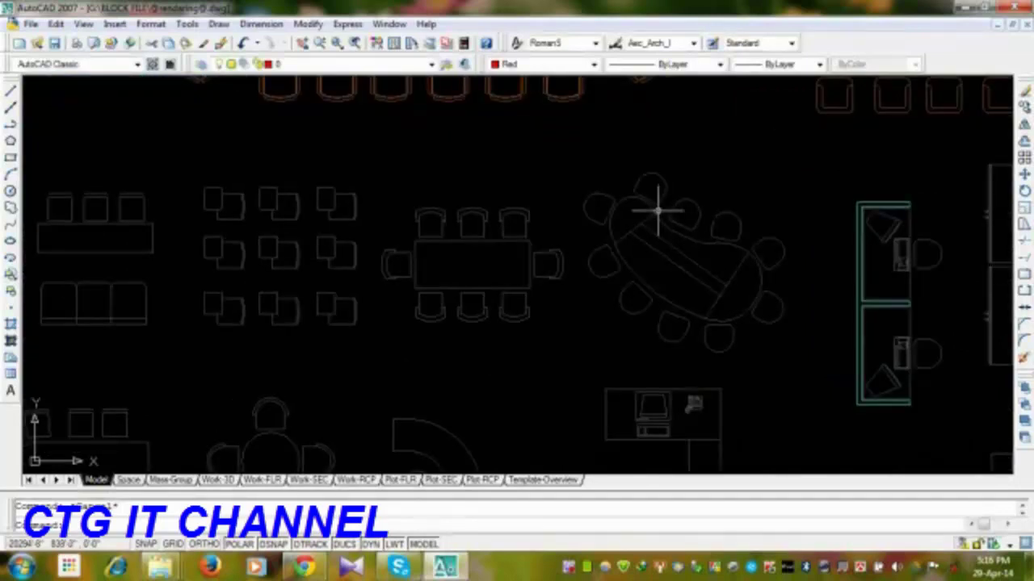
mouse_move(860, 283)
middle_mouse_down()
mouse_move(589, 247)
mouse_move(625, 220)
middle_mouse_up()
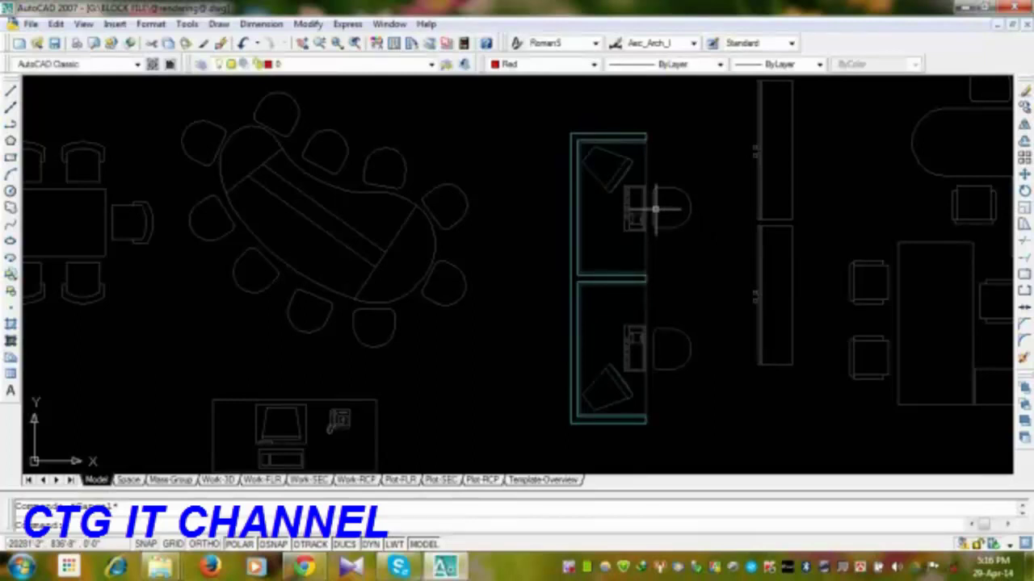
scroll(656, 210, "down", 3)
middle_click_drag(622, 339, 824, 228)
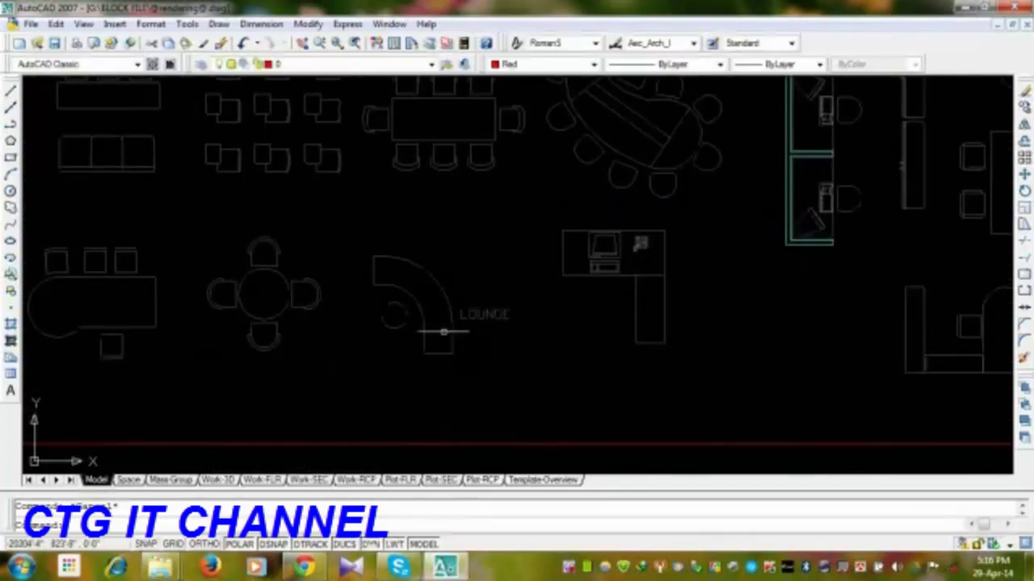
- Look over the lounge counter, four-seat round table and L-shaped computer desk along the lower row of office furniture
left_click(380, 275)
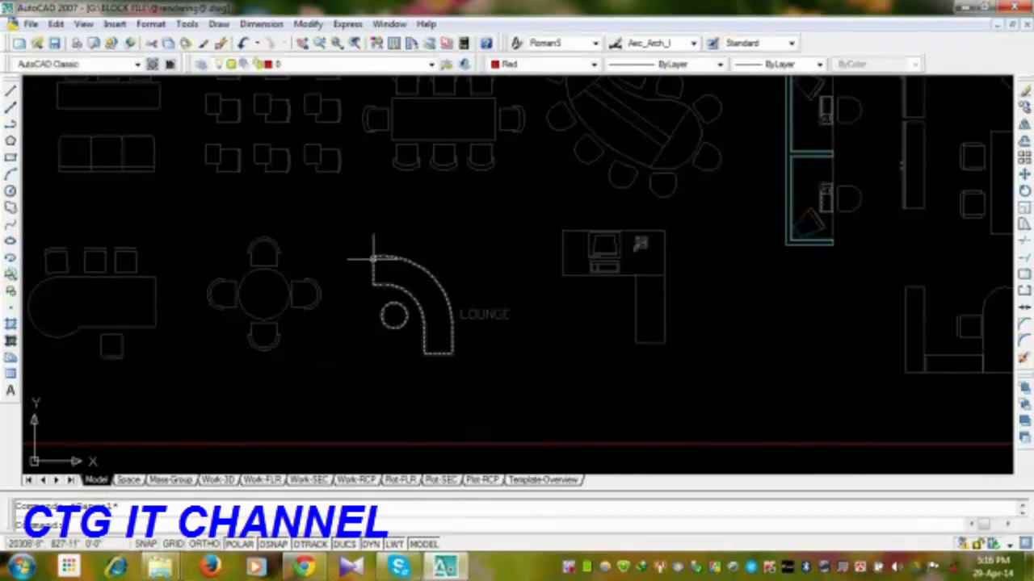
middle_click_drag(737, 343, 838, 327)
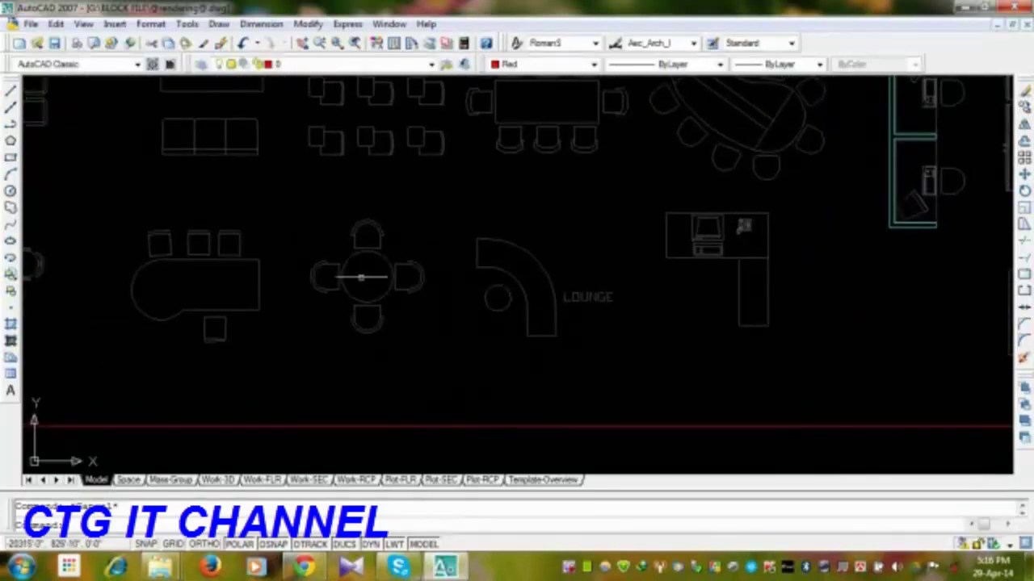
left_click(378, 304)
mouse_move(669, 254)
middle_mouse_down()
mouse_move(539, 332)
mouse_move(374, 341)
mouse_move(376, 376)
middle_mouse_up()
left_click(377, 376)
middle_click_drag(495, 422, 455, 353)
left_click(410, 387)
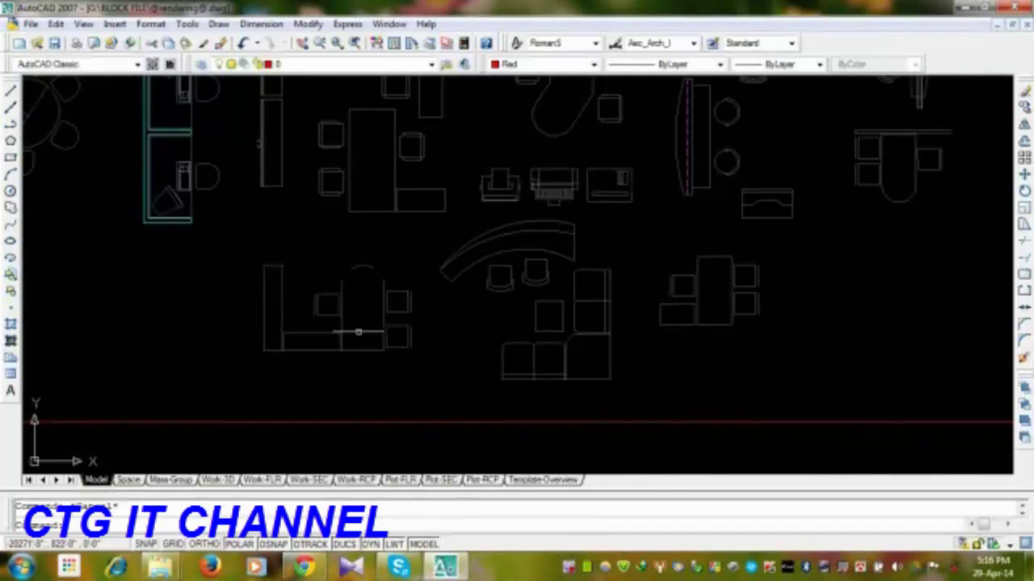
- Examine the executive desk with side cabinet and the curved reception desk with two chairs among the office blocks
left_click(342, 339)
middle_click_drag(461, 392, 392, 437)
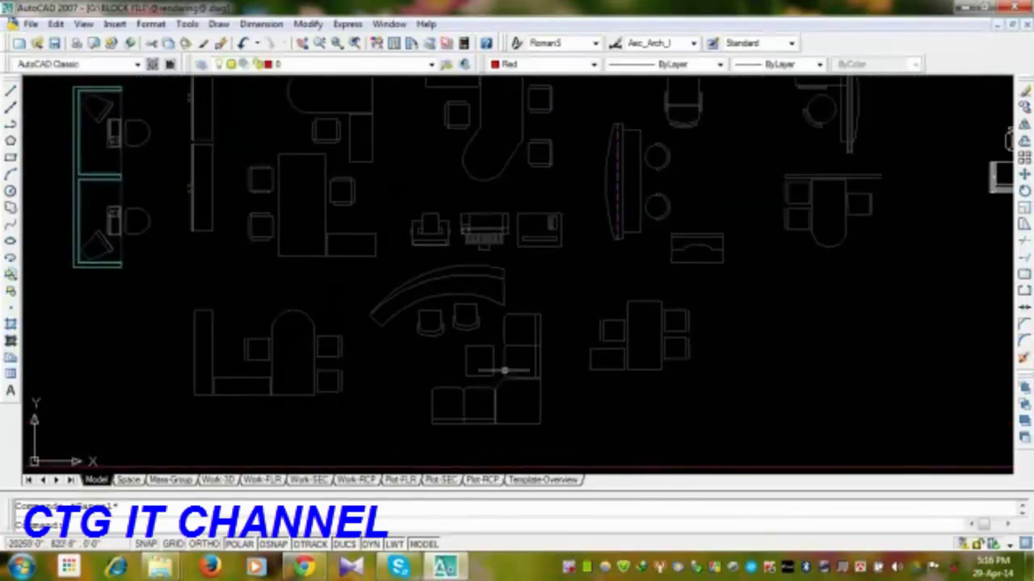
middle_click_drag(461, 364, 415, 407)
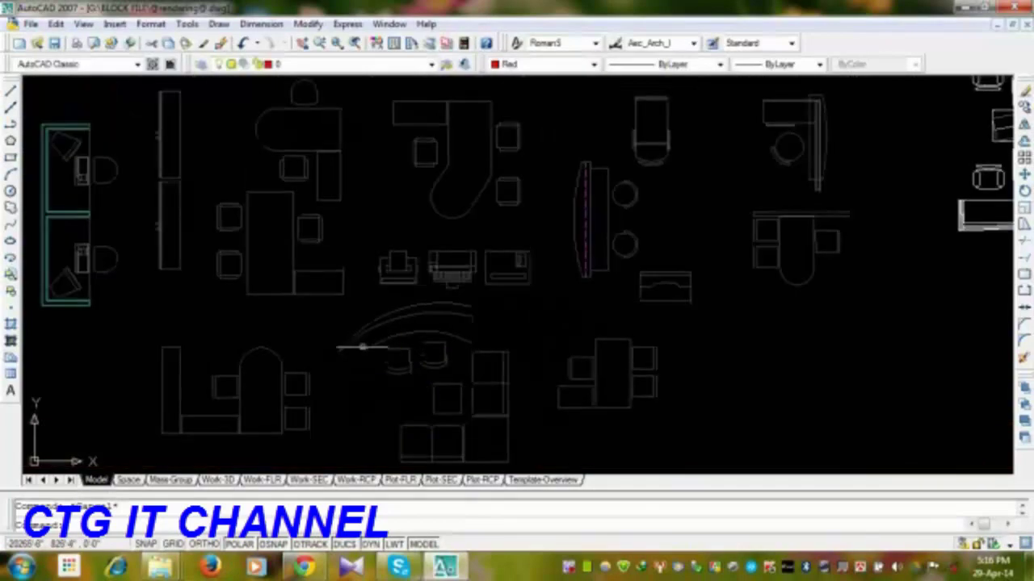
key("Escape")
left_click(456, 308)
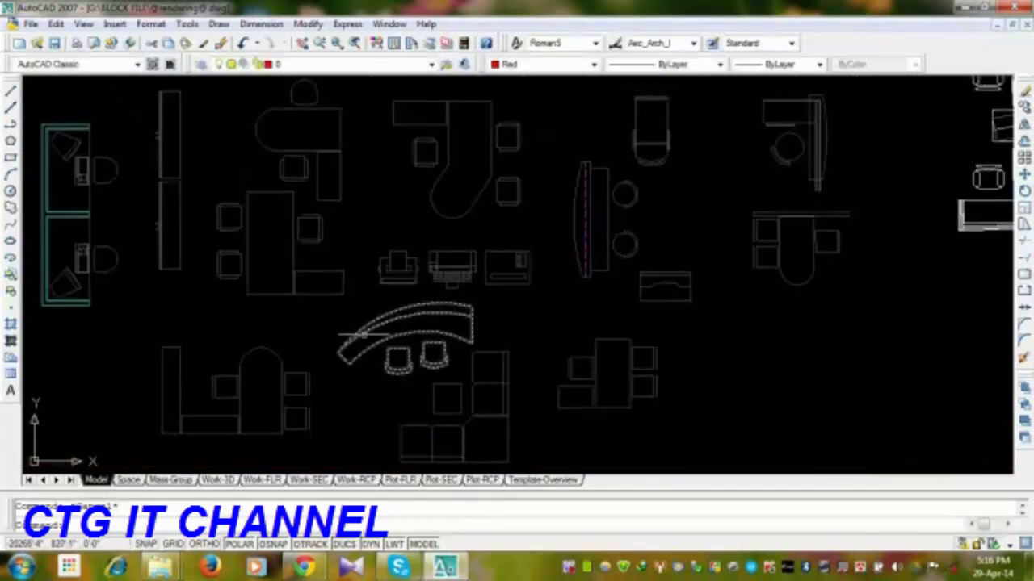
key("Delete")
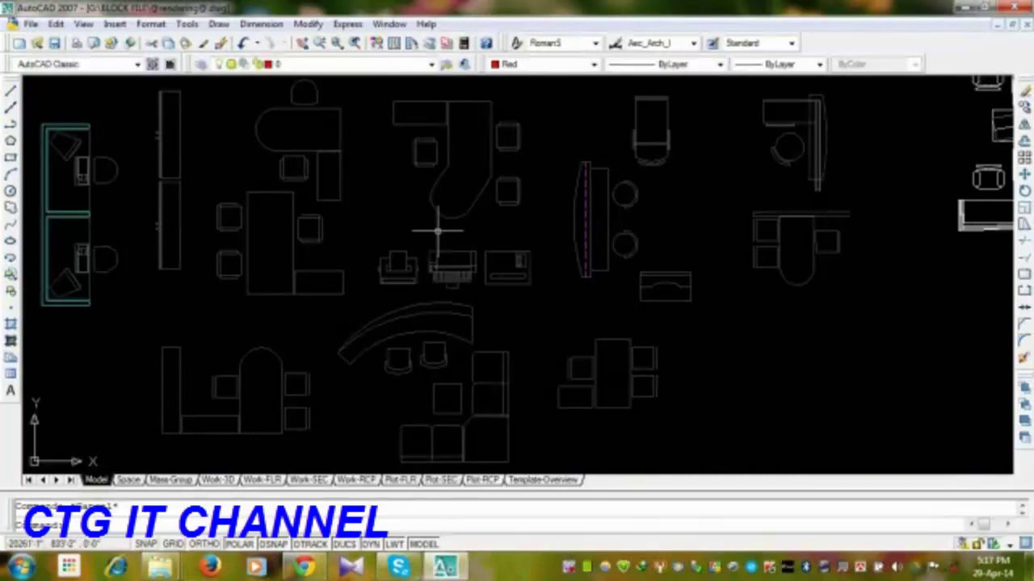
- Review the remaining office desks, the white four-person workstation cluster and the classroom seating rows at the end of the section
mouse_move(473, 242)
middle_mouse_down()
mouse_move(334, 295)
mouse_move(318, 318)
middle_mouse_up()
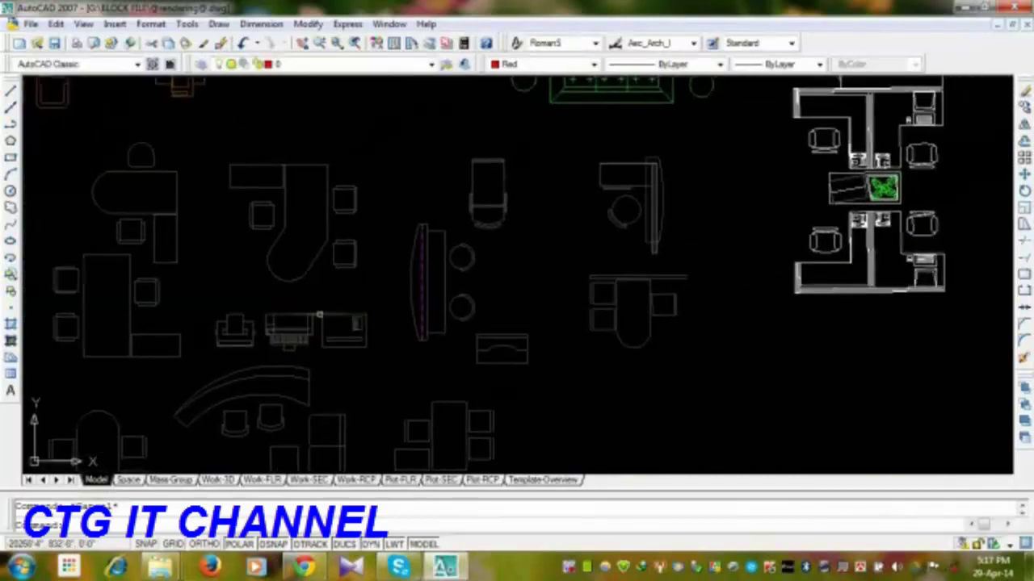
mouse_move(490, 333)
middle_mouse_down()
mouse_move(504, 358)
mouse_move(455, 307)
mouse_move(503, 298)
middle_mouse_up()
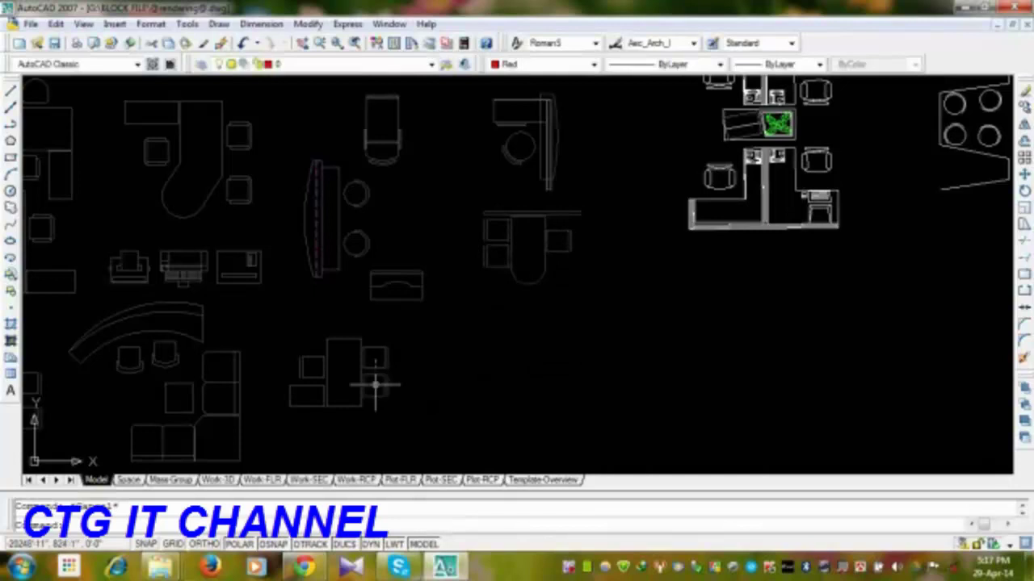
middle_click_drag(530, 261, 174, 473)
scroll(714, 302, "down", 2)
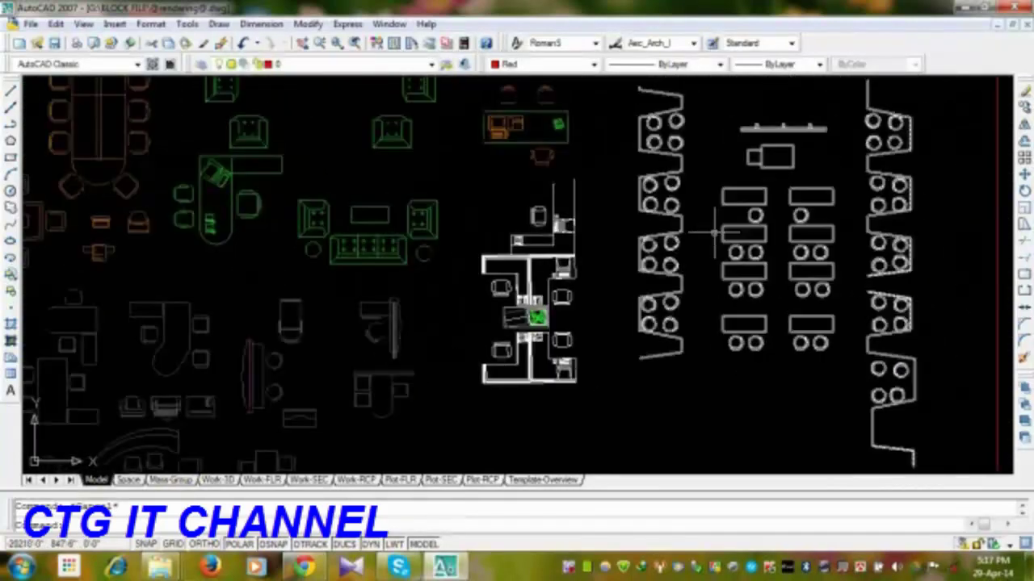
mouse_move(761, 323)
middle_mouse_down()
mouse_move(615, 459)
mouse_move(781, 426)
middle_mouse_up()
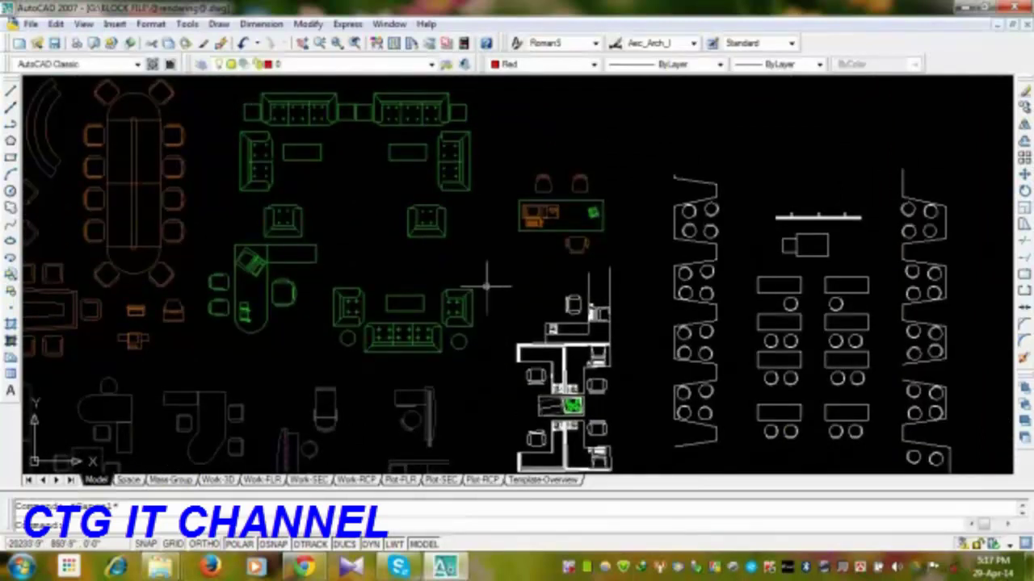
scroll(397, 380, "down", 2)
- Examine the green executive desk and sofa sets, plus the orange chair plans and meeting tables in the office furniture section
scroll(347, 315, "up", 6)
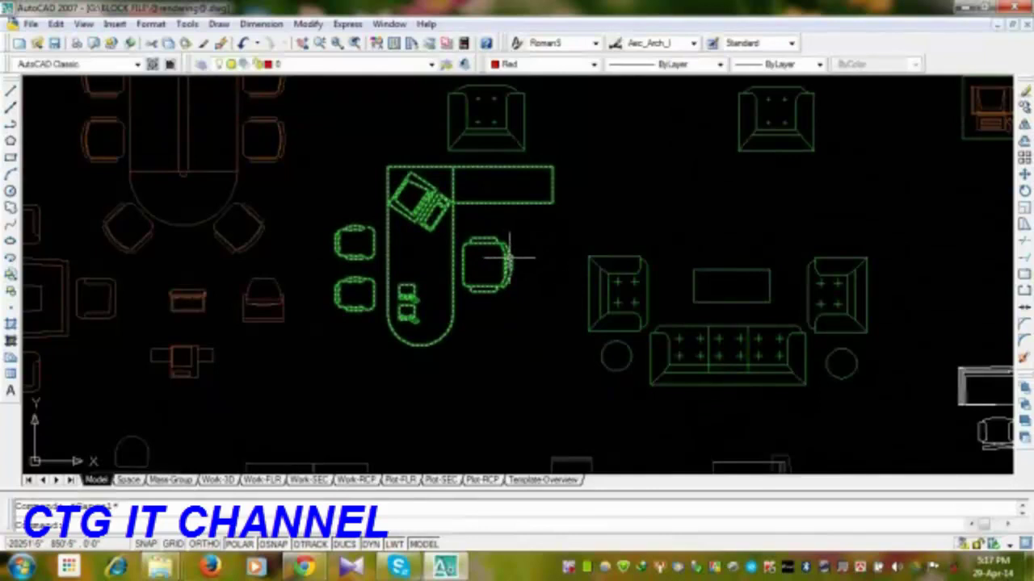
key("Escape")
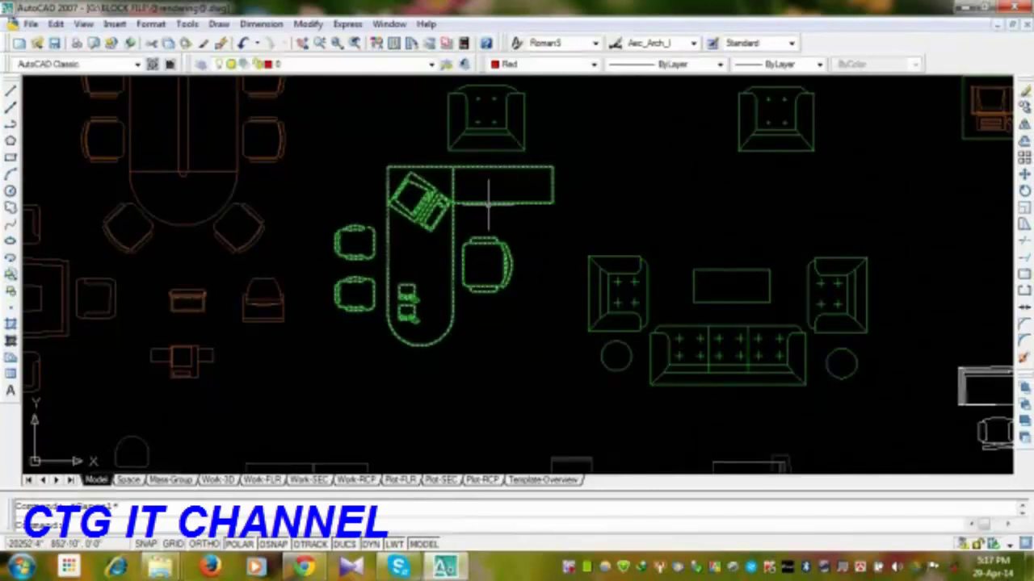
scroll(477, 210, "down", 2)
middle_click_drag(549, 153, 474, 228)
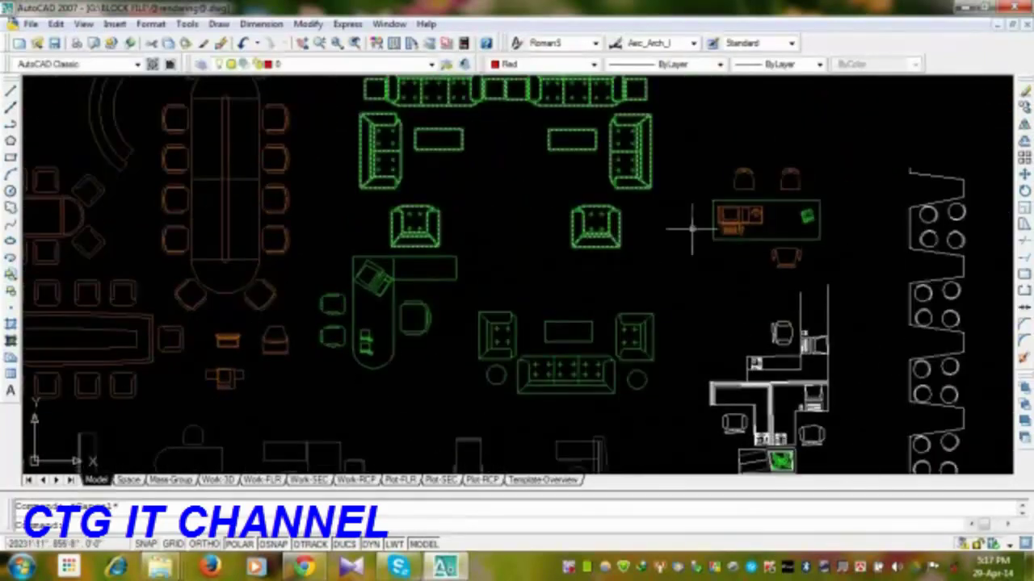
scroll(649, 233, "up", 2)
scroll(607, 248, "down", 6)
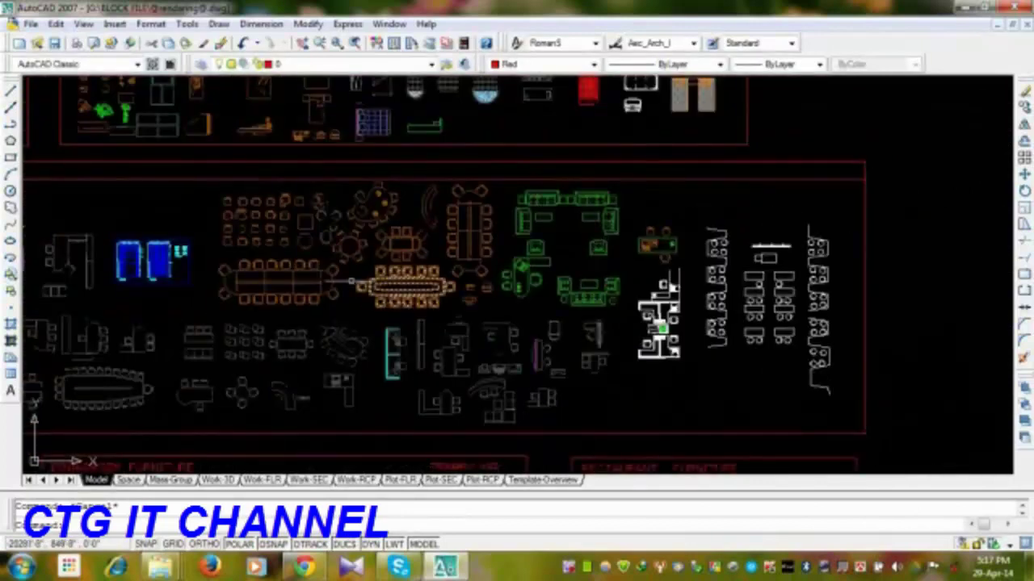
middle_click_drag(244, 284, 250, 316)
scroll(235, 277, "up", 6)
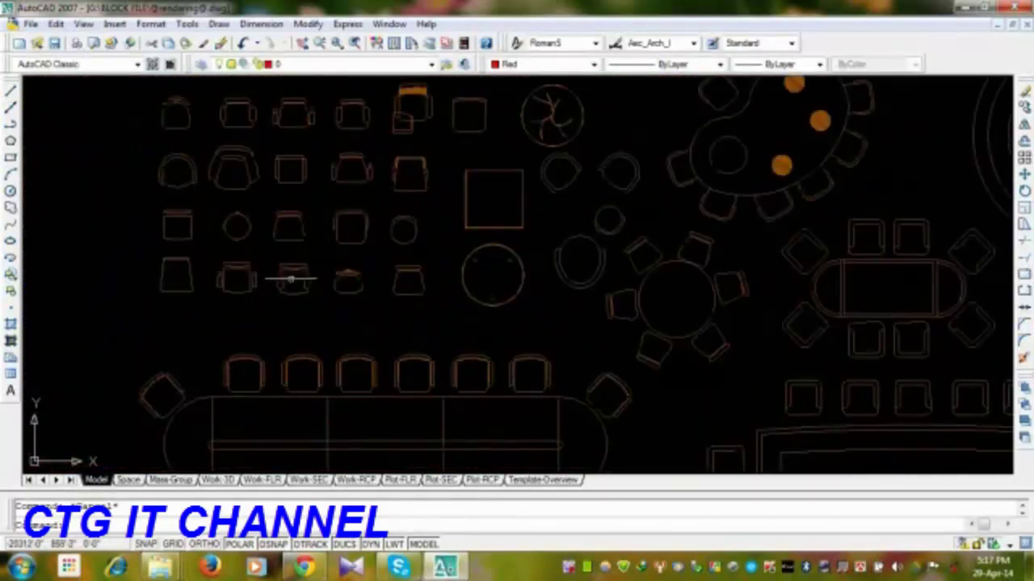
middle_click_drag(201, 198, 180, 276)
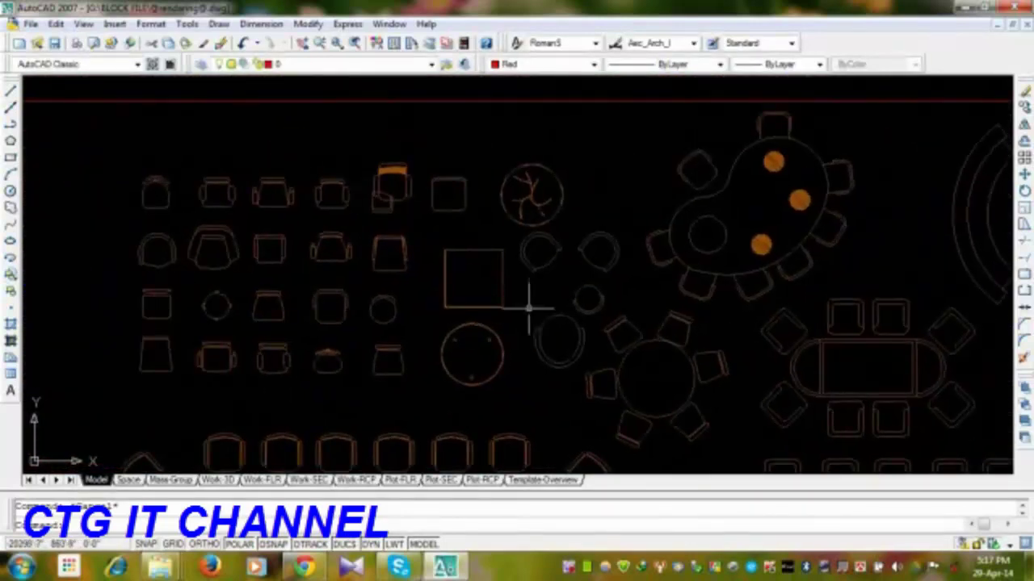
scroll(529, 308, "down", 4)
- Inspect the bedroom section's piano, reclining-figure bed elevation, cabinets and scattered cushions and toys
middle_click_drag(439, 255, 534, 453)
scroll(507, 326, "up", 4)
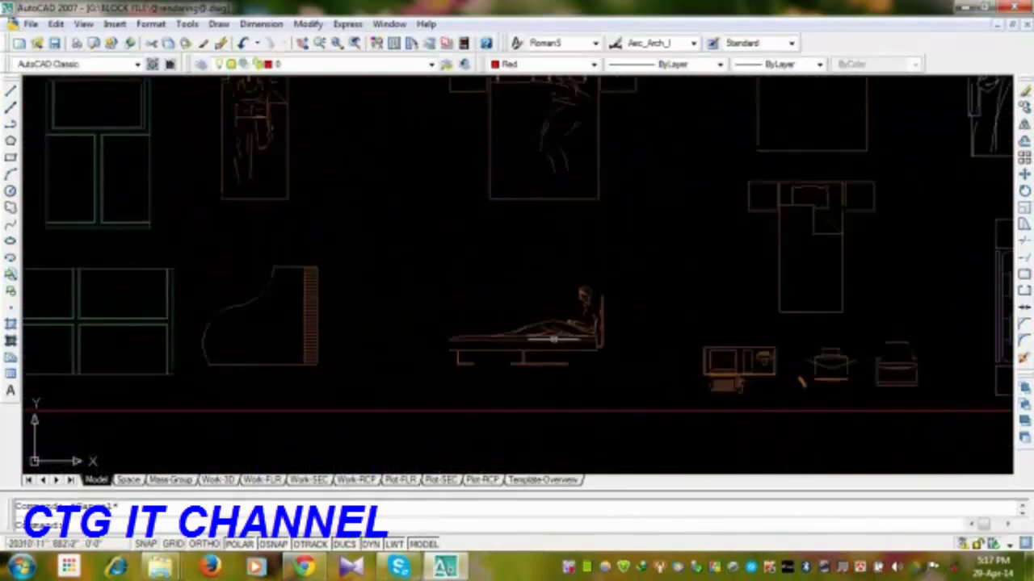
middle_click_drag(643, 381, 729, 402)
scroll(729, 401, "down", 2)
middle_click_drag(567, 398, 553, 385)
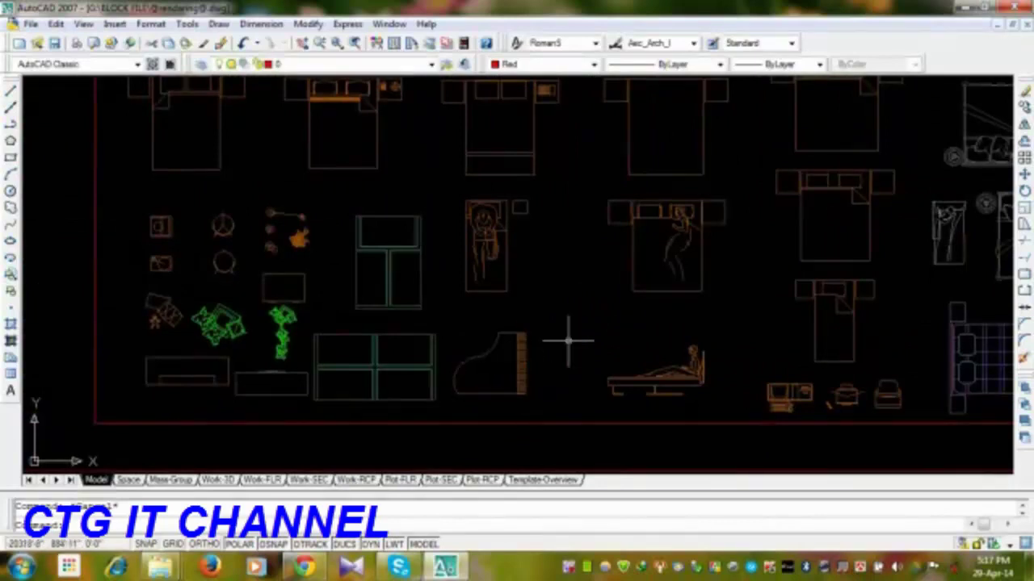
middle_click_drag(212, 356, 296, 343)
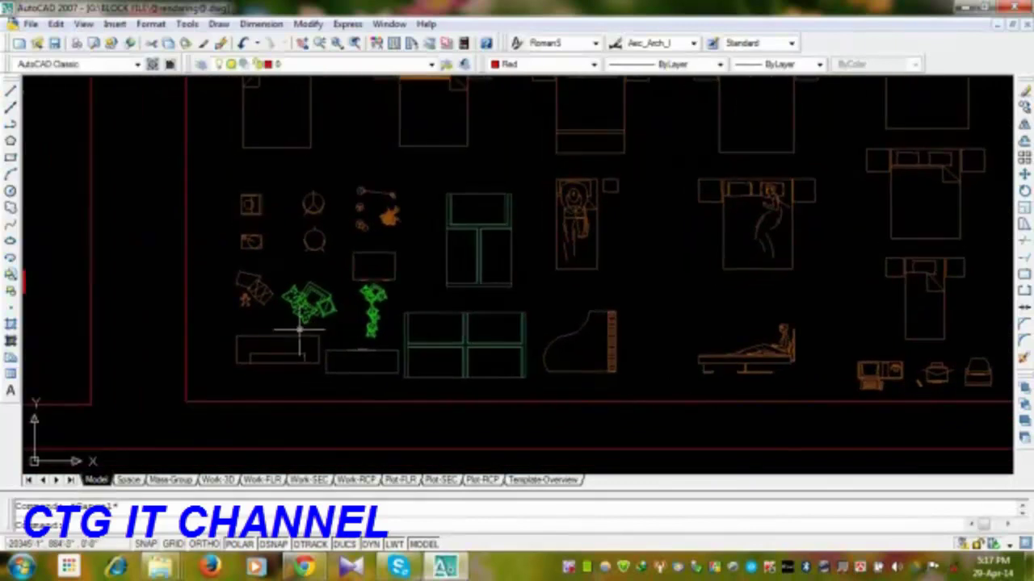
scroll(300, 327, "up", 5)
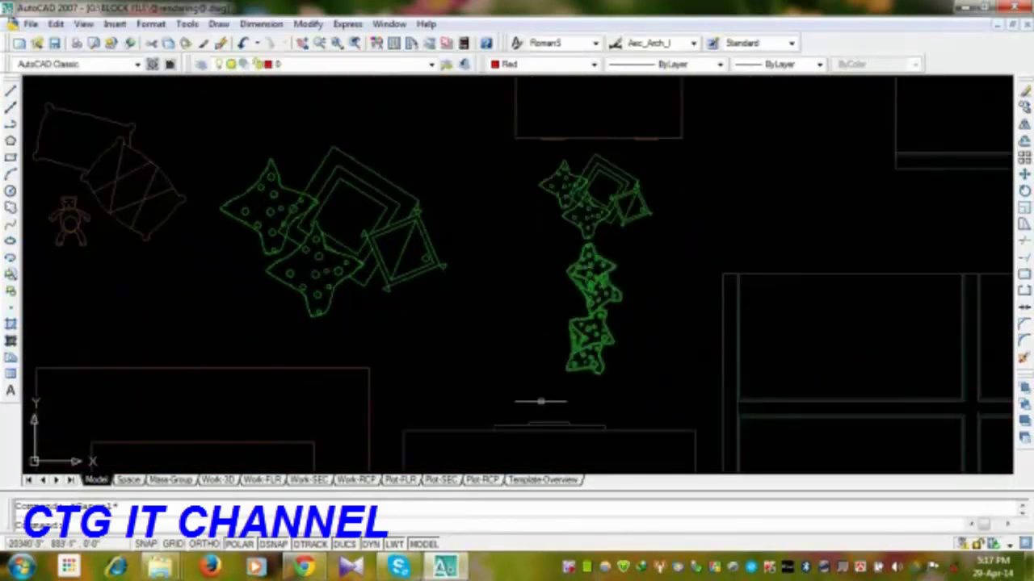
scroll(541, 401, "down", 4)
scroll(755, 323, "up", 3)
middle_click_drag(541, 404, 407, 341)
middle_click_drag(663, 407, 397, 330)
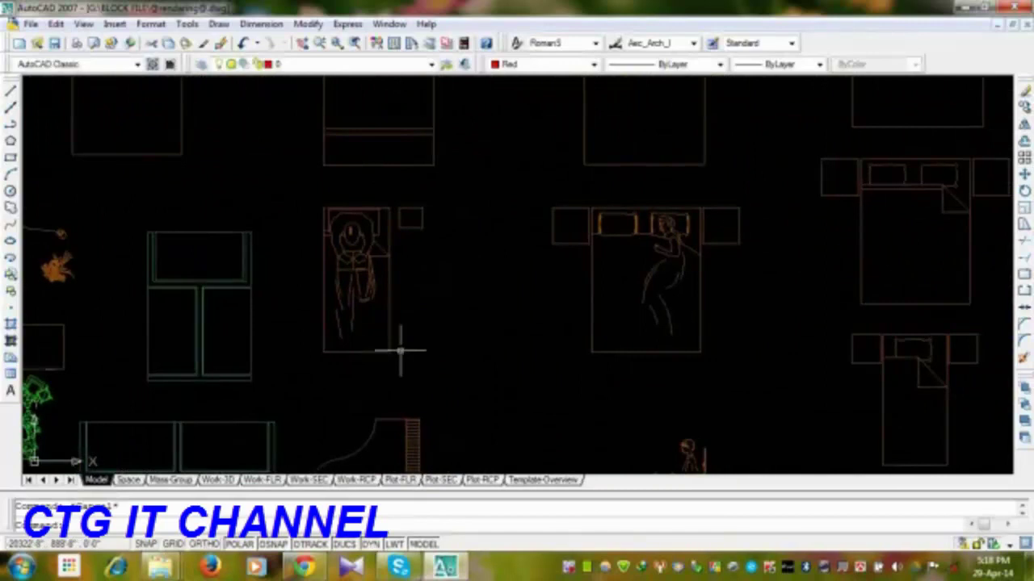
- Review the bed plans in the bedroom section, from the occupied beds with side tables to the checked and plaid-covered beds
middle_click_drag(734, 371, 603, 379)
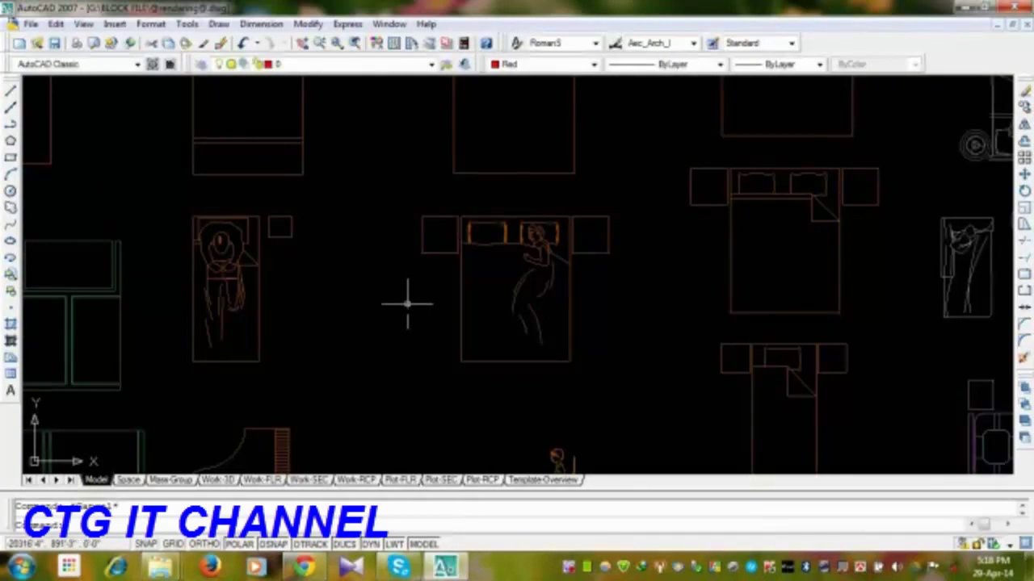
scroll(406, 302, "down", 3)
middle_click_drag(427, 358, 402, 358)
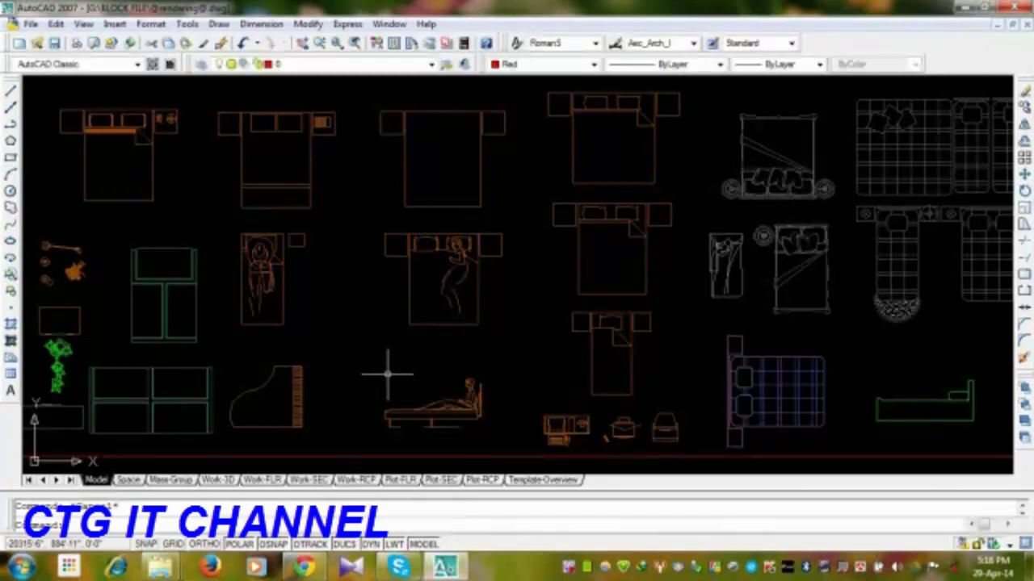
scroll(820, 131, "up", 3)
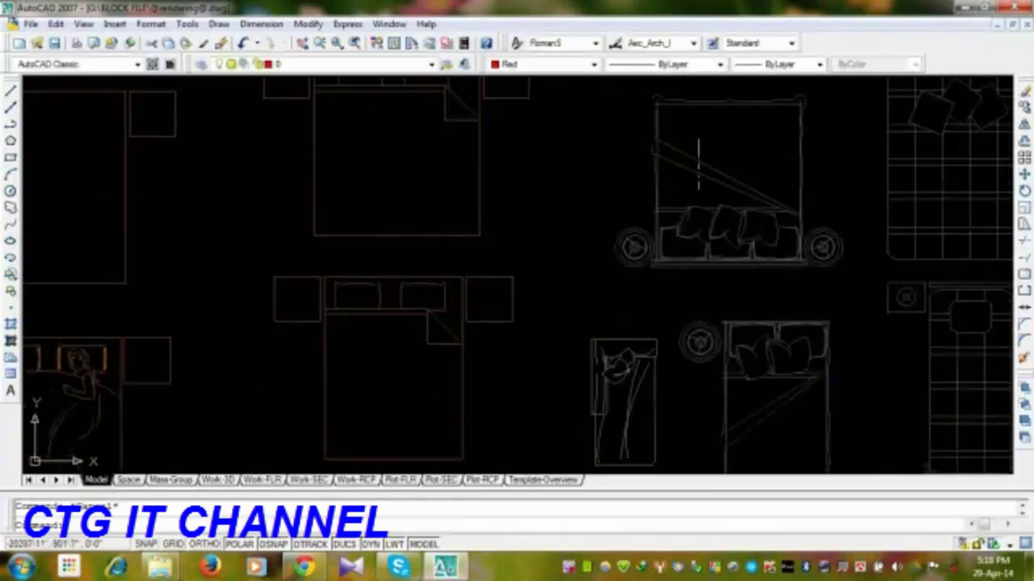
mouse_move(873, 291)
middle_mouse_down()
mouse_move(711, 346)
mouse_move(523, 391)
middle_mouse_up()
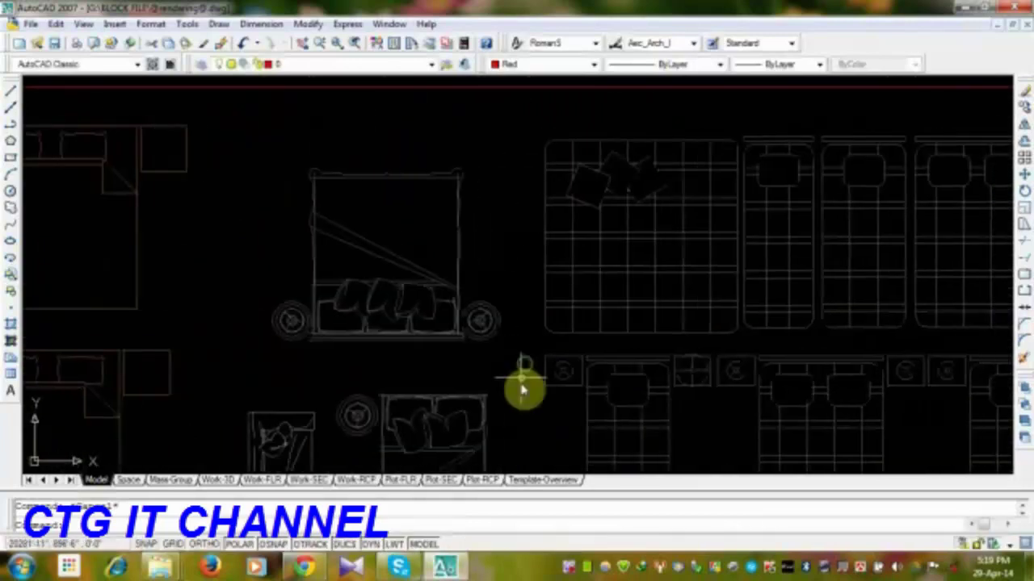
scroll(558, 371, "down", 1)
scroll(517, 264, "down", 1)
mouse_move(623, 346)
middle_mouse_down()
mouse_move(519, 261)
mouse_move(492, 254)
middle_mouse_up()
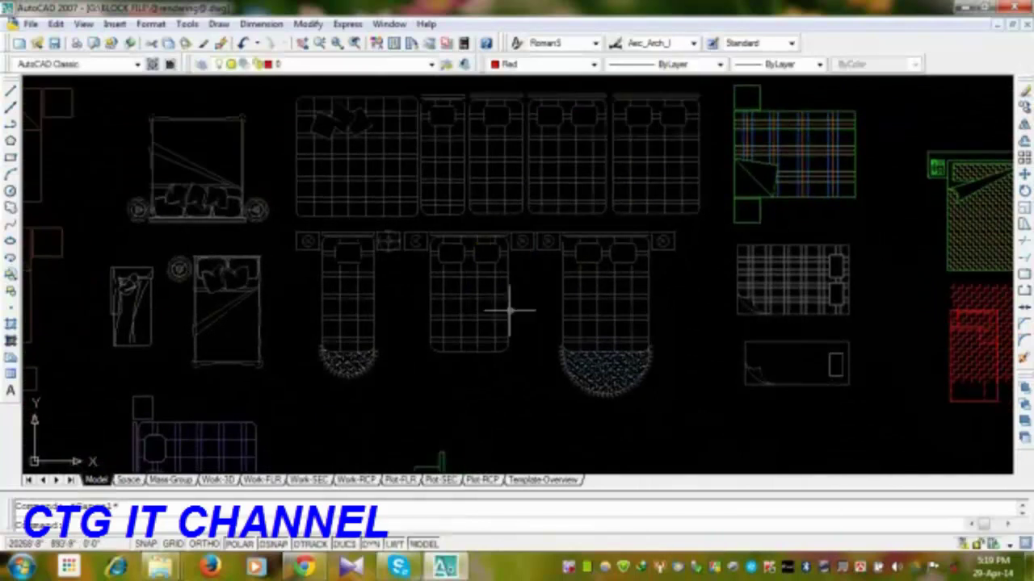
middle_click_drag(674, 349, 353, 378)
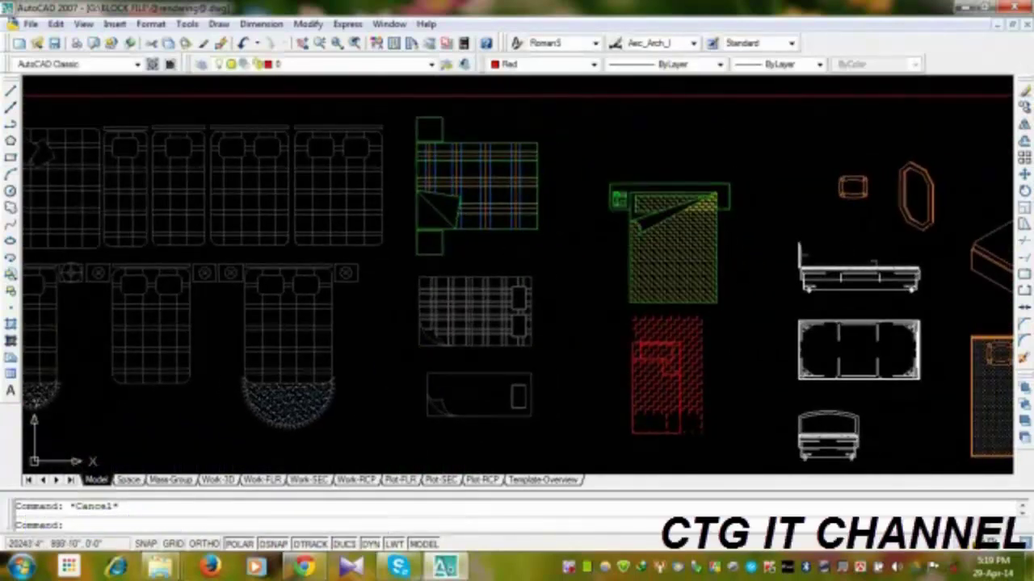
- Examine the detailed white bed frame in plan and elevation, including its caster wheel, beside the isometric and twin bed blocks
scroll(662, 258, "down", 4)
mouse_move(656, 298)
middle_mouse_down()
mouse_move(536, 312)
mouse_move(461, 357)
middle_mouse_up()
scroll(633, 308, "up", 3)
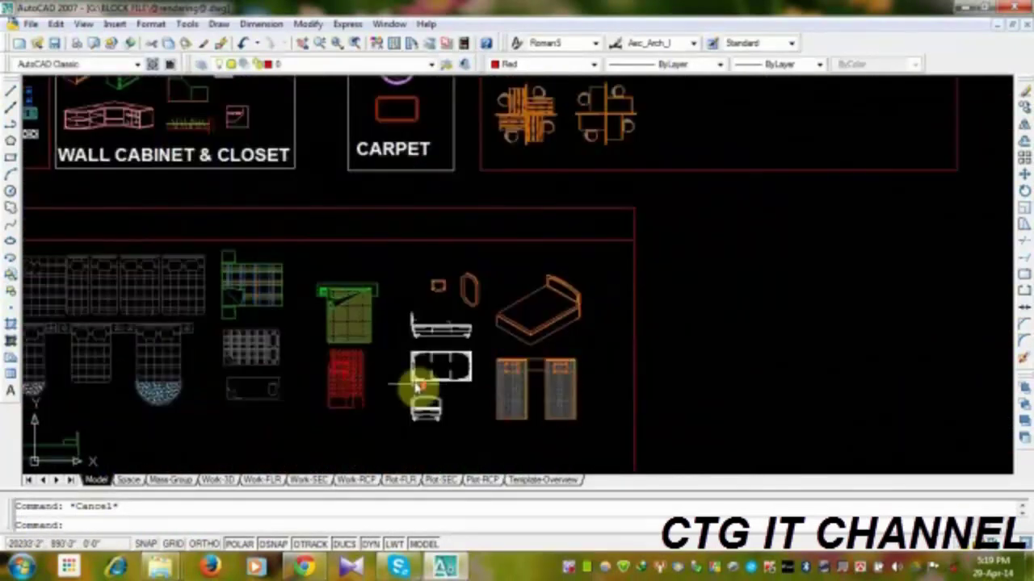
scroll(407, 383, "up", 5)
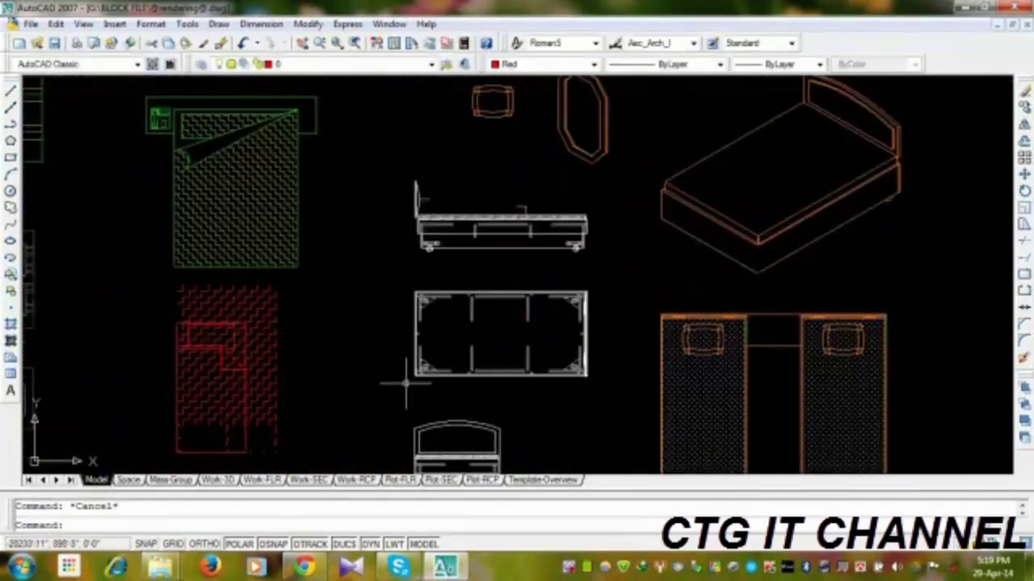
scroll(507, 349, "up", 3)
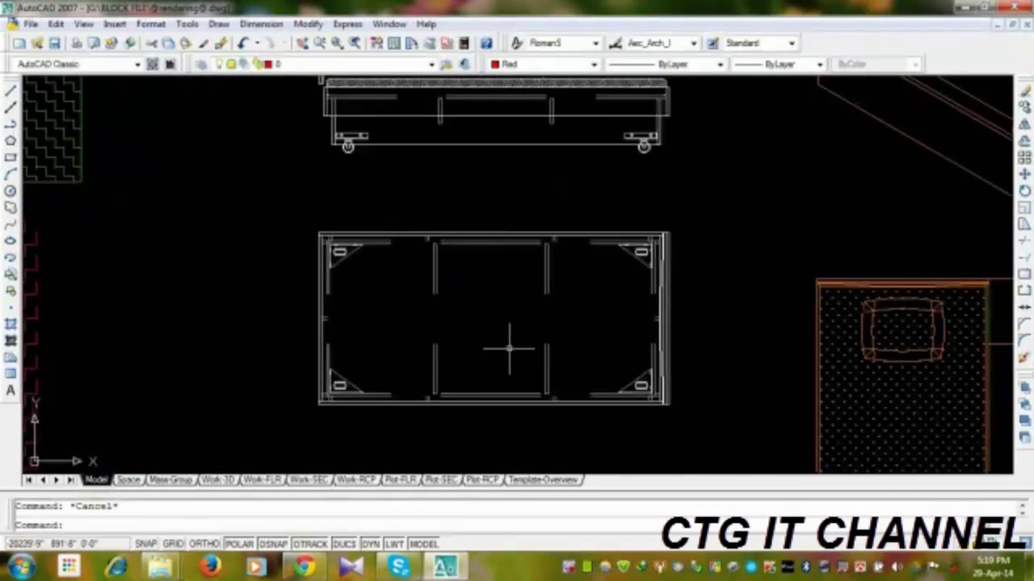
scroll(509, 349, "down", 2)
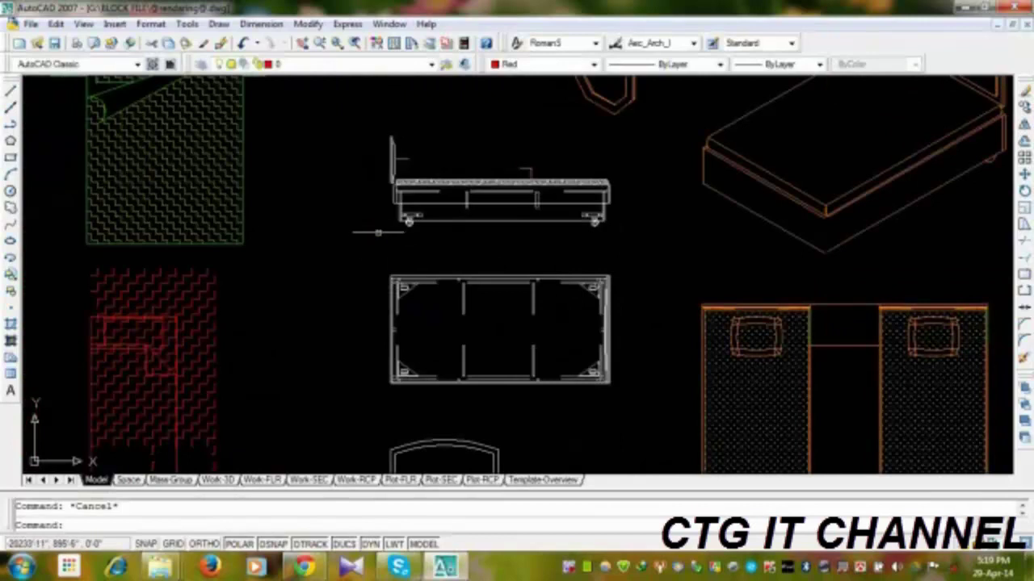
middle_click_drag(364, 241, 342, 342)
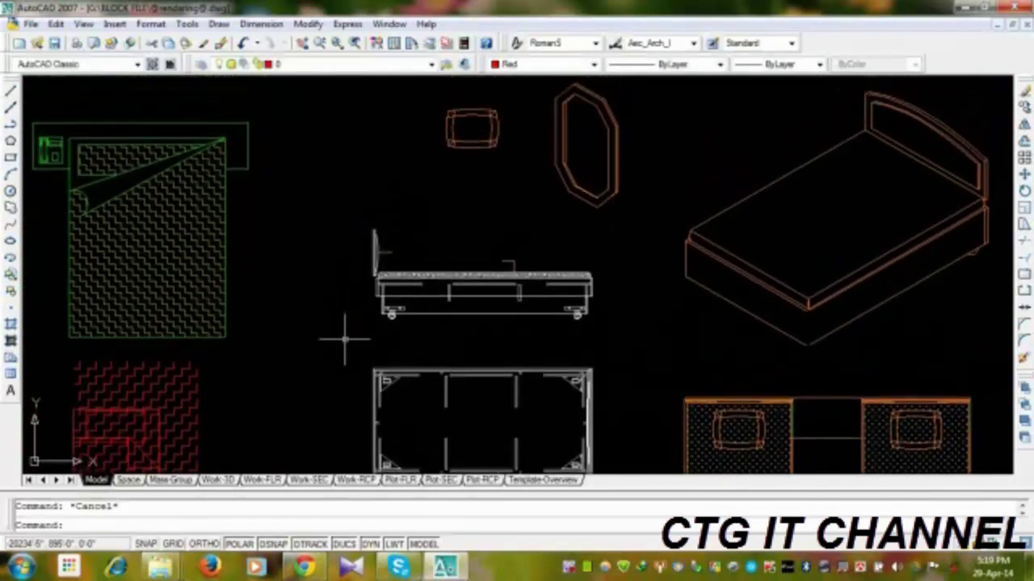
scroll(359, 267, "up", 3)
scroll(385, 323, "up", 2)
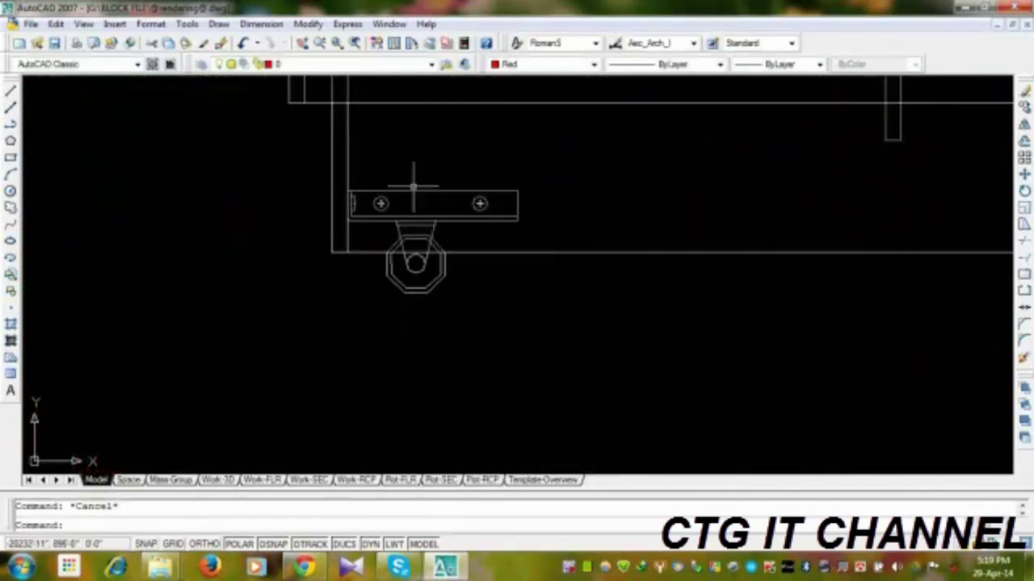
scroll(521, 180, "down", 5)
middle_click_drag(497, 379, 574, 464)
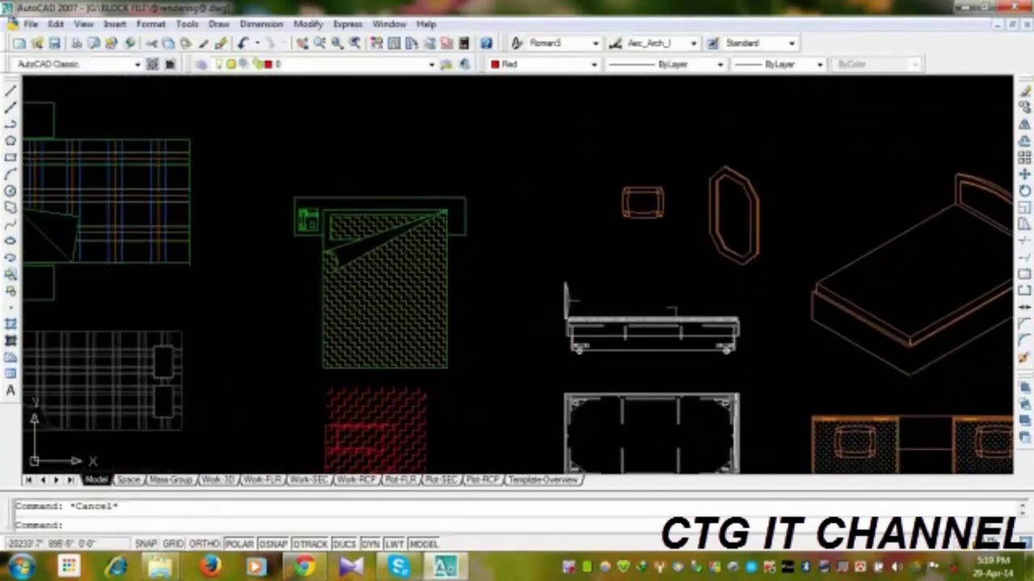
- Explode the red single bed block in the bedroom section and erase its oversized zigzag hatch
scroll(436, 250, "down", 1)
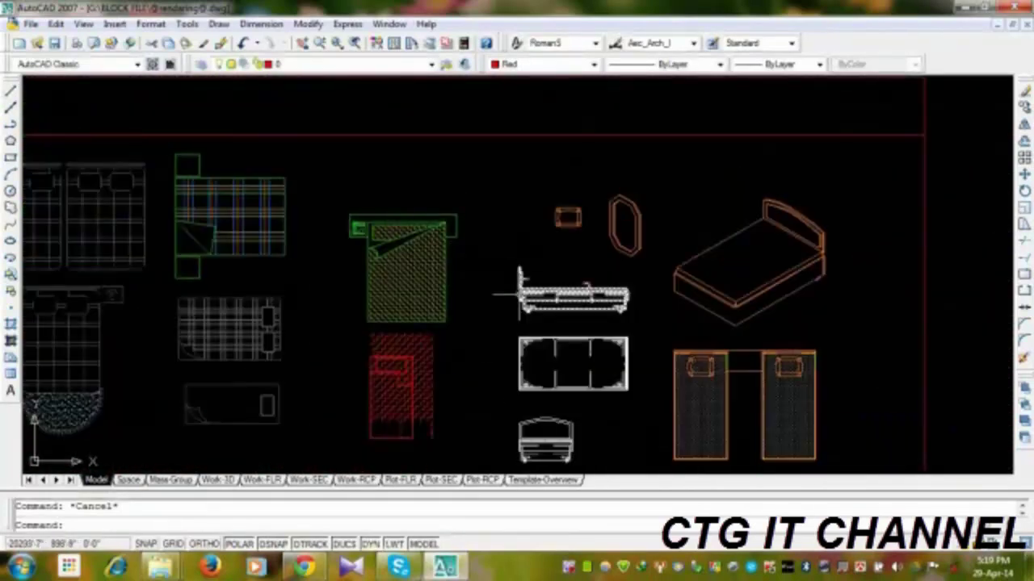
scroll(417, 336, "up", 2)
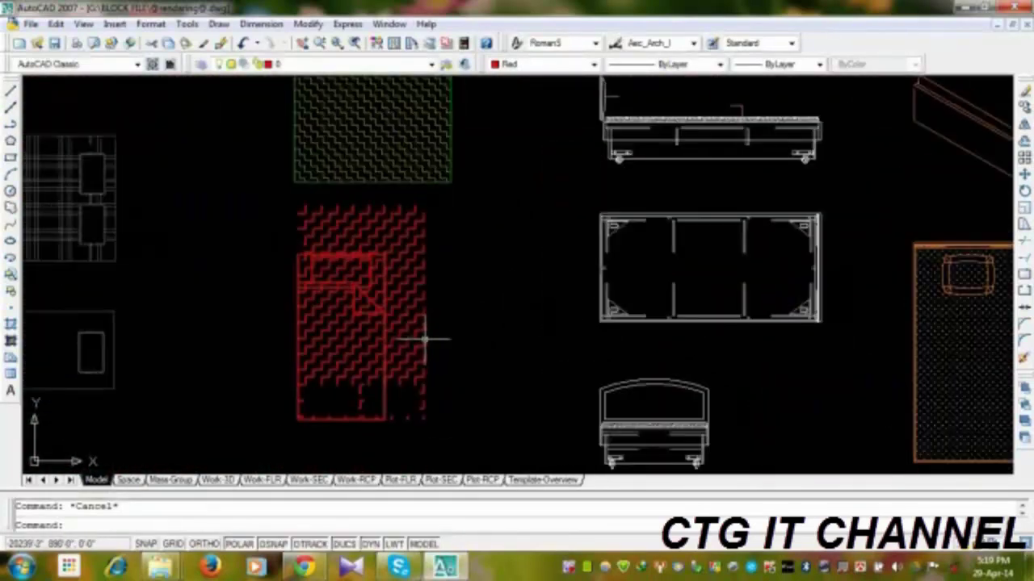
left_click(442, 221)
left_click(419, 240)
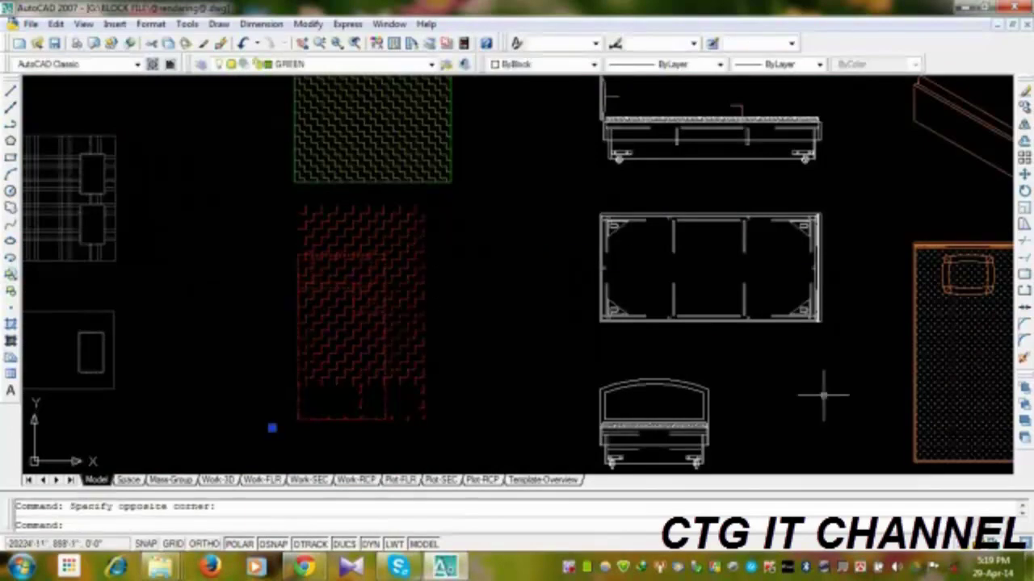
left_click(1024, 358)
left_click(469, 310)
left_click(423, 362)
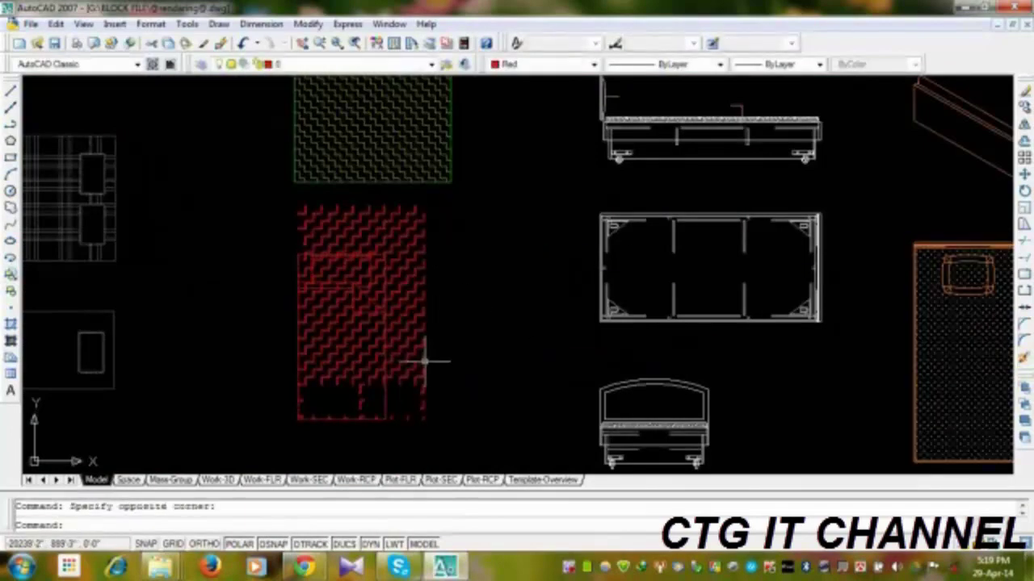
left_click(1024, 97)
- Hatch the mattress and pillow areas of the red single bed with the predefined ANSI31 pattern at scale 1 and angle 0
mouse_move(390, 364)
middle_mouse_down()
mouse_move(425, 419)
mouse_move(386, 449)
mouse_move(406, 396)
middle_mouse_up()
scroll(405, 396, "down", 2)
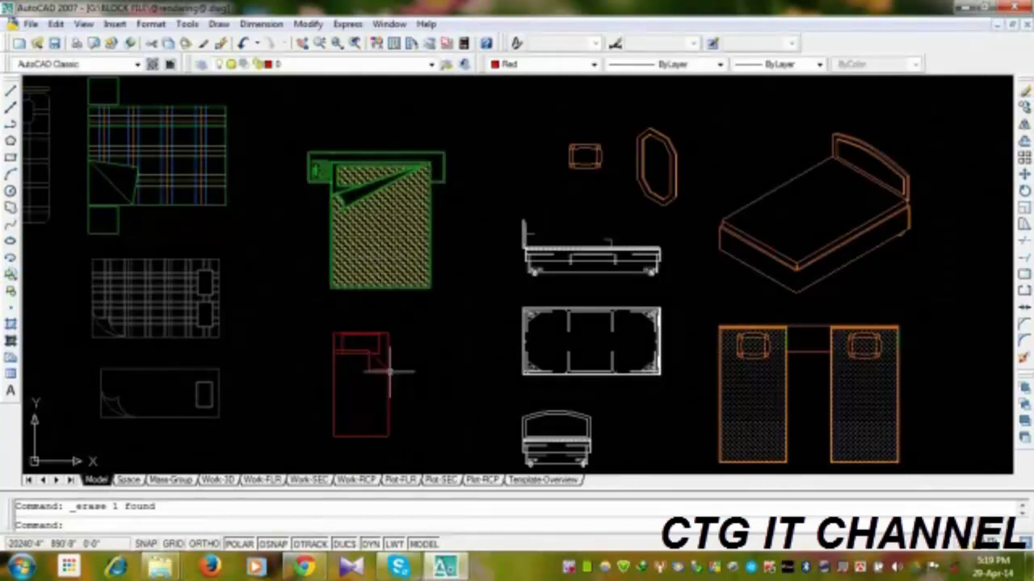
left_click(390, 393)
mouse_move(391, 393)
middle_mouse_down()
mouse_move(604, 404)
mouse_move(607, 454)
mouse_move(434, 369)
middle_mouse_up()
left_click(13, 339)
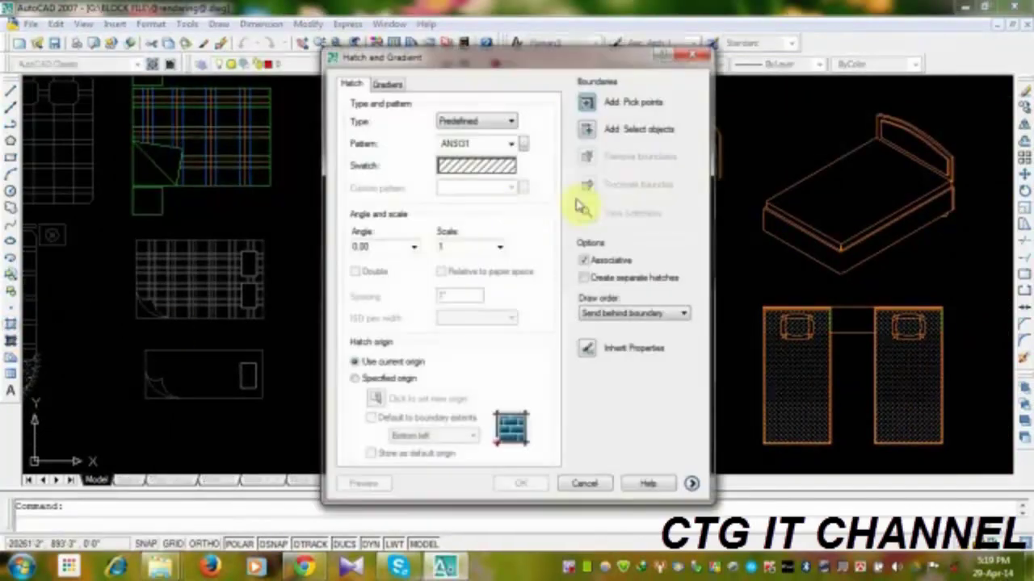
left_click(587, 102)
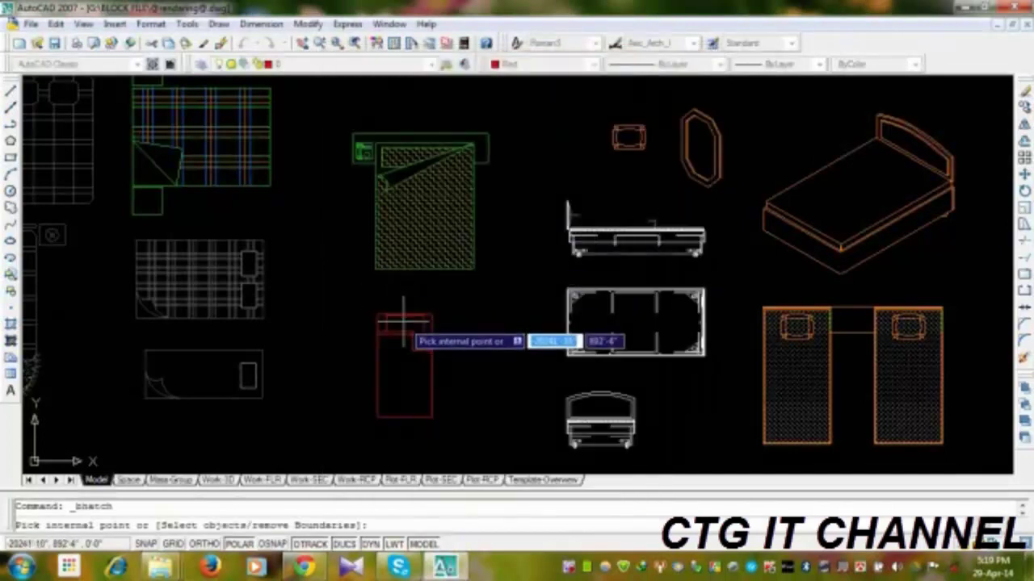
left_click(404, 364)
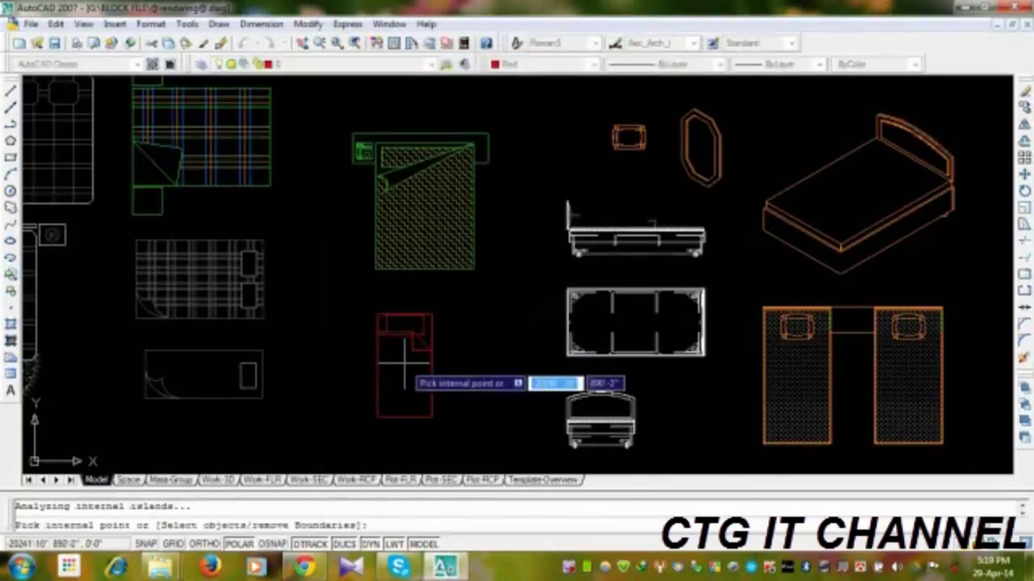
right_click(396, 374)
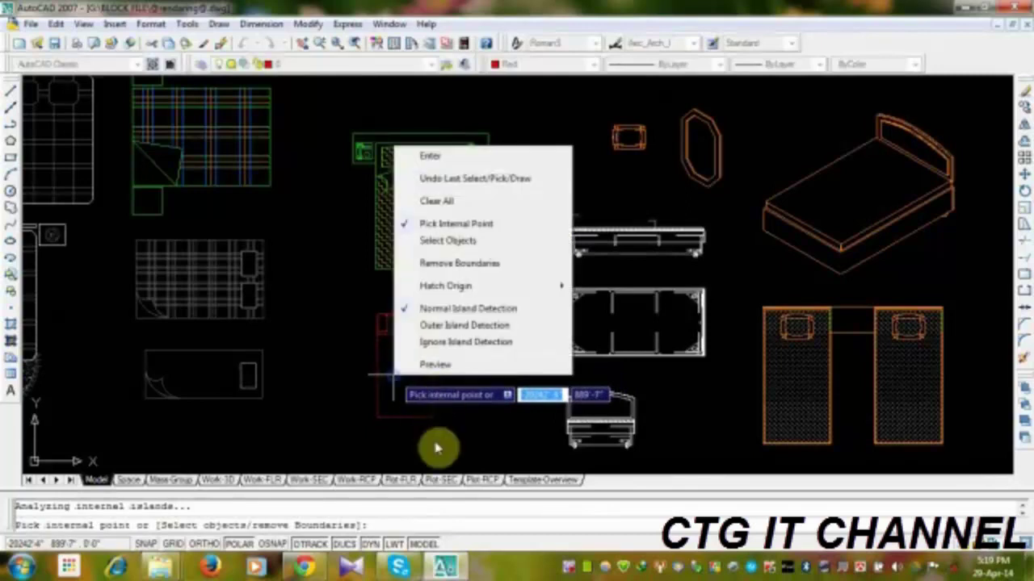
left_click(445, 368)
right_click(469, 267)
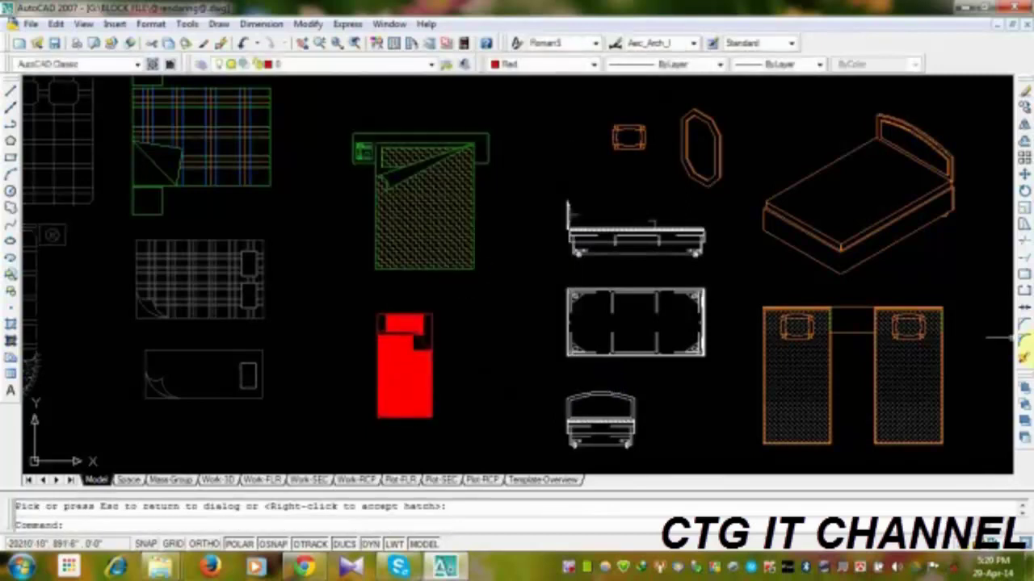
- Explode the green double bed block and match its zigzag hatch properties onto the red single bed's hatch
left_click(1024, 360)
left_click_drag(435, 230, 433, 228)
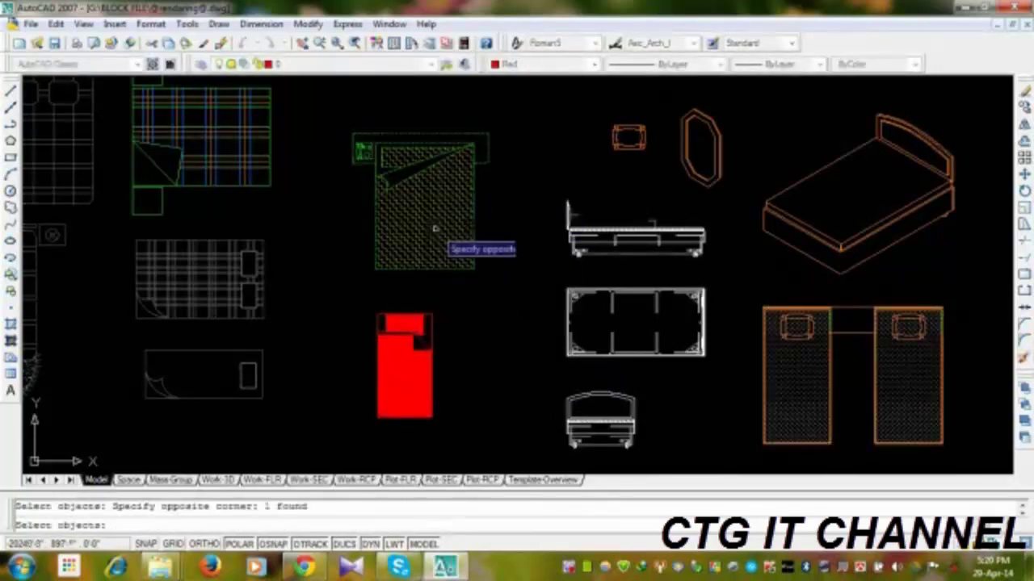
key("Return")
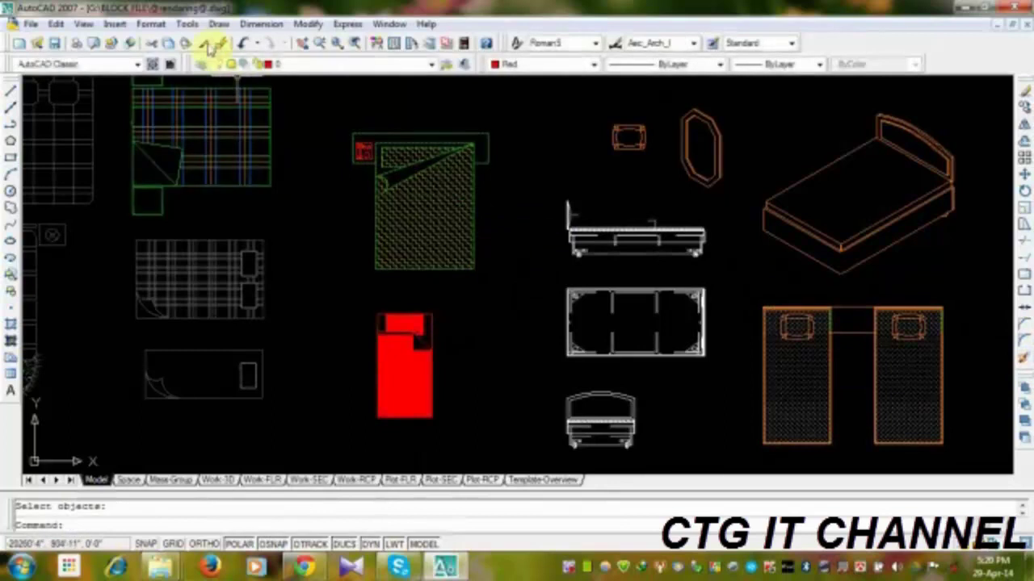
left_click(206, 44)
left_click(426, 214)
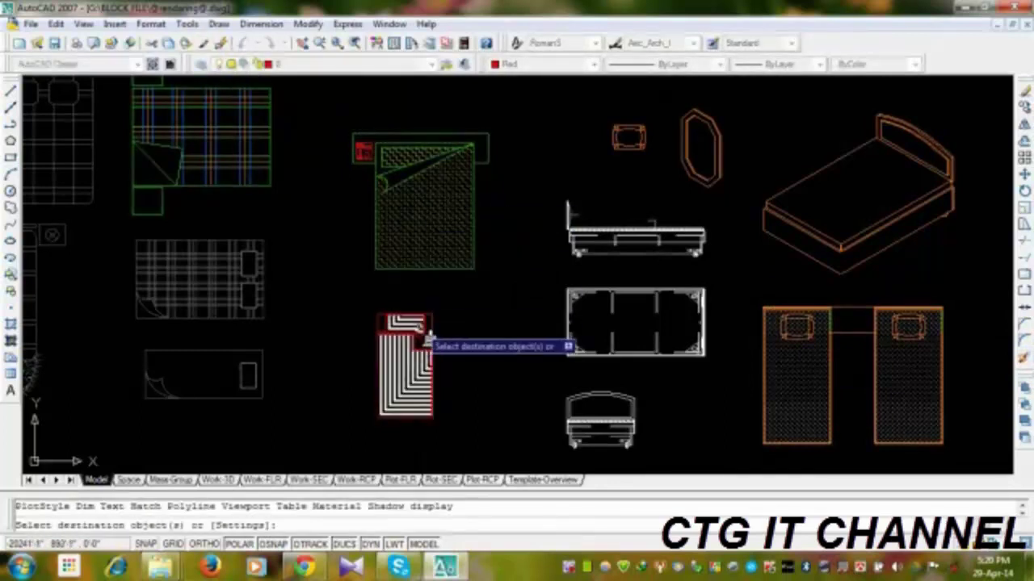
left_click(422, 340)
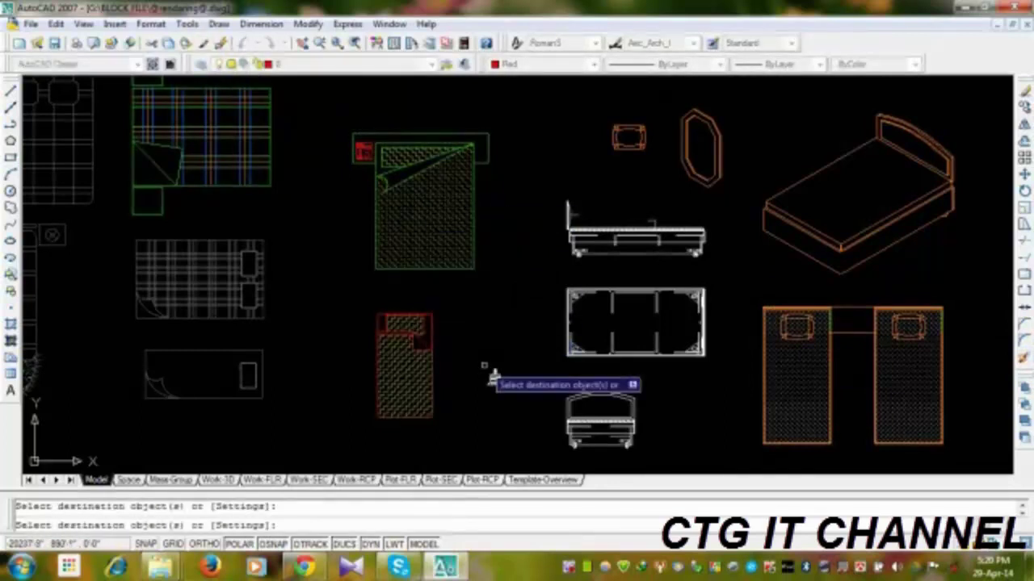
right_click(477, 309)
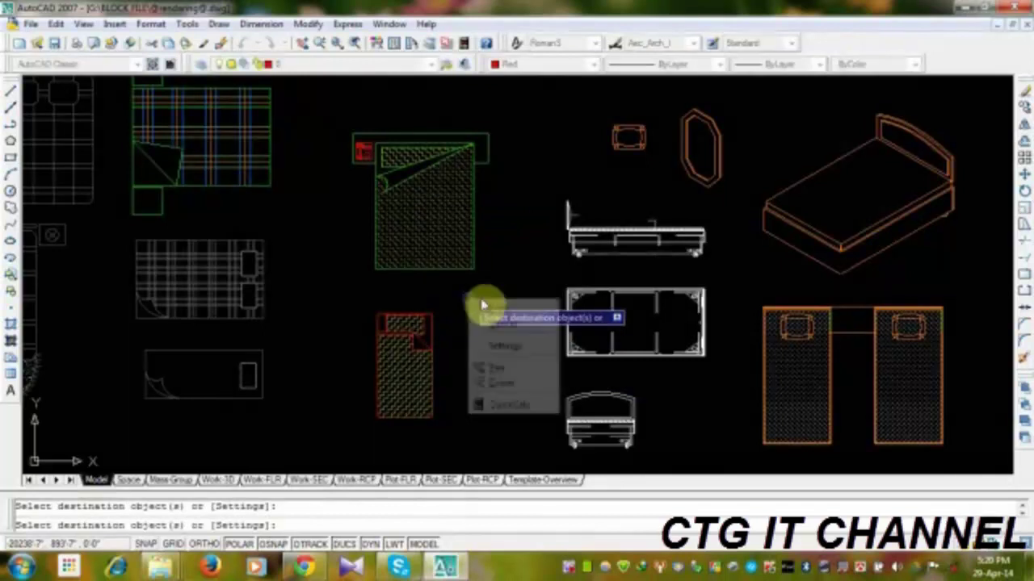
left_click(494, 324)
- Define the whole green double bed with its headboard and side table as a block named "th", measured in inches
scroll(404, 372, "up", 4)
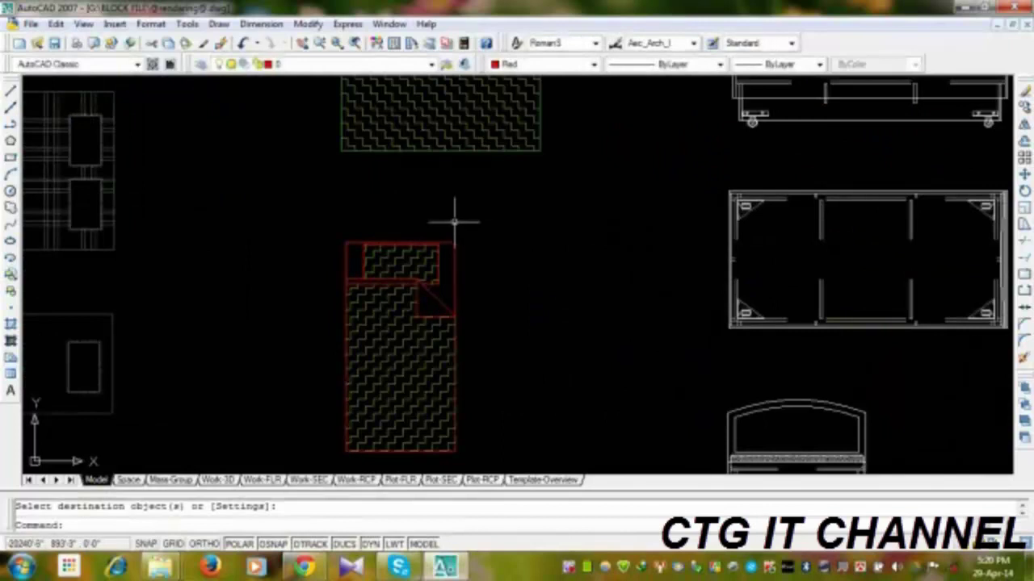
middle_click_drag(436, 202, 416, 244)
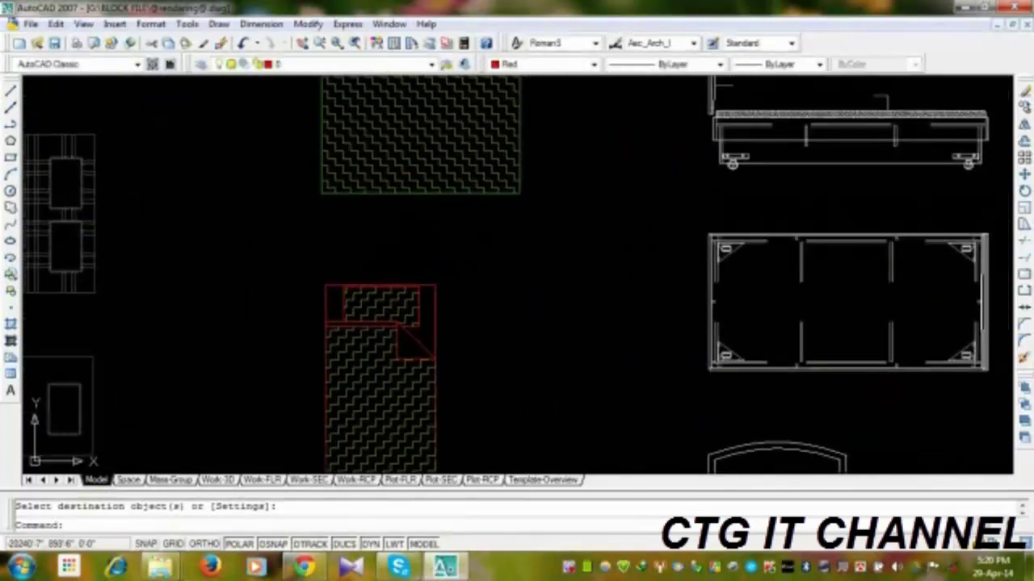
type("b")
key("Return")
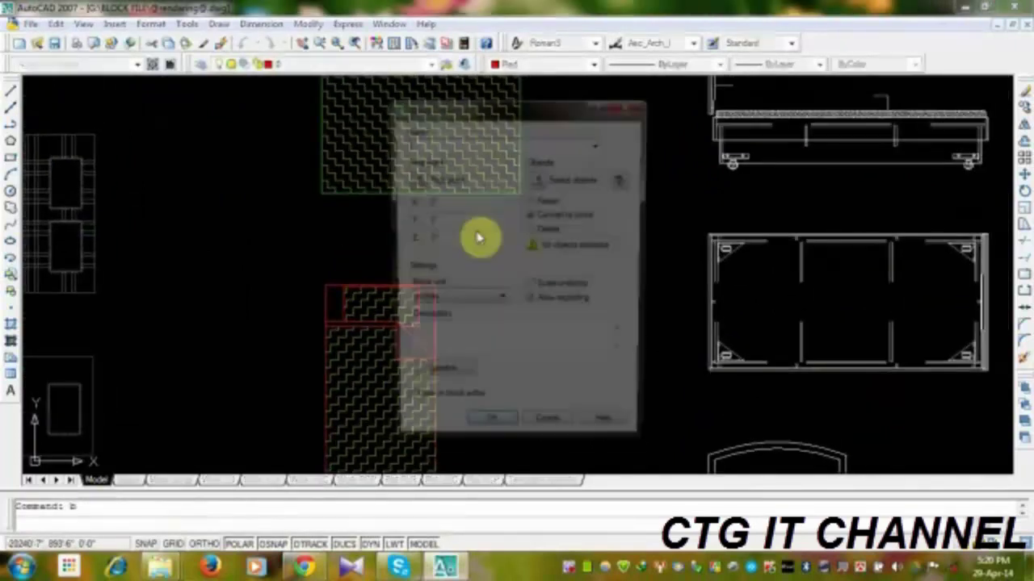
left_click(537, 178)
scroll(503, 219, "down", 3)
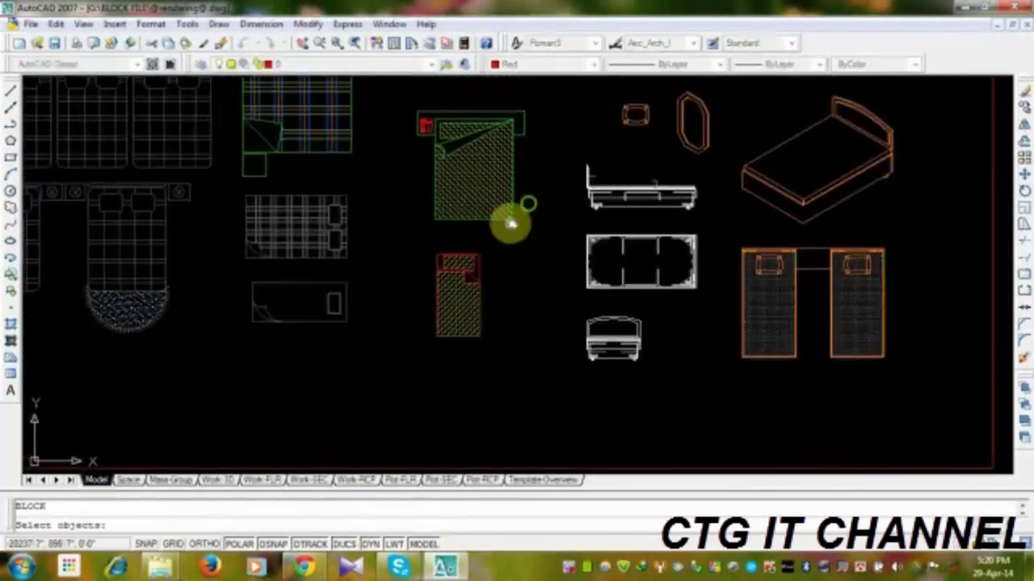
left_click(532, 117)
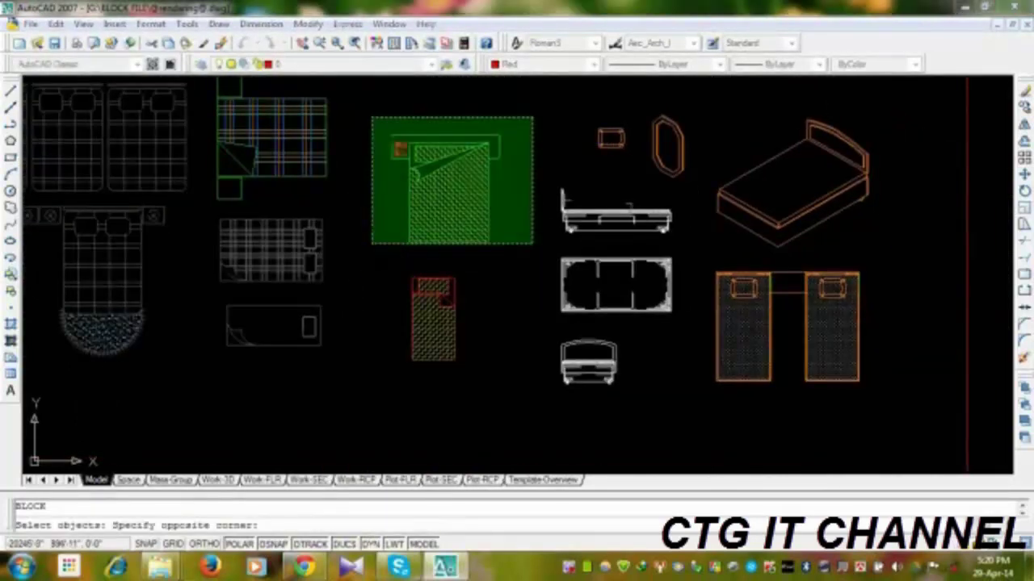
left_click(381, 240)
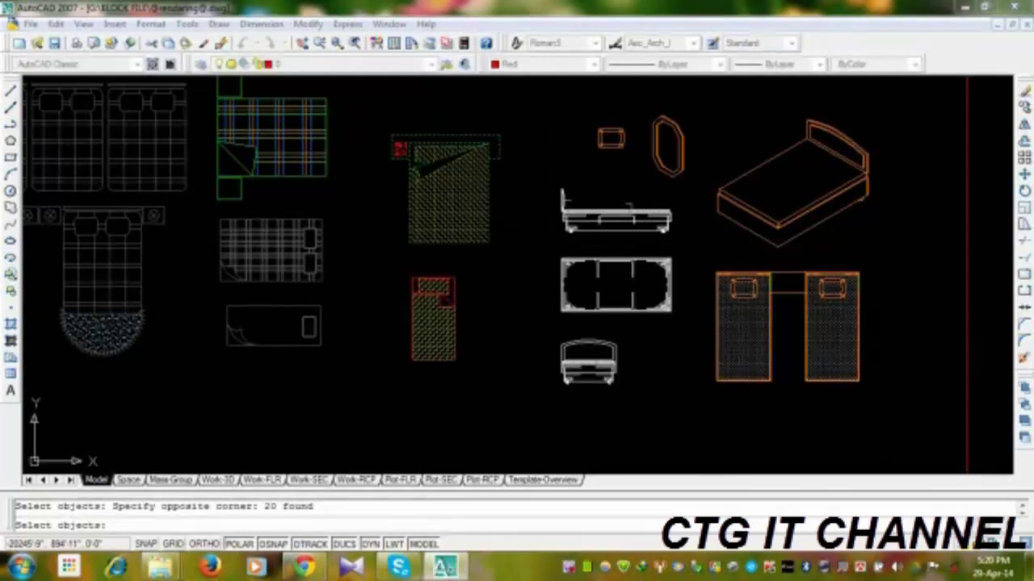
key("Return")
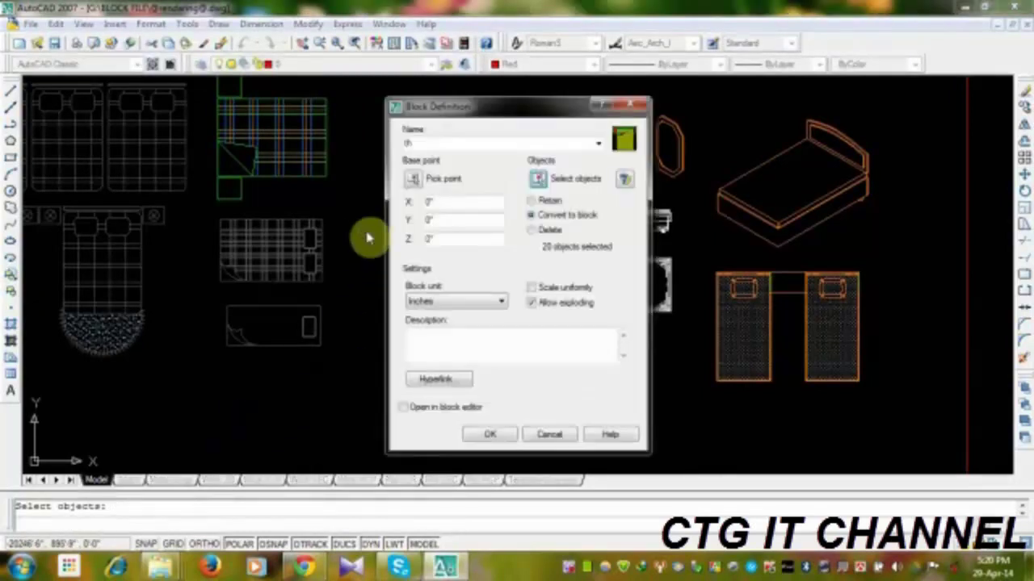
left_click(491, 434)
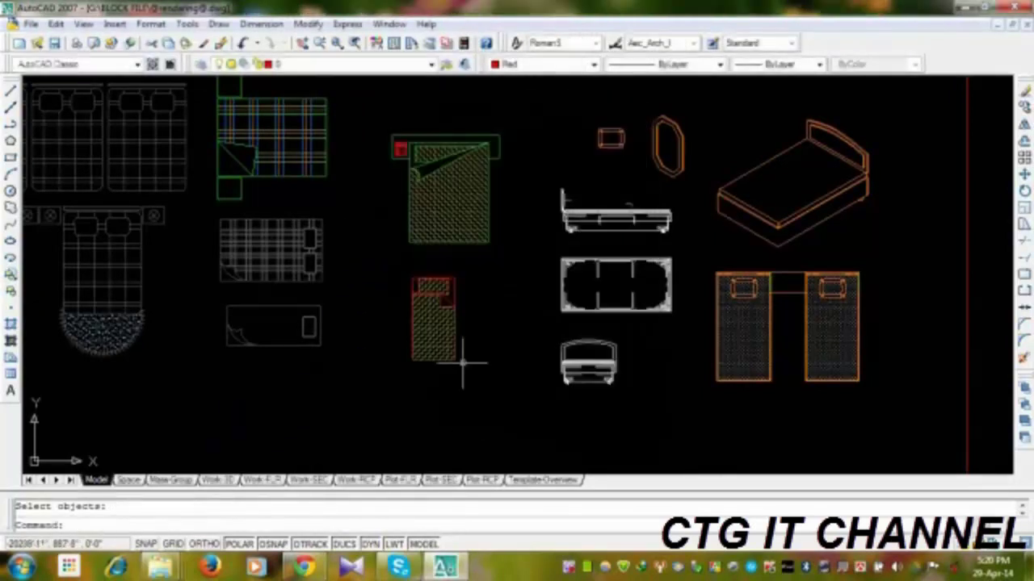
- Define the rehatched red single bed as a block named "fbgfb", converting the selected objects to the block
key("Return")
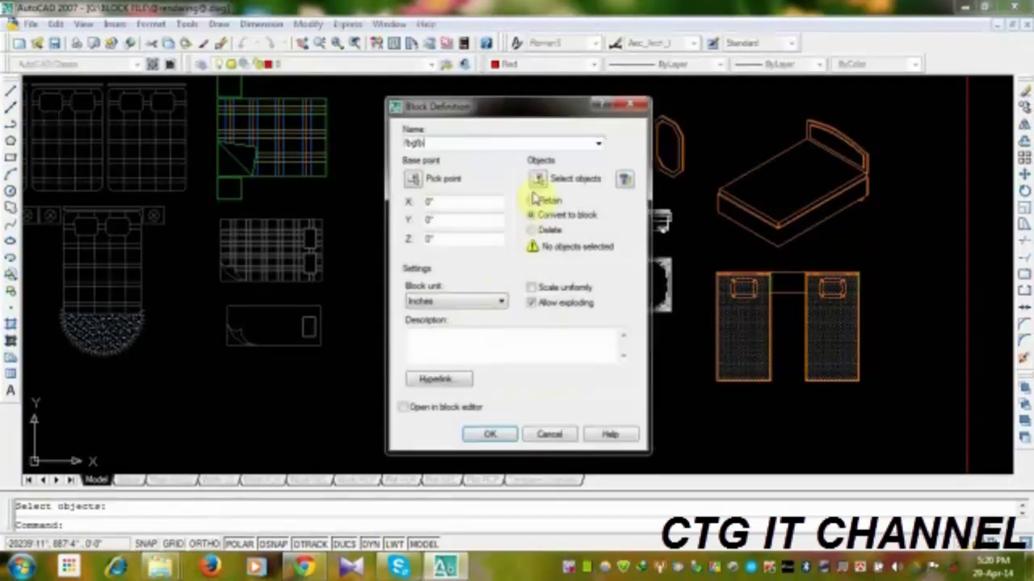
left_click(569, 178)
left_click(473, 364)
left_click(416, 271)
left_click(392, 392)
left_click(385, 308)
key("Return")
left_click(484, 433)
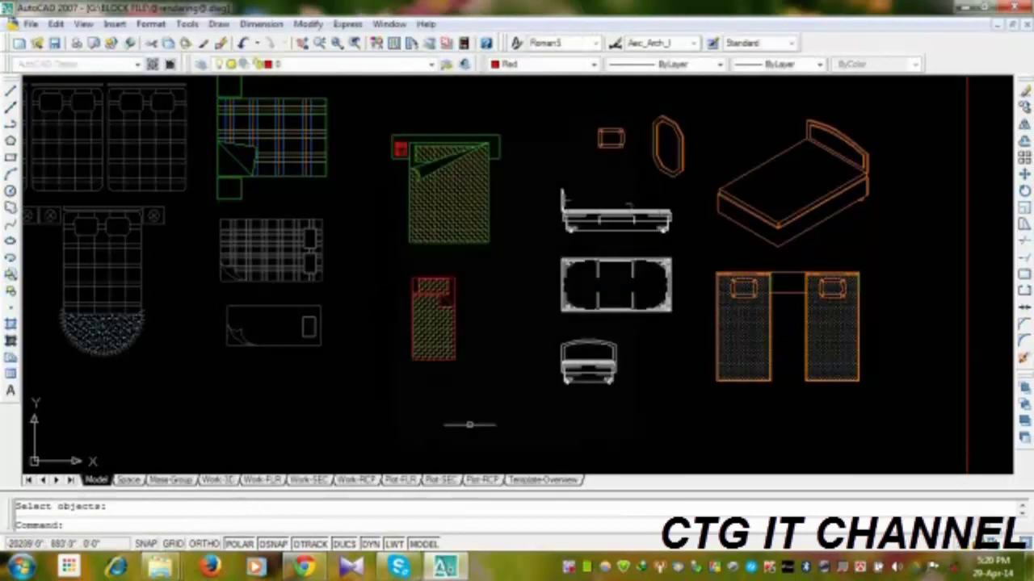
- Review the edited beds beside the white and orange bed blocks, plus the kitchen fixture and wall cabinet sections
scroll(662, 347, "up", 3)
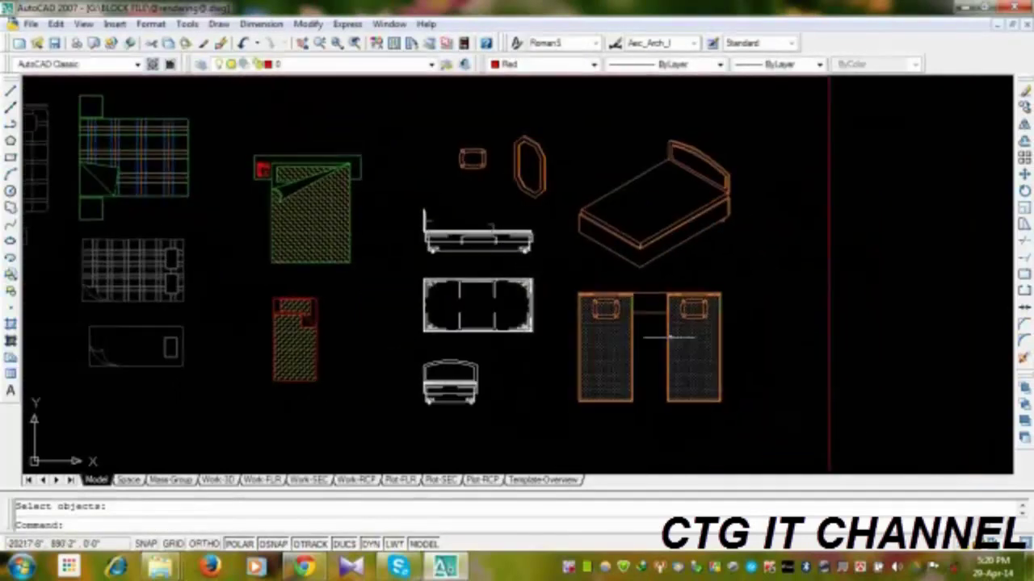
scroll(630, 331, "down", 3)
scroll(595, 314, "up", 2)
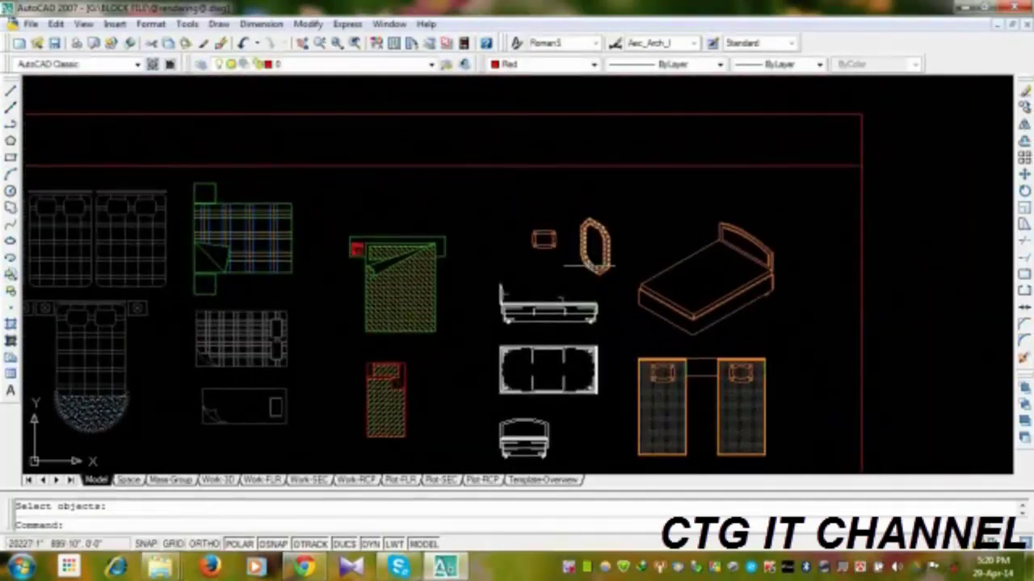
scroll(583, 260, "down", 1)
middle_click_drag(536, 266, 685, 275)
scroll(685, 275, "up", 1)
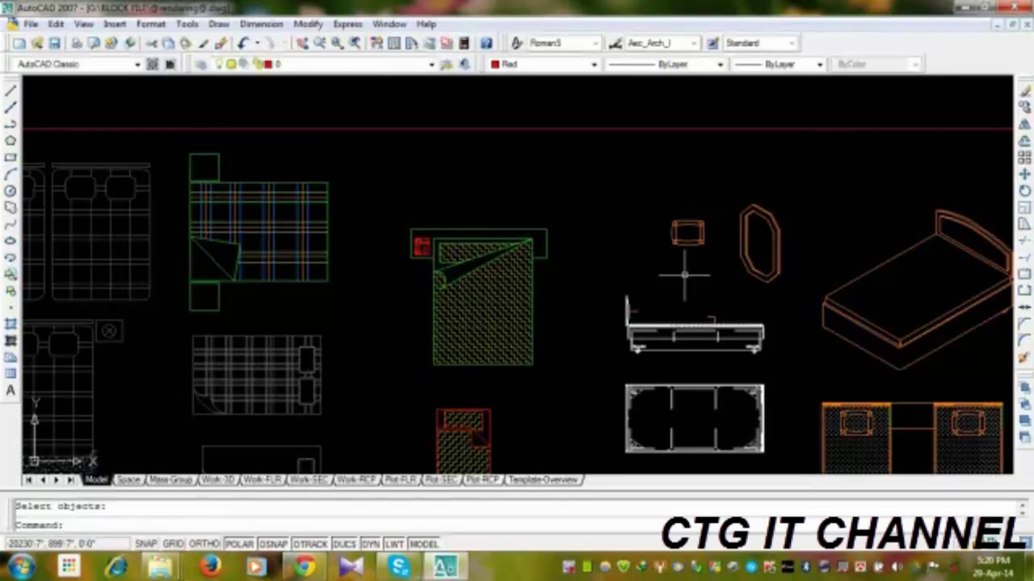
scroll(595, 346, "down", 4)
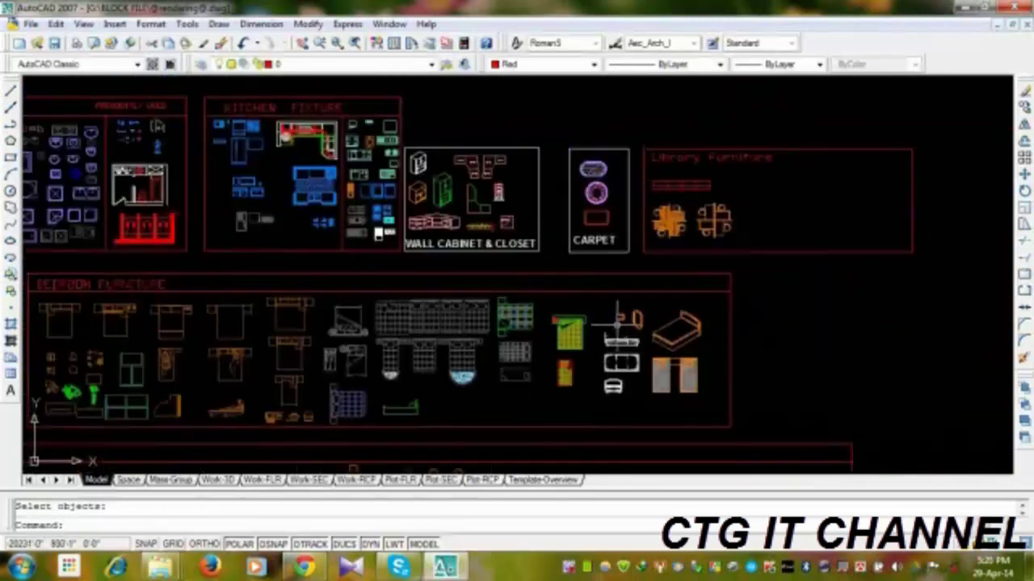
scroll(418, 218, "up", 4)
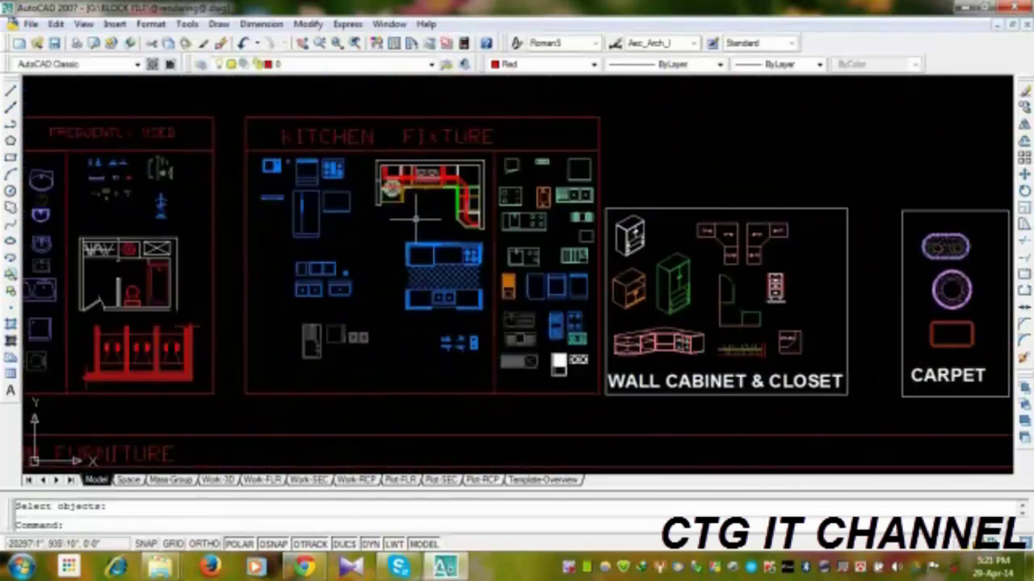
- Examine the people figures, the vehicle elevations and the truck plan section of the block library
scroll(418, 218, "down", 5)
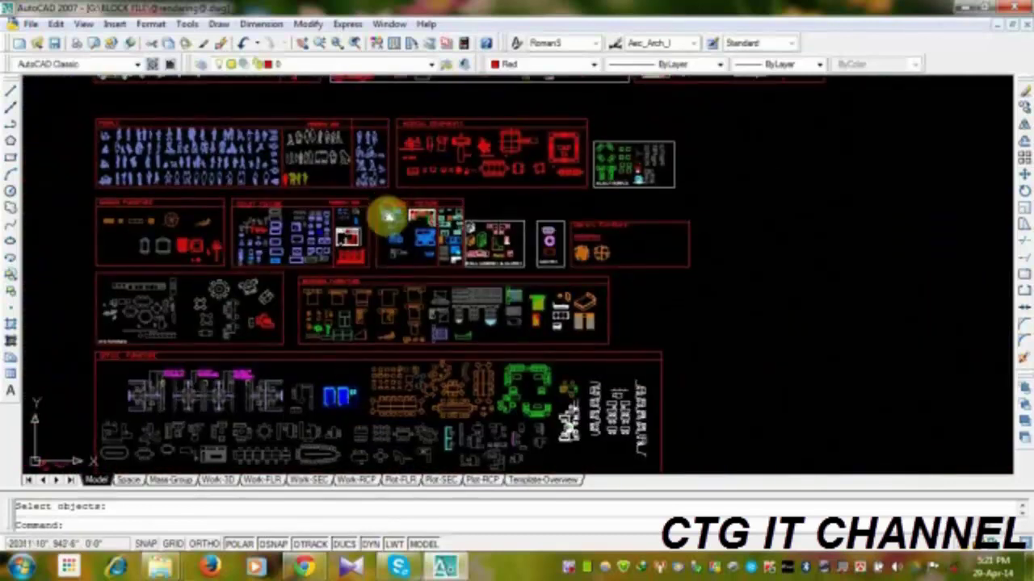
scroll(187, 260, "up", 5)
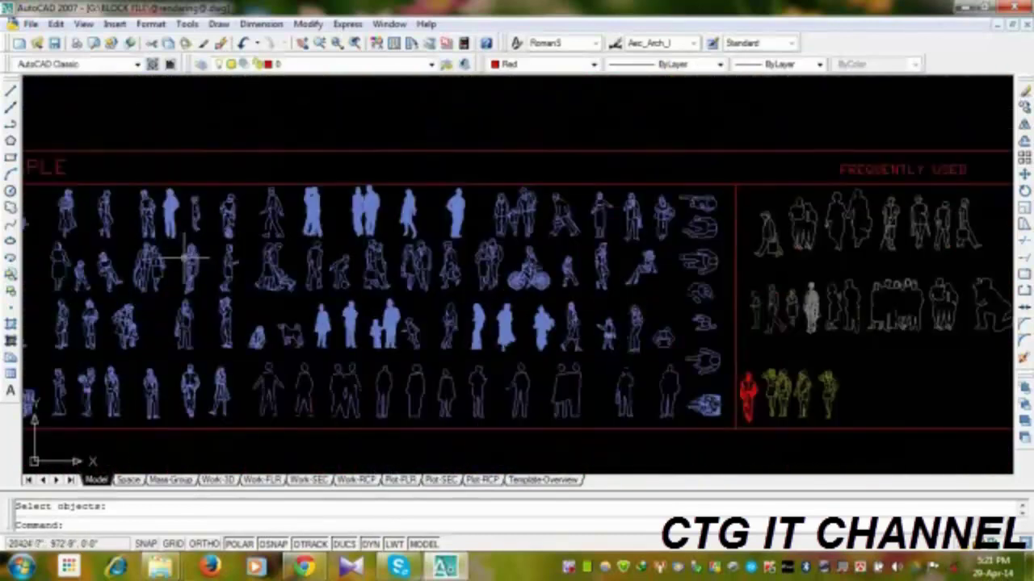
scroll(191, 258, "down", 5)
scroll(329, 229, "up", 5)
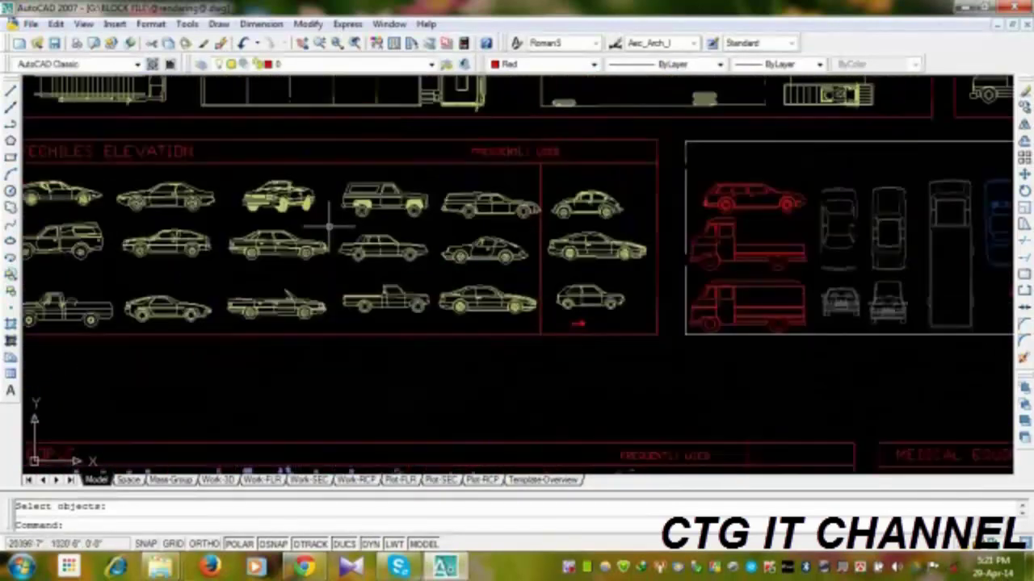
scroll(329, 229, "down", 5)
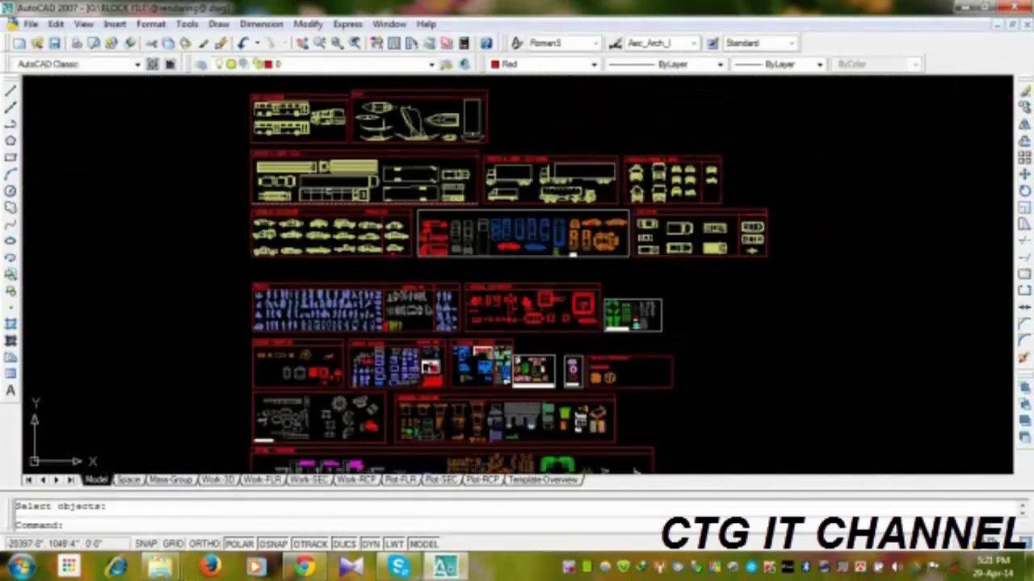
scroll(315, 182, "up", 4)
scroll(319, 182, "down", 4)
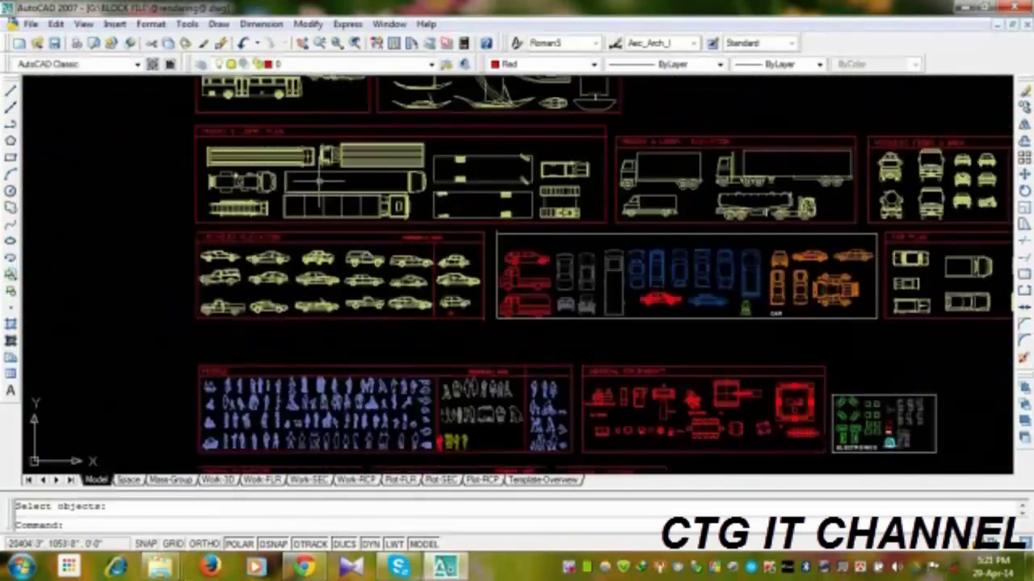
- Examine the bus elevation and boat sections of the block library
scroll(407, 112, "up", 3)
scroll(436, 117, "up", 2)
scroll(339, 154, "down", 3)
scroll(226, 147, "up", 3)
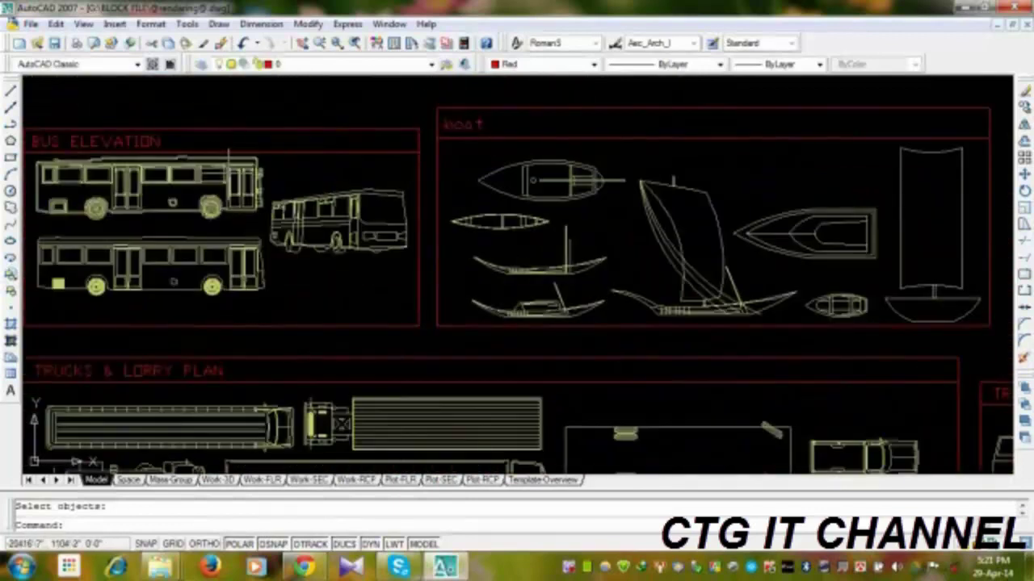
mouse_move(242, 196)
middle_mouse_down()
mouse_move(286, 201)
mouse_move(208, 209)
middle_mouse_up()
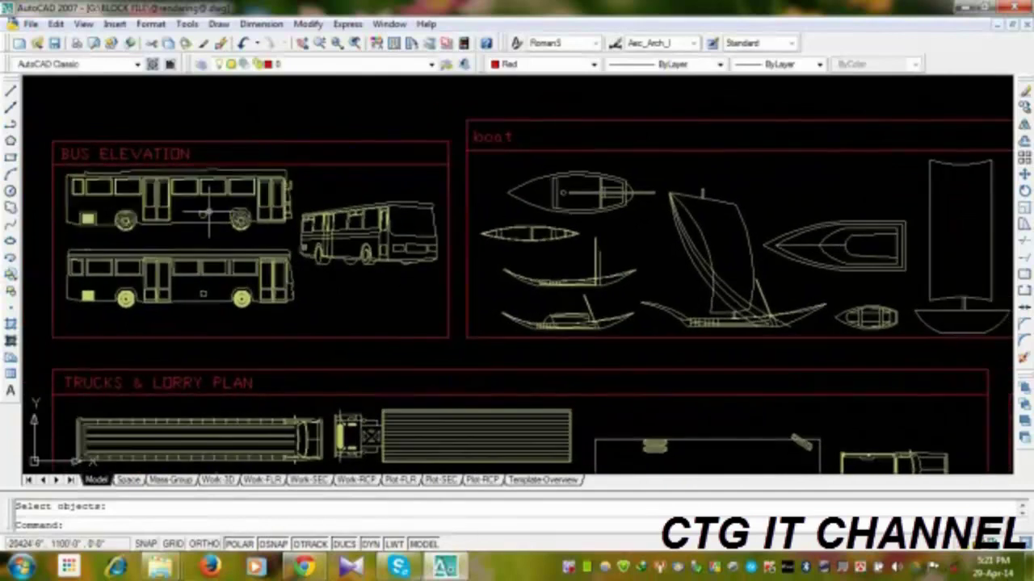
scroll(208, 211, "down", 4)
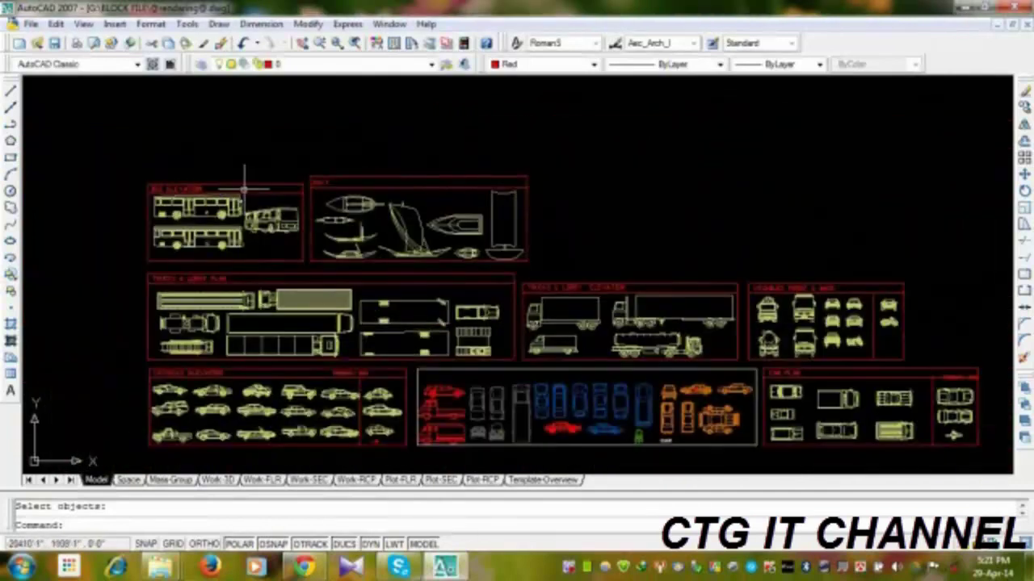
mouse_move(625, 212)
middle_mouse_down()
mouse_move(605, 161)
mouse_move(532, 141)
middle_mouse_up()
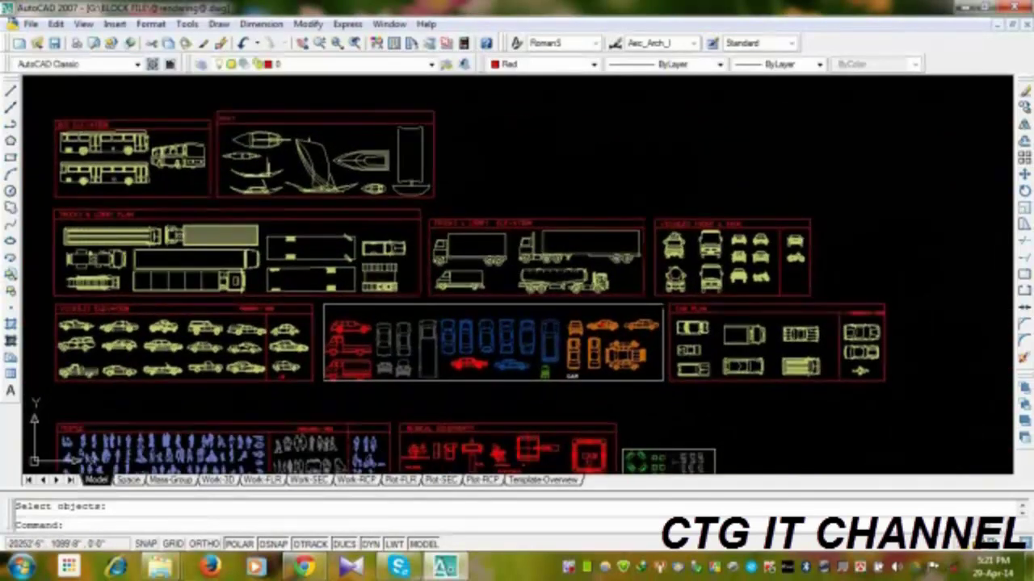
- Examine the trucks and lorry elevation section together with the neighbouring truck plan and vehicles front and back sections
middle_click_drag(461, 223, 500, 184)
scroll(627, 205, "up", 4)
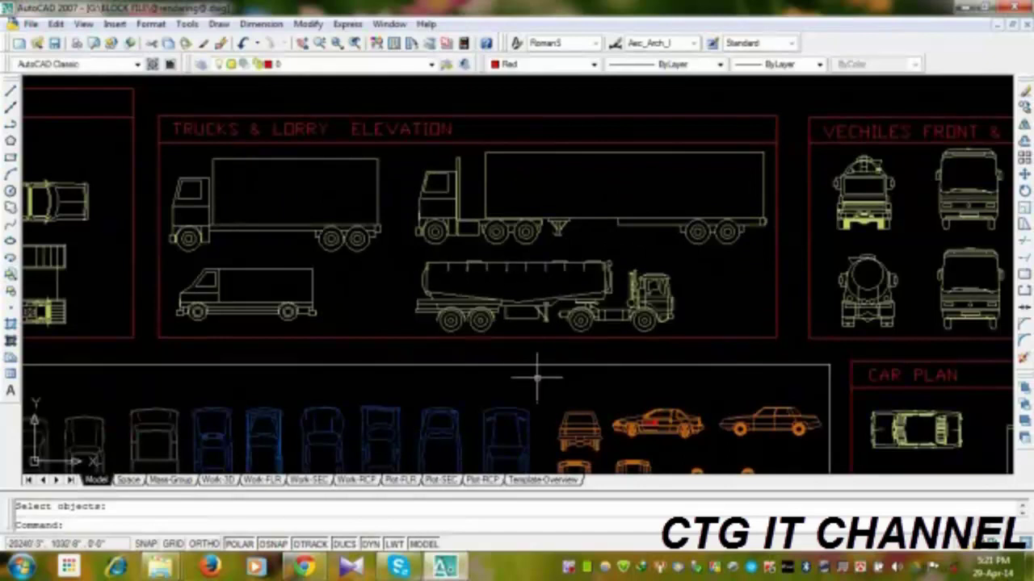
mouse_move(763, 346)
middle_mouse_down()
mouse_move(404, 363)
mouse_move(427, 357)
middle_mouse_up()
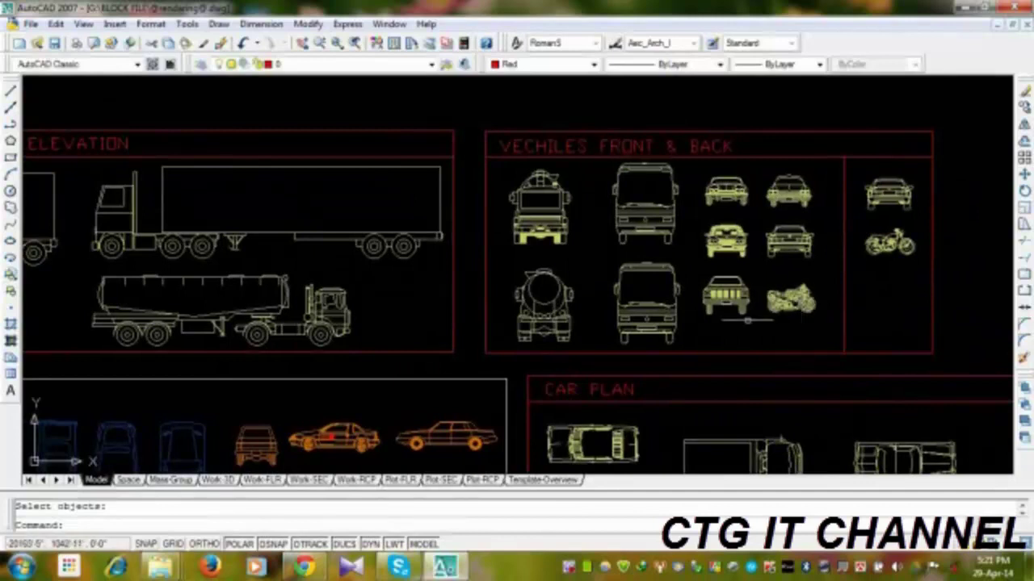
mouse_move(370, 334)
middle_mouse_down()
mouse_move(908, 341)
mouse_move(607, 341)
middle_mouse_up()
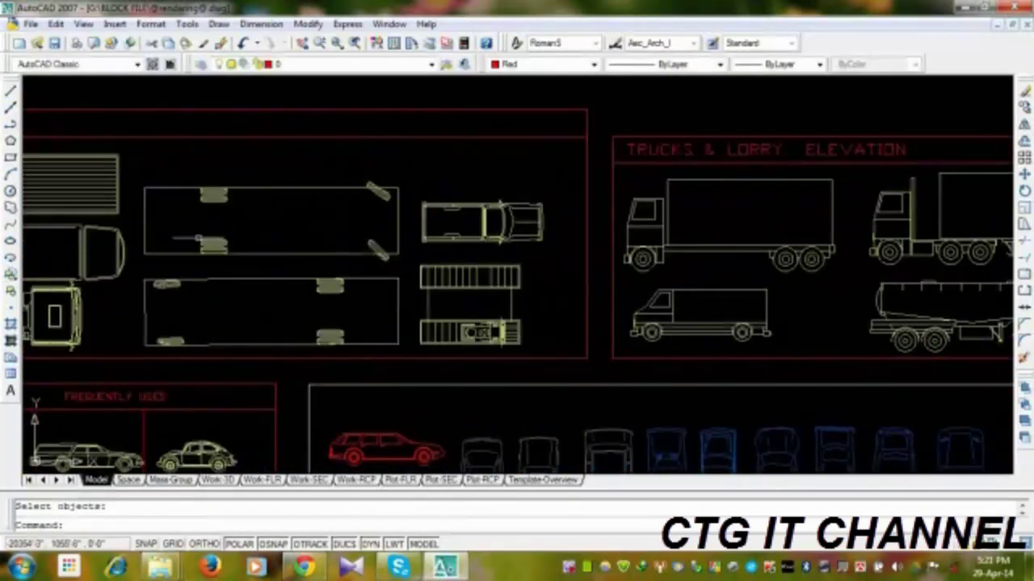
mouse_move(380, 275)
middle_mouse_down()
mouse_move(537, 296)
mouse_move(809, 279)
middle_mouse_up()
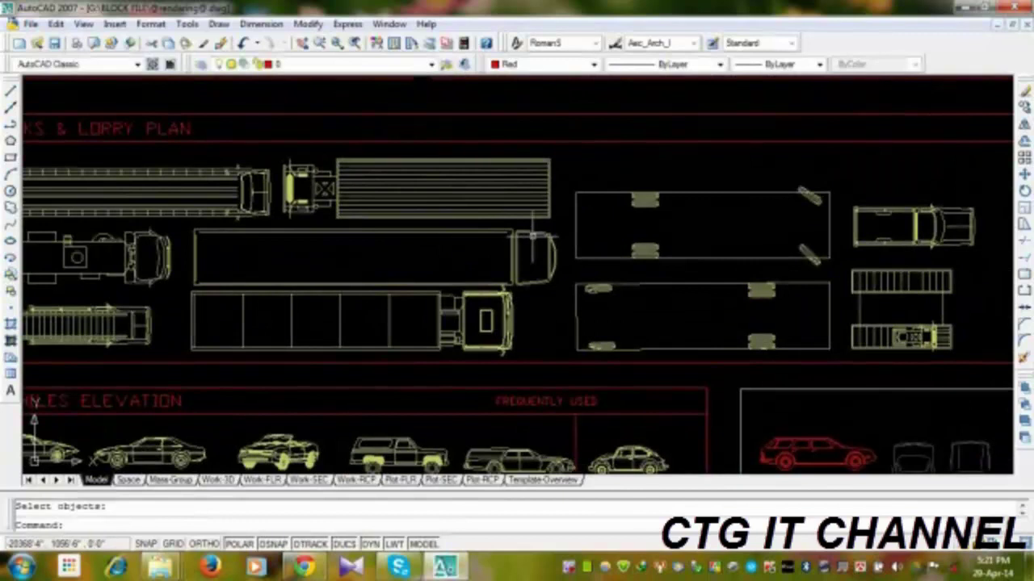
mouse_move(751, 287)
middle_mouse_down()
mouse_move(508, 288)
mouse_move(230, 269)
middle_mouse_up()
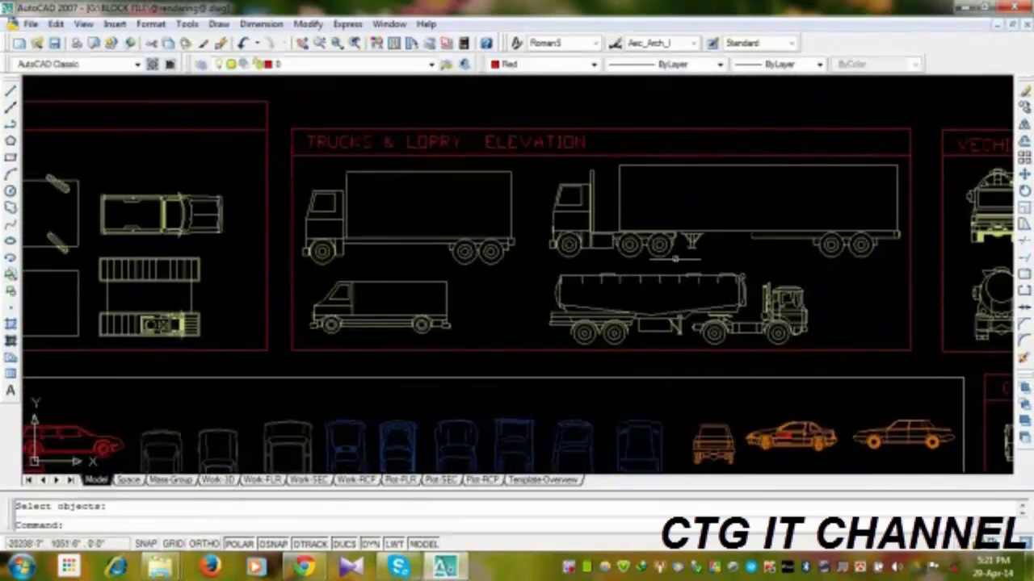
mouse_move(737, 257)
middle_mouse_down()
mouse_move(554, 258)
mouse_move(530, 269)
middle_mouse_up()
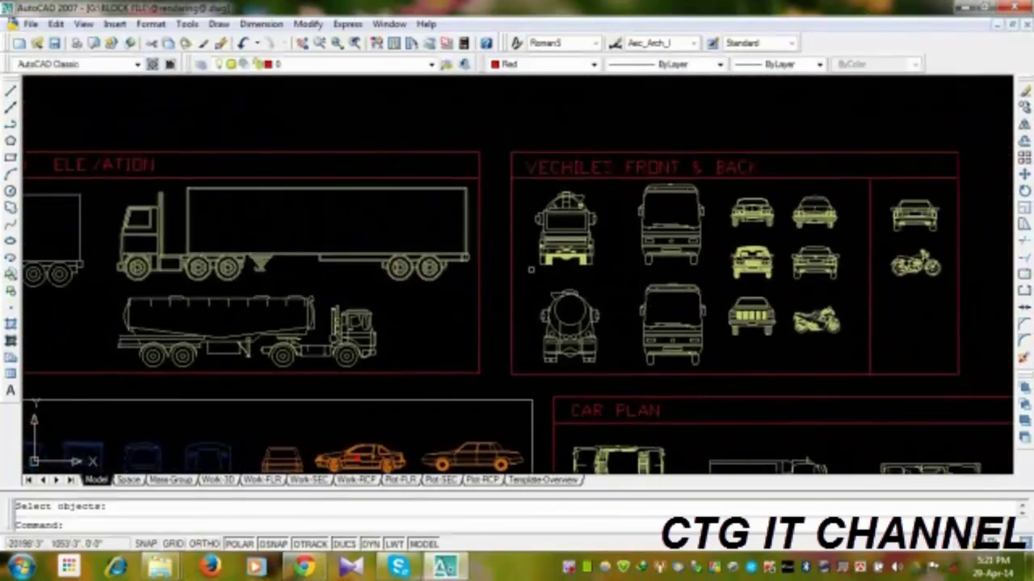
- Review the vehicle elevations and the people figures, including the outlined groups and the walking and cycling figures
mouse_move(403, 321)
middle_mouse_down()
mouse_move(919, 285)
mouse_move(576, 259)
mouse_move(758, 145)
middle_mouse_up()
mouse_move(512, 364)
middle_mouse_down()
mouse_move(363, 236)
mouse_move(199, 238)
mouse_move(923, 434)
middle_mouse_up()
mouse_move(364, 418)
middle_mouse_down()
mouse_move(519, 468)
mouse_move(529, 505)
middle_mouse_up()
mouse_move(504, 288)
middle_mouse_down()
mouse_move(460, 503)
mouse_move(466, 579)
mouse_move(386, 251)
middle_mouse_up()
mouse_move(554, 388)
middle_mouse_down()
mouse_move(530, 177)
mouse_move(500, 133)
middle_mouse_up()
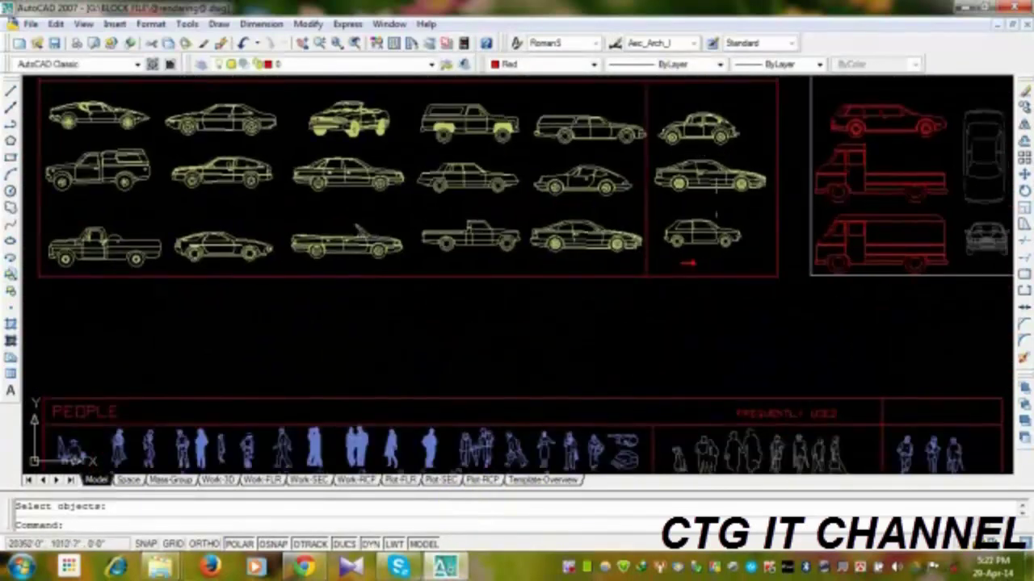
middle_click_drag(475, 452, 553, 239)
scroll(469, 352, "up", 3)
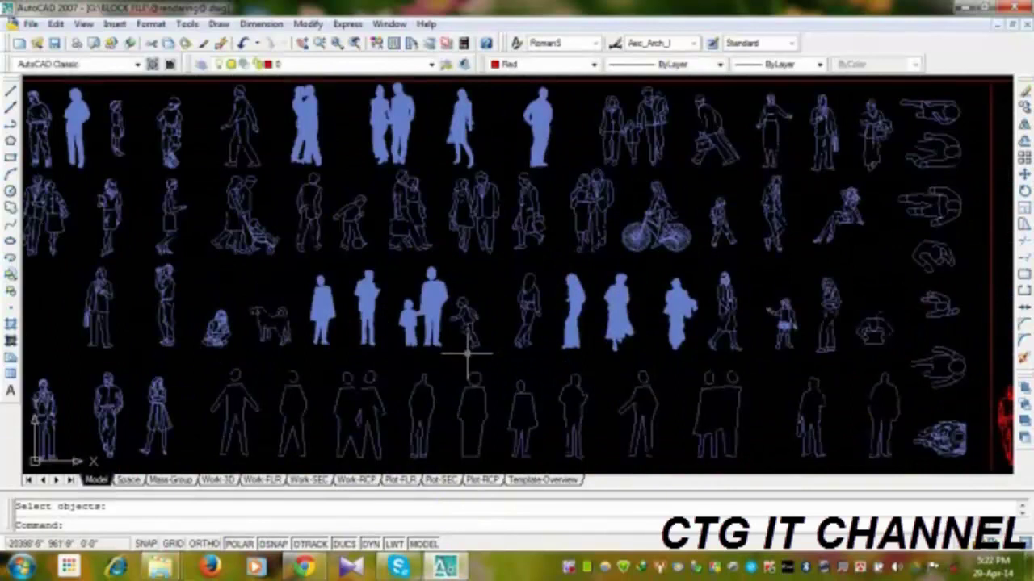
mouse_move(701, 326)
middle_mouse_down()
mouse_move(528, 348)
mouse_move(297, 353)
middle_mouse_up()
scroll(297, 353, "down", 2)
scroll(651, 368, "up", 4)
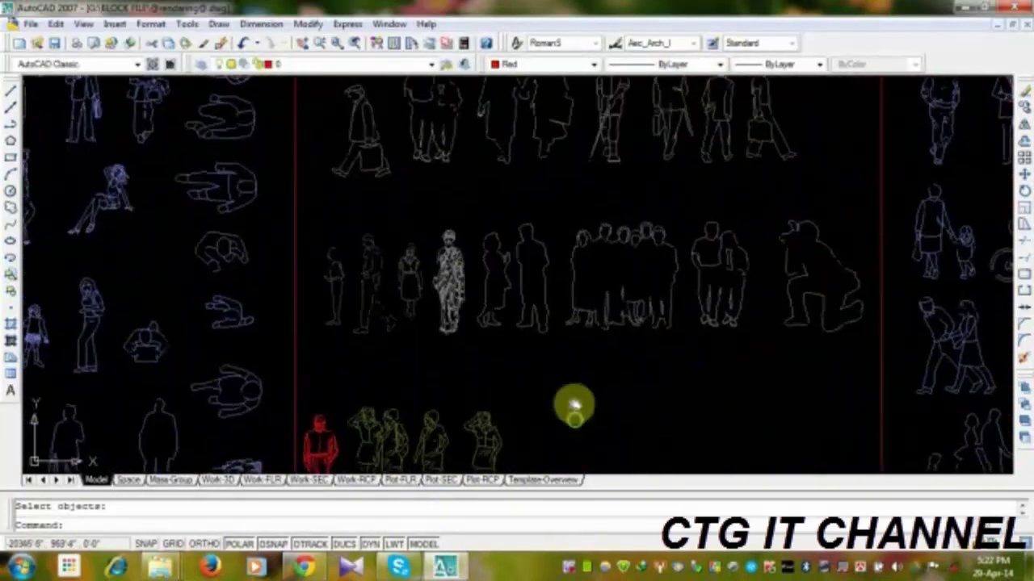
mouse_move(687, 314)
middle_mouse_down()
mouse_move(415, 350)
mouse_move(242, 355)
middle_mouse_up()
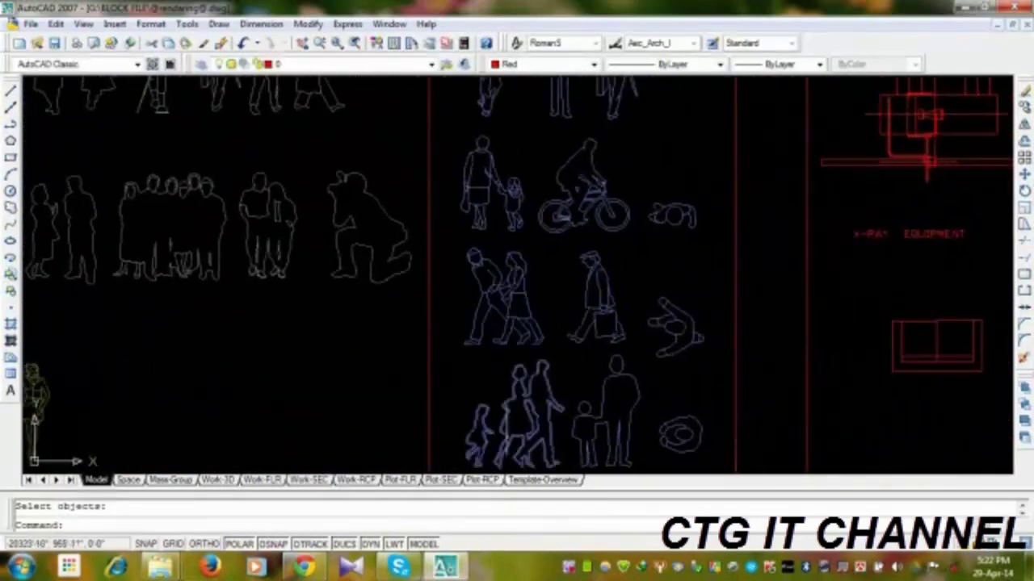
mouse_move(714, 279)
middle_mouse_down()
mouse_move(652, 212)
mouse_move(629, 206)
middle_mouse_up()
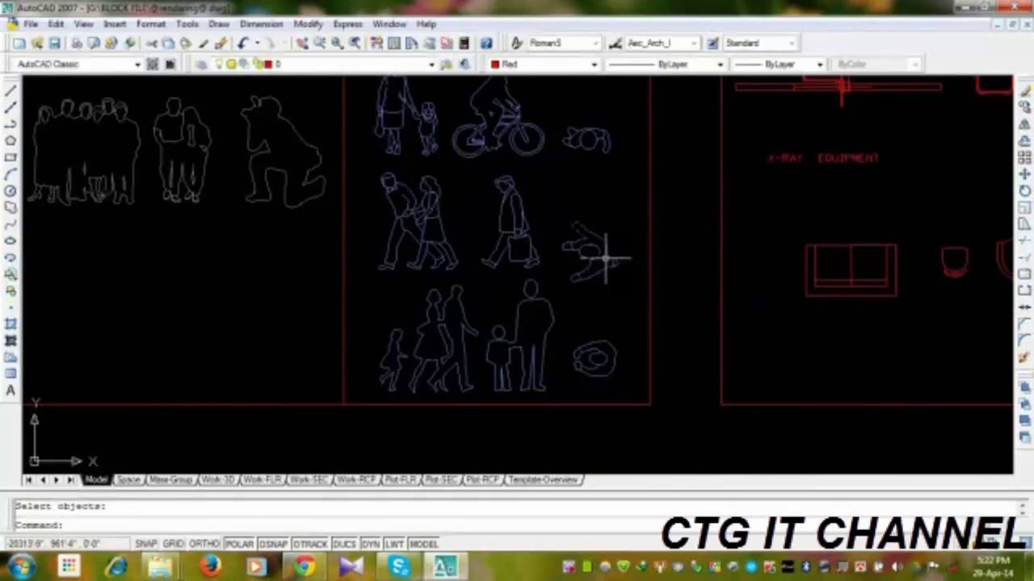
- Inspect the CAR section, focusing on the orange car plans and elevations
scroll(690, 245, "down", 2)
mouse_move(504, 333)
middle_mouse_down()
mouse_move(661, 409)
mouse_move(462, 457)
mouse_move(626, 363)
middle_mouse_up()
scroll(626, 362, "down", 1)
scroll(554, 267, "up", 3)
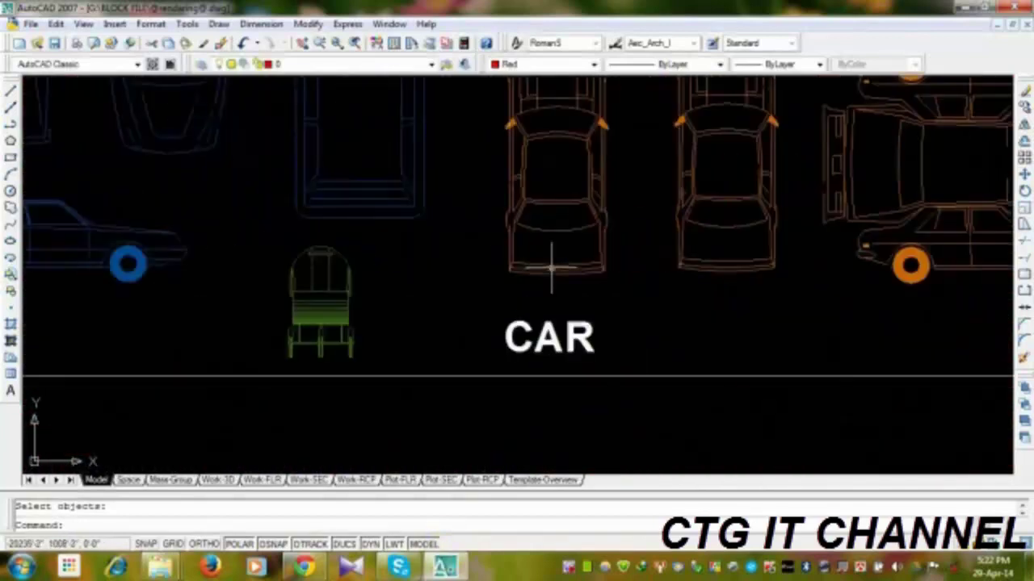
scroll(638, 369, "down", 3)
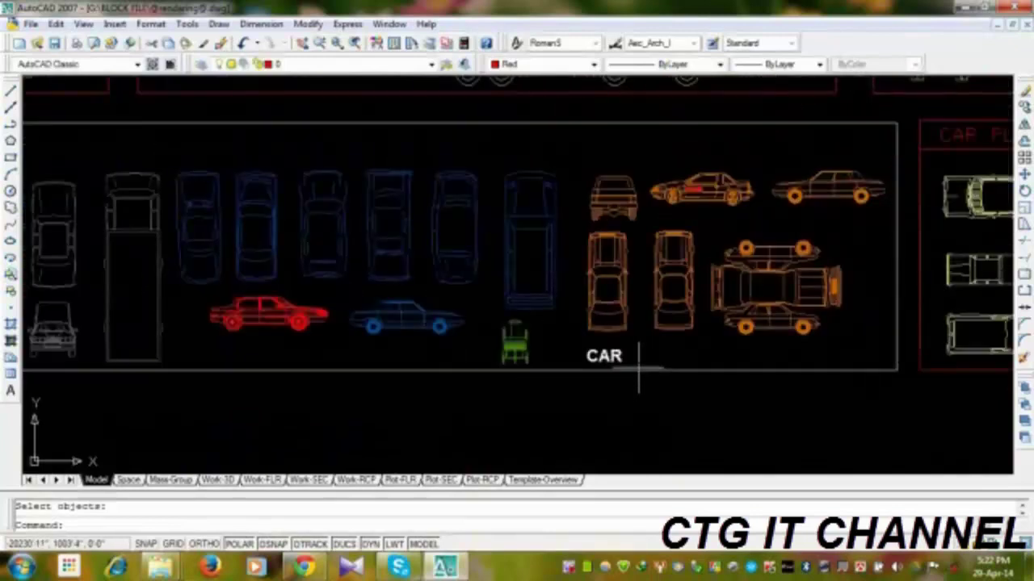
middle_click_drag(751, 377, 569, 349)
scroll(592, 292, "up", 2)
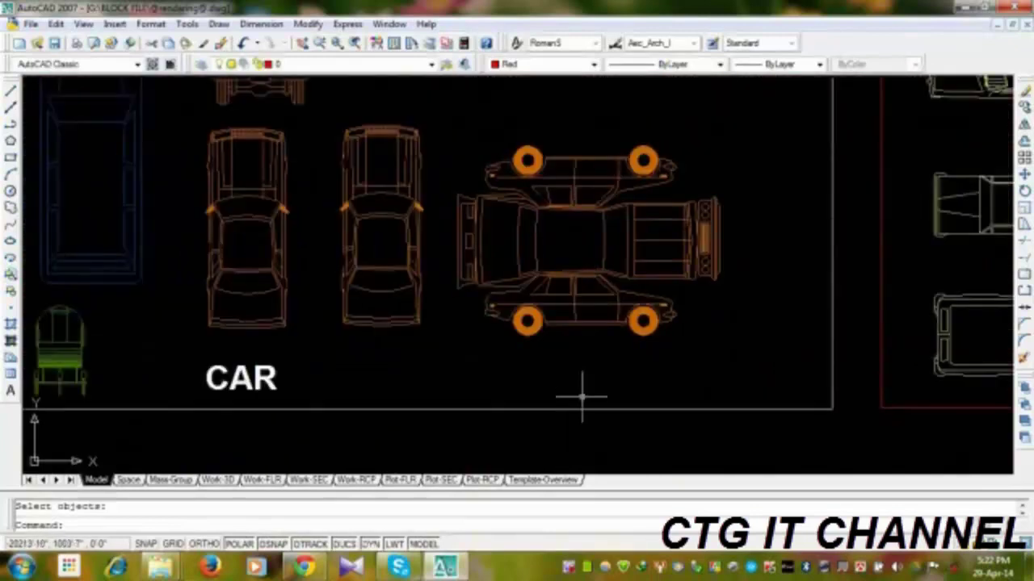
left_click(553, 389)
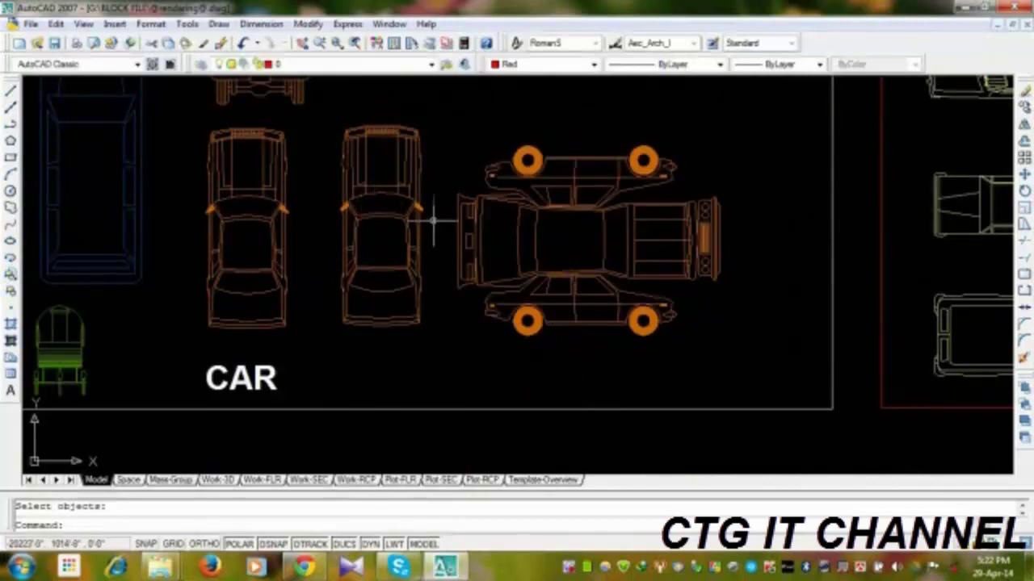
middle_click_drag(522, 284, 577, 423)
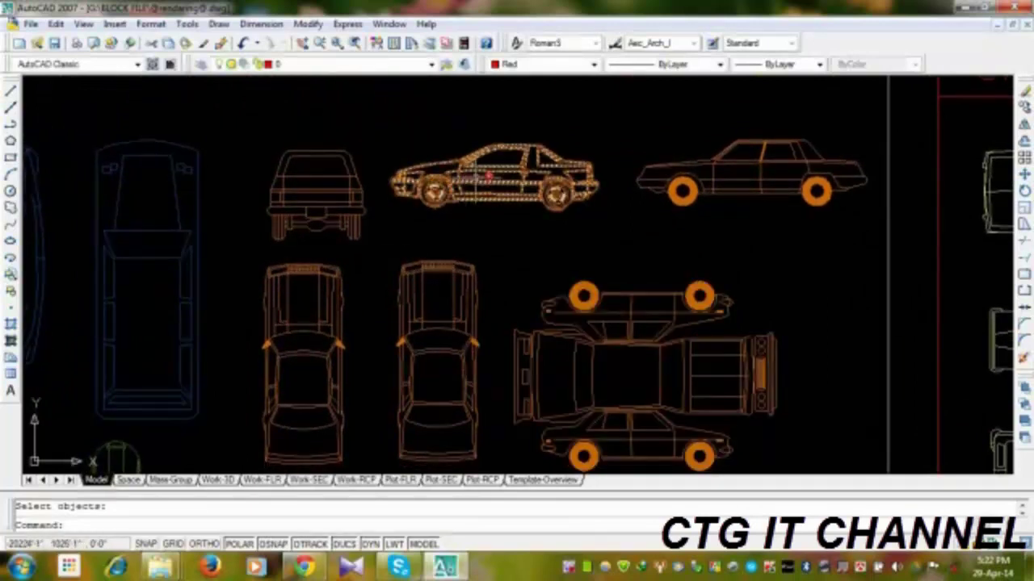
- Examine the car plan section and the motorcycle blocks in the vehicles front and back section
mouse_move(552, 353)
middle_mouse_down()
mouse_move(291, 293)
mouse_move(147, 282)
middle_mouse_up()
scroll(147, 282, "down", 3)
middle_click_drag(595, 304, 543, 277)
scroll(755, 291, "up", 4)
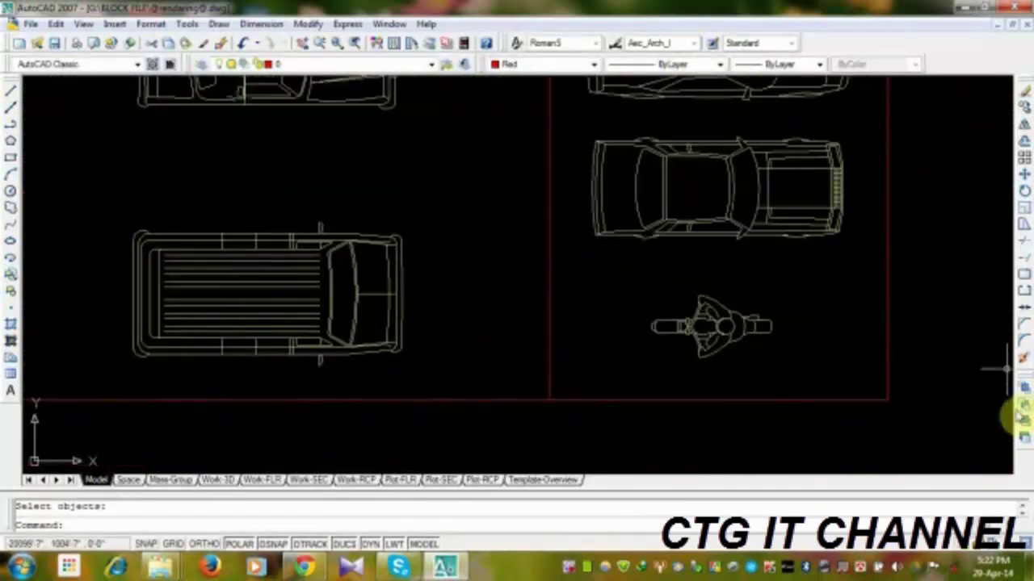
scroll(1005, 368, "down", 4)
middle_click_drag(743, 270, 743, 361)
scroll(517, 284, "up", 4)
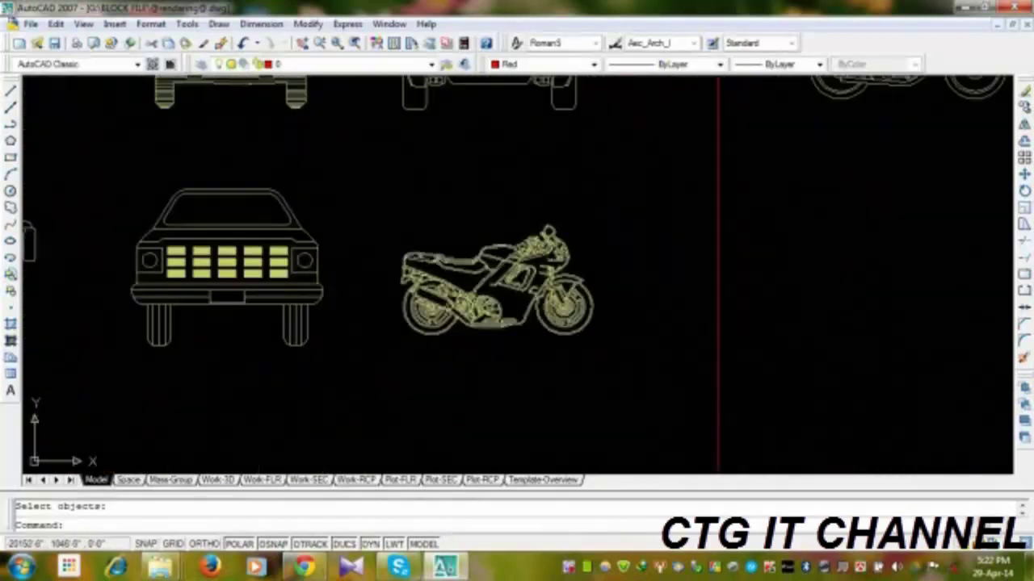
scroll(692, 299, "down", 4)
middle_click_drag(745, 250, 658, 305)
scroll(689, 243, "up", 3)
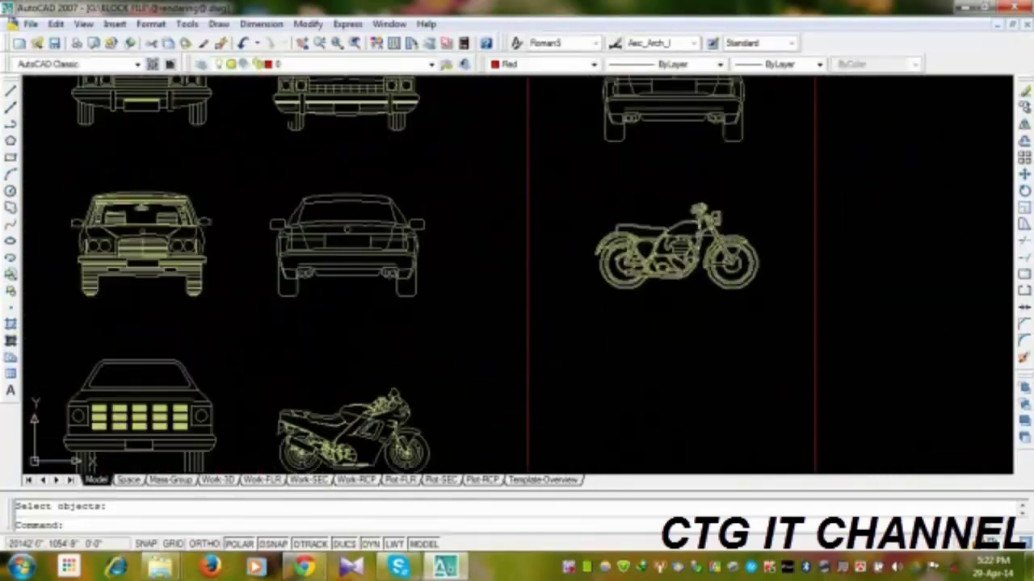
- Inspect the ELECTRONICS section, including its green blocks, ceiling fan and dimensioned monitor blocks
scroll(710, 342, "down", 3)
middle_click_drag(711, 342, 710, 146)
middle_click_drag(662, 380, 654, 190)
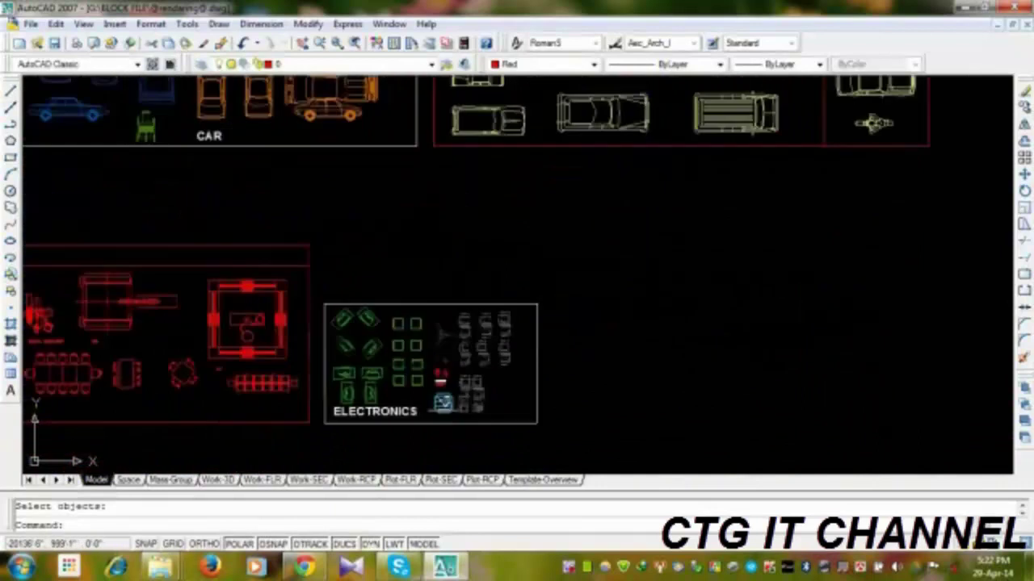
middle_click_drag(641, 375, 693, 319)
scroll(520, 294, "up", 4)
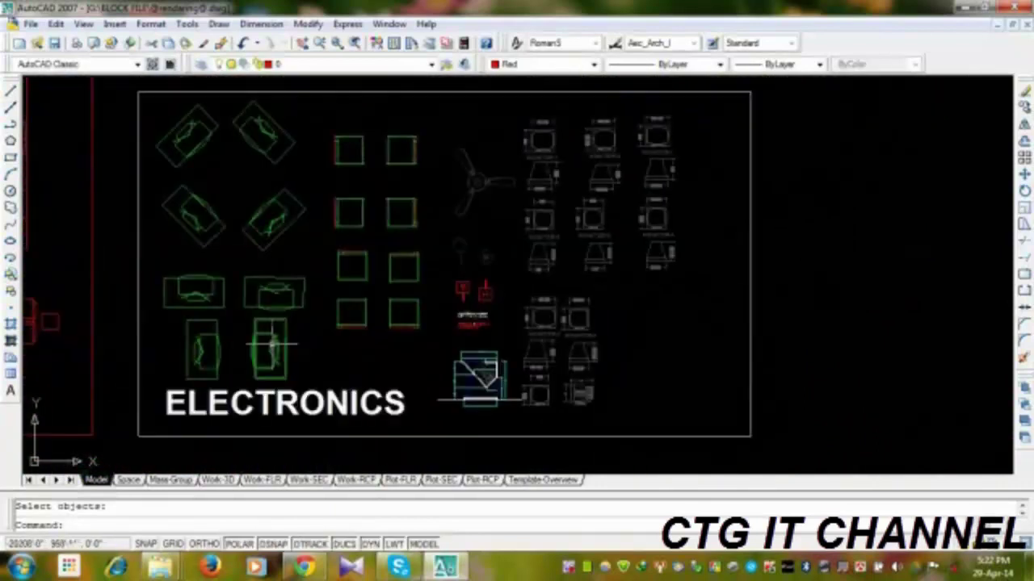
scroll(519, 218, "up", 4)
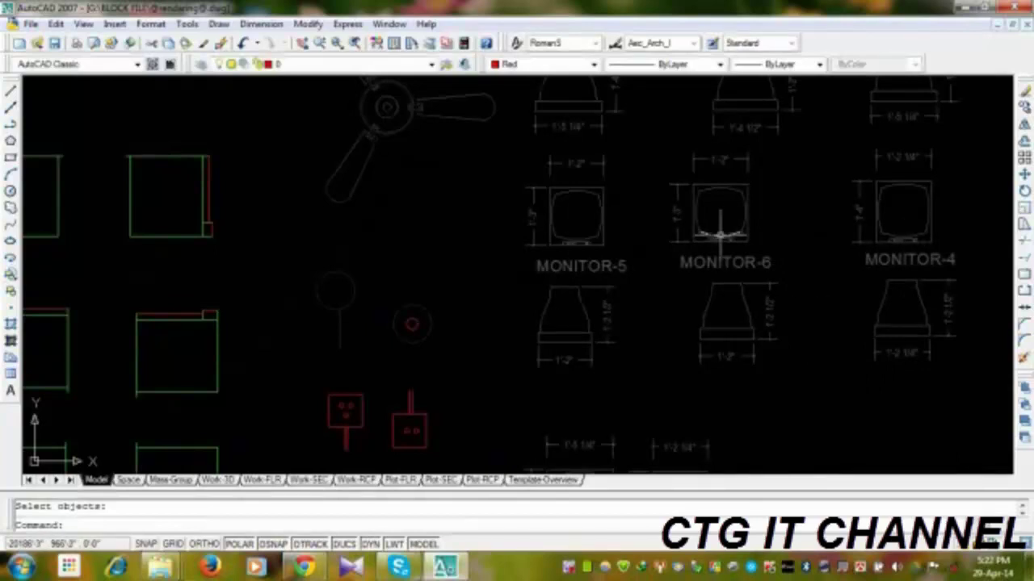
middle_click_drag(719, 234, 704, 403)
scroll(568, 295, "up", 1)
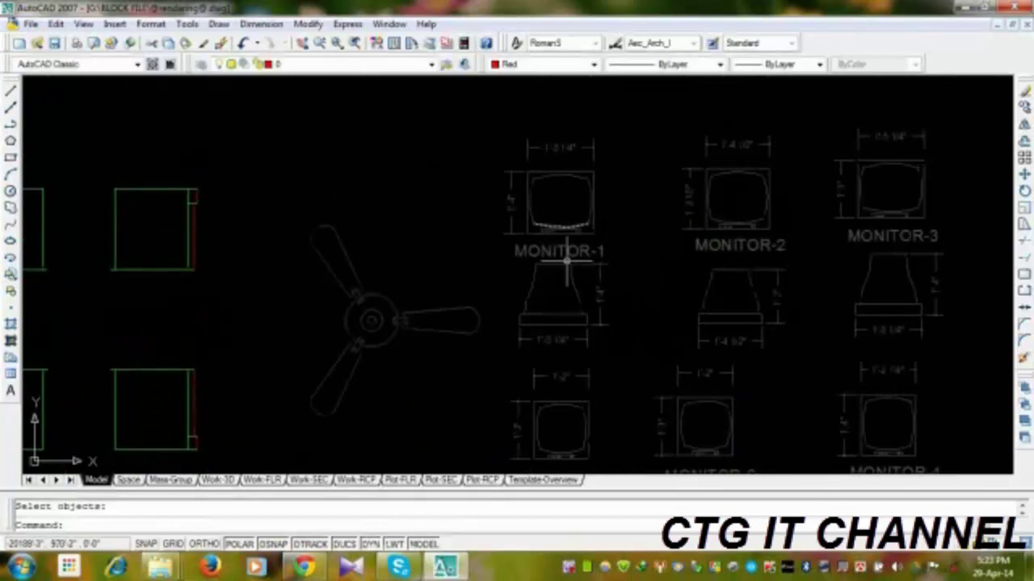
scroll(657, 202, "down", 2)
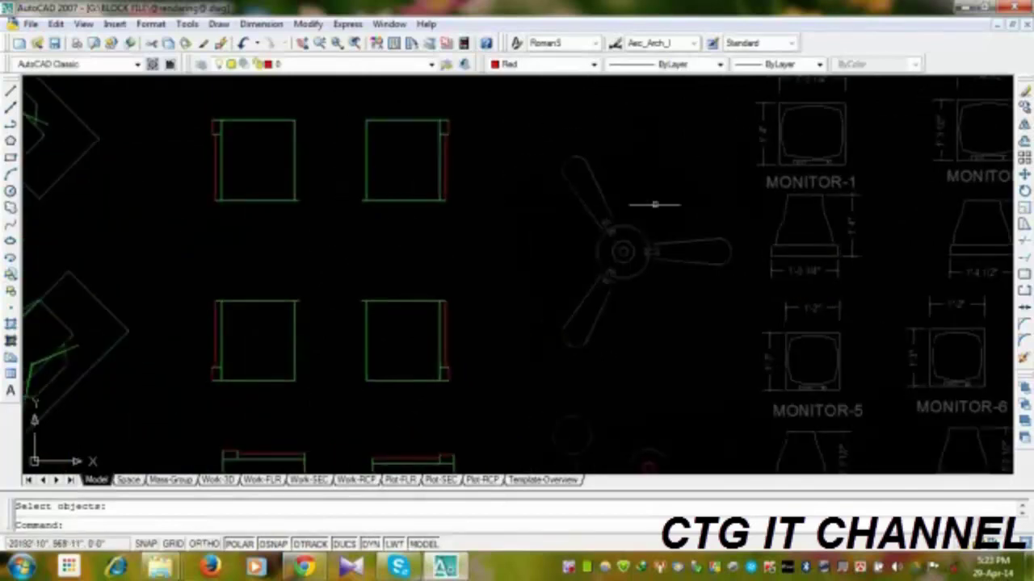
scroll(563, 232, "down", 1)
middle_click_drag(434, 318, 664, 271)
left_click(300, 226)
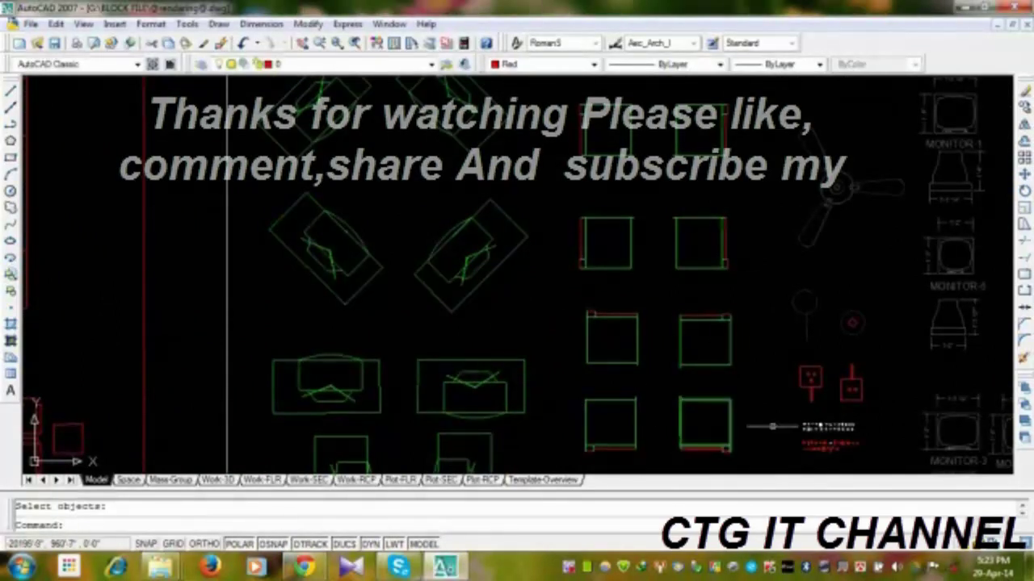
- Examine the small white and red electrical symbols in the ELECTRONICS section
middle_click_drag(825, 423, 595, 295)
scroll(595, 296, "up", 5)
scroll(630, 289, "up", 3)
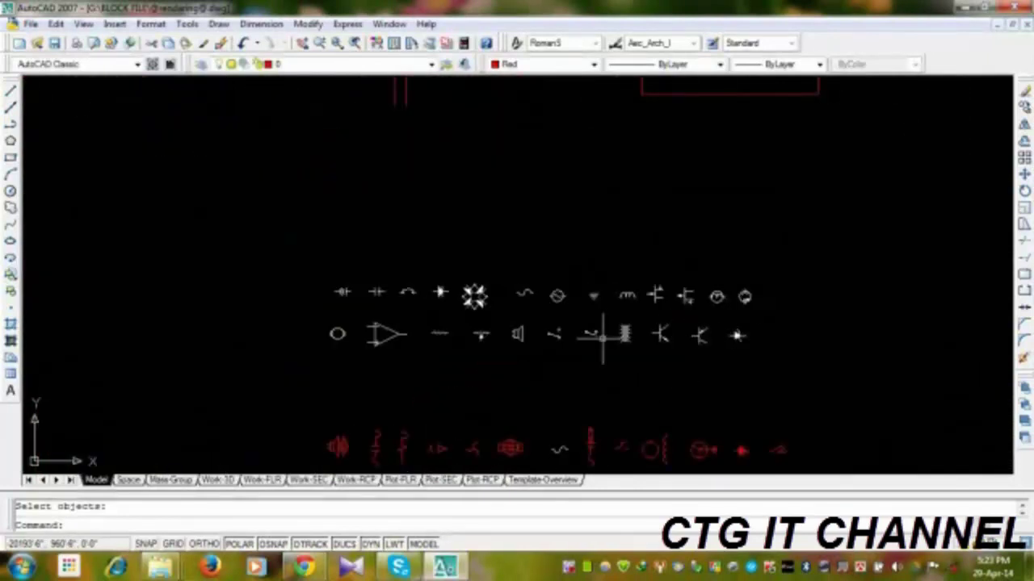
scroll(602, 335, "down", 3)
middle_click_drag(595, 404, 622, 315)
scroll(622, 323, "up", 4)
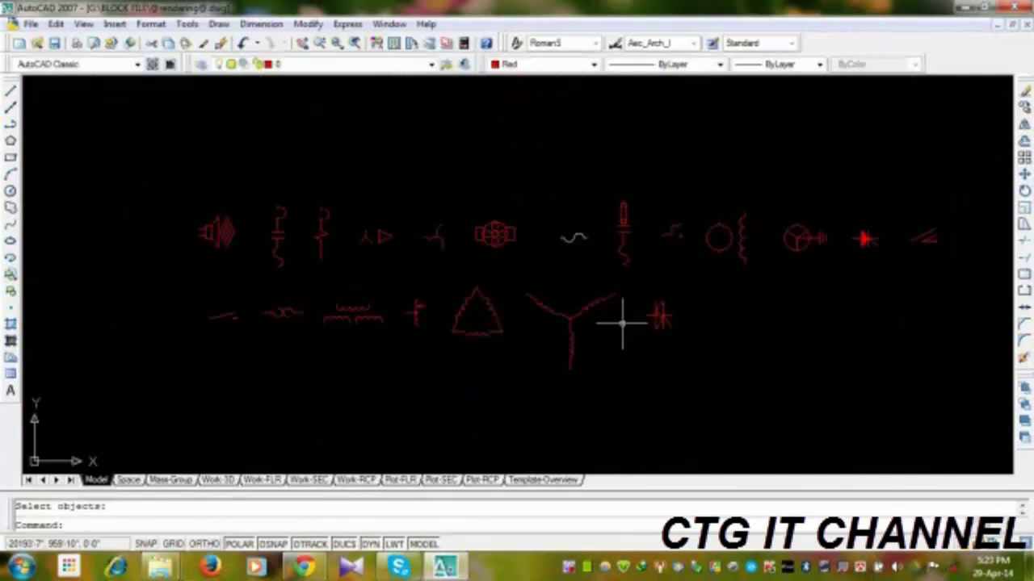
scroll(622, 323, "down", 3)
scroll(618, 355, "down", 2)
scroll(715, 143, "up", 5)
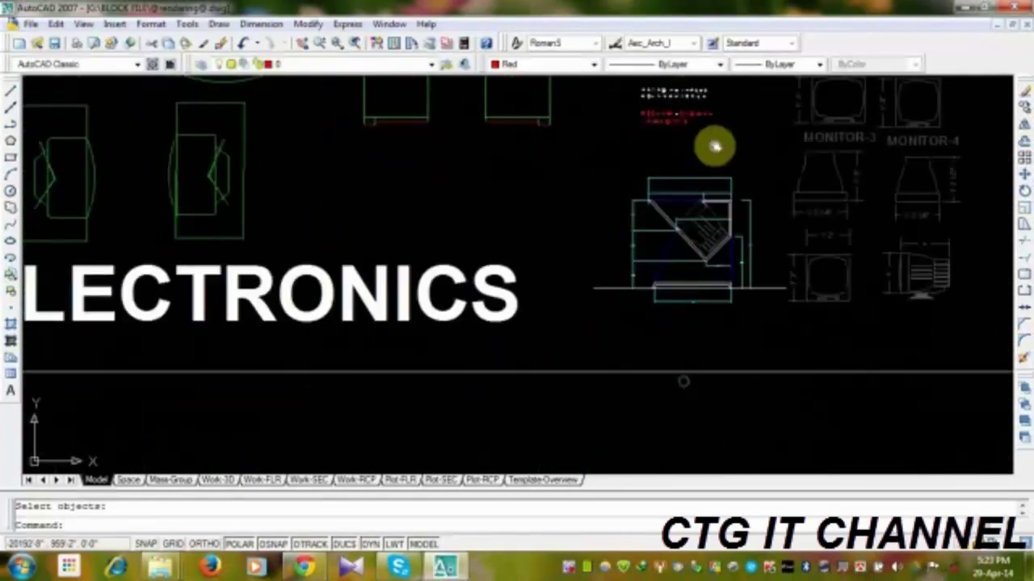
- Examine the medical equipment section, including the CT scan, dental equipment and MRI blocks
middle_click_drag(492, 258, 921, 260)
scroll(886, 268, "down", 4)
mouse_move(595, 256)
middle_mouse_down()
mouse_move(639, 401)
mouse_move(683, 473)
middle_mouse_up()
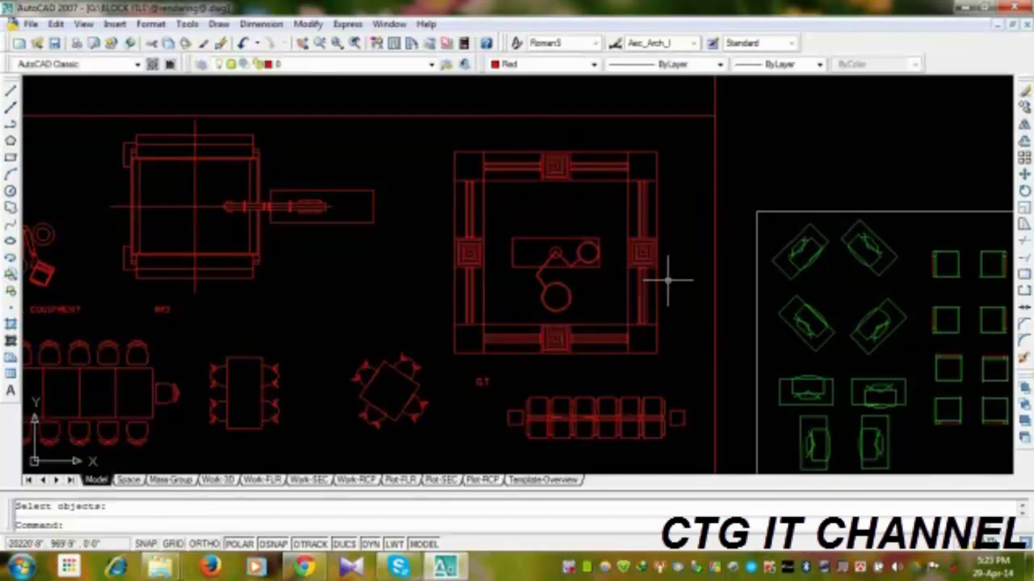
scroll(665, 289, "down", 4)
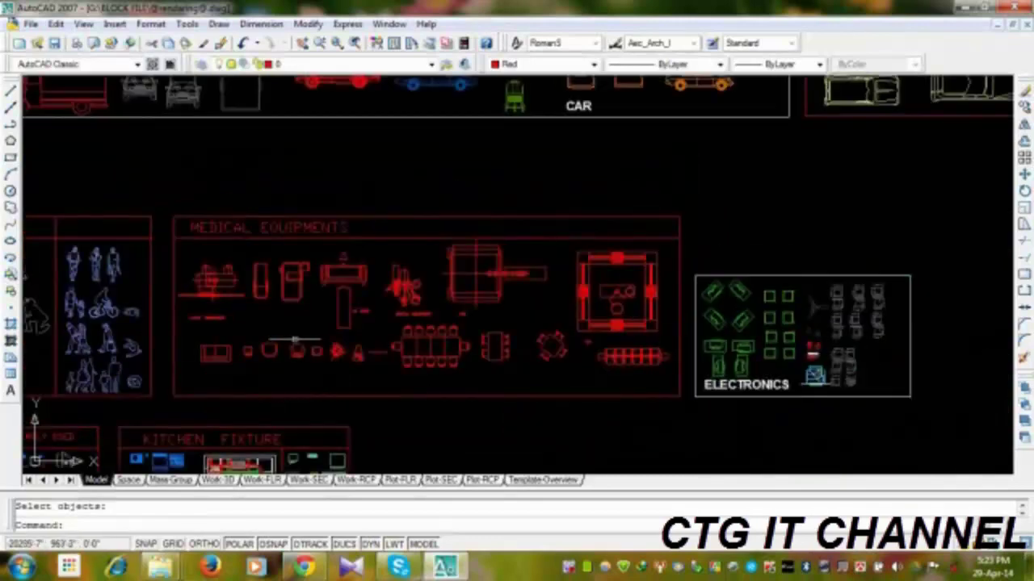
scroll(384, 291, "up", 5)
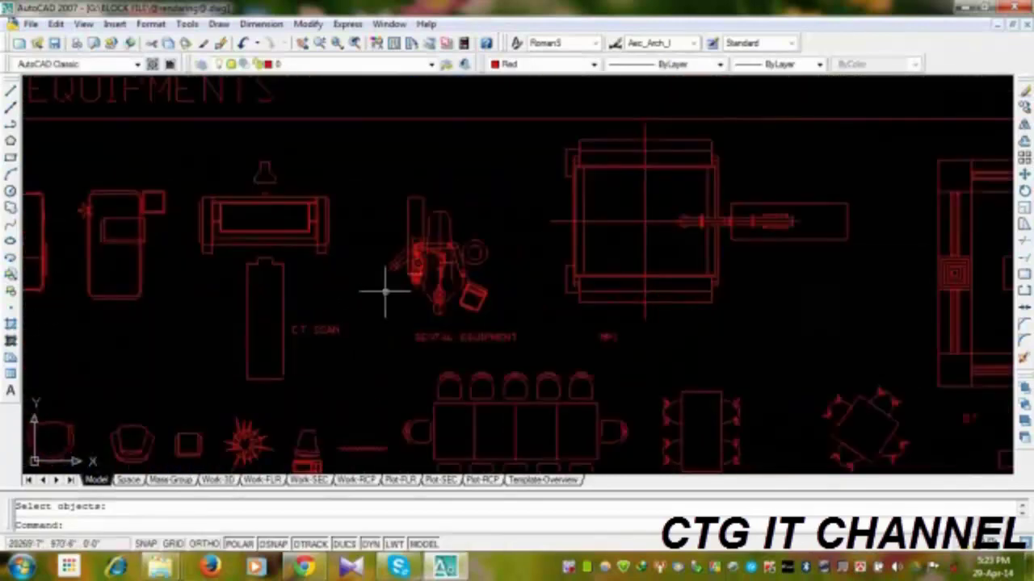
- Examine the furniture row in the MEDICAL EQUIPMENTS section and the people blocks in the adjoining FREQUENTLY USED section
scroll(517, 291, "down", 3)
scroll(550, 317, "up", 2)
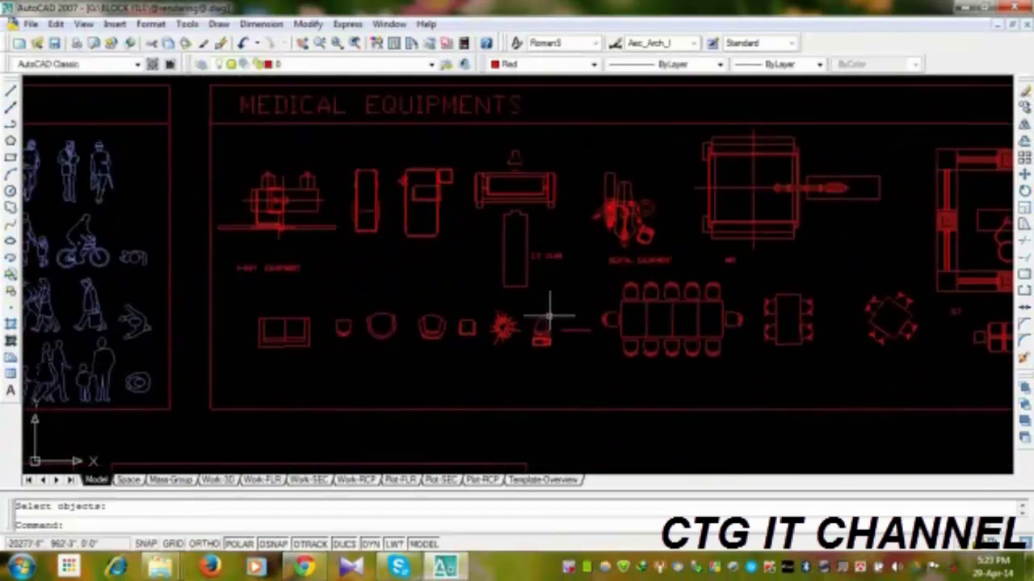
mouse_move(375, 347)
middle_mouse_down()
mouse_move(729, 265)
mouse_move(719, 363)
middle_mouse_up()
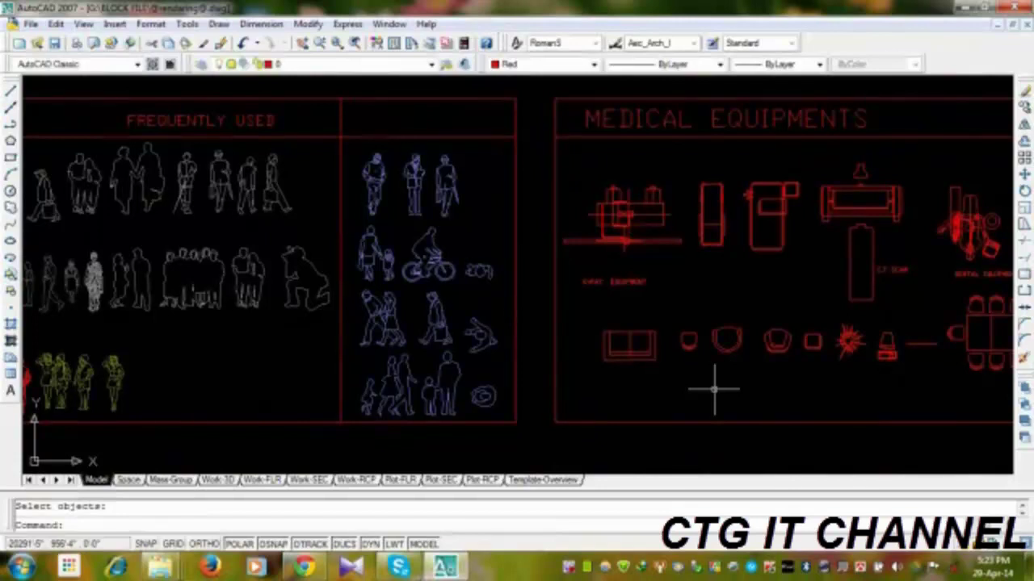
scroll(713, 389, "down", 5)
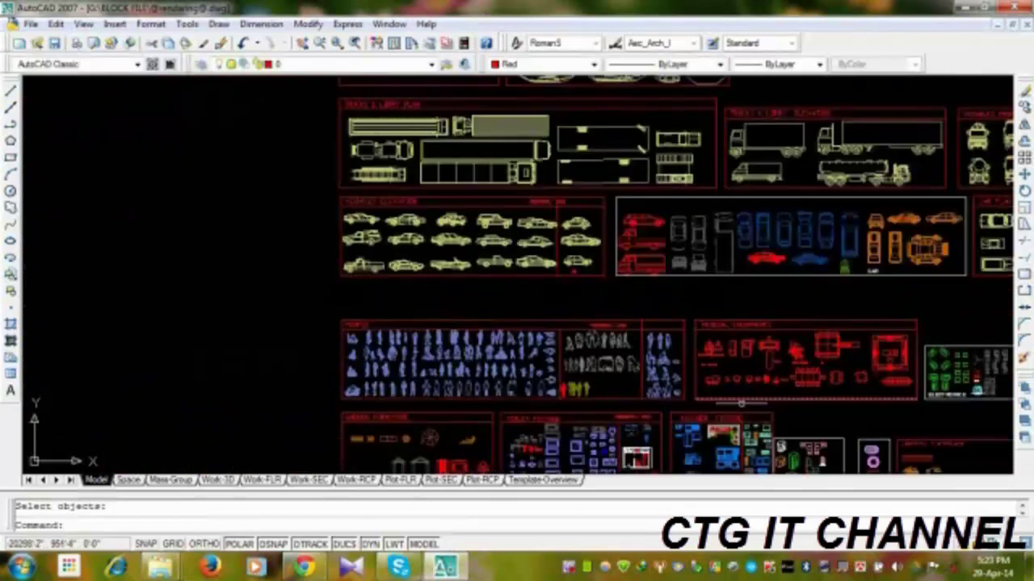
- Examine the TOILET FIXTURE section, including its toilet, washbasin and bathtub blocks
scroll(622, 293, "up", 5)
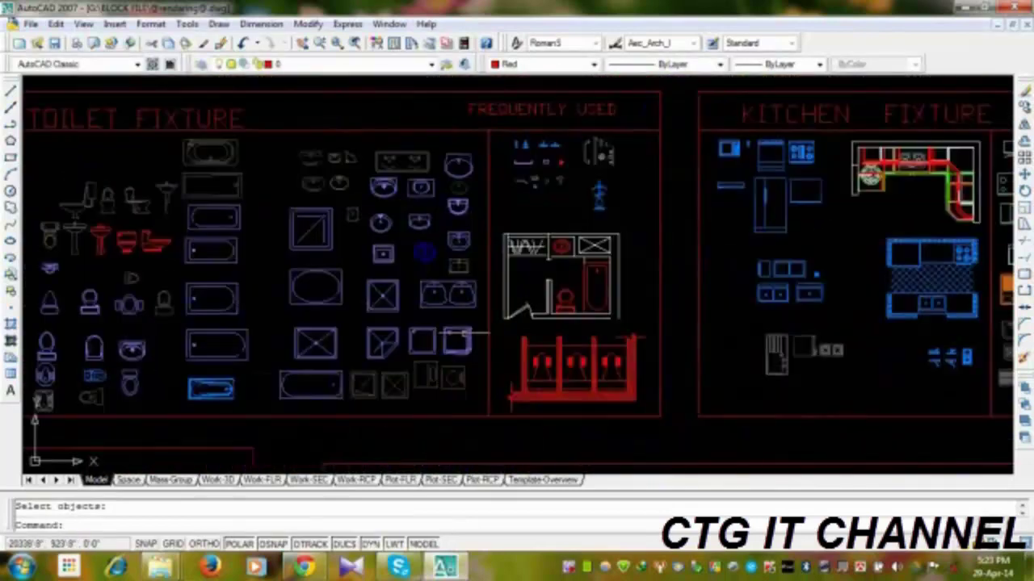
middle_click_drag(163, 347, 385, 301)
scroll(385, 296, "up", 3)
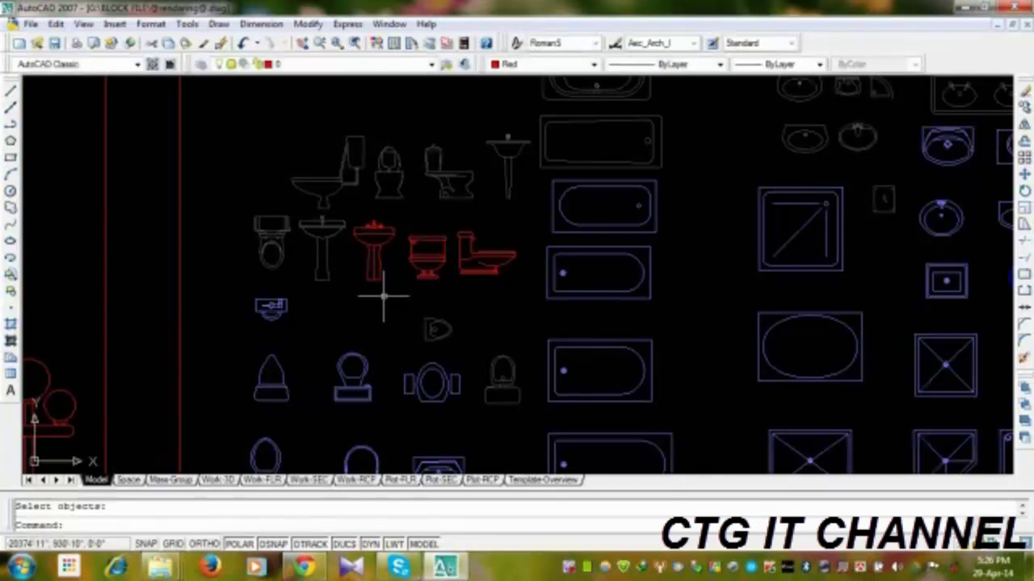
scroll(477, 282, "down", 2)
middle_click_drag(477, 282, 453, 219)
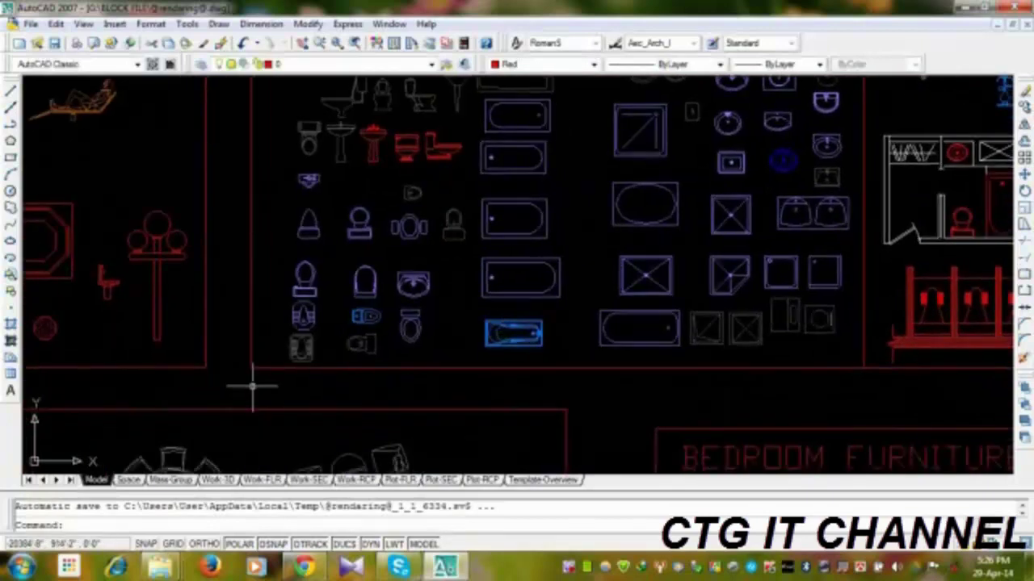
- Inspect the squat pan, commode and washbasin plan blocks in the lower-left corner of the TOILET FIXTURE section
scroll(290, 359, "up", 6)
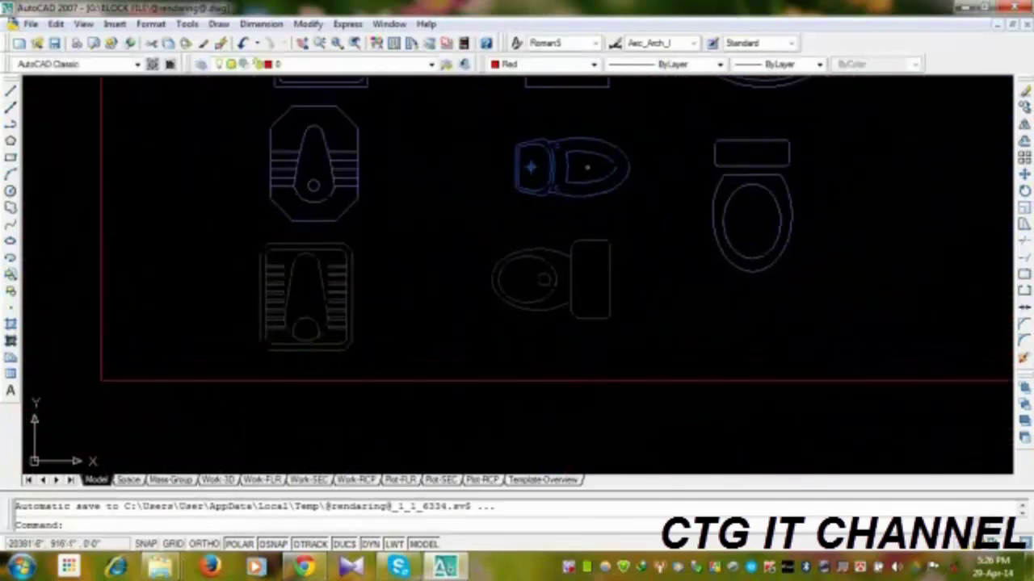
middle_click_drag(558, 293, 542, 352)
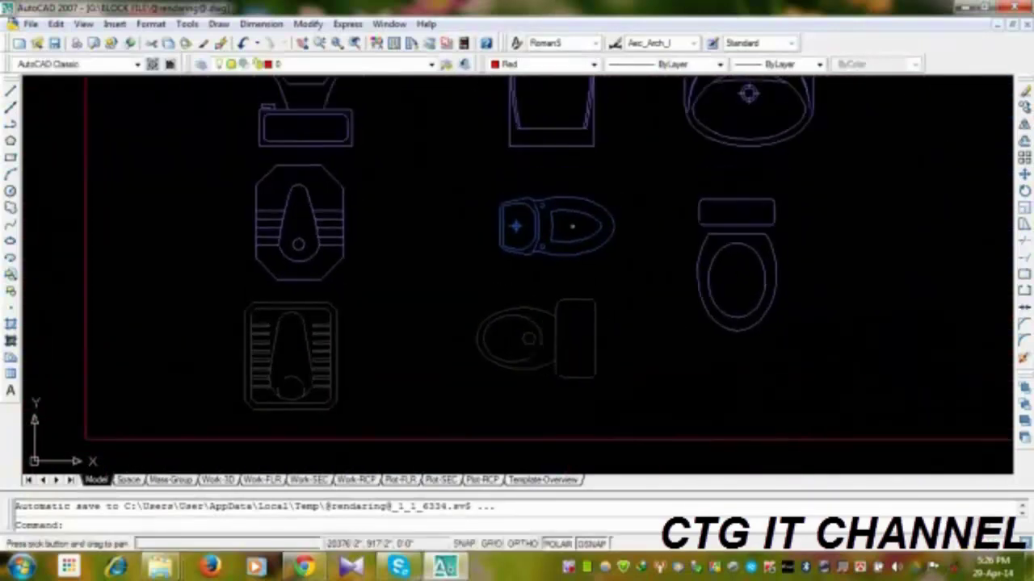
left_click(501, 218)
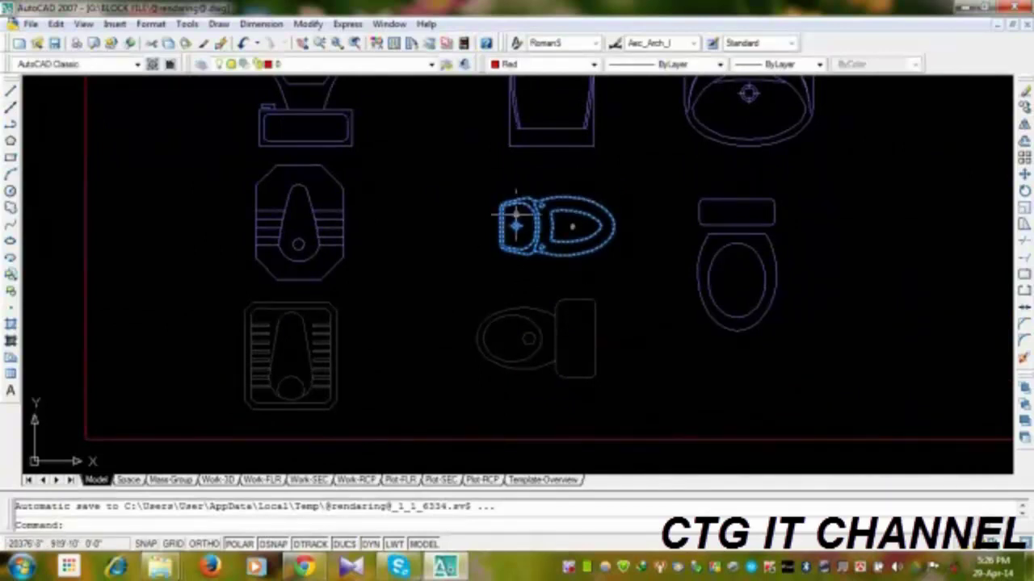
key("Escape")
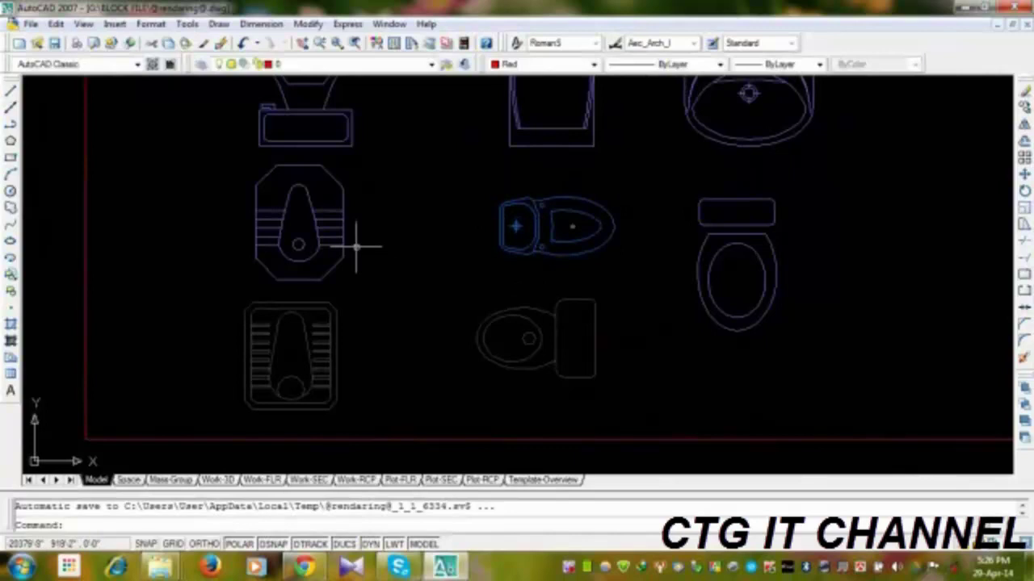
middle_click_drag(356, 246, 367, 277)
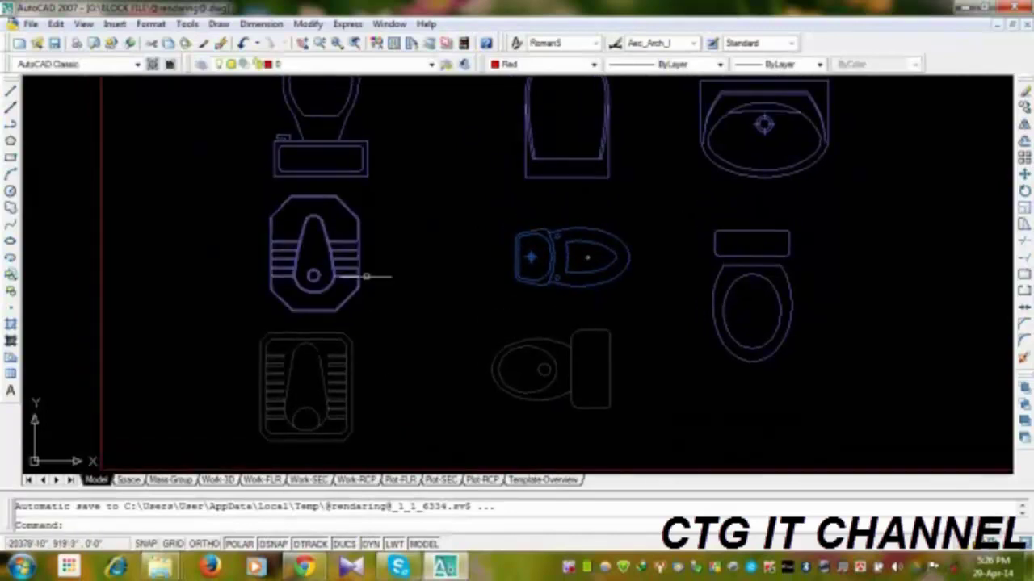
middle_click_drag(439, 281, 395, 373)
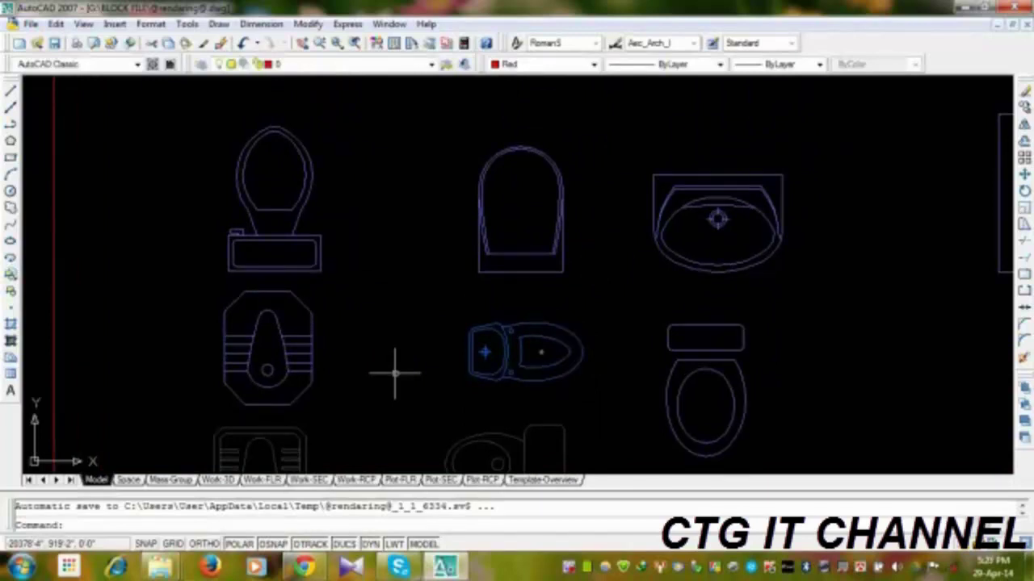
mouse_move(743, 386)
middle_mouse_down()
mouse_move(743, 323)
mouse_move(719, 344)
middle_mouse_up()
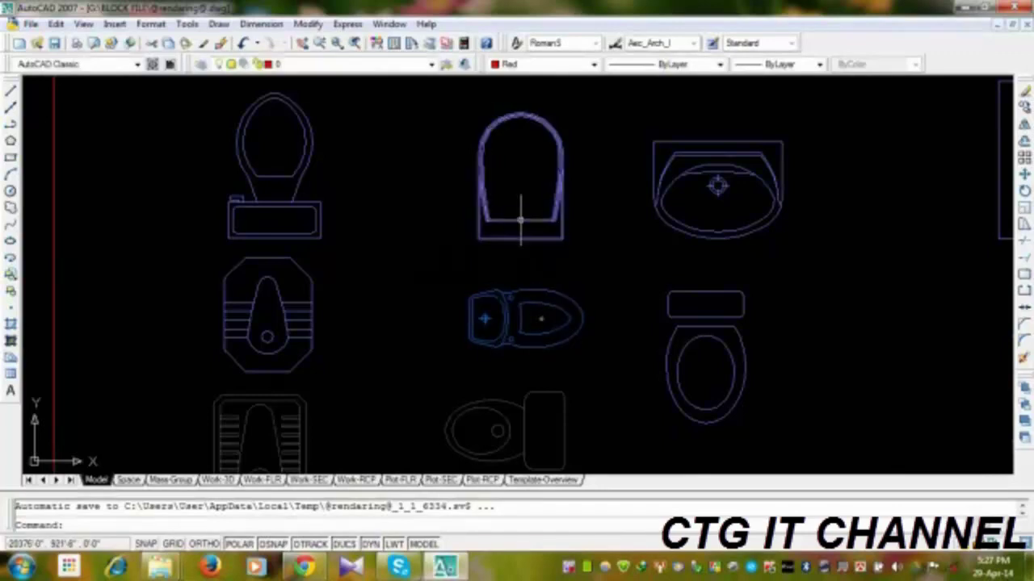
- Examine the bathtub and shower tray blocks, plus the toilet cubicles and complete bathroom layout in the toilet fixtures' FREQUENTLY USED area
scroll(670, 231, "down", 3)
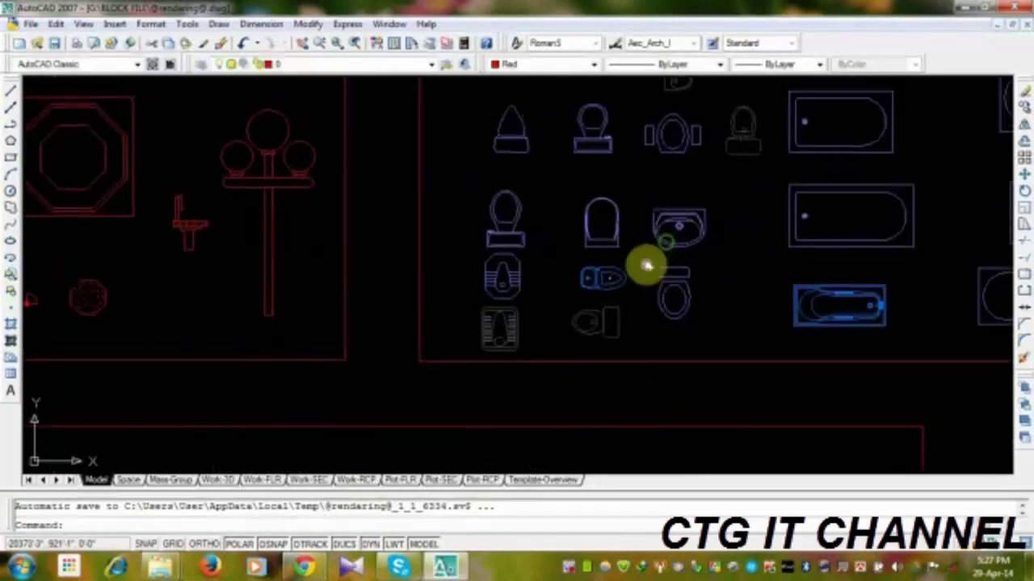
middle_click_drag(642, 261, 376, 339)
scroll(376, 339, "down", 8)
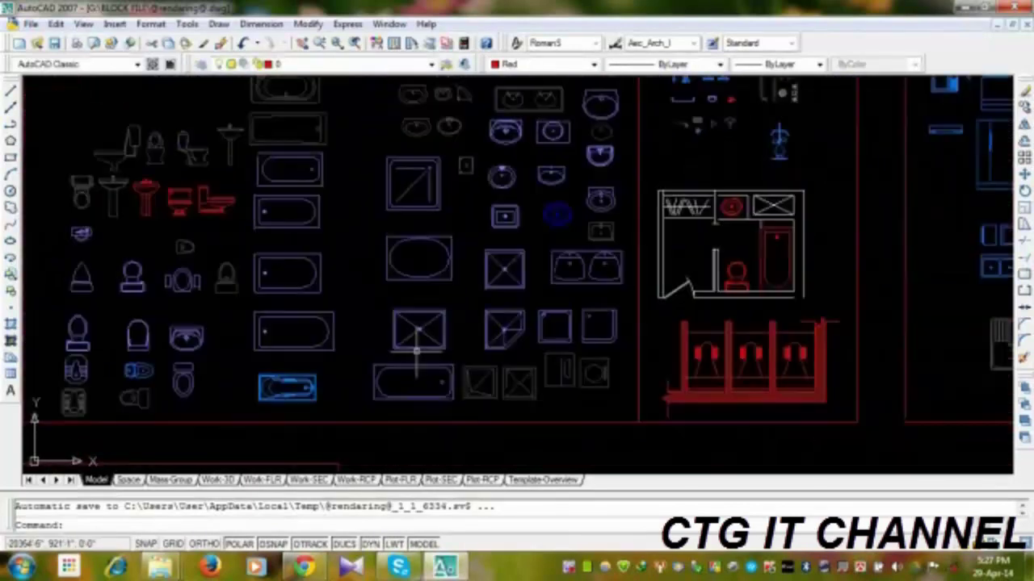
scroll(697, 398, "up", 3)
scroll(542, 369, "up", 2)
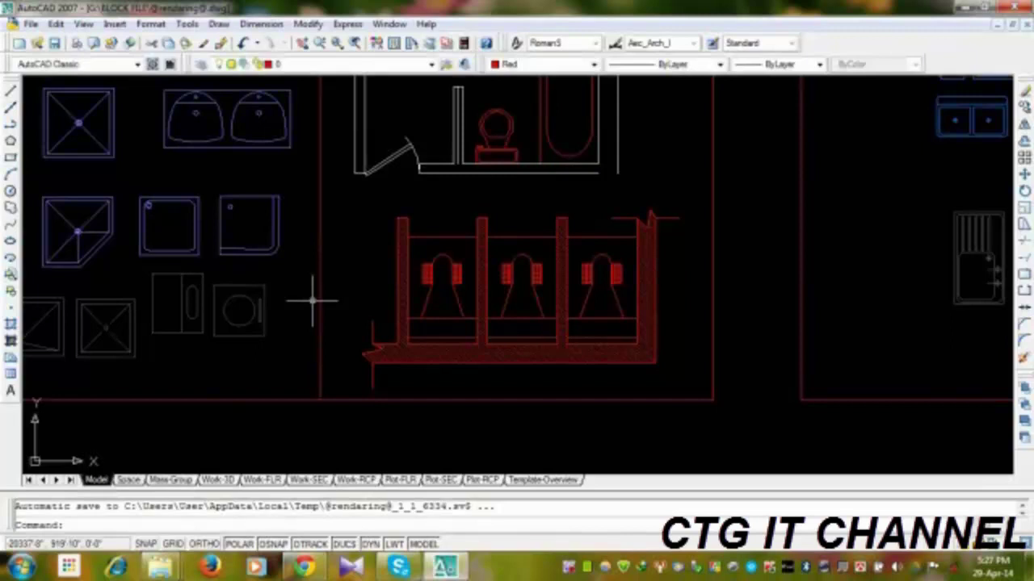
mouse_move(428, 272)
middle_mouse_down()
mouse_move(433, 259)
mouse_move(491, 420)
middle_mouse_up()
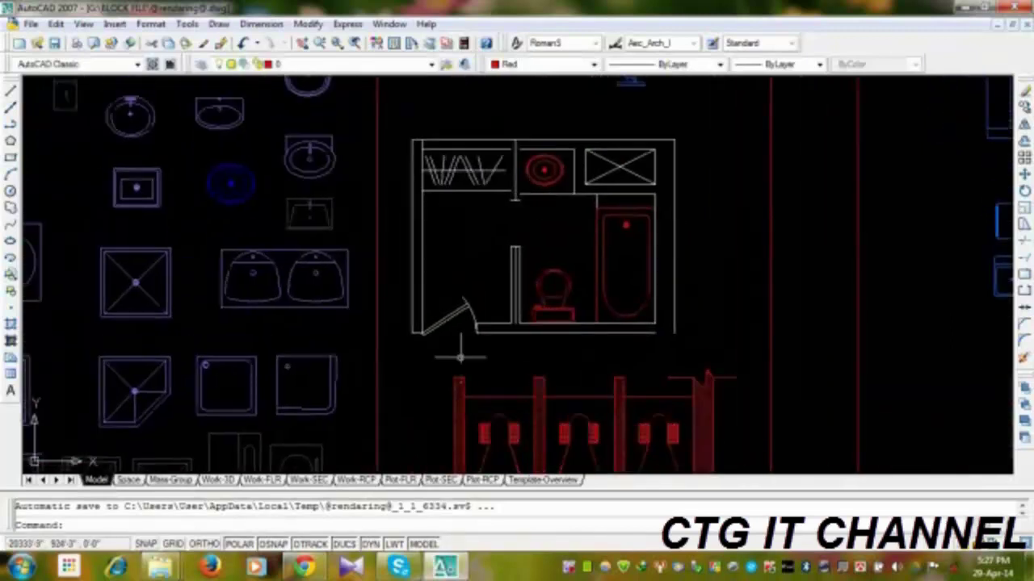
left_click(476, 172)
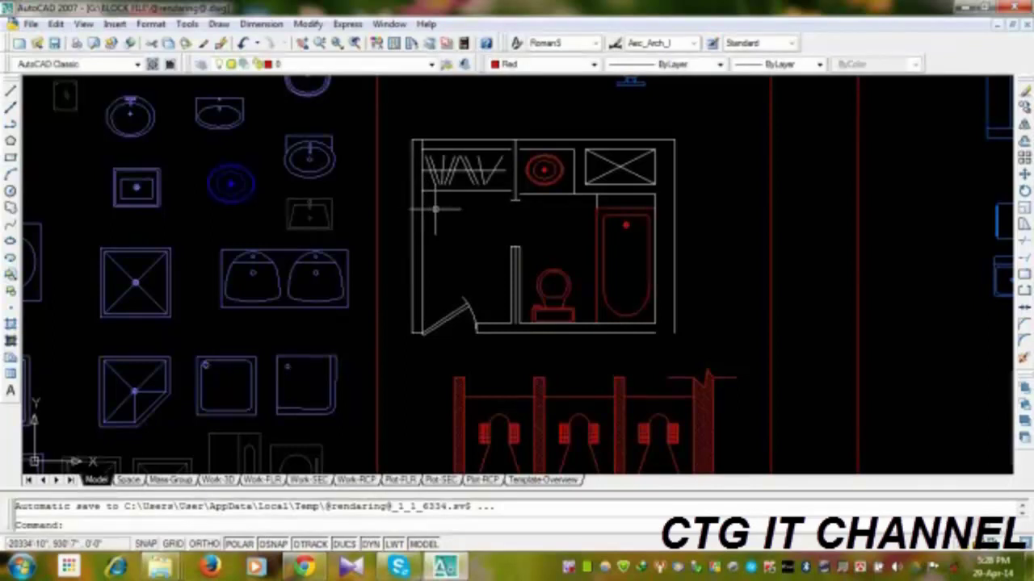
left_click(344, 315)
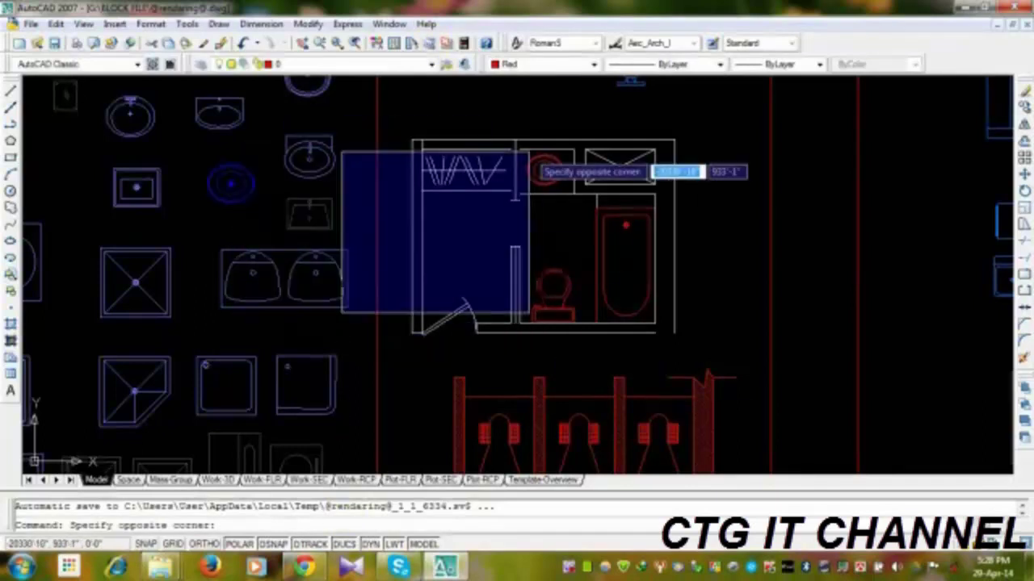
key("Escape")
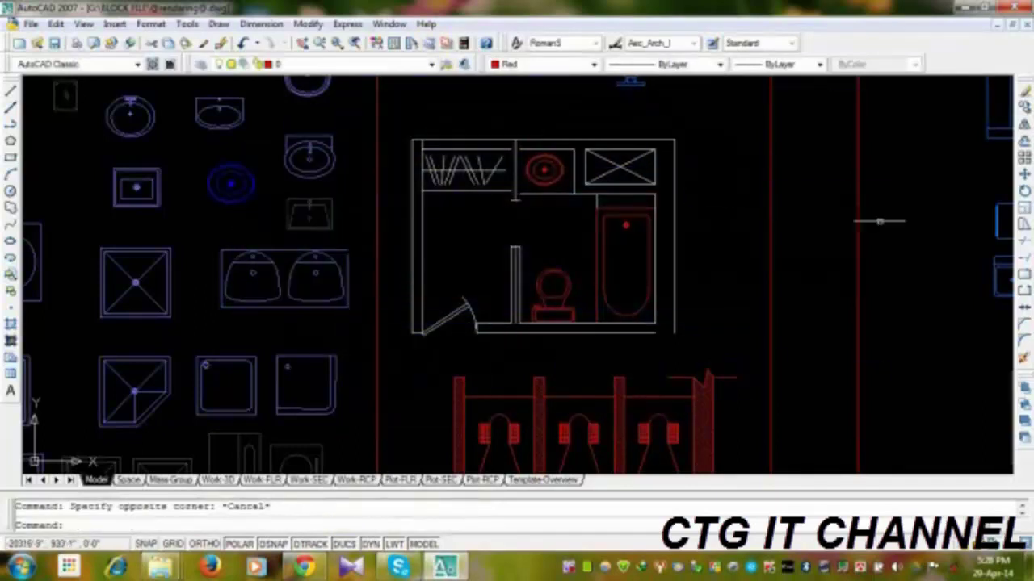
left_click(969, 308)
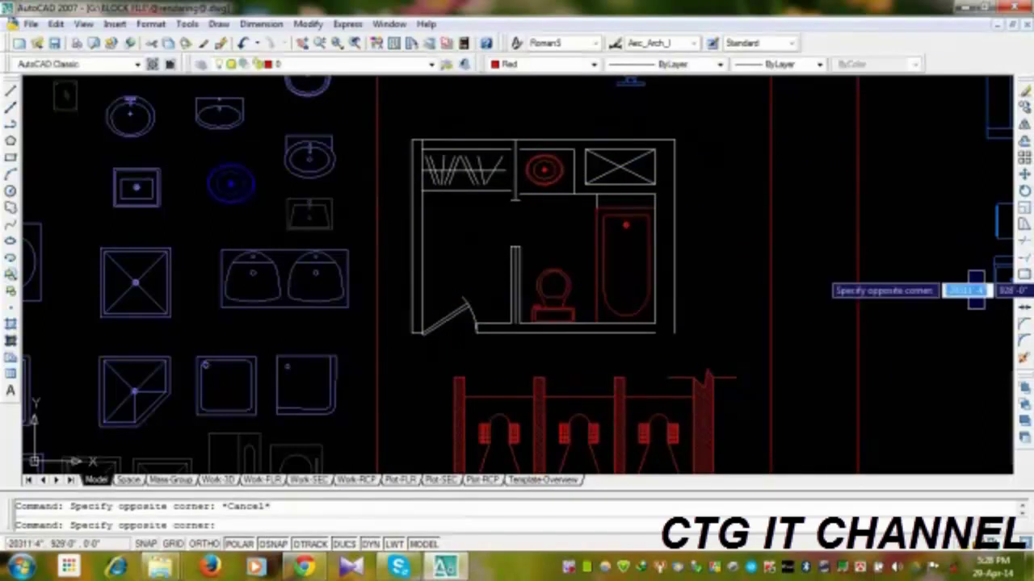
left_click(948, 299)
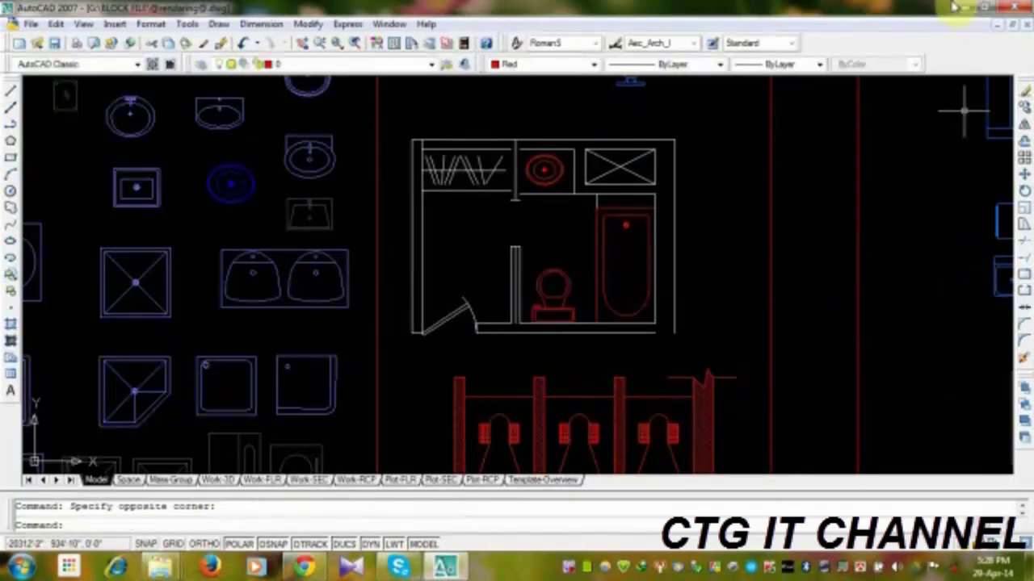
left_click_drag(956, 6, 931, 41)
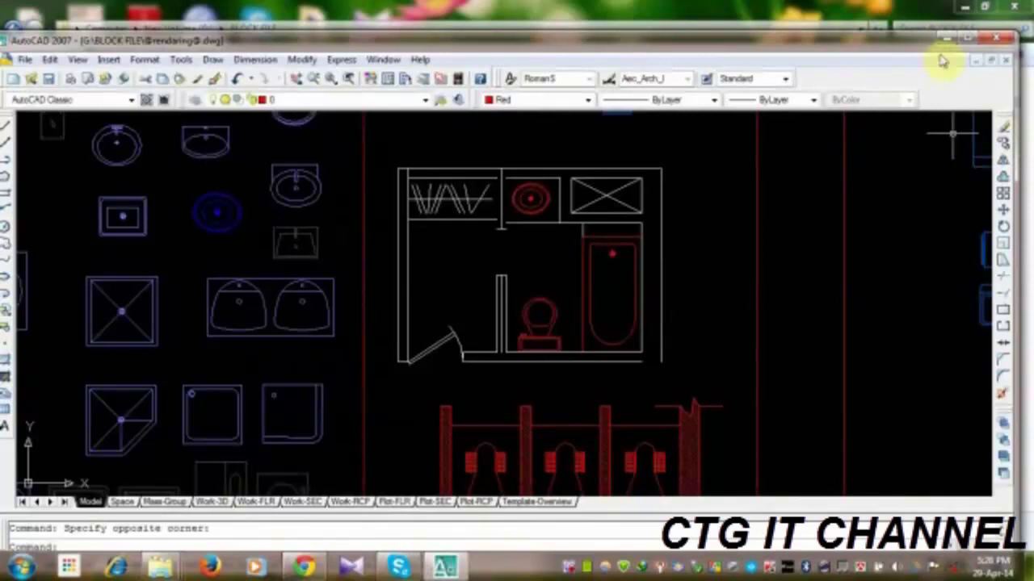
left_click(969, 37)
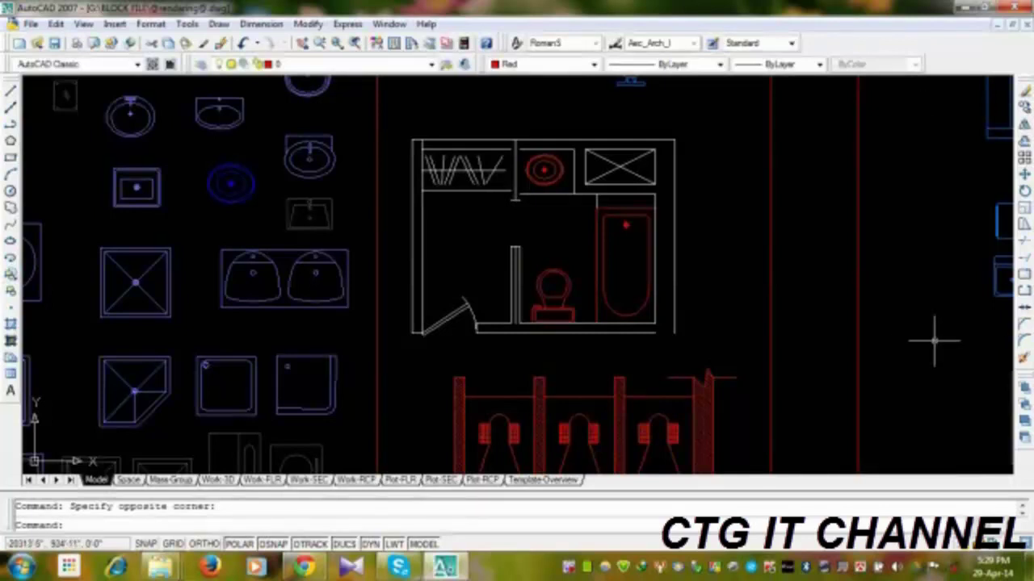
left_click(912, 251)
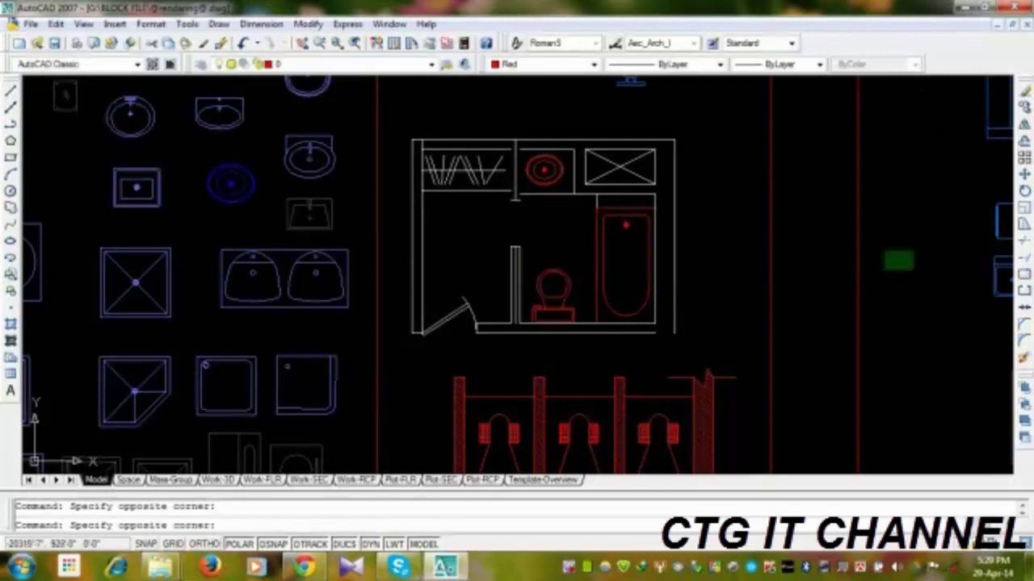
scroll(888, 272, "down", 2)
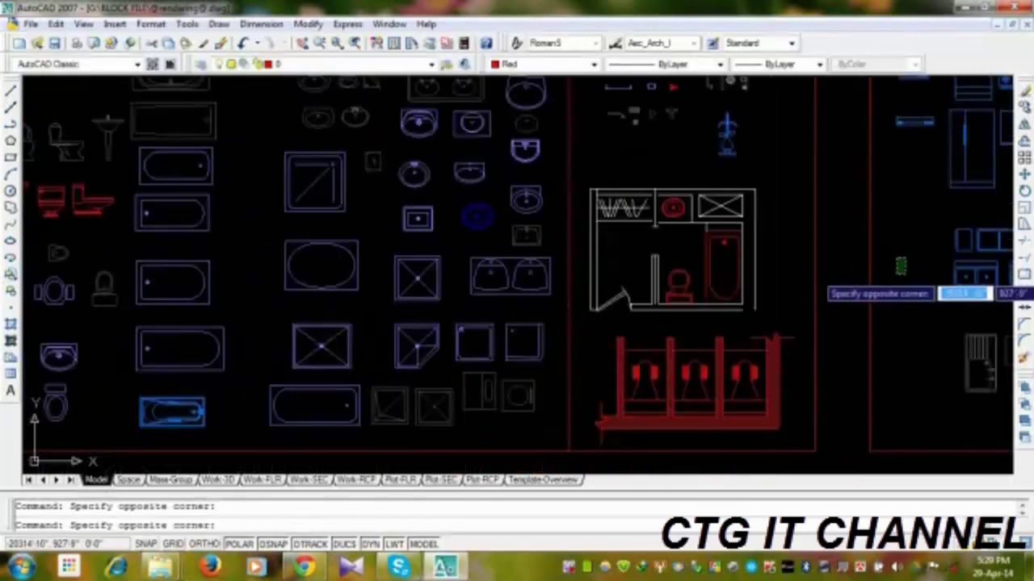
left_click(938, 293)
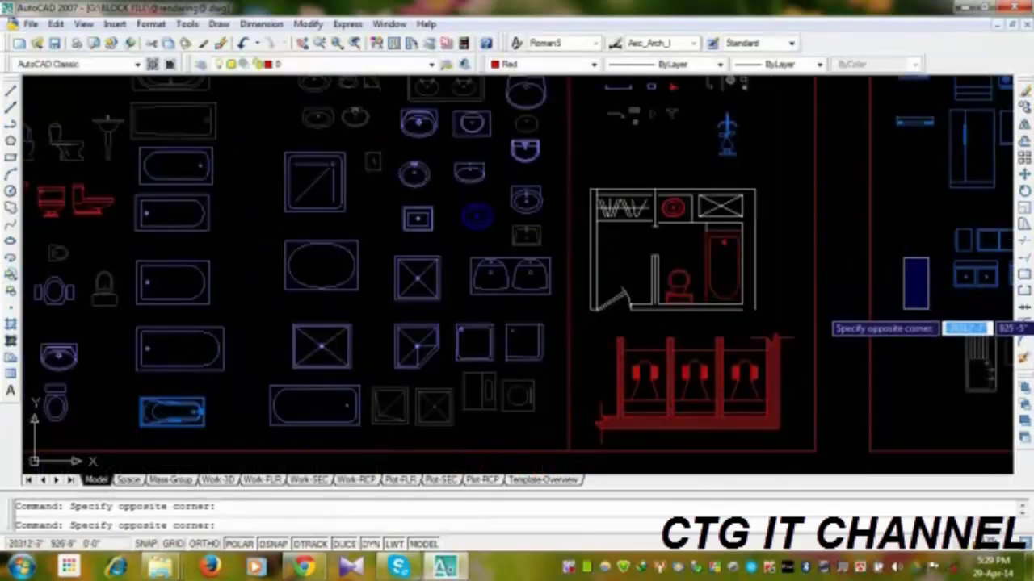
left_click(923, 299)
- Examine the KITCHEN FIXTURE section, including the sink blocks, the hatched-floor kitchen layout and the L-shaped counter
mouse_move(885, 265)
middle_mouse_down()
mouse_move(627, 328)
mouse_move(392, 342)
middle_mouse_up()
scroll(590, 357, "up", 4)
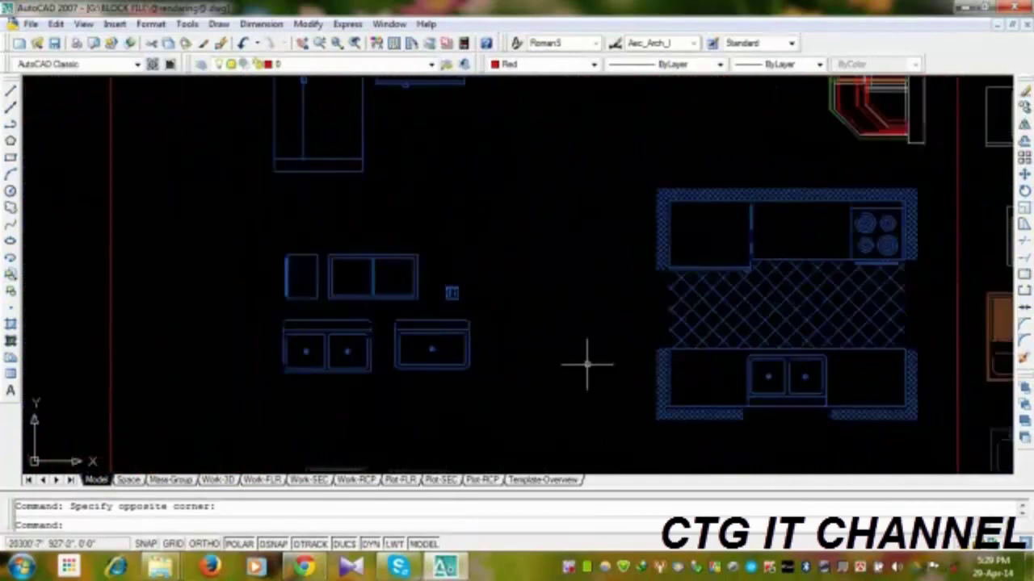
scroll(588, 351, "down", 1)
scroll(557, 404, "down", 2)
scroll(521, 468, "up", 2)
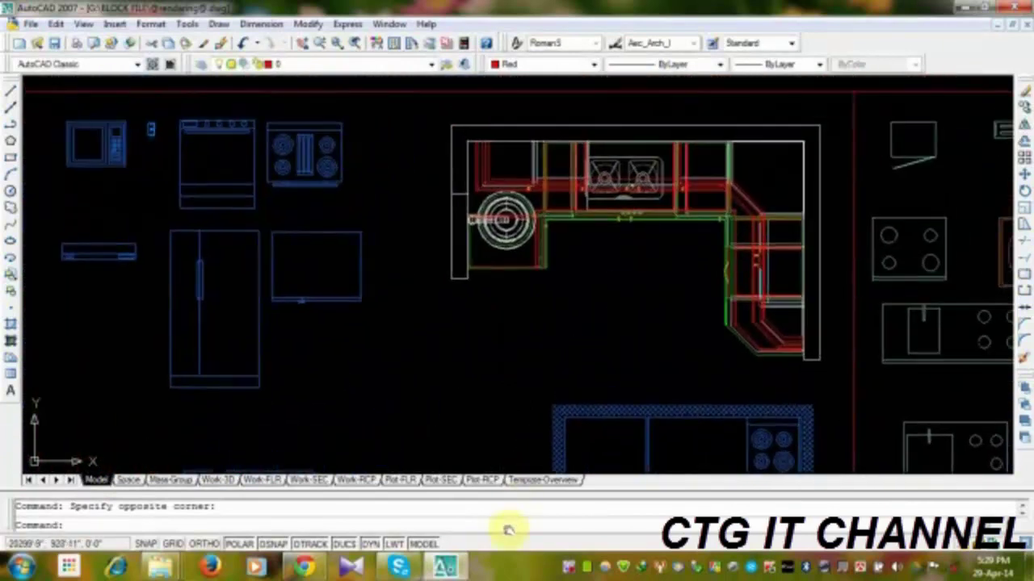
scroll(611, 344, "down", 2)
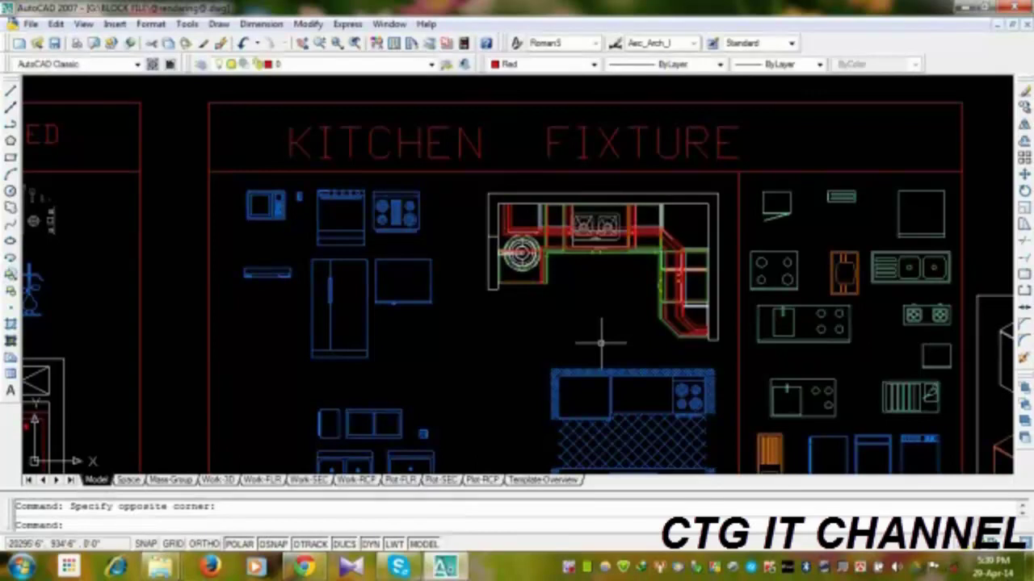
- Inspect the blue microwave, oven, cooktop and refrigerator blocks in the KITCHEN FIXTURE section
scroll(420, 275, "up", 5)
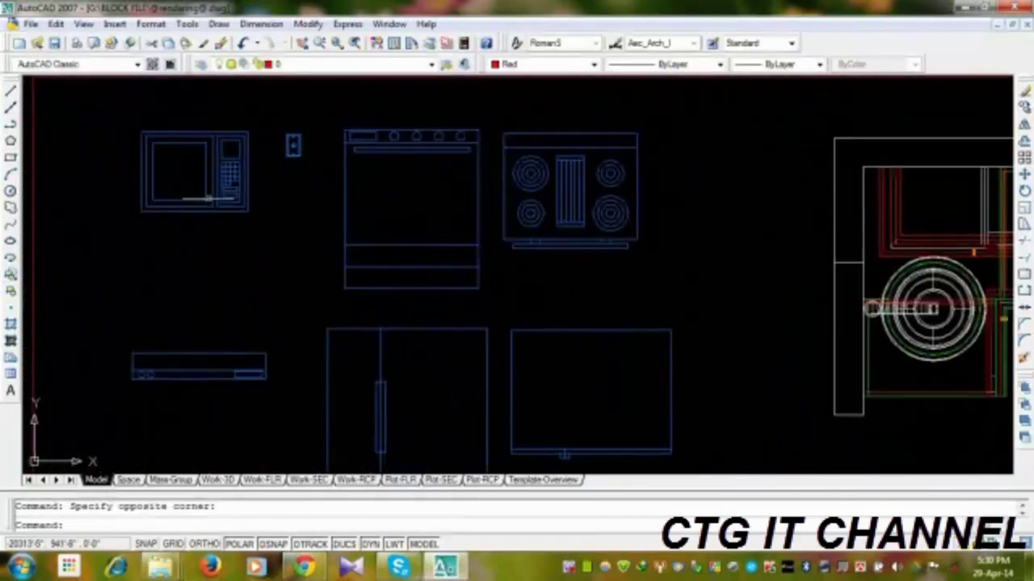
middle_click_drag(443, 206, 335, 215)
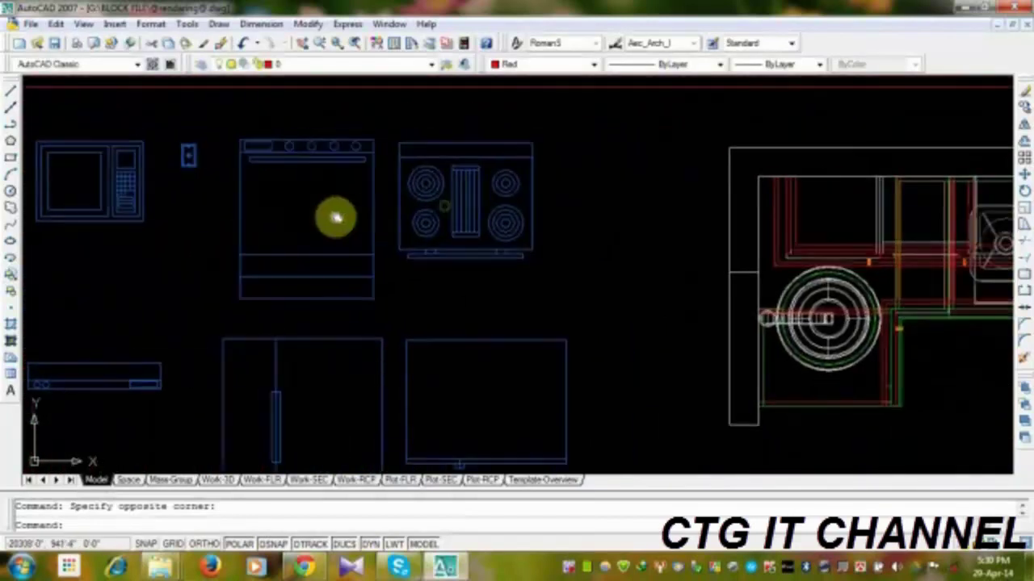
mouse_move(500, 215)
middle_mouse_down()
mouse_move(606, 261)
mouse_move(623, 235)
mouse_move(598, 241)
middle_mouse_up()
scroll(606, 230, "down", 5)
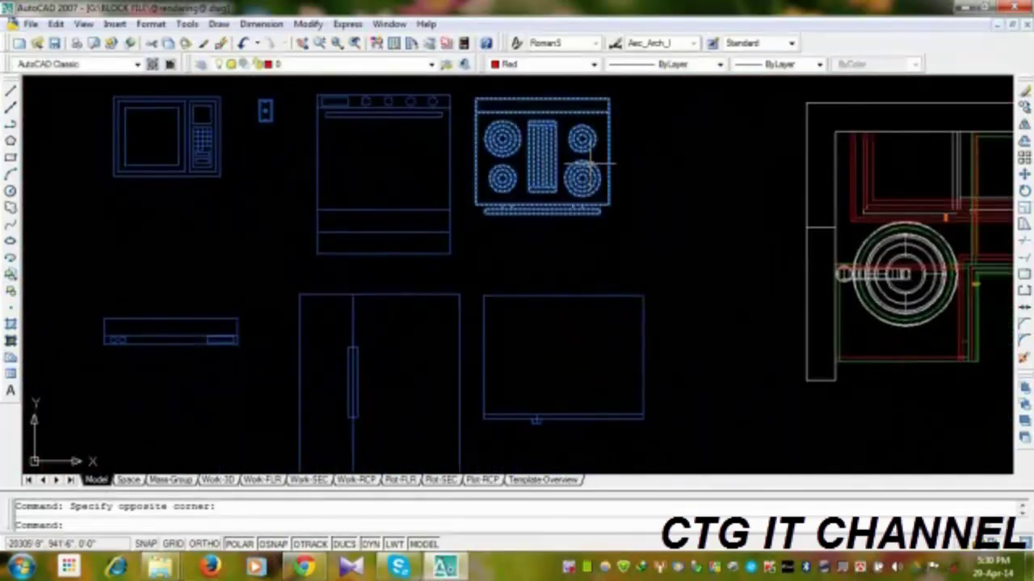
mouse_move(594, 164)
middle_mouse_down()
mouse_move(503, 224)
mouse_move(491, 289)
middle_mouse_up()
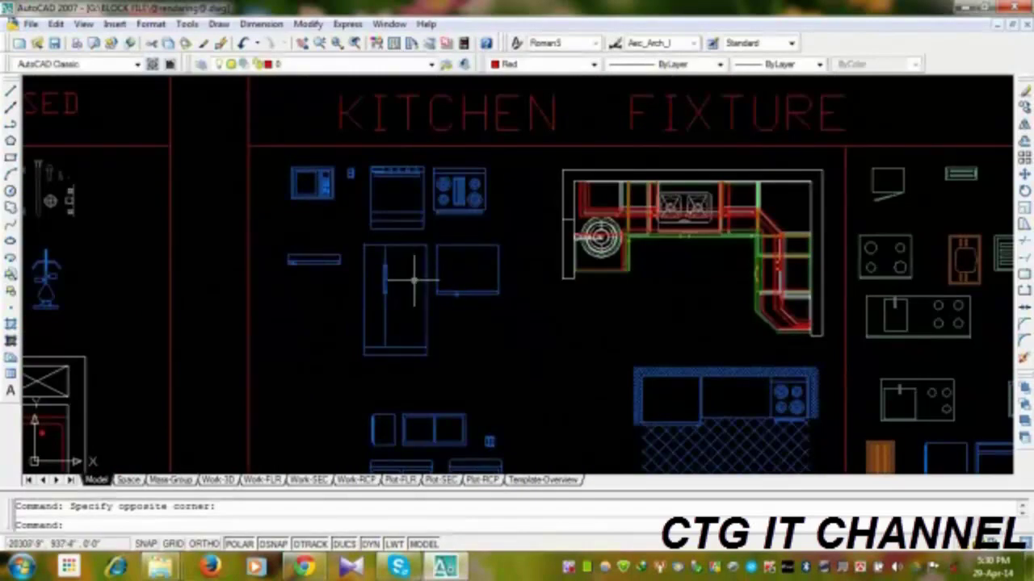
middle_click_drag(413, 279, 458, 337)
scroll(457, 337, "up", 2)
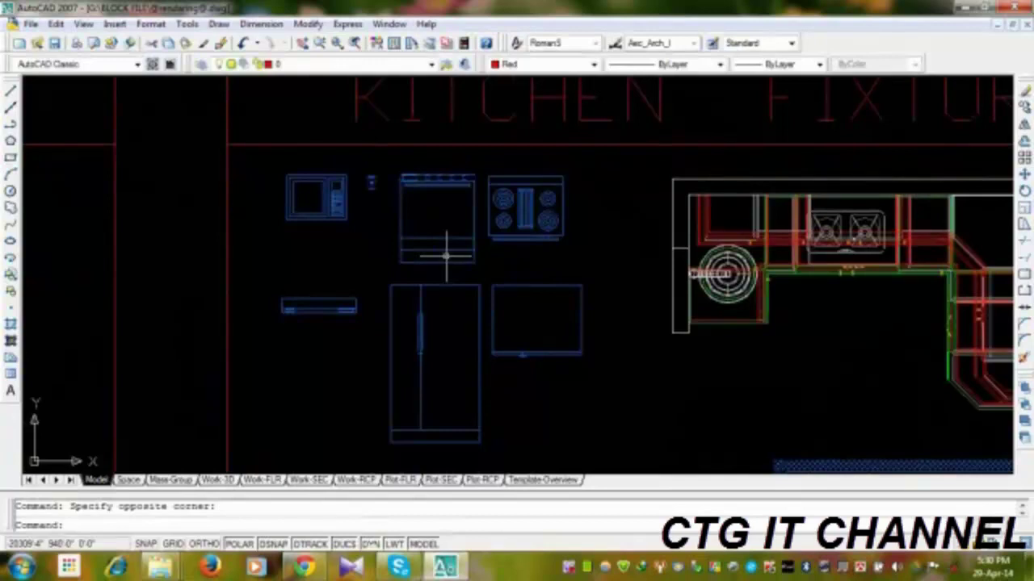
- Examine the microwave, outlet, oven, cooktop and refrigerator appliance blocks up close in the KITCHEN FIXTURE section
middle_click_drag(438, 272, 444, 344)
scroll(444, 343, "up", 2)
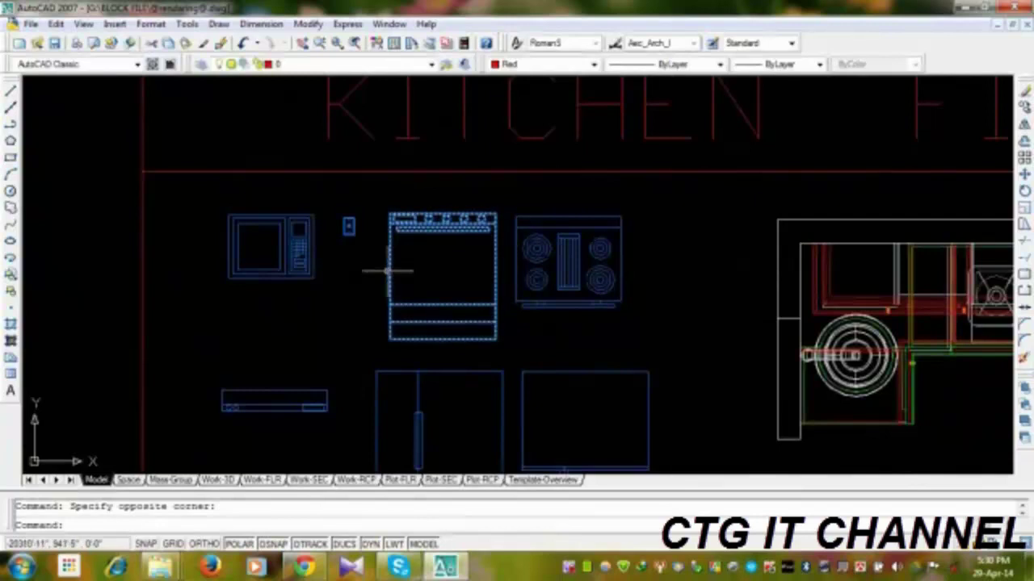
middle_click_drag(533, 467, 558, 271)
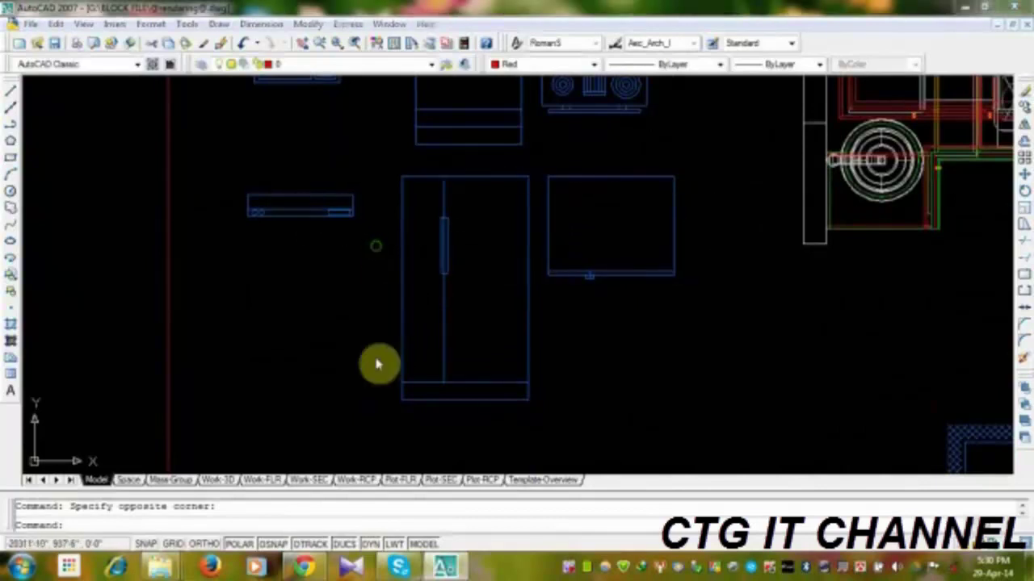
scroll(296, 388, "down", 2)
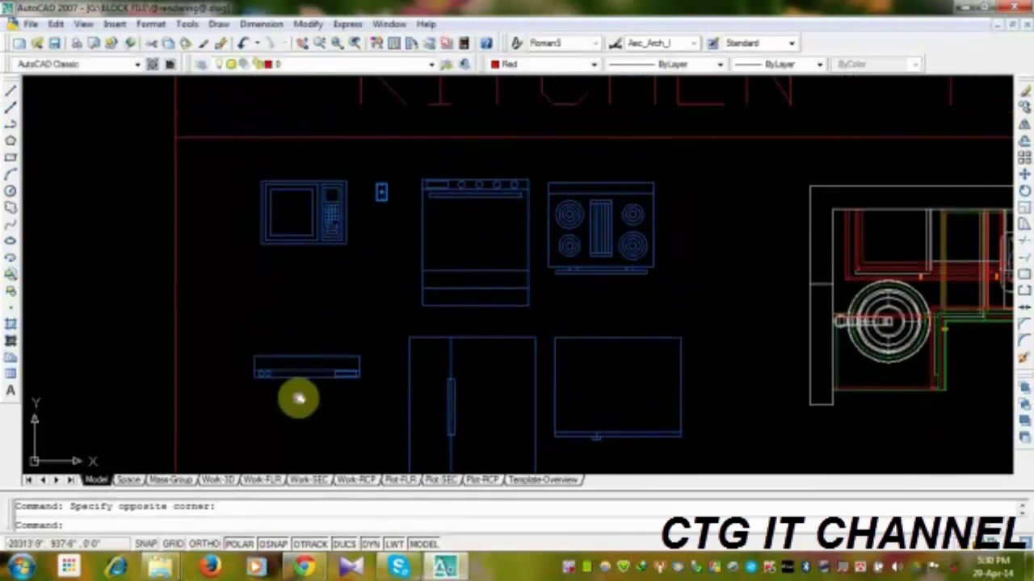
scroll(278, 295, "up", 2)
middle_click_drag(278, 296, 242, 373)
middle_click_drag(452, 396, 445, 362)
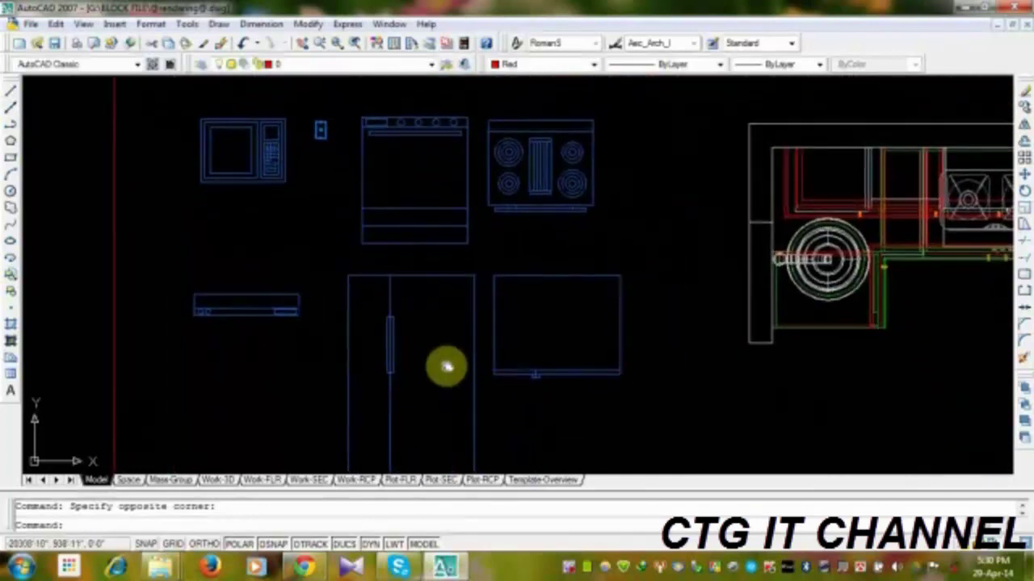
scroll(262, 125, "up", 3)
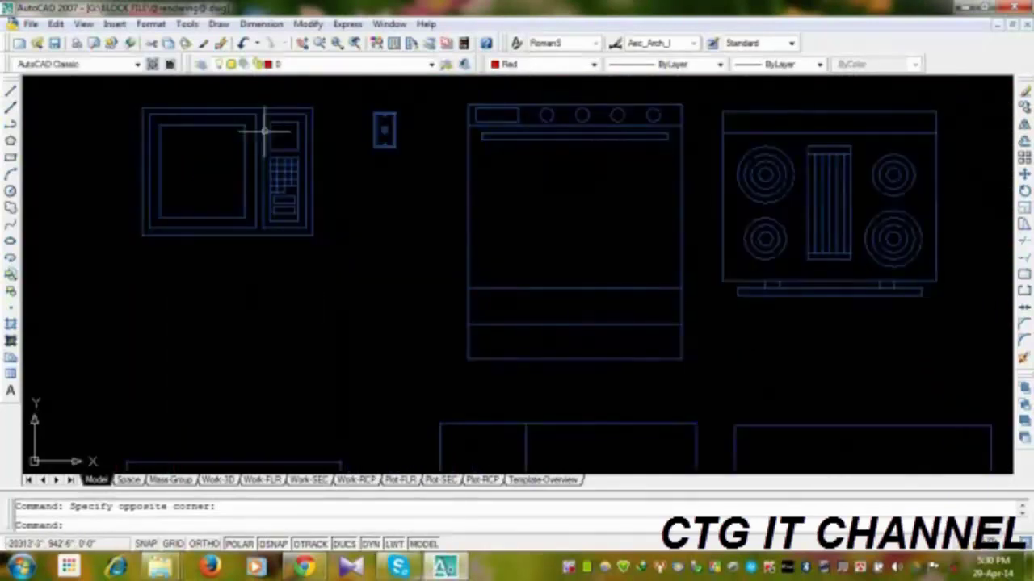
scroll(285, 206, "down", 2)
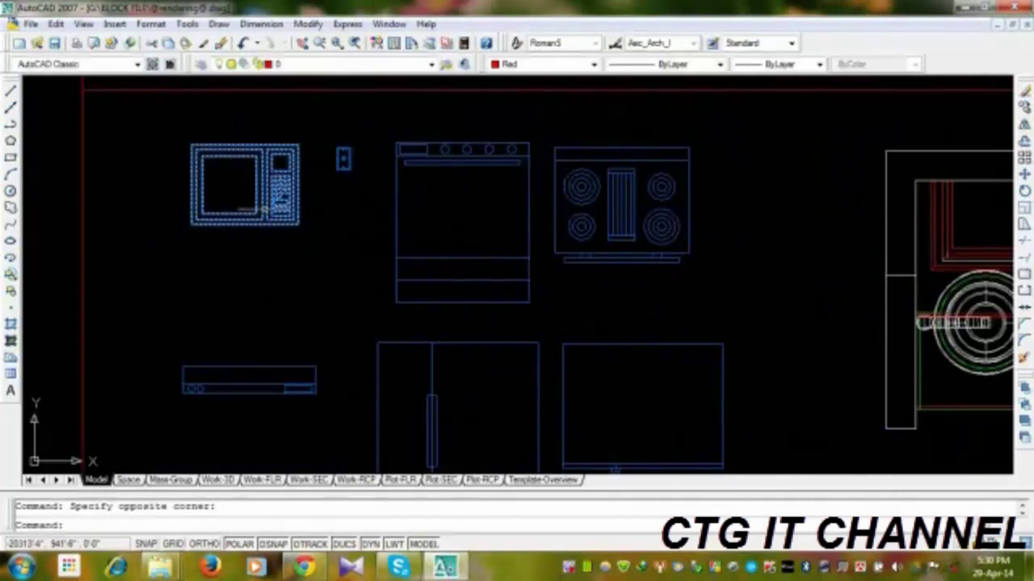
- Move the slim horizontal appliance block by its upper-left corner to just below the microwave, aligned with the microwave's left edge
middle_click_drag(272, 226, 198, 281)
middle_click_drag(192, 198, 212, 313)
left_click(273, 339)
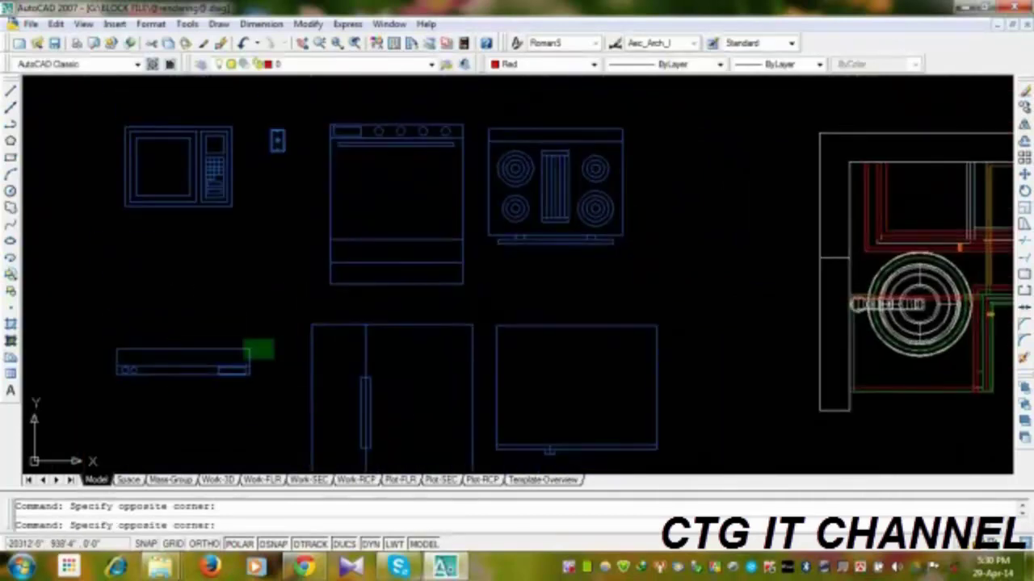
left_click(138, 383)
type("m")
key("Return")
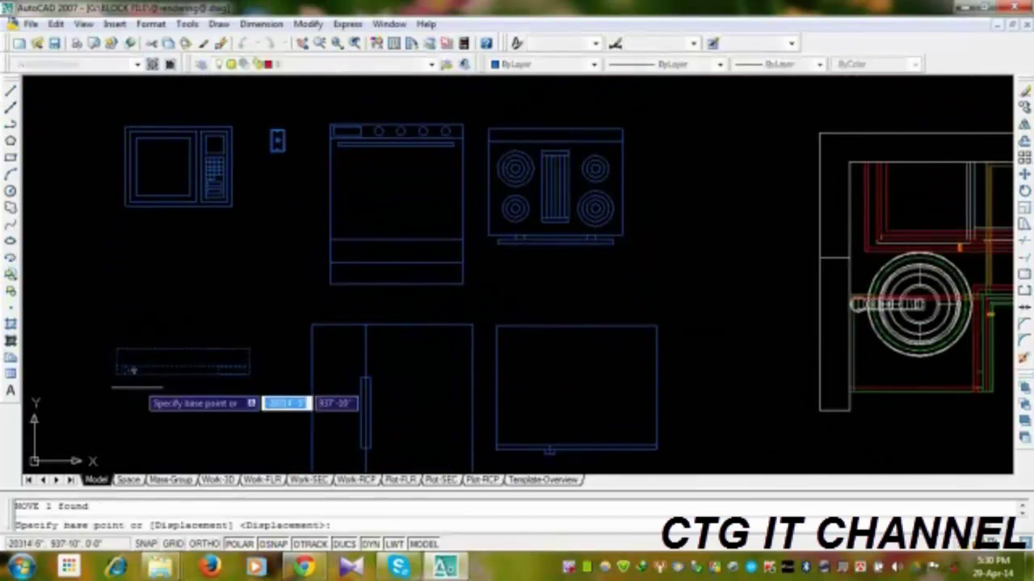
left_click(116, 349)
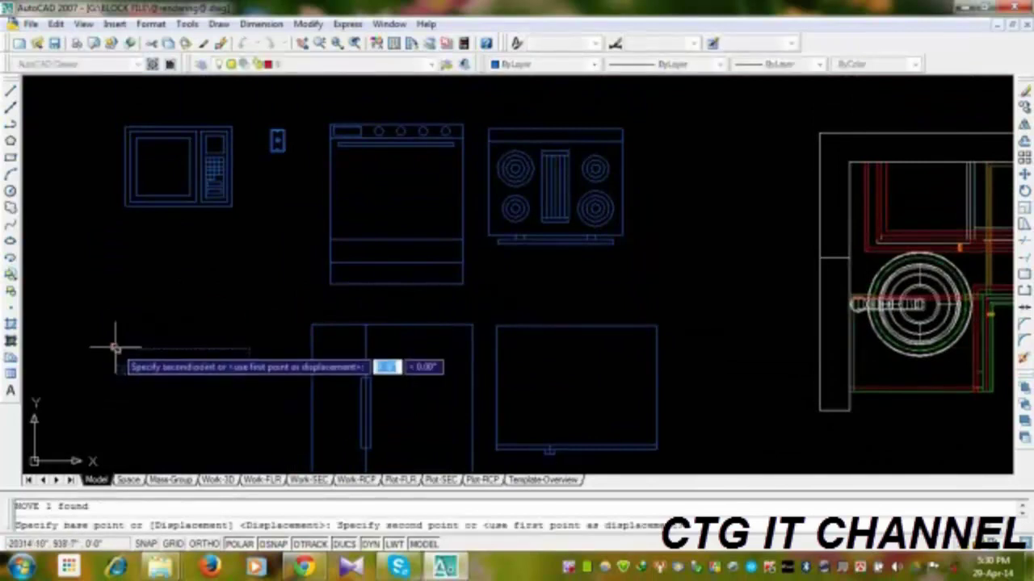
left_click(123, 226)
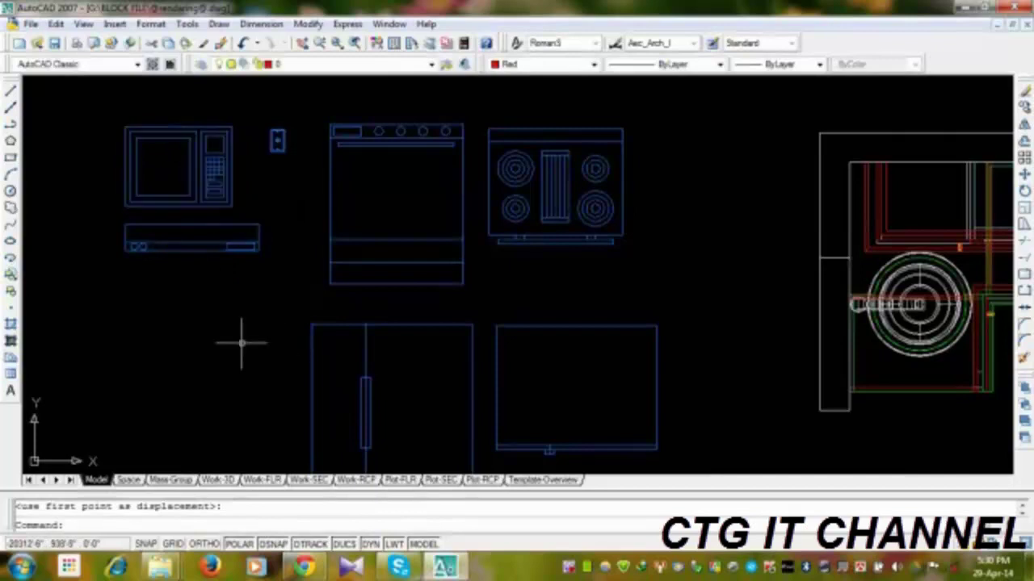
- Review the refrigerator block, the hatched-floor kitchen layout and the sink, stove and appliance blocks in the adjoining column
middle_click_drag(241, 349, 145, 265)
middle_click_drag(296, 419, 293, 353)
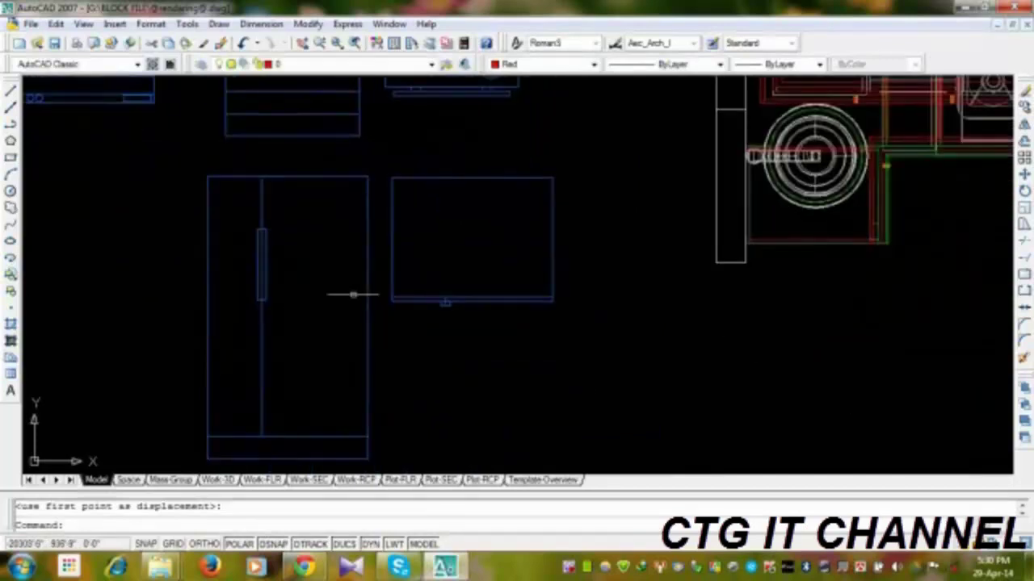
scroll(288, 323, "down", 3)
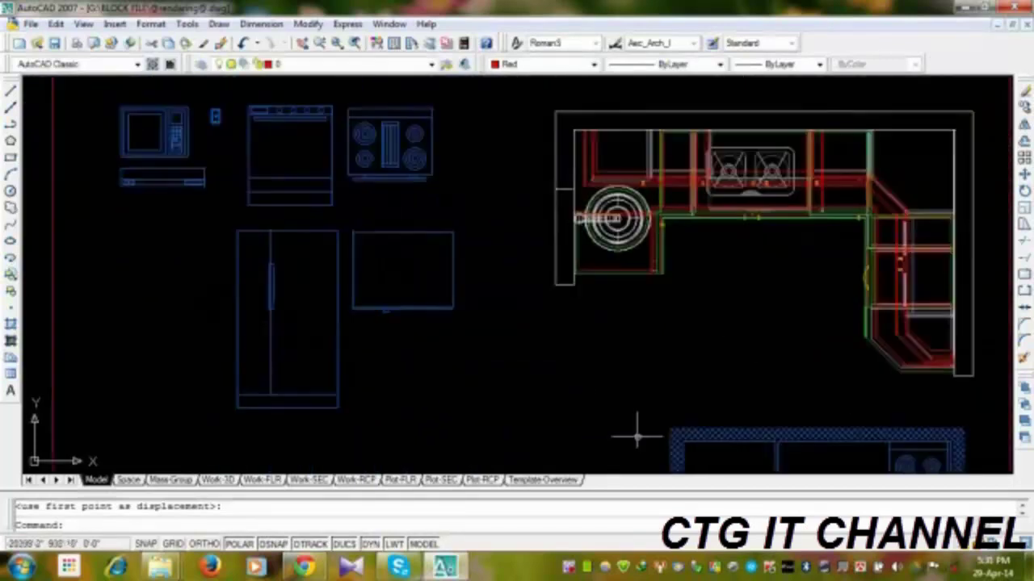
middle_click_drag(638, 437, 496, 169)
middle_click_drag(622, 333, 388, 295)
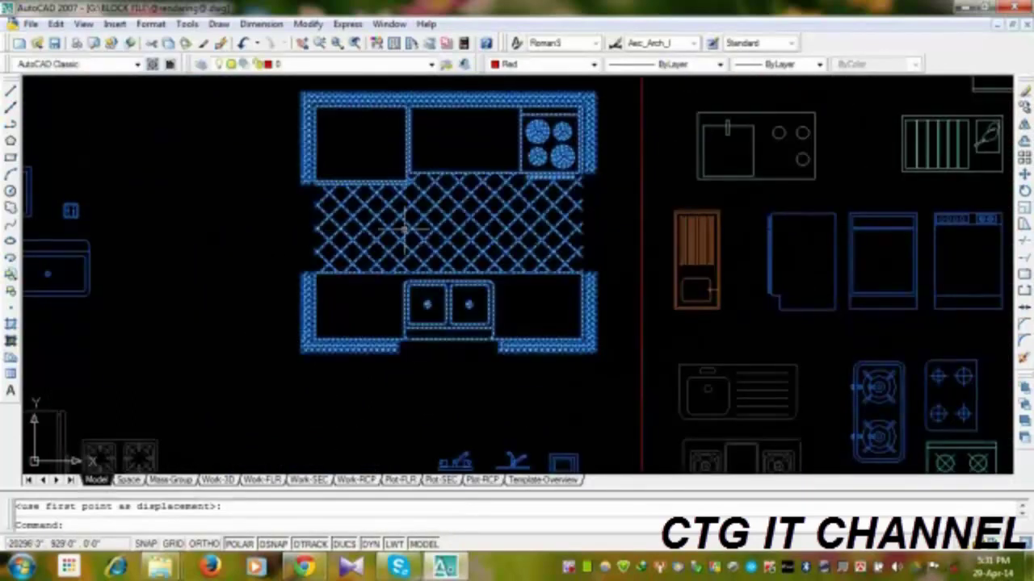
middle_click_drag(714, 282, 480, 282)
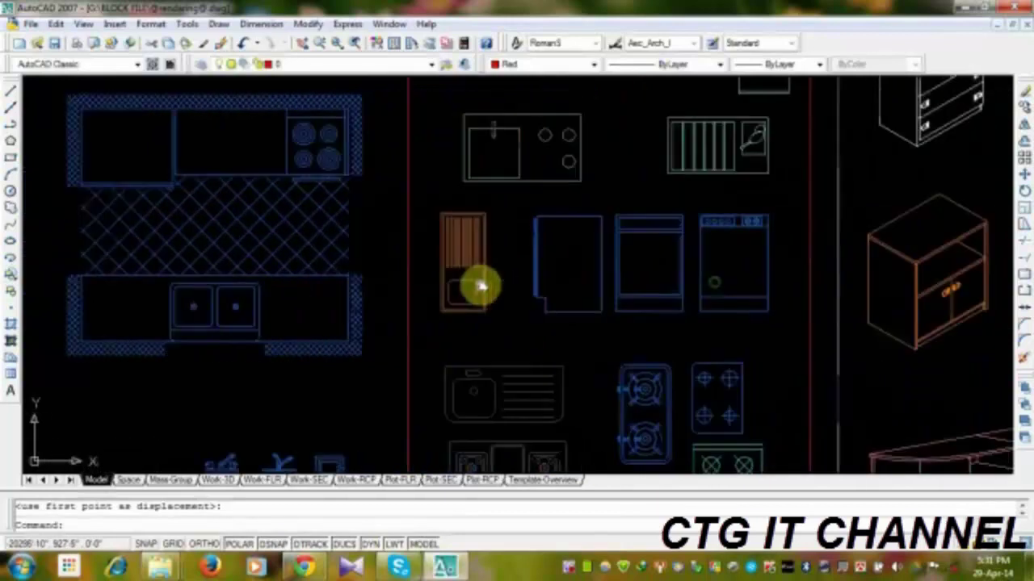
scroll(478, 276, "up", 2)
- View the cabinet, wardrobe and corner unit blocks in the WALL CABINET & CLOSET section
scroll(593, 352, "down", 3)
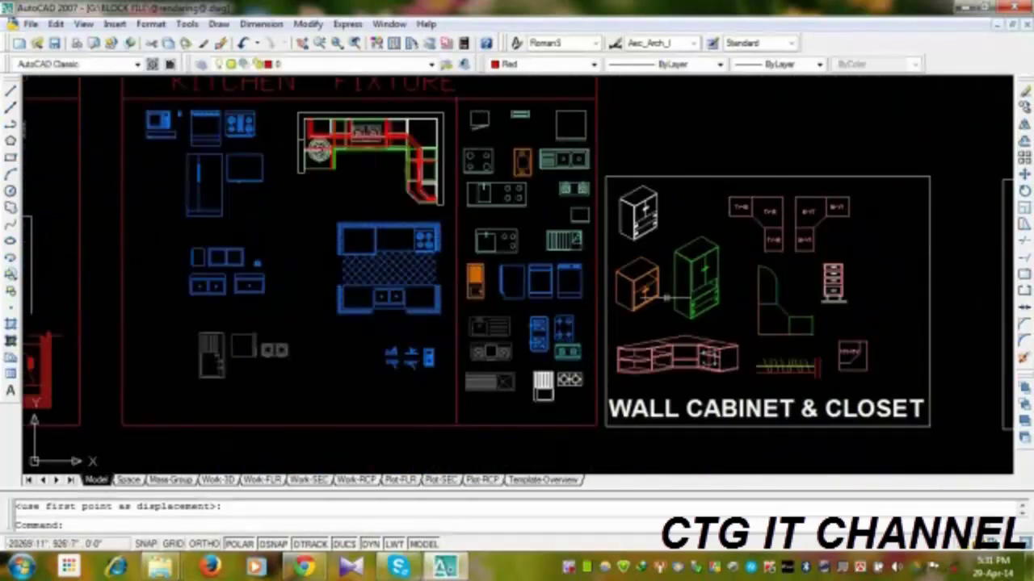
middle_click_drag(666, 390, 523, 344)
scroll(525, 342, "up", 2)
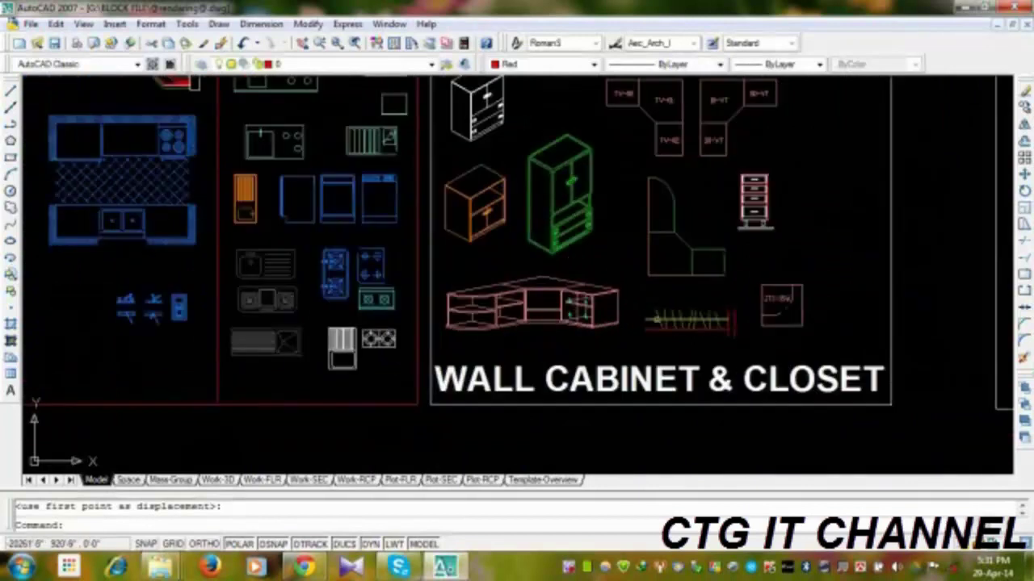
- Examine the bed plan blocks, including the plaid single and double beds and the green and red hatched beds
mouse_move(650, 337)
middle_mouse_down()
mouse_move(660, 75)
mouse_move(643, 157)
mouse_move(701, 27)
middle_mouse_up()
mouse_move(642, 390)
middle_mouse_down()
mouse_move(676, 261)
mouse_move(588, 270)
middle_mouse_up()
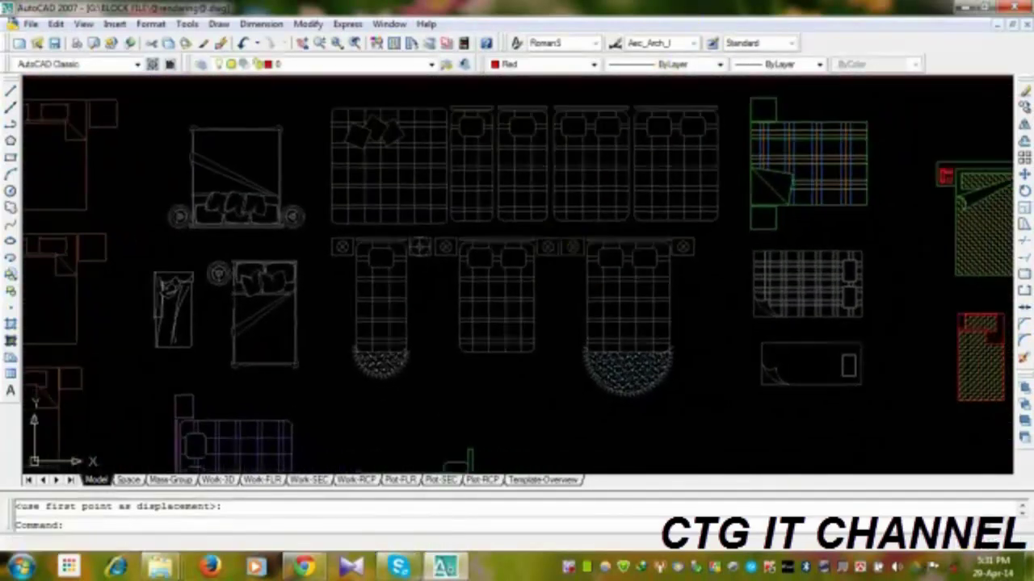
scroll(692, 281, "up", 2)
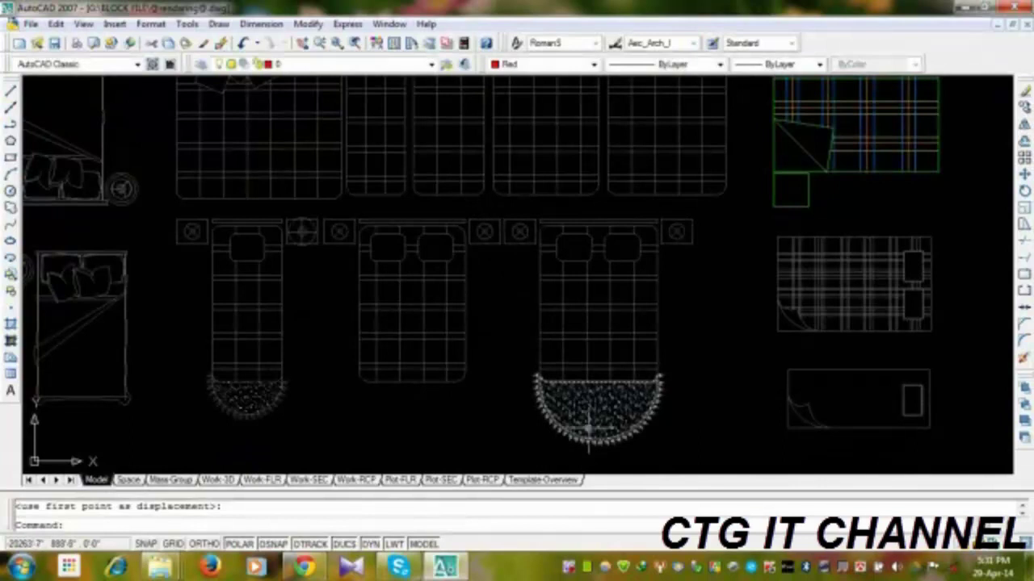
middle_click_drag(661, 417, 448, 405)
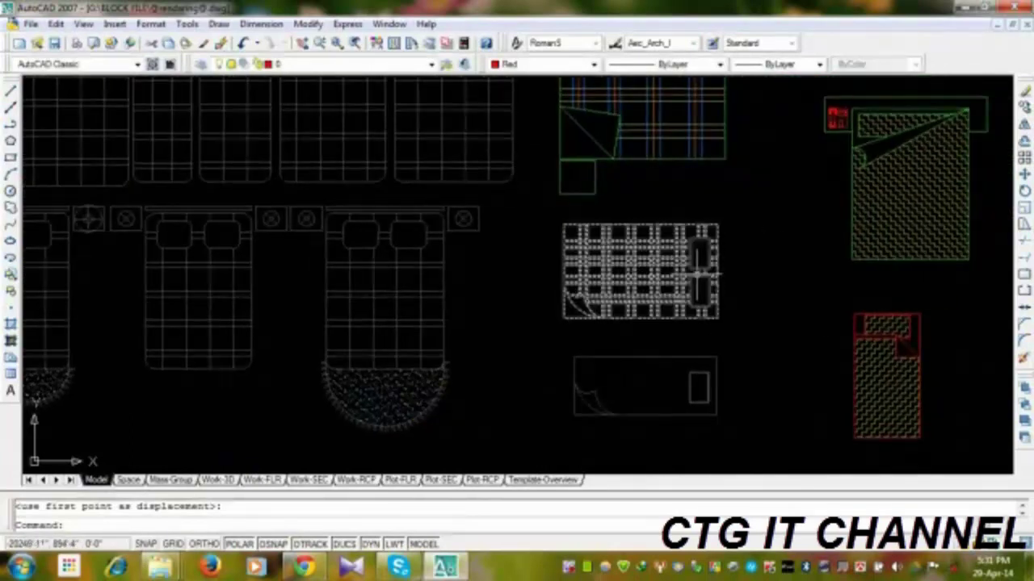
mouse_move(754, 356)
middle_mouse_down()
mouse_move(616, 419)
mouse_move(594, 414)
middle_mouse_up()
scroll(879, 399, "up", 3)
middle_click_drag(877, 399, 816, 355)
scroll(832, 377, "down", 4)
middle_click_drag(631, 282, 687, 407)
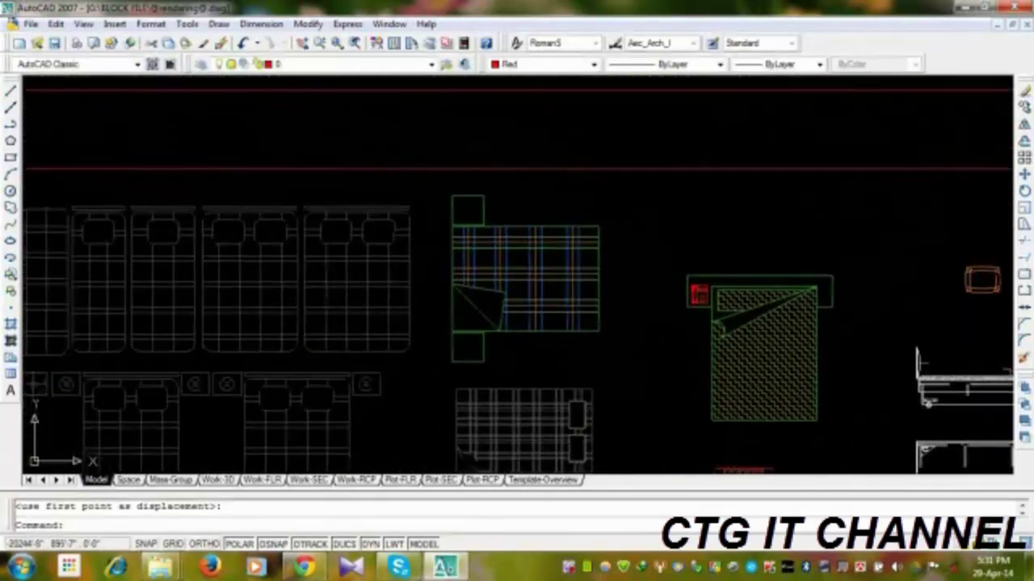
- Look over the remaining bed blocks and the lower library sections, ending with an overview of the whole block library
middle_click_drag(407, 366, 727, 289)
scroll(727, 288, "down", 2)
middle_click_drag(301, 391, 512, 346)
mouse_move(397, 383)
middle_mouse_down()
mouse_move(483, 309)
mouse_move(749, 356)
middle_mouse_up()
mouse_move(404, 390)
middle_mouse_down()
mouse_move(478, 362)
mouse_move(554, 357)
mouse_move(525, 396)
middle_mouse_up()
scroll(525, 396, "down", 8)
mouse_move(485, 364)
middle_mouse_down()
mouse_move(487, 245)
mouse_move(483, 264)
middle_mouse_up()
scroll(417, 471, "down", 2)
scroll(407, 410, "up", 3)
scroll(407, 410, "up", 3)
scroll(406, 410, "down", 7)
middle_click_drag(441, 460, 493, 334)
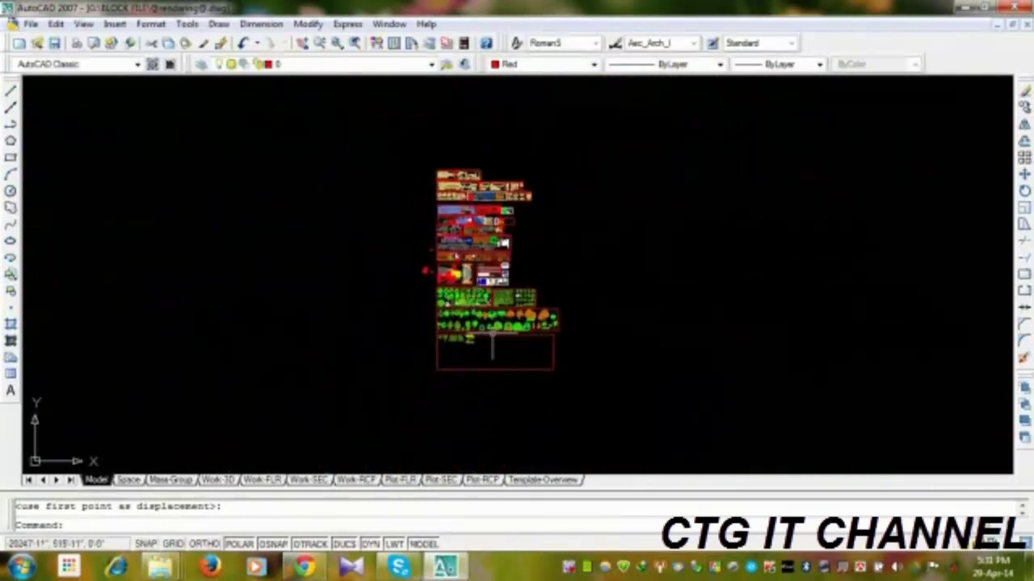
left_click(1023, 27)
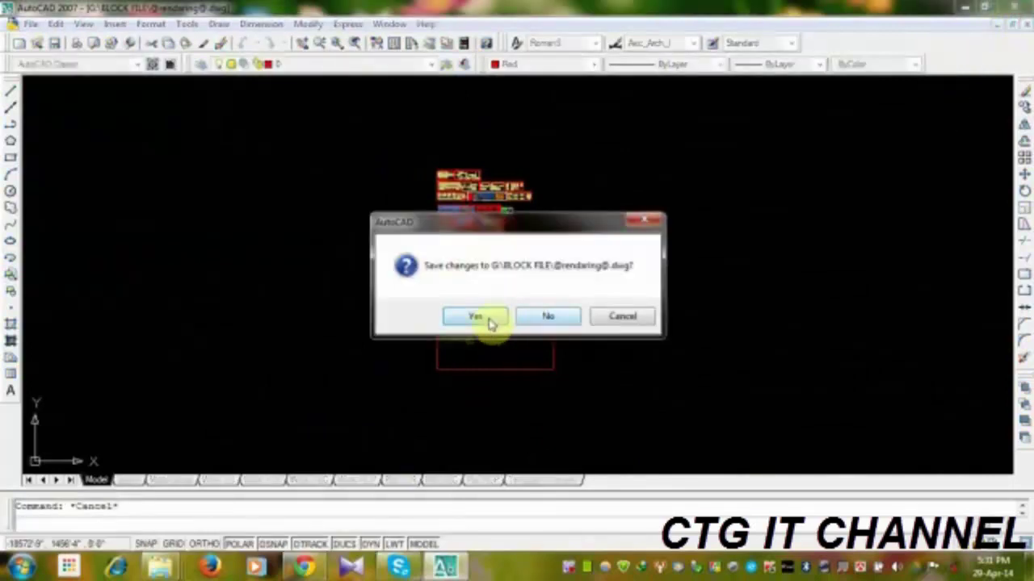
left_click(474, 319)
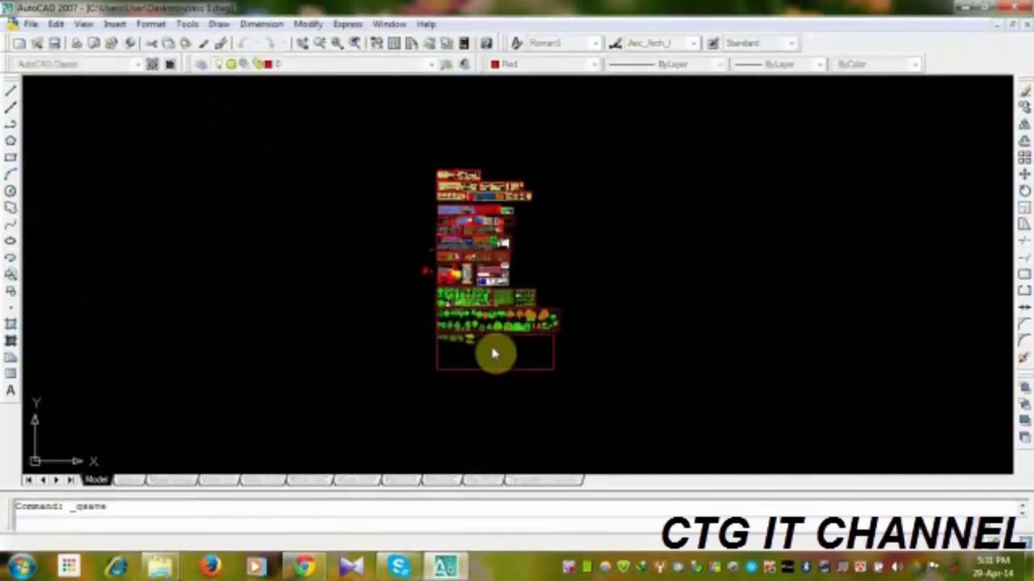
middle_click_drag(388, 353, 381, 281)
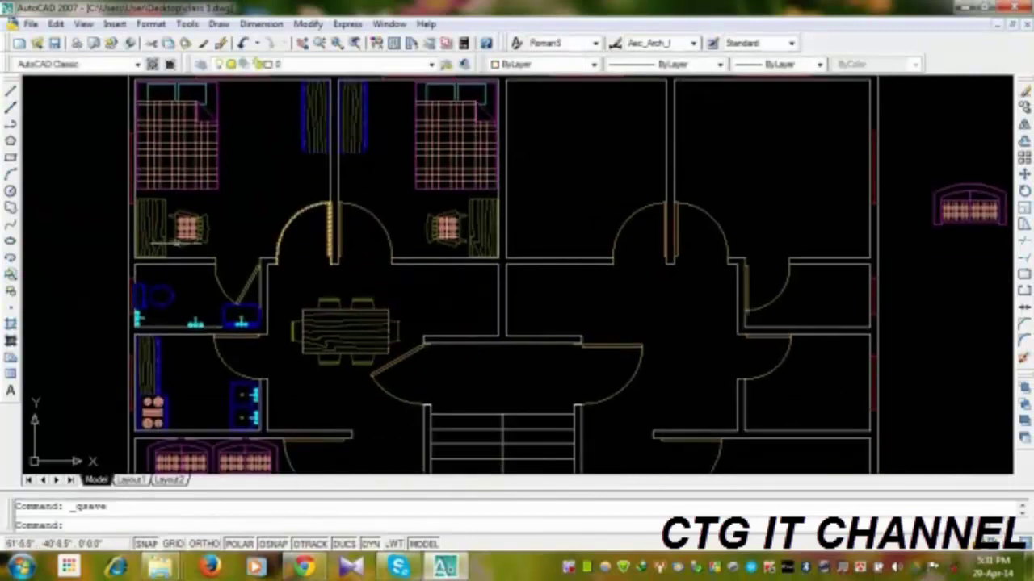
left_click(10, 277)
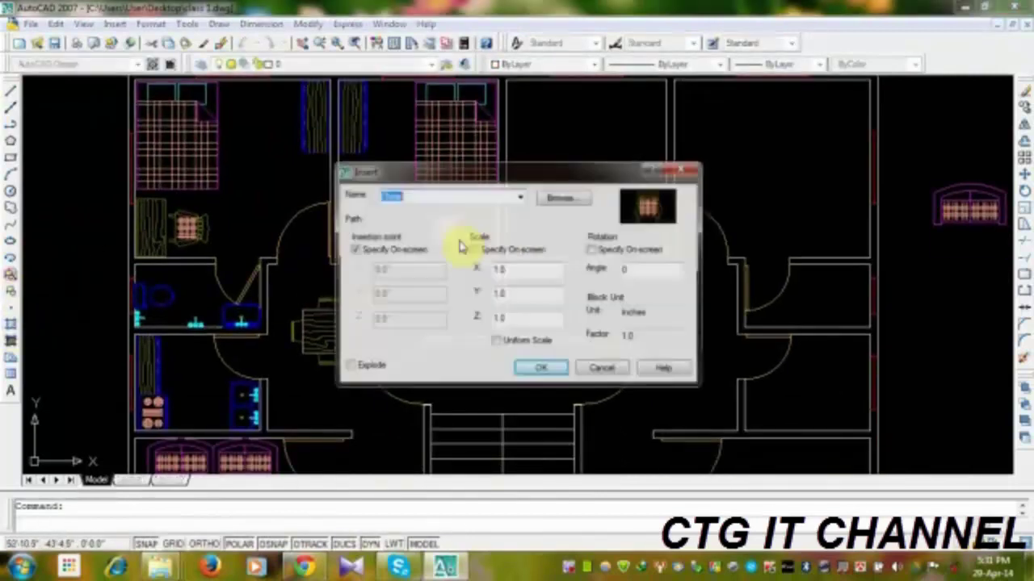
left_click(561, 132)
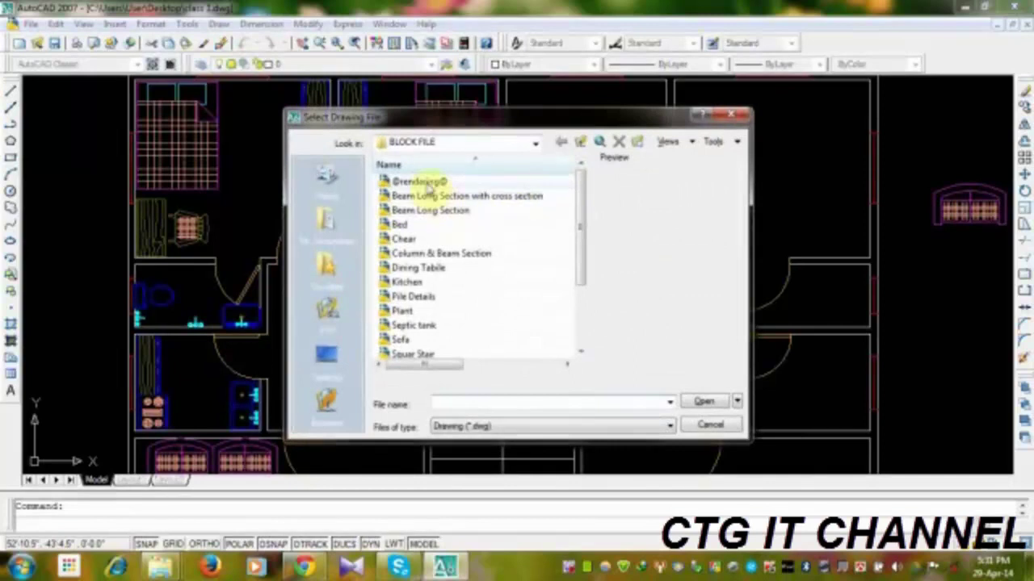
double_click(426, 187)
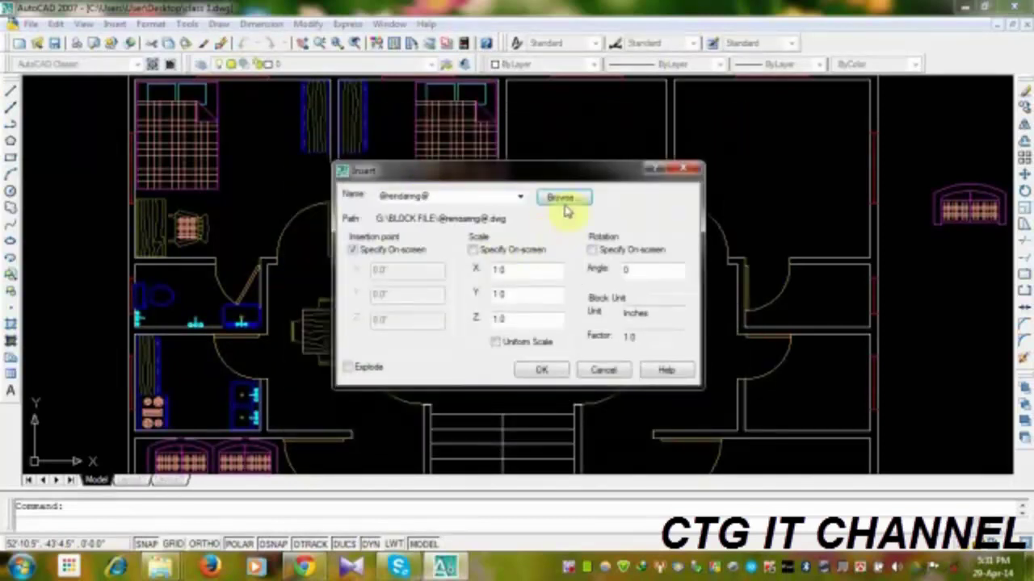
left_click(546, 370)
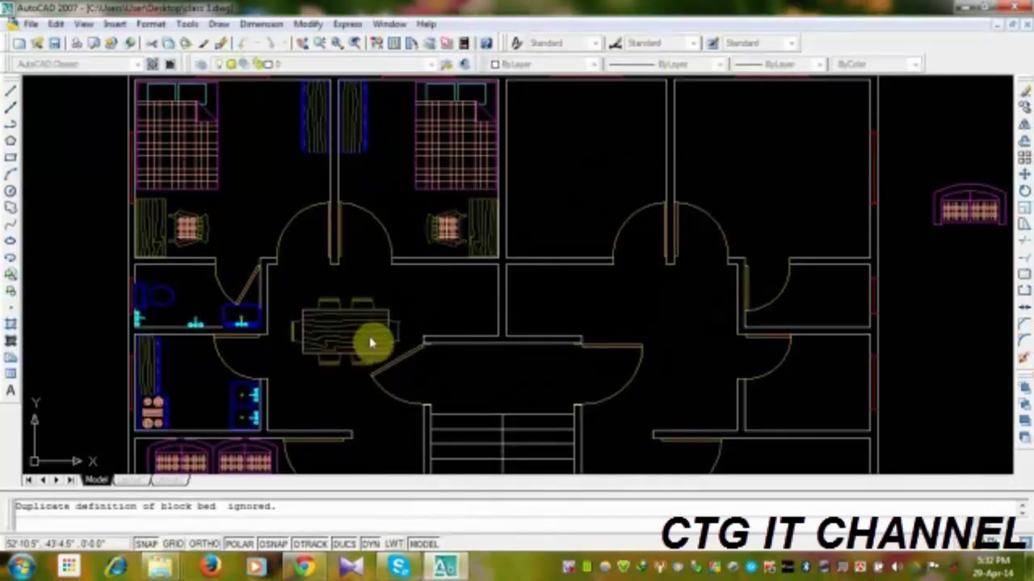
scroll(369, 341, "down", 2)
scroll(525, 294, "down", 6)
middle_click_drag(552, 331, 353, 230)
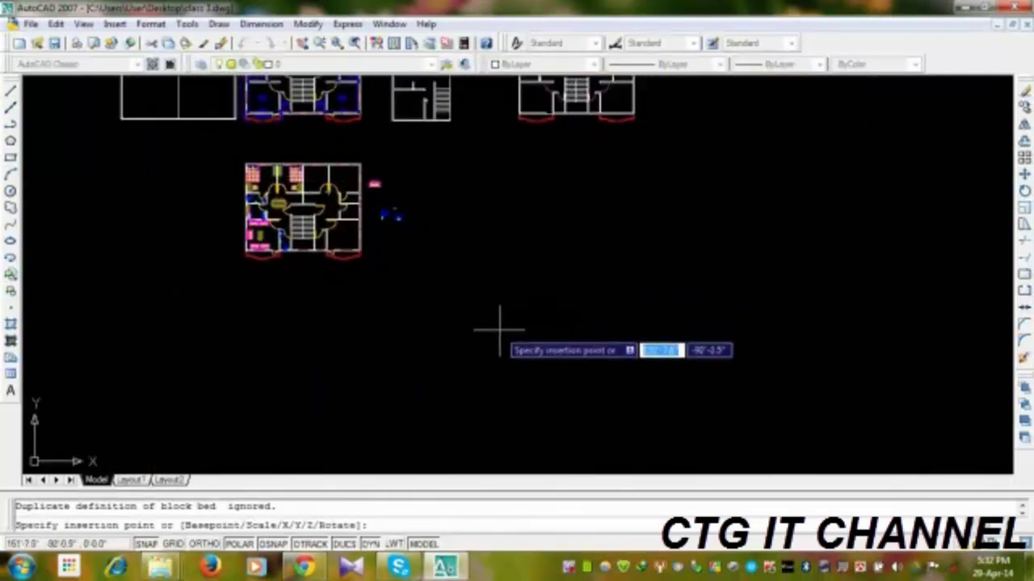
scroll(521, 301, "down", 4)
scroll(521, 306, "down", 2)
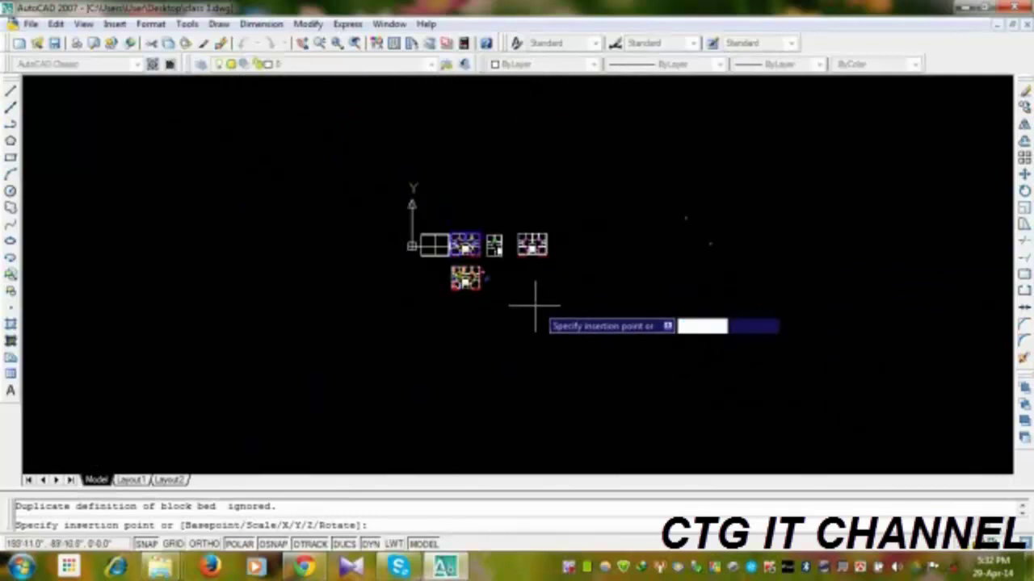
middle_click_drag(595, 315, 340, 274)
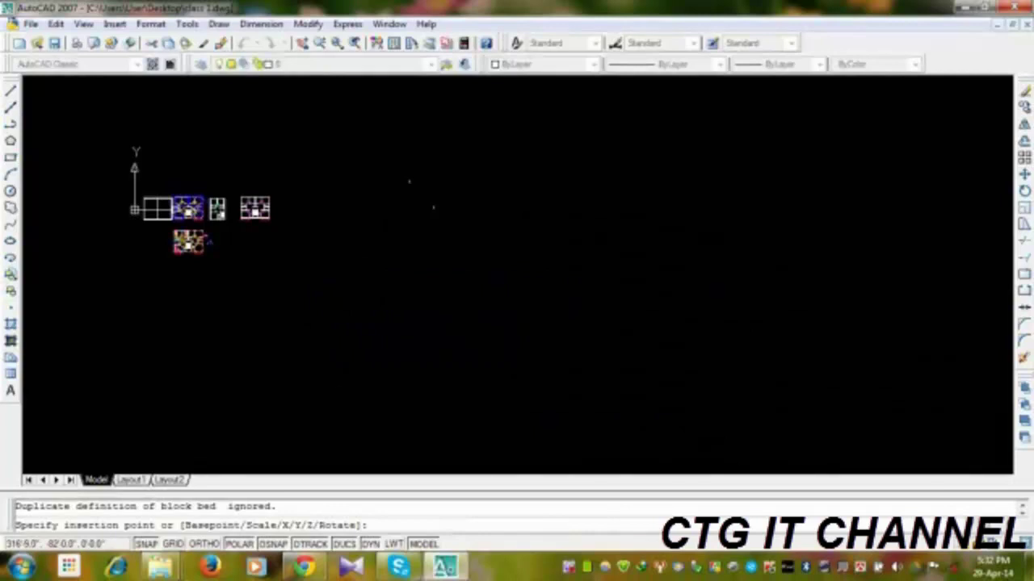
key("Escape")
- Regenerate the whole drawing and zoom to its extents to locate the inserted block library
mouse_move(810, 291)
middle_mouse_down()
mouse_move(754, 279)
mouse_move(431, 306)
mouse_move(641, 396)
mouse_move(548, 273)
middle_mouse_up()
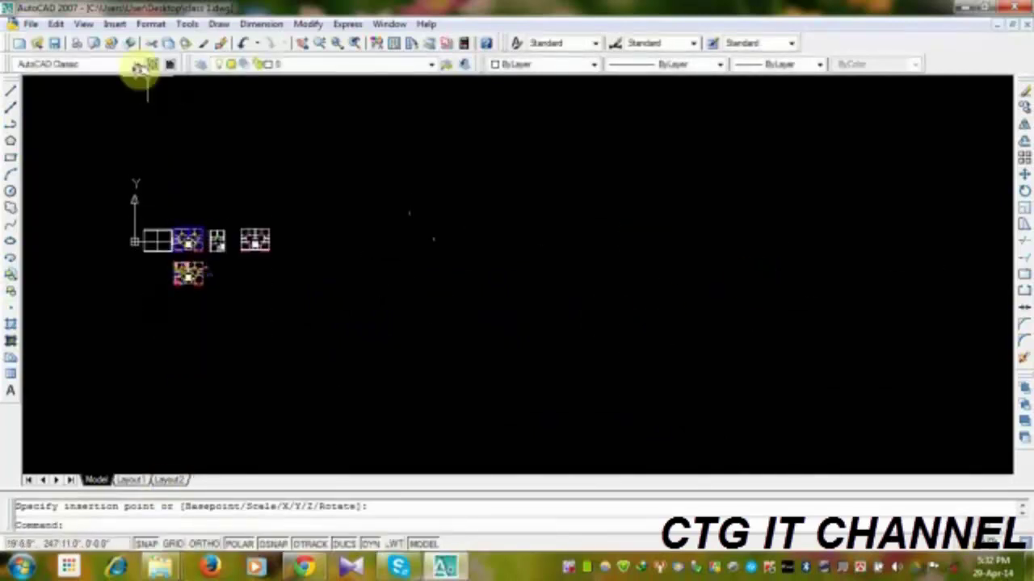
left_click(81, 24)
left_click(101, 71)
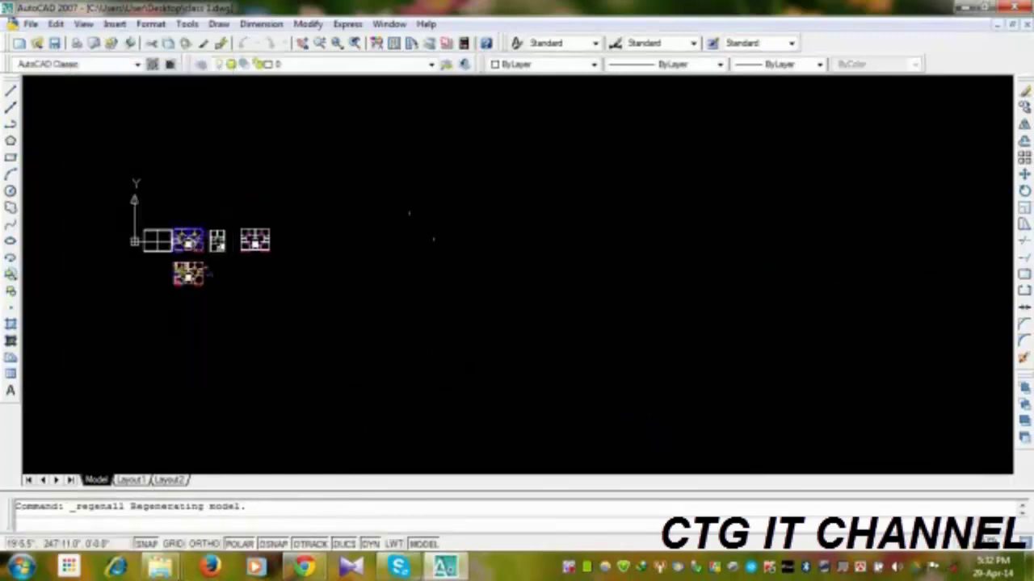
middle_click(516, 256)
middle_click(516, 256)
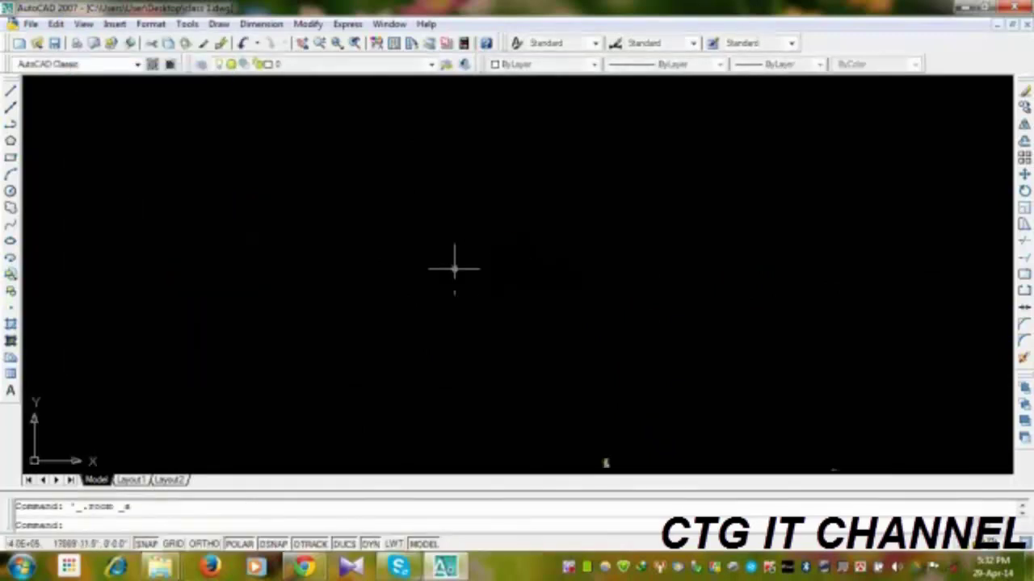
mouse_move(614, 444)
middle_mouse_down()
mouse_move(586, 318)
mouse_move(579, 331)
middle_mouse_up()
scroll(577, 335, "up", 6)
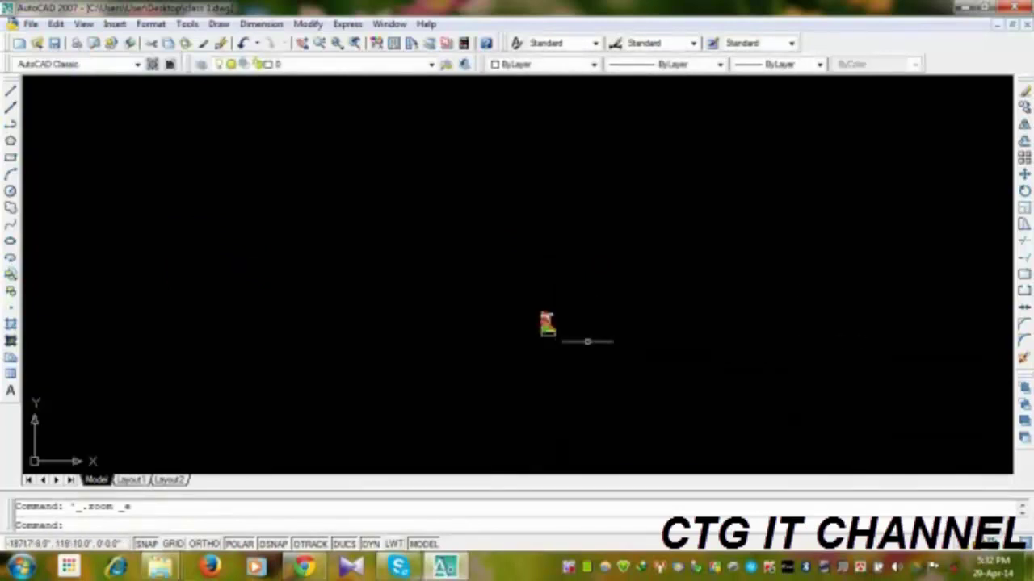
- Erase the two short stray lines in the empty area beyond the floor plans
scroll(495, 319, "up", 2)
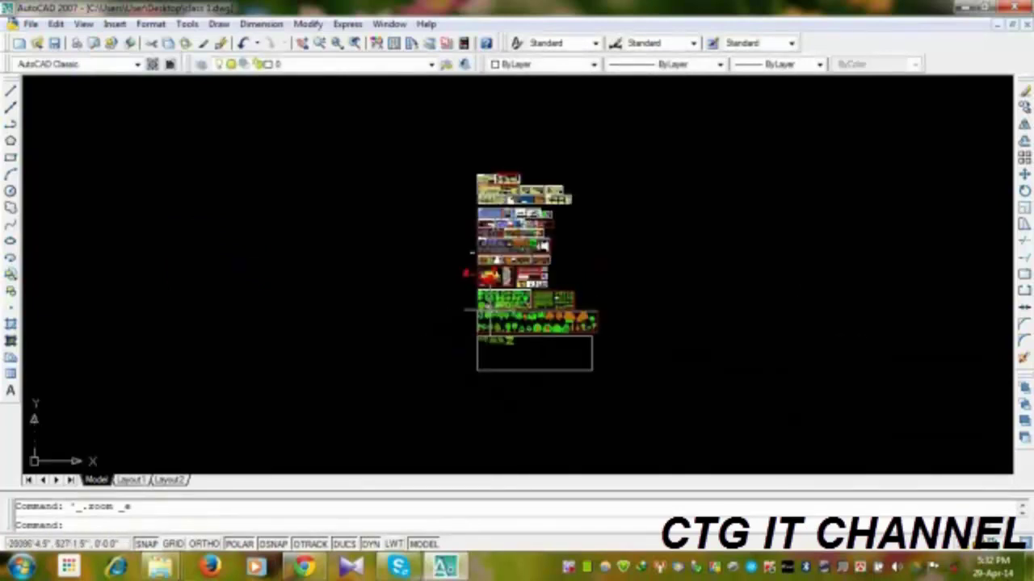
scroll(473, 253, "down", 6)
middle_click_drag(547, 341, 217, 330)
scroll(408, 284, "down", 2)
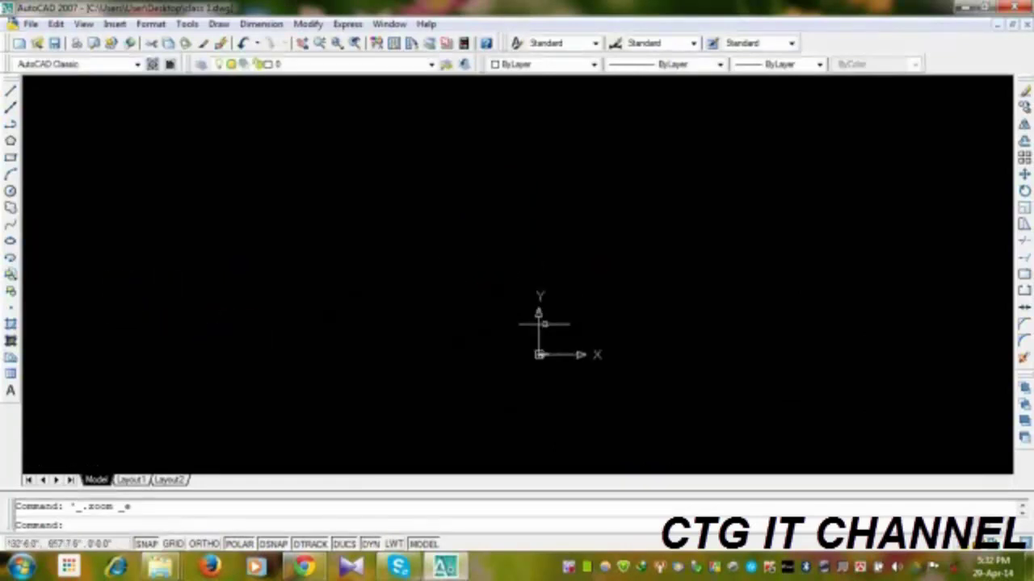
scroll(466, 359, "up", 3)
scroll(466, 360, "up", 3)
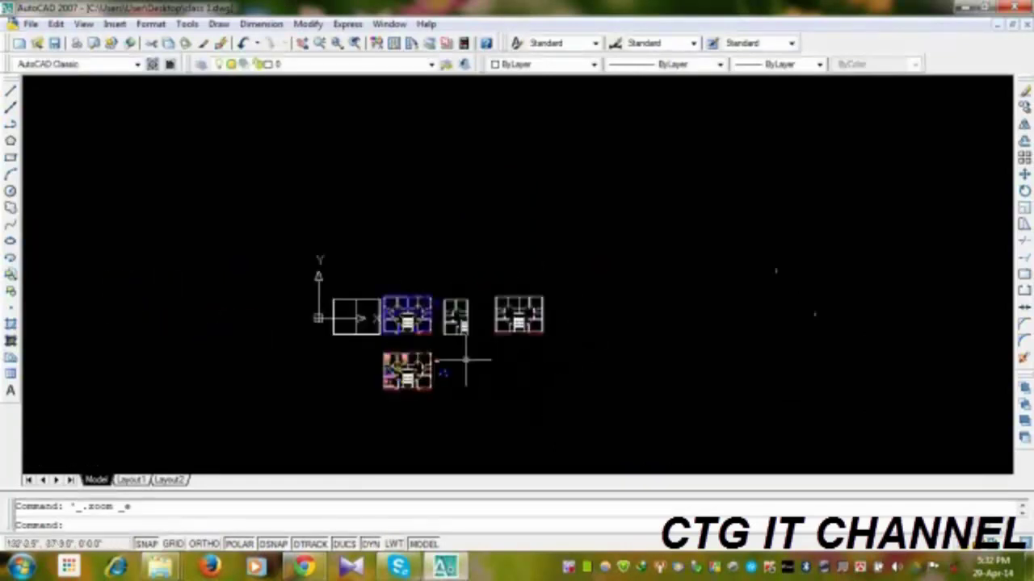
scroll(791, 261, "up", 5)
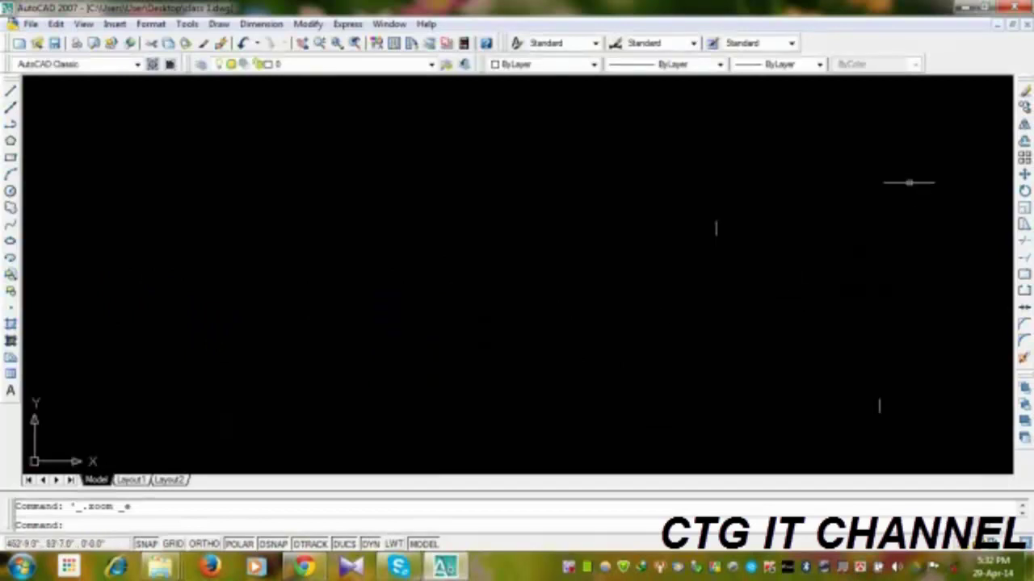
left_click(911, 179)
left_click(517, 440)
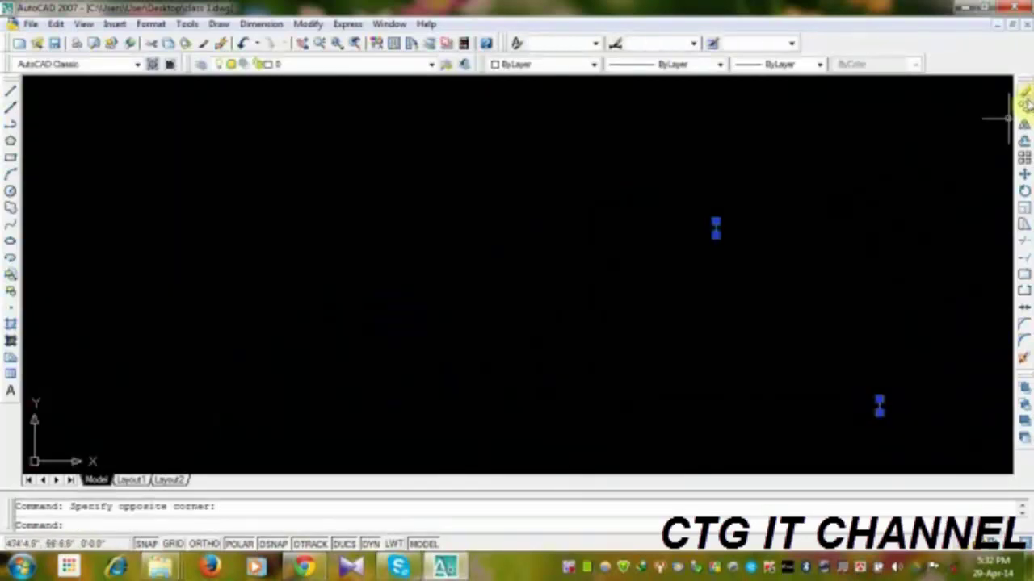
left_click(1023, 98)
- Move the inserted block library from its distant position to the empty space just above the floor plans
scroll(576, 278, "down", 6)
middle_click_drag(331, 339, 604, 323)
scroll(604, 323, "down", 3)
middle_click_drag(295, 318, 630, 359)
scroll(498, 323, "down", 3)
scroll(419, 337, "down", 2)
middle_click_drag(319, 348, 672, 348)
left_click(364, 269)
left_click(258, 346)
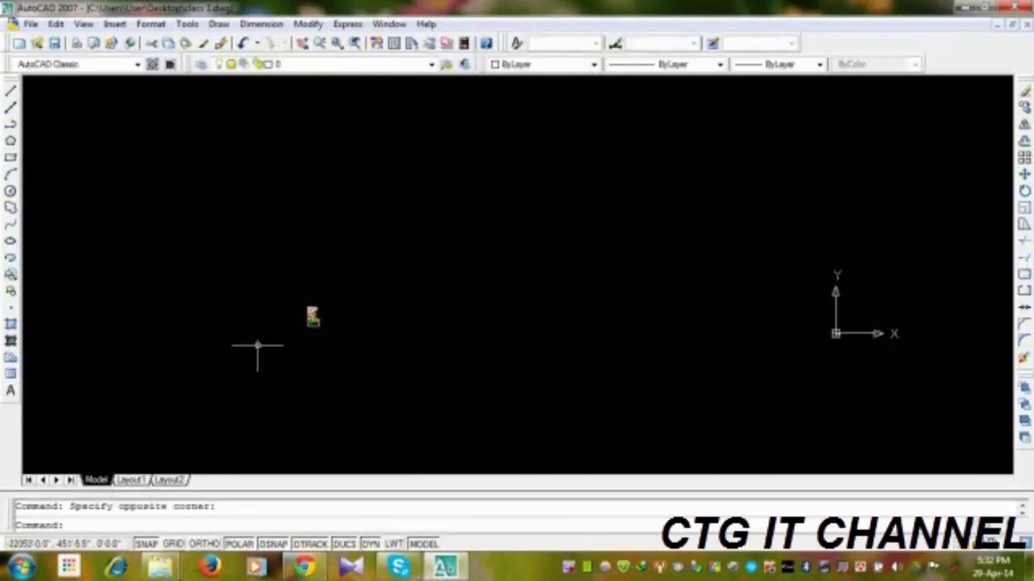
left_click(1023, 181)
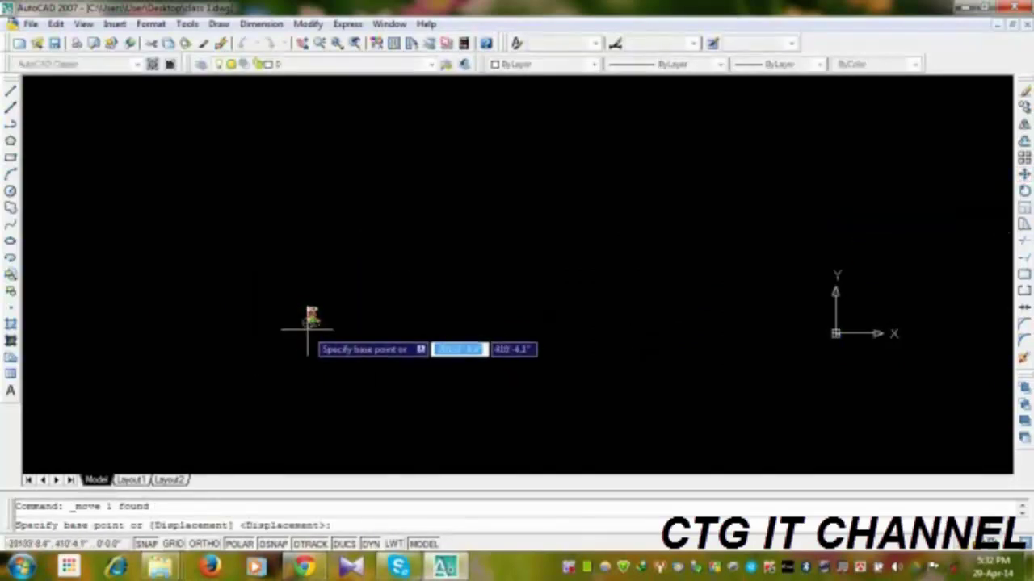
left_click(312, 322)
left_click(844, 361)
middle_click_drag(844, 362, 356, 374)
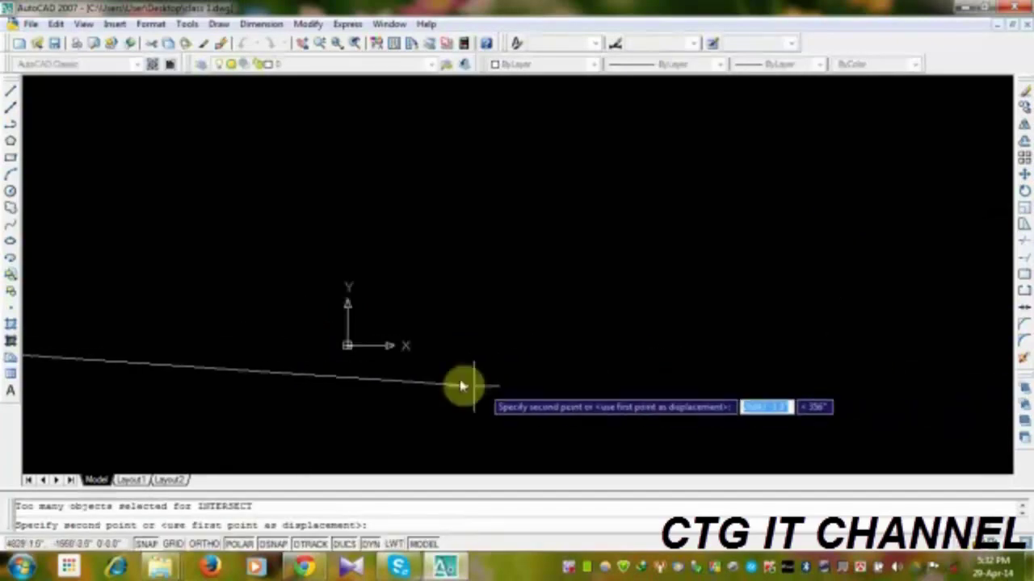
scroll(347, 347, "down", 5)
scroll(334, 346, "up", 3)
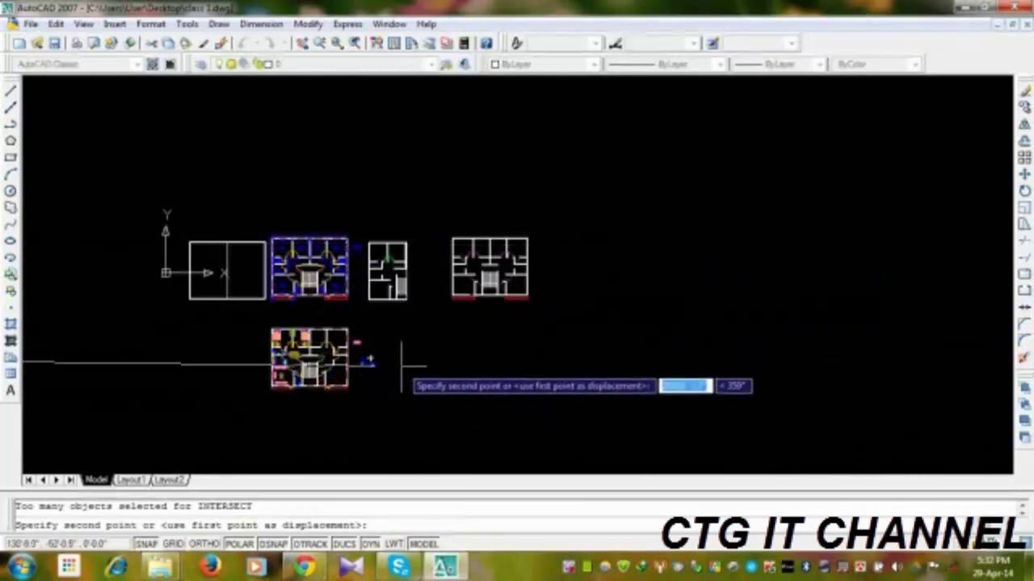
key("Escape")
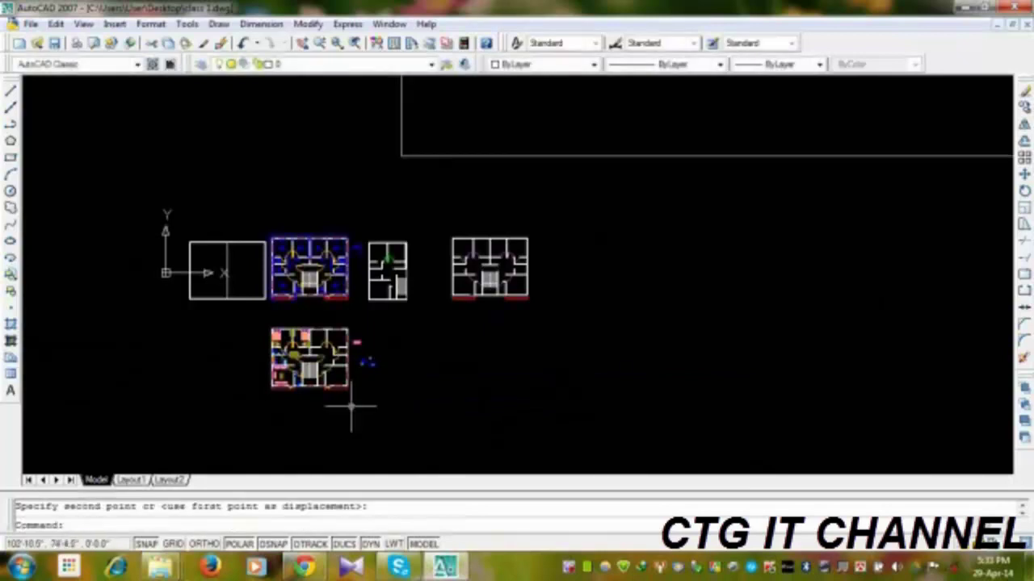
- Look over the tree, shrub and hedge sections of the relocated block library
scroll(367, 427, "down", 4)
mouse_move(473, 333)
middle_mouse_down()
mouse_move(411, 399)
mouse_move(418, 394)
middle_mouse_up()
middle_click_drag(291, 467, 330, 379)
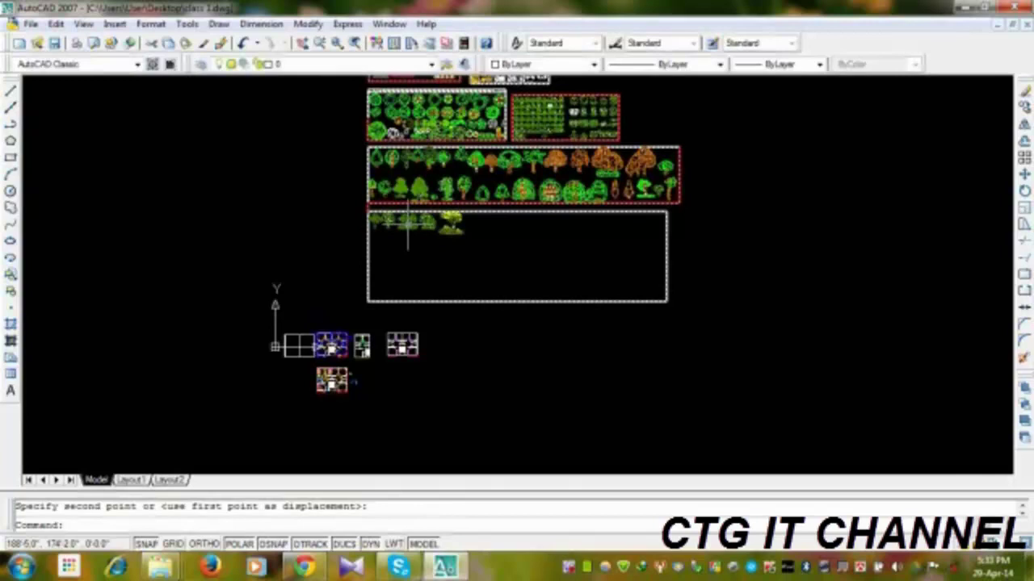
scroll(487, 176, "up", 3)
middle_click_drag(473, 306, 452, 440)
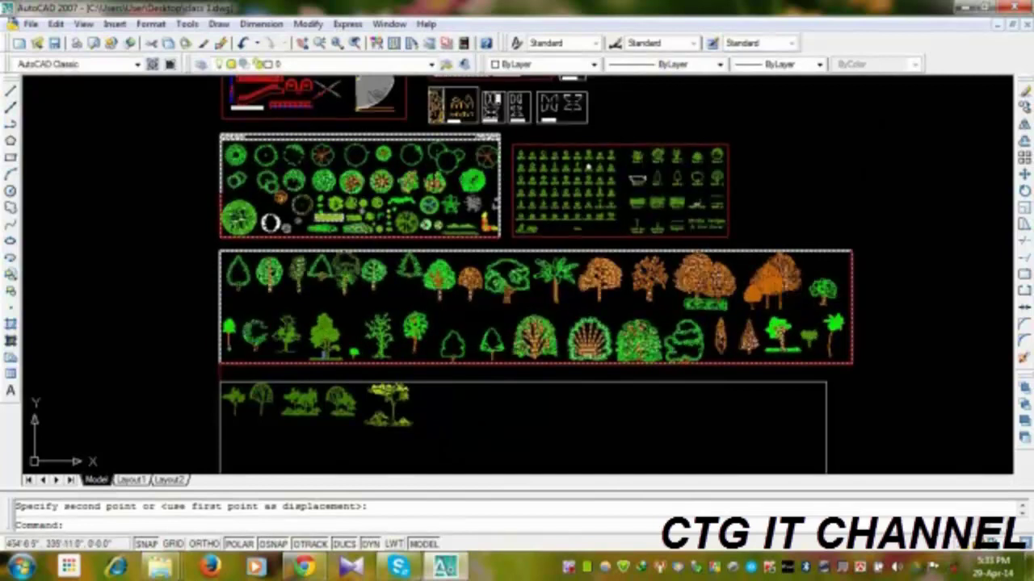
scroll(666, 170, "up", 3)
scroll(606, 150, "up", 2)
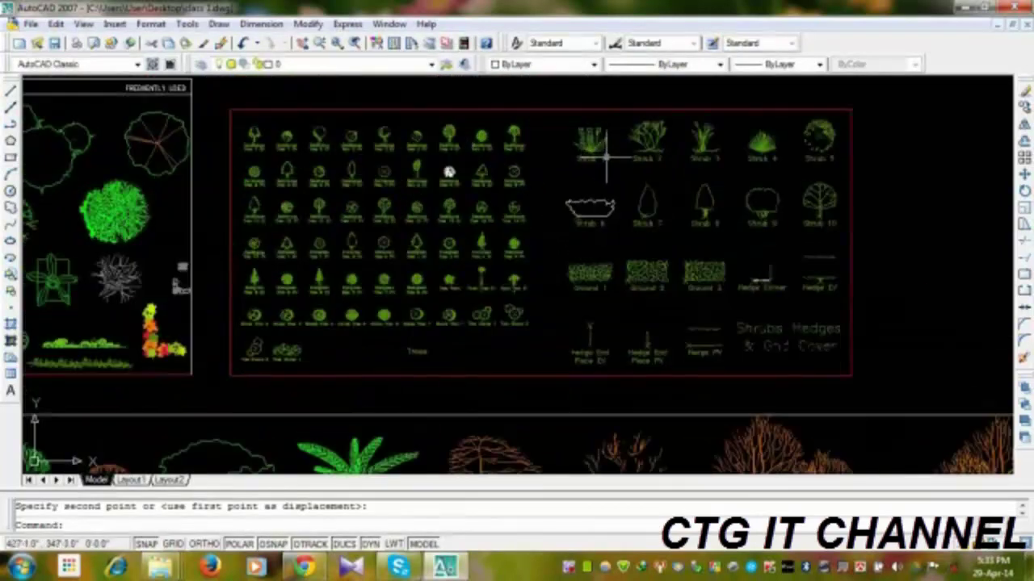
scroll(449, 172, "down", 5)
mouse_move(858, 385)
middle_mouse_down()
mouse_move(748, 334)
mouse_move(748, 162)
middle_mouse_up()
scroll(302, 276, "up", 8)
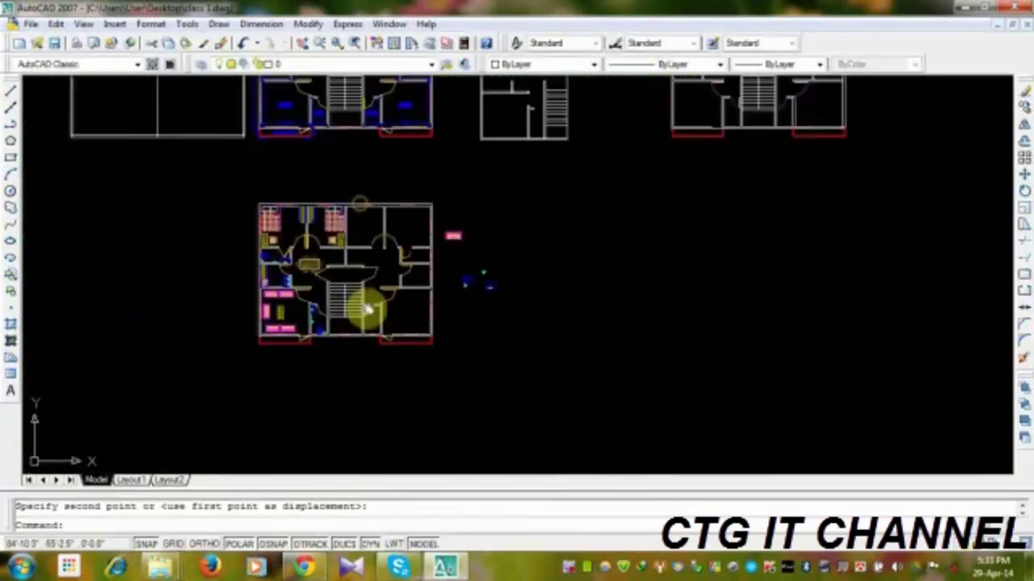
scroll(307, 269, "up", 2)
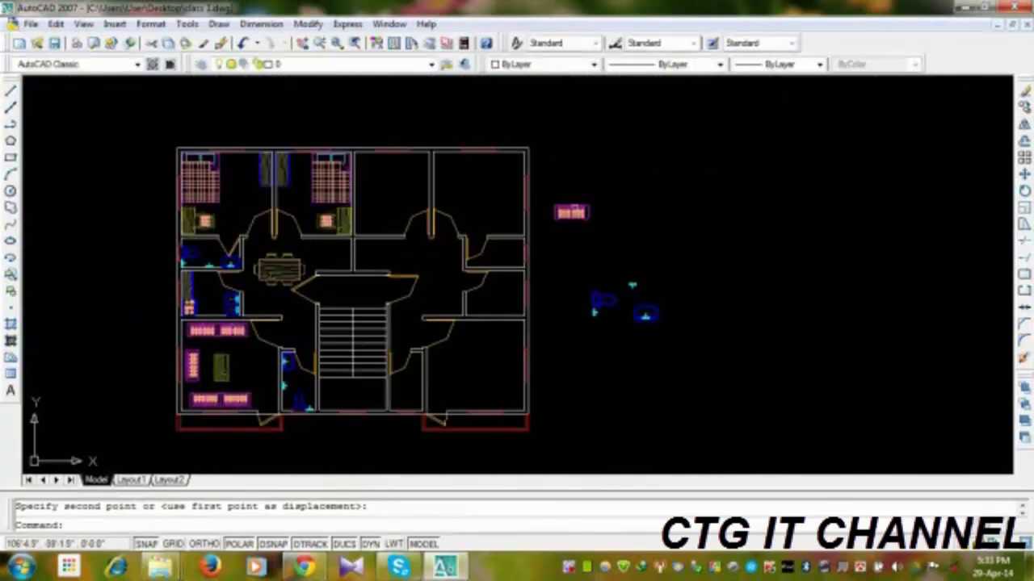
left_click(774, 143)
left_click(547, 349)
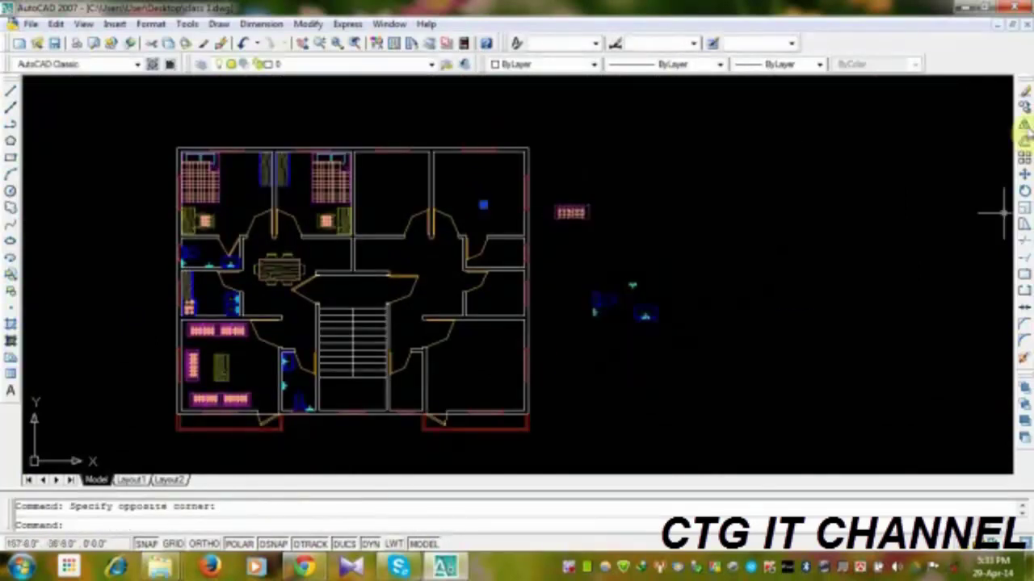
left_click(1024, 111)
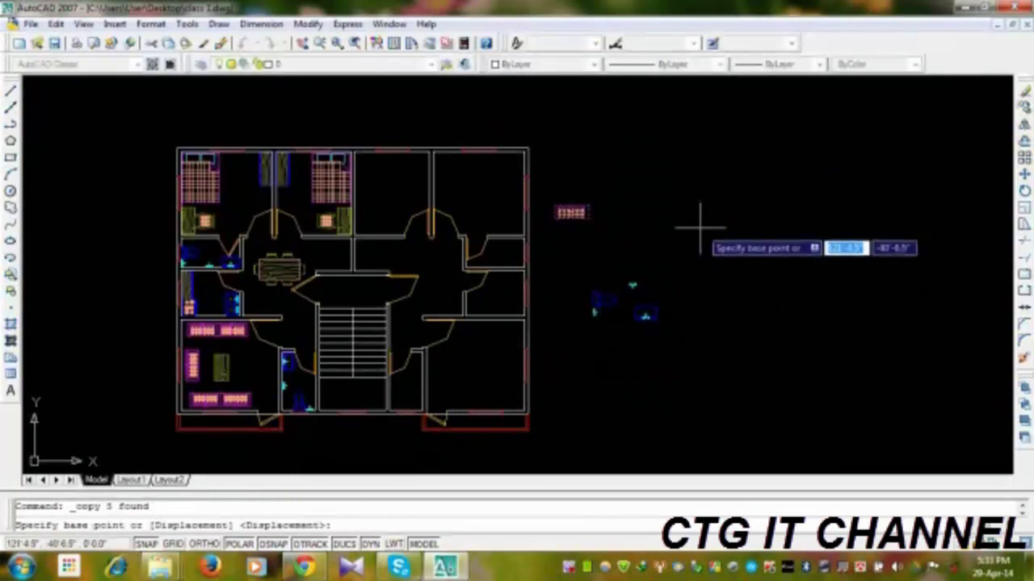
key("Escape")
- Erase the leftover sofa and bathroom fixture blocks lying beside the furnished floor plan
left_click(738, 153)
left_click(547, 369)
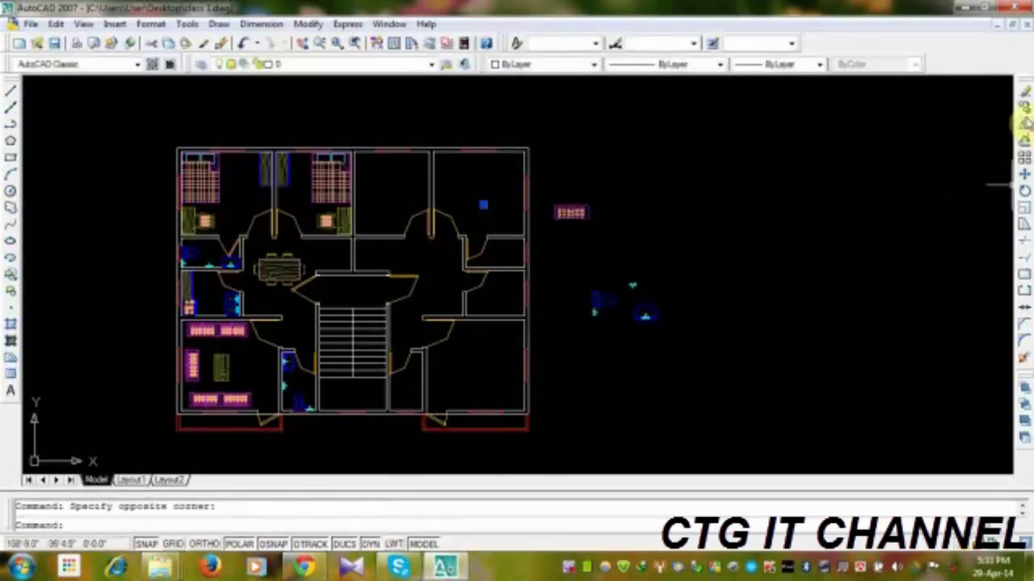
left_click(1024, 95)
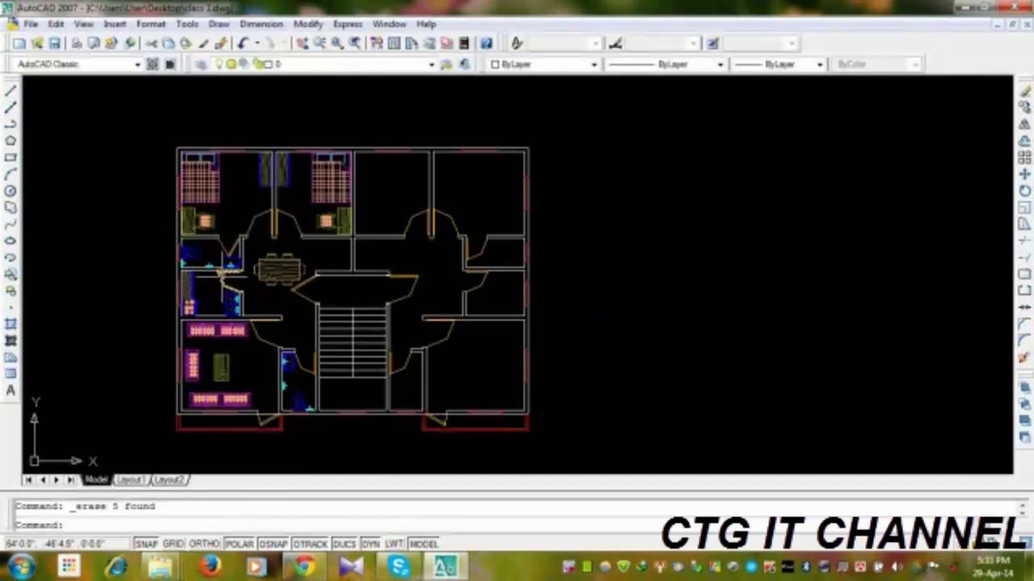
- Compare the tree blocks in the library with the half-furnished floor plan
scroll(332, 237, "down", 3)
mouse_move(323, 347)
middle_mouse_down()
mouse_move(444, 224)
mouse_move(605, 185)
middle_mouse_up()
scroll(605, 185, "up", 3)
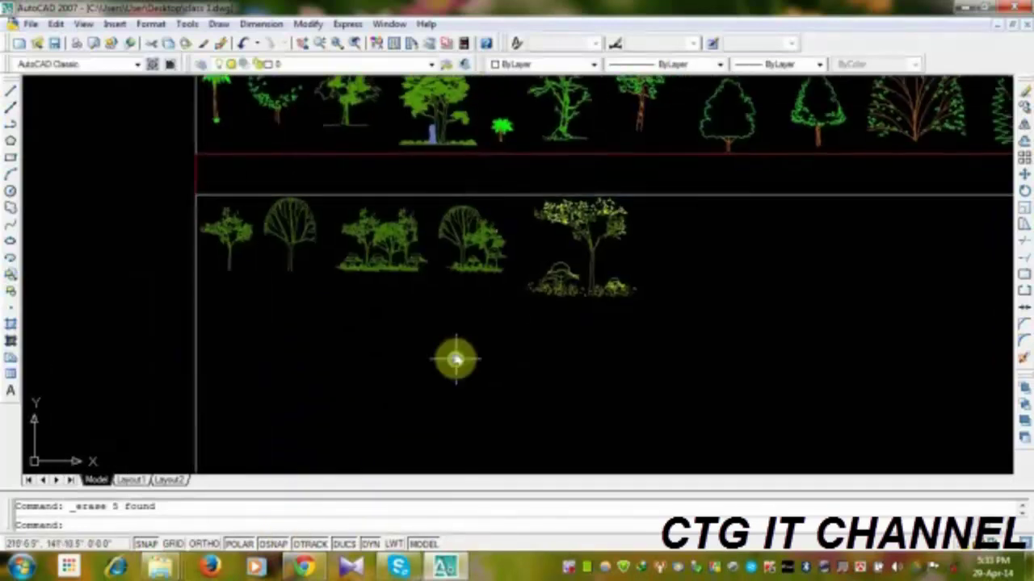
middle_click_drag(455, 358, 477, 202)
mouse_move(487, 396)
middle_mouse_down()
mouse_move(485, 242)
mouse_move(595, 224)
middle_mouse_up()
scroll(290, 260, "up", 5)
mouse_move(329, 265)
middle_mouse_down()
mouse_move(309, 242)
mouse_move(275, 255)
middle_mouse_up()
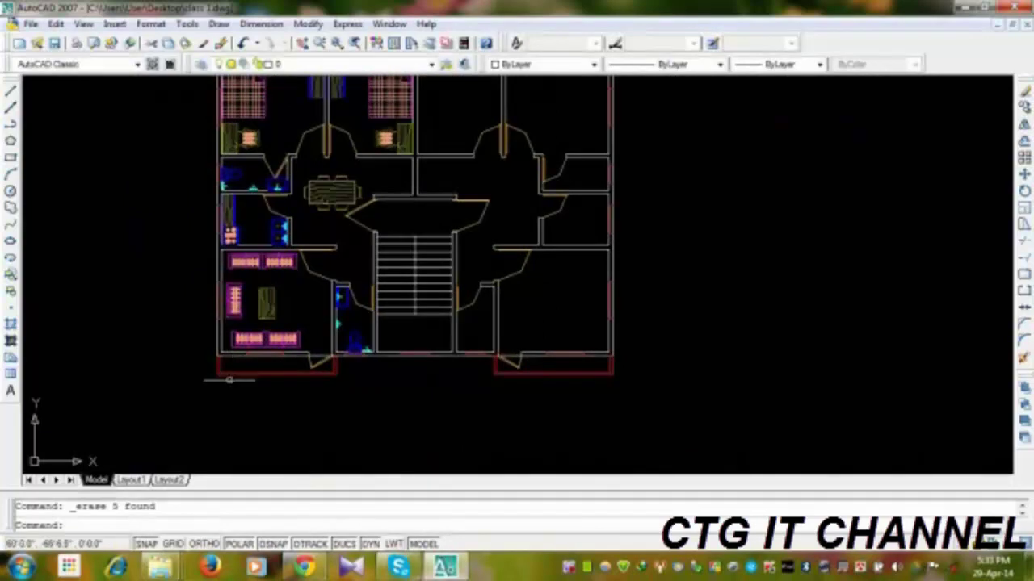
scroll(231, 386, "down", 5)
scroll(480, 180, "up", 5)
middle_click_drag(479, 180, 392, 422)
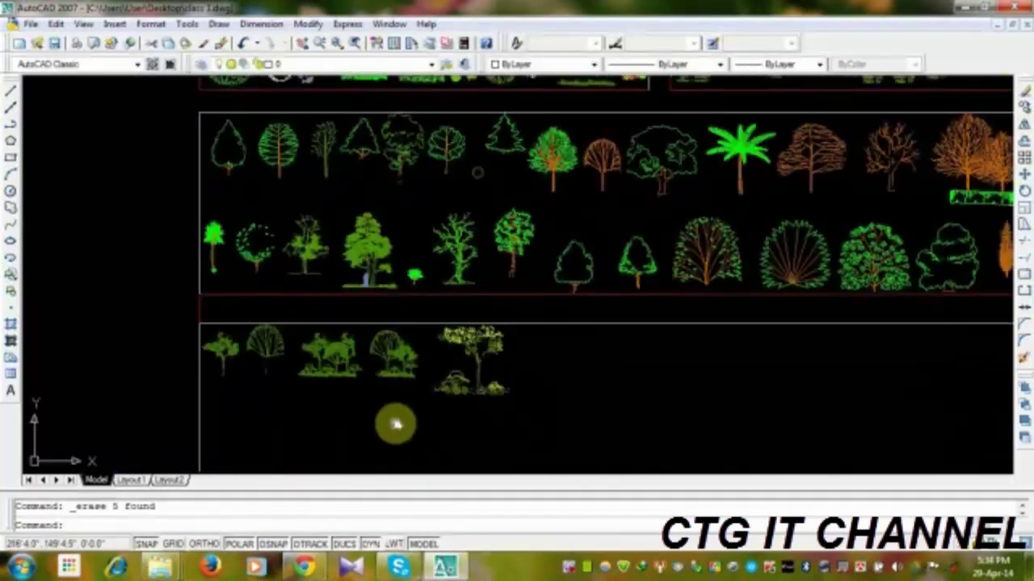
scroll(492, 370, "down", 5)
middle_click_drag(461, 430, 493, 370)
scroll(495, 364, "up", 5)
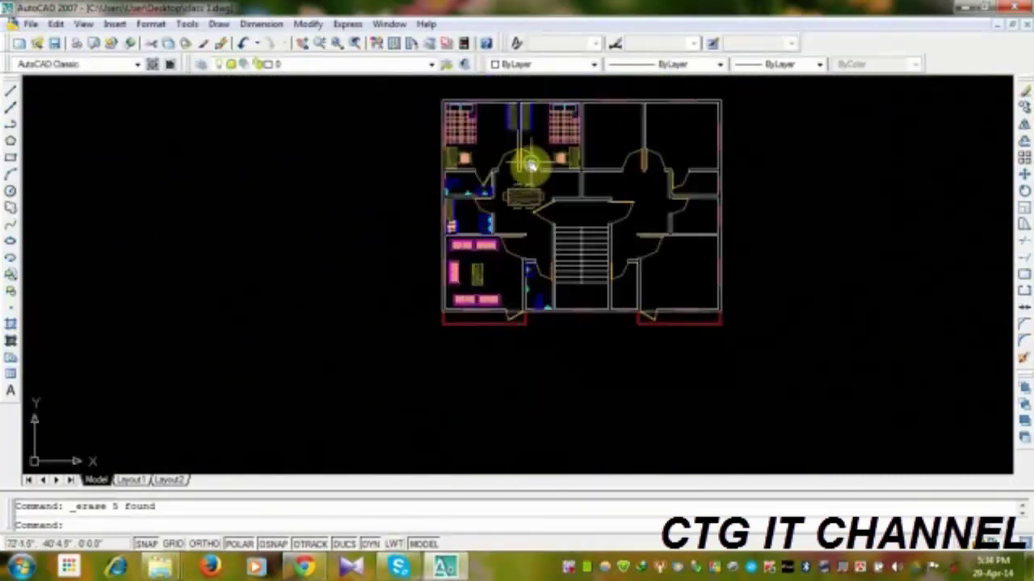
- Examine the balcony outline and dimensions on the dimensioned floor plan, along with the neighbouring plans
middle_click_drag(531, 167, 405, 500)
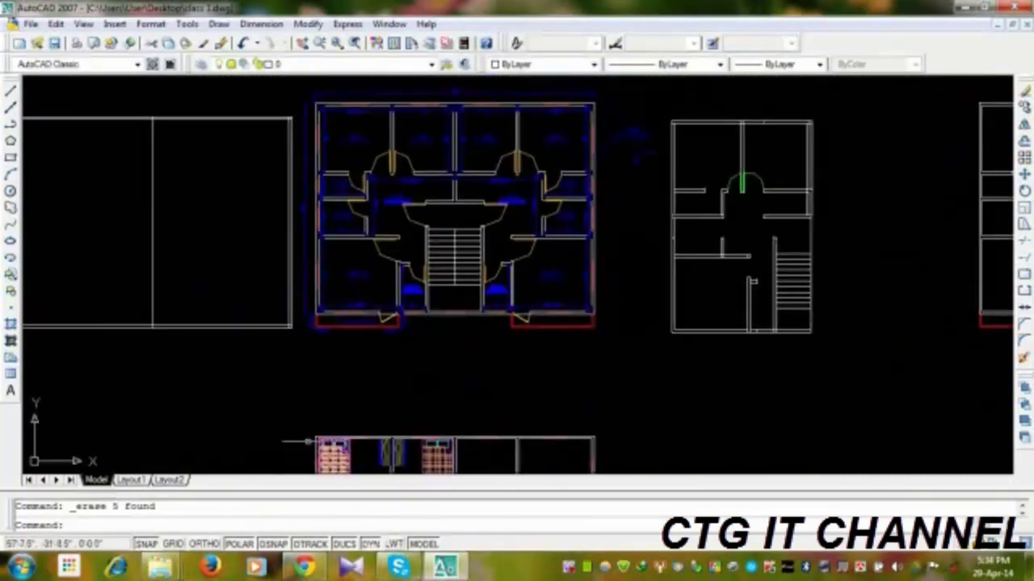
scroll(312, 330, "up", 4)
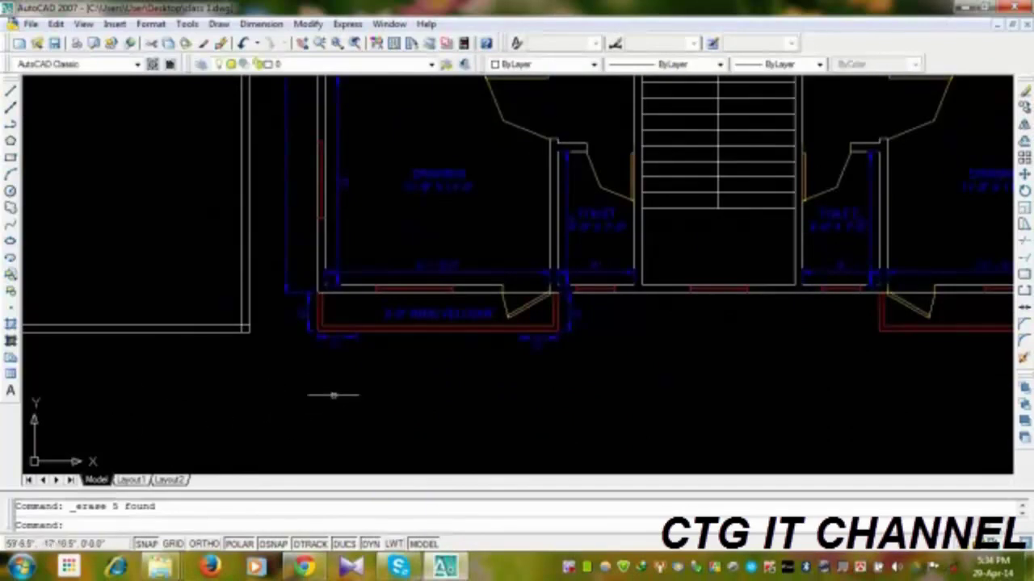
scroll(346, 356, "up", 4)
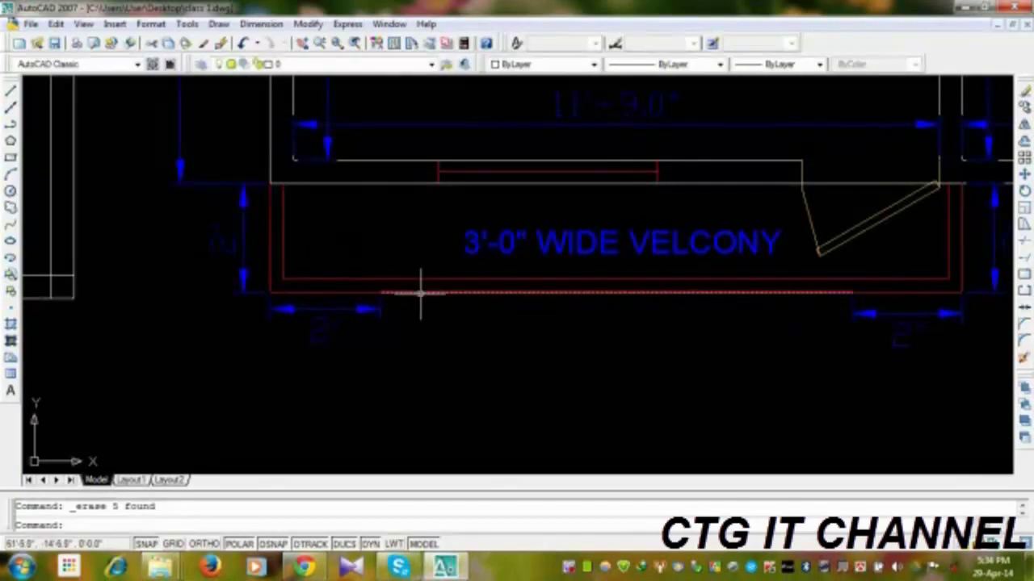
scroll(496, 394, "down", 7)
mouse_move(617, 352)
middle_mouse_down()
mouse_move(458, 321)
mouse_move(254, 328)
mouse_move(32, 316)
middle_mouse_up()
scroll(701, 359, "down", 2)
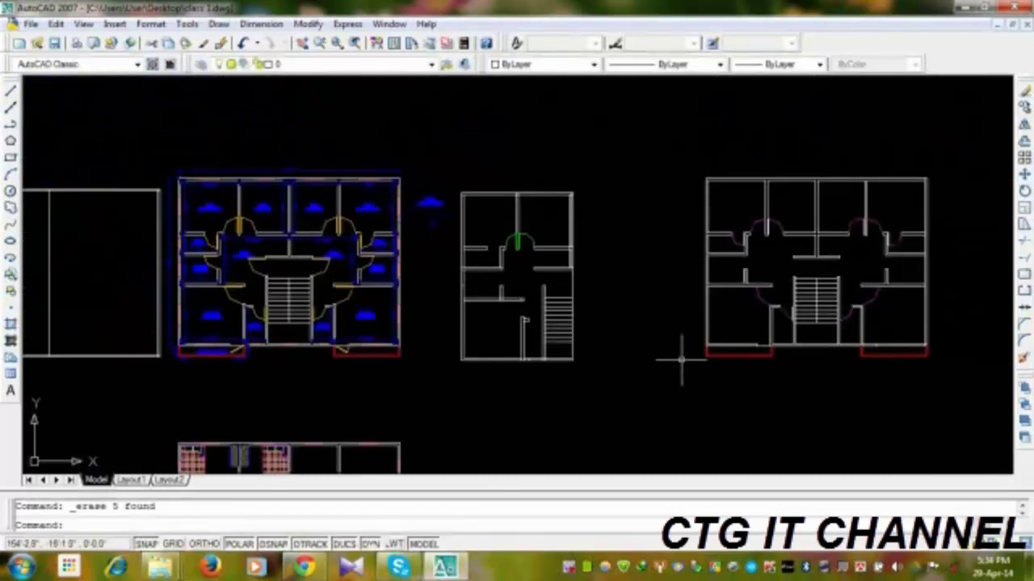
scroll(240, 374, "up", 2)
middle_click_drag(241, 373, 348, 339)
scroll(288, 323, "up", 4)
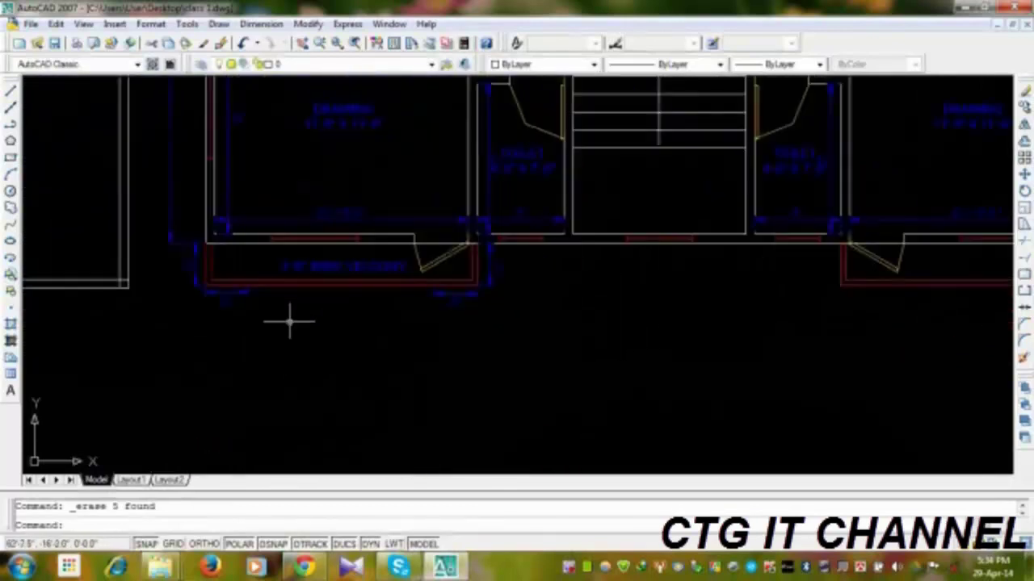
- Clear the selection and regenerate the whole drawing to refresh the balcony curves and door arcs
left_click(311, 286)
mouse_move(536, 249)
middle_mouse_down()
mouse_move(512, 345)
mouse_move(521, 329)
middle_mouse_up()
key("Escape")
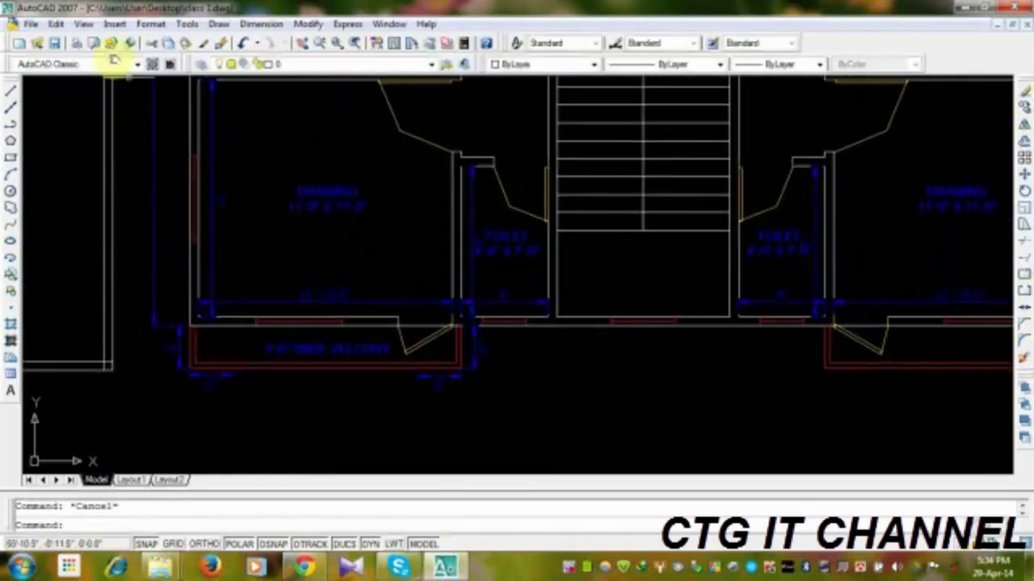
left_click(84, 23)
left_click(103, 72)
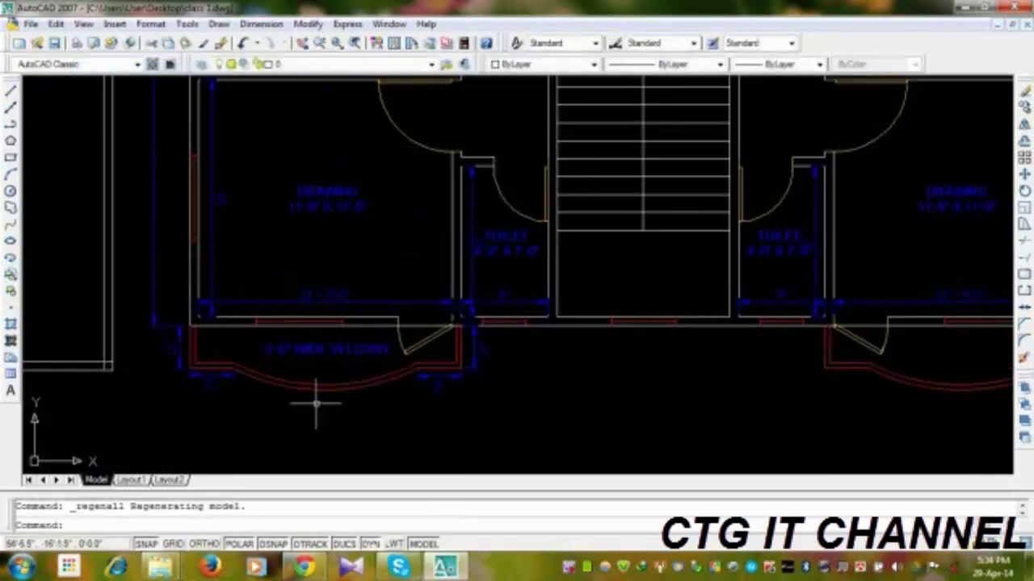
- Inspect the curved balconies on the dimensioned floor plan and the surrounding plans
middle_click_drag(528, 378, 432, 321)
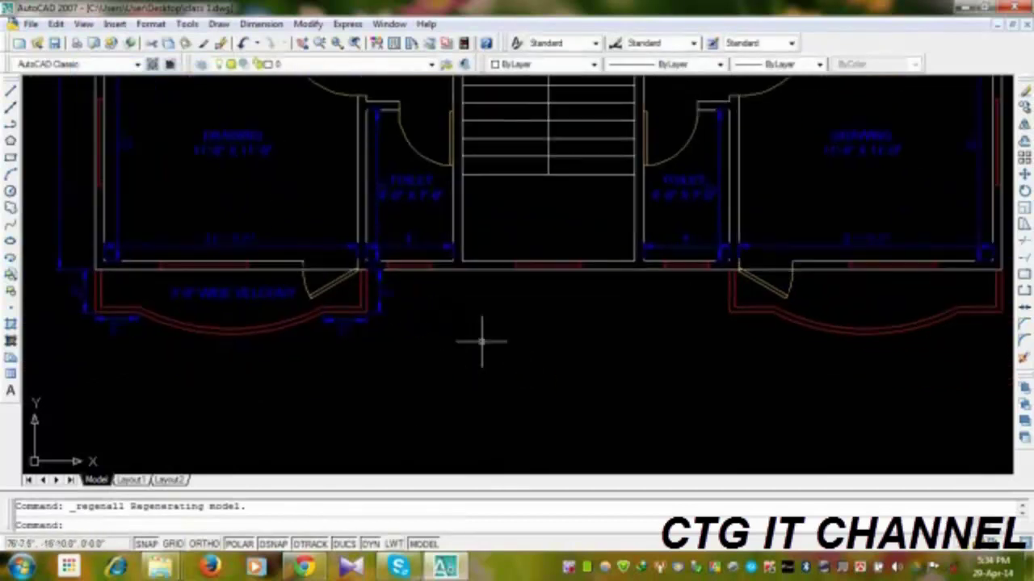
scroll(475, 319, "down", 2)
scroll(342, 388, "down", 6)
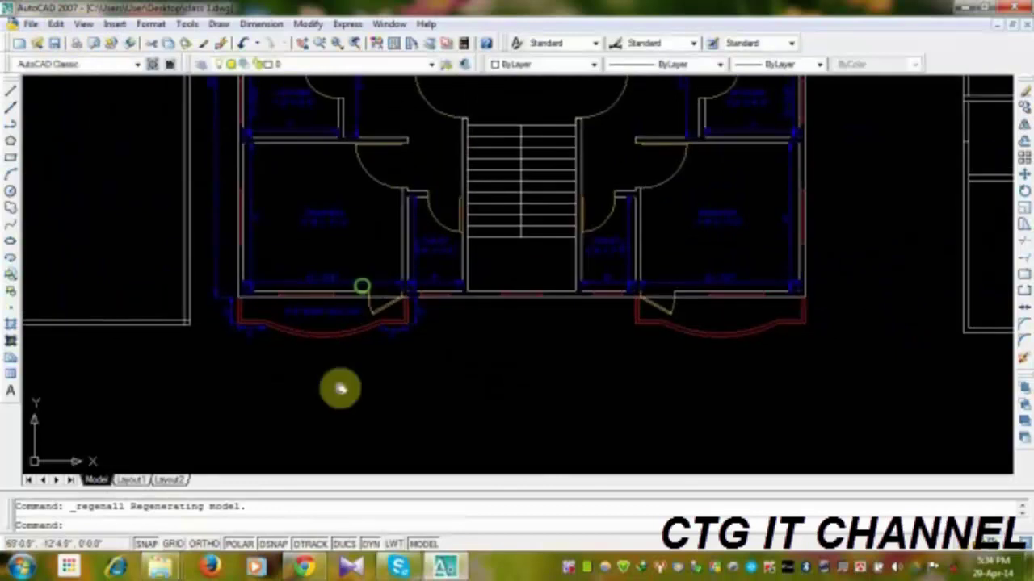
middle_click_drag(528, 323, 264, 330)
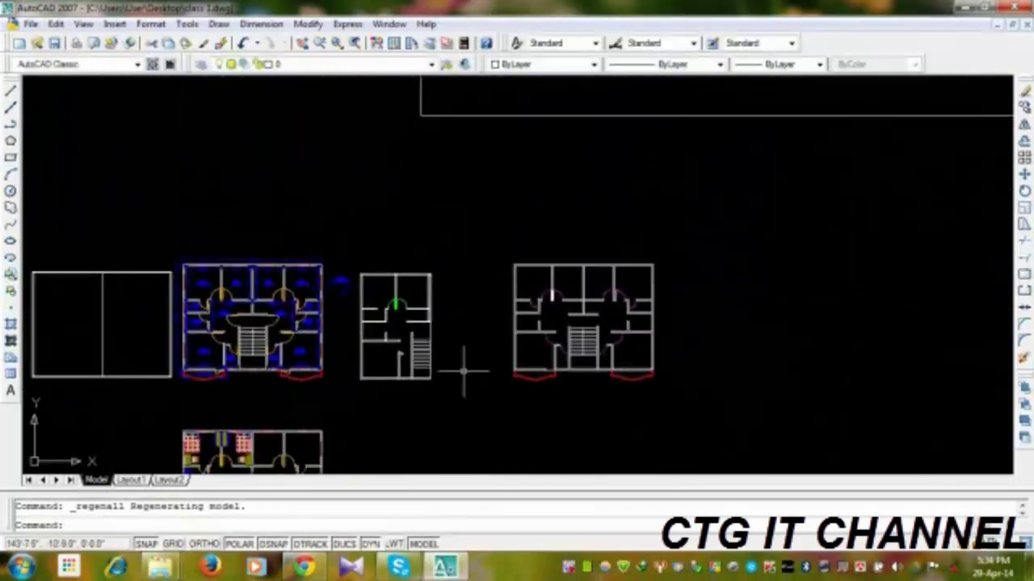
middle_click_drag(450, 417, 585, 332)
scroll(300, 262, "up", 3)
scroll(418, 332, "up", 4)
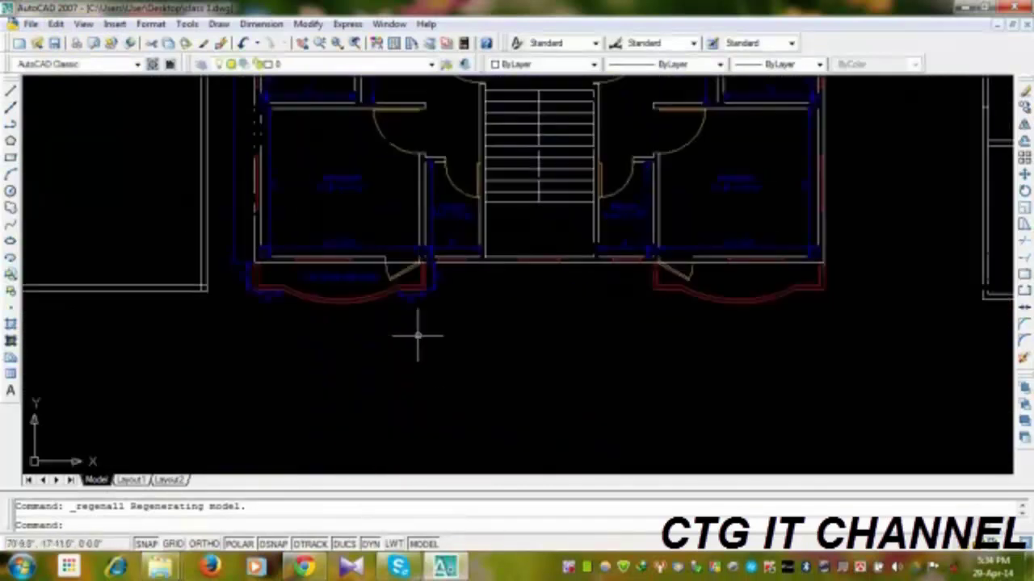
scroll(484, 316, "down", 4)
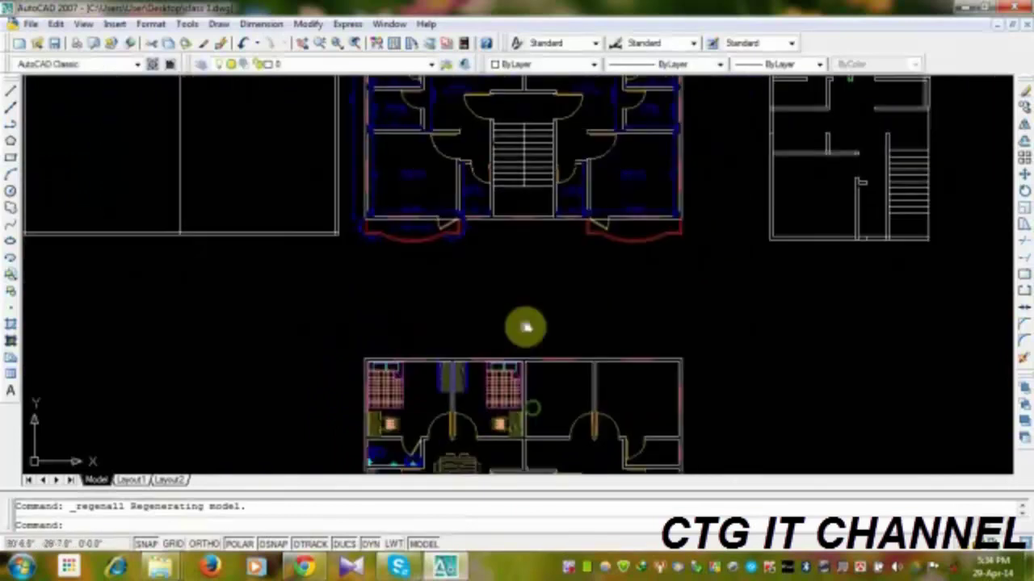
- Select the beds, desks, chairs and the first bedroom's wardrobe in the two furnished bedrooms of the furnished floor plan
middle_click_drag(526, 323, 440, 469)
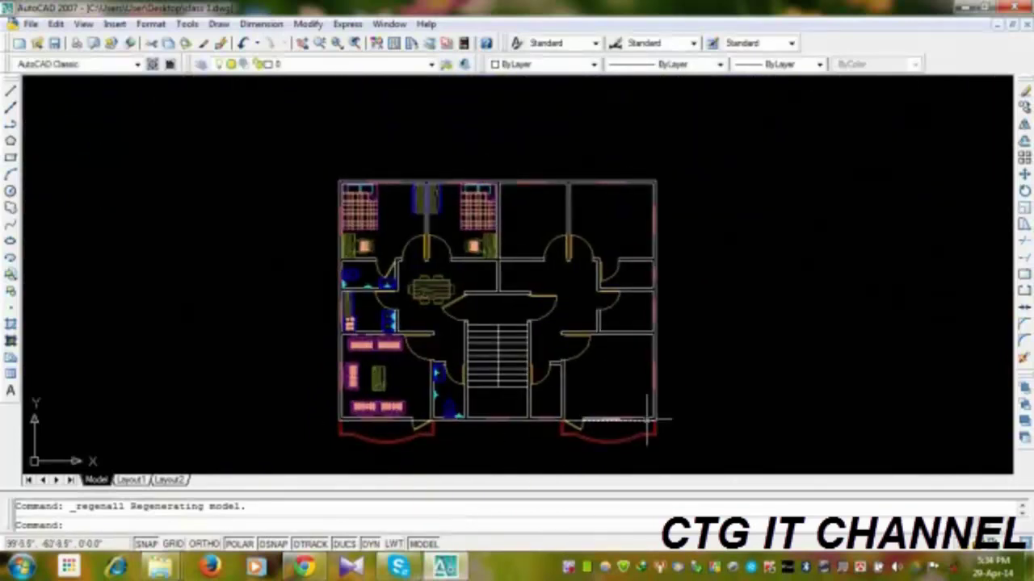
middle_click_drag(502, 320, 450, 270)
scroll(327, 189, "up", 3)
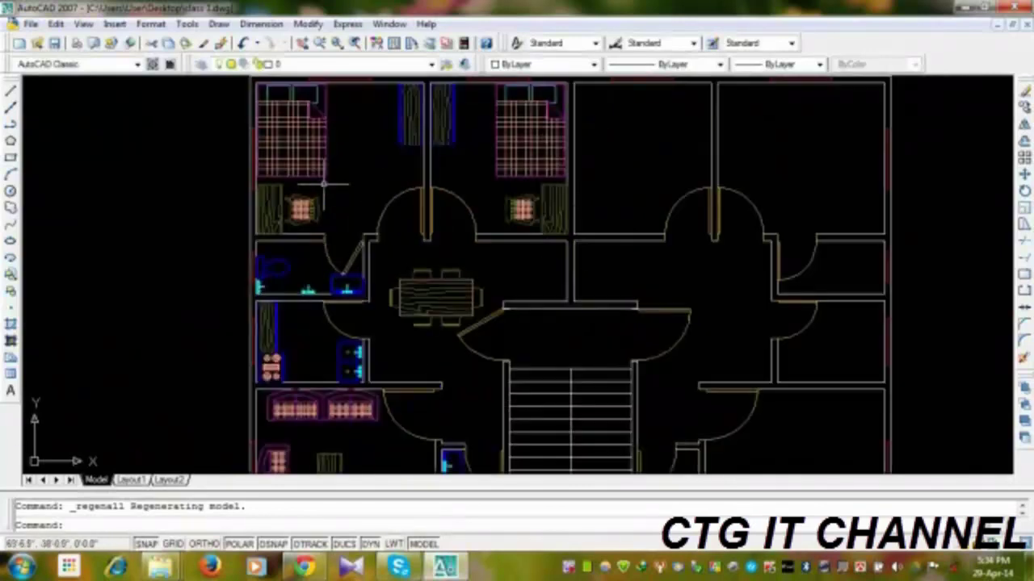
left_click(395, 153)
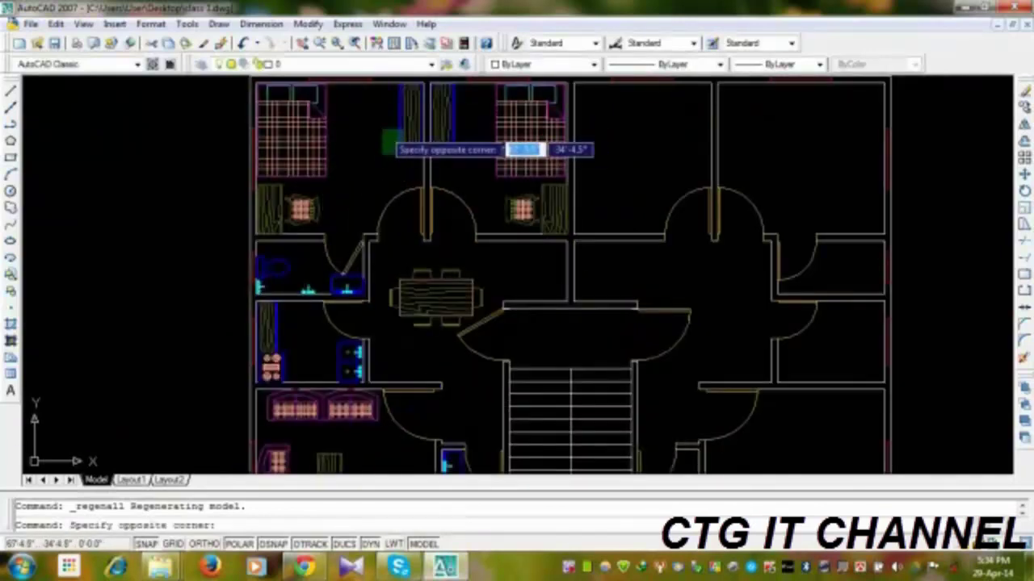
left_click(309, 112)
left_click(339, 173)
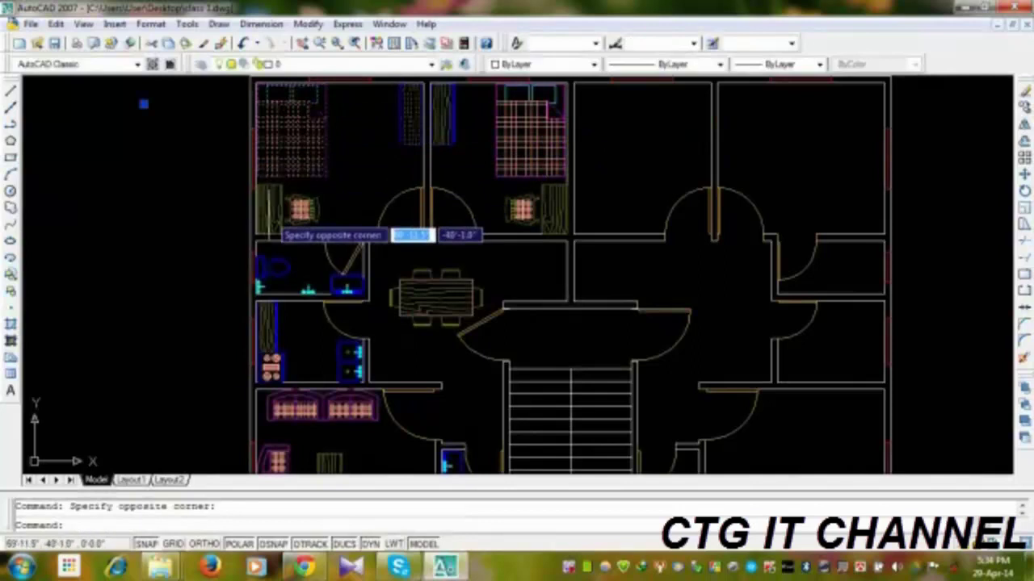
left_click(273, 226)
left_click(491, 154)
left_click(552, 173)
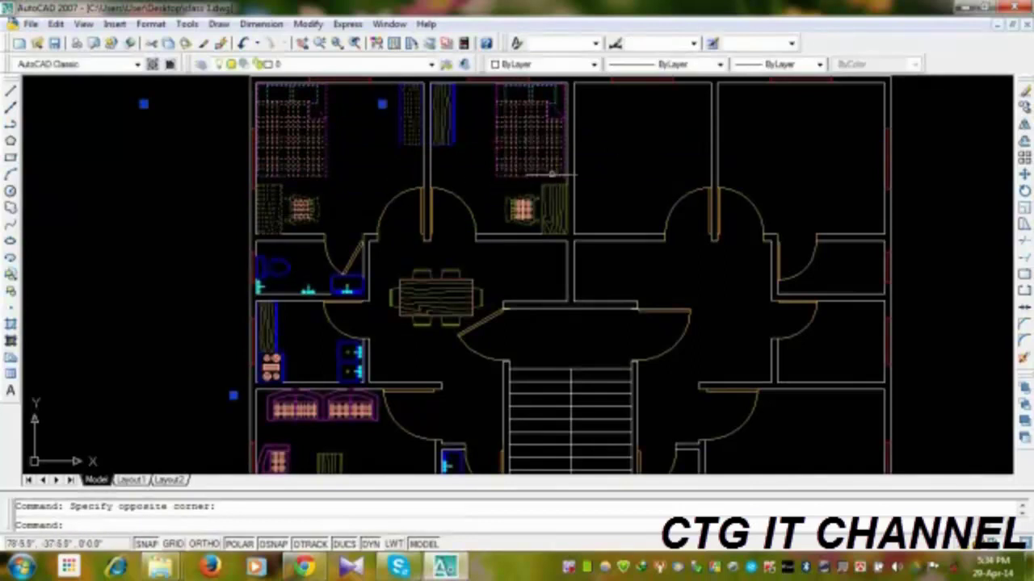
left_click(563, 177)
left_click(517, 206)
- Add the dining table, the upper bathroom fixtures, and the kitchen cabinet, stove and sinks to the selection
middle_click_drag(474, 261, 479, 204)
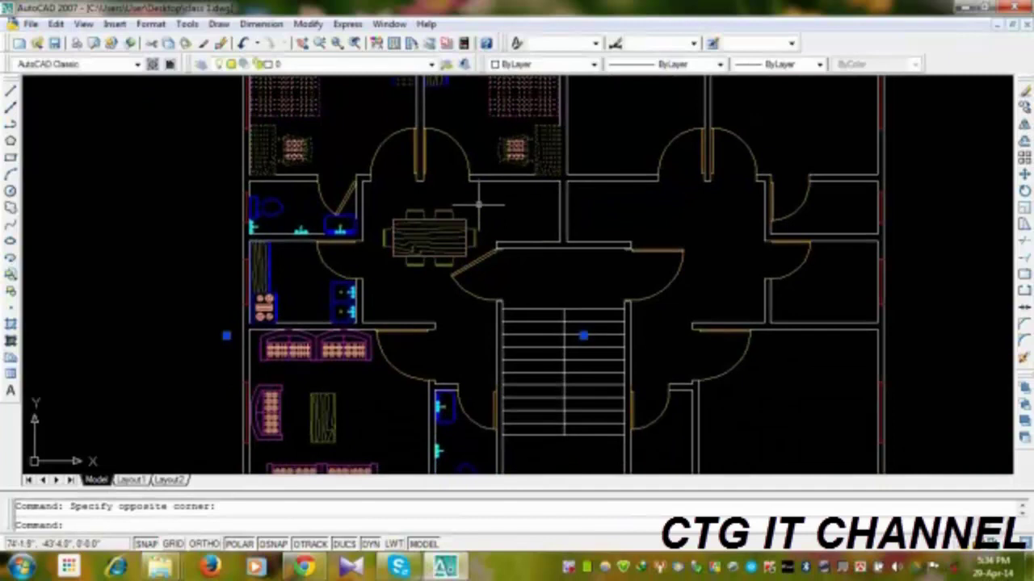
left_click(521, 214)
left_click(344, 228)
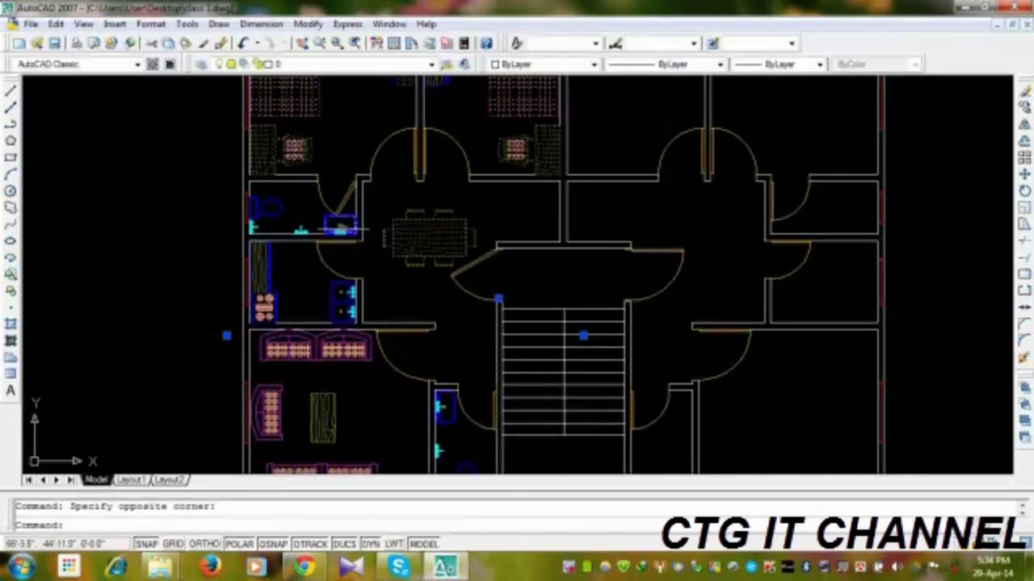
left_click(313, 210)
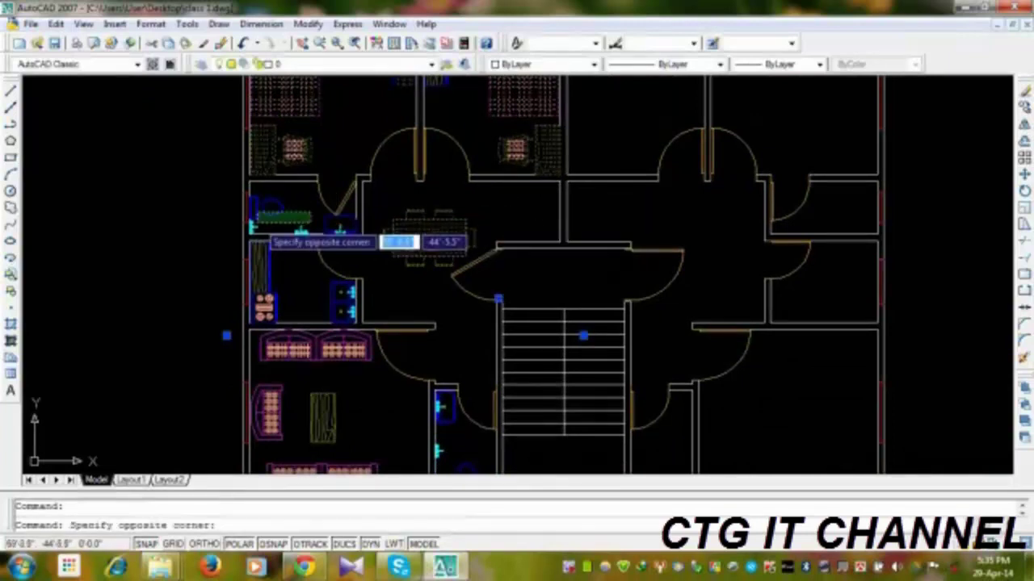
left_click(252, 230)
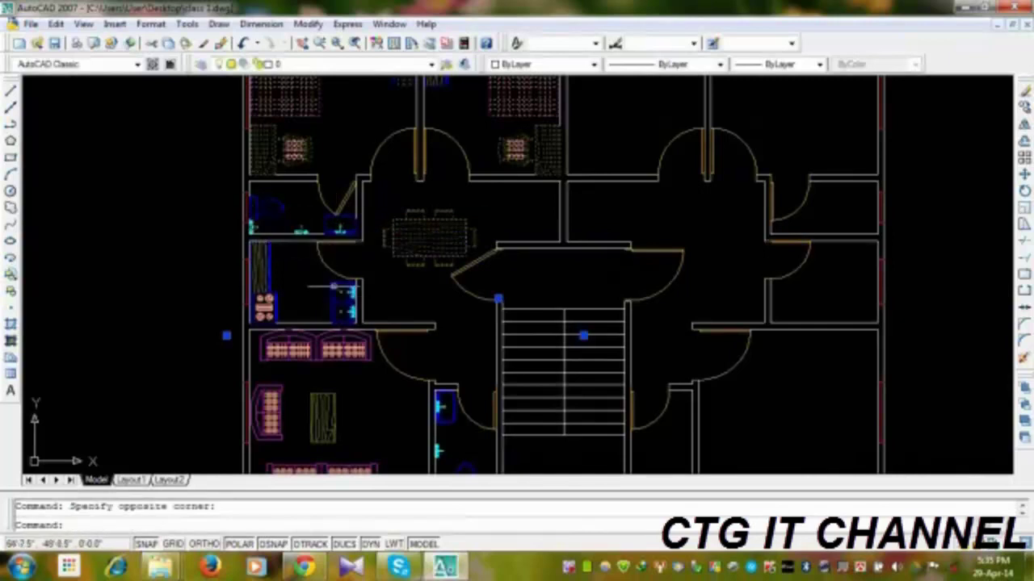
left_click(319, 301)
left_click(268, 302)
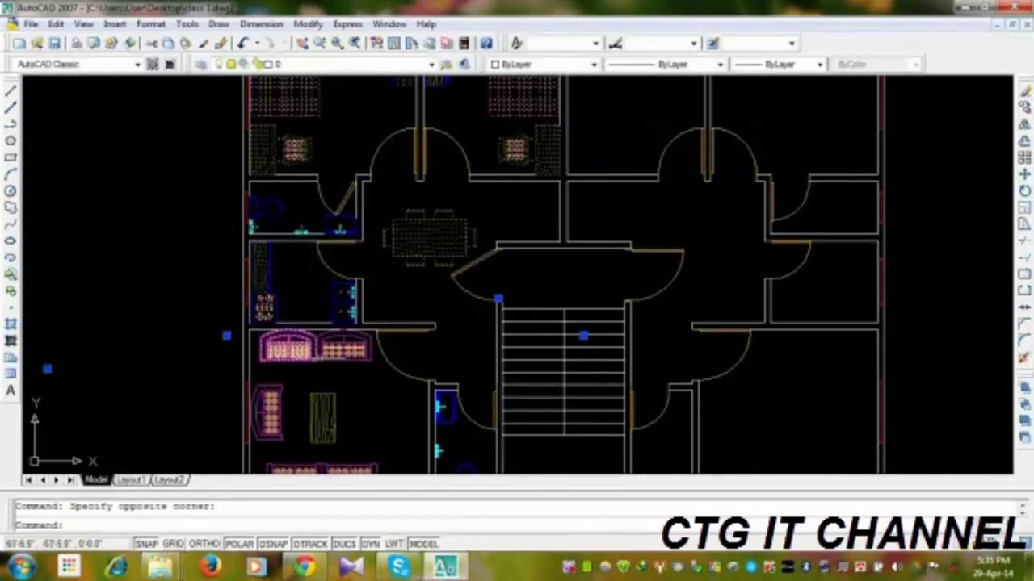
- Add the living room sofas and coffee table and the fixtures of the toilet beside the staircase to the selection
left_click(386, 470)
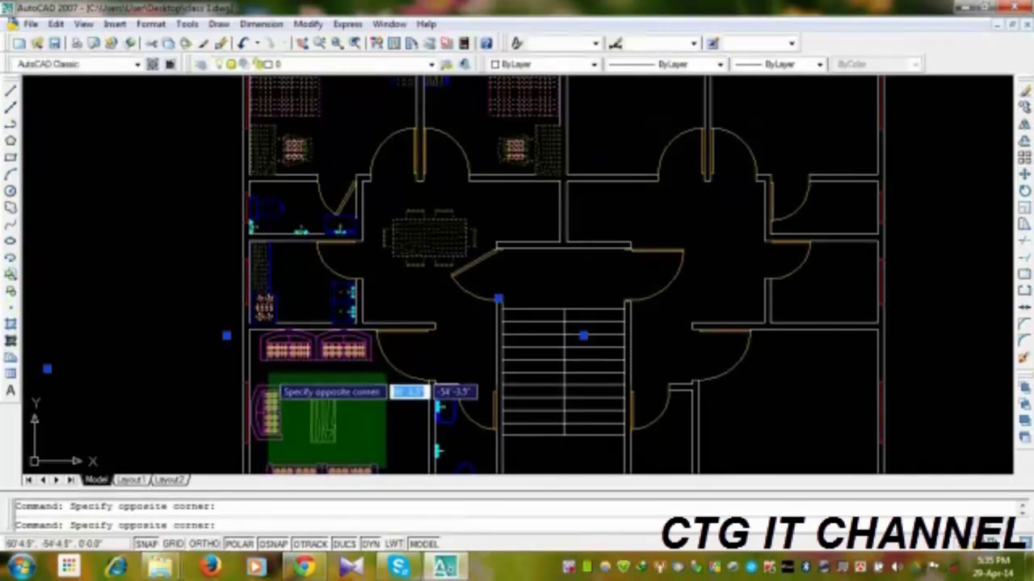
left_click(266, 378)
scroll(434, 417, "up", 5)
left_click(470, 331)
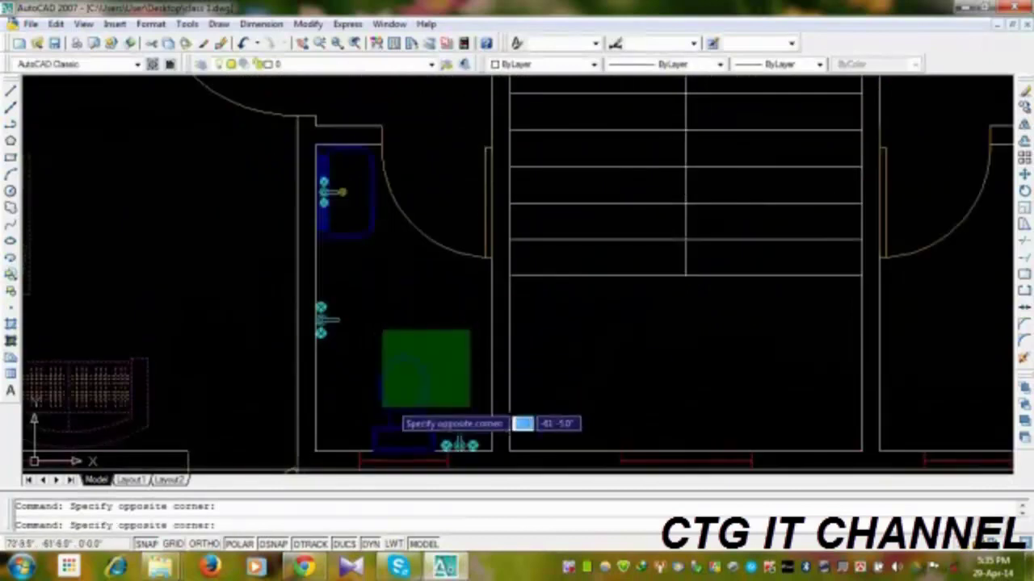
left_click(354, 431)
left_click(385, 245)
left_click(353, 319)
scroll(341, 231, "down", 7)
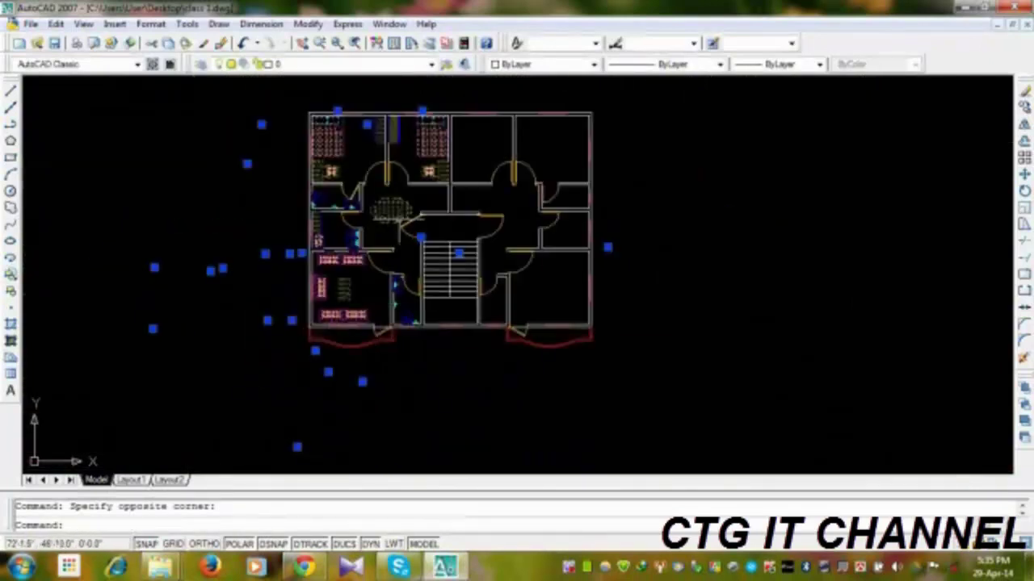
- Add the missed wardrobe in the second bedroom, next to the partition wall, to the furniture selection
scroll(342, 242, "up", 2)
scroll(334, 279, "down", 1)
middle_click_drag(334, 279, 335, 272)
scroll(359, 105, "up", 5)
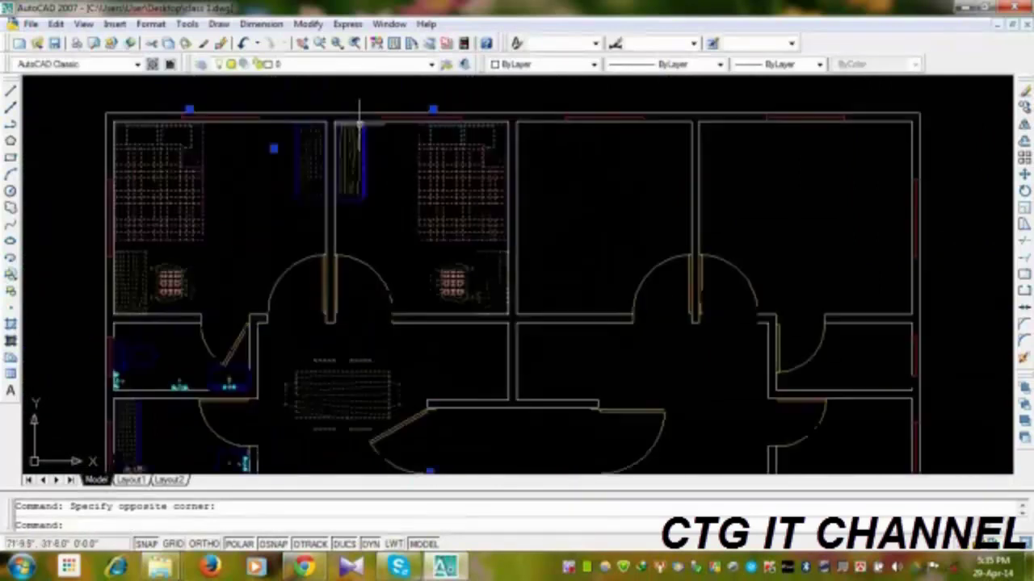
scroll(360, 122, "up", 2)
left_click(406, 143)
left_click(363, 179)
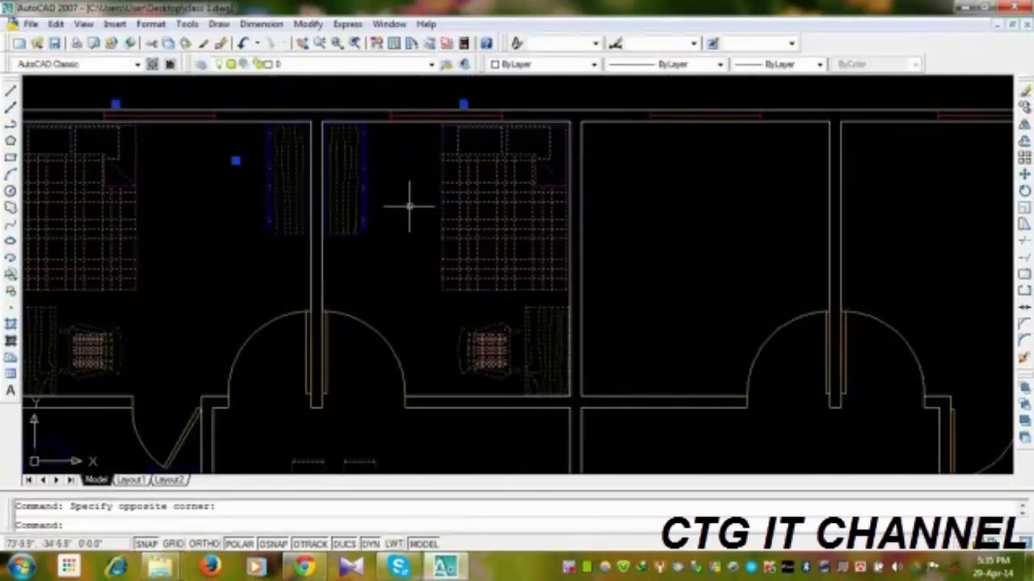
- Mirror the selected furniture about the staircase's vertical centre line into the empty apartment, keeping the source objects
scroll(410, 206, "down", 4)
middle_click_drag(480, 334, 418, 261)
scroll(419, 265, "down", 1)
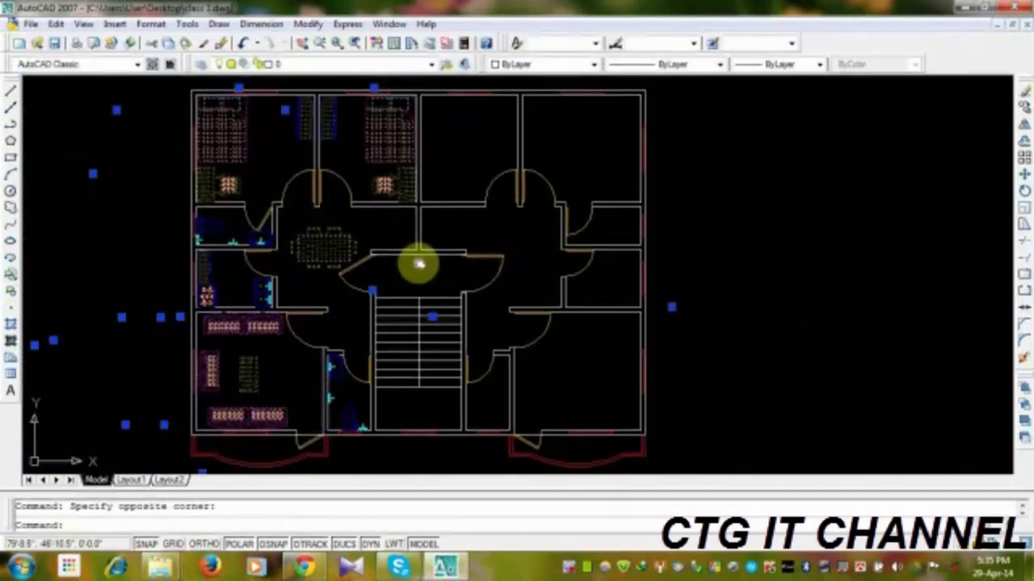
left_click(1022, 129)
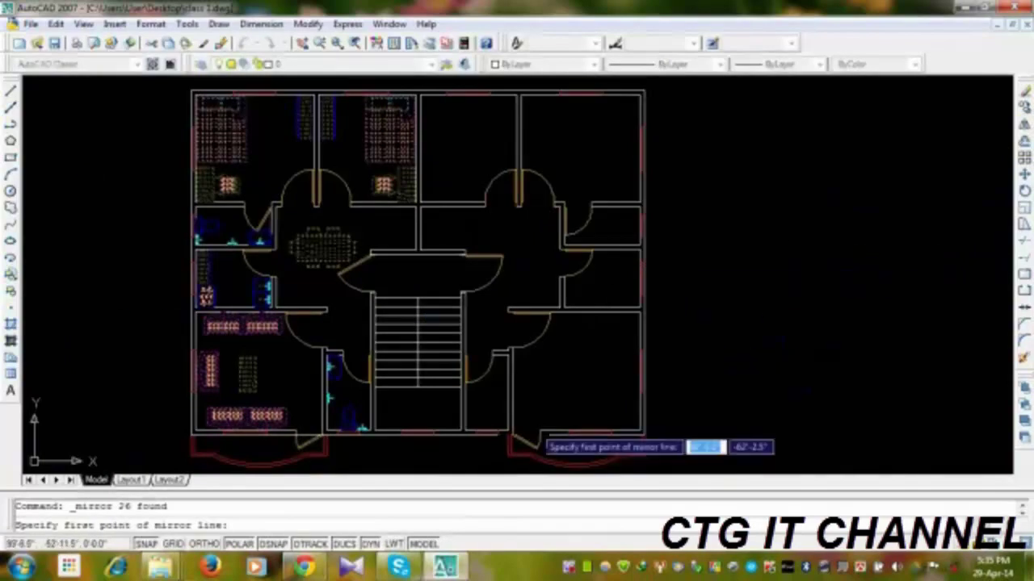
left_click(417, 389)
left_click(417, 305)
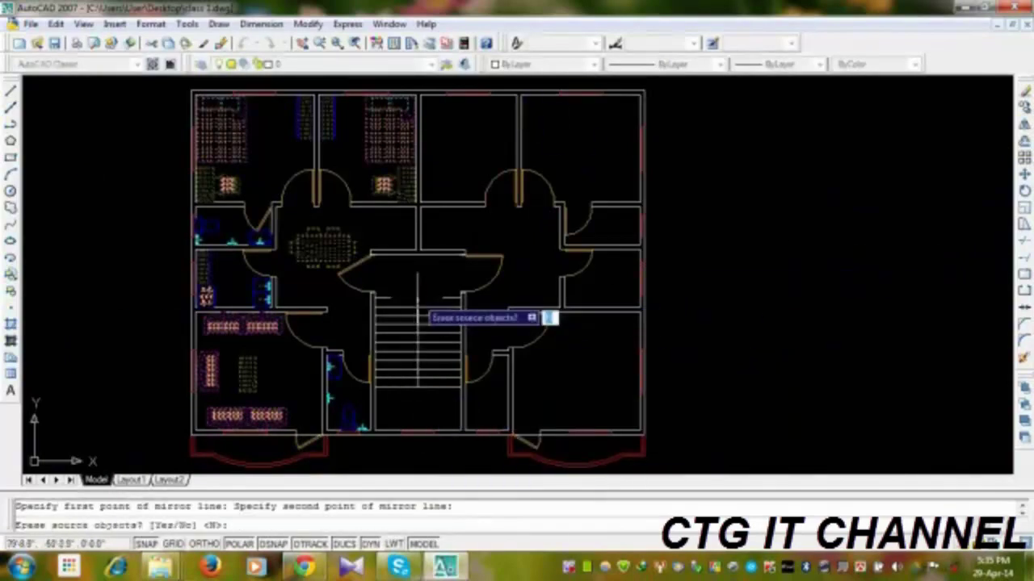
key("Return")
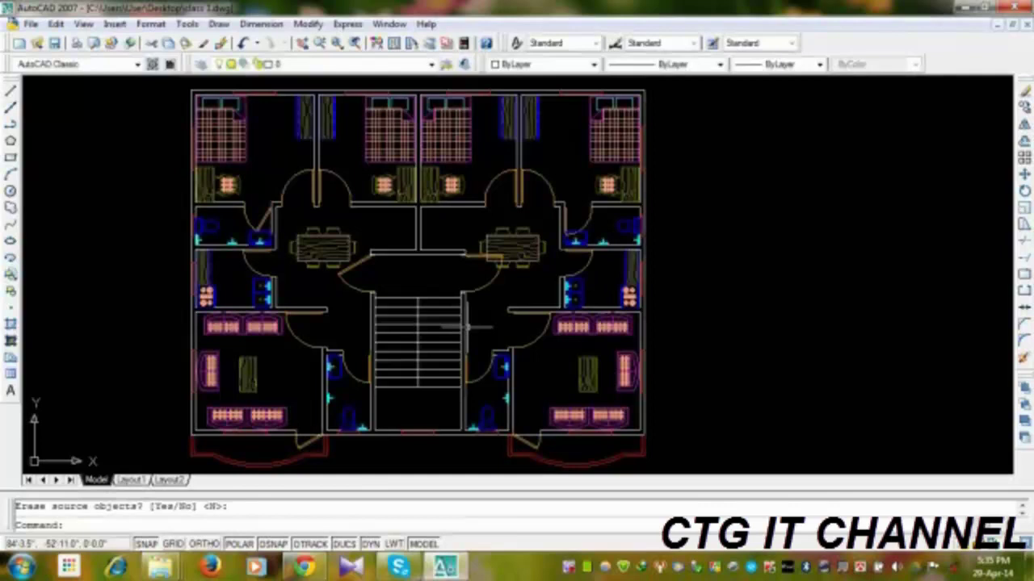
- Set the opening angle of the mirrored apartment's entrance door beside the dining table to Open 60º
scroll(514, 265, "up", 6)
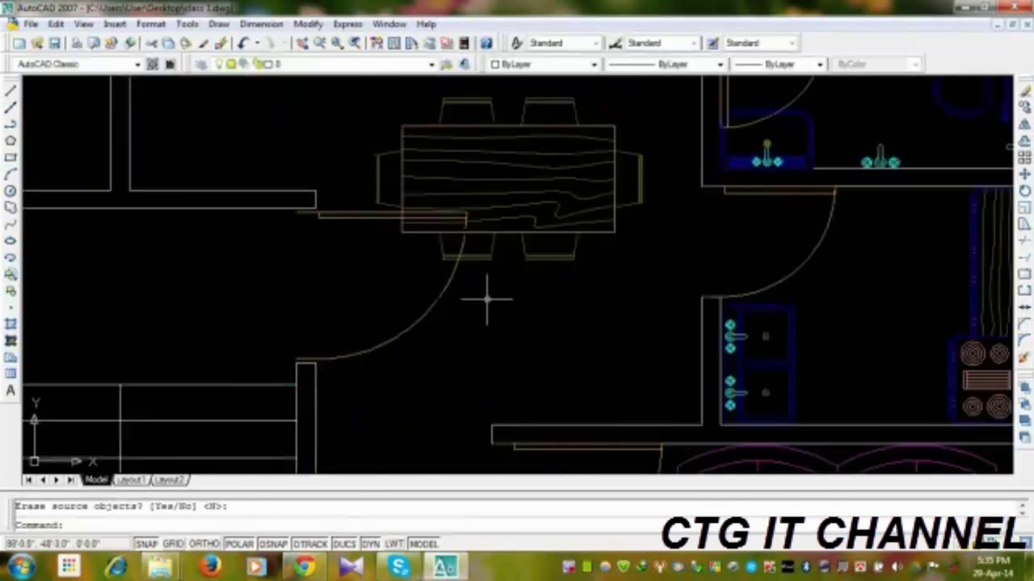
left_click(439, 302)
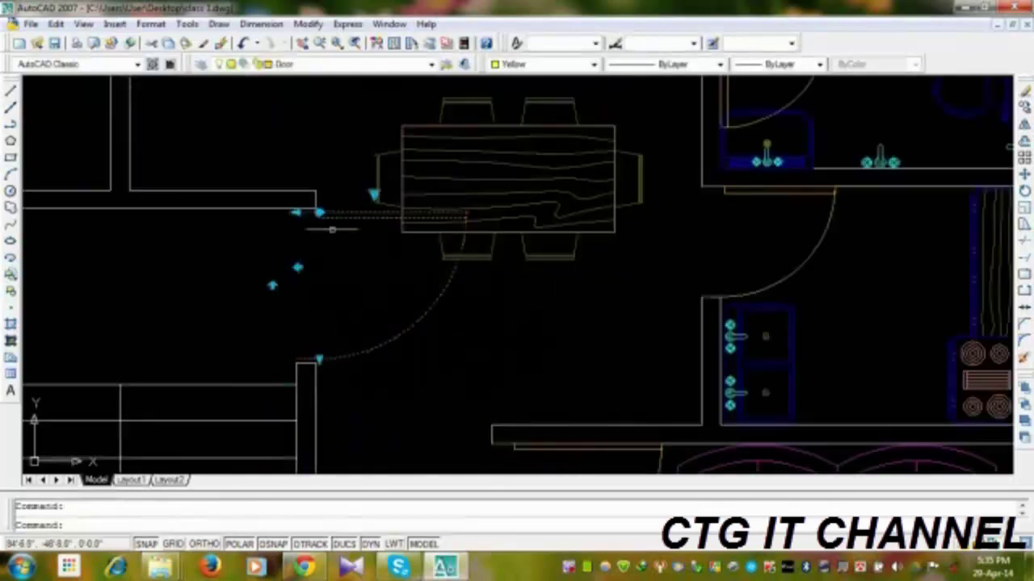
left_click(373, 194)
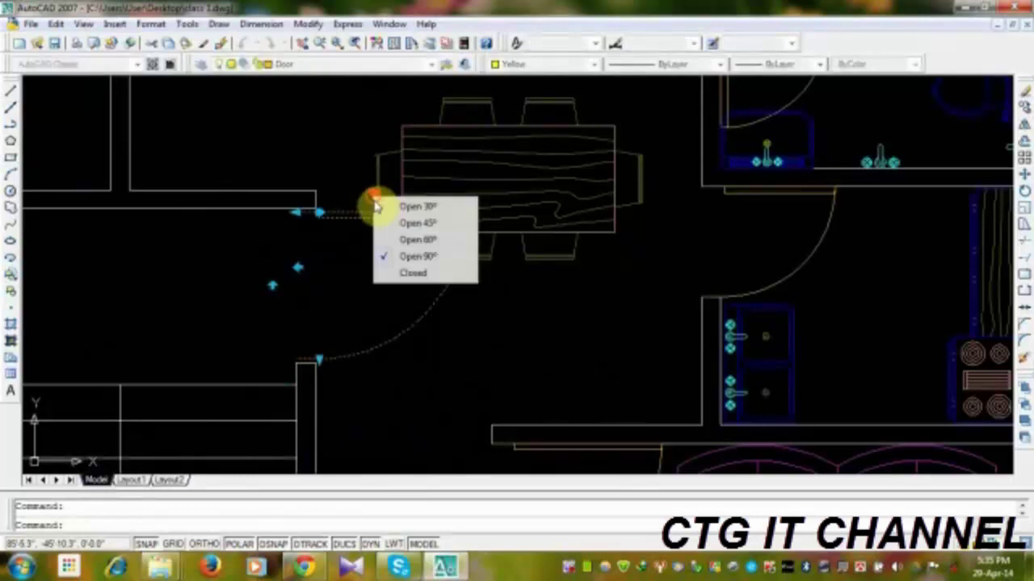
left_click(412, 239)
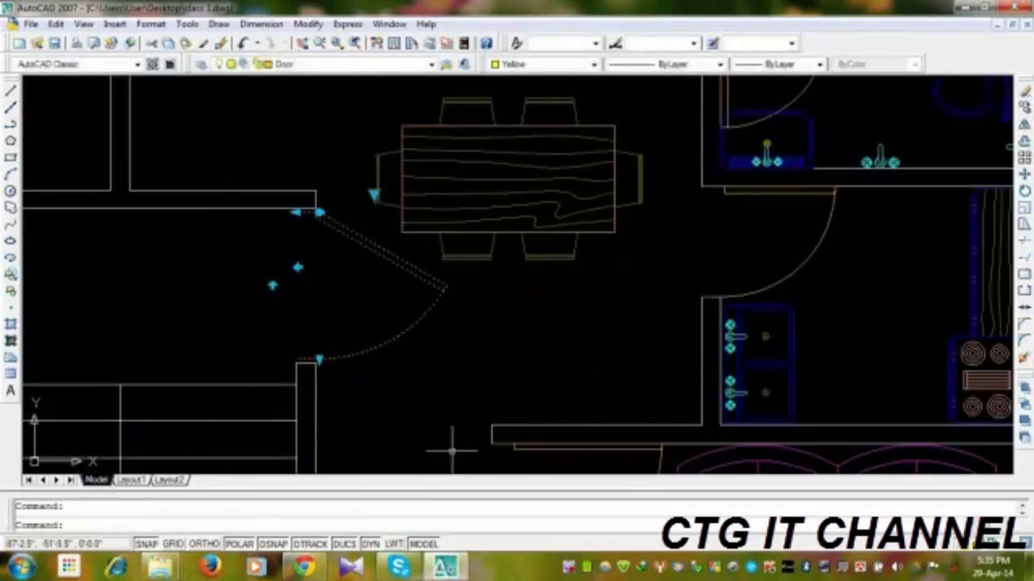
key("Escape")
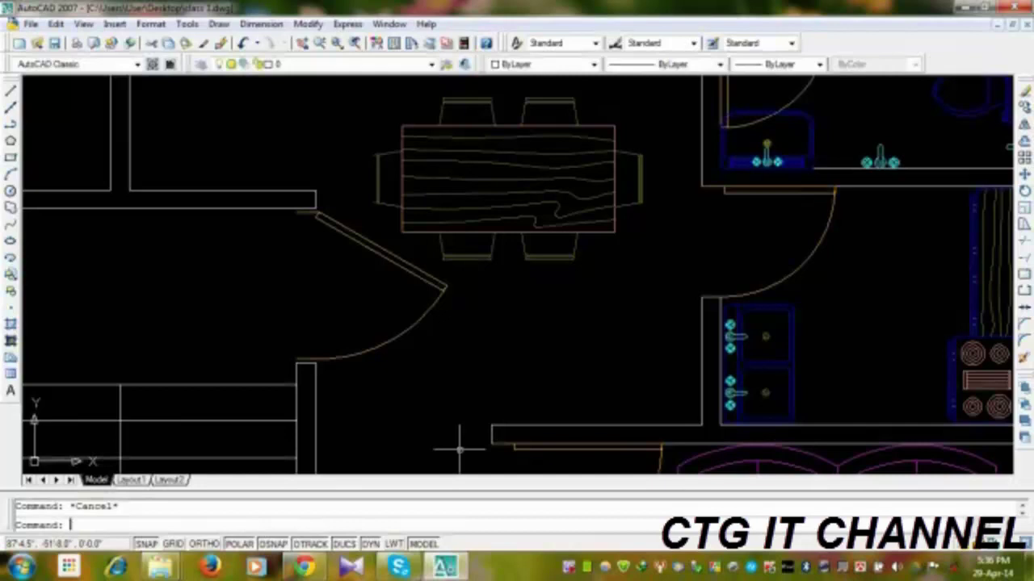
- Flip the entrance door's hinge side and its swing direction, flipping each one back to its original orientation
left_click(390, 263)
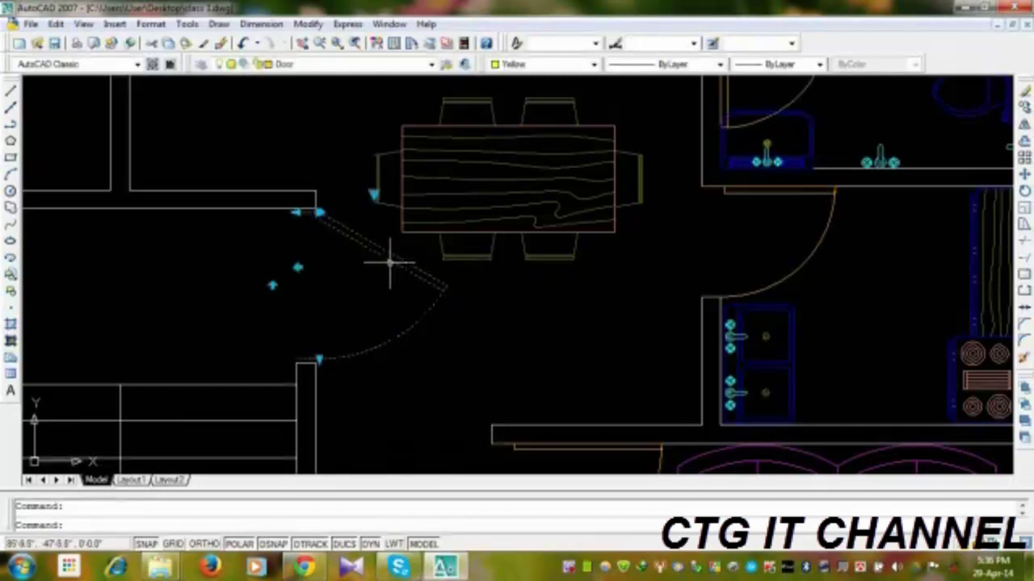
left_click(272, 285)
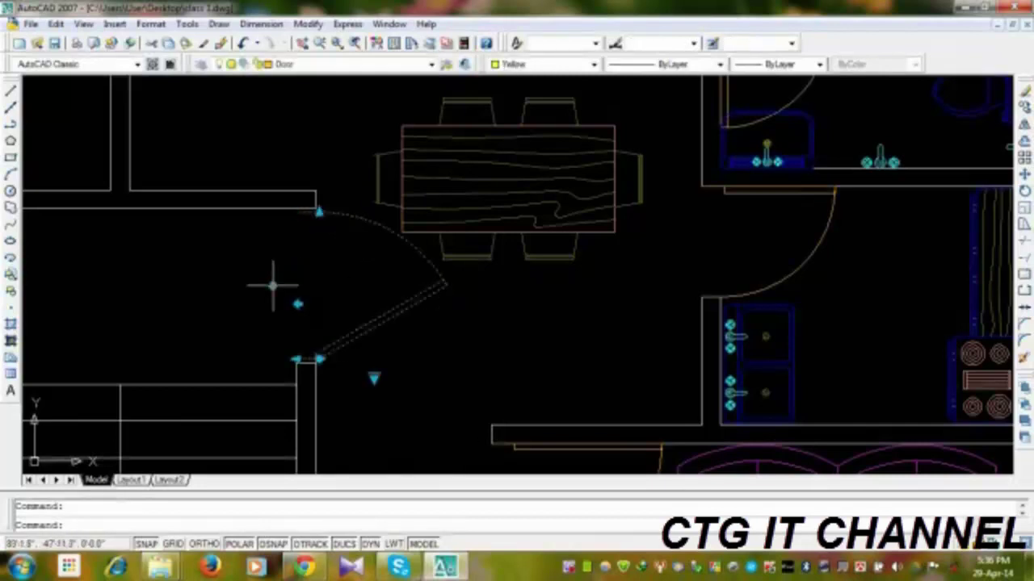
left_click(297, 304)
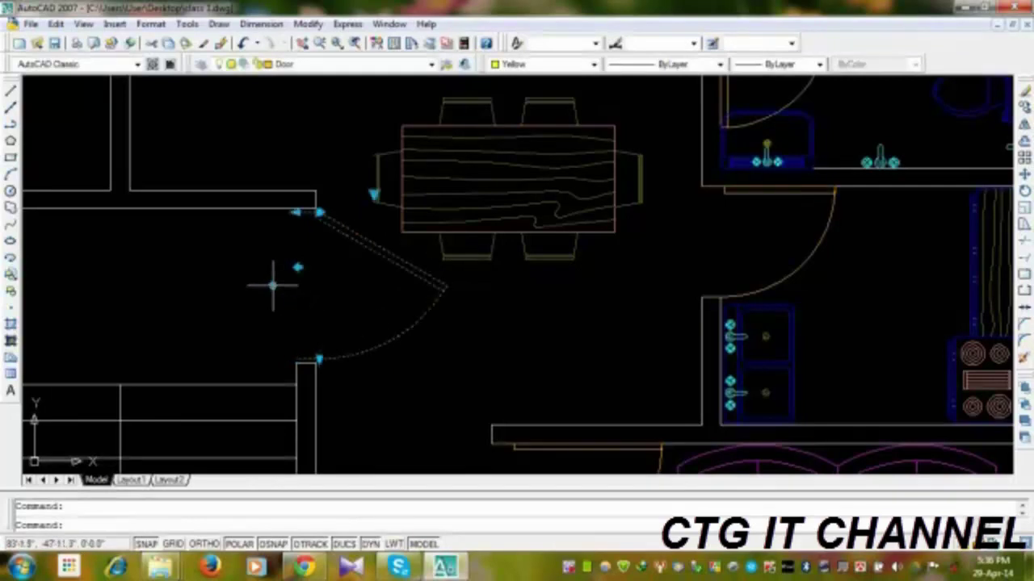
left_click(298, 268)
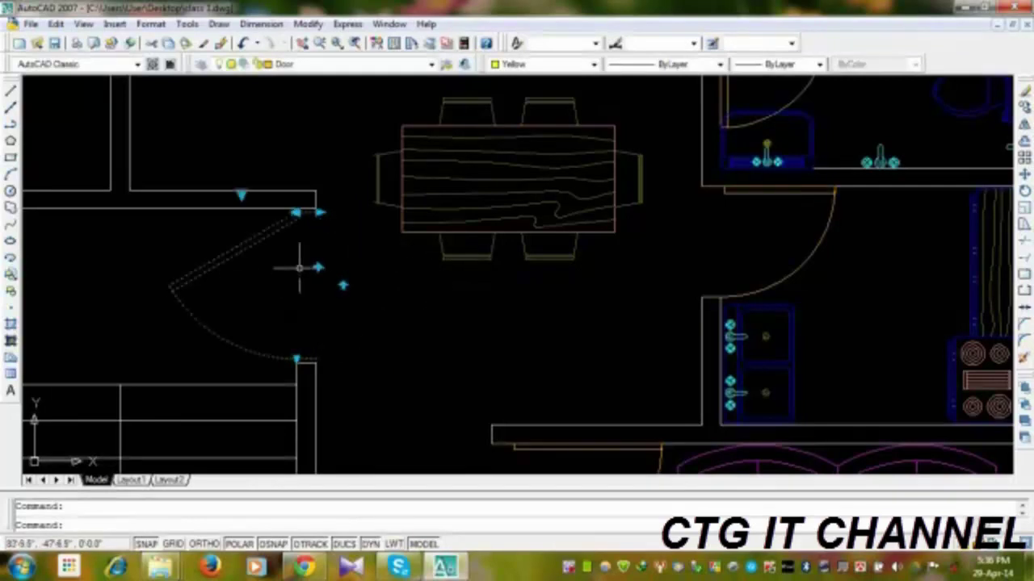
left_click(317, 267)
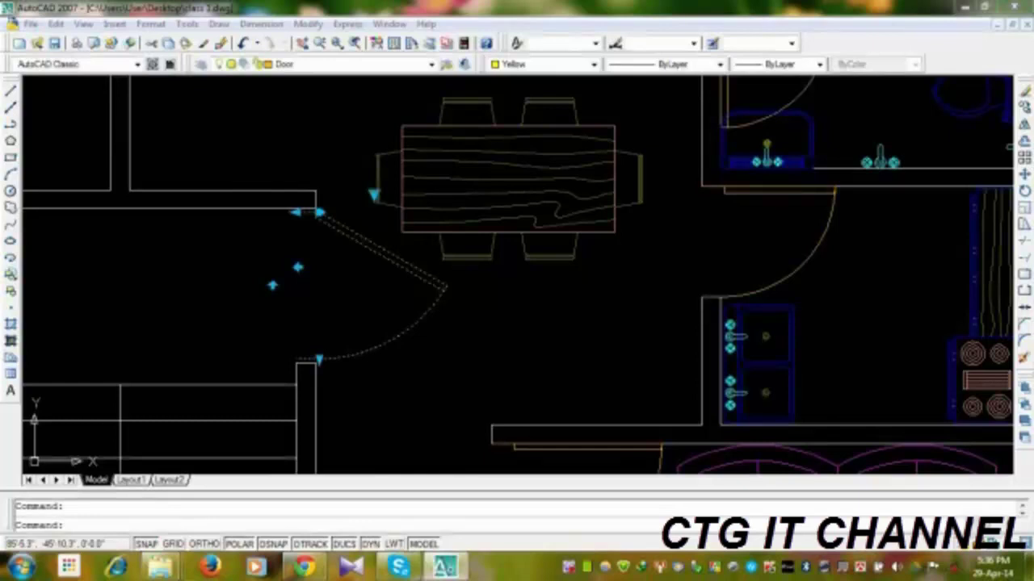
key("Escape")
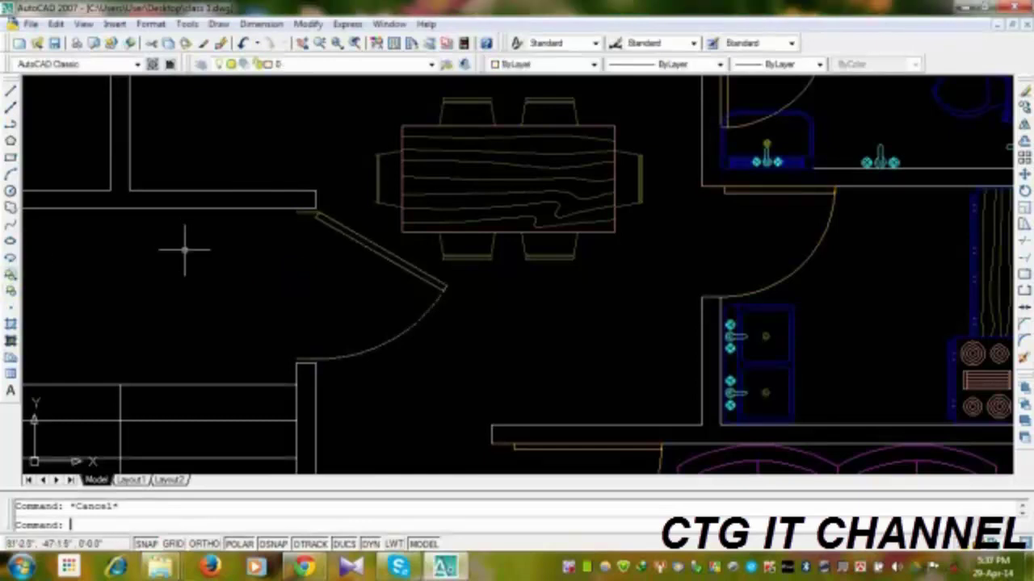
- Switch the opening state of the mirrored apartment's entrance door beside the dining table to Closed, followed by Open 90º
left_click(309, 264)
left_click(346, 229)
left_click(375, 198)
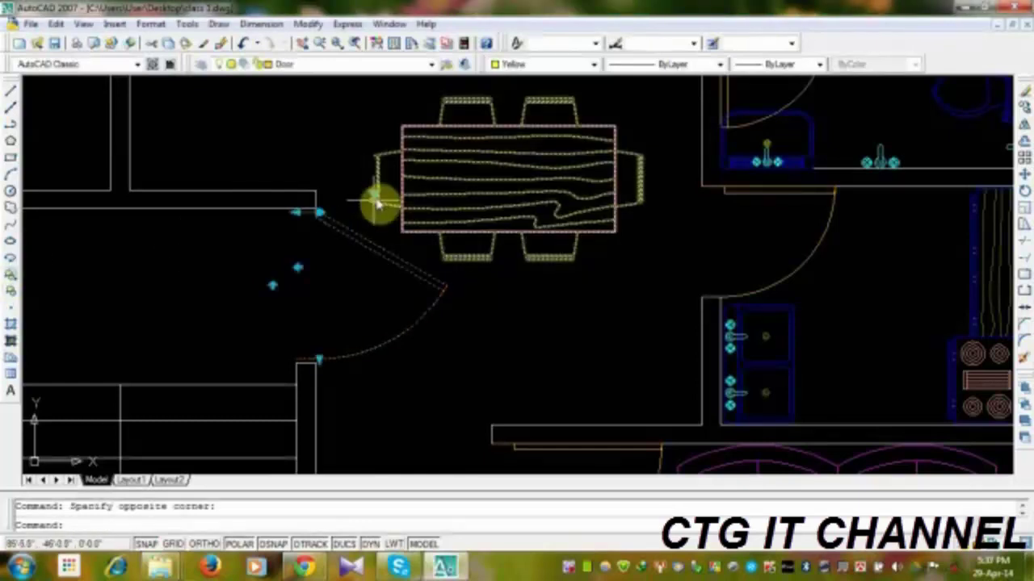
left_click(375, 194)
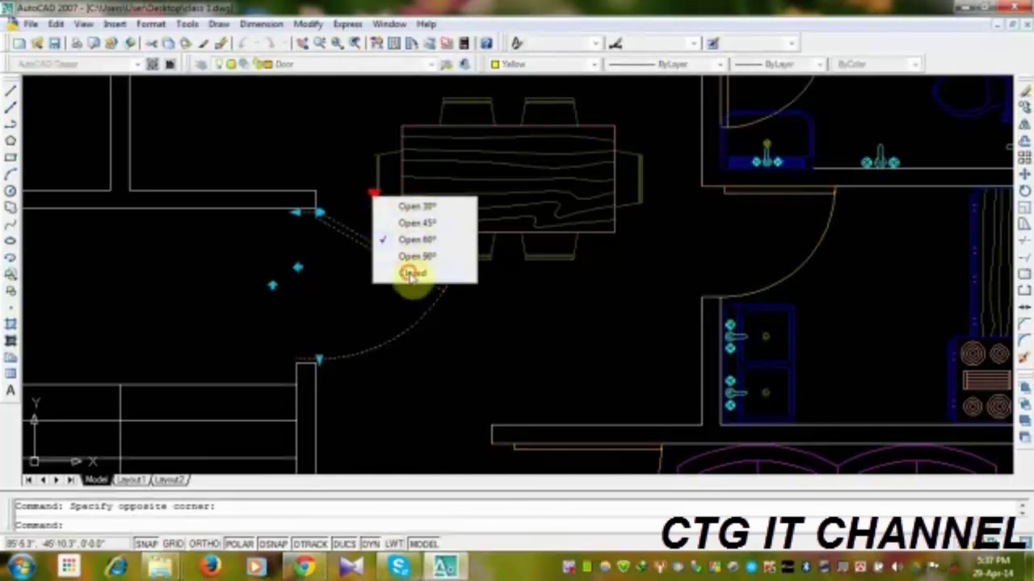
left_click(411, 275)
left_click(374, 198)
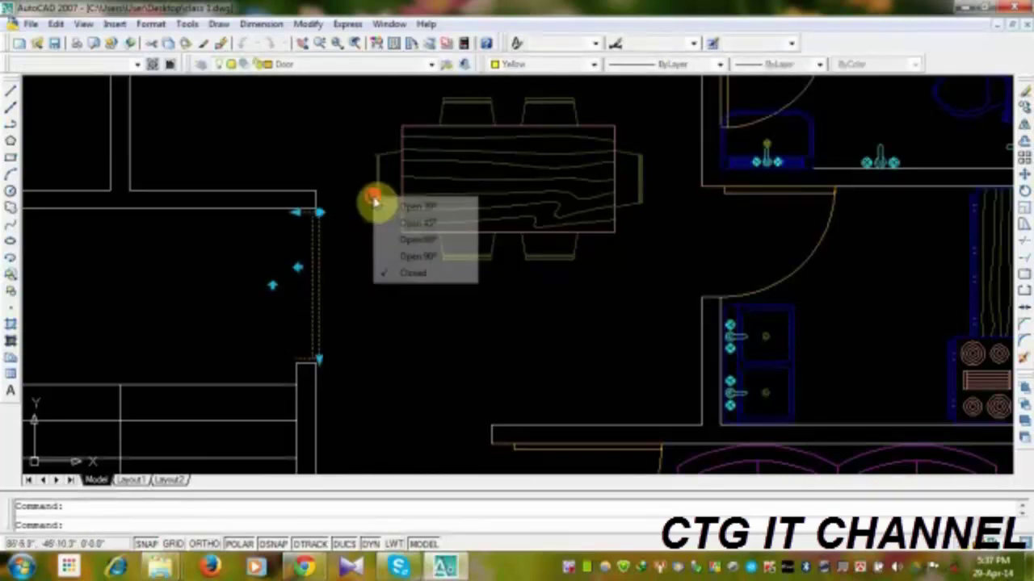
left_click(417, 256)
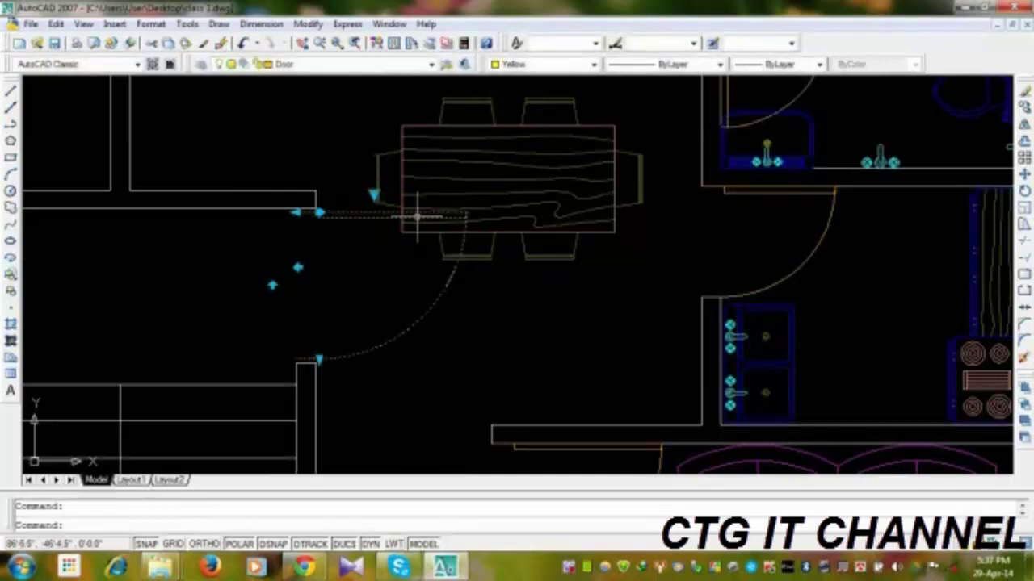
- Return the opening angle of the mirrored apartment's entrance door to Open 60º
left_click(373, 196)
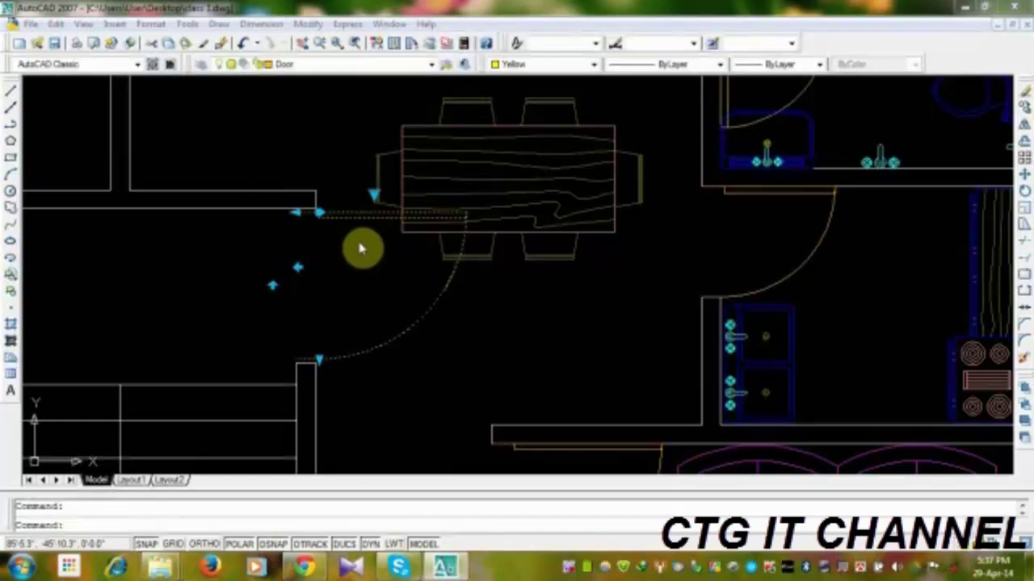
left_click(315, 145)
key("Escape")
left_click(358, 198)
left_click(377, 230)
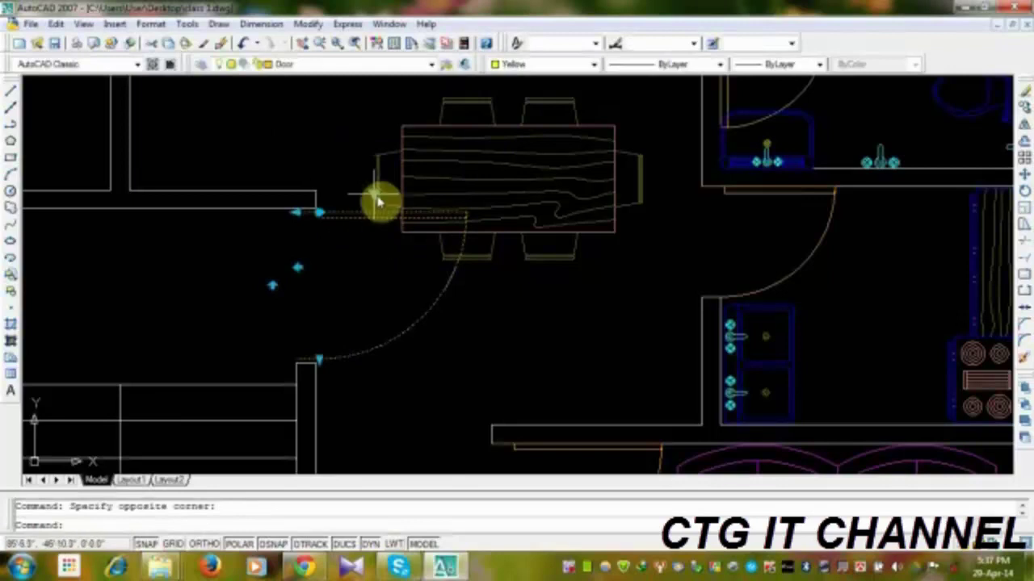
left_click(374, 196)
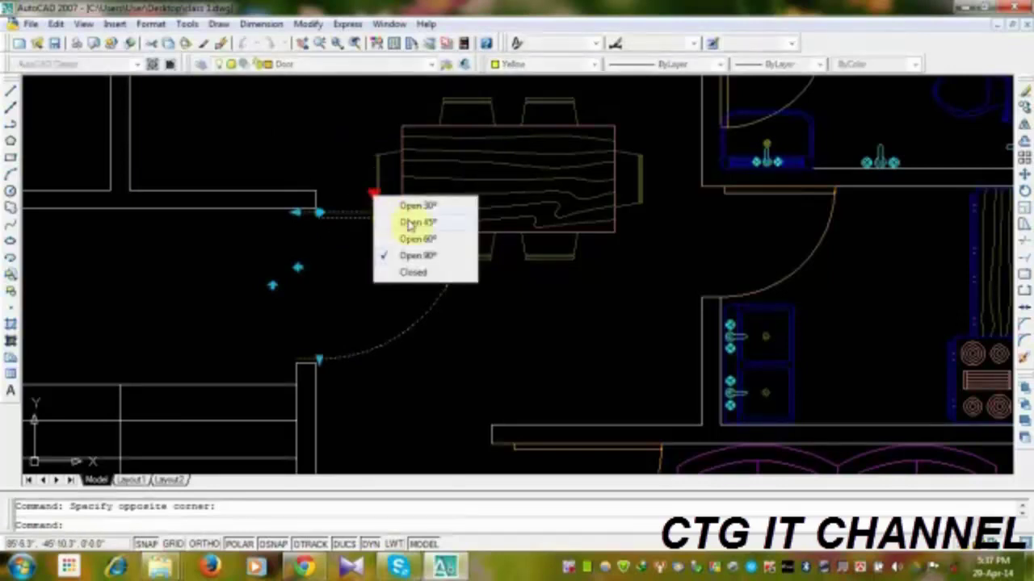
left_click(415, 240)
key("Escape")
- Set the mirrored apartment's bathroom door above the washbasin, near the dining area, to Open 60º and save the drawing
mouse_move(433, 312)
middle_mouse_down()
mouse_move(424, 294)
mouse_move(353, 307)
mouse_move(332, 297)
middle_mouse_up()
scroll(396, 293, "down", 4)
scroll(387, 334, "up", 3)
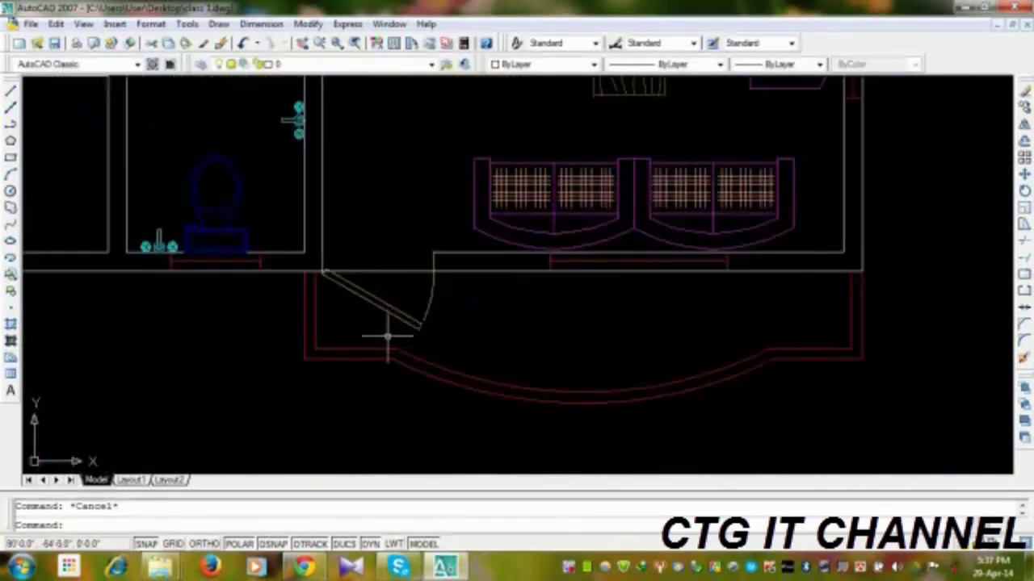
scroll(436, 331, "down", 3)
middle_click_drag(279, 202, 282, 317)
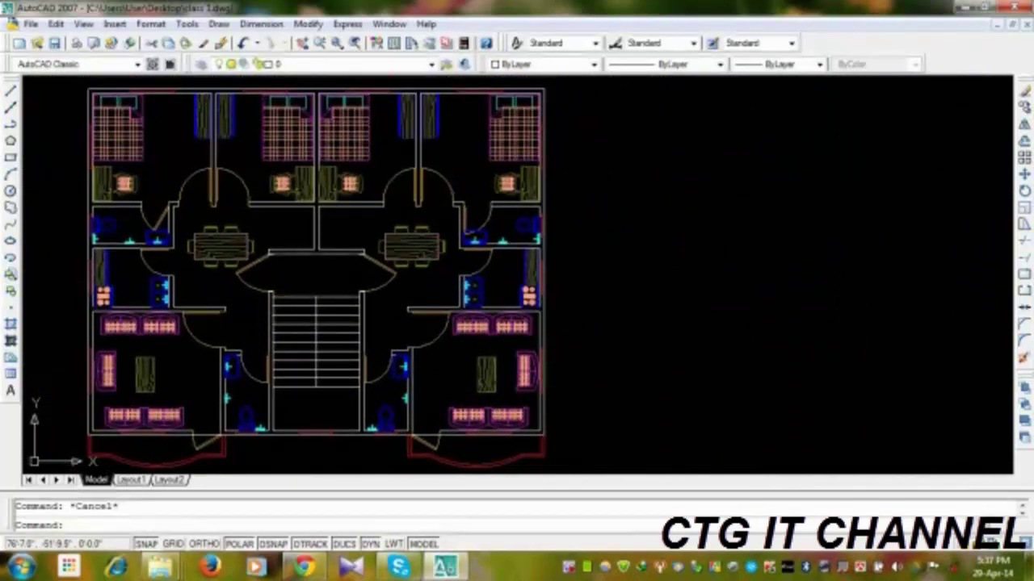
scroll(472, 230, "up", 5)
left_click(489, 194)
left_click(485, 198)
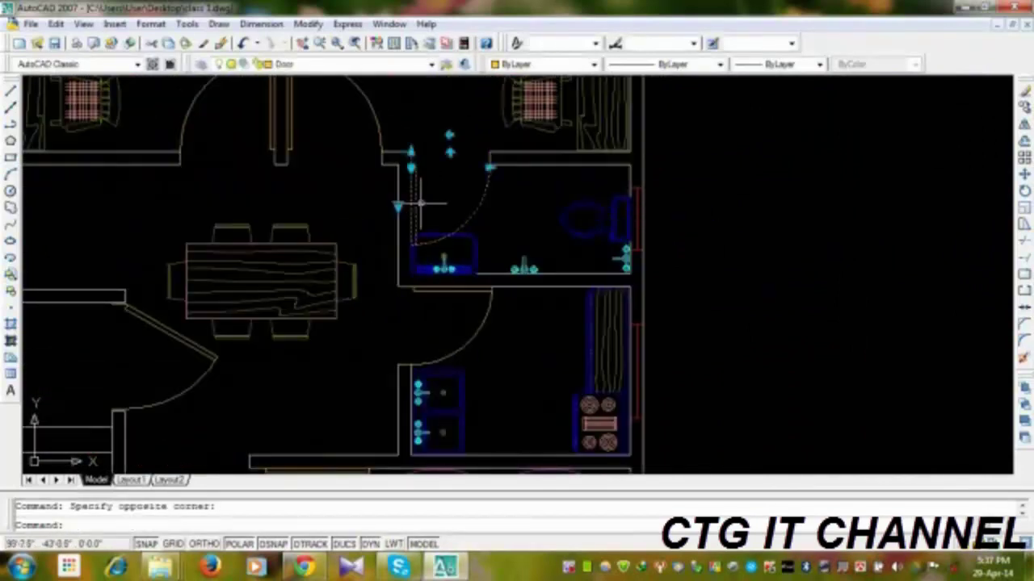
left_click(397, 207)
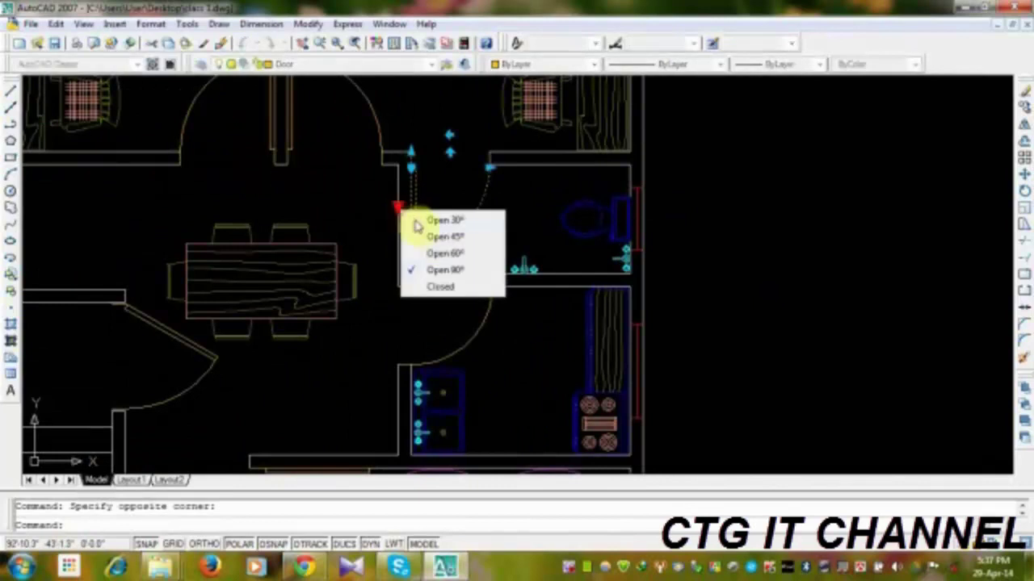
left_click(444, 253)
key("Escape")
middle_click_drag(384, 322, 427, 249)
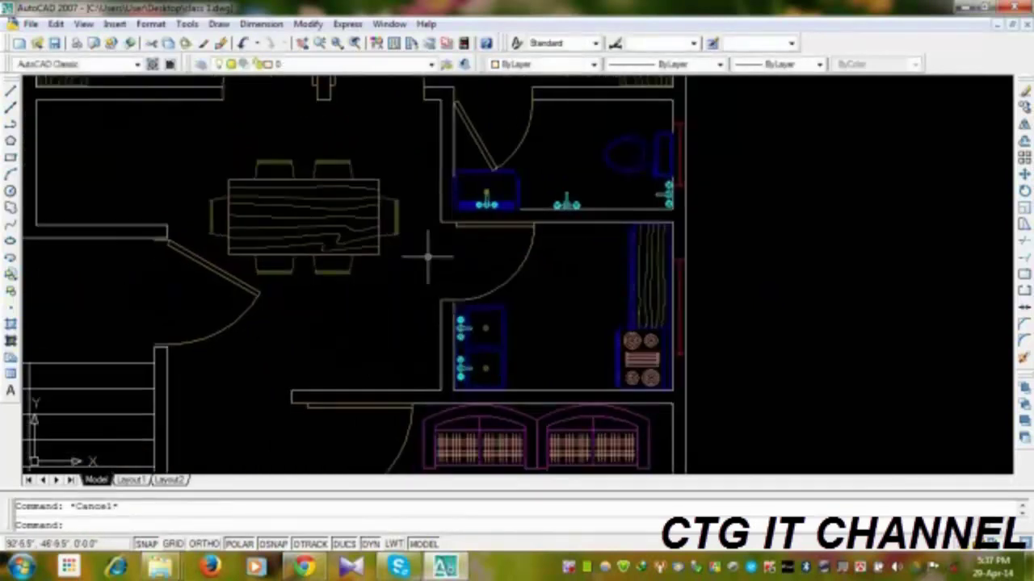
left_click(53, 44)
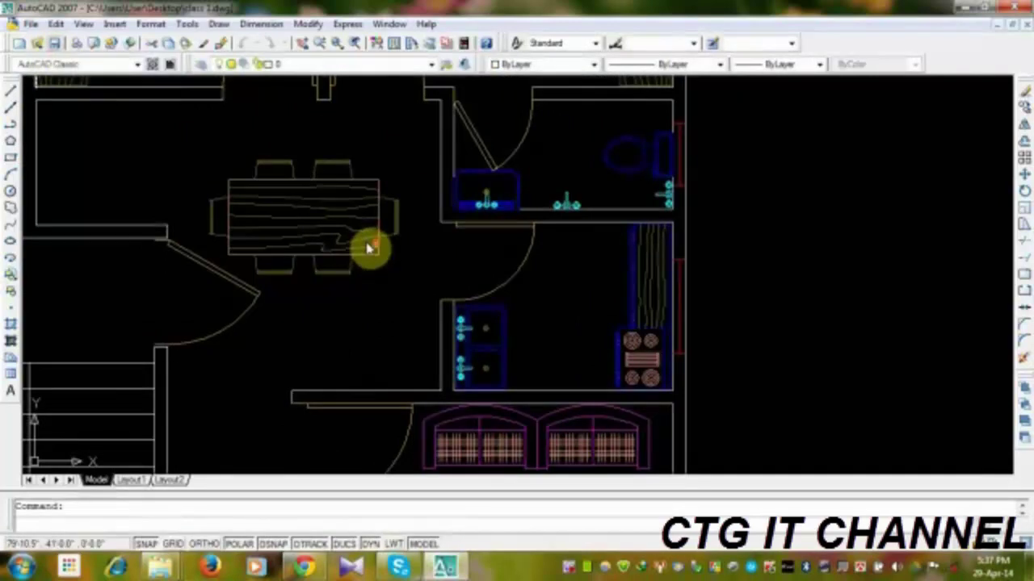
- Look over the furnished plan of both apartments, checking the mirrored furniture and doors around the bedrooms, dining areas and staircase
scroll(364, 291, "down", 2)
middle_click_drag(166, 240, 304, 376)
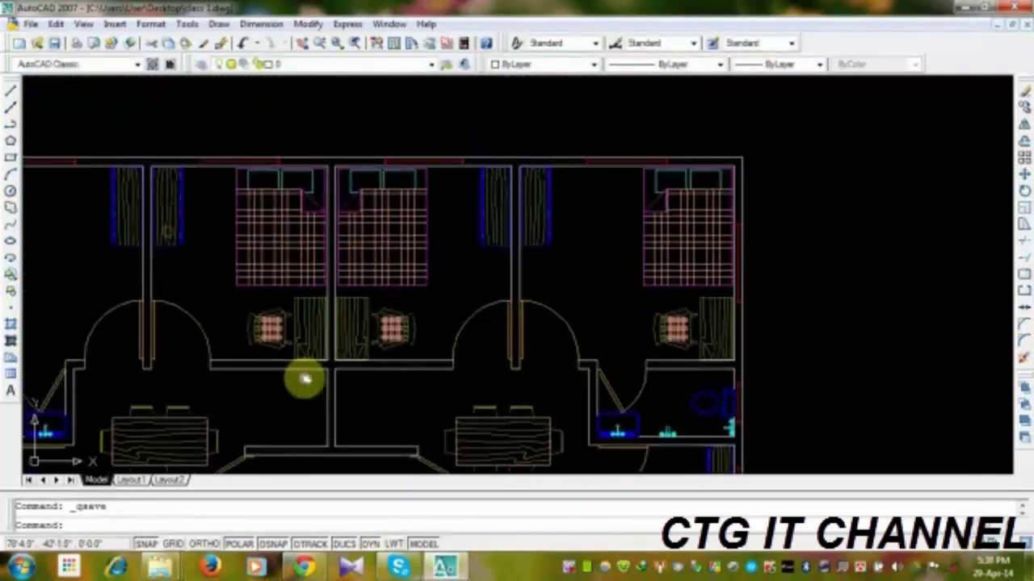
scroll(181, 319, "down", 4)
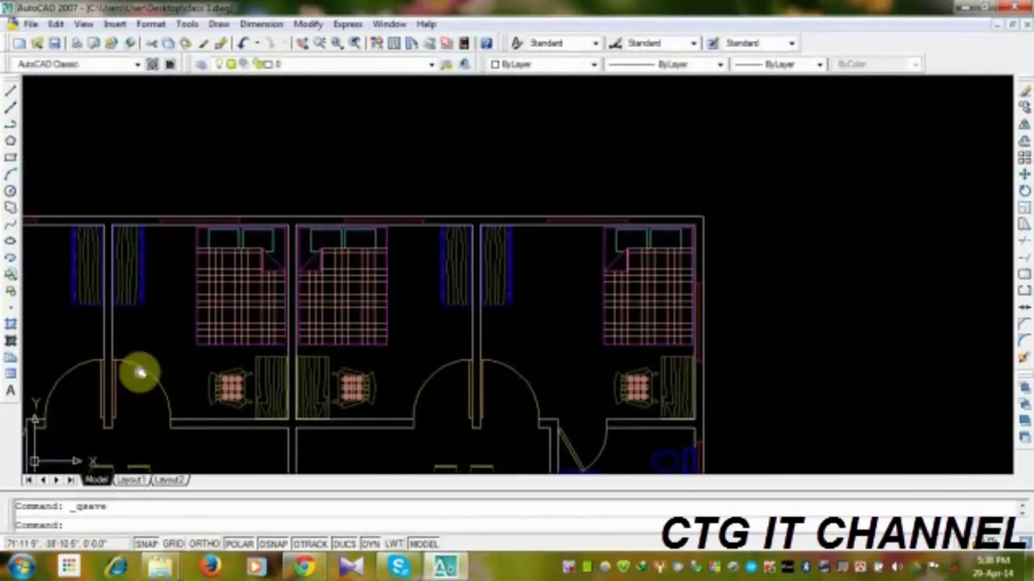
mouse_move(183, 321)
middle_mouse_down()
mouse_move(380, 307)
mouse_move(288, 213)
mouse_move(310, 213)
mouse_move(455, 325)
mouse_move(460, 284)
middle_mouse_up()
scroll(310, 213, "down", 4)
scroll(331, 236, "up", 2)
scroll(463, 285, "up", 2)
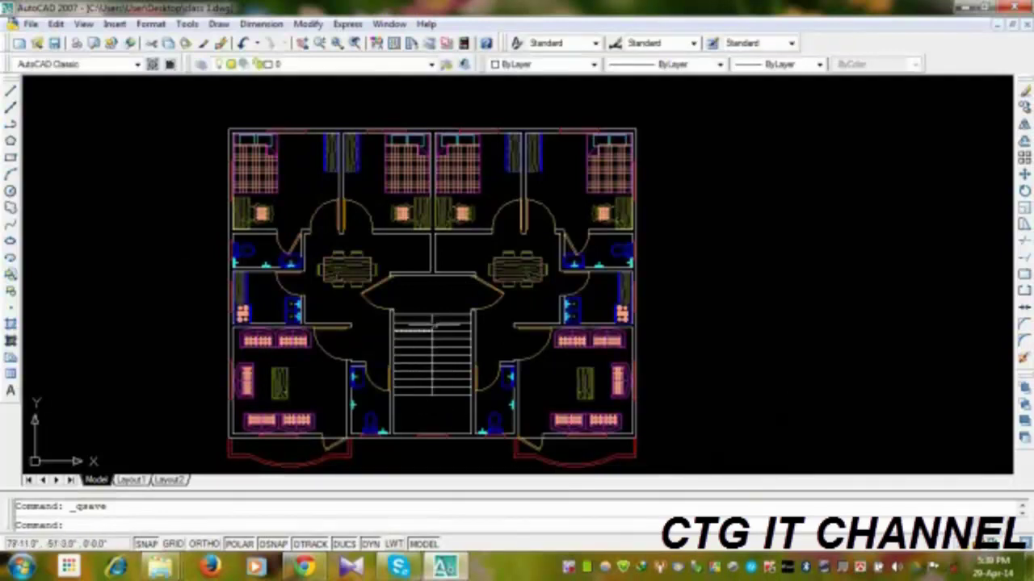
middle_click_drag(435, 326, 484, 290)
scroll(484, 291, "down", 2)
scroll(565, 294, "up", 4)
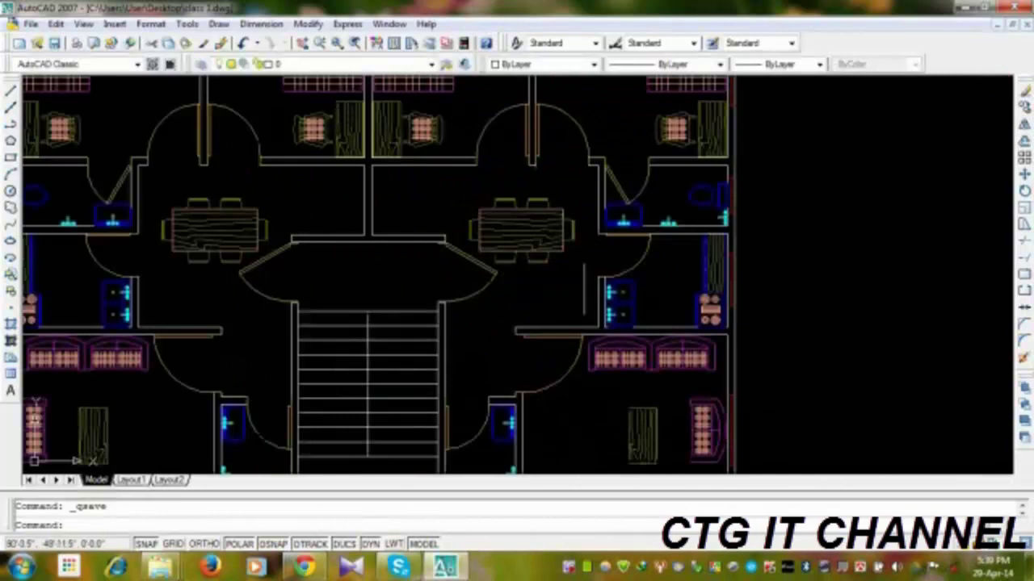
scroll(598, 299, "down", 3)
middle_click_drag(554, 328, 529, 369)
middle_click_drag(452, 327, 355, 368)
scroll(386, 311, "down", 2)
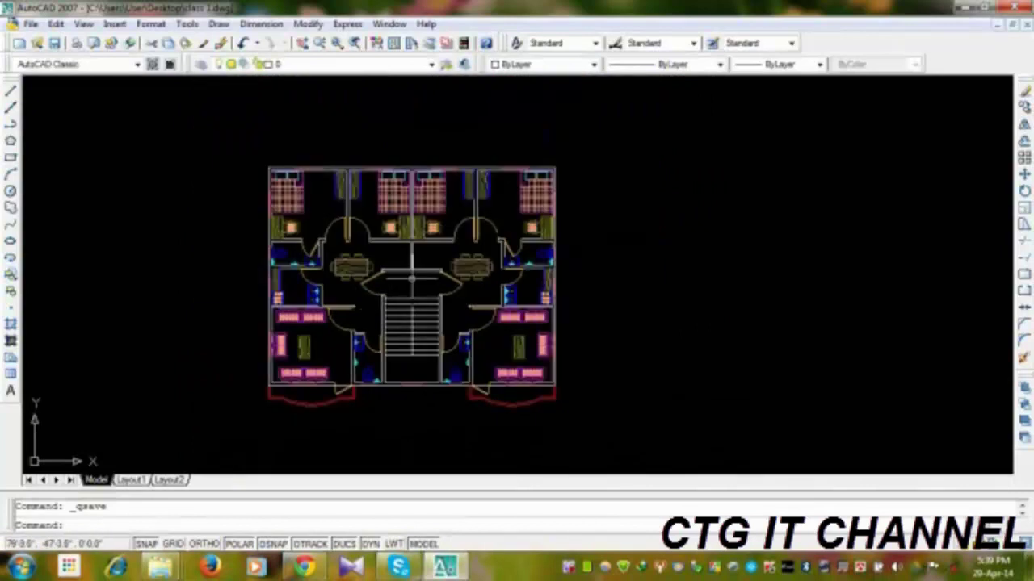
- Copy a room label from the living room of the dimensioned plan into the empty space below the furnished plan's staircase
middle_click_drag(411, 280, 396, 428)
scroll(311, 186, "up", 3)
left_click(296, 161)
left_click(285, 150)
left_click(1024, 107)
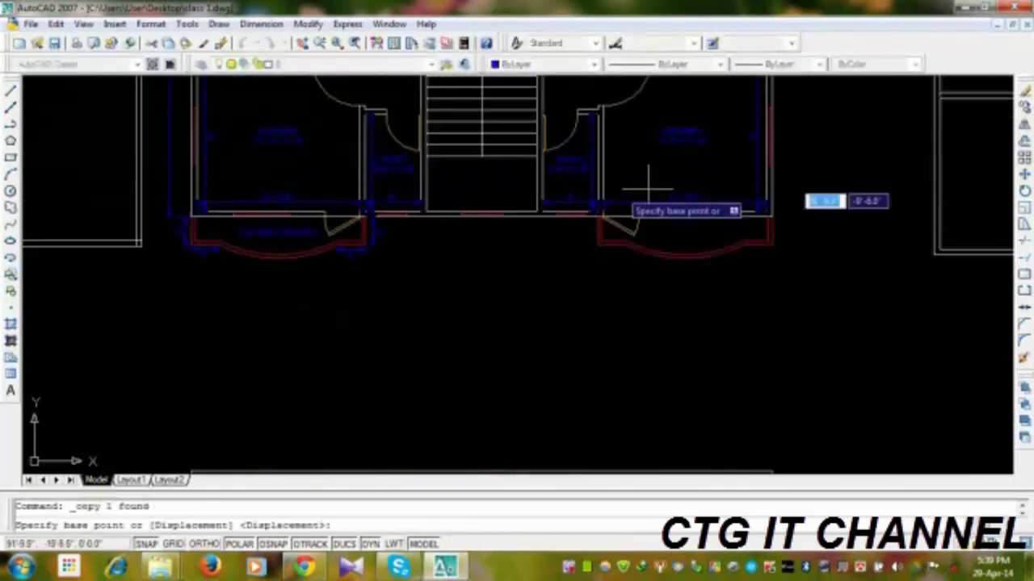
left_click(289, 153)
scroll(422, 189, "down", 4)
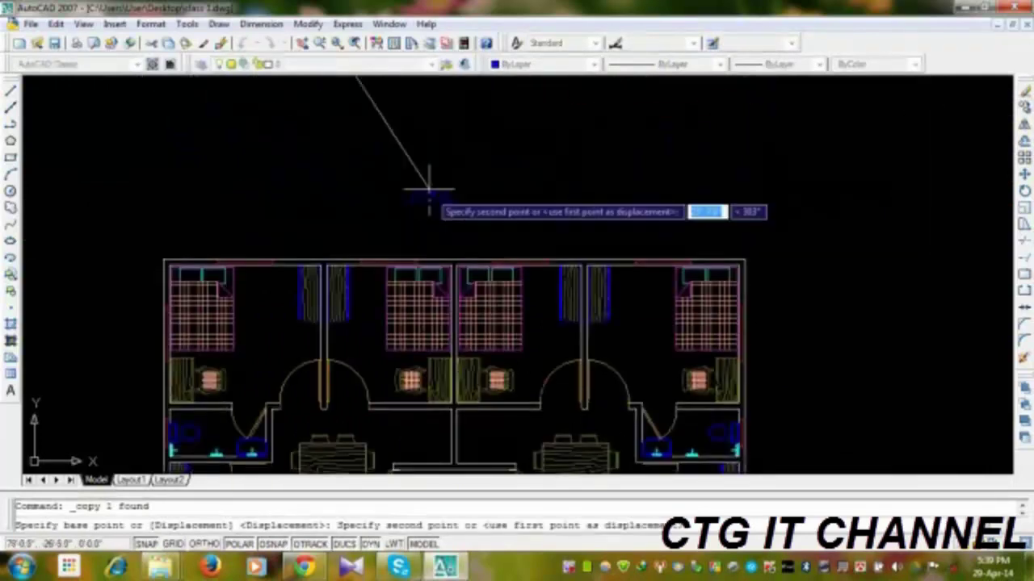
scroll(476, 421, "up", 3)
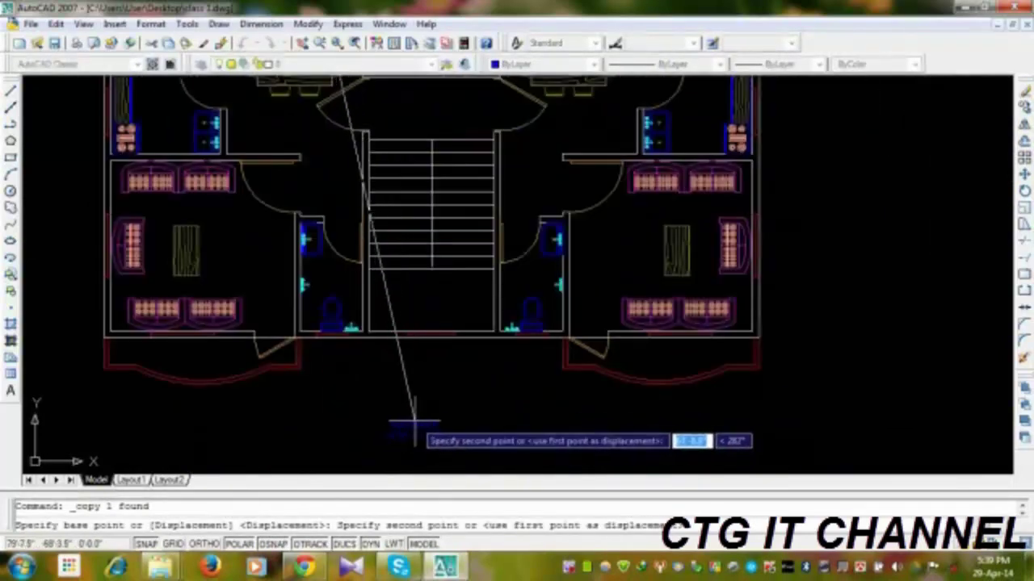
left_click(430, 419)
key("Escape")
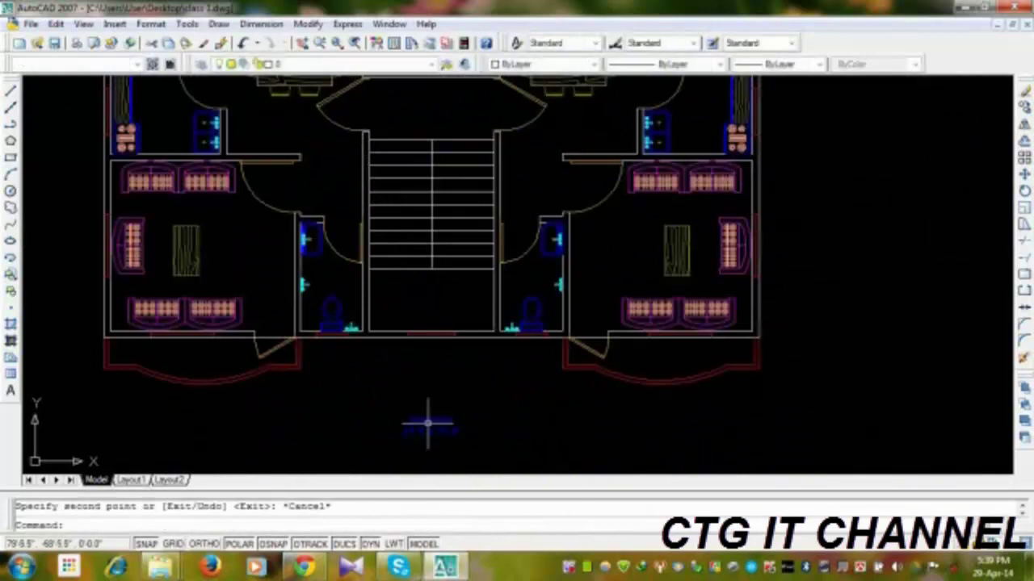
- Replace the copied label's text with FURNITURE LAYOUT and underline it
left_click(430, 420)
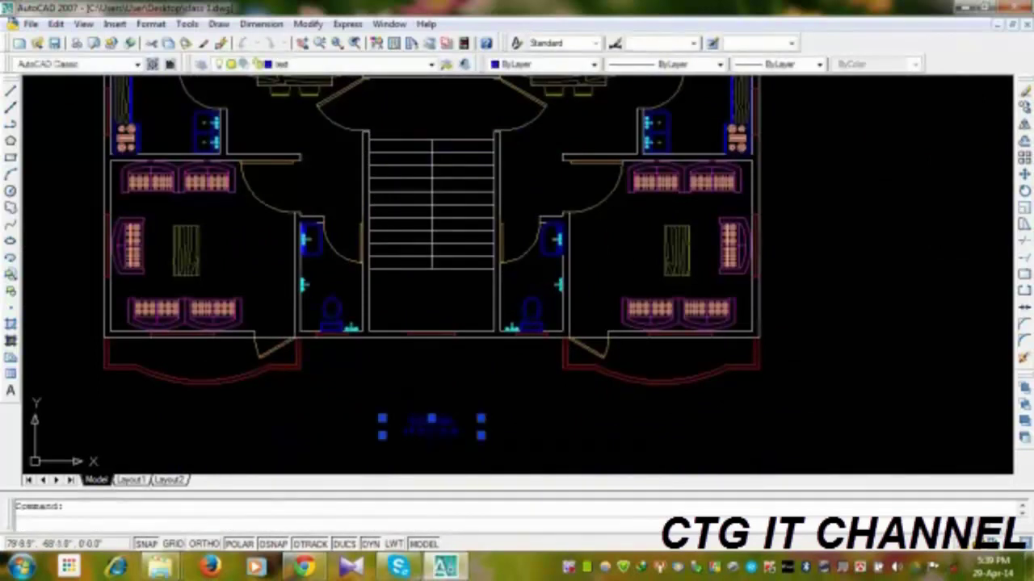
double_click(467, 432)
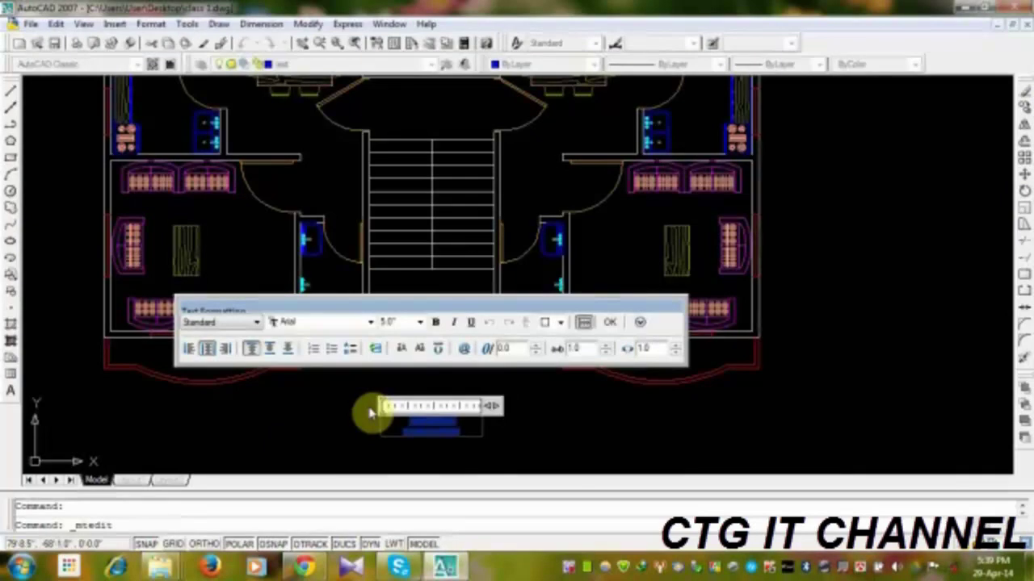
key("Delete")
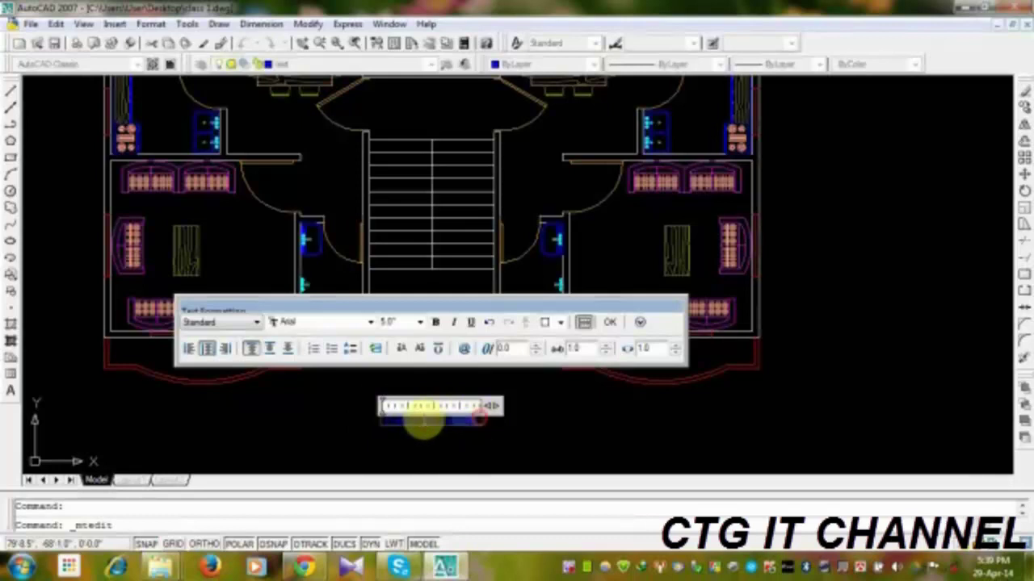
left_click(471, 323)
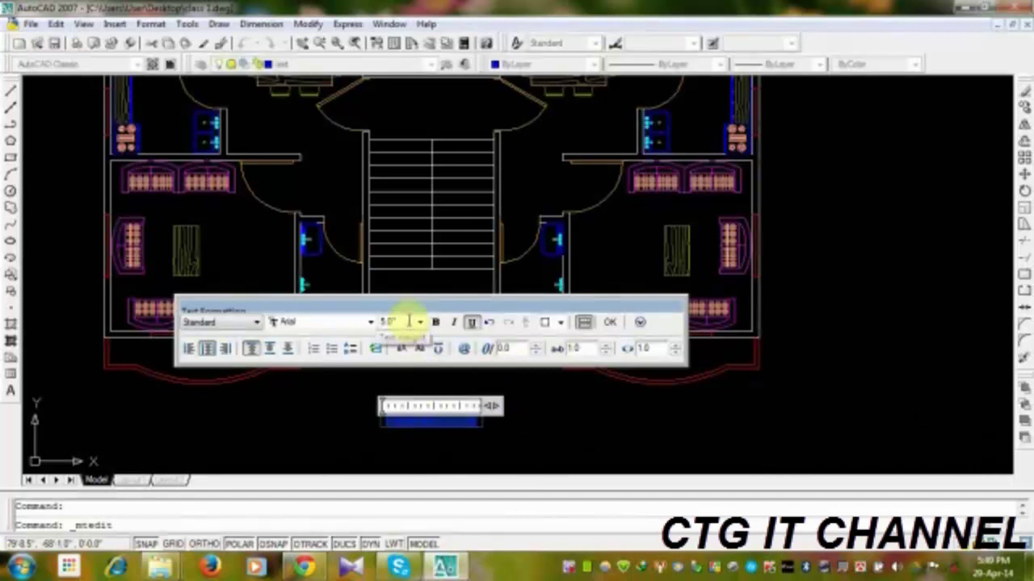
left_click(571, 415)
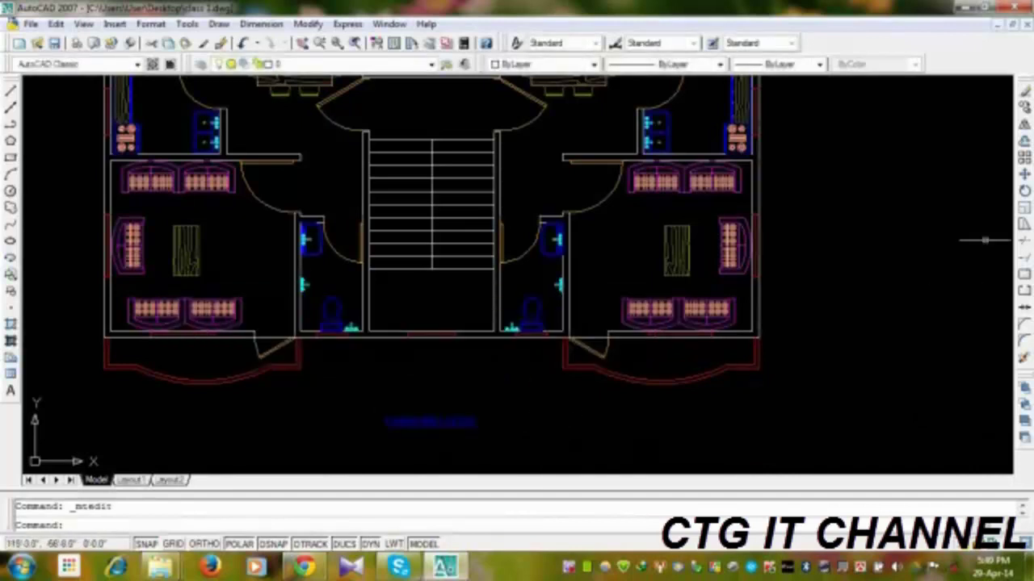
- Scale the FURNITURE LAYOUT title by a factor of 2 from its left end
left_click(1021, 212)
left_click(510, 398)
left_click(459, 445)
key("Return")
left_click(381, 425)
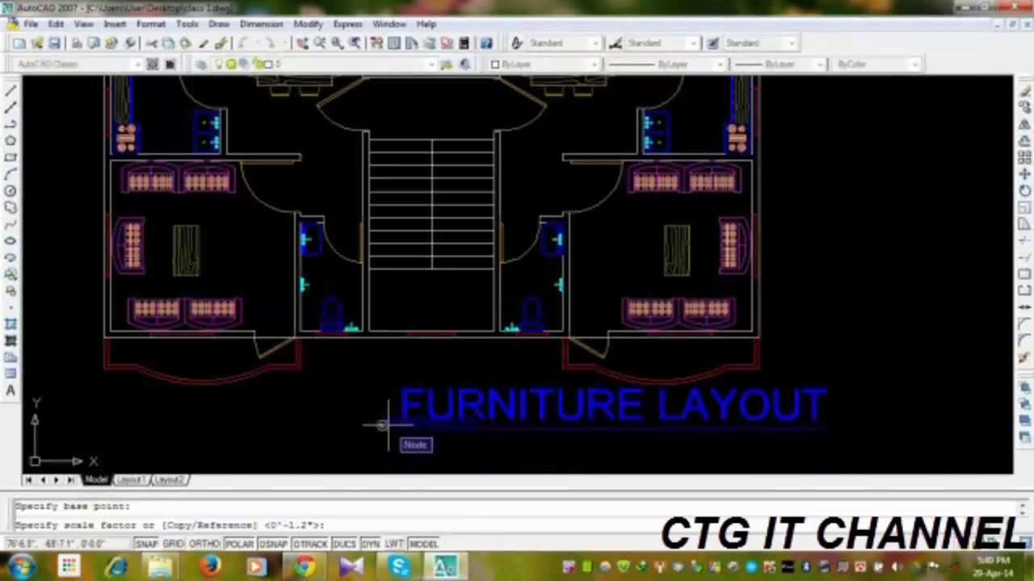
type("2")
key("Return")
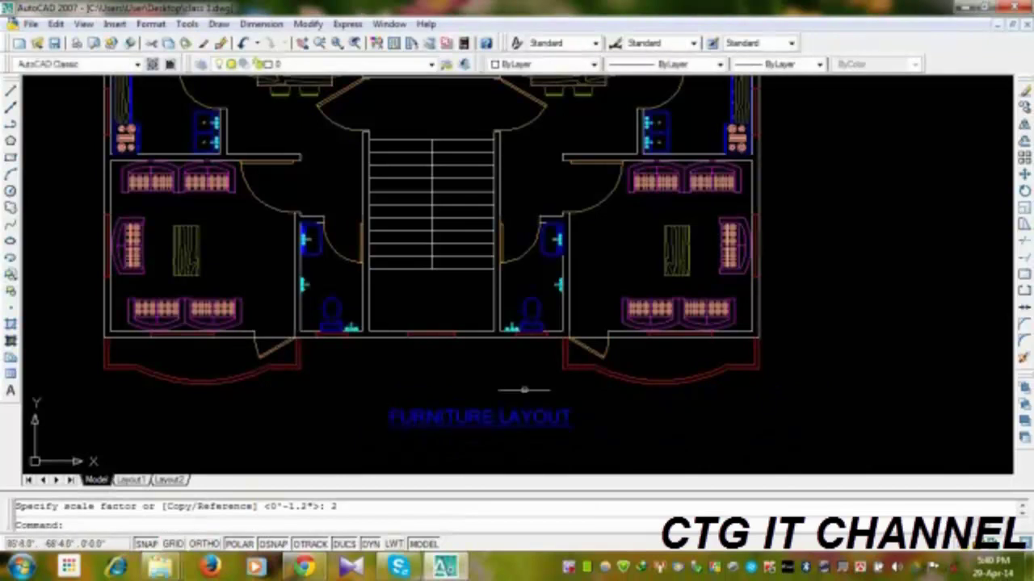
- Move the FURNITURE LAYOUT title horizontally about 1'-8" to the left so it is centred under the staircase, and save the drawing
scroll(547, 358, "down", 3)
left_click(727, 400)
left_click(510, 365)
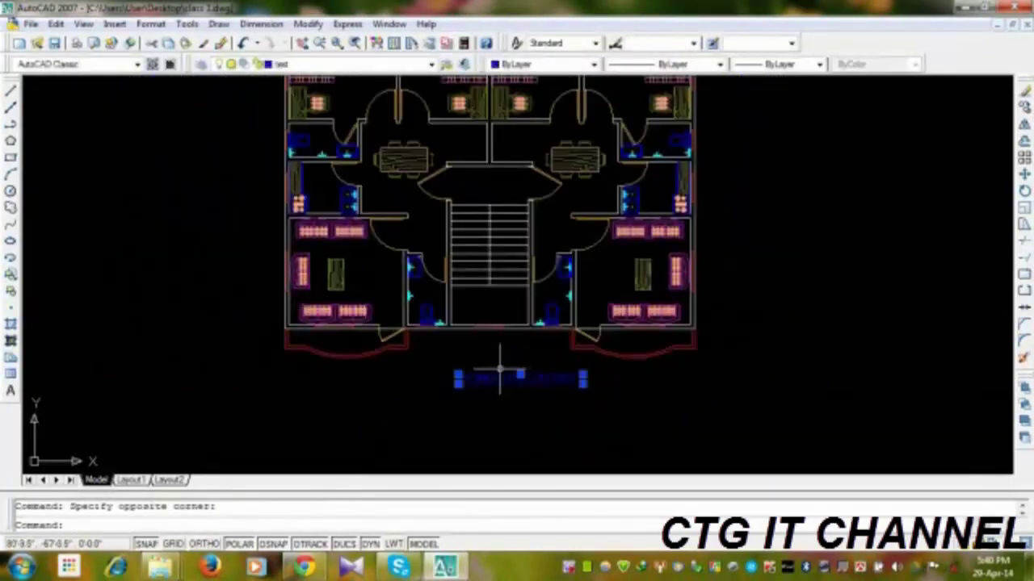
type("m")
key("Return")
scroll(541, 403, "up", 3)
left_click(513, 412)
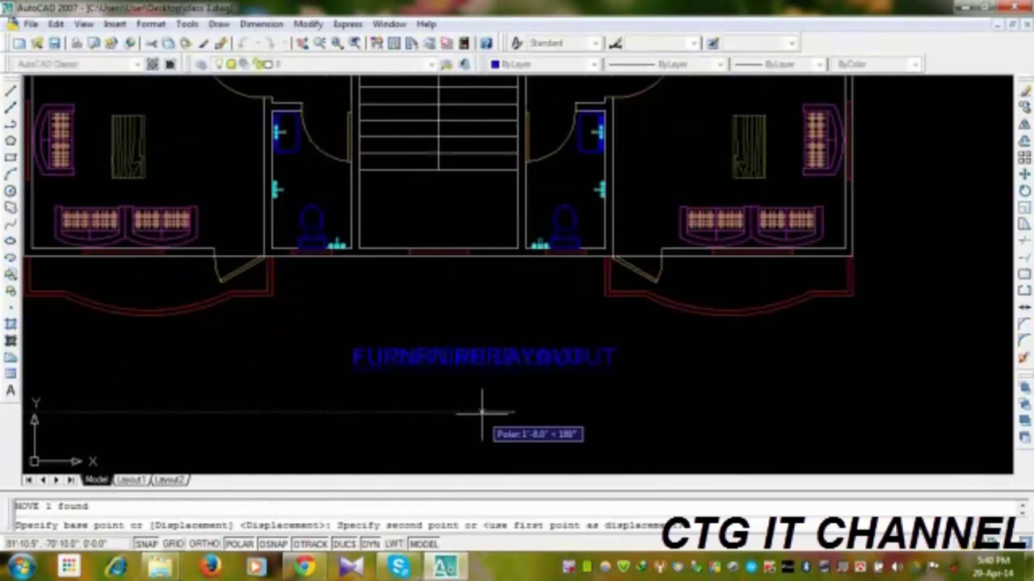
left_click(478, 414)
scroll(477, 415, "down", 3)
scroll(576, 392, "down", 1)
middle_click_drag(575, 392, 560, 406)
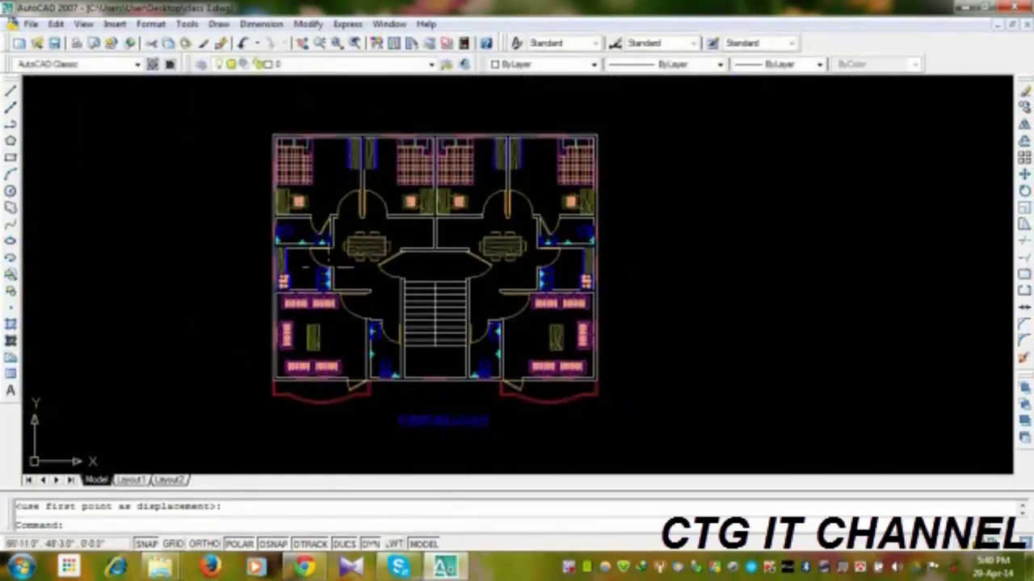
left_click(55, 42)
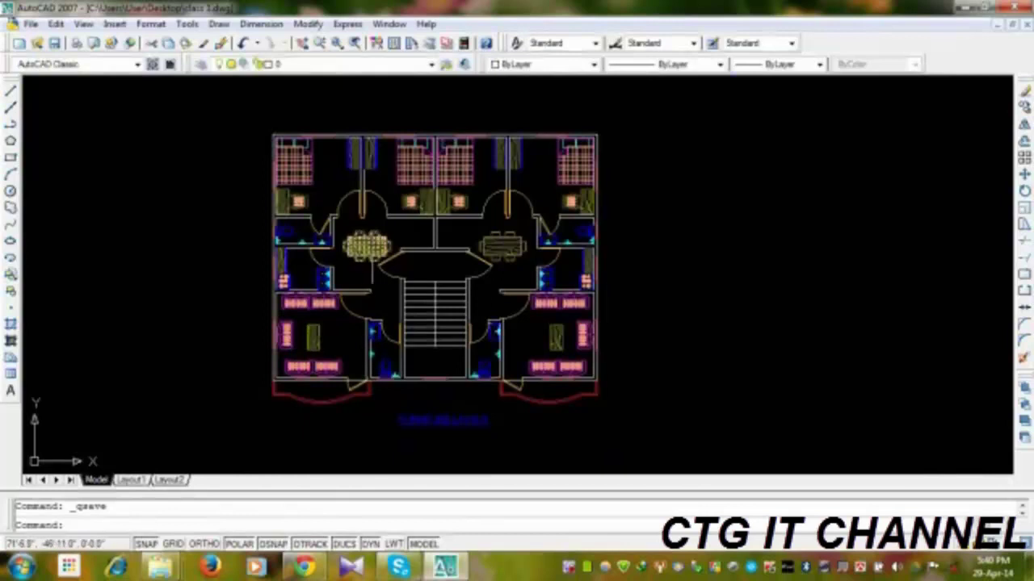
scroll(372, 241, "up", 2)
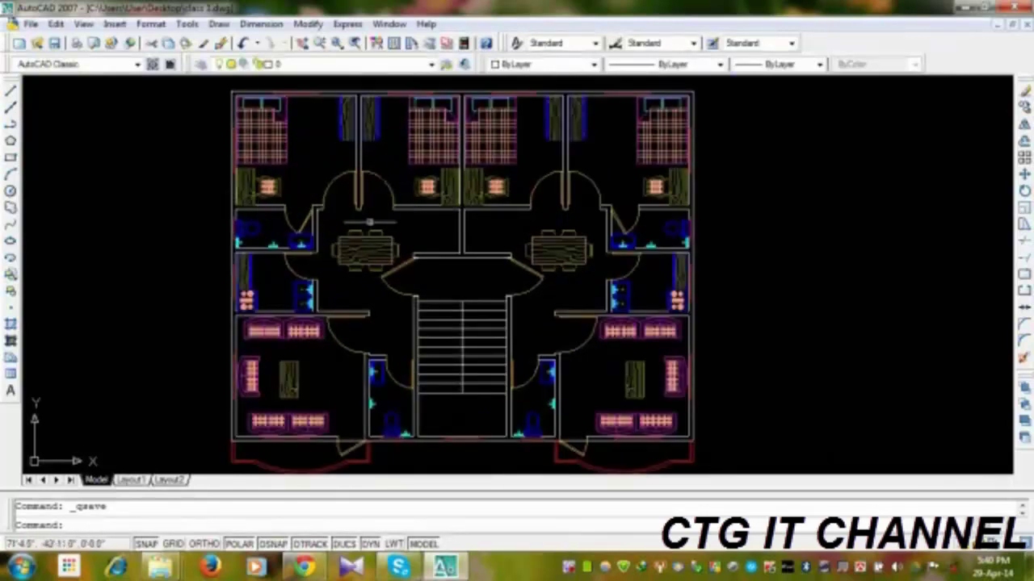
middle_click_drag(457, 288, 446, 280)
scroll(446, 280, "up", 2)
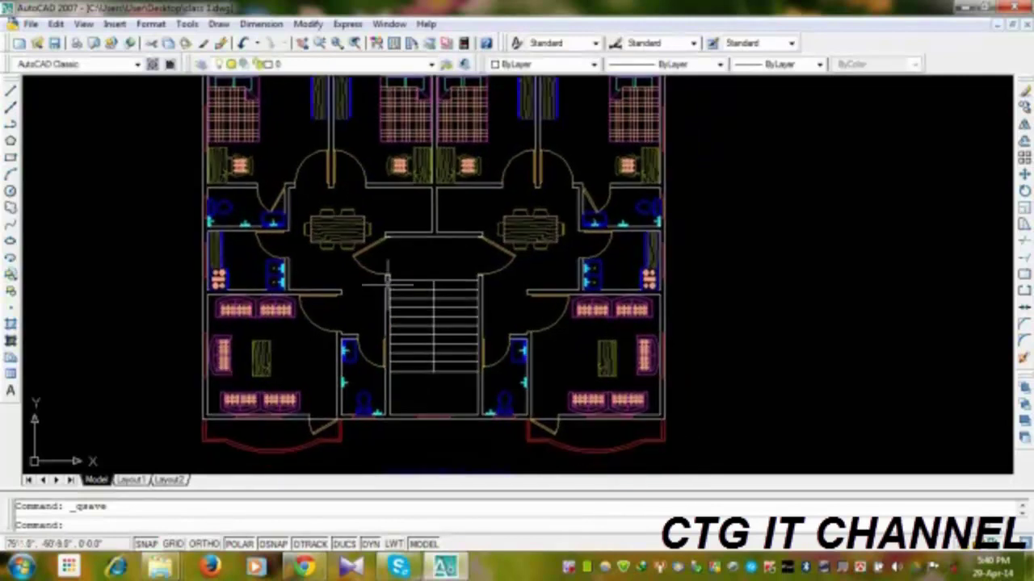
- Save the drawing with the whole furnished floor plan in view
scroll(286, 339, "down", 2)
middle_click_drag(286, 339, 291, 318)
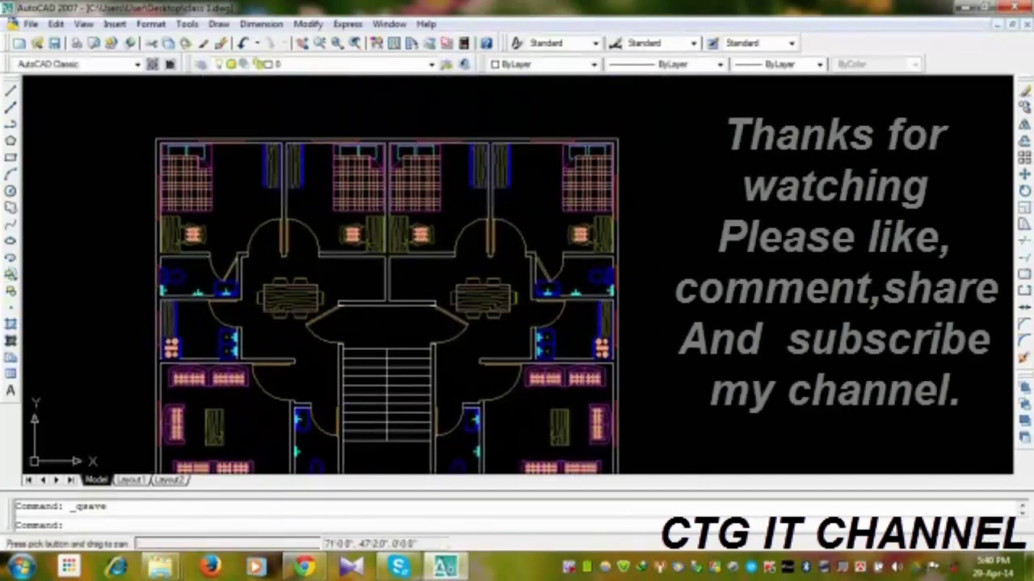
middle_click_drag(349, 299, 416, 249)
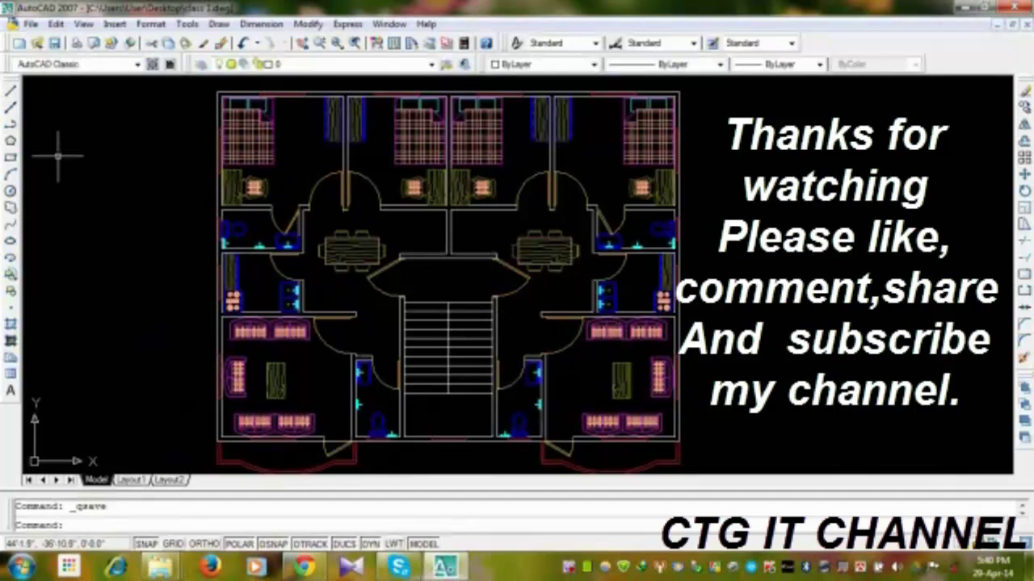
left_click(54, 44)
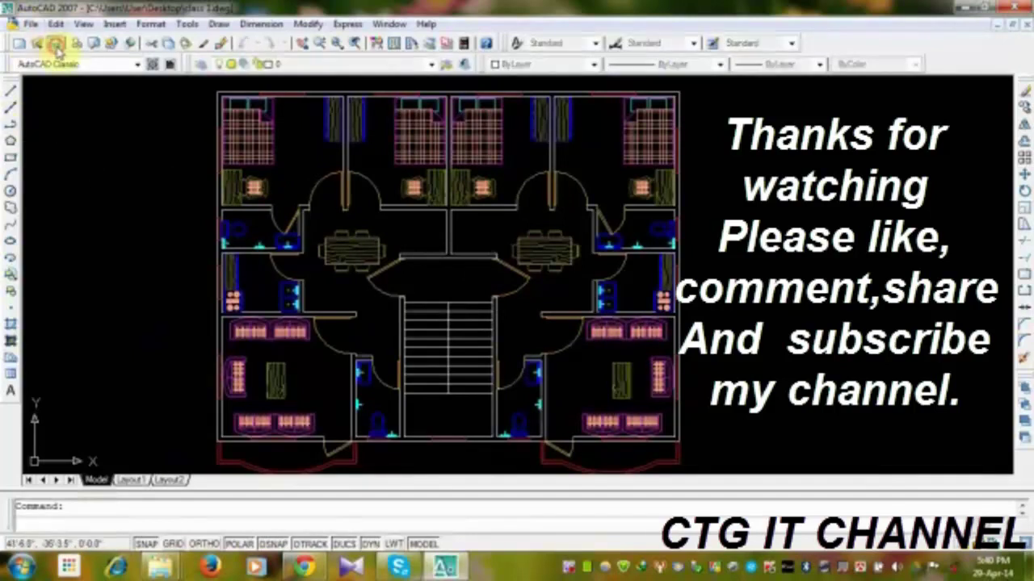
middle_click_drag(311, 200, 350, 202)
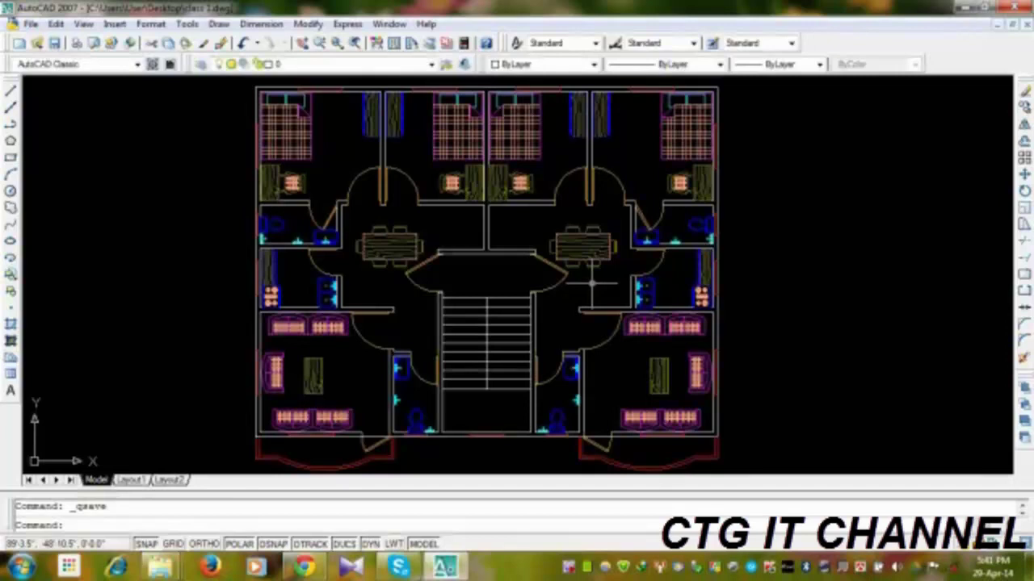
scroll(417, 234, "down", 4)
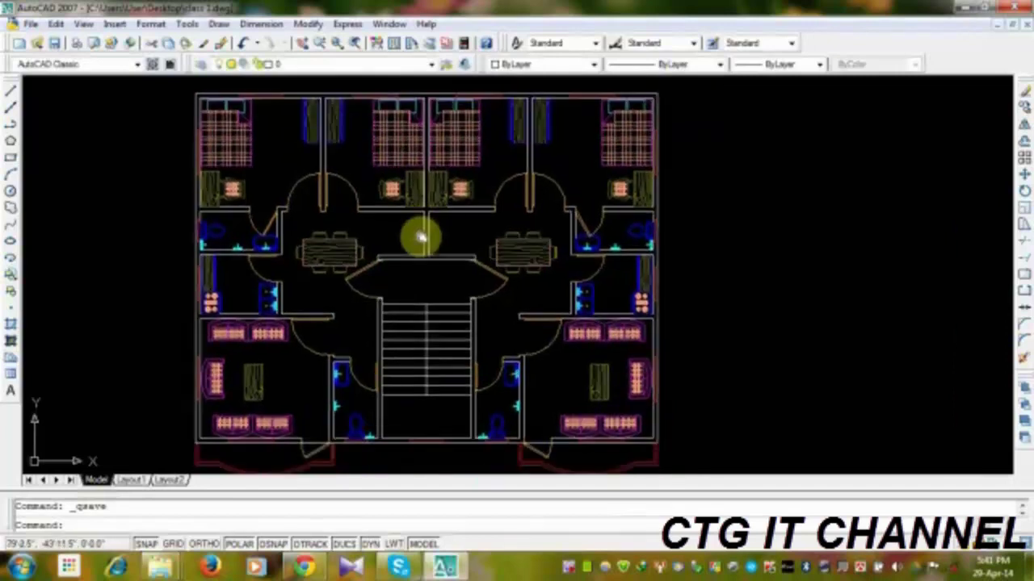
scroll(404, 266, "up", 3)
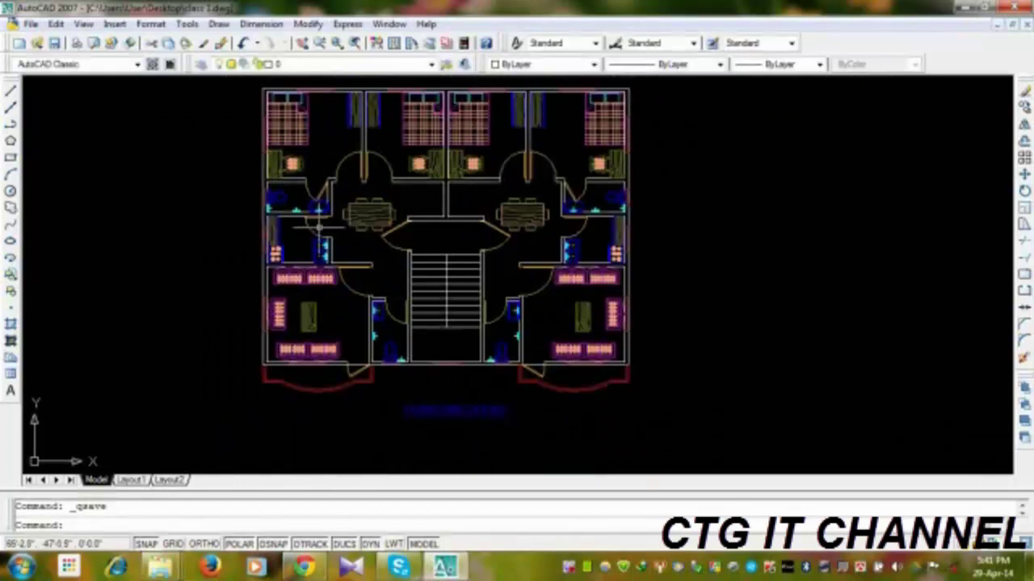
middle_click_drag(314, 205, 314, 214)
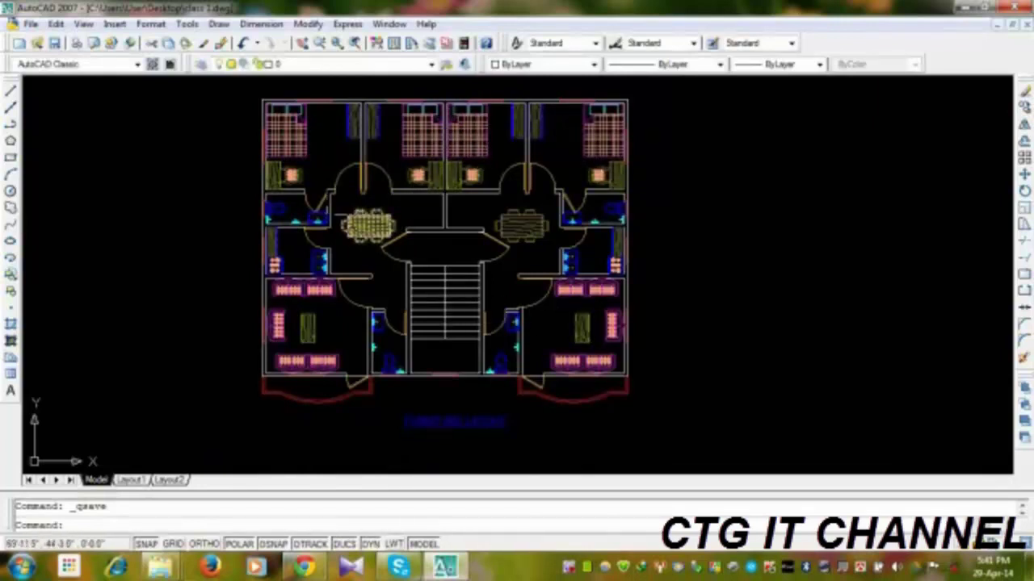
middle_click_drag(392, 185, 390, 440)
middle_click_drag(392, 279, 346, 474)
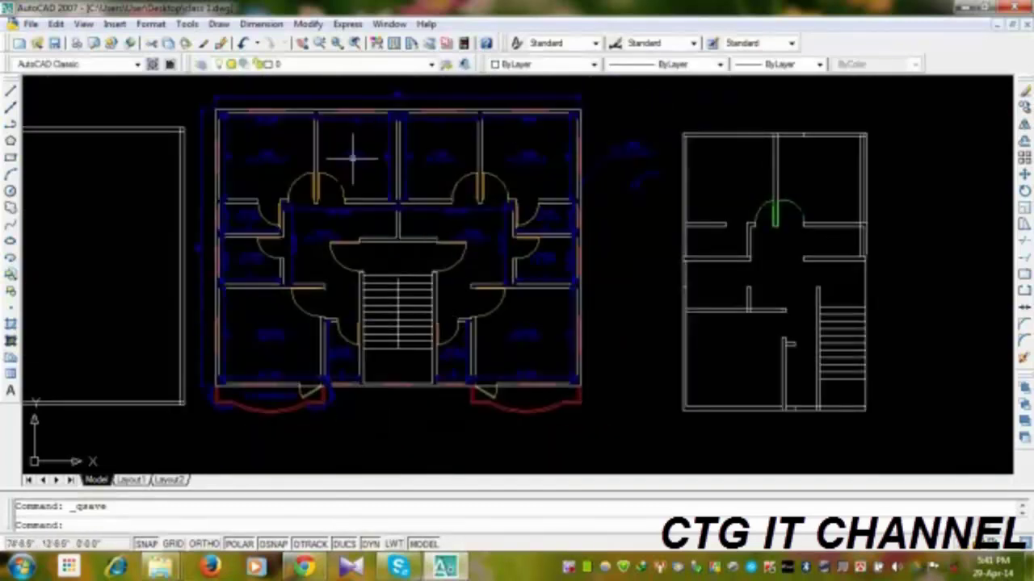